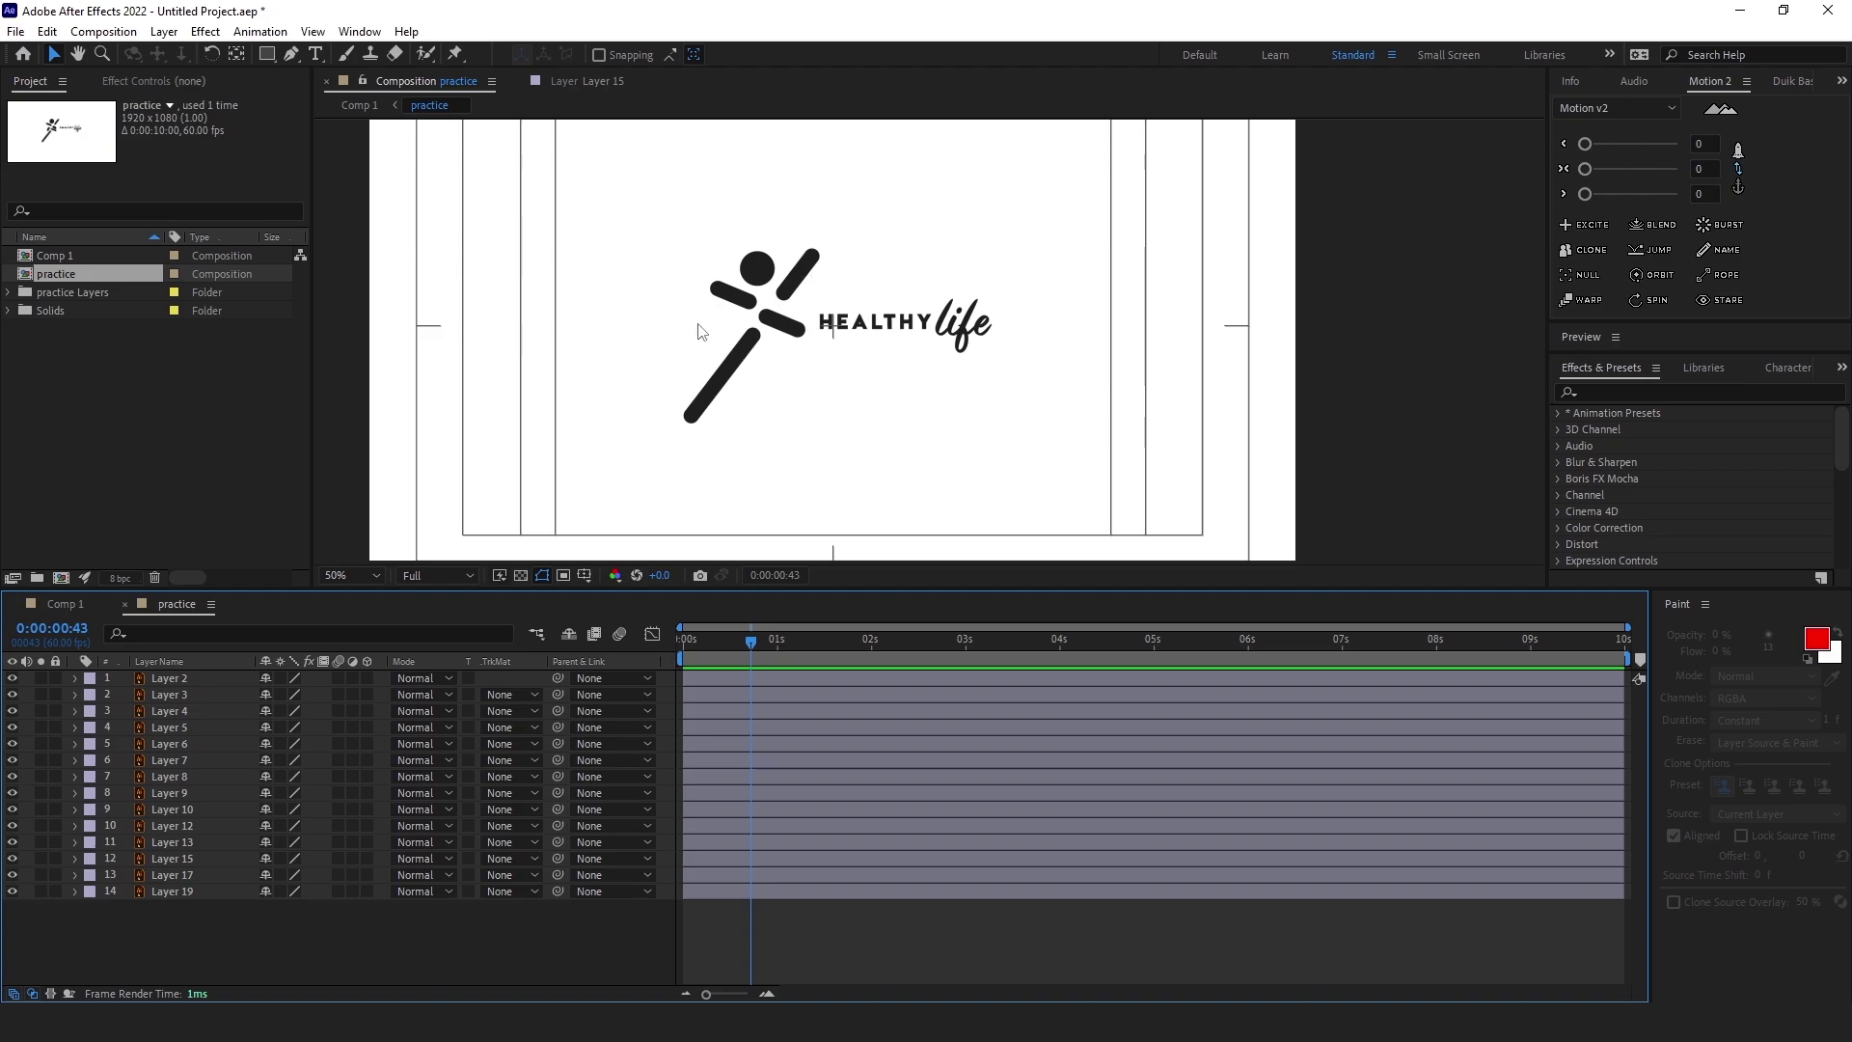
# Clear the project selection, pick the Pen tool, and zoom the viewer to 100%
pyautogui.click(298, 272)
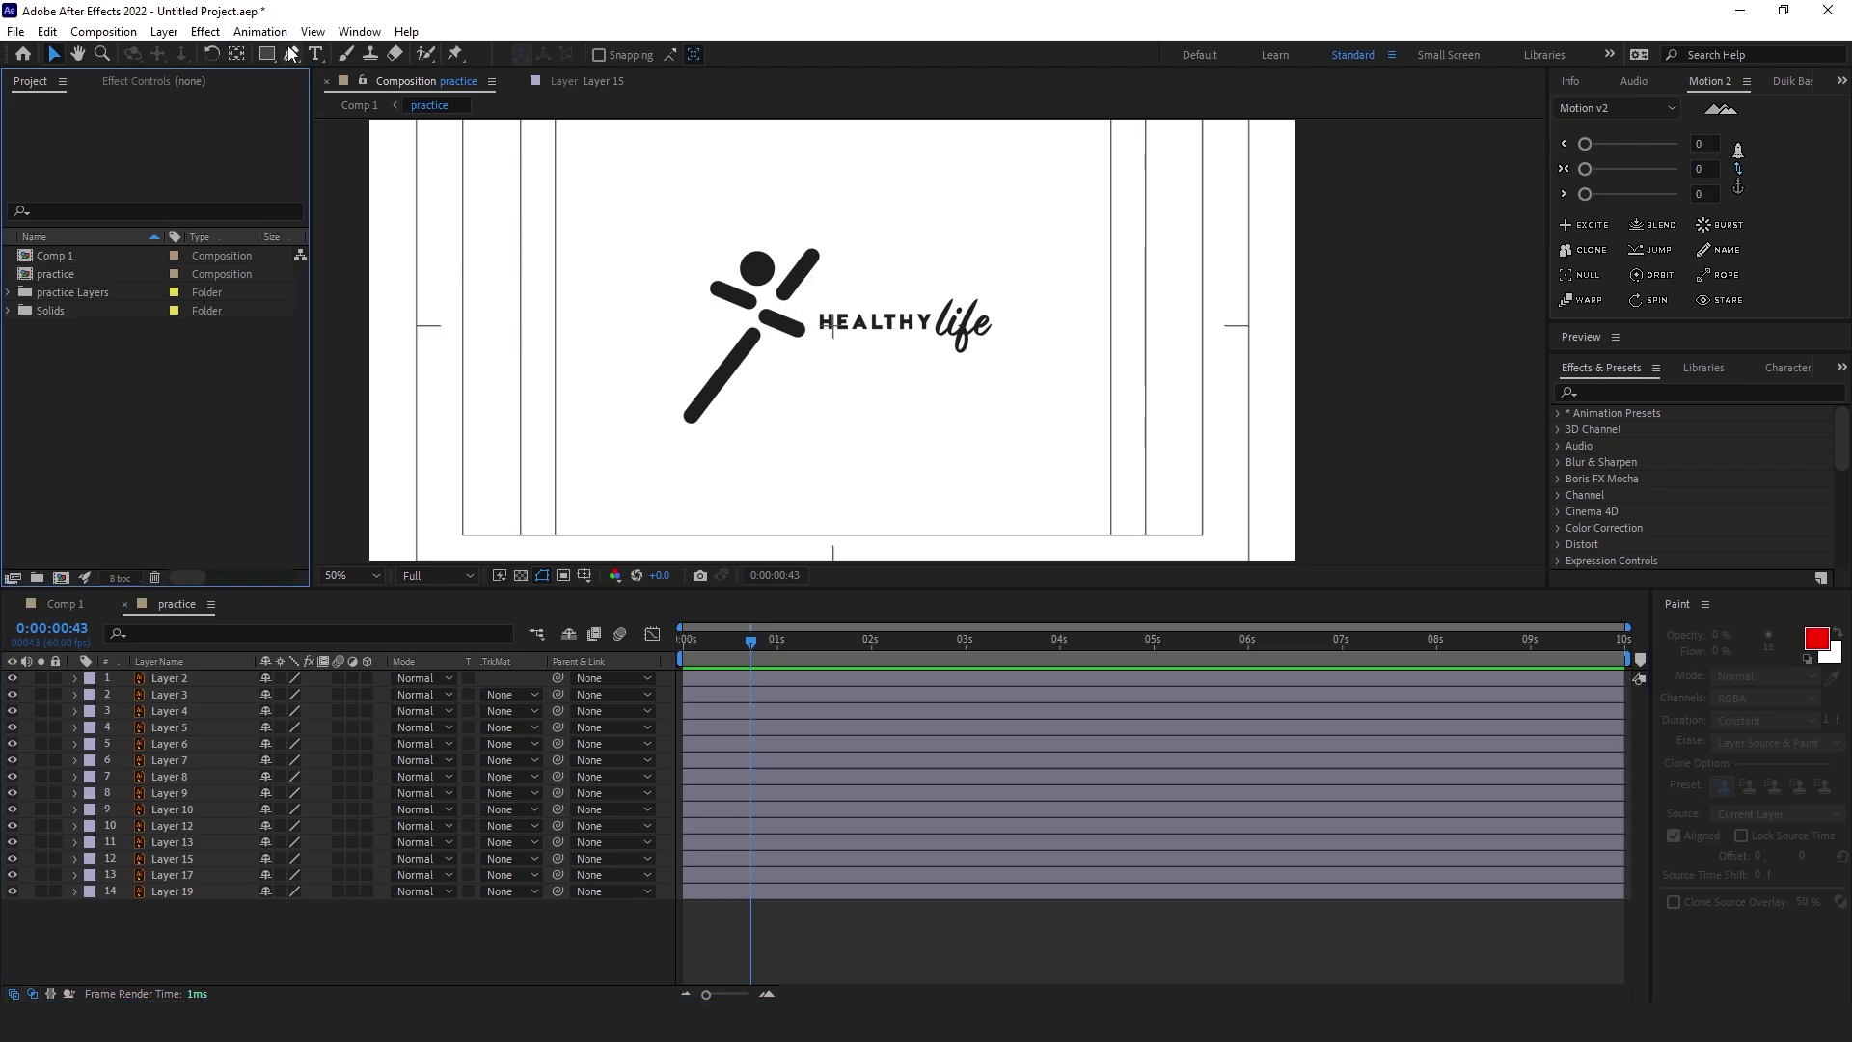
pyautogui.click(292, 54)
pyautogui.scroll(2, 691, 418)
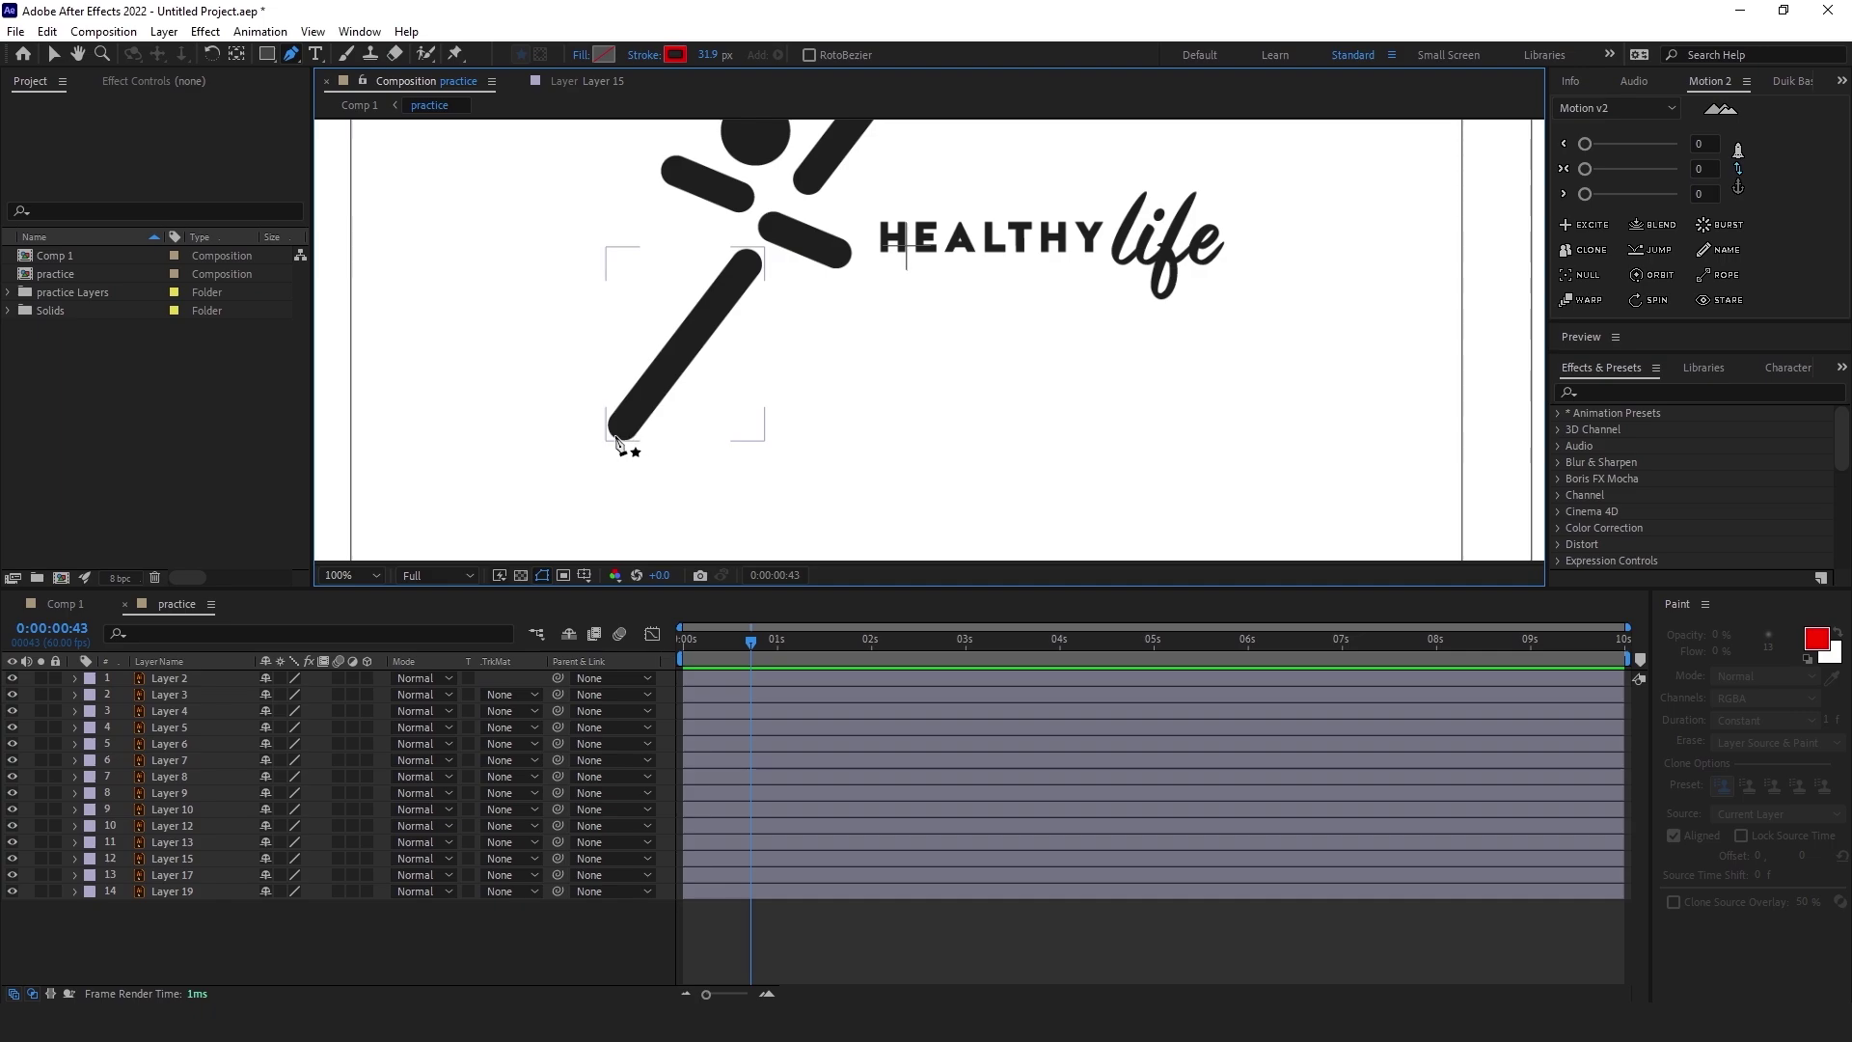
# Draw a two-point red stroke along the runner's diagonal limb with Round Cap line ends
pyautogui.click(615, 437)
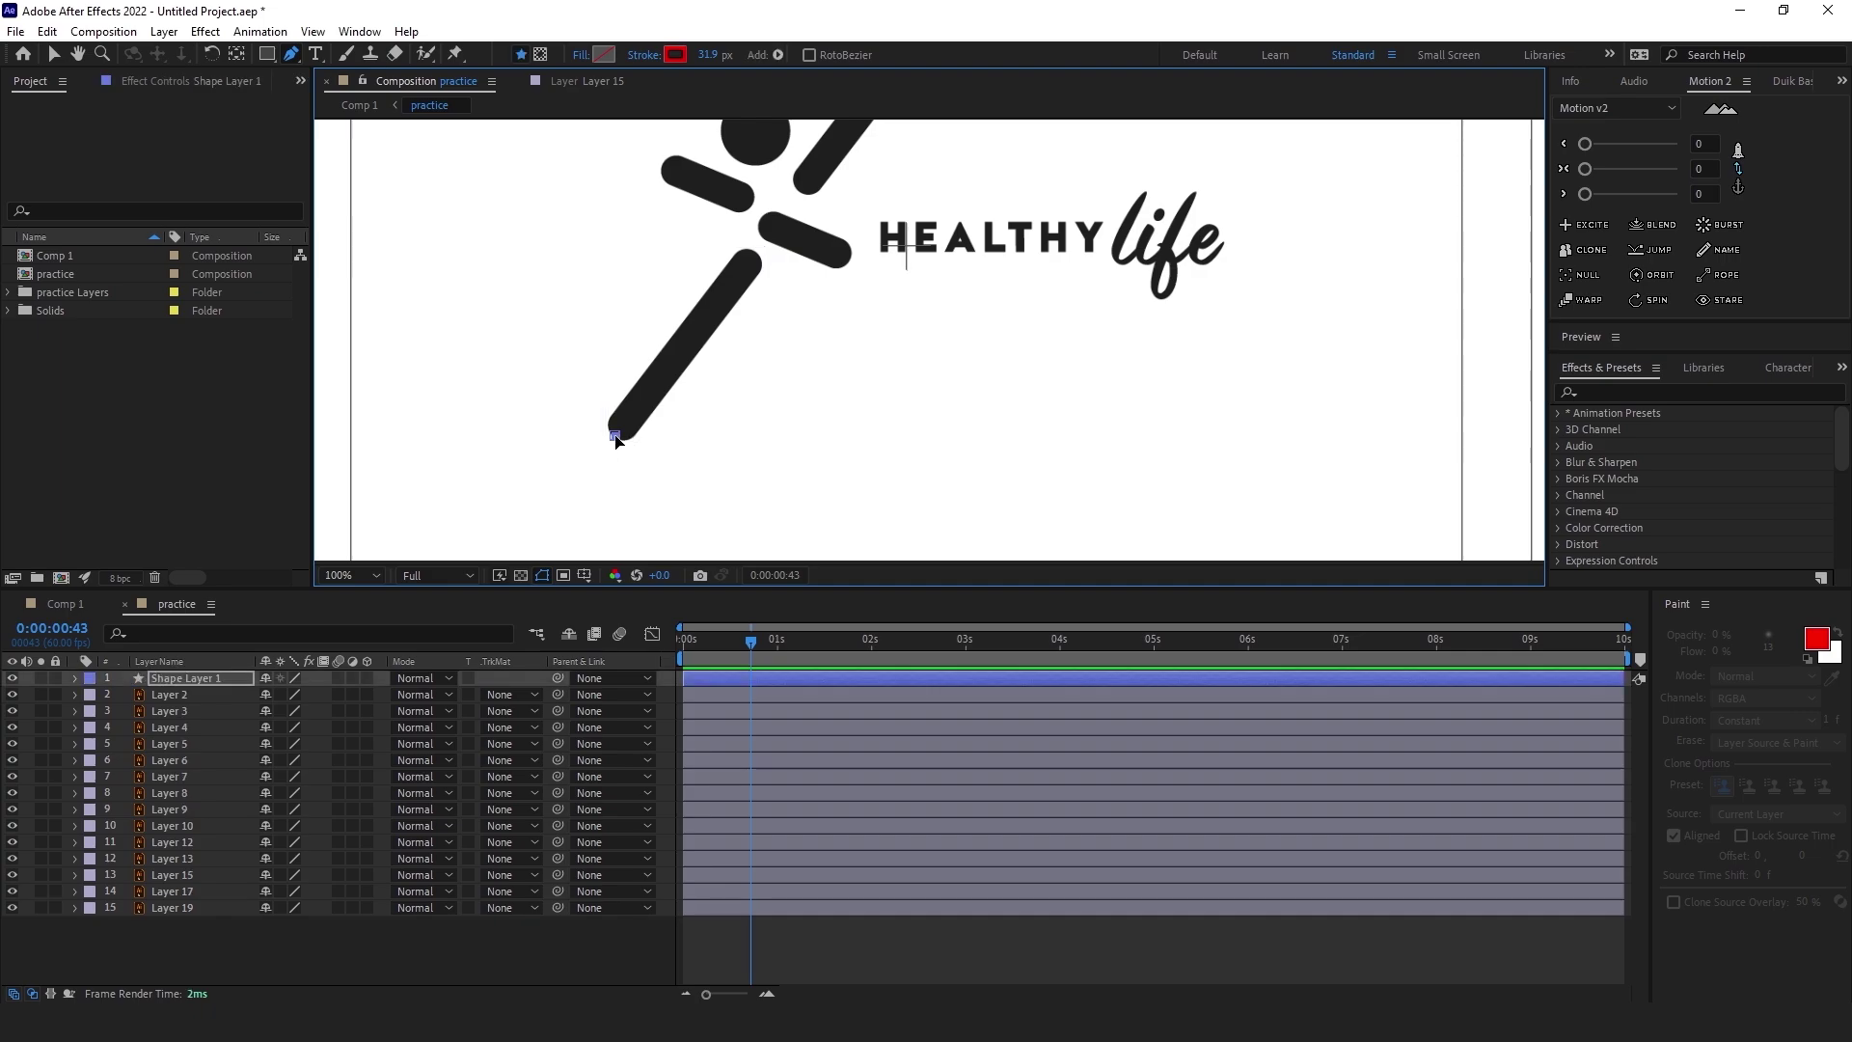
pyautogui.click(757, 256)
pyautogui.click(75, 678)
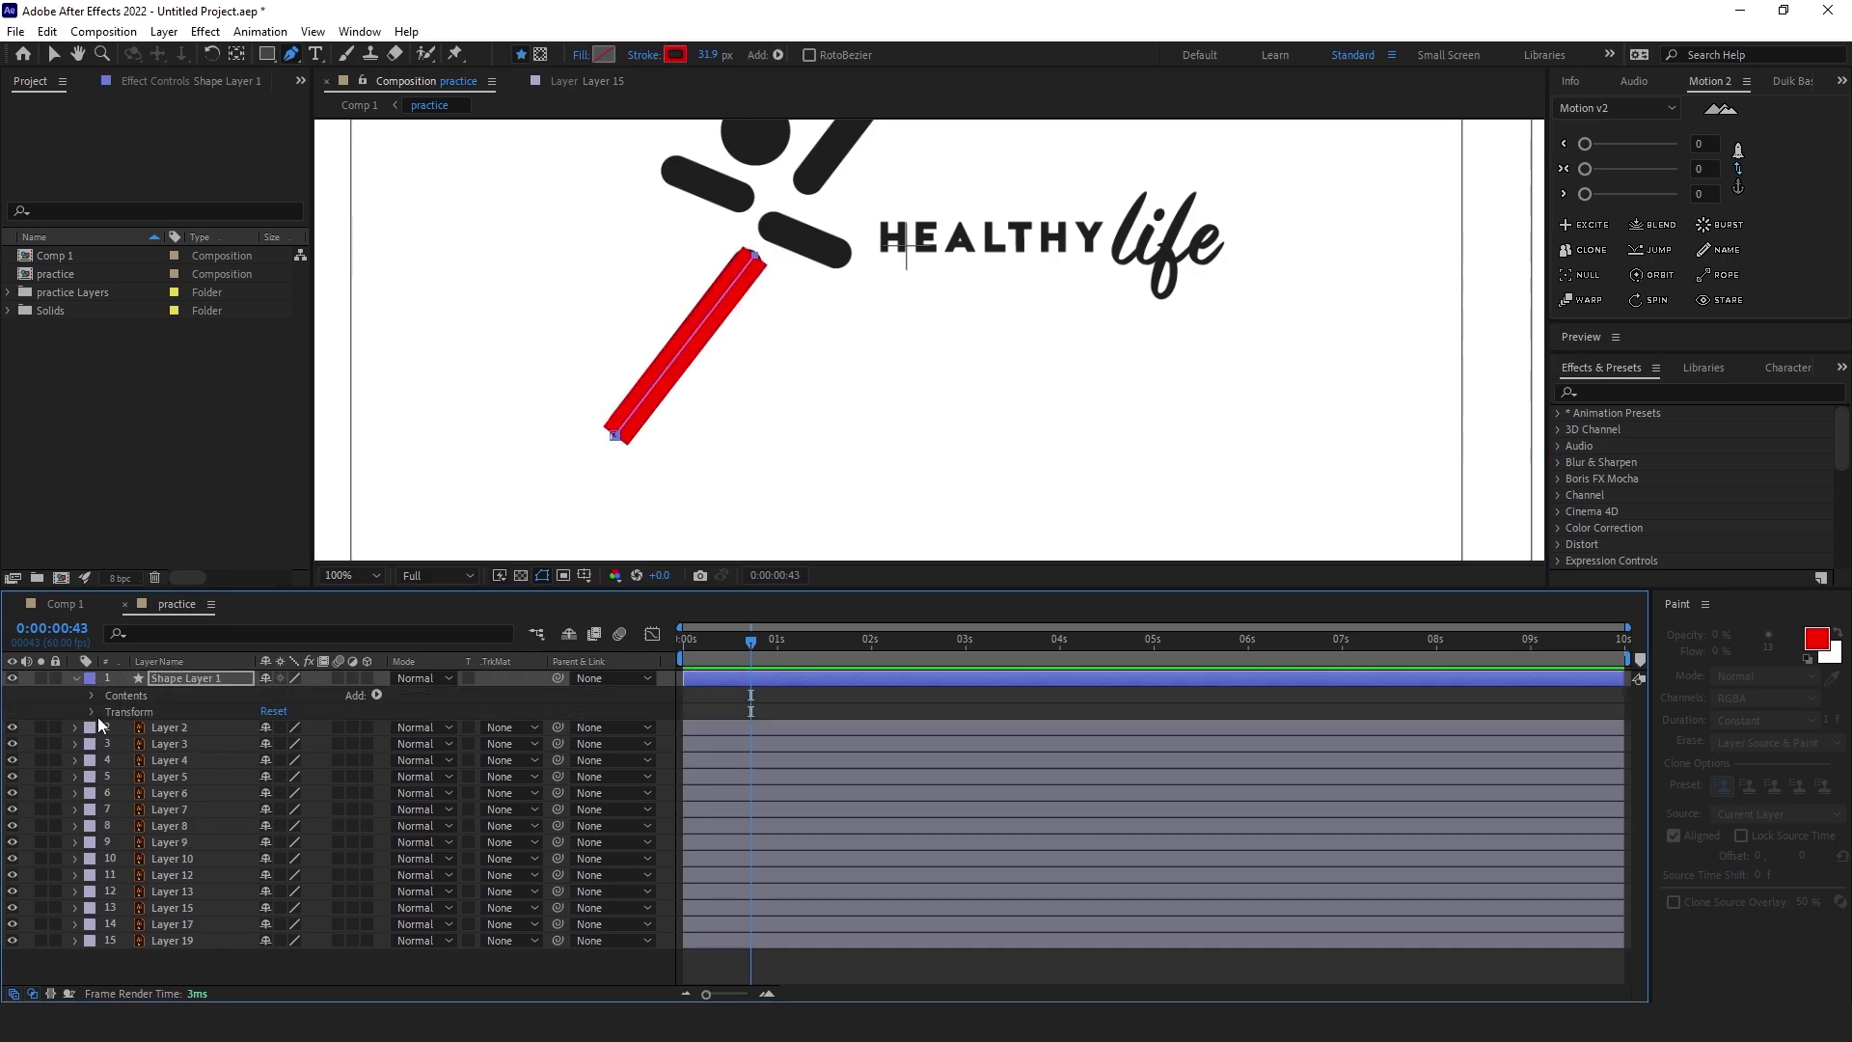
pyautogui.click(91, 695)
pyautogui.click(109, 711)
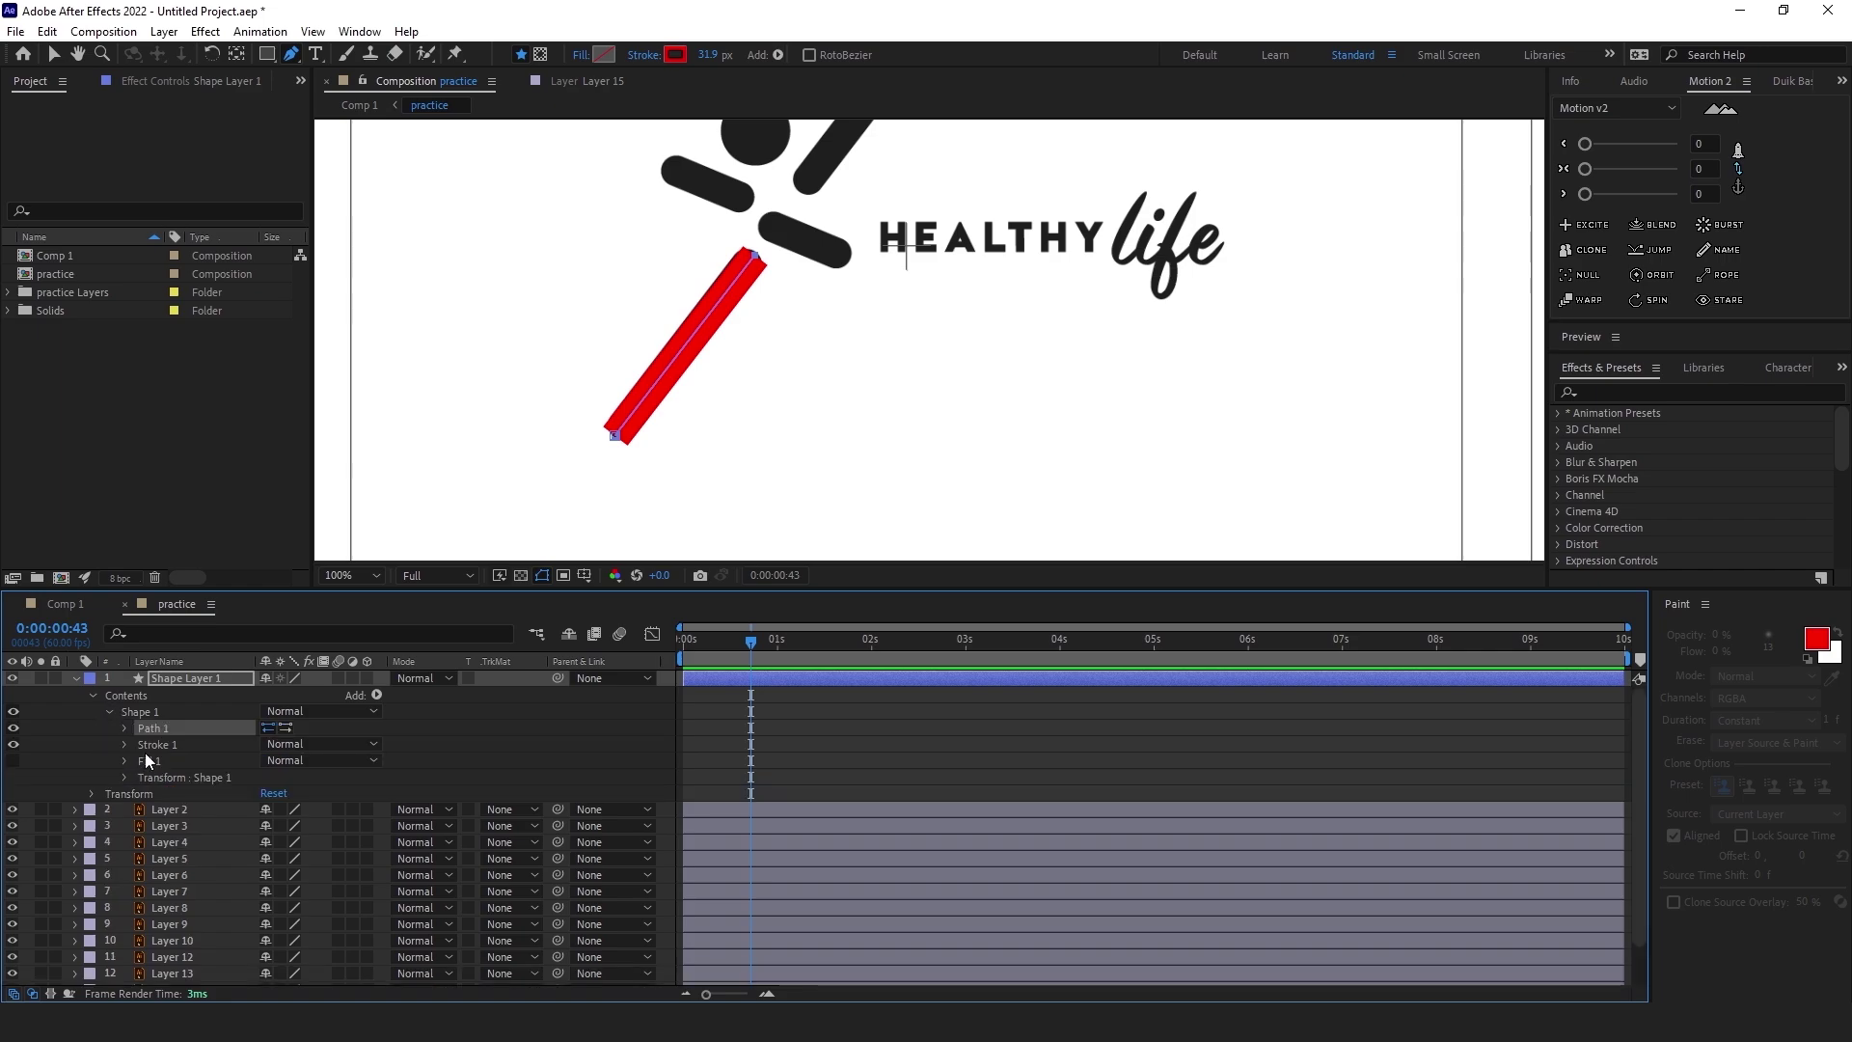
pyautogui.click(125, 744)
pyautogui.click(337, 826)
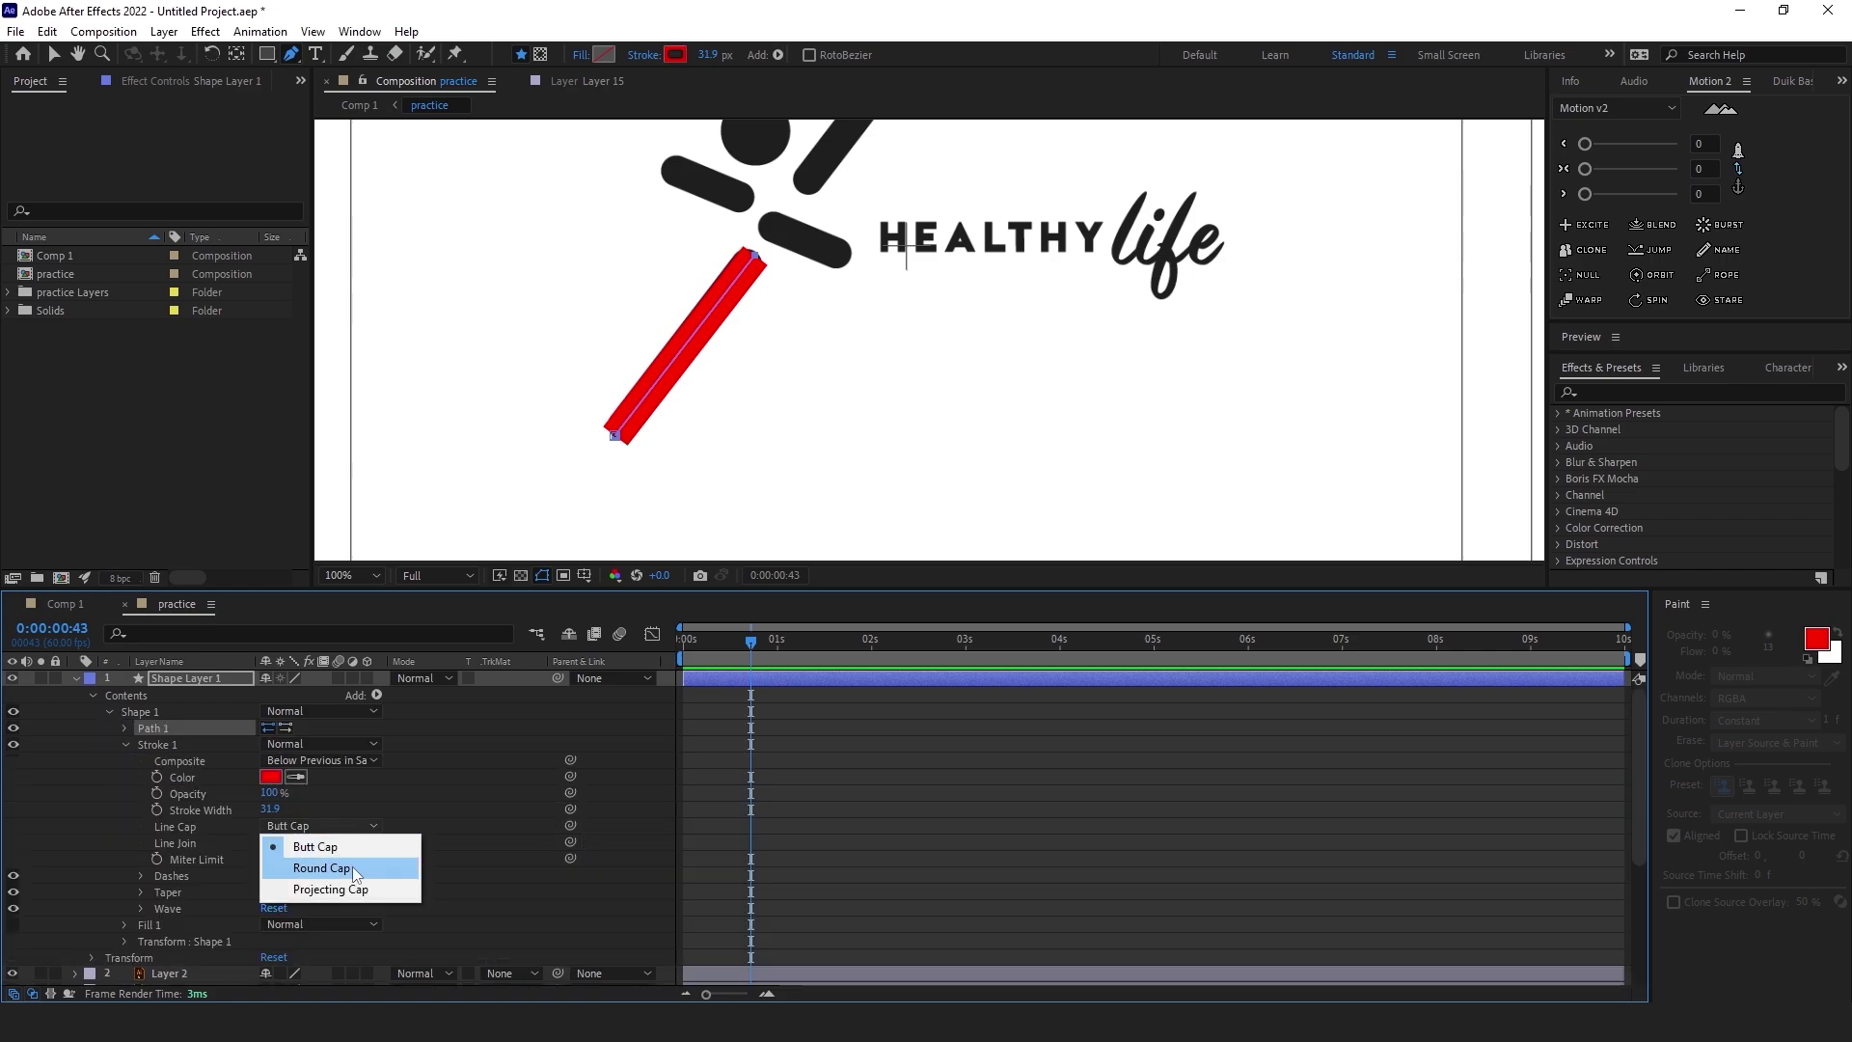
pyautogui.click(351, 867)
# Reposition both path points so the red stroke sits exactly on the limb's ends
pyautogui.moveTo(616, 439); pyautogui.dragTo(622, 427)
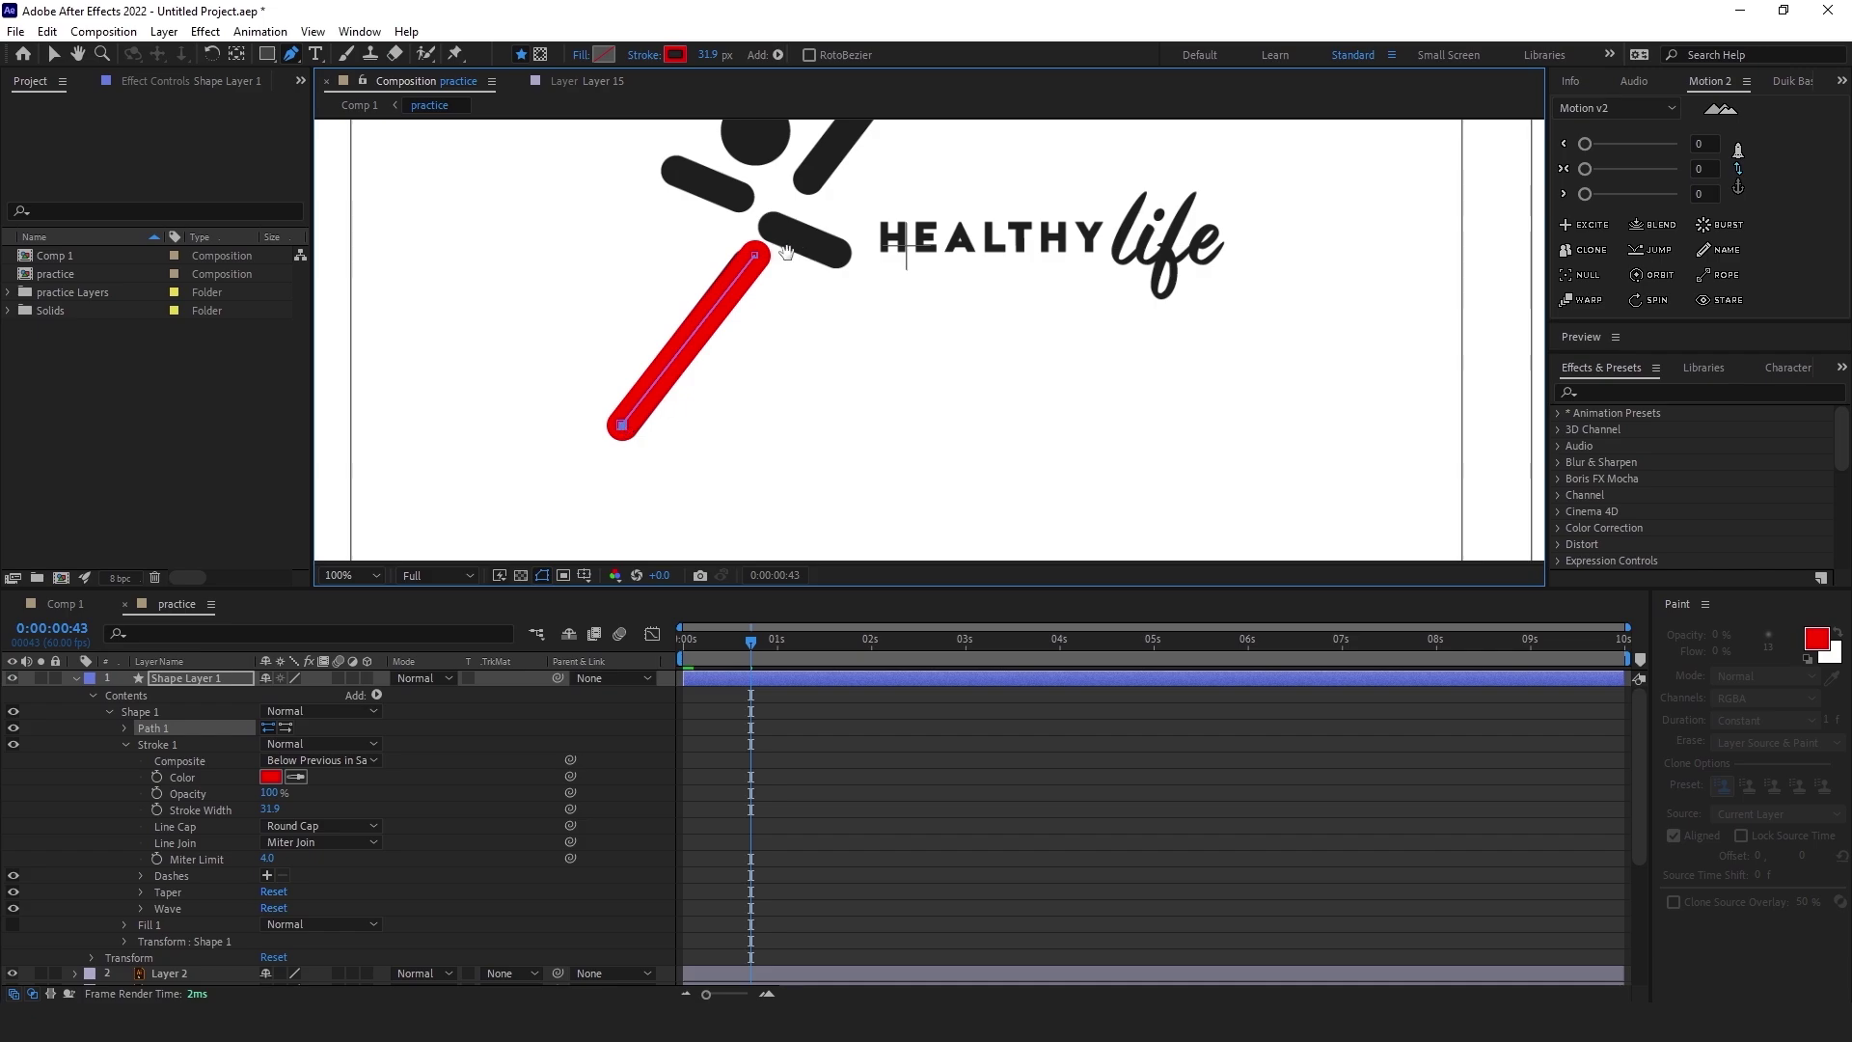
pyautogui.scroll(2, 749, 294)
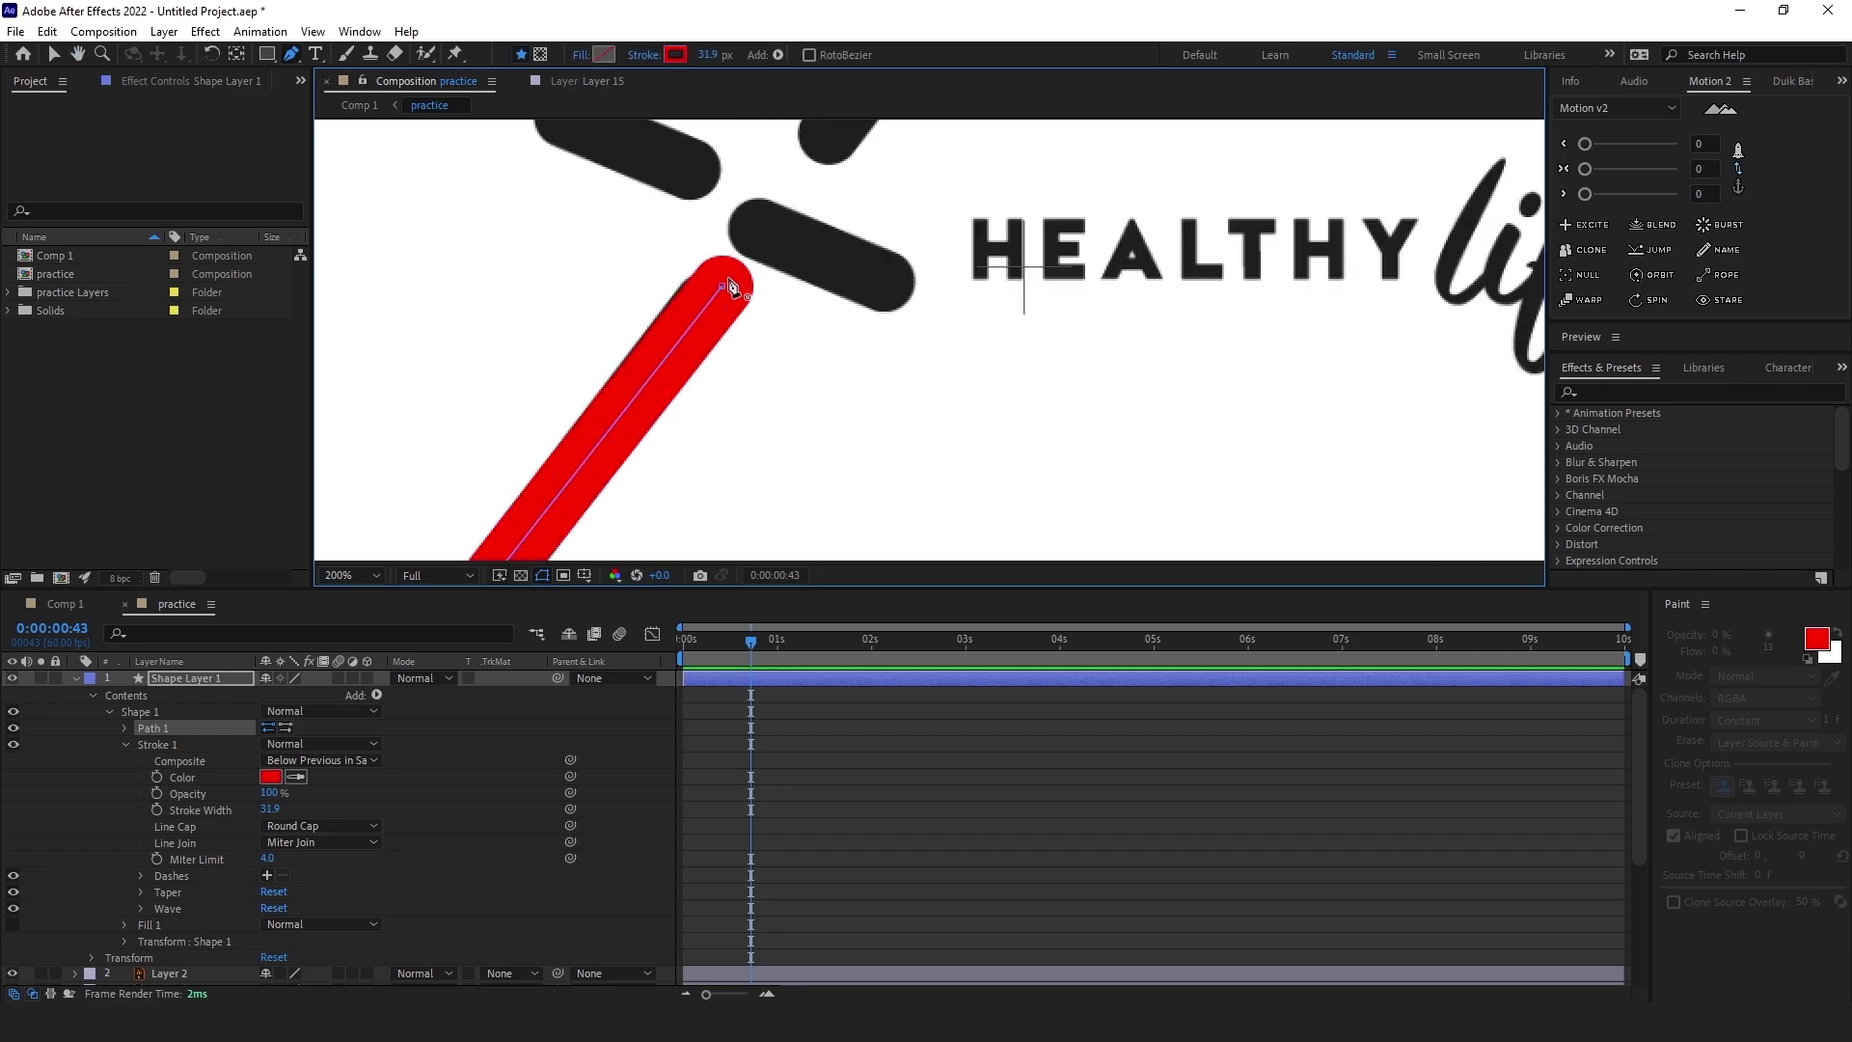
pyautogui.press('v')
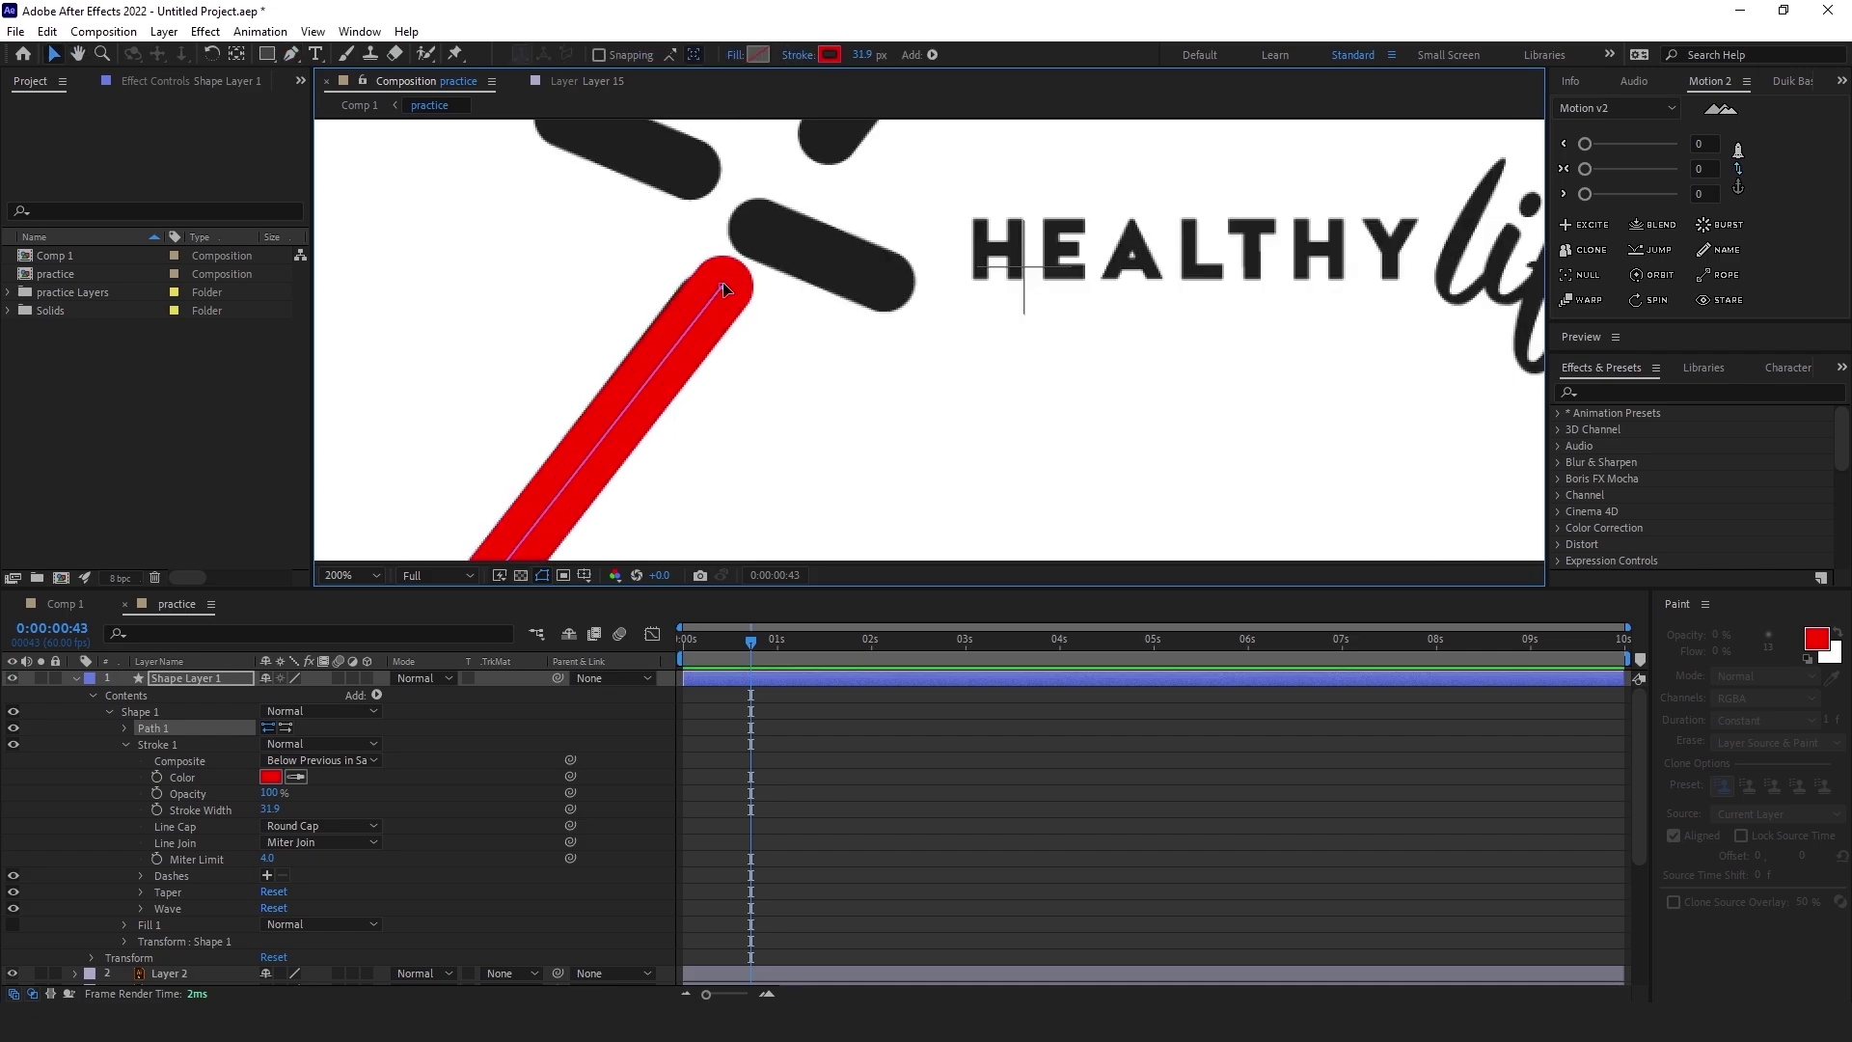
pyautogui.doubleClick(722, 282)
pyautogui.click(290, 54)
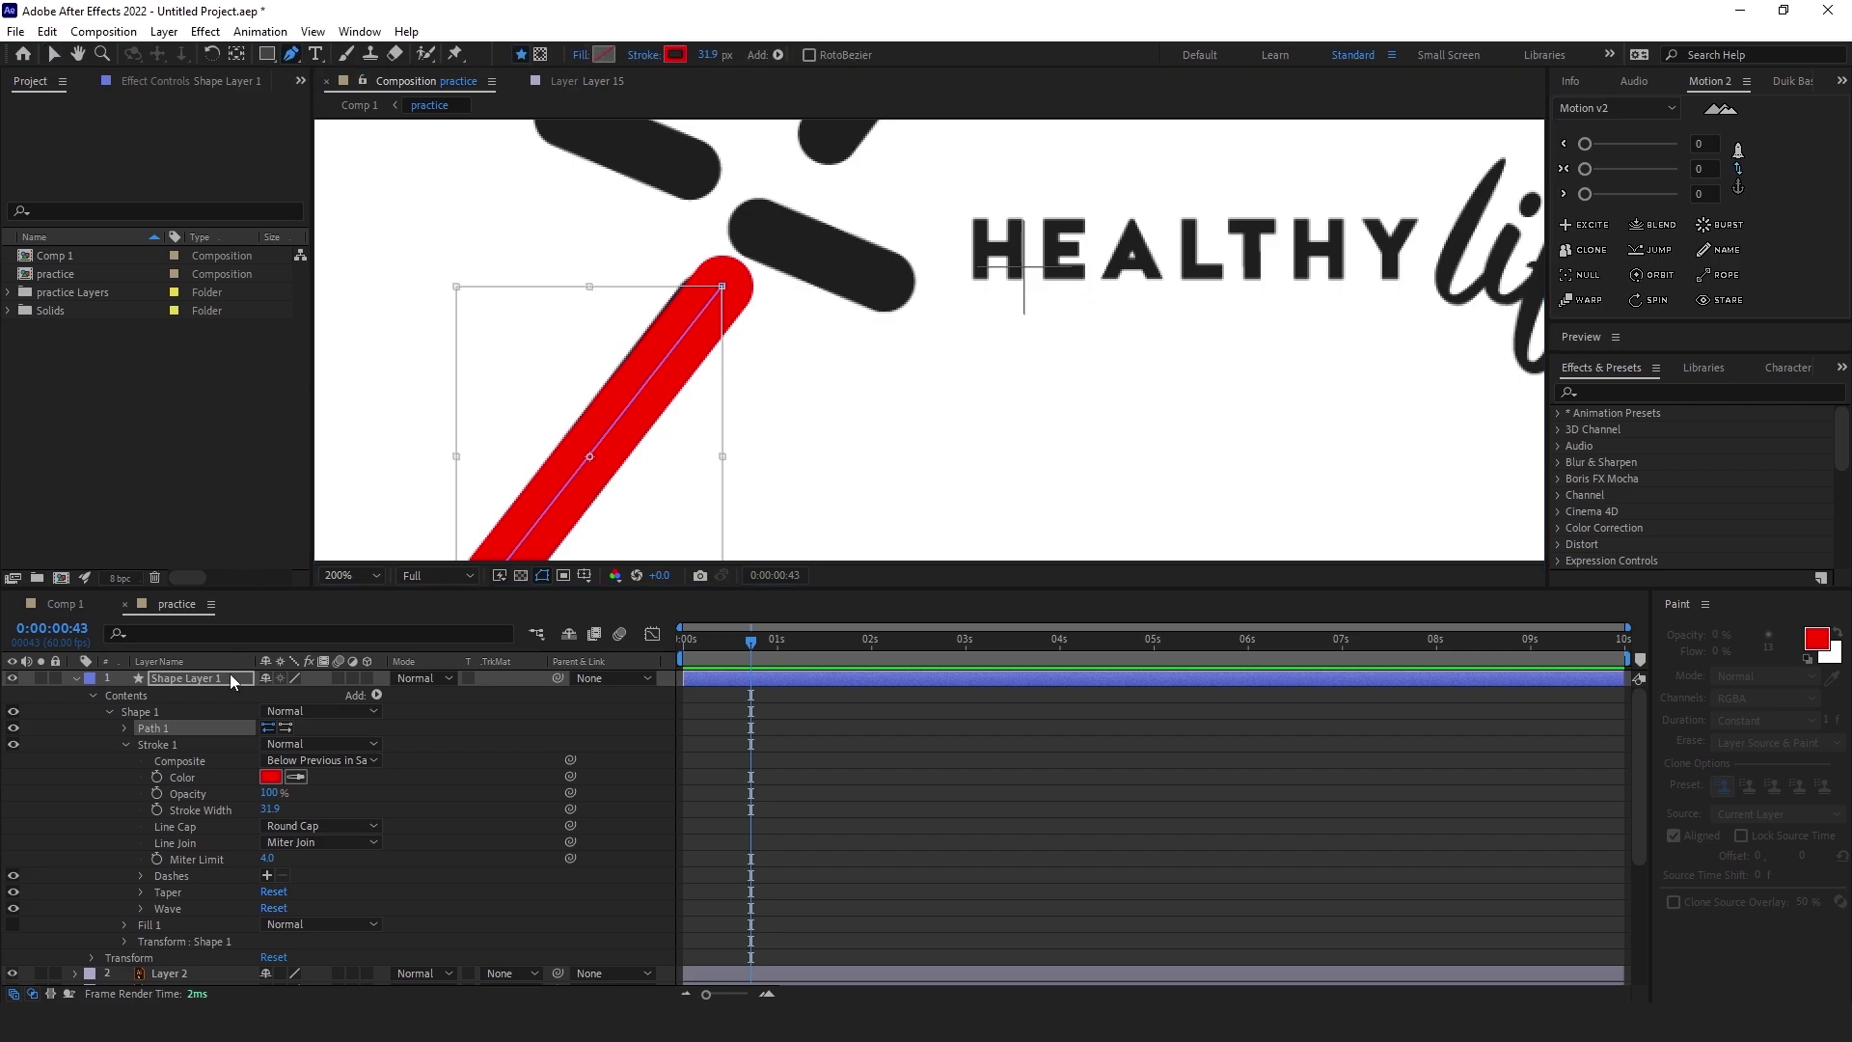
pyautogui.click(229, 680)
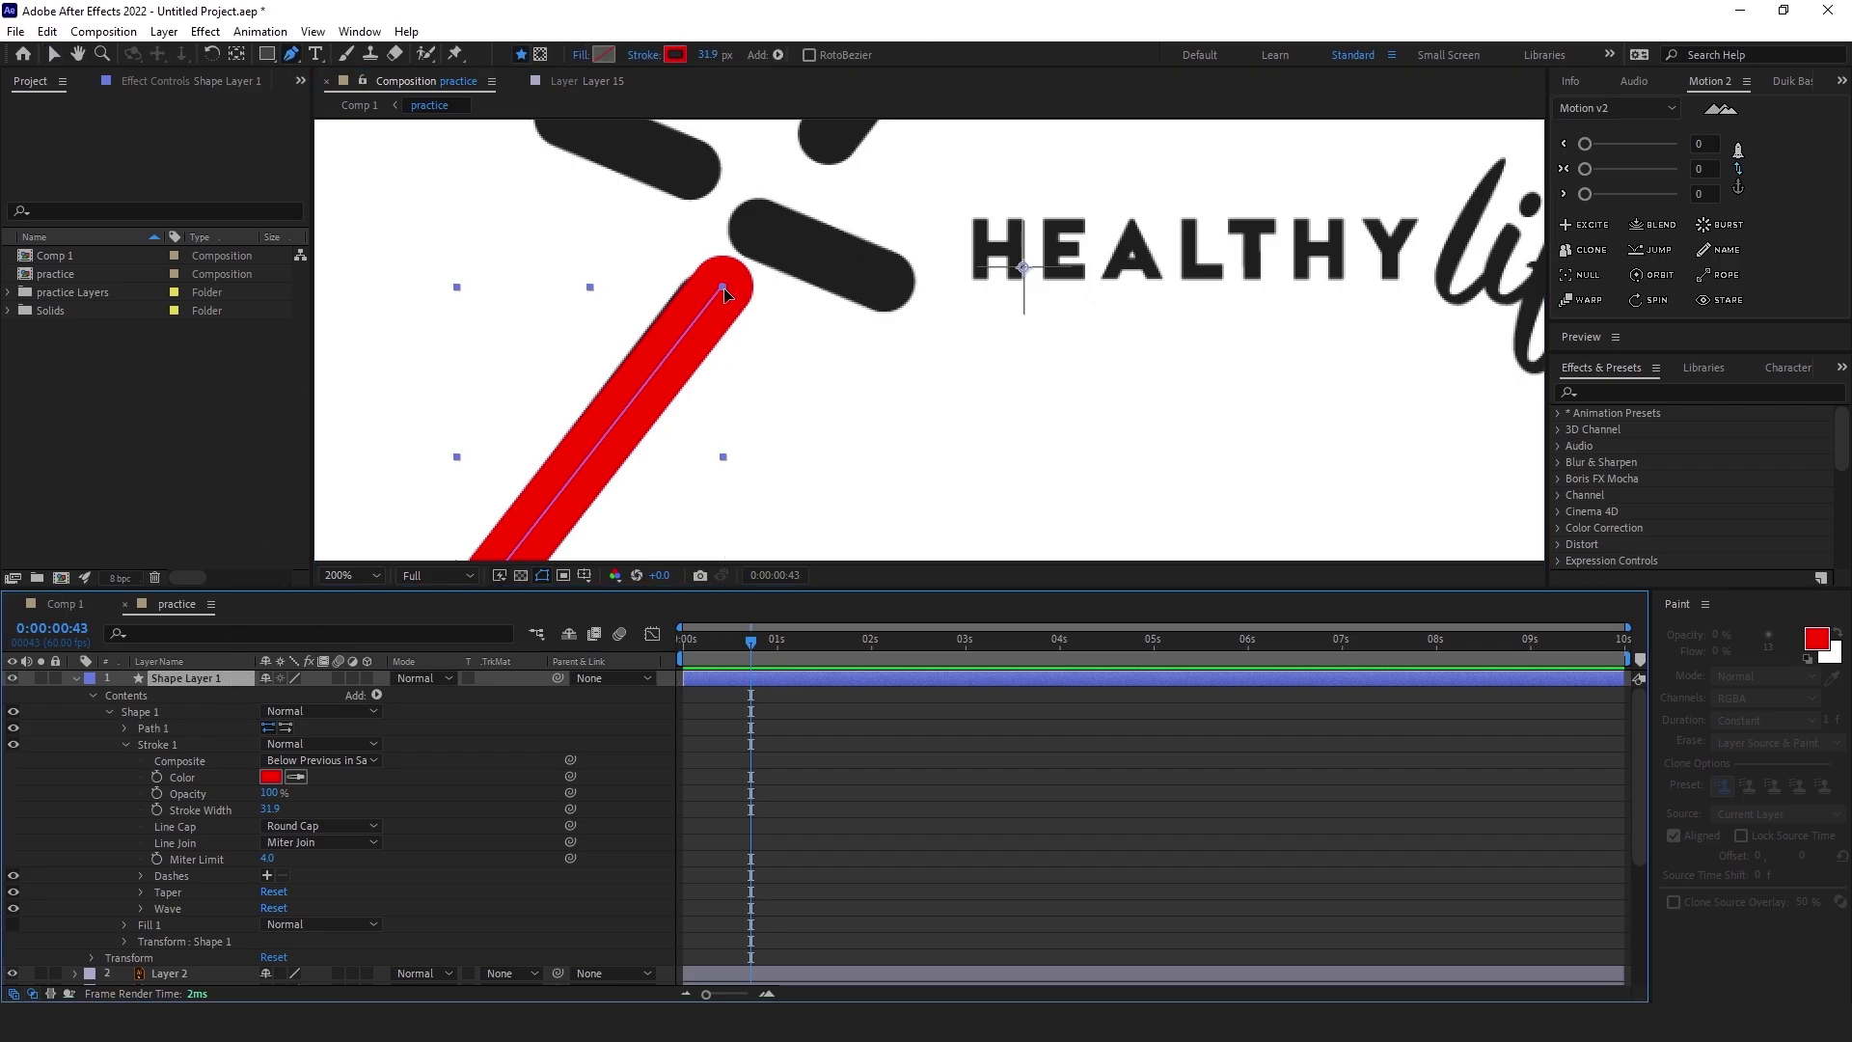
pyautogui.moveTo(724, 287); pyautogui.dragTo(708, 305)
pyautogui.scroll(-2, 708, 305)
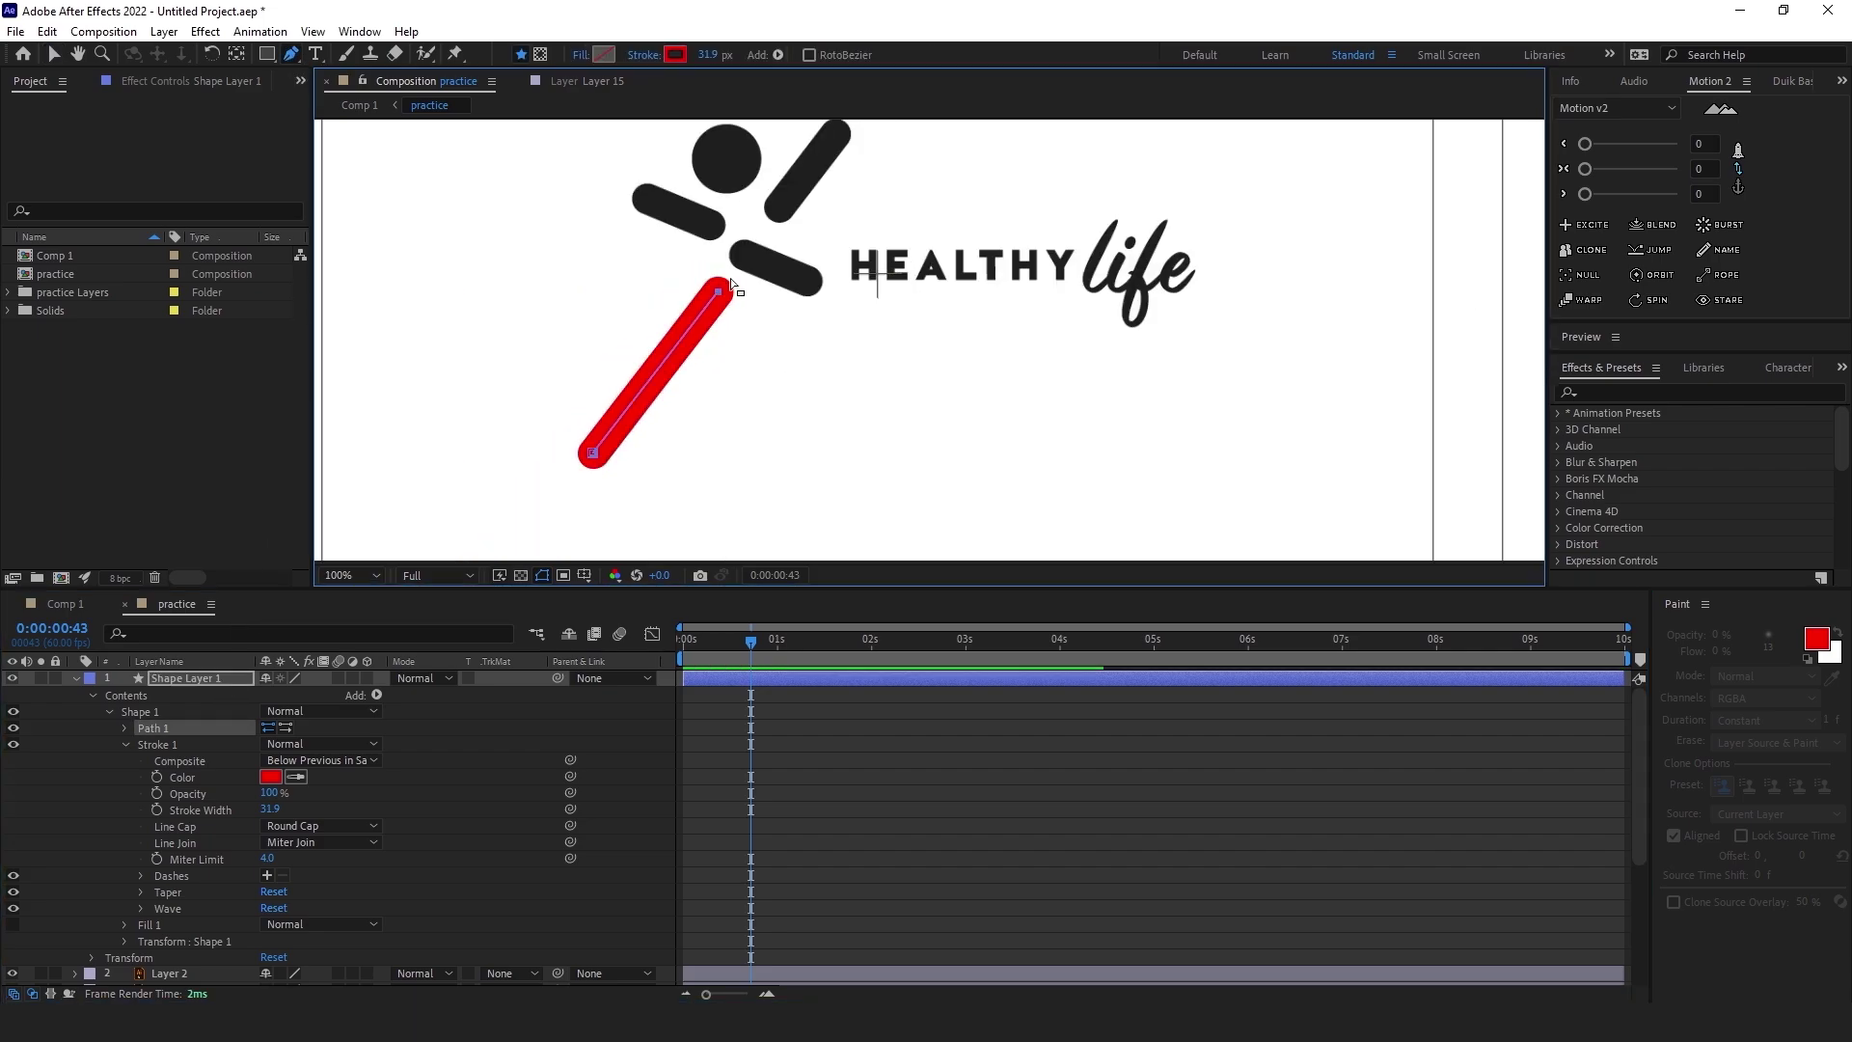
pyautogui.press('h')
pyautogui.moveTo(703, 401); pyautogui.dragTo(710, 378)
# Add Trim Paths to Shape 1 of the red stroke layer
pyautogui.press('g')
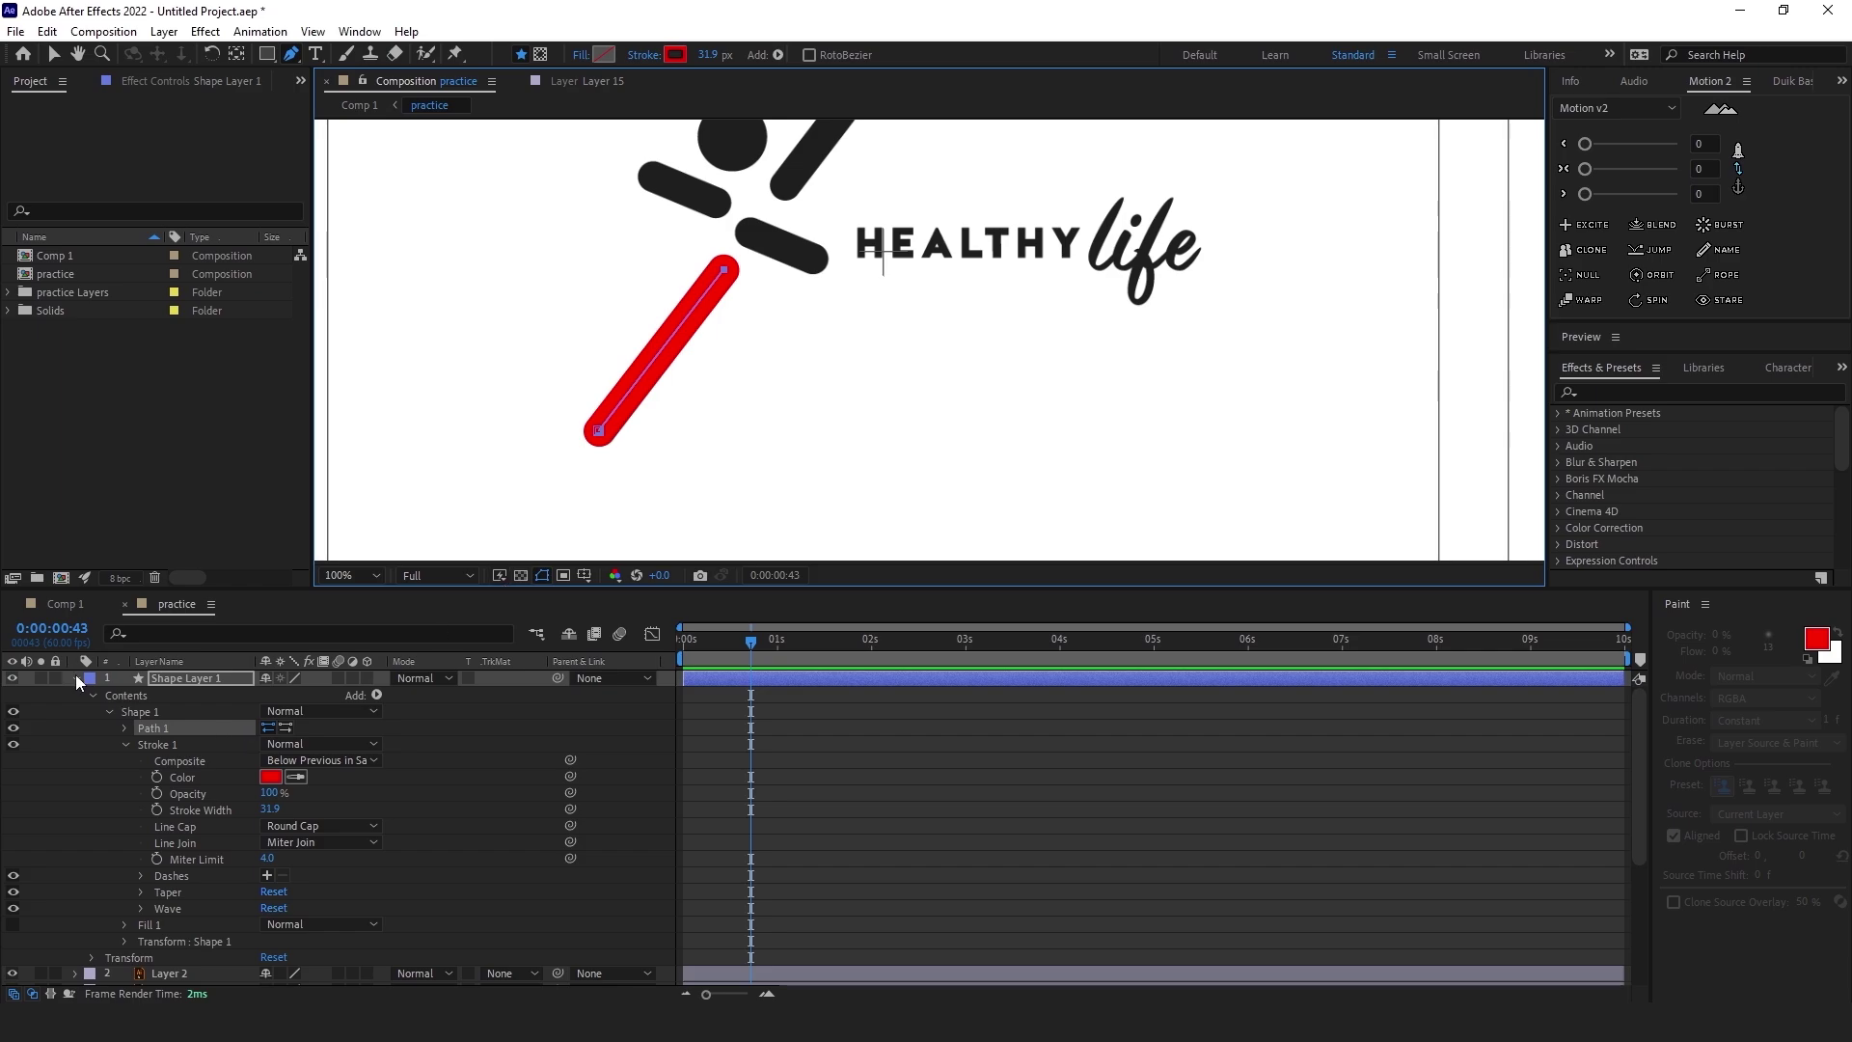
pyautogui.click(109, 711)
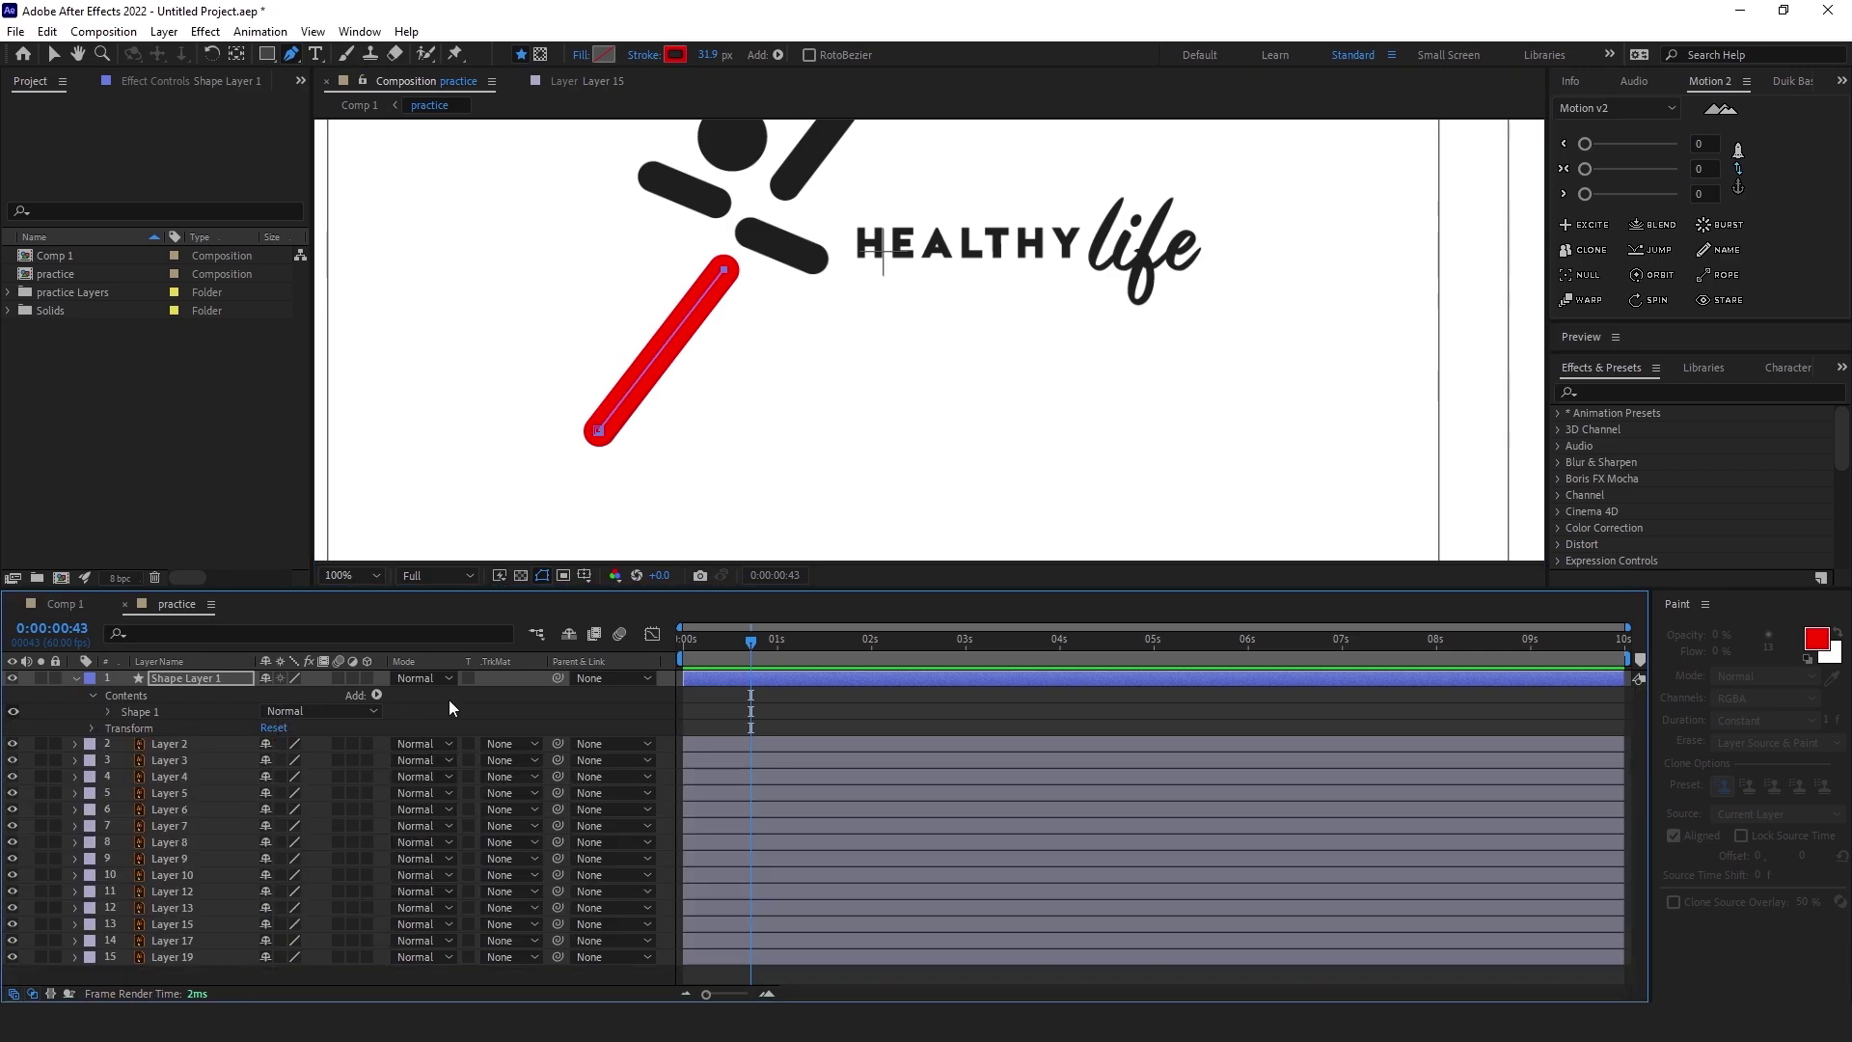
pyautogui.click(377, 696)
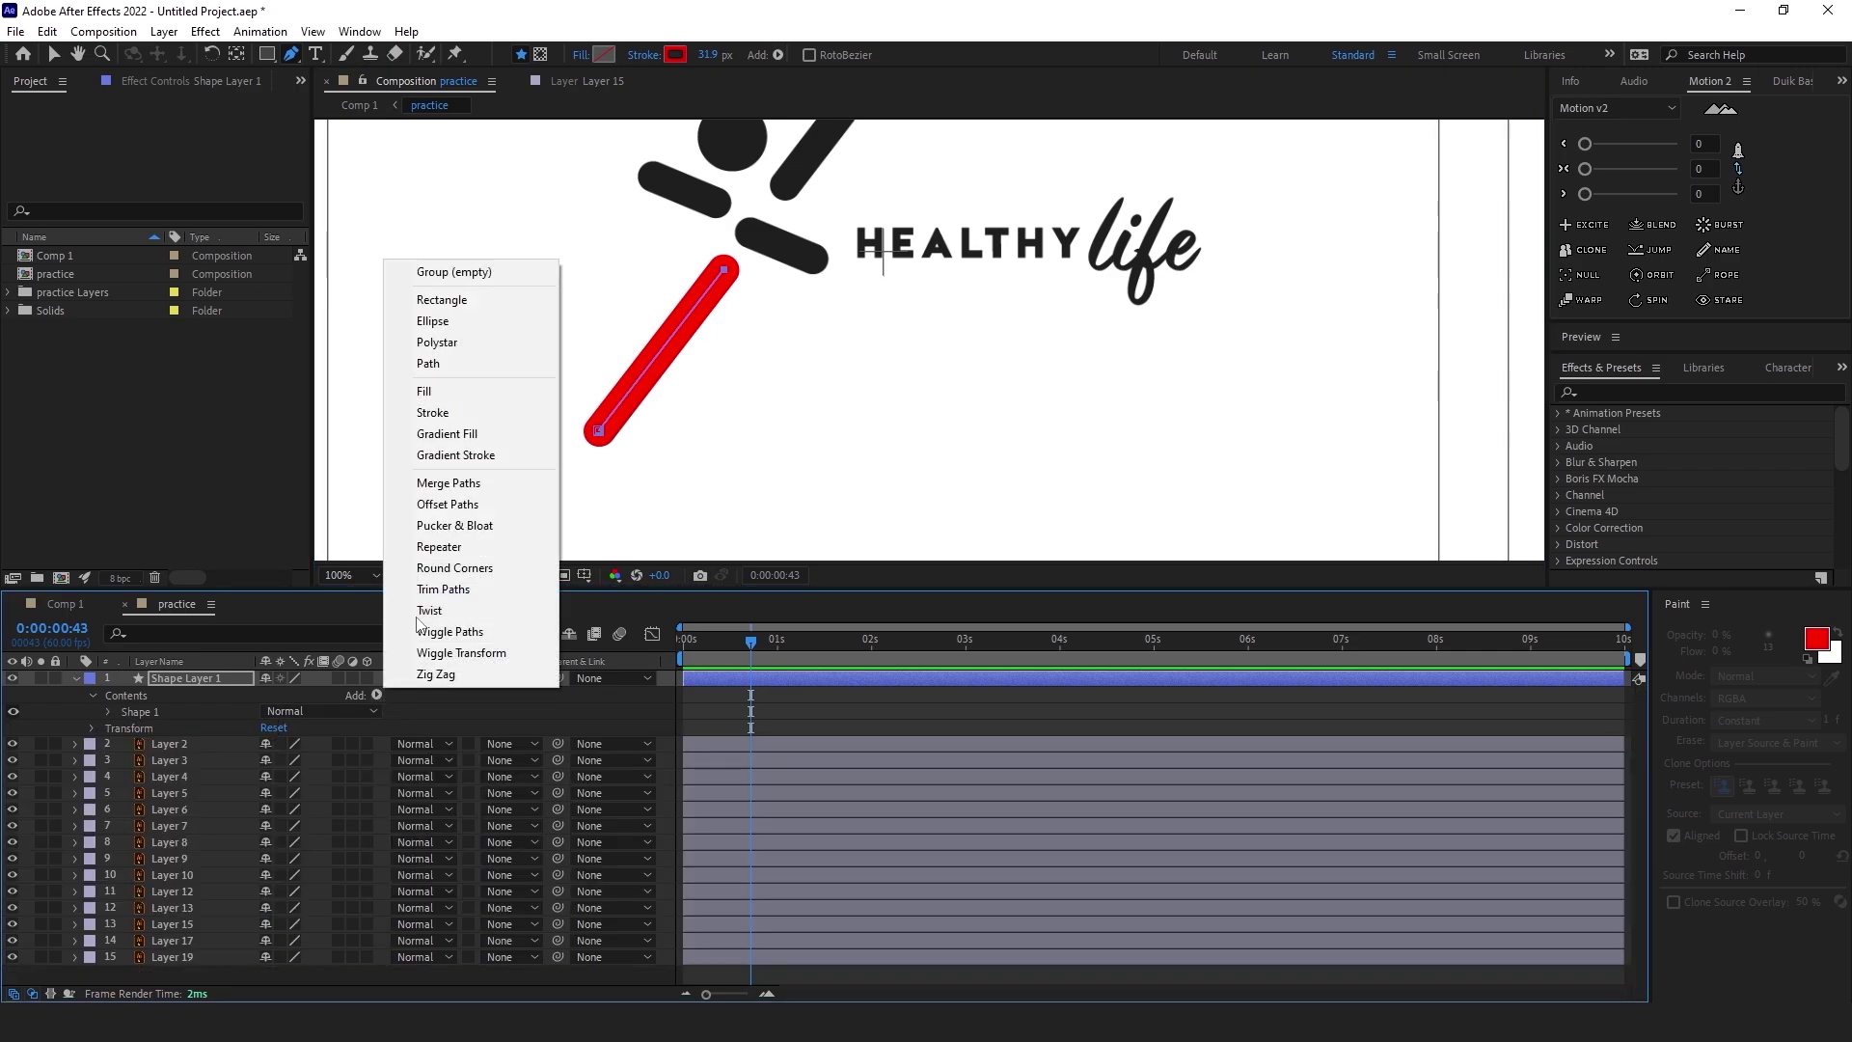
pyautogui.click(458, 590)
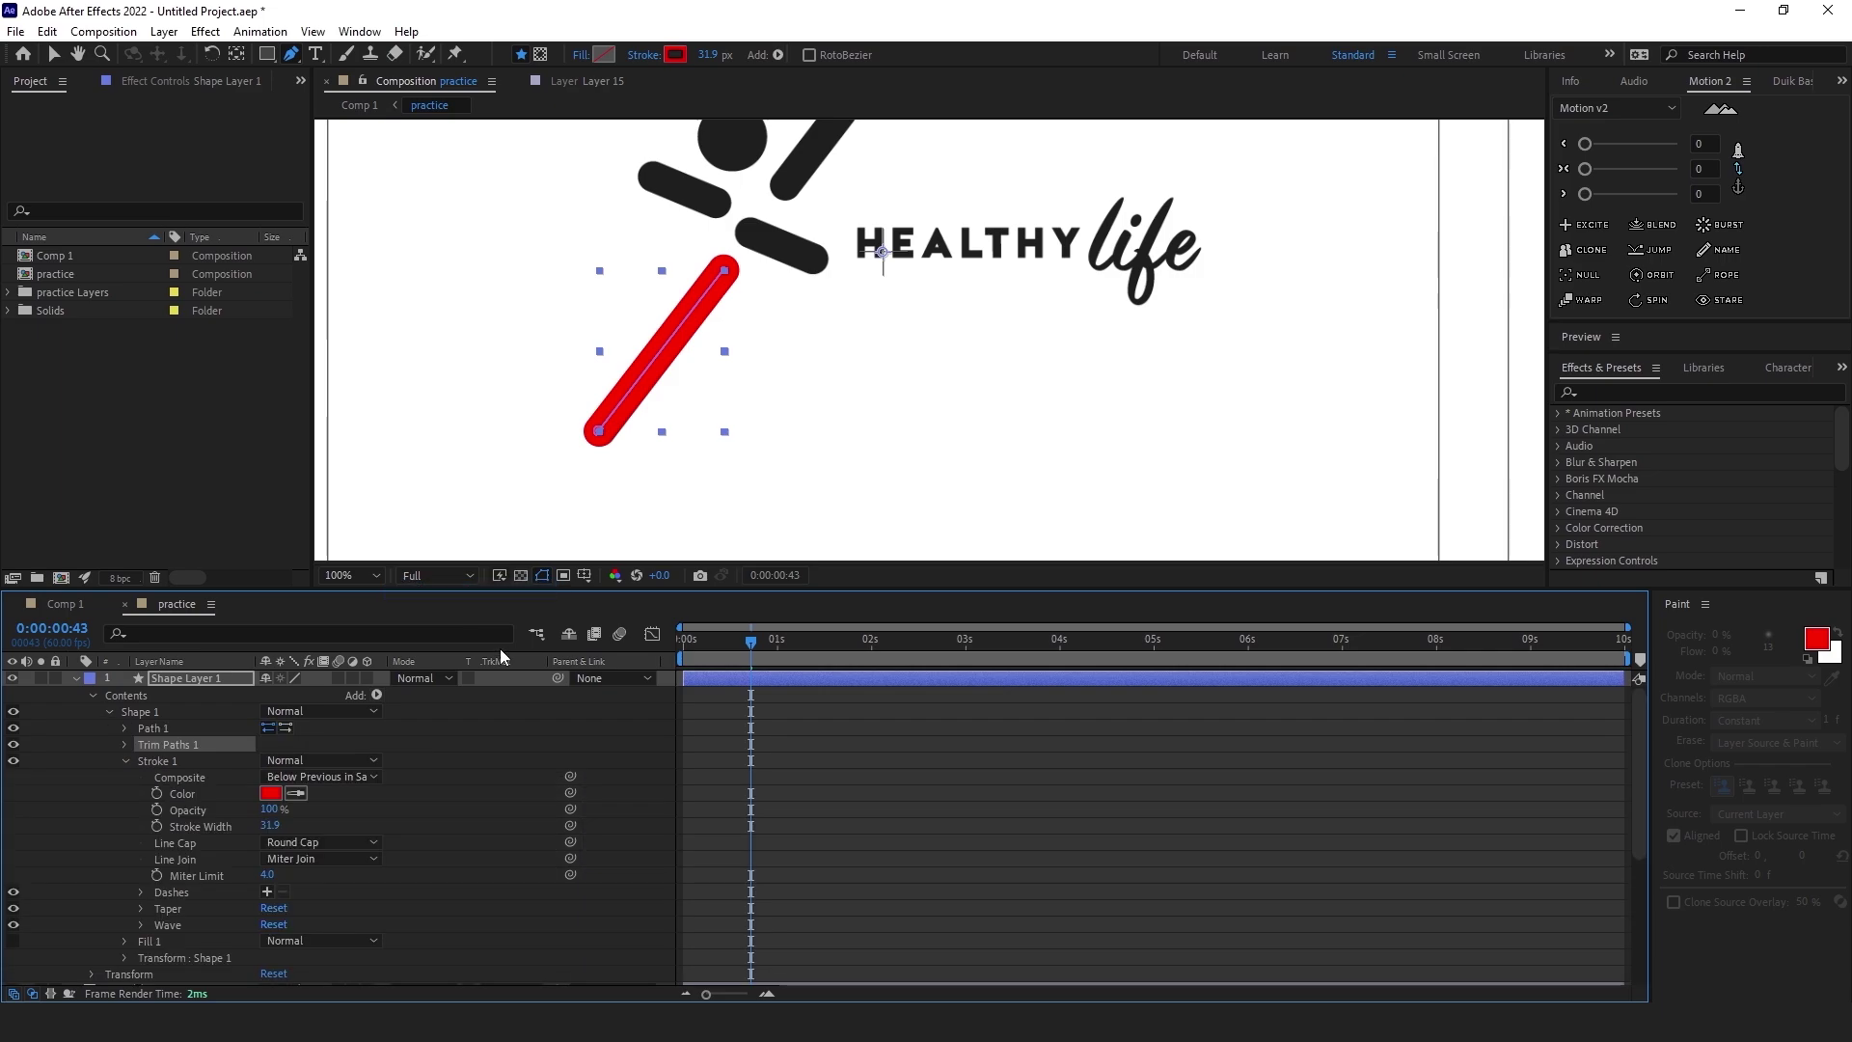
# Keyframe Trim Paths End from 0% at 0:00 to 100% at 0:00:00:43
pyautogui.click(124, 745)
pyautogui.click(124, 747)
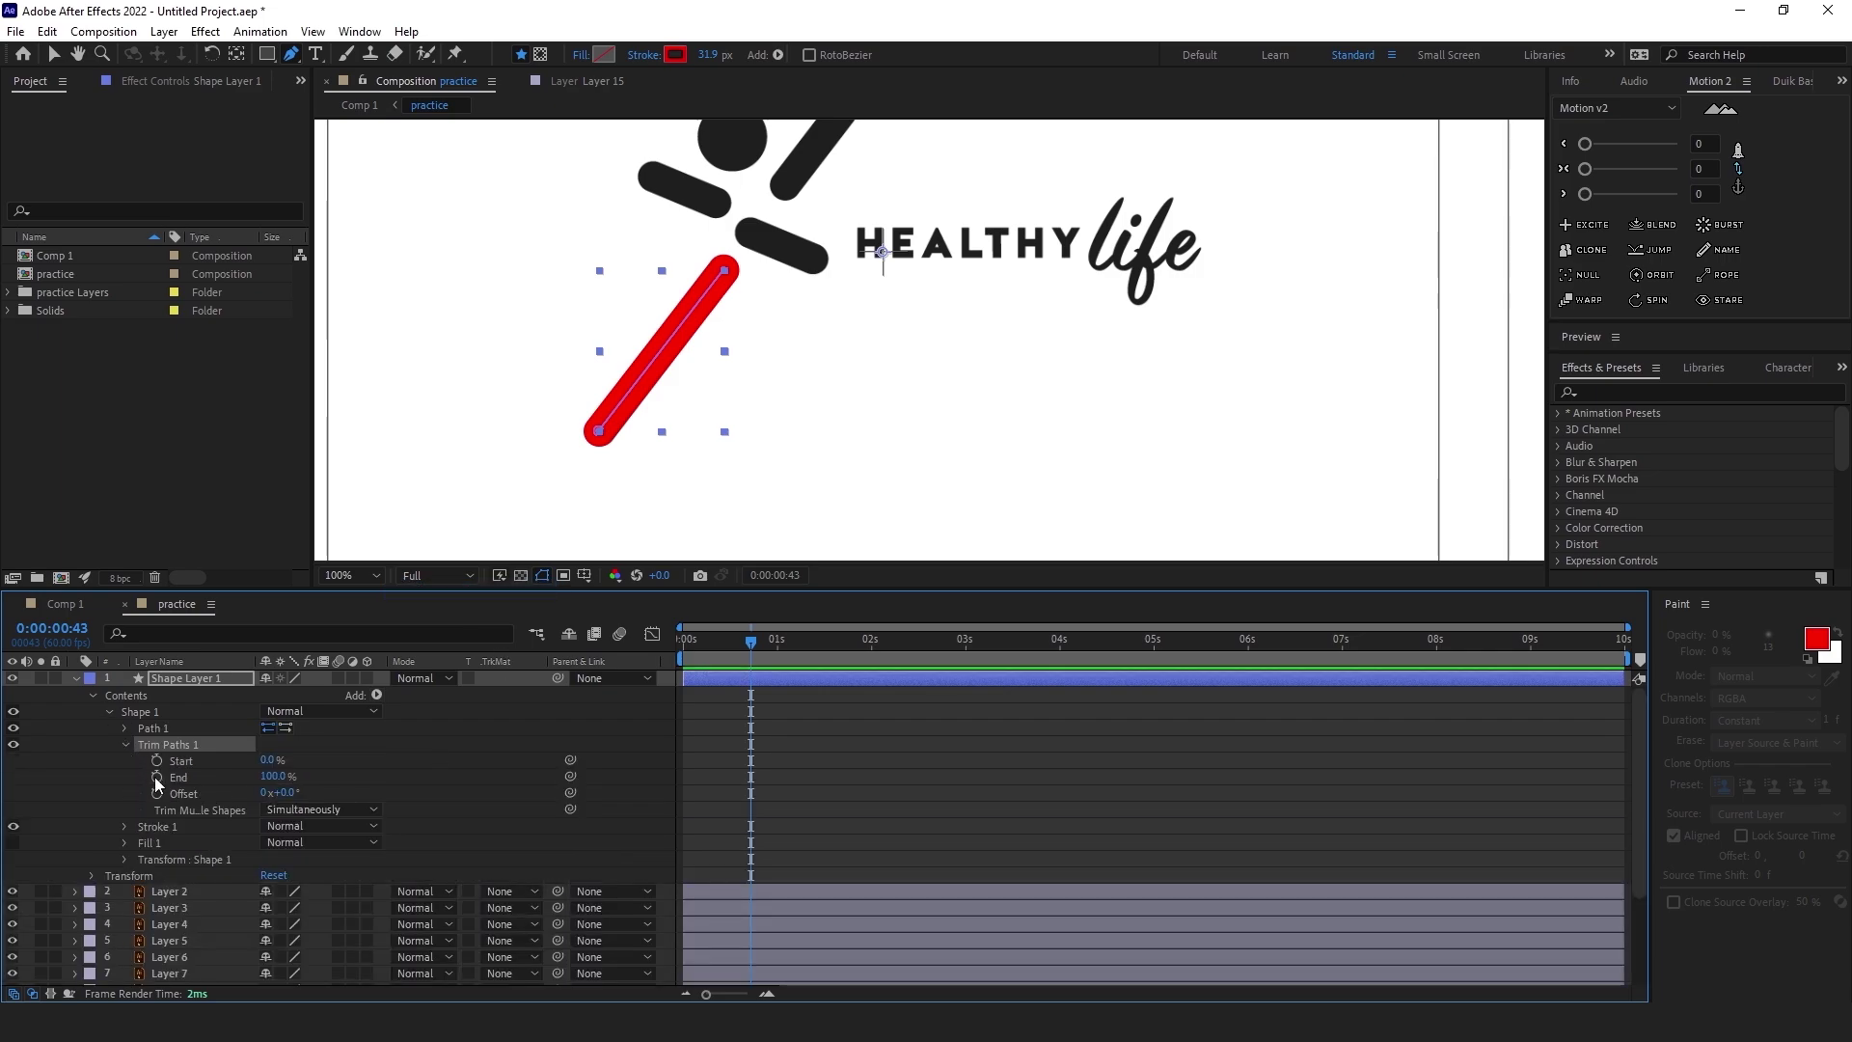
pyautogui.click(156, 776)
pyautogui.moveTo(733, 663); pyautogui.dragTo(683, 651)
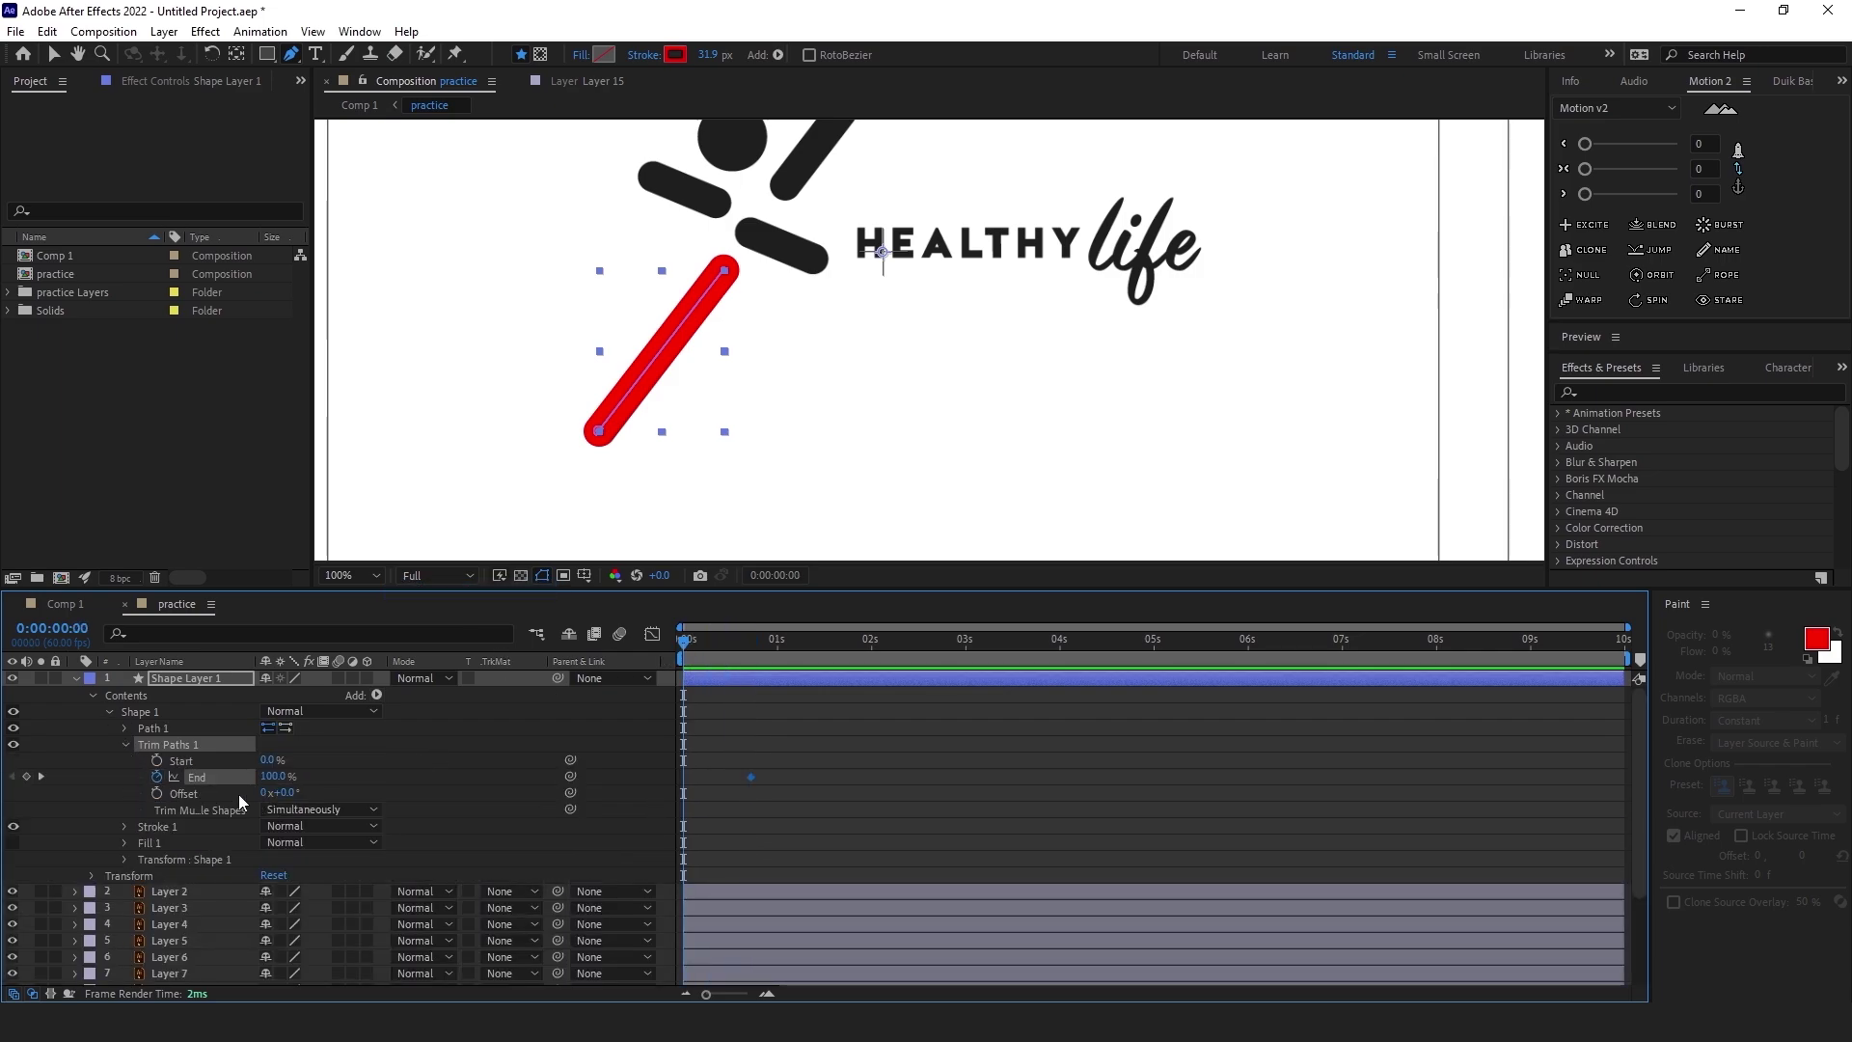
pyautogui.moveTo(273, 777); pyautogui.dragTo(118, 780)
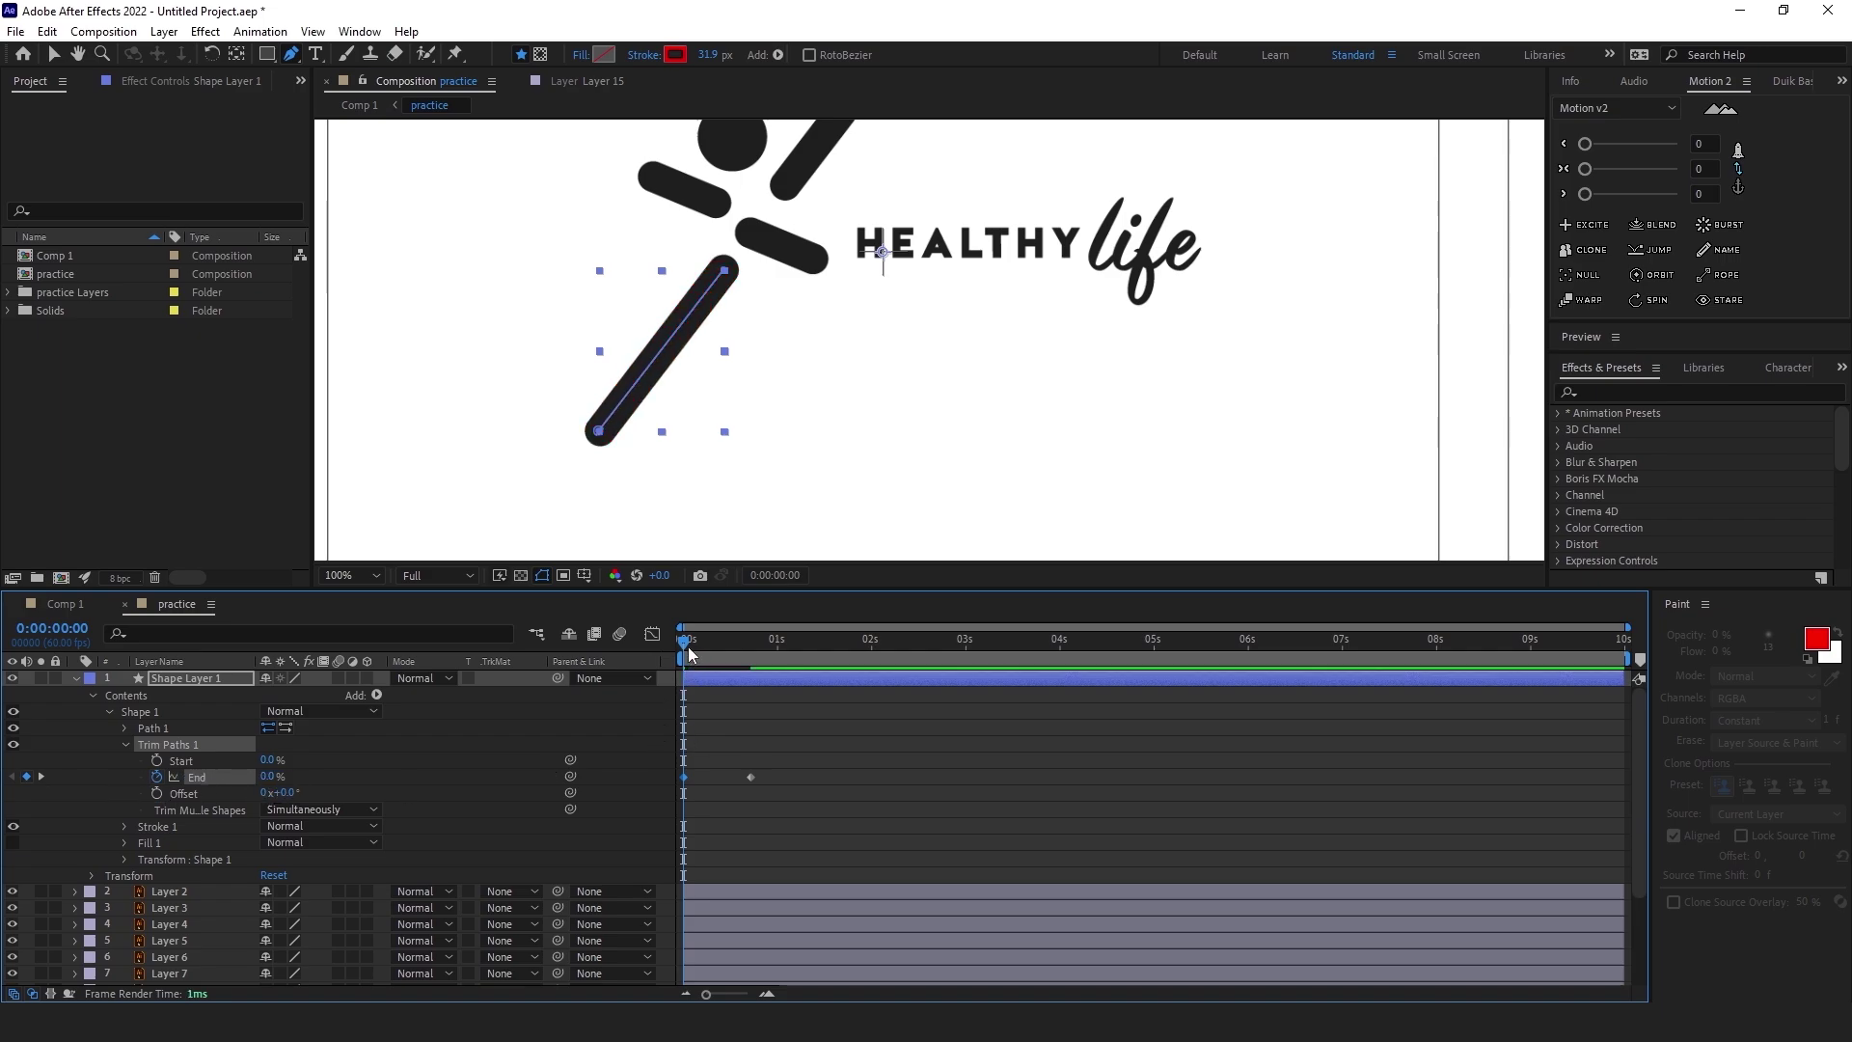
pyautogui.moveTo(689, 655); pyautogui.dragTo(754, 657)
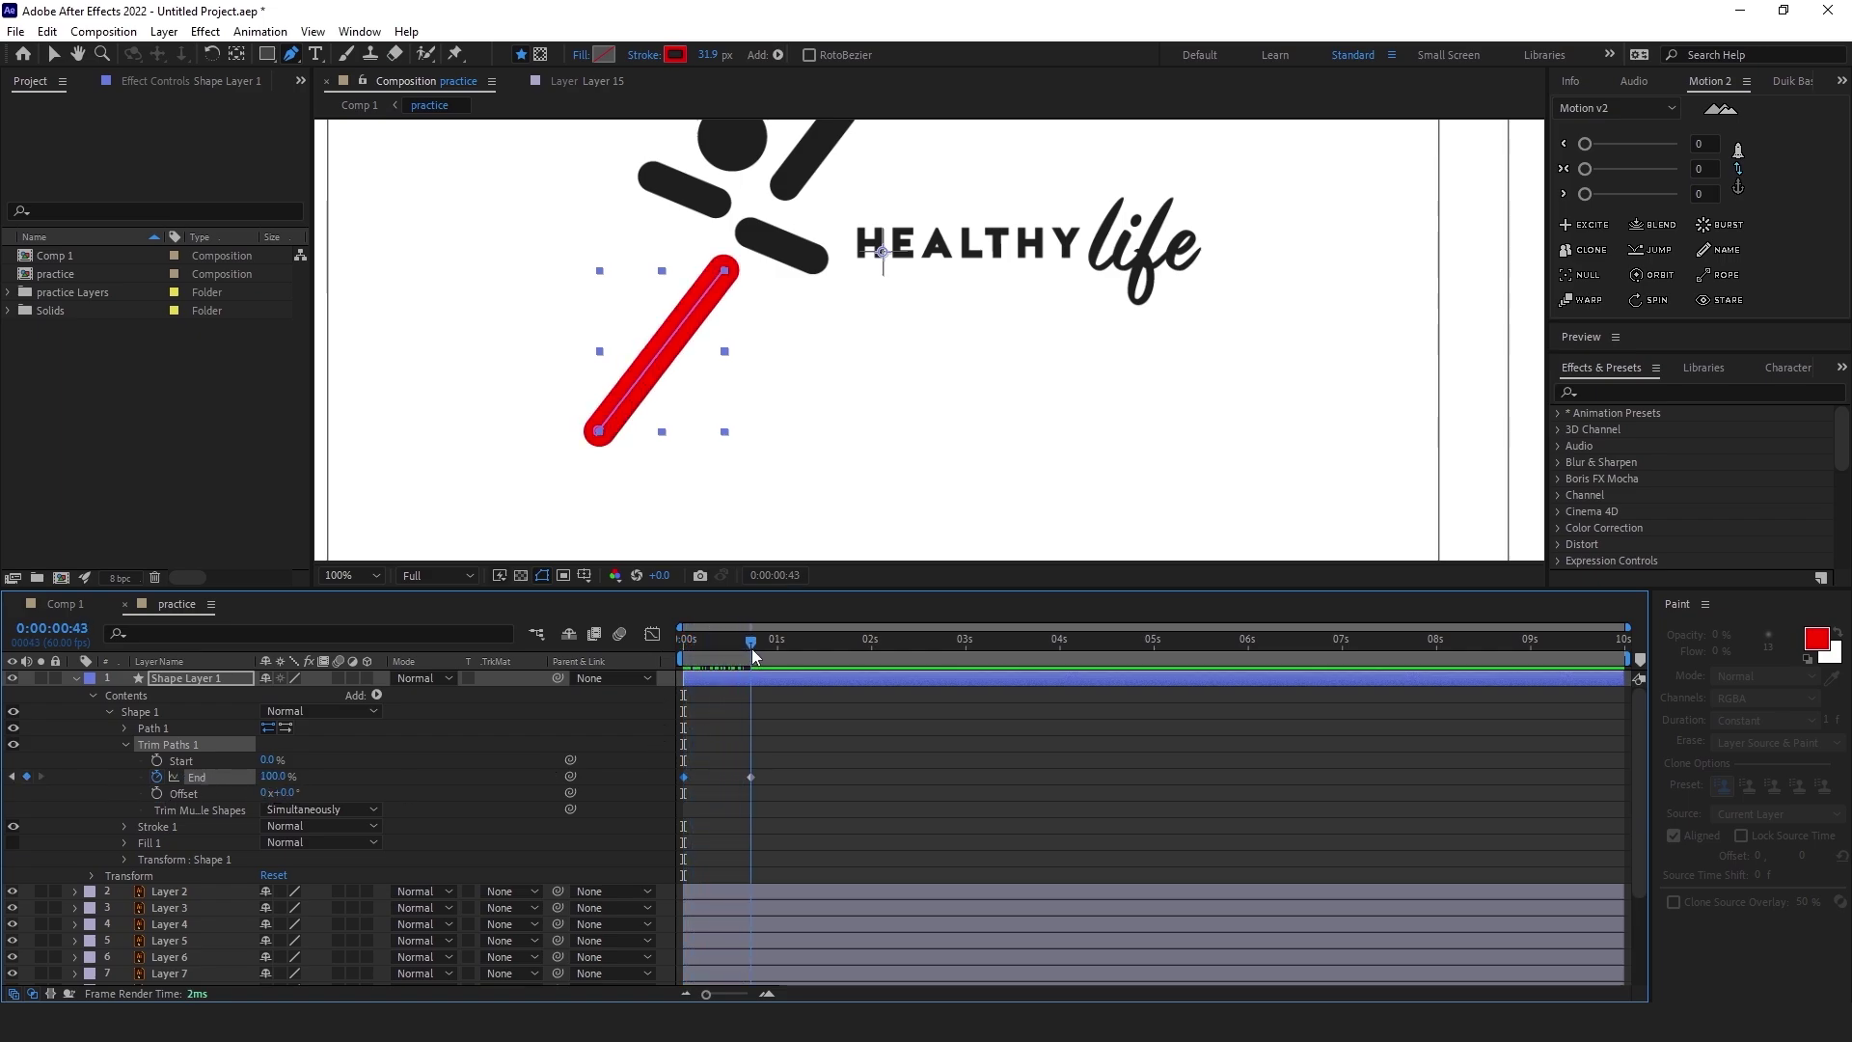
# Preview the draw-on, then drag the path's lower point out past the comp's bottom-left edge
pyautogui.press('space')
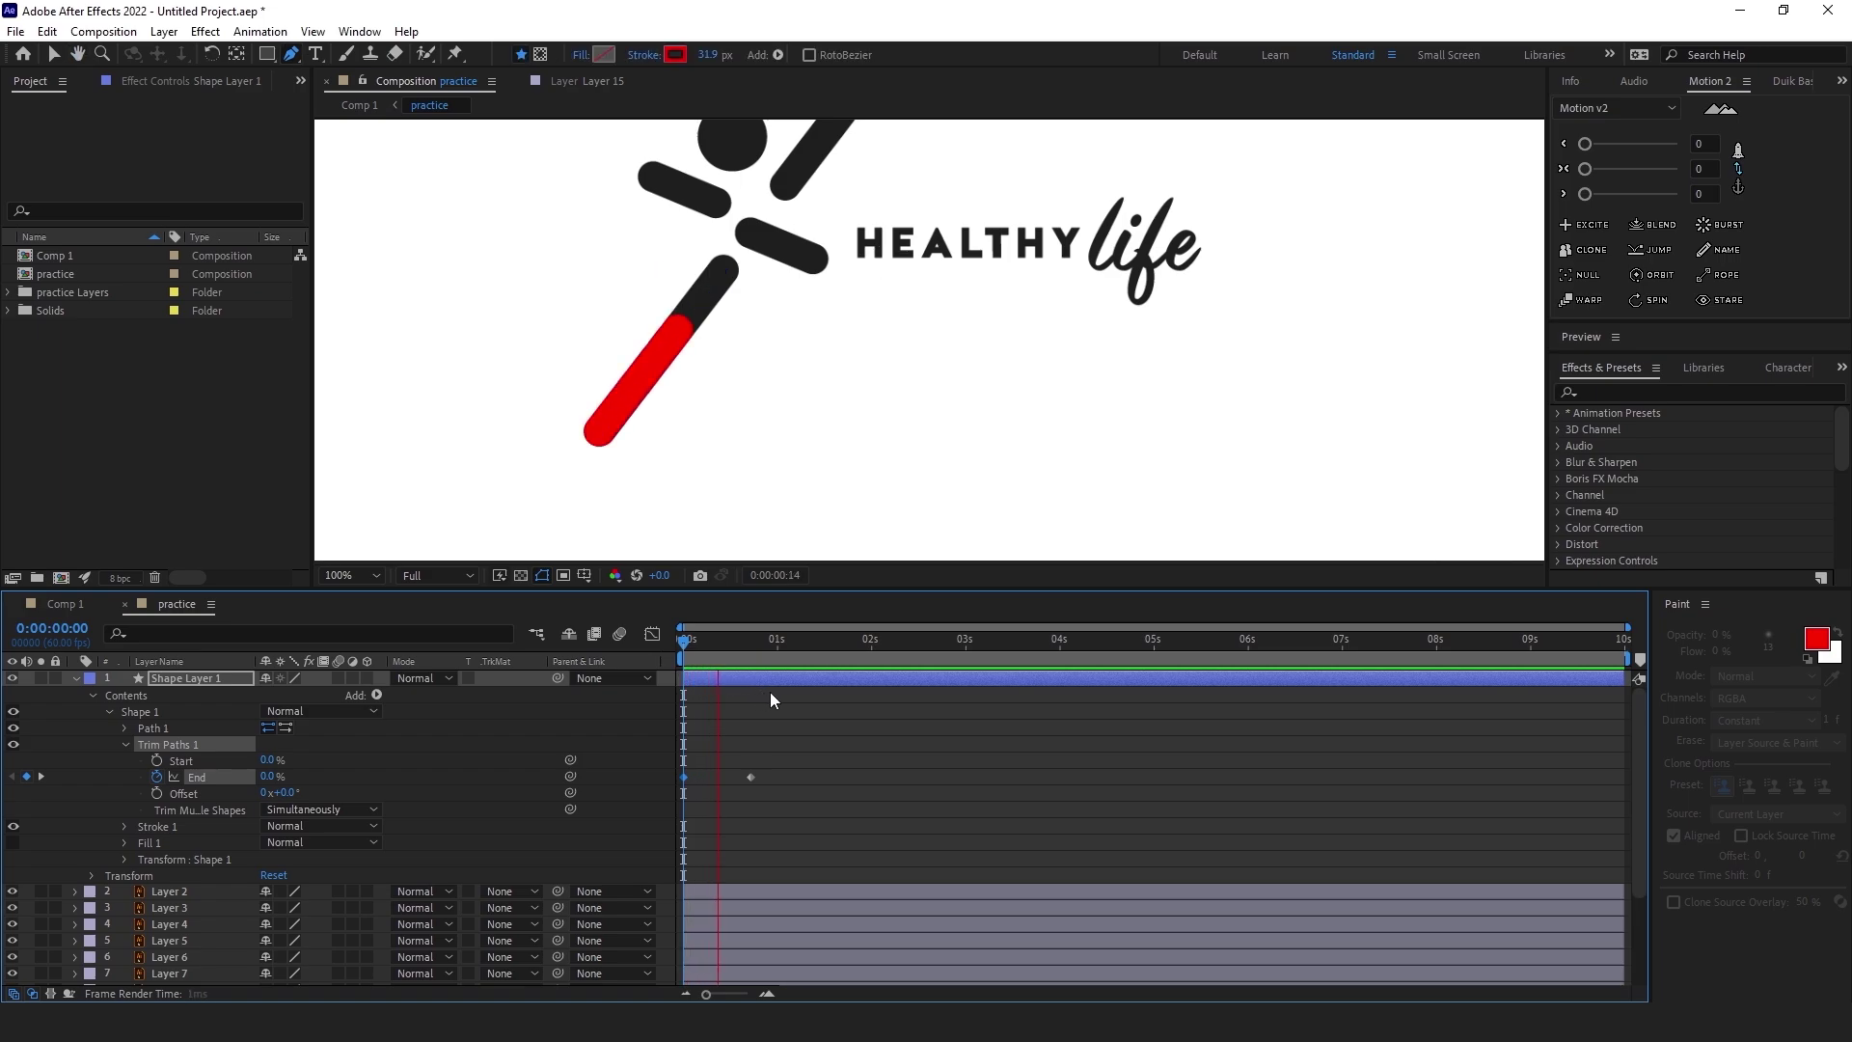
pyautogui.press('space')
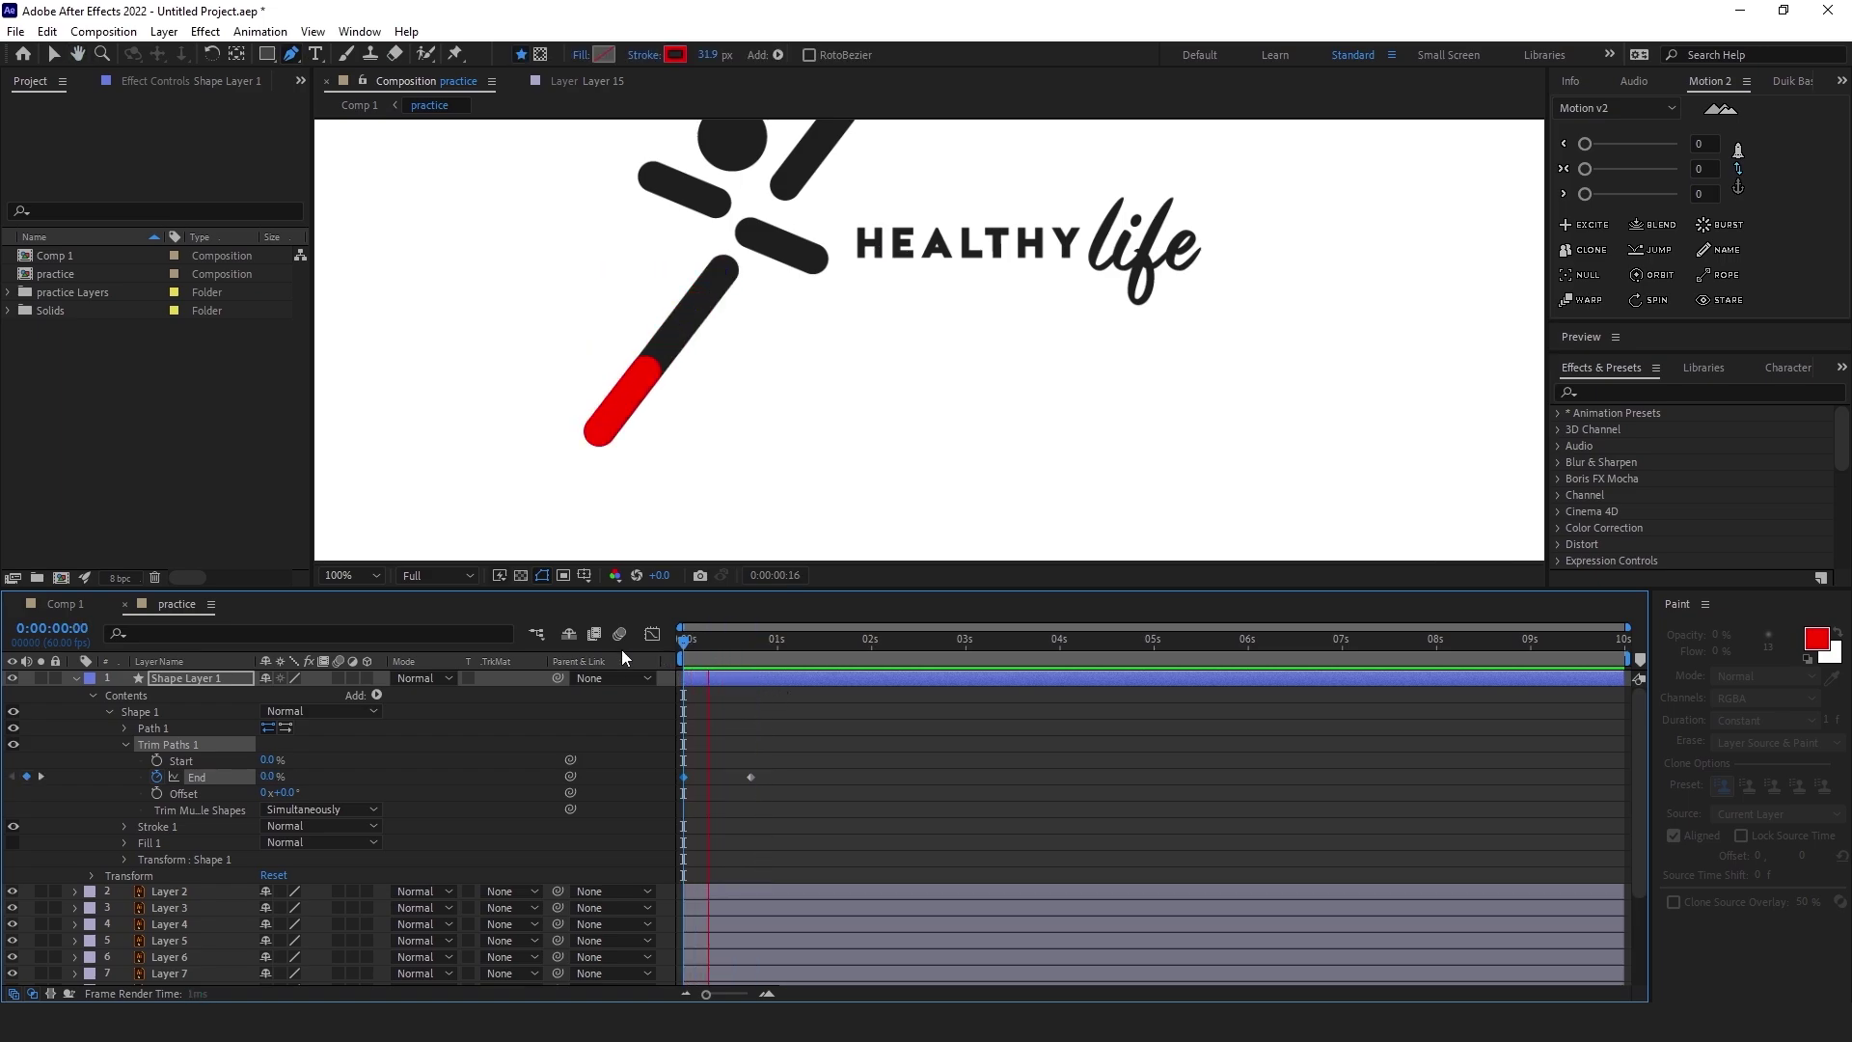
pyautogui.press('g')
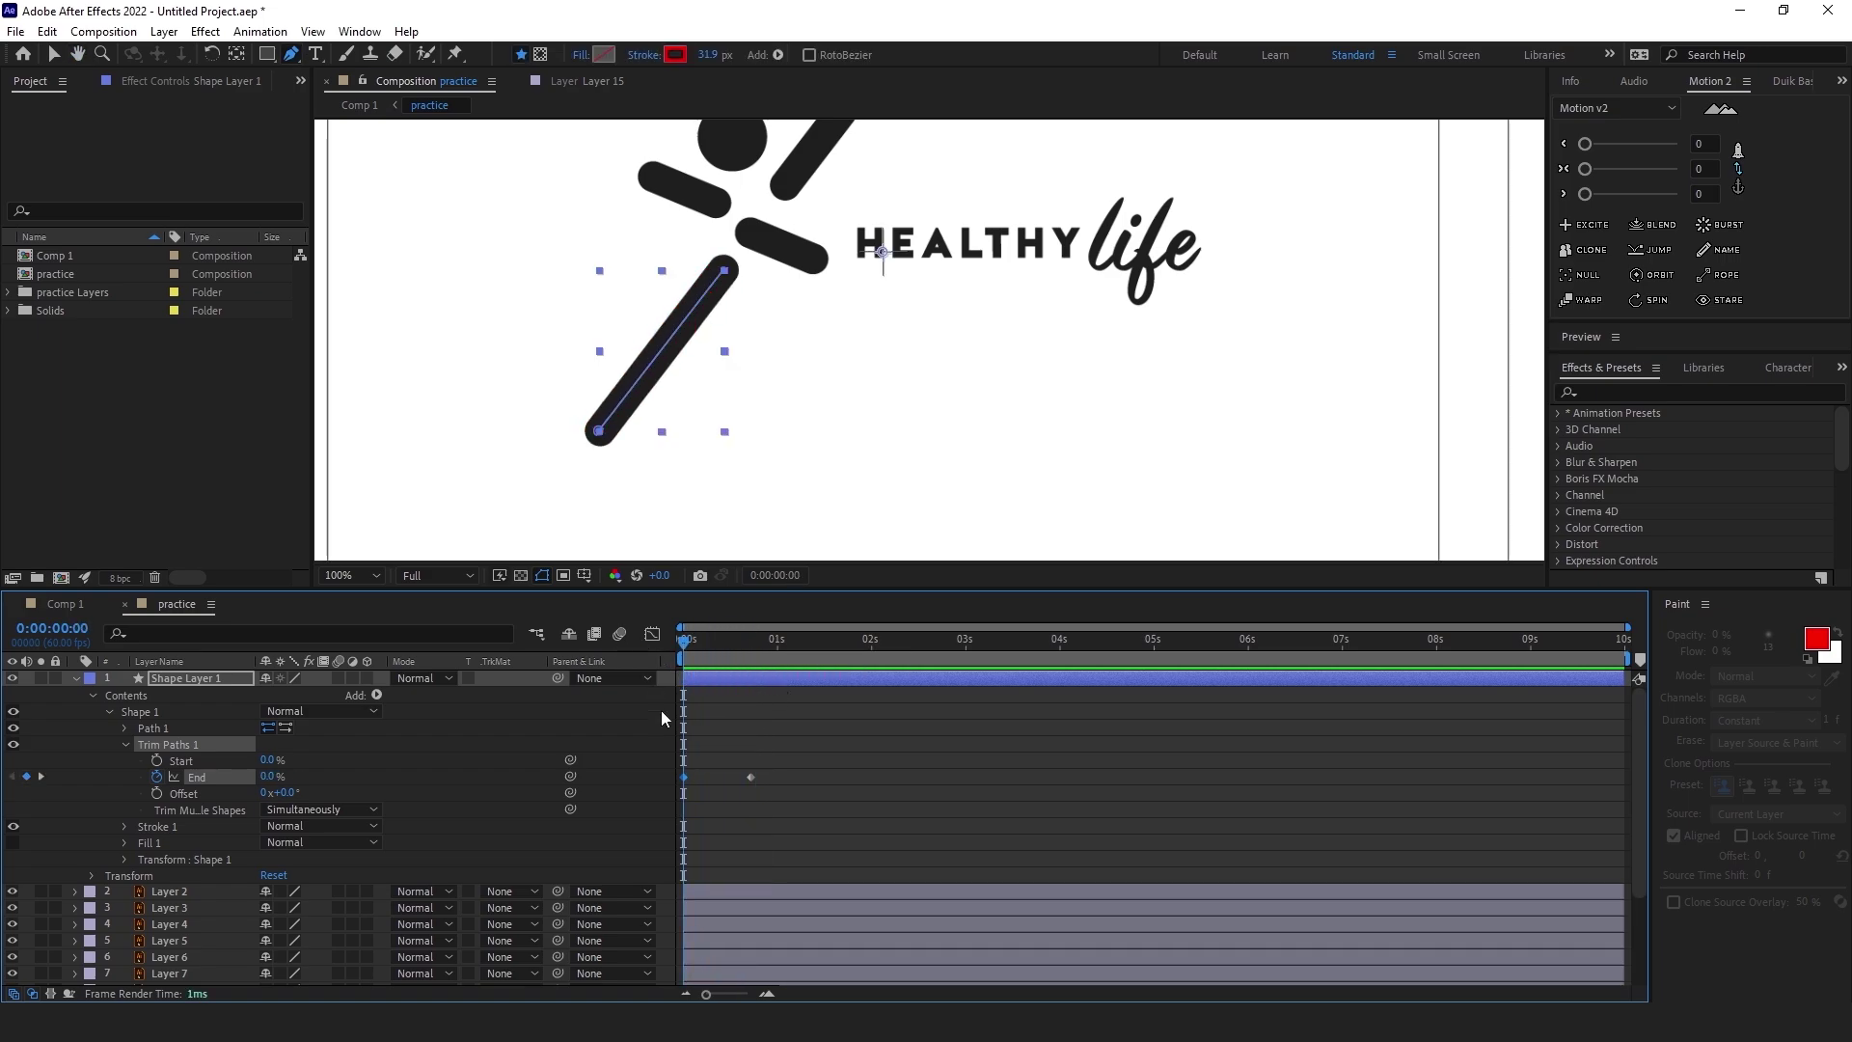
pyautogui.scroll(-2, 678, 504)
pyautogui.moveTo(778, 422); pyautogui.dragTo(799, 331)
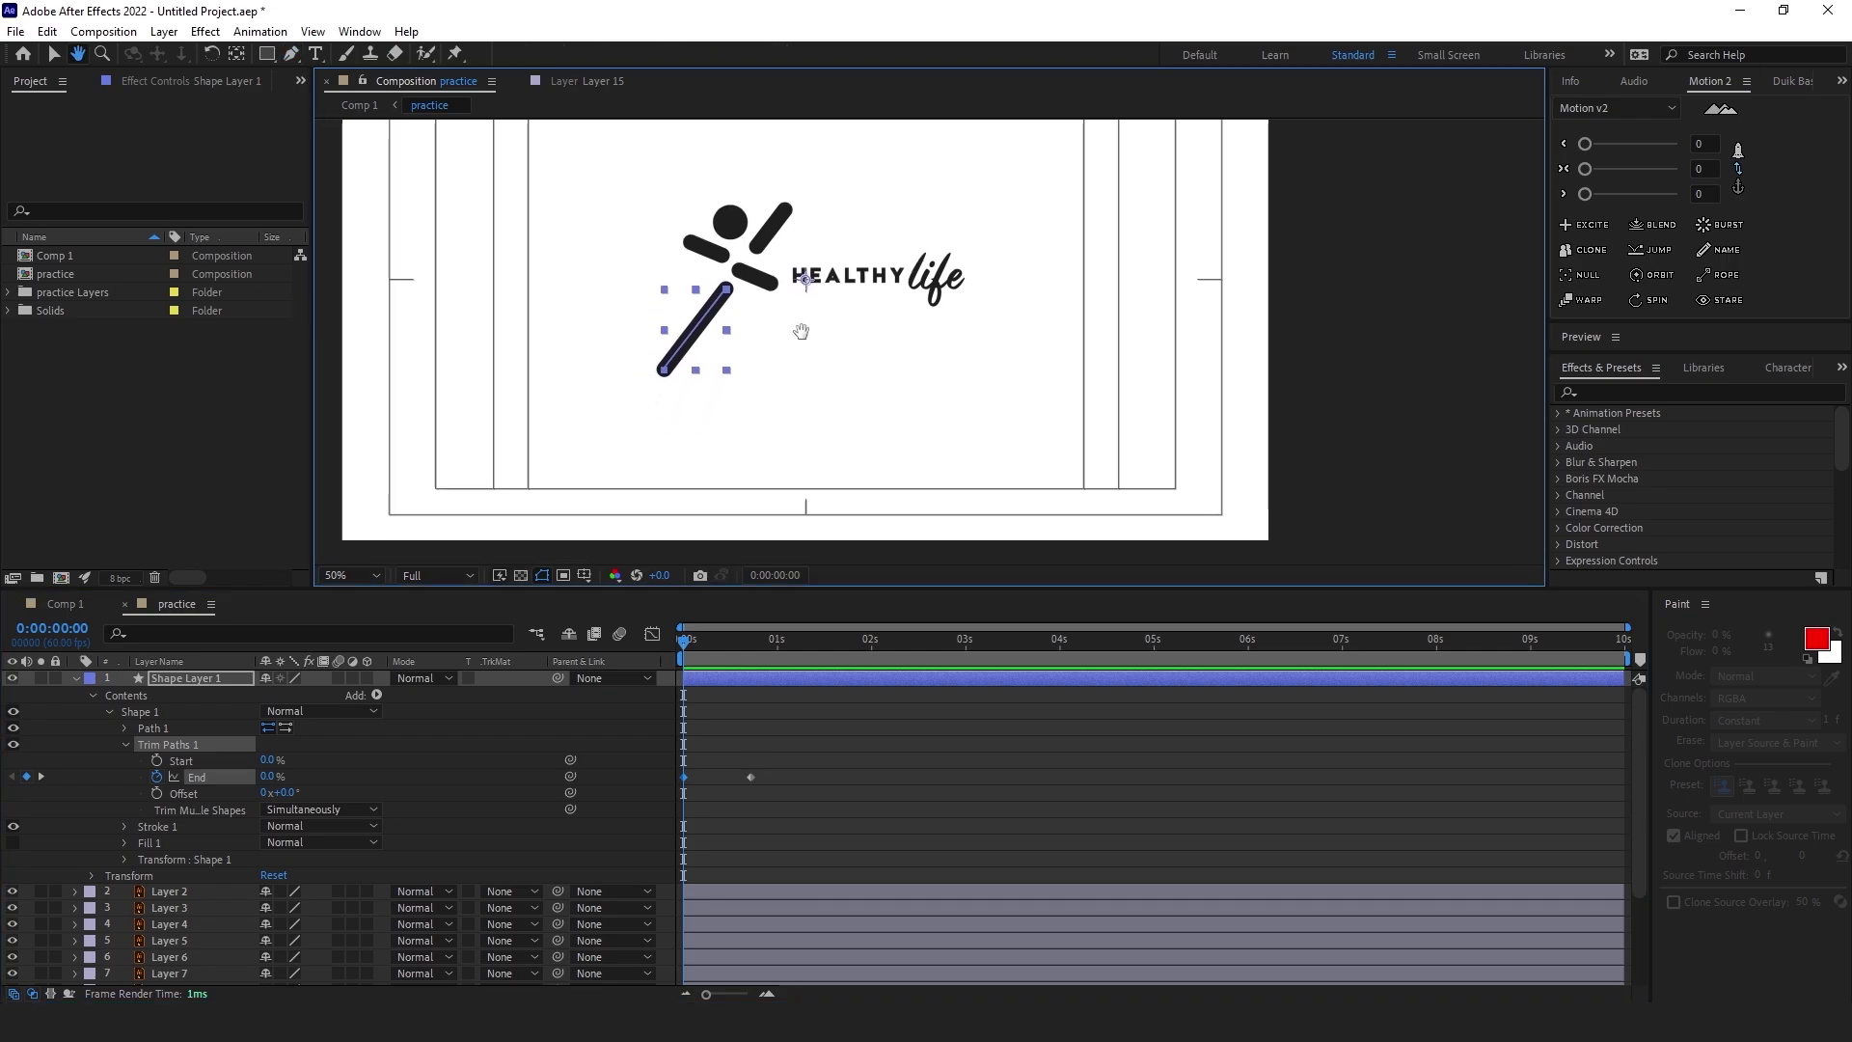
pyautogui.moveTo(663, 371)
pyautogui.mouseDown()
pyautogui.moveTo(547, 486)
pyautogui.moveTo(515, 554)
pyautogui.mouseUp()
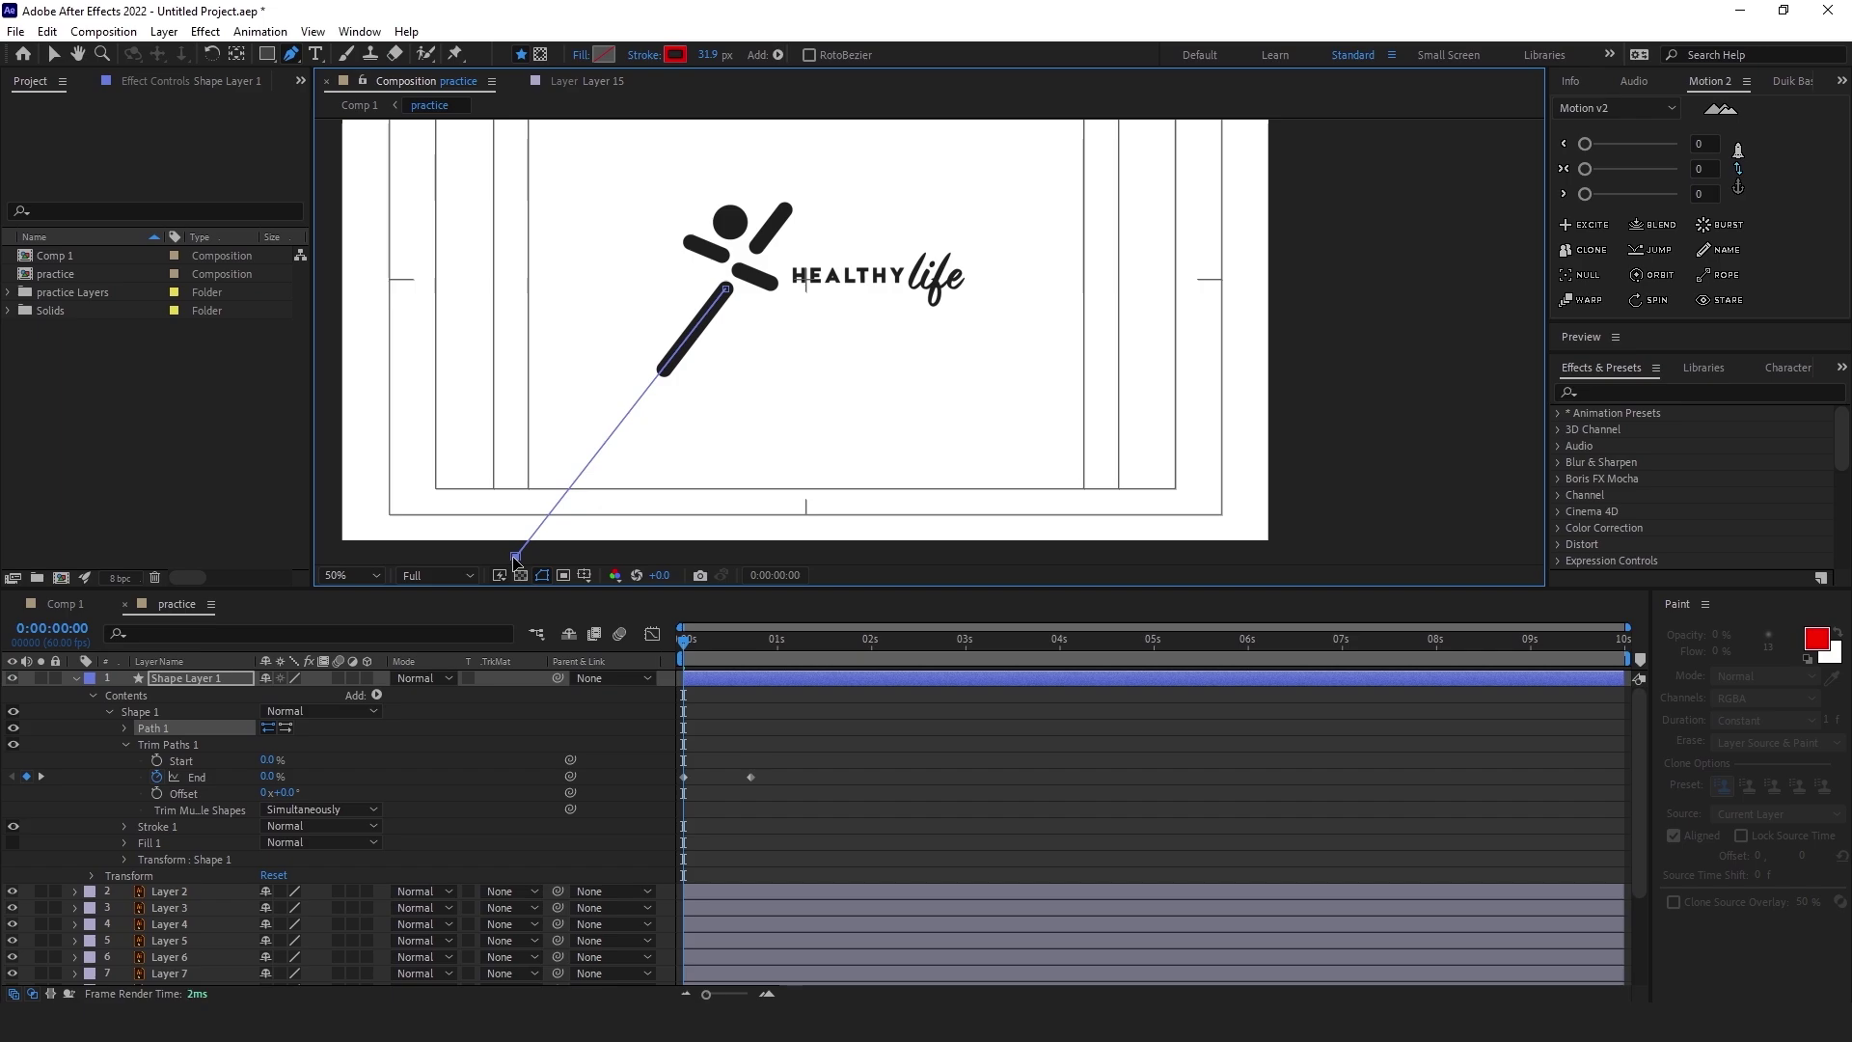
# Keyframe Trim Paths Start at 0% at 0:00:00:43 and play forward toward 1:23
pyautogui.press('v')
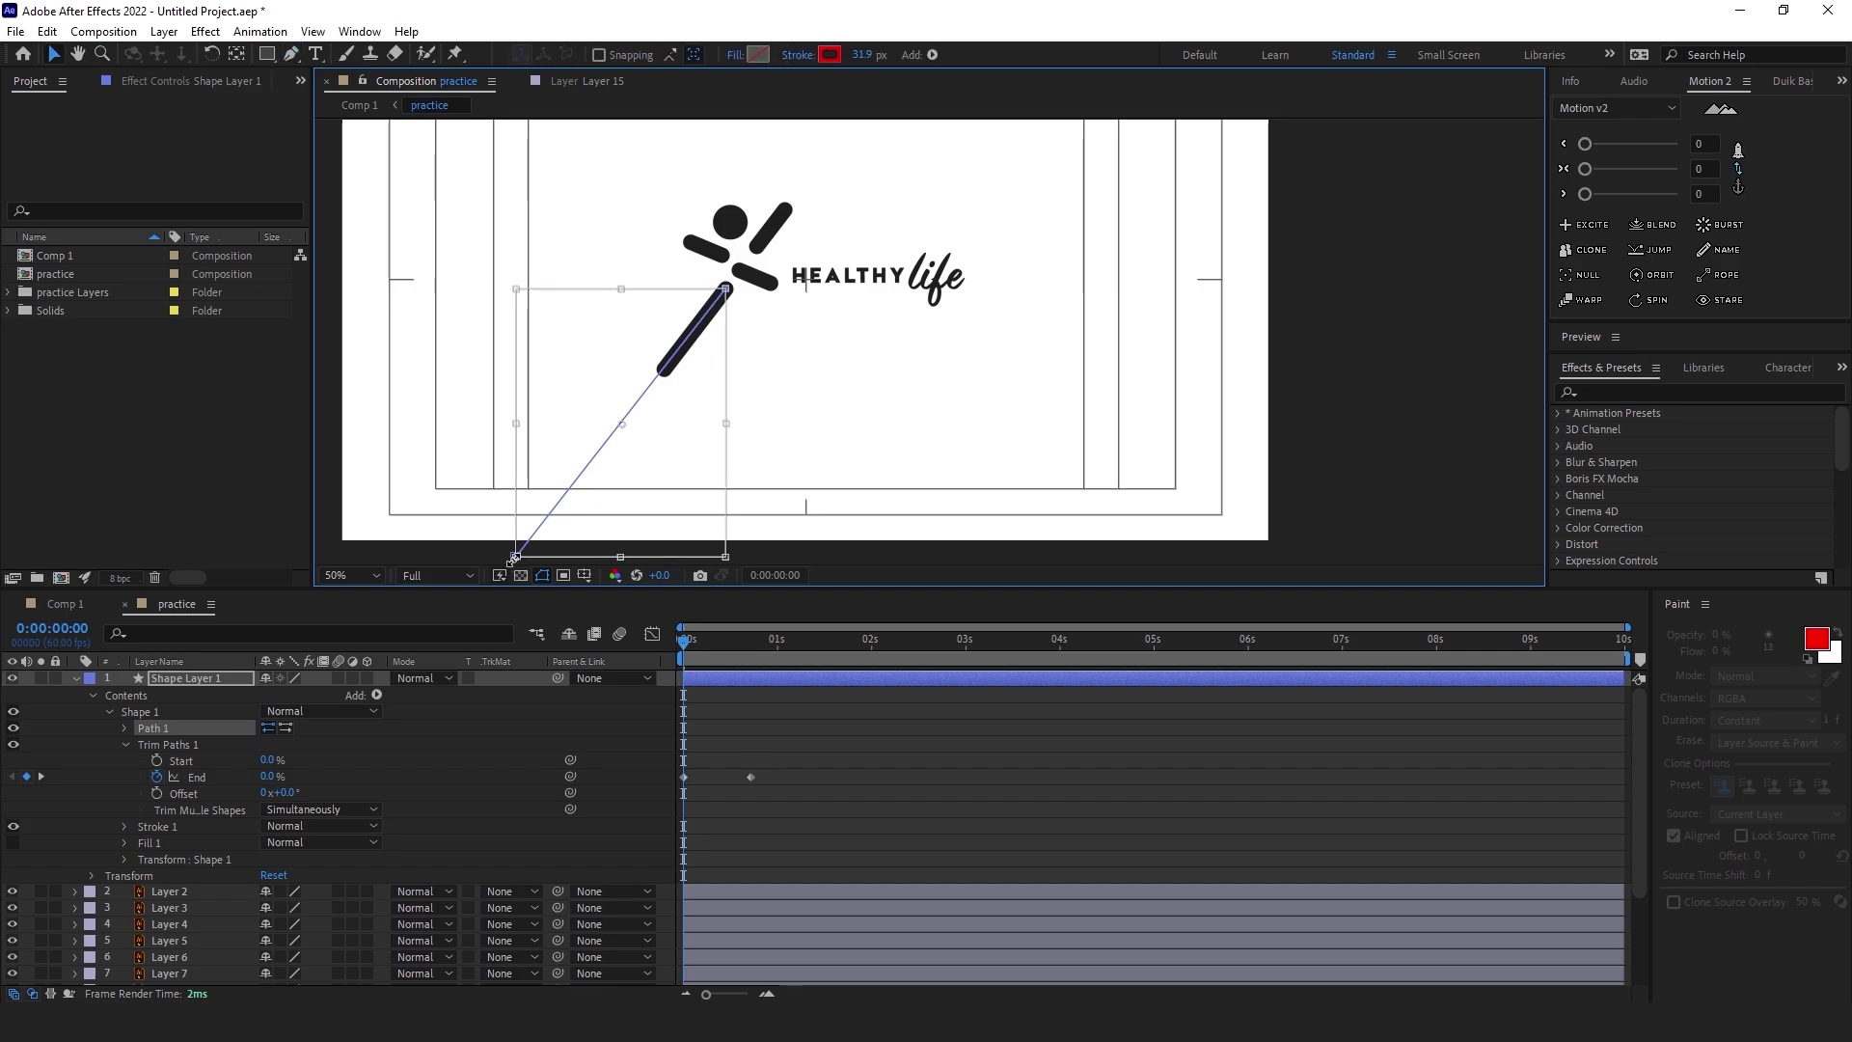
pyautogui.click(709, 680)
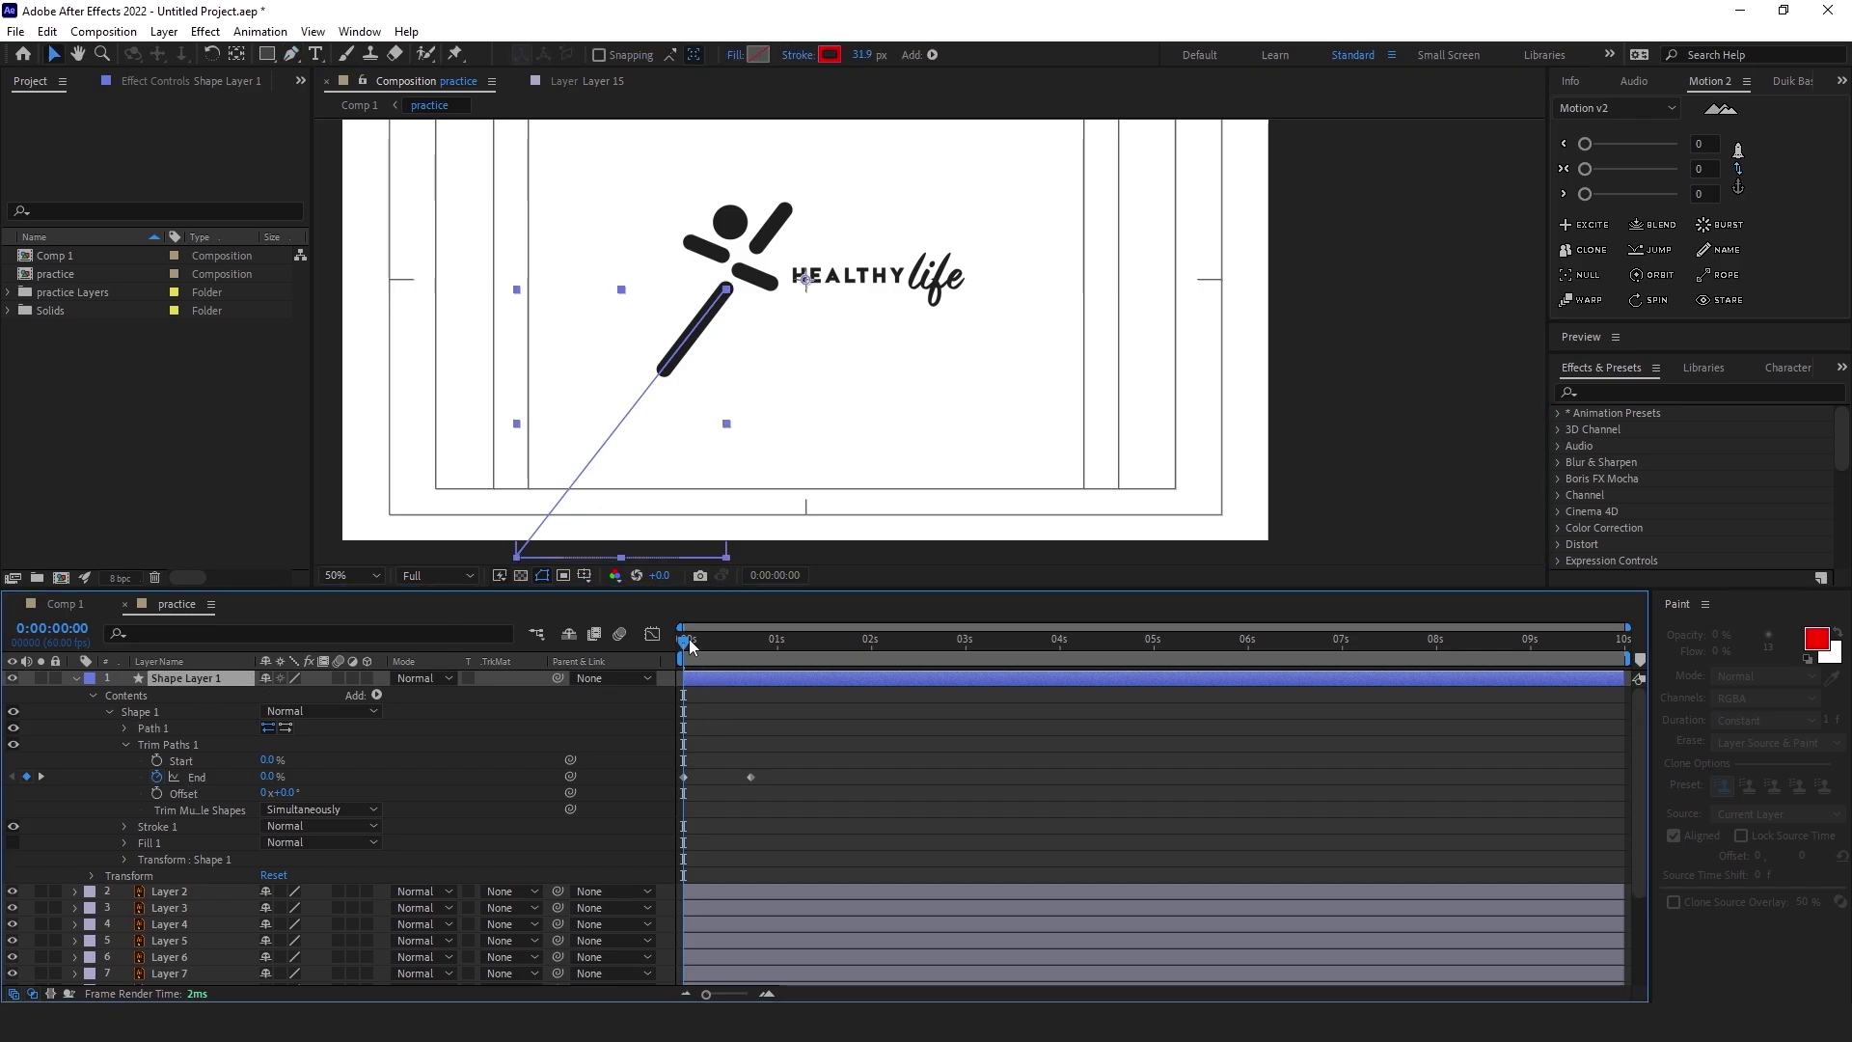
pyautogui.moveTo(689, 639); pyautogui.dragTo(750, 640)
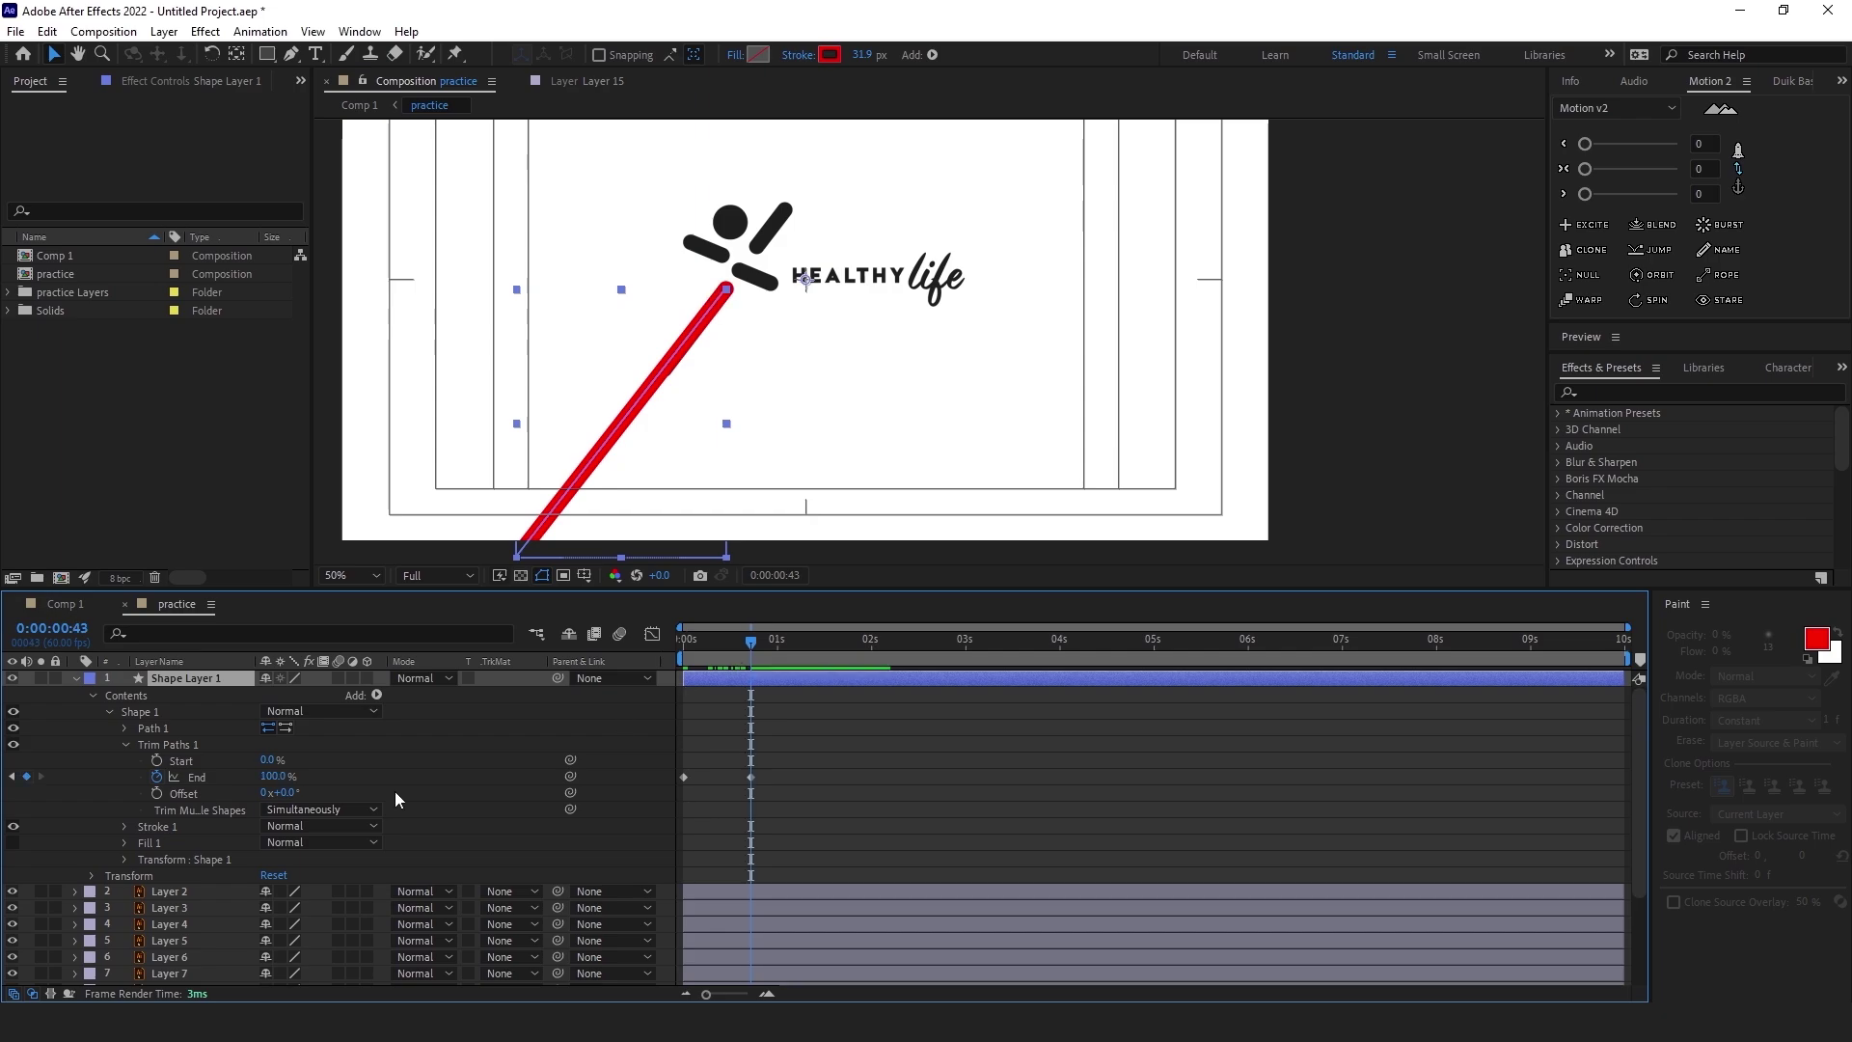
pyautogui.click(156, 761)
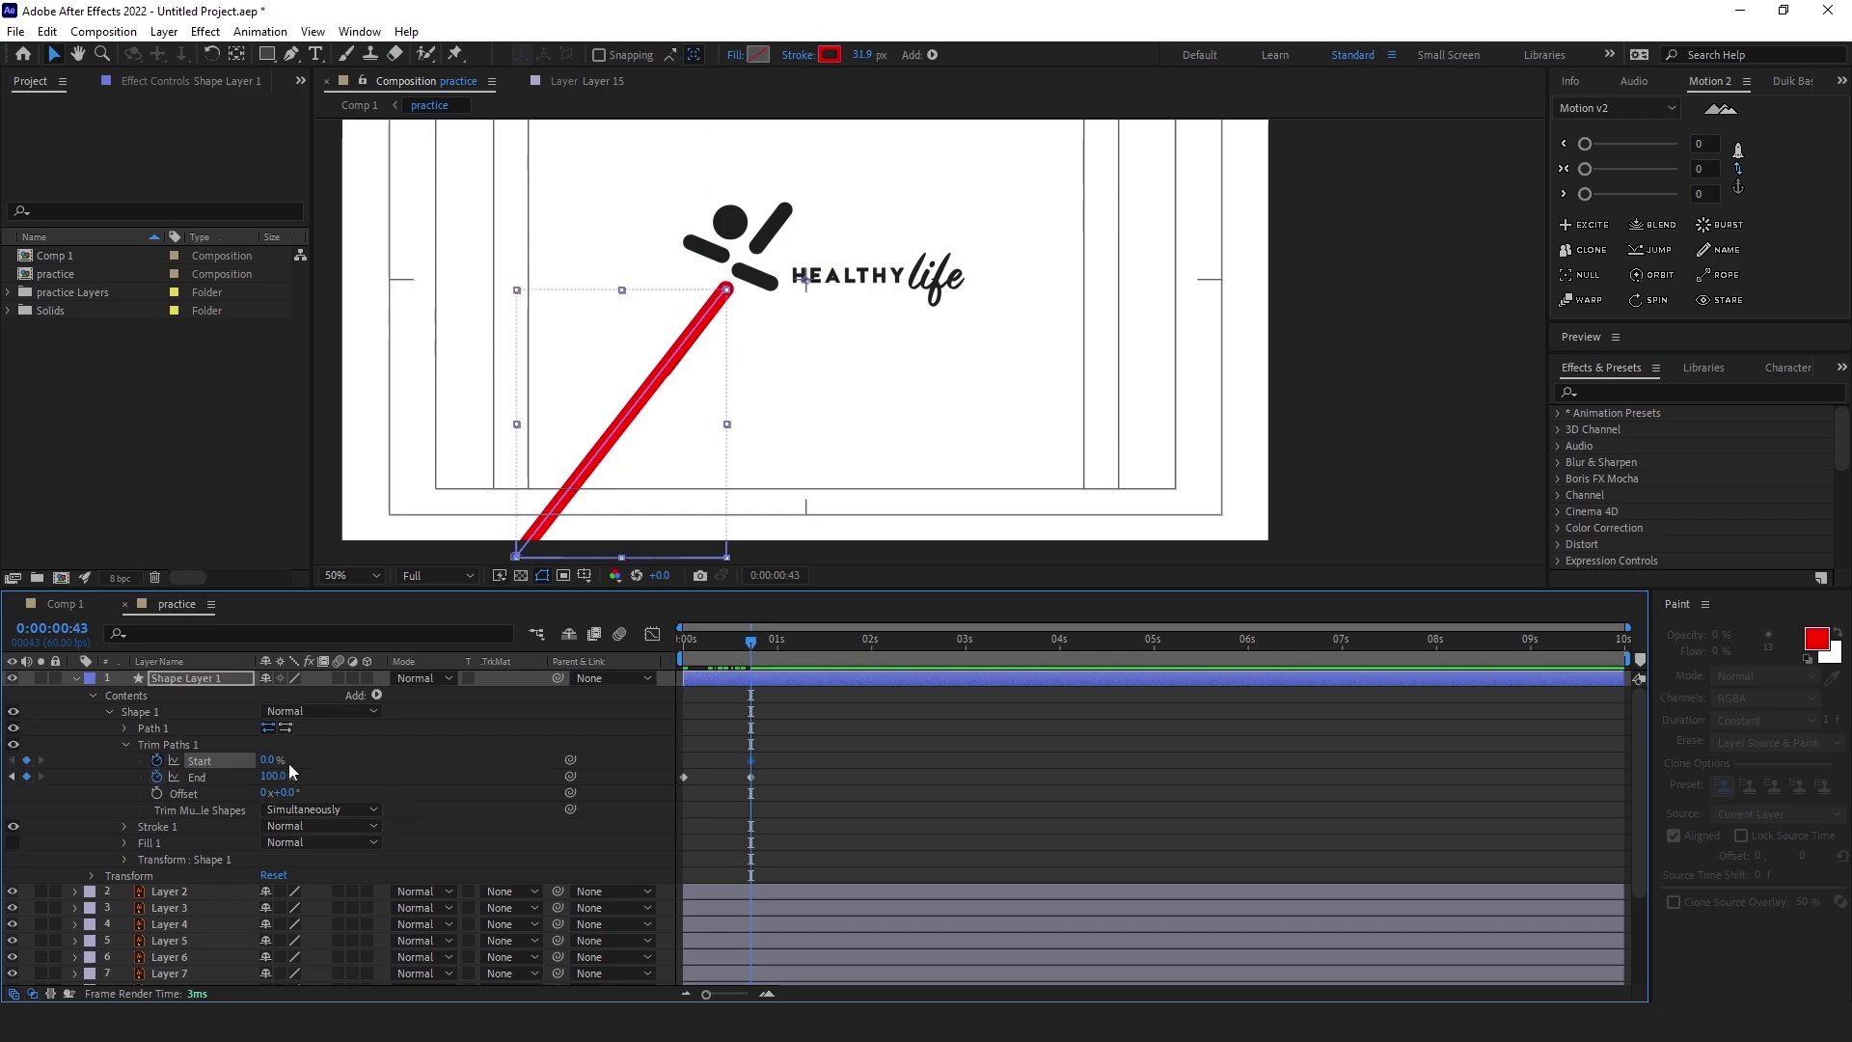
pyautogui.press('space')
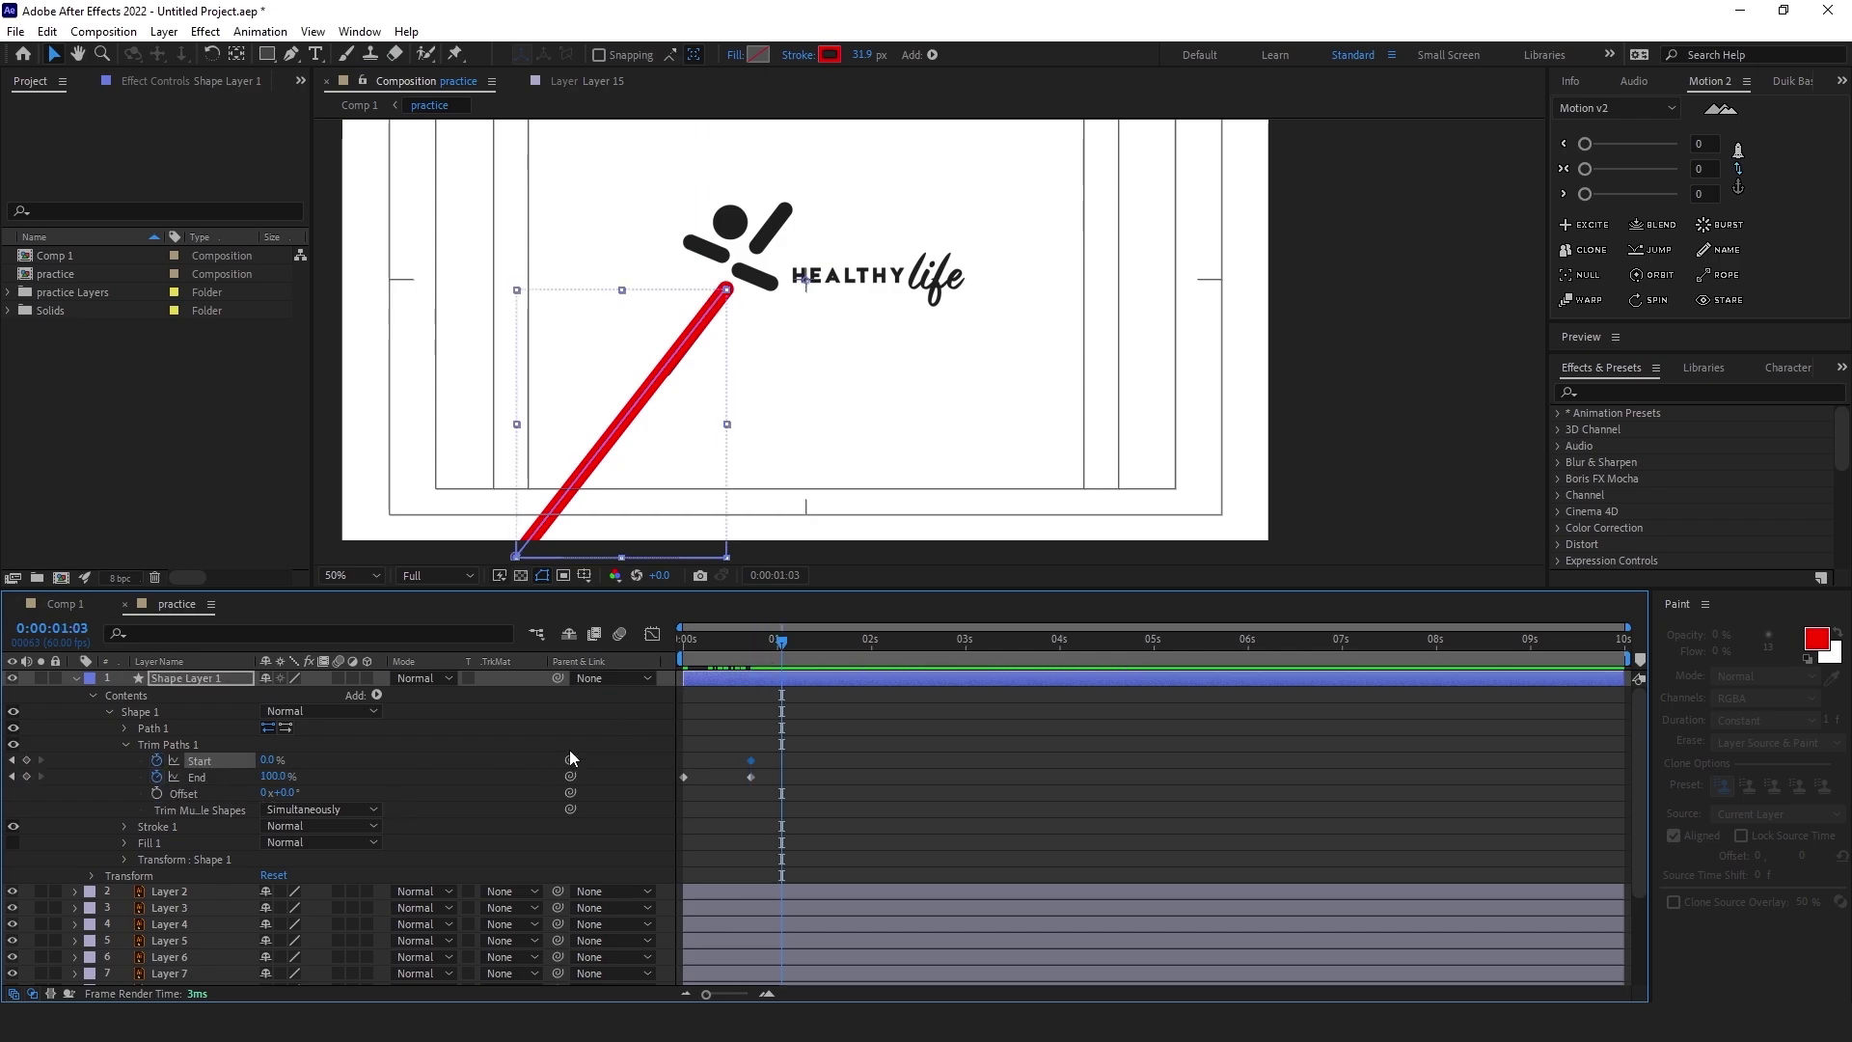
pyautogui.click(26, 761)
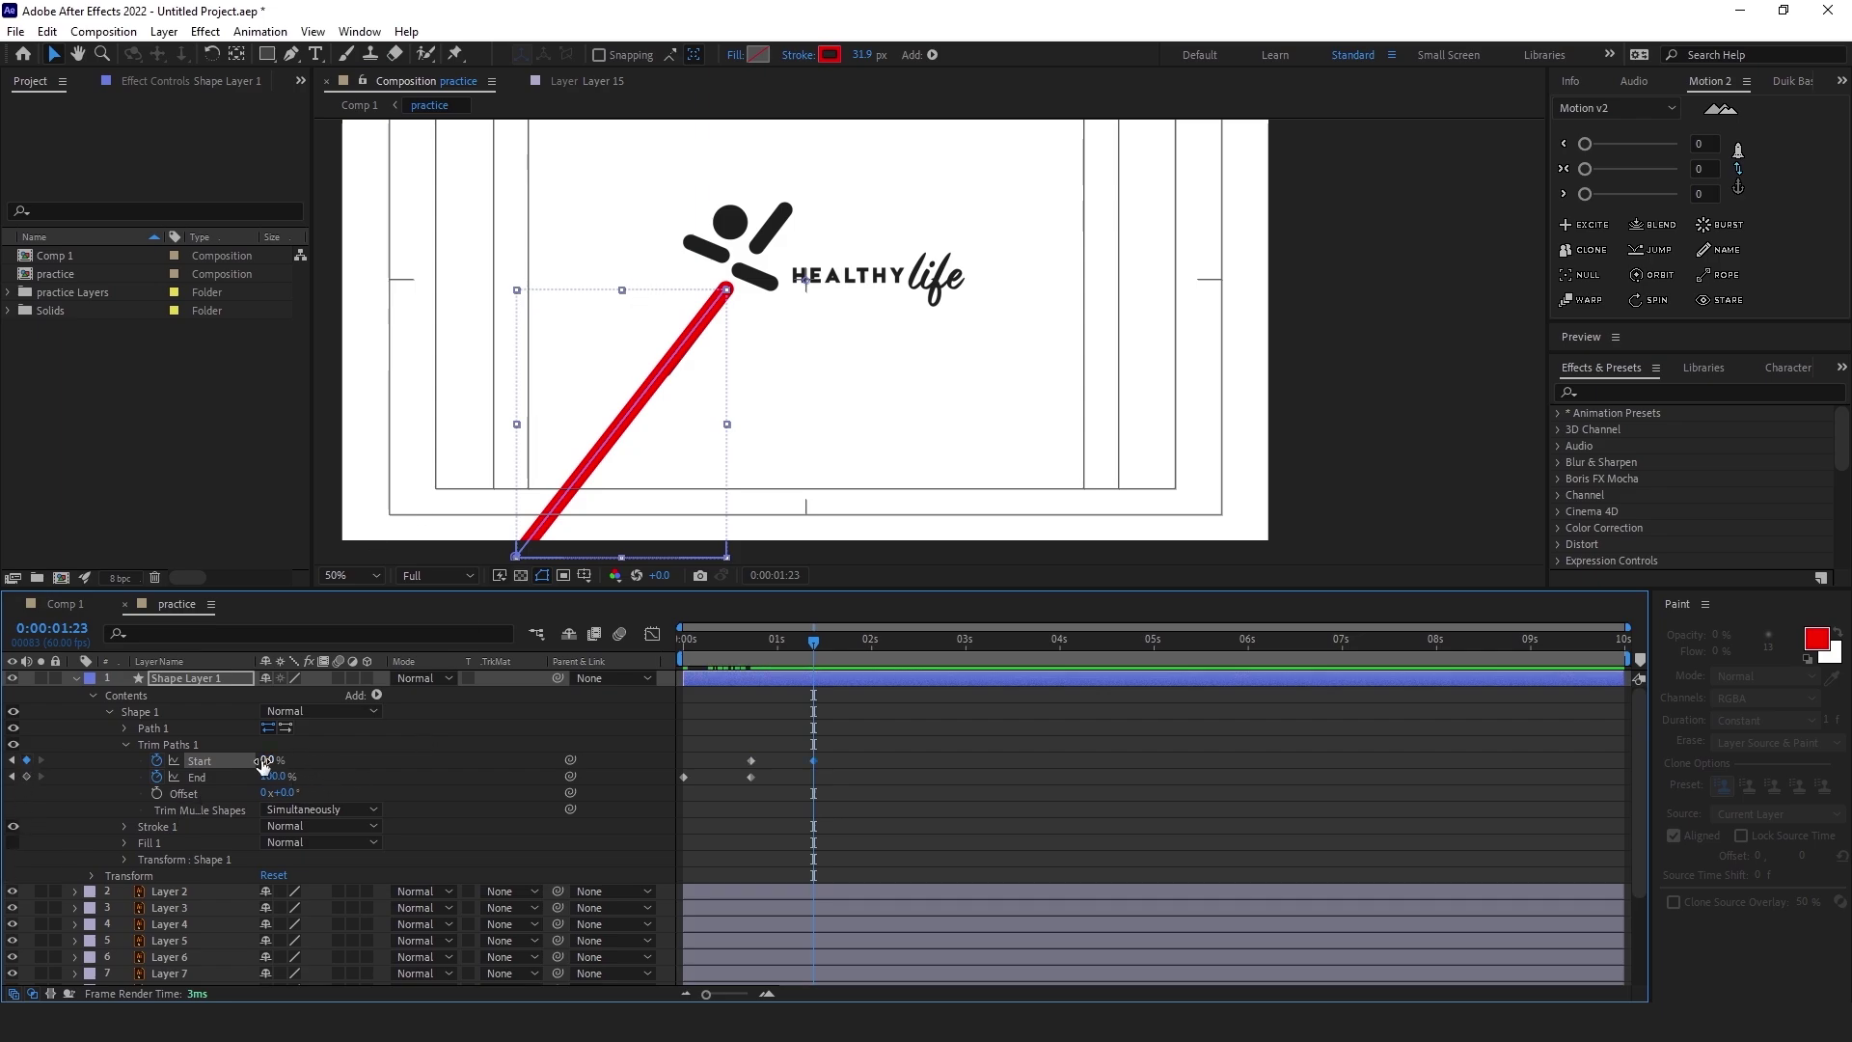
pyautogui.click(267, 762)
pyautogui.press('Return')
pyautogui.moveTo(268, 761); pyautogui.dragTo(317, 748)
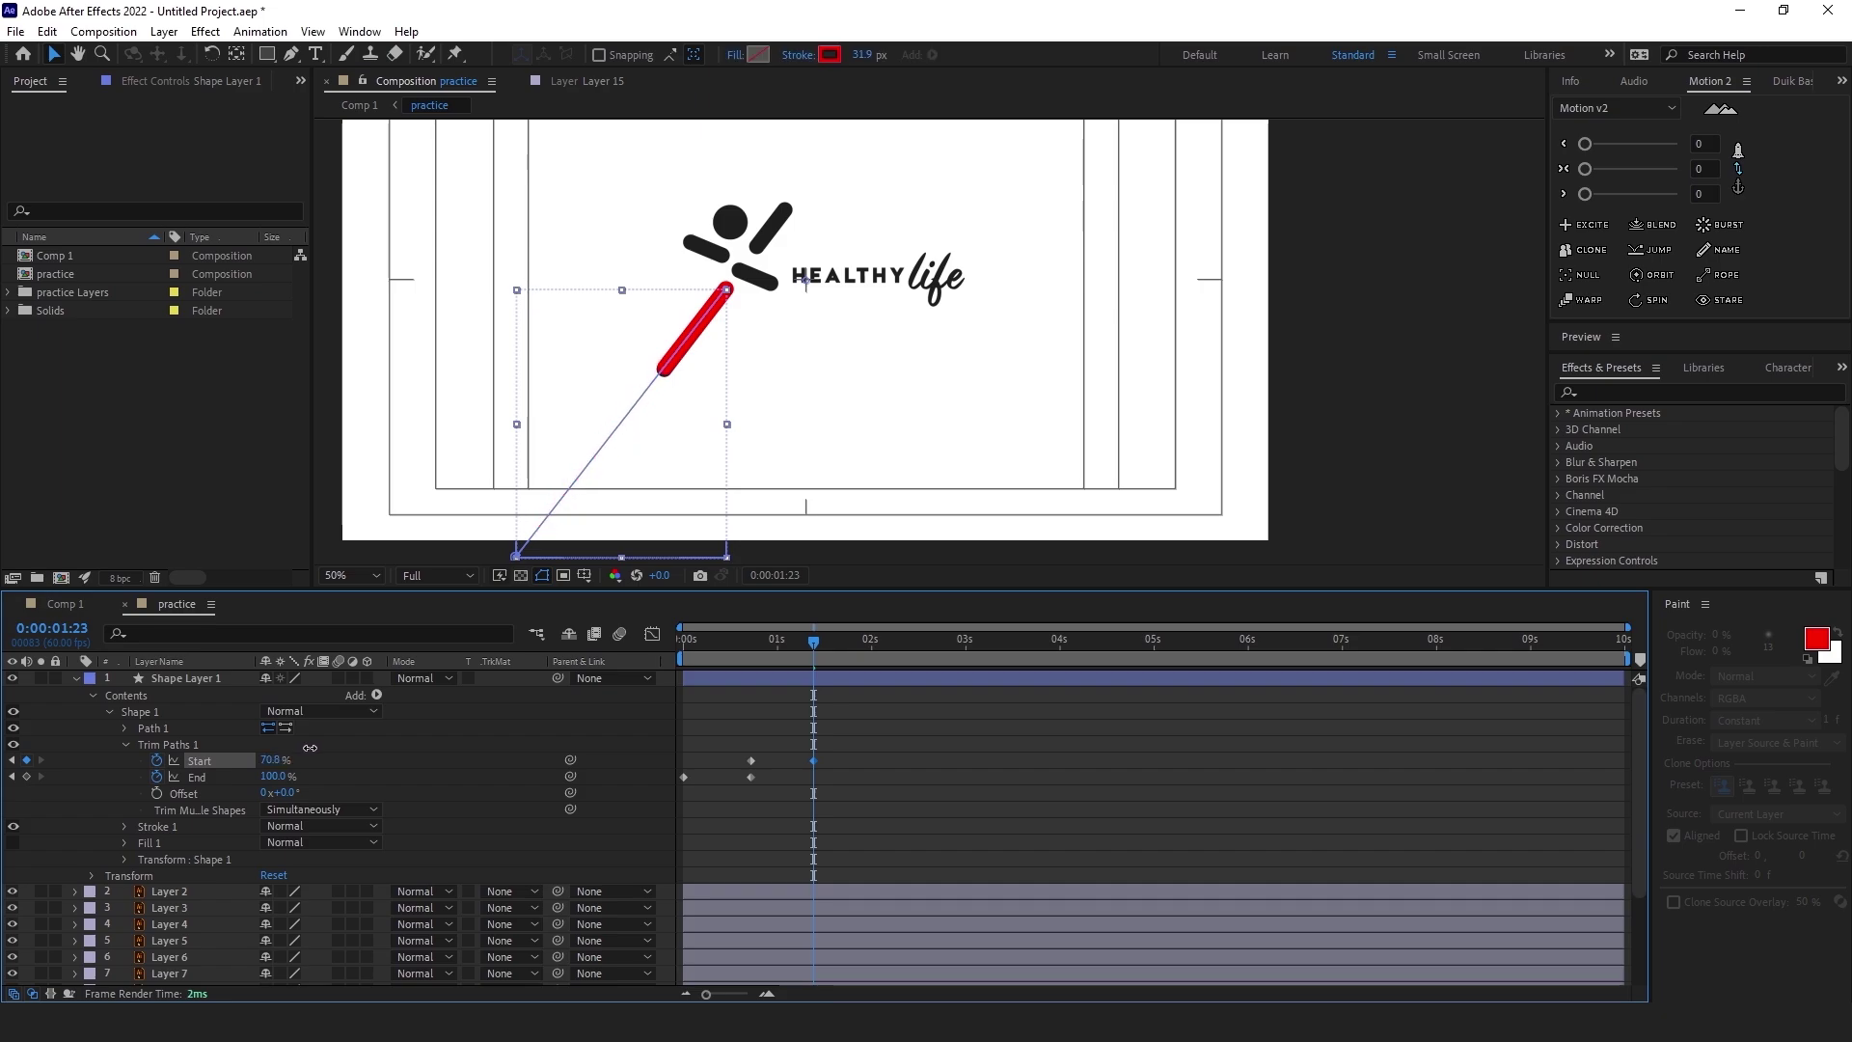
pyautogui.scroll(2, 703, 384)
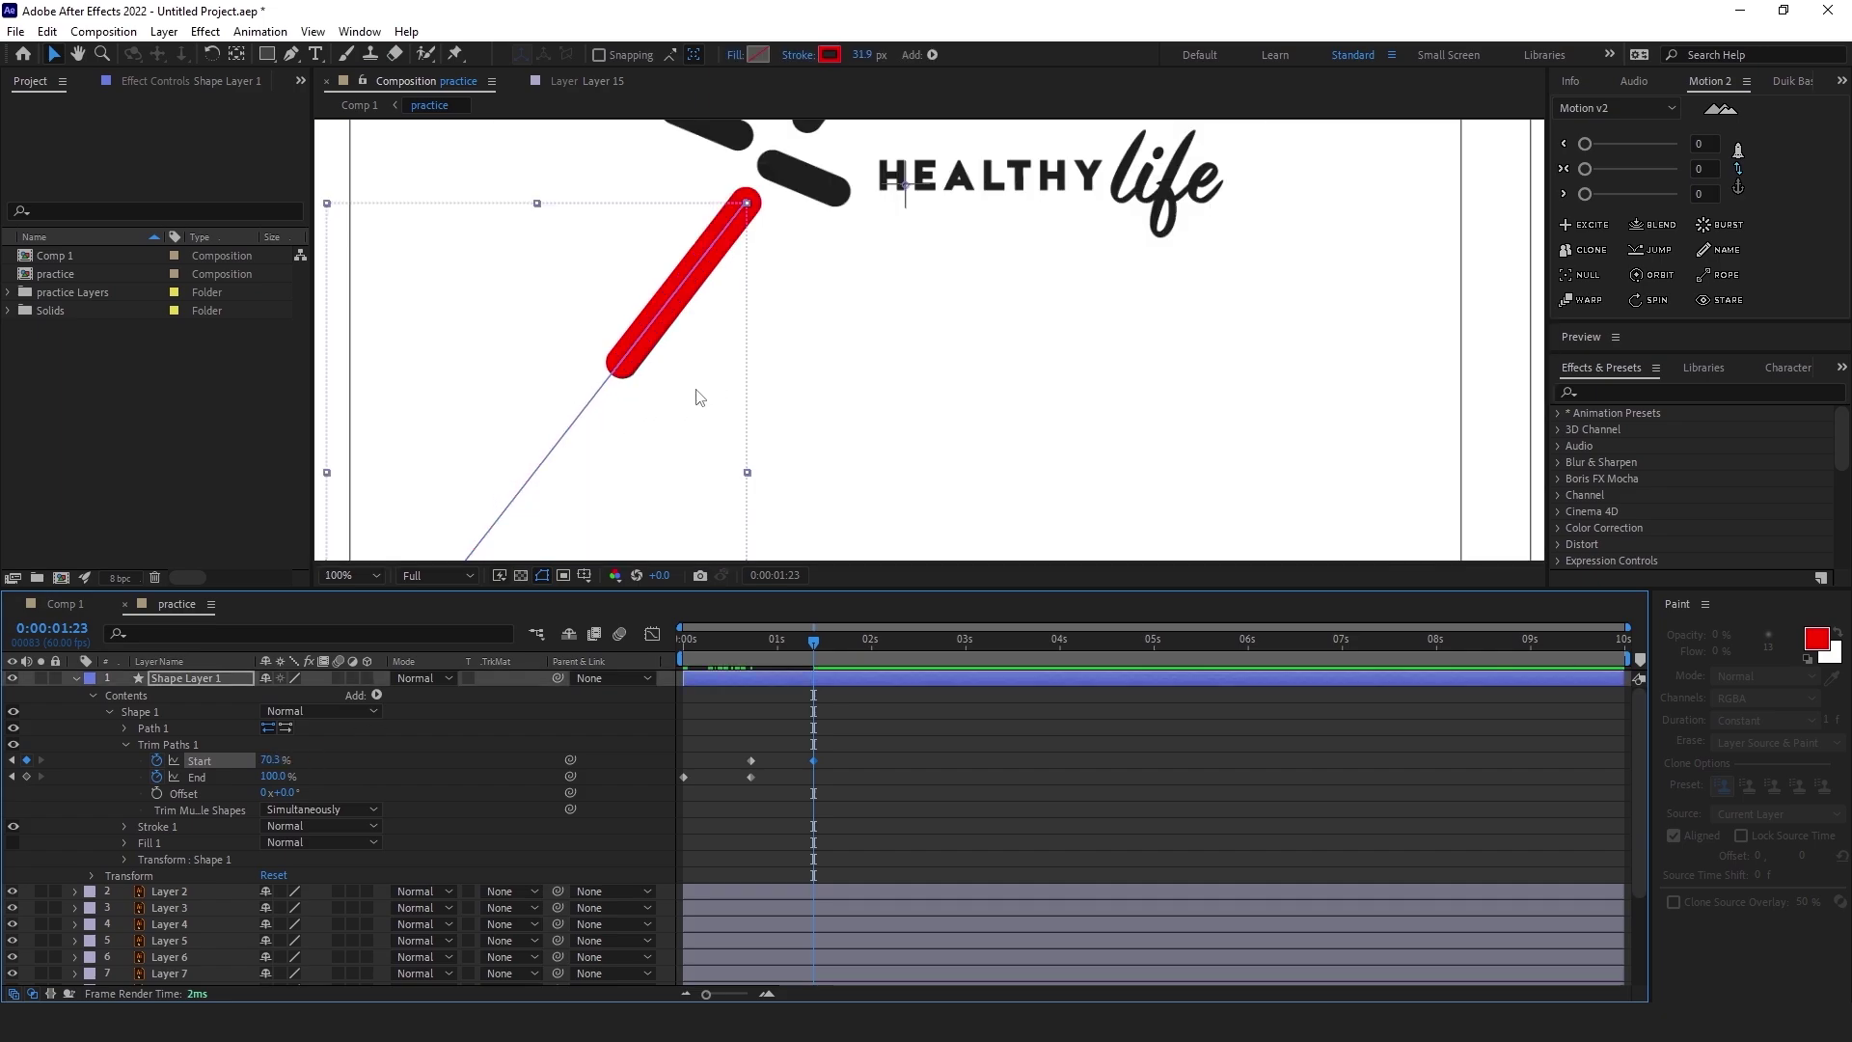
pyautogui.moveTo(703, 401)
pyautogui.mouseDown()
pyautogui.moveTo(731, 325)
pyautogui.moveTo(840, 215)
pyautogui.mouseUp()
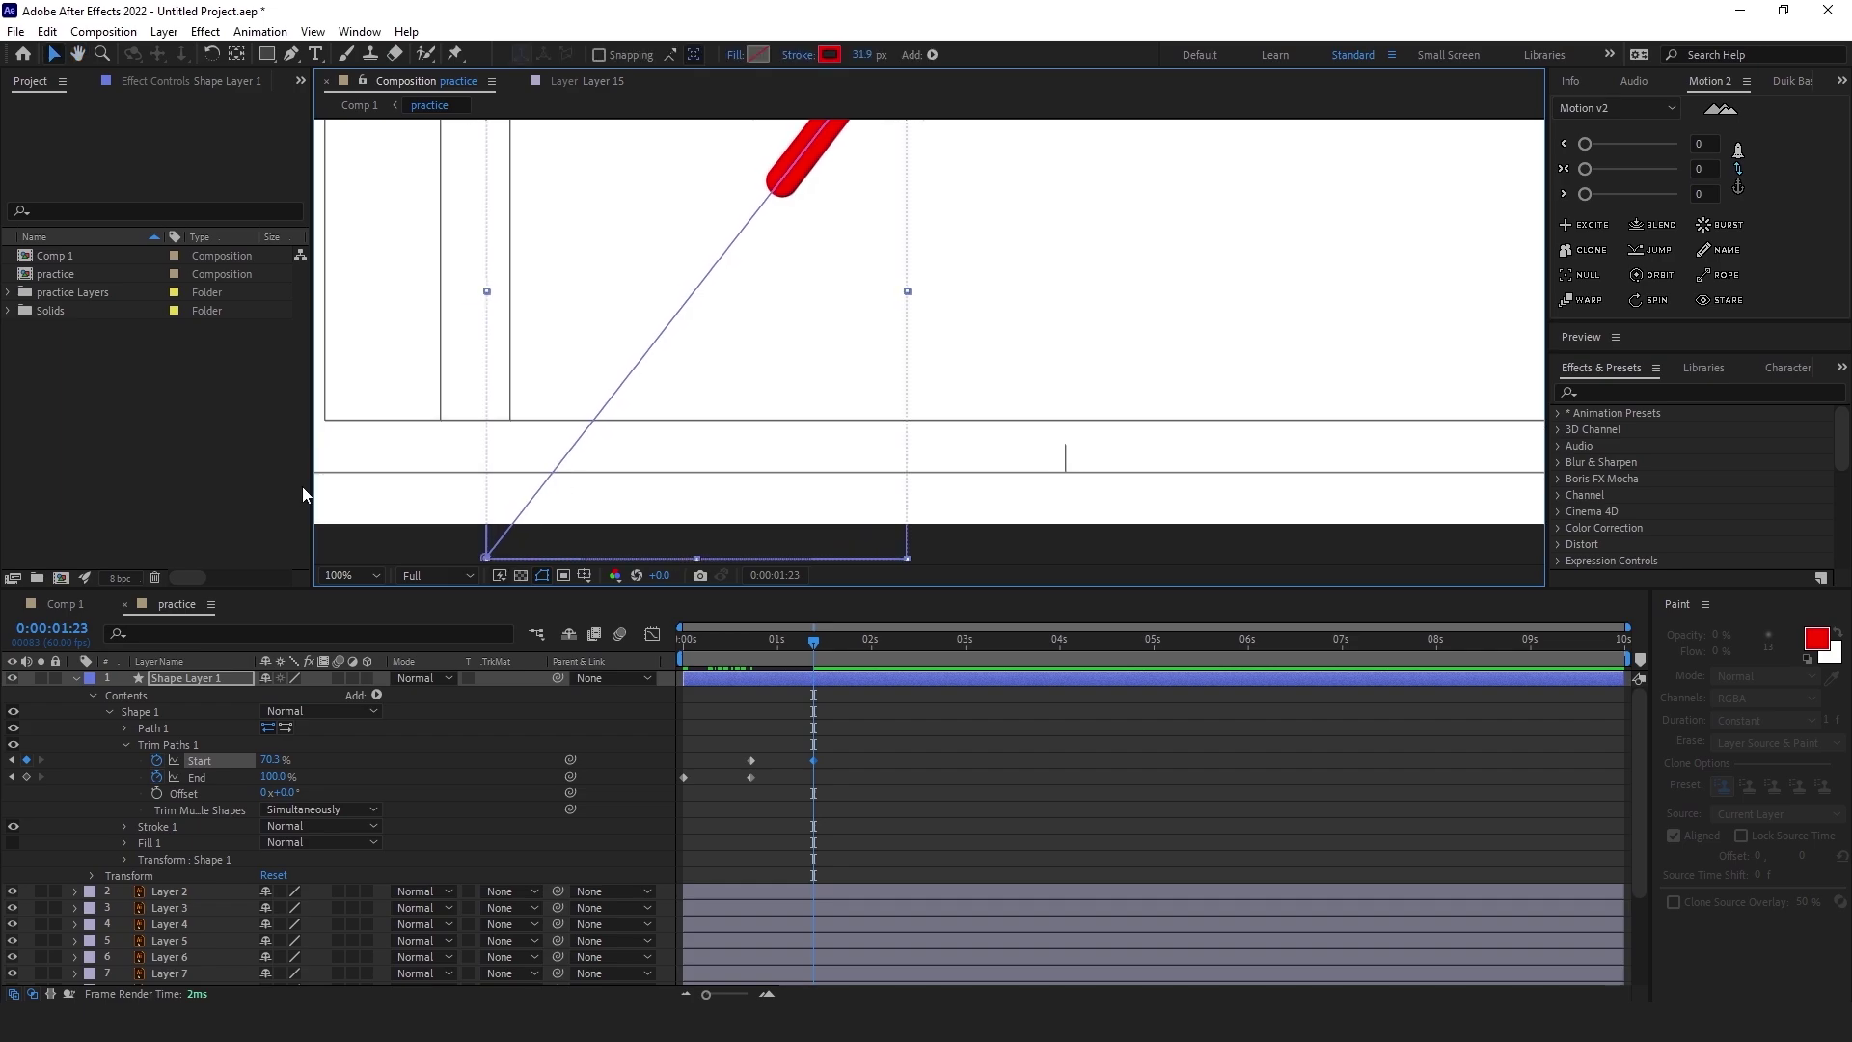
pyautogui.click(290, 54)
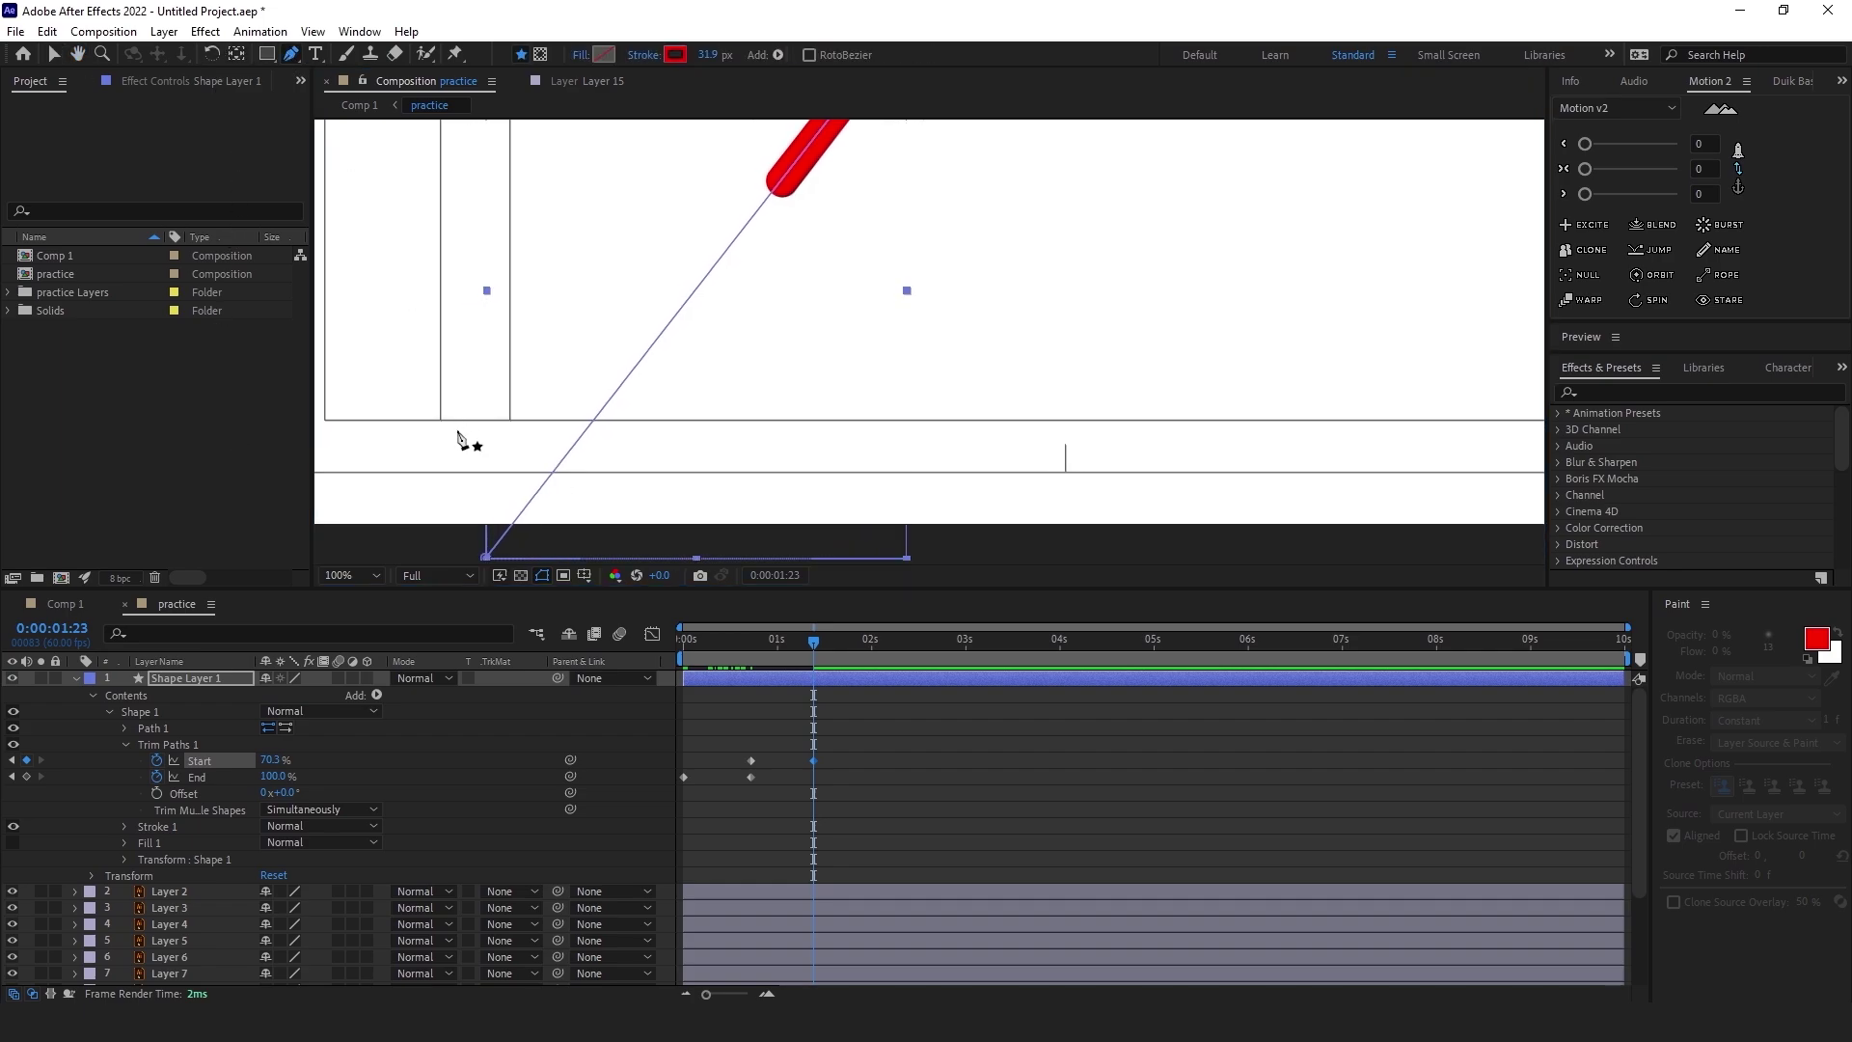
pyautogui.click(489, 557)
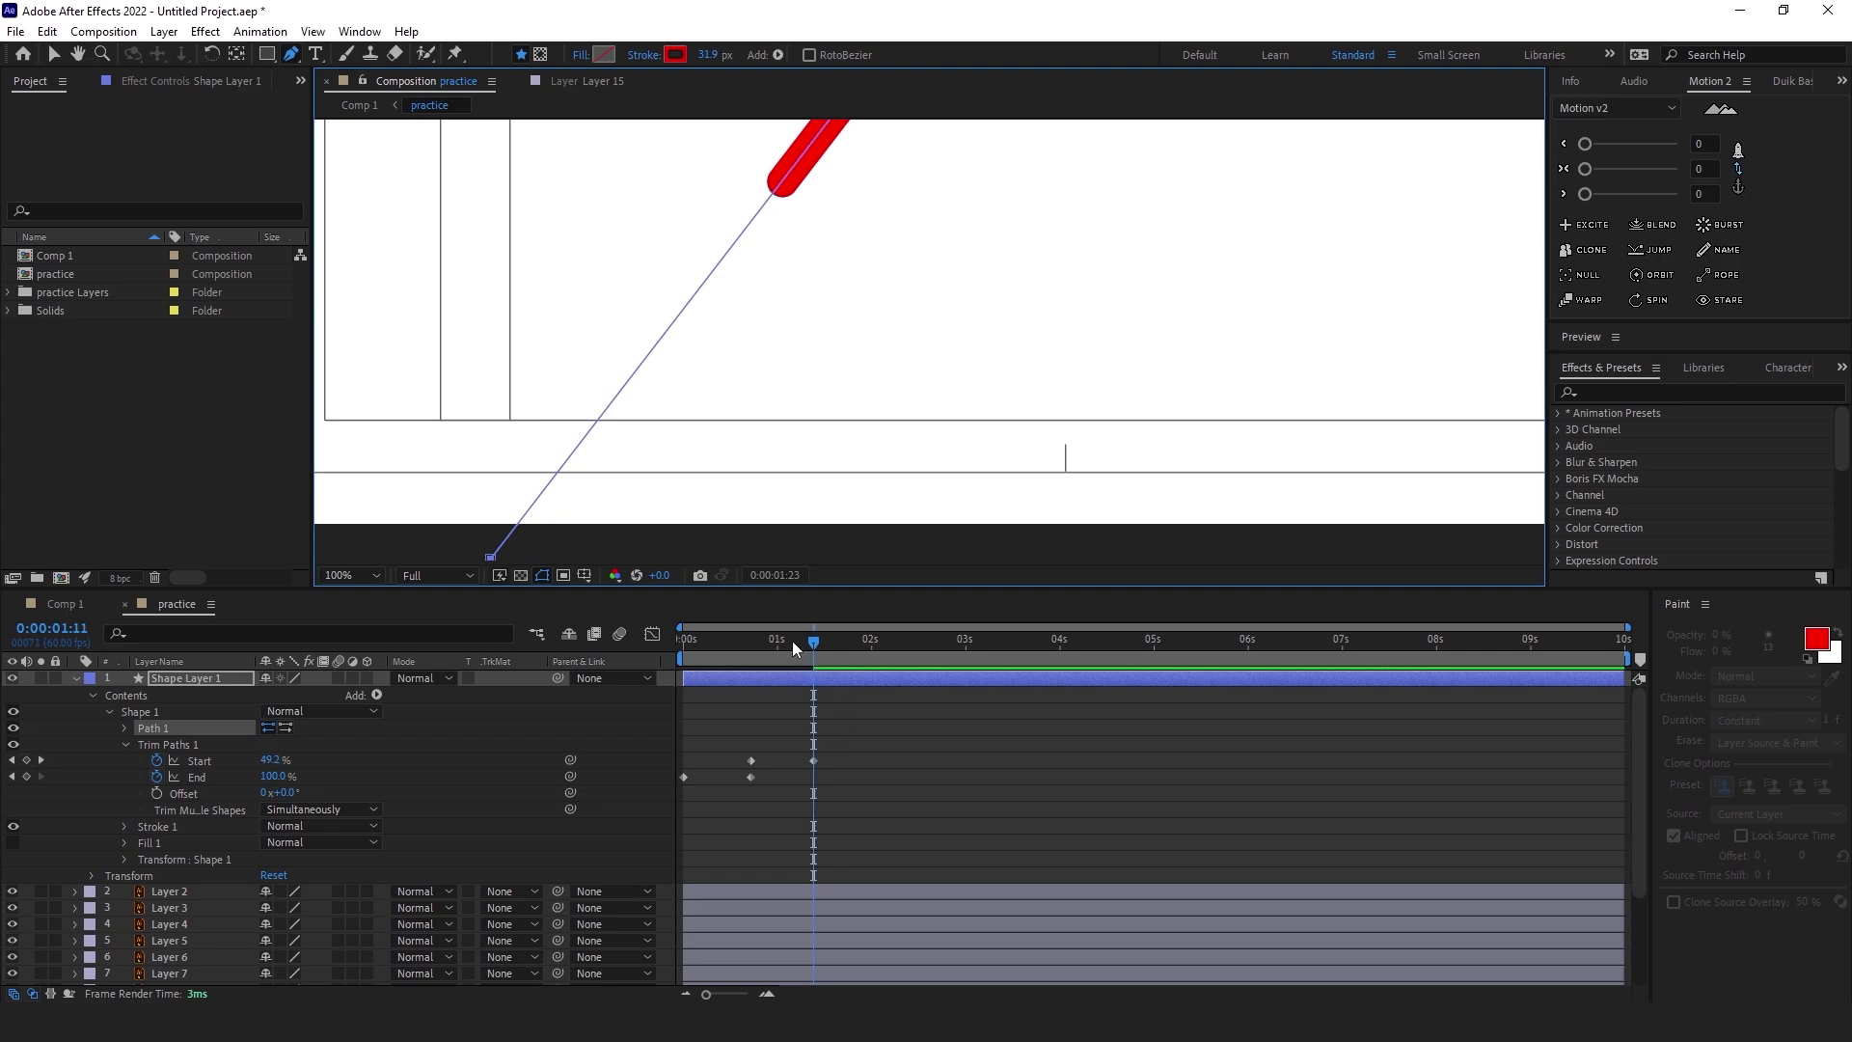
pyautogui.moveTo(791, 641); pyautogui.dragTo(587, 654)
# Drag the Trim Paths Start keyframes earlier and preview the new timing
pyautogui.press('h')
pyautogui.moveTo(891, 294); pyautogui.dragTo(774, 359)
pyautogui.scroll(-2, 774, 360)
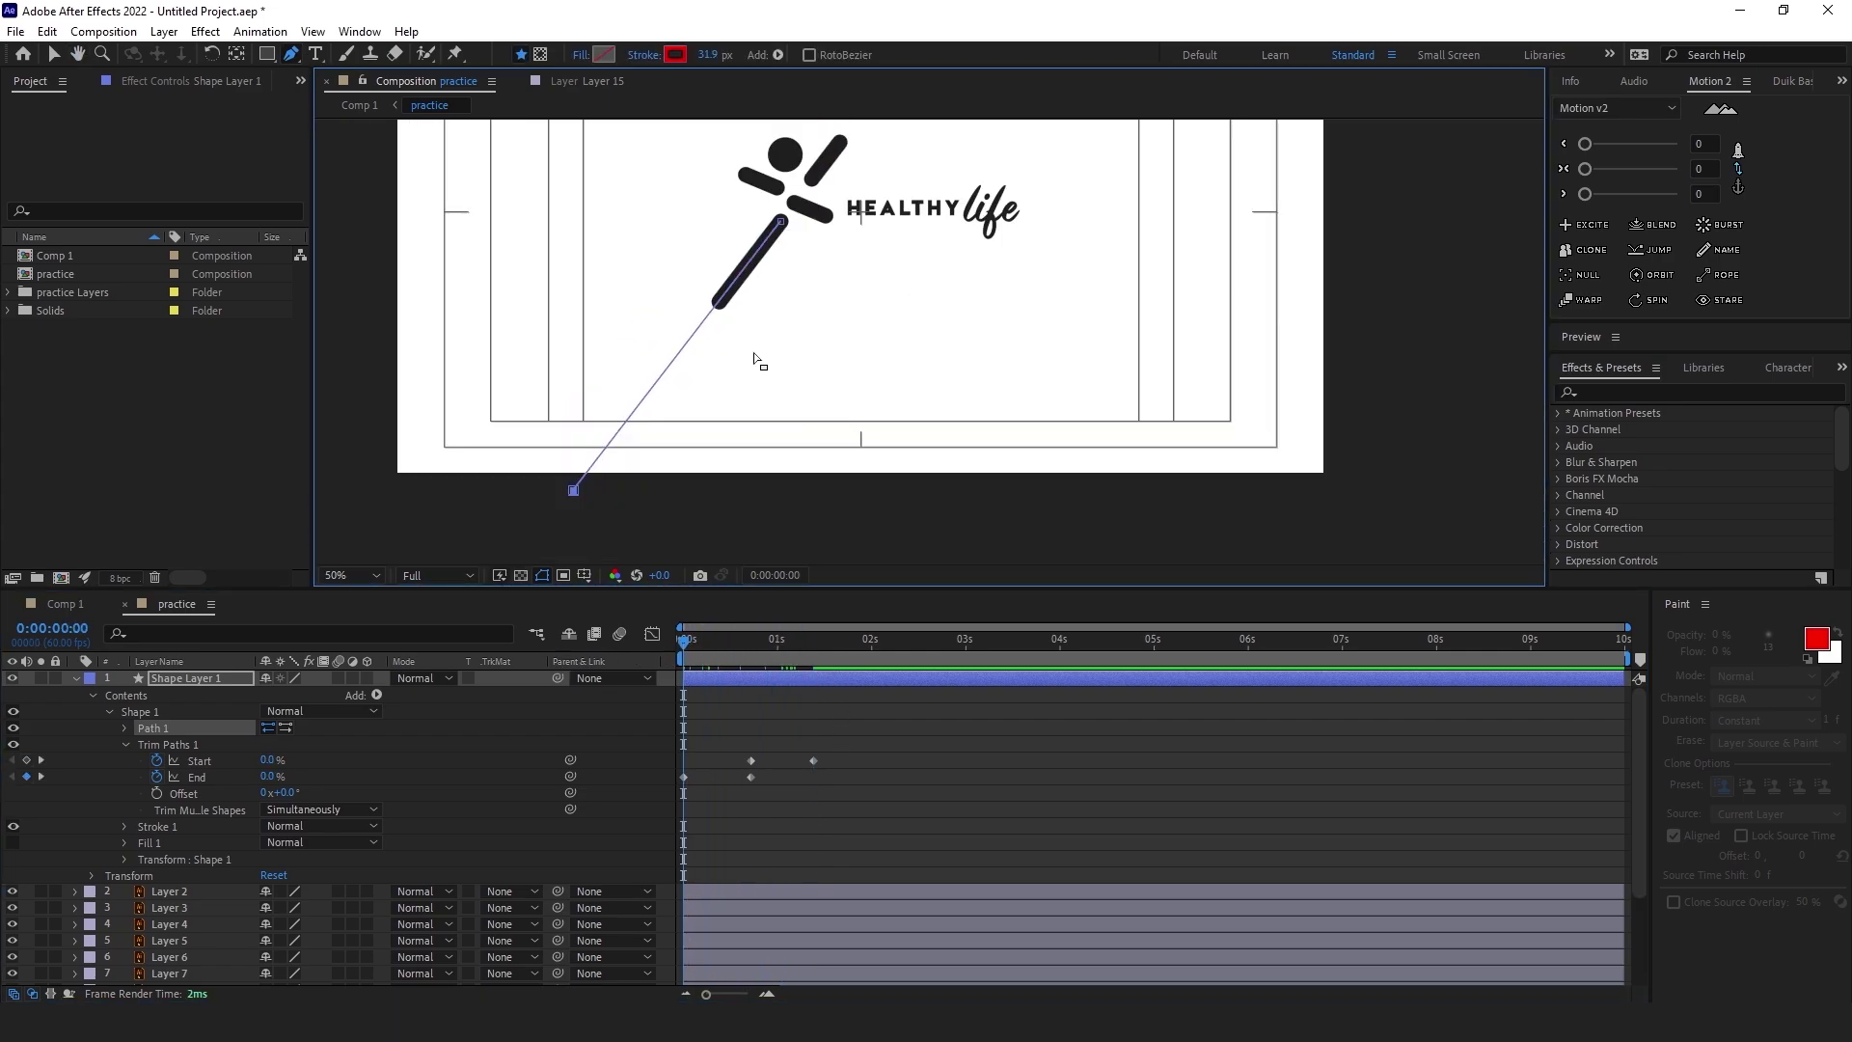
pyautogui.moveTo(853, 750); pyautogui.dragTo(732, 758)
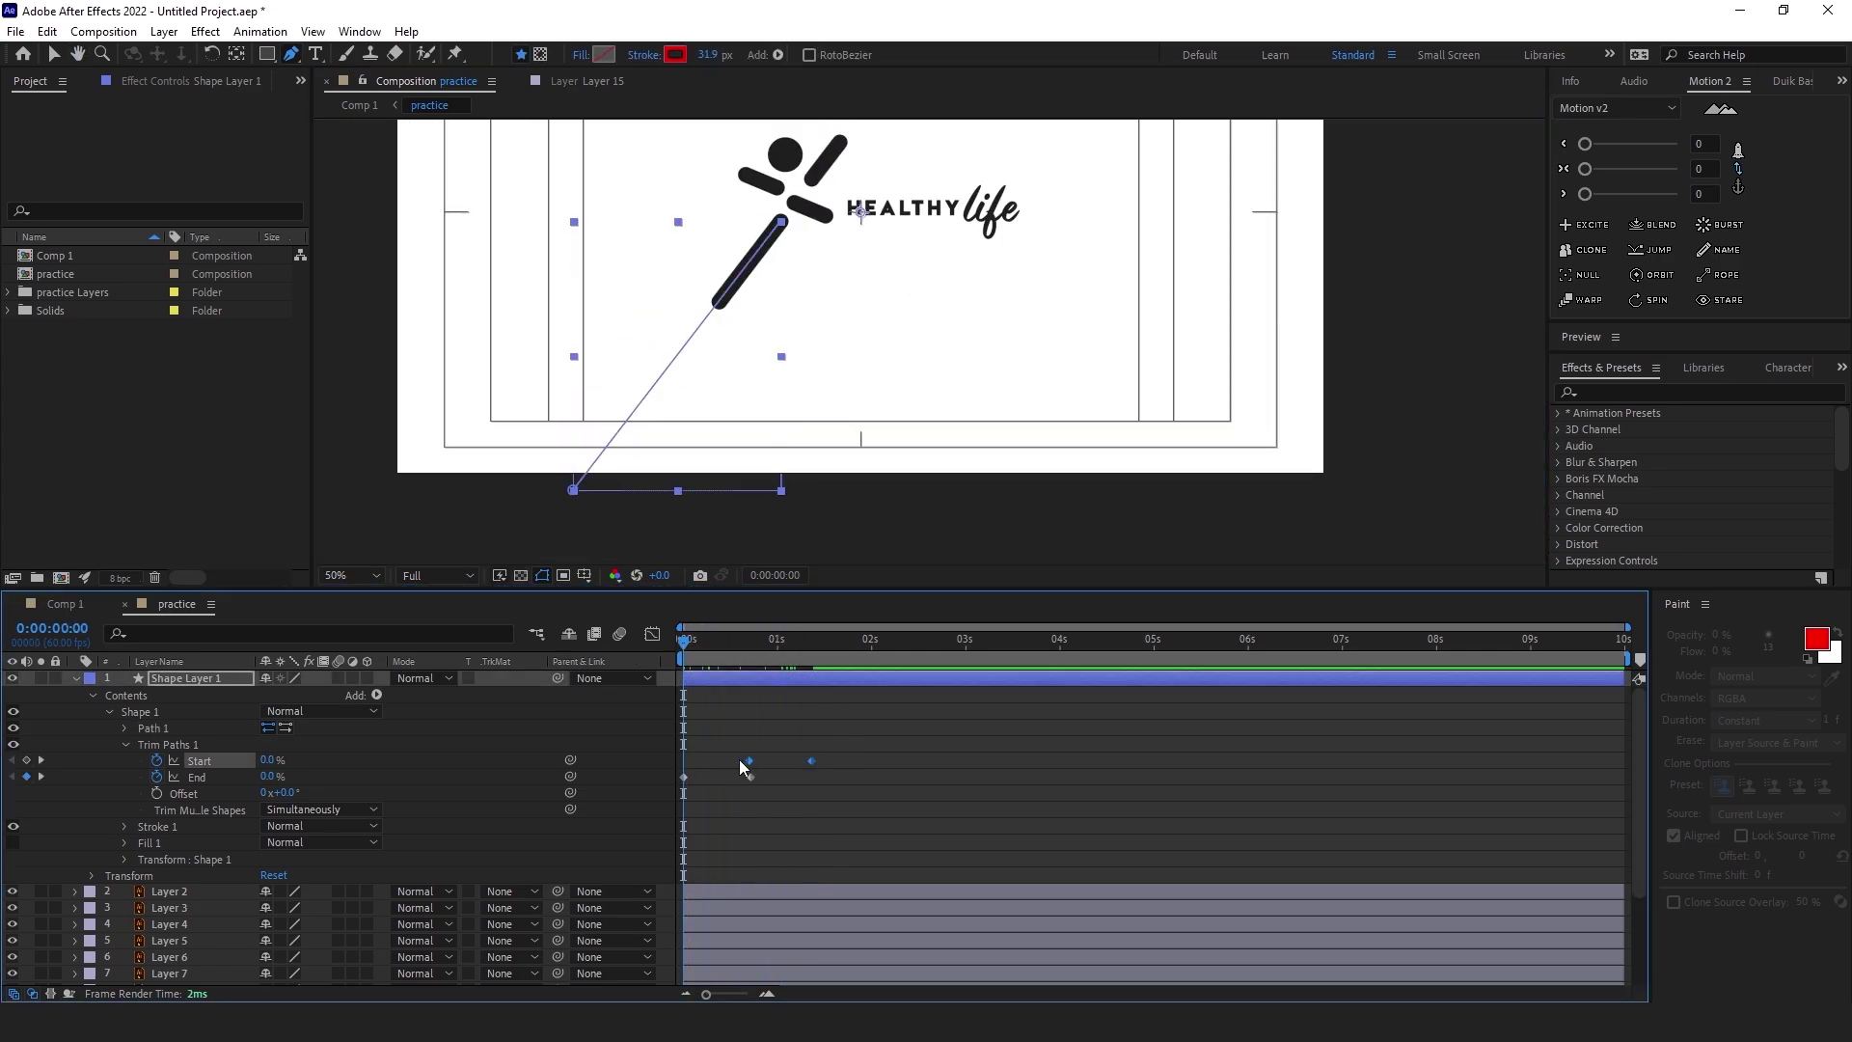
pyautogui.moveTo(859, 755); pyautogui.dragTo(703, 754)
pyautogui.press('space')
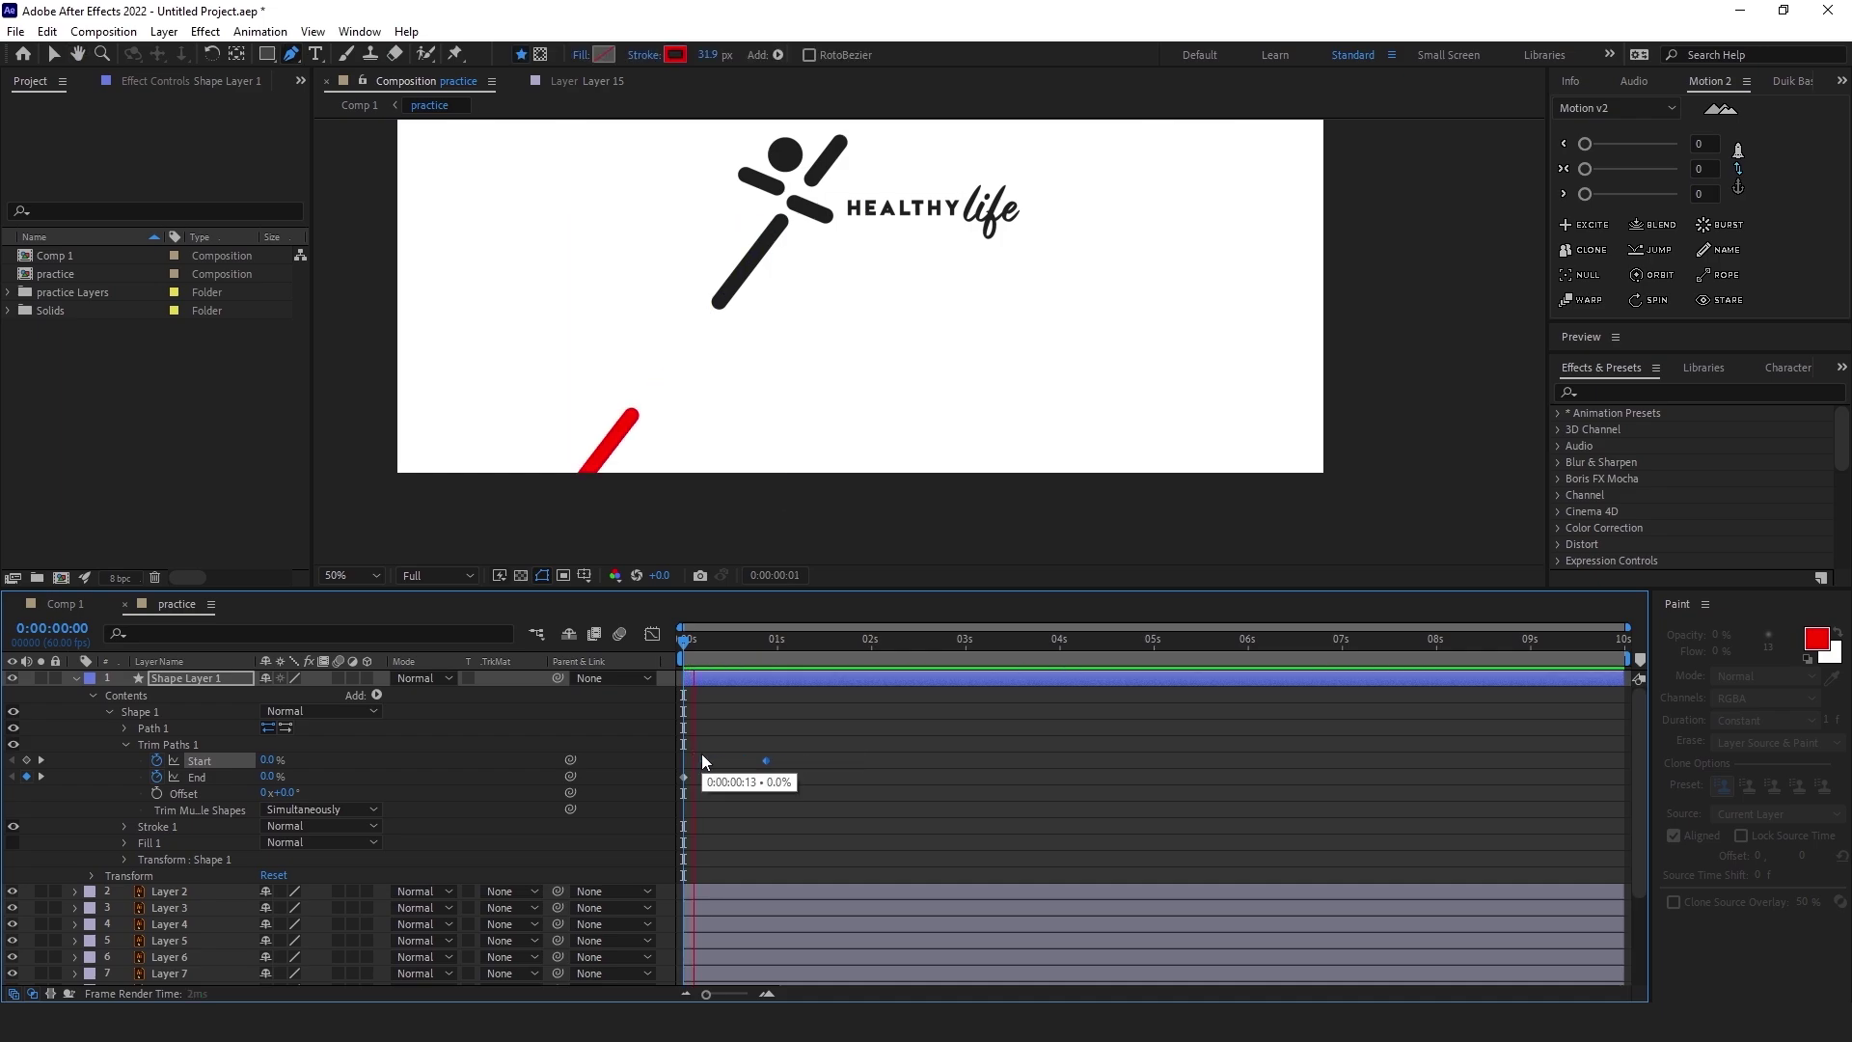
pyautogui.press('space')
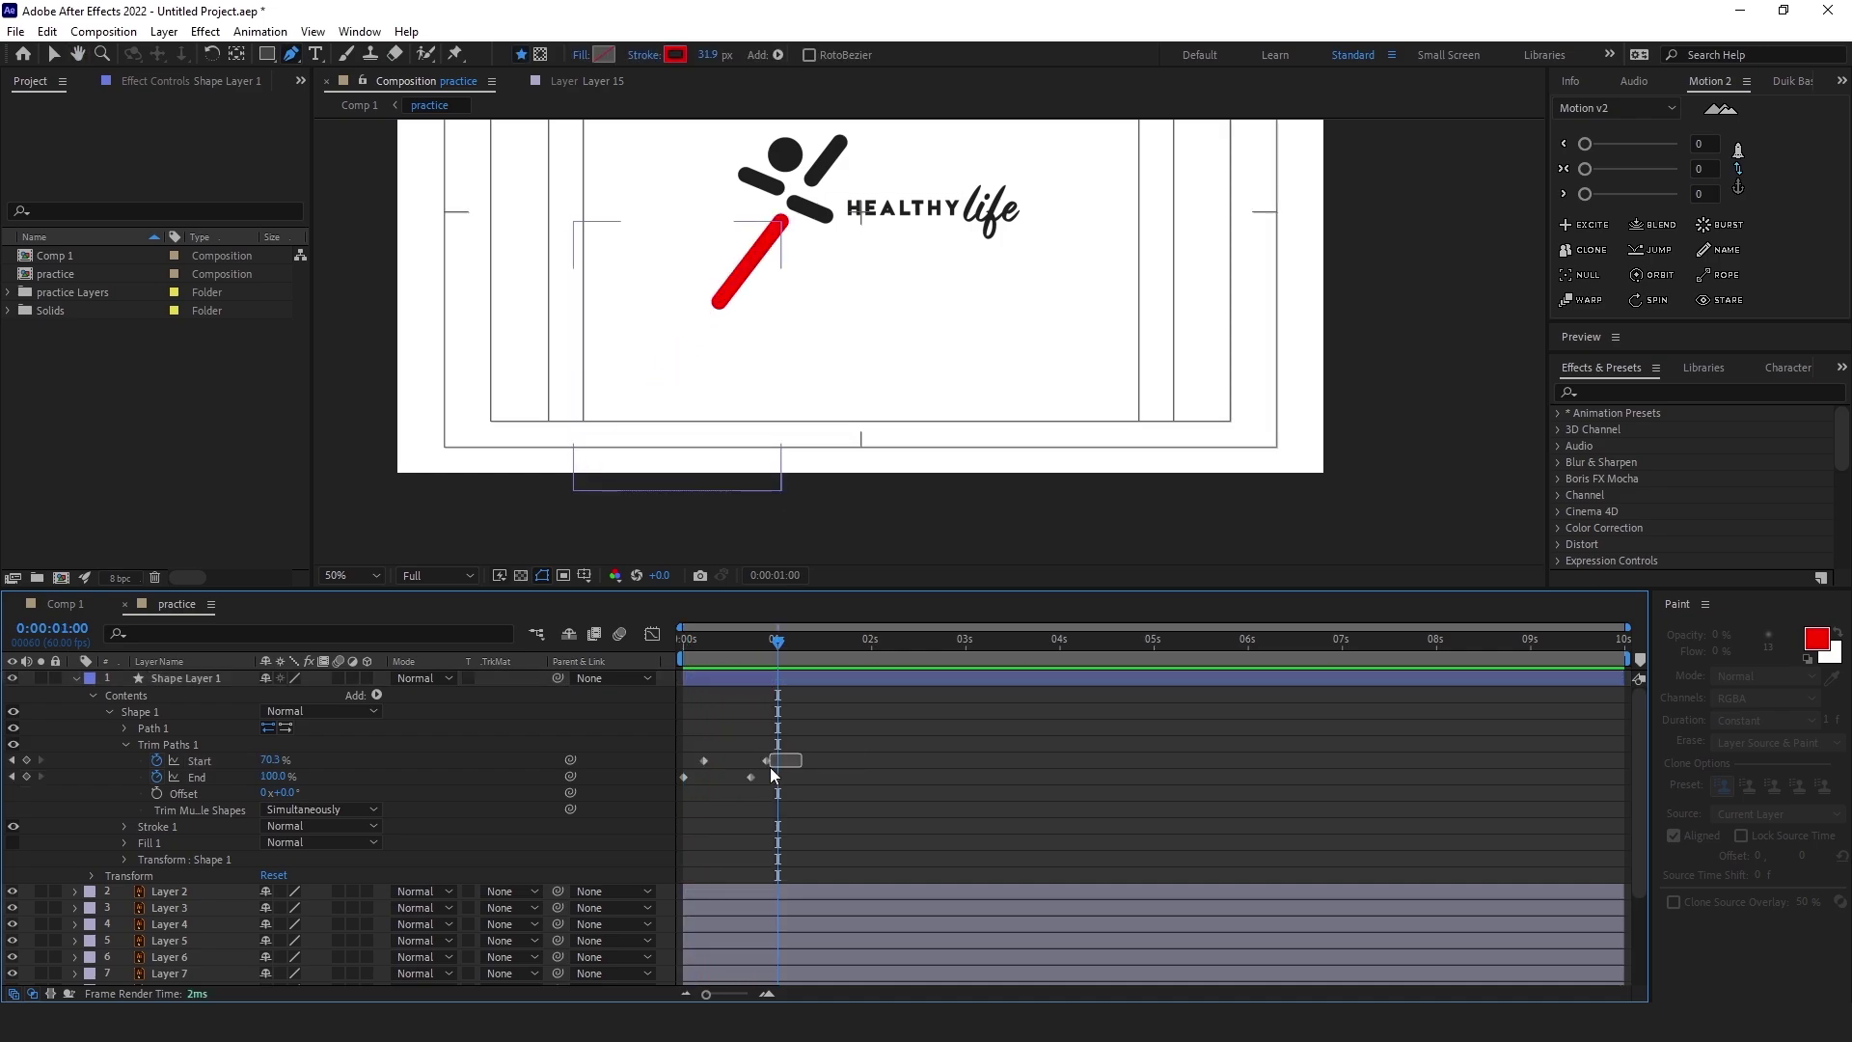
# Apply Easy Ease to the last Start and End keyframes, adjust Motion 2 easing, and preview
pyautogui.moveTo(802, 755); pyautogui.dragTo(745, 784)
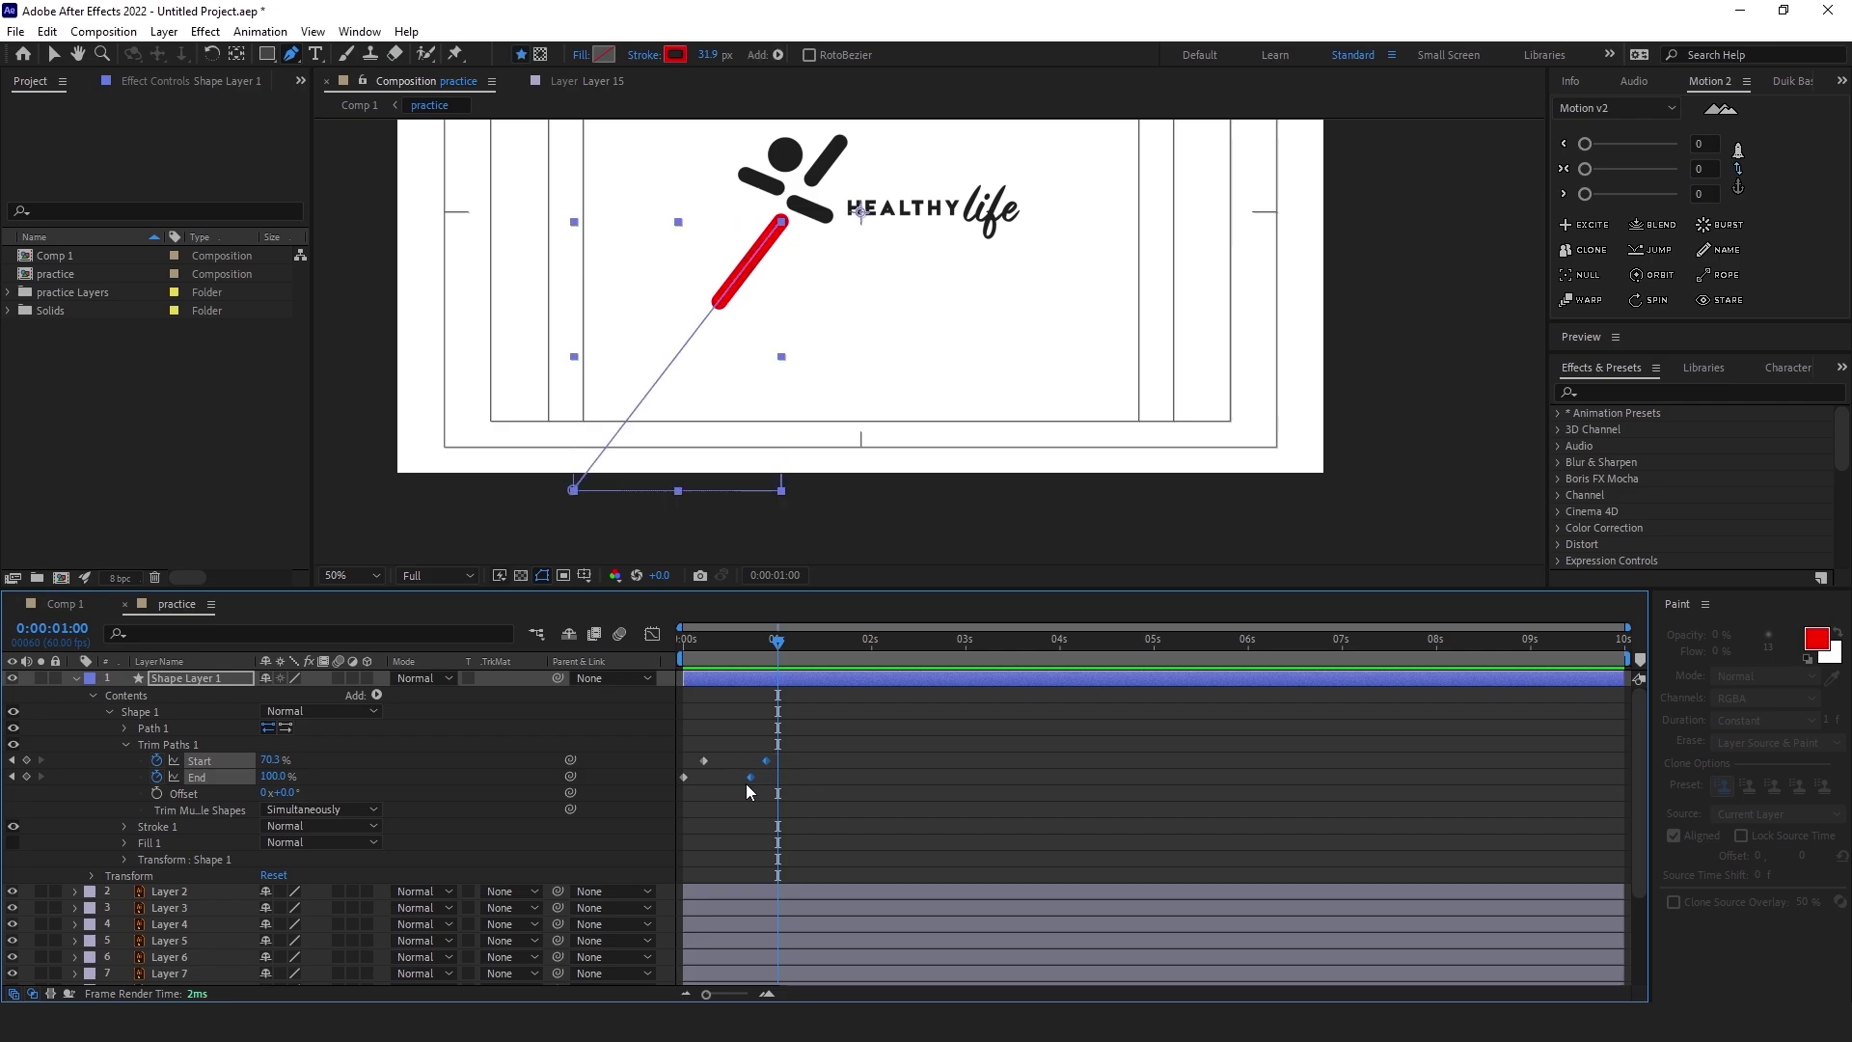
pyautogui.press('F9')
pyautogui.moveTo(1592, 170); pyautogui.dragTo(1651, 174)
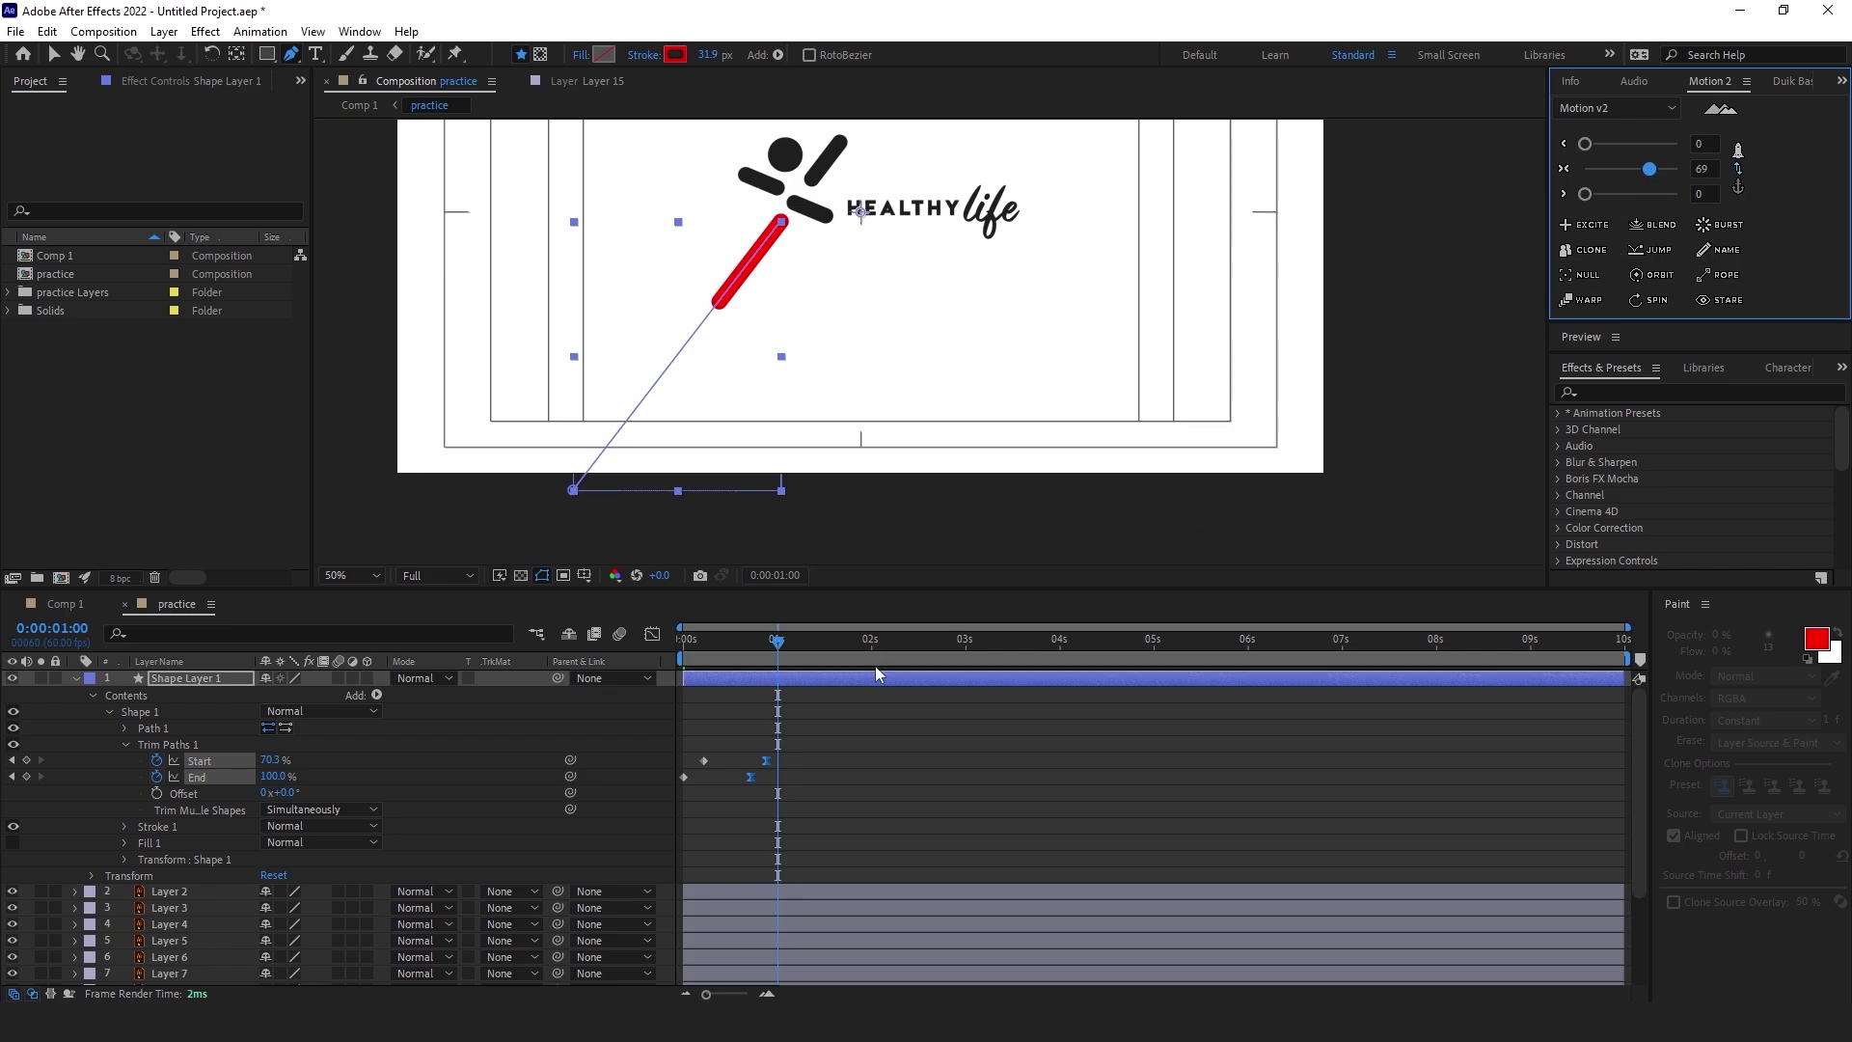
pyautogui.moveTo(729, 637); pyautogui.dragTo(656, 648)
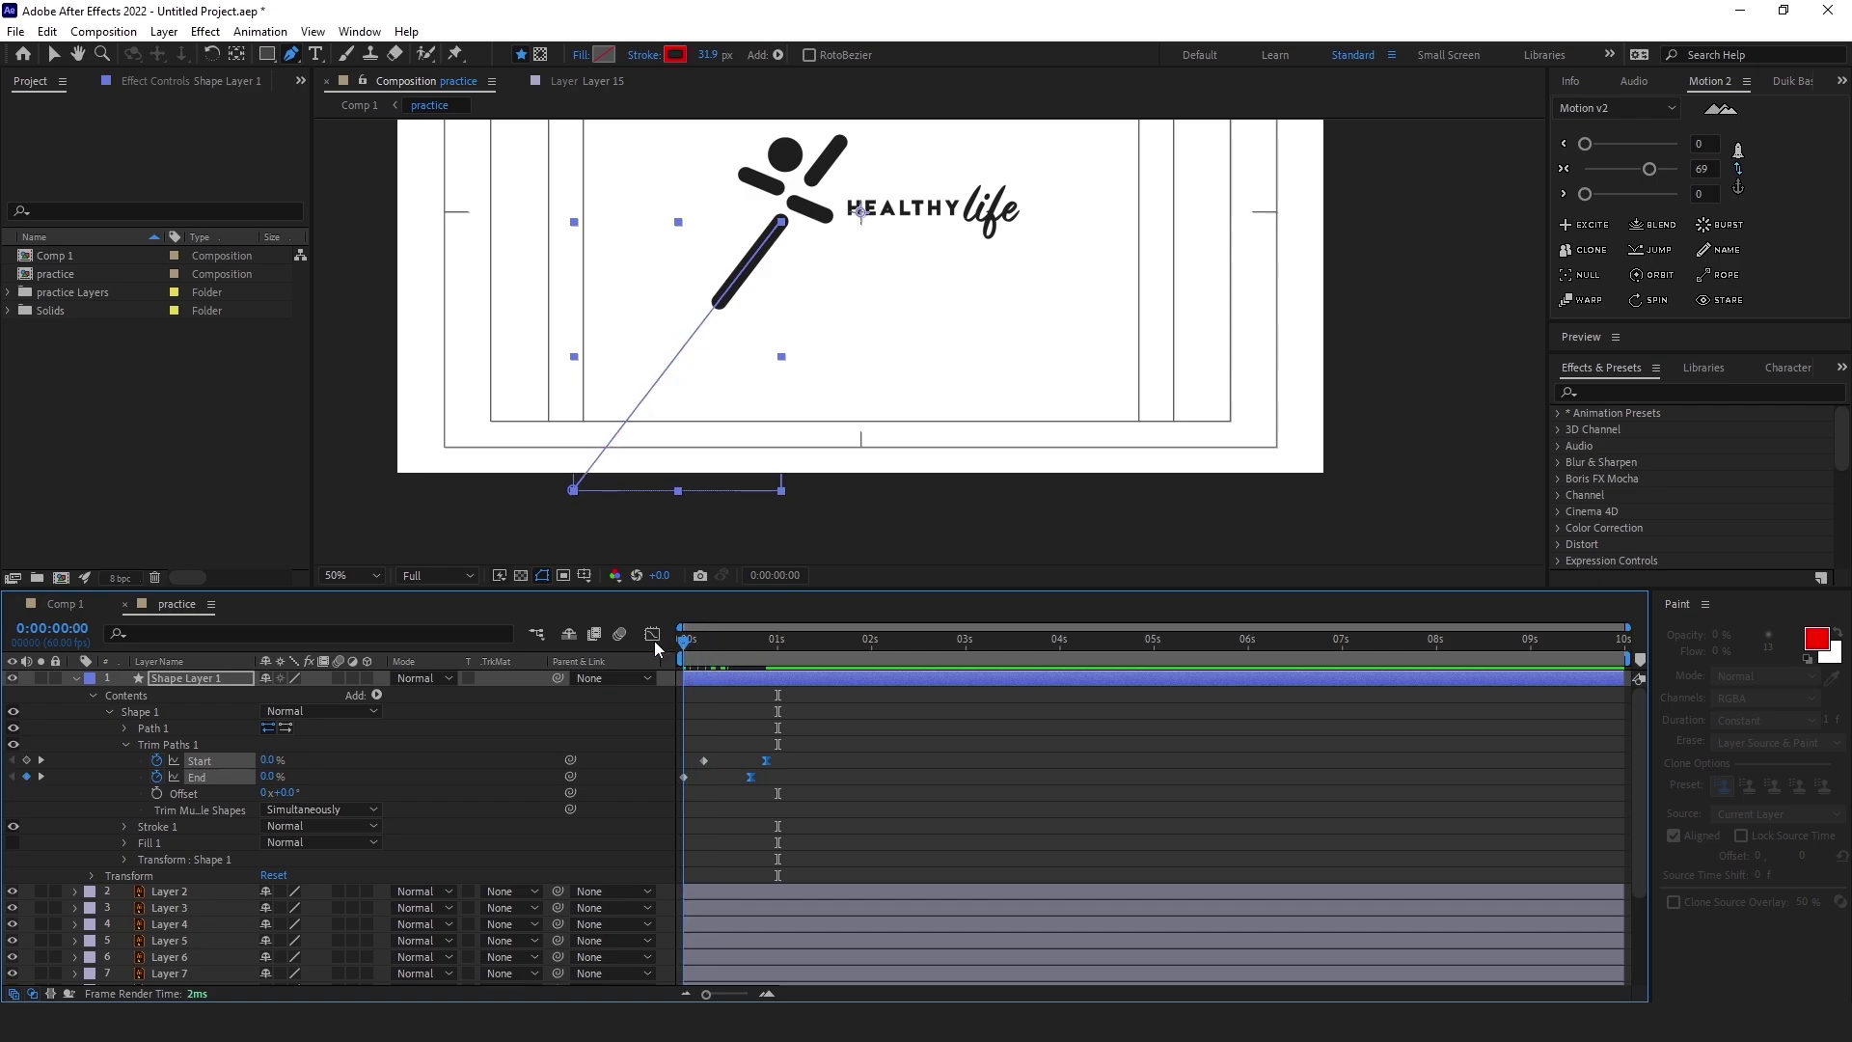
pyautogui.press('space')
pyautogui.press('space')
pyautogui.press('pageup')
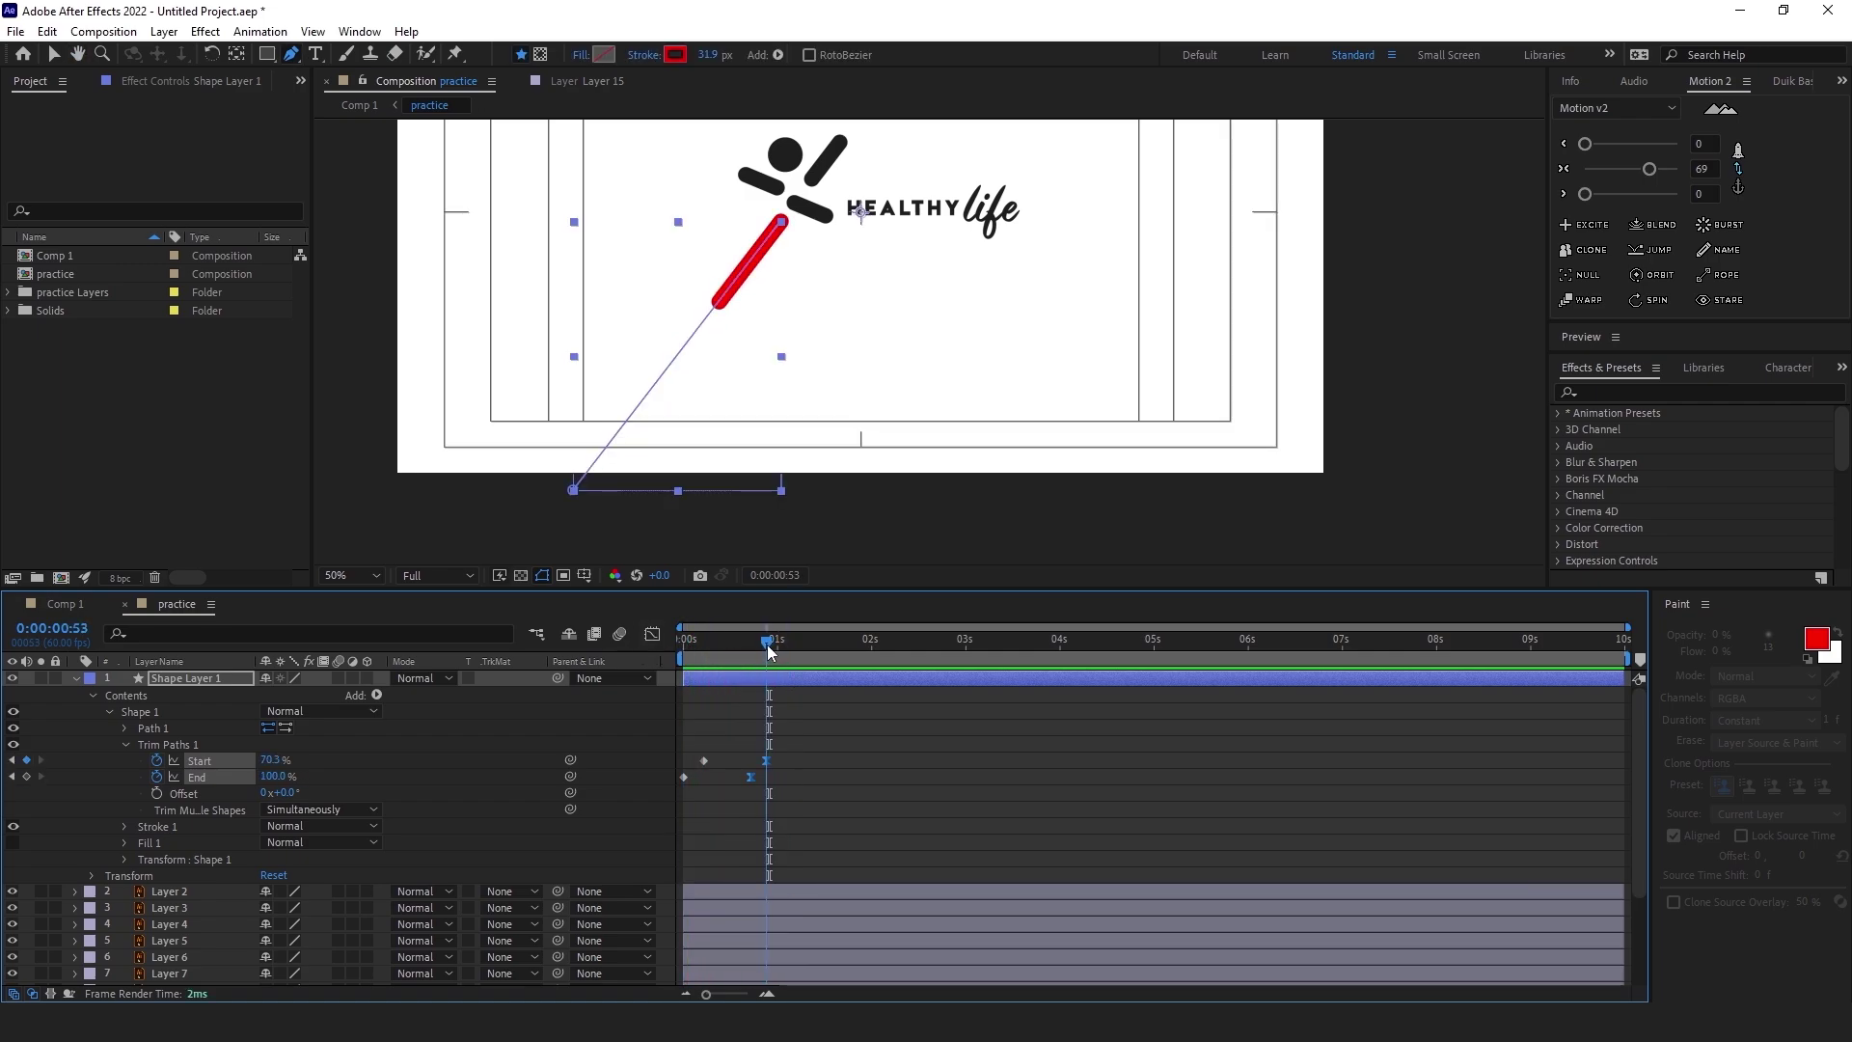
pyautogui.press('pageup')
# Duplicate Shape Layer 1 and centre the anchor point on the red line with Motion 2
pyautogui.click(75, 679)
pyautogui.hotkey('ctrl', 'd')
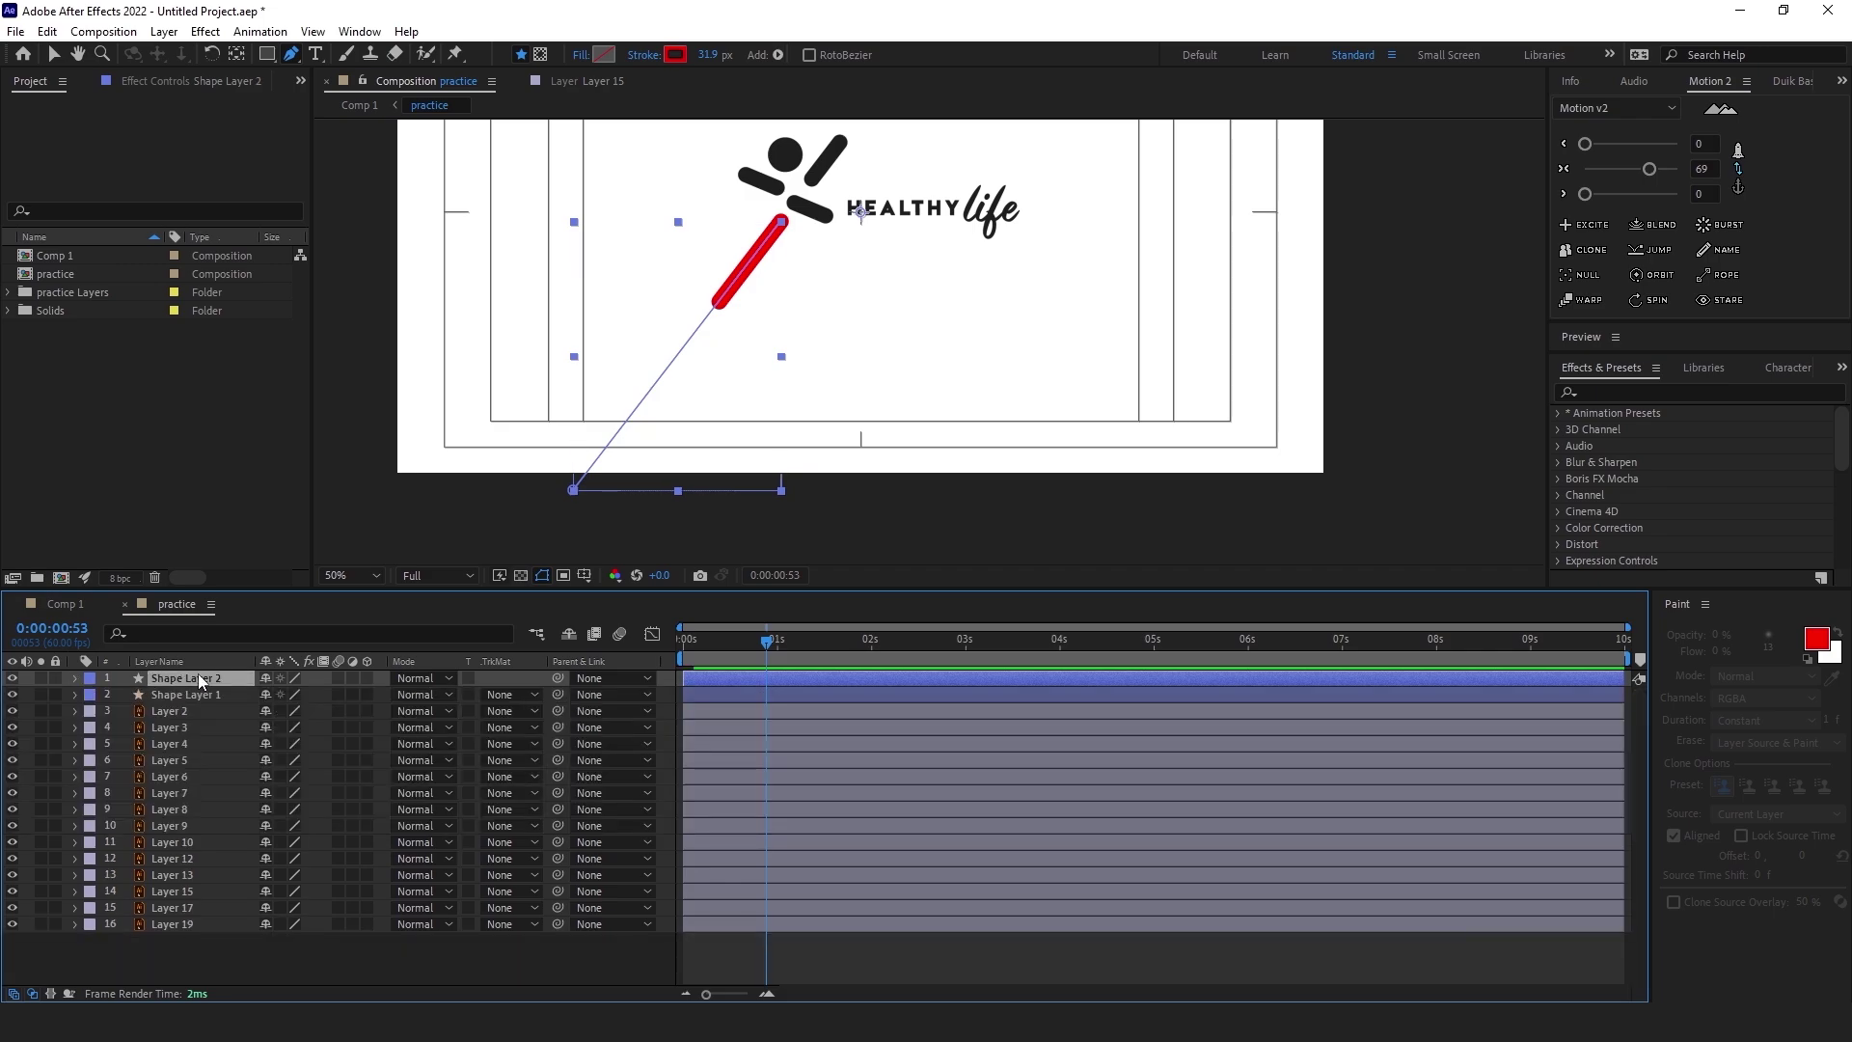
pyautogui.keyDown('shift'); pyautogui.click(200, 694); pyautogui.keyUp('shift')
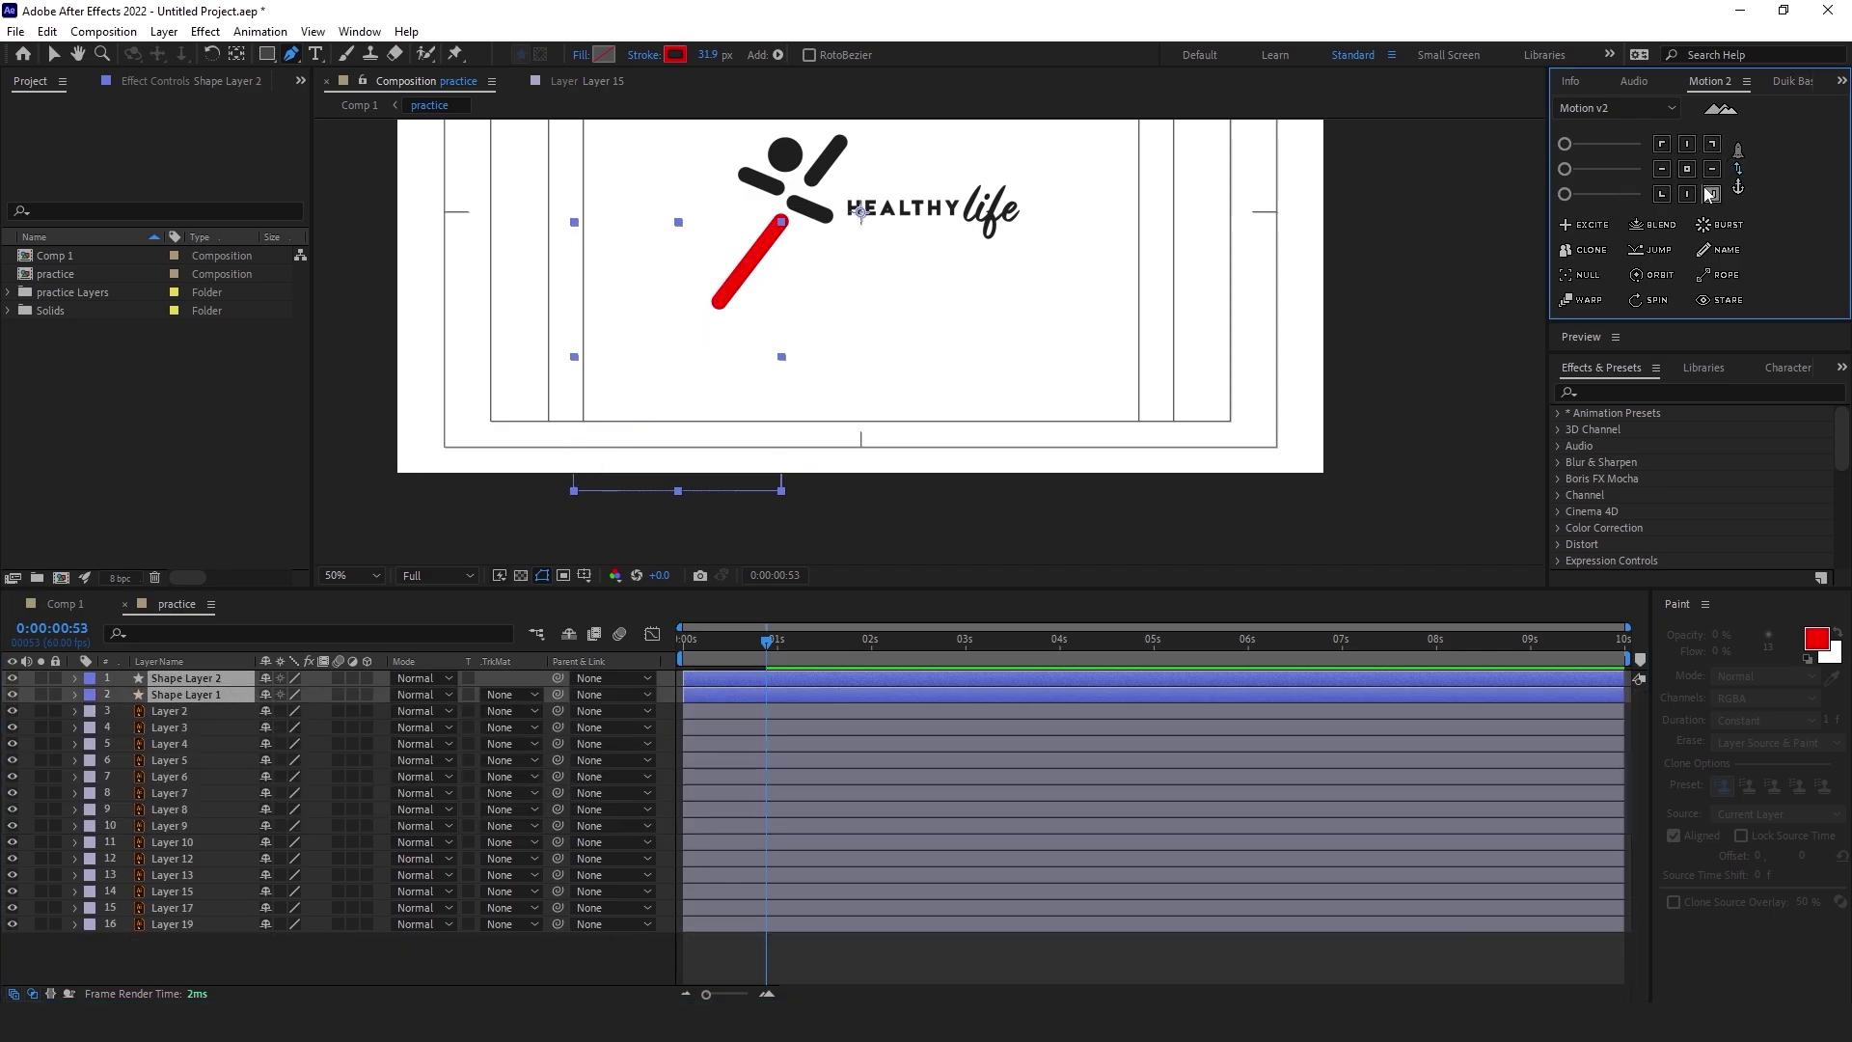
pyautogui.click(1687, 169)
pyautogui.click(231, 660)
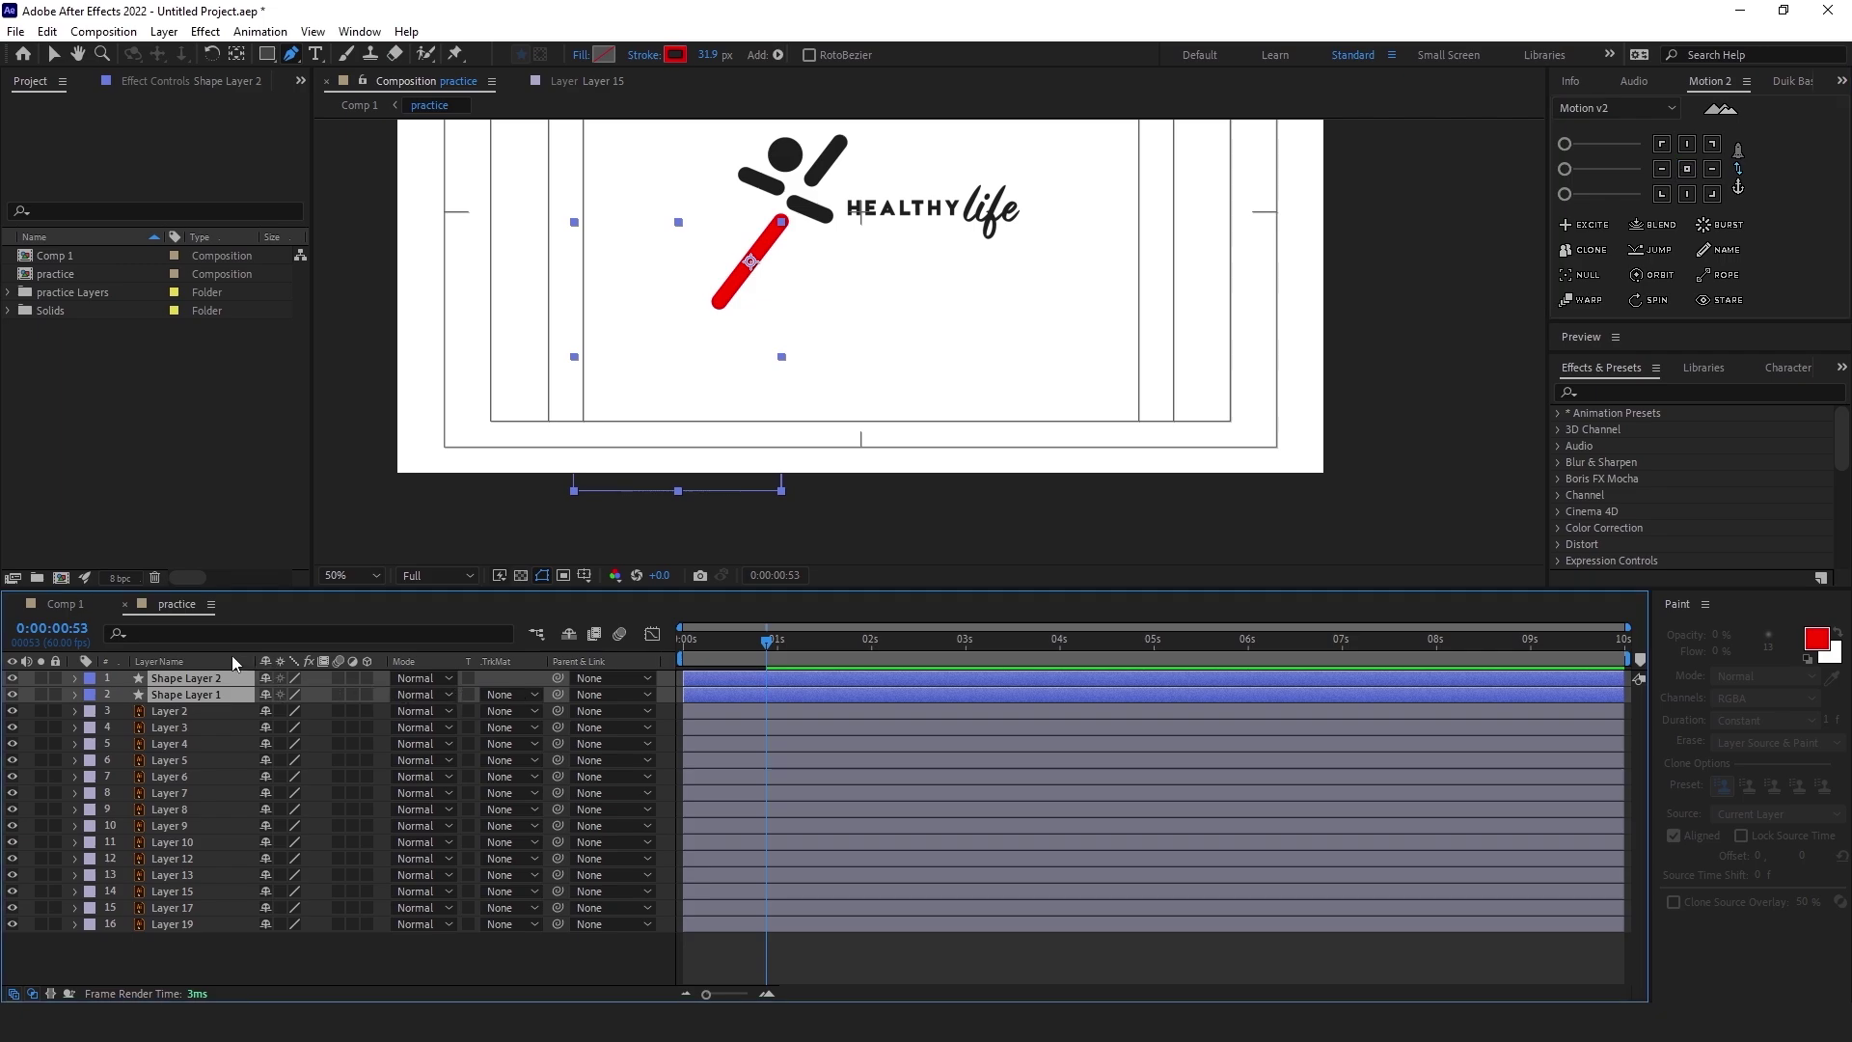
pyautogui.click(202, 660)
pyautogui.click(236, 677)
pyautogui.press('space')
pyautogui.moveTo(861, 228); pyautogui.dragTo(706, 291)
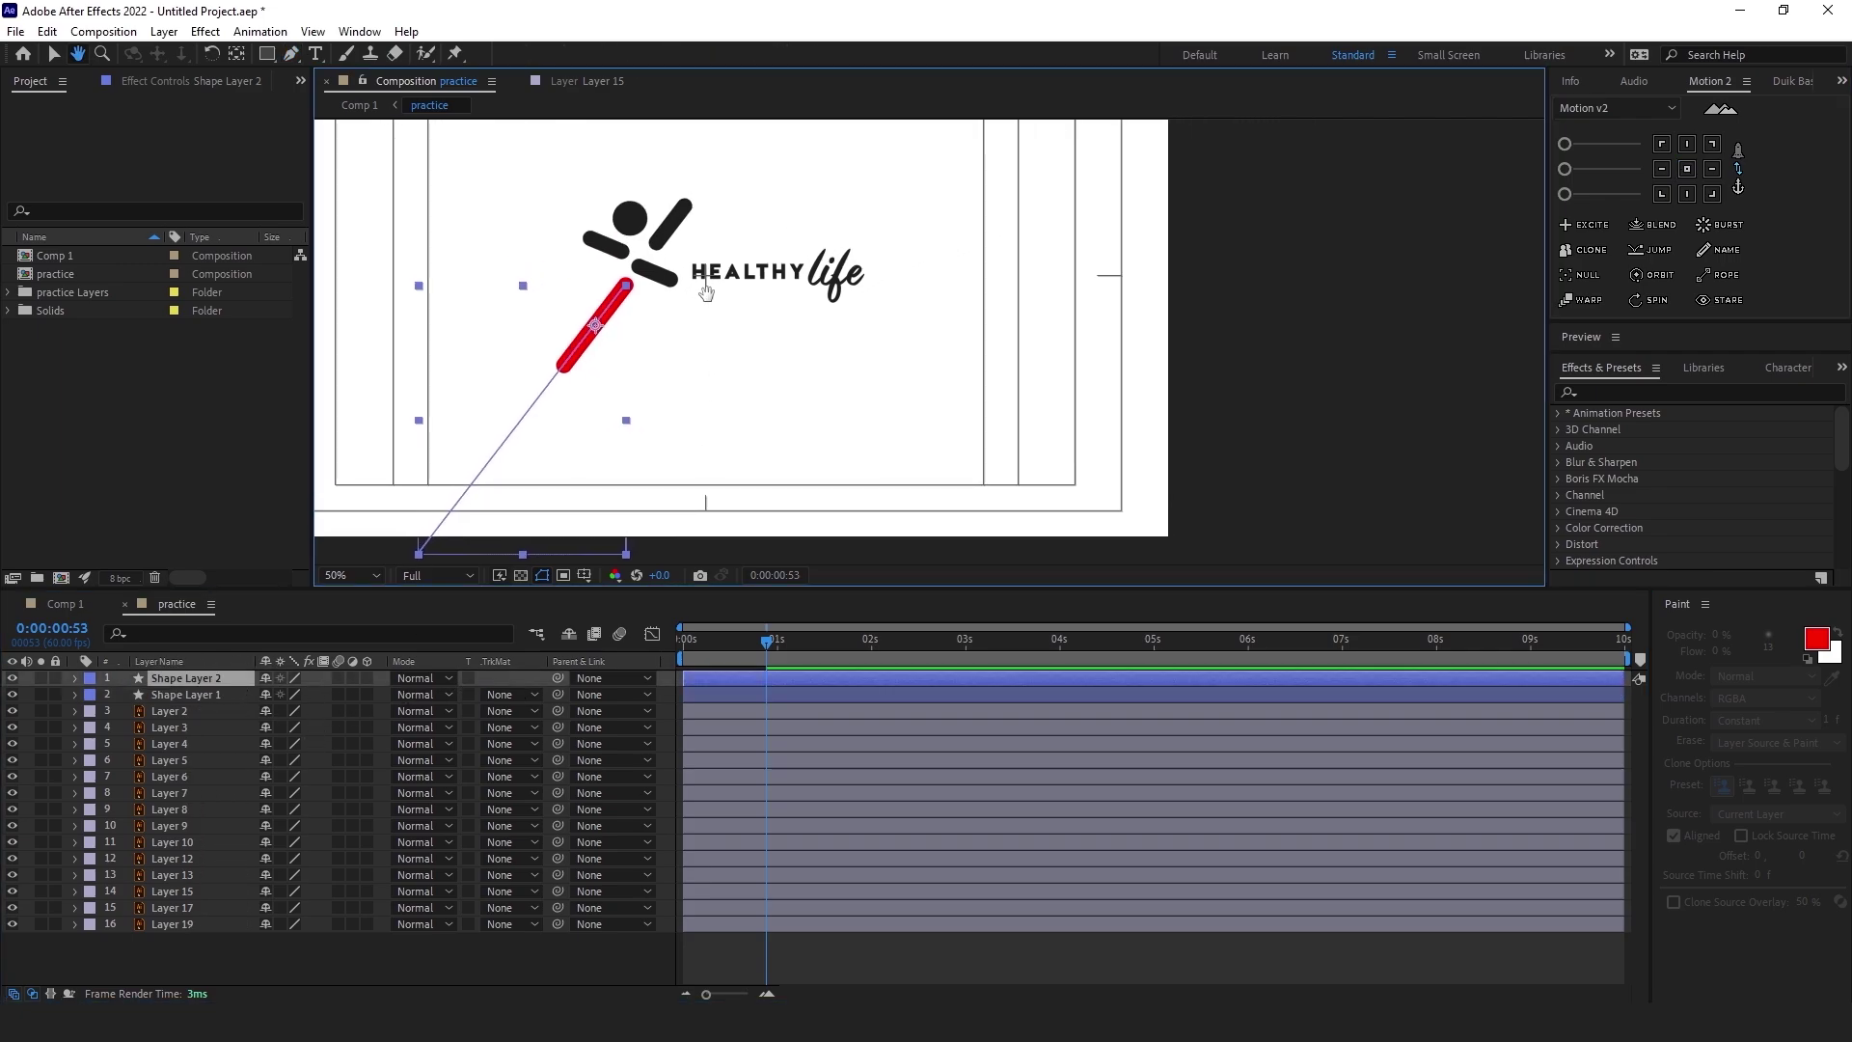
# Rotate Shape Layer 2 to 180° so the copy points up-right from the figure
pyautogui.press('r')
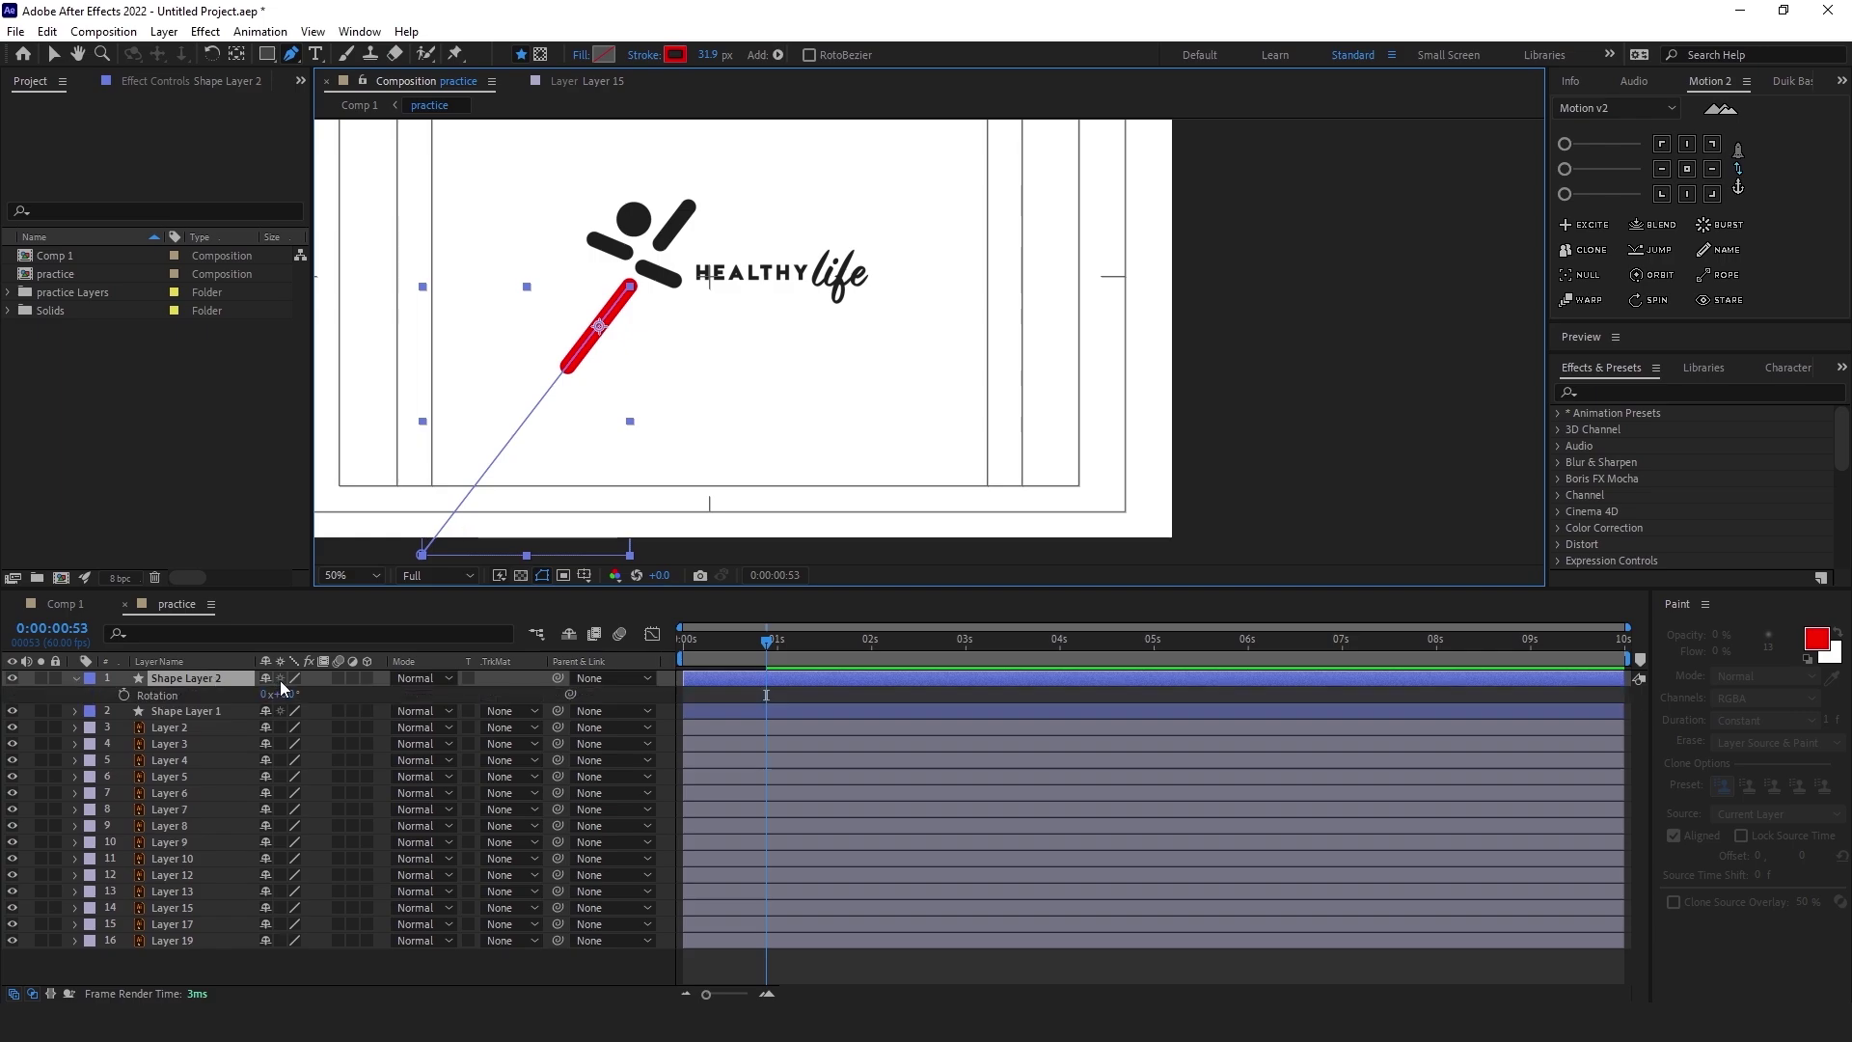
pyautogui.moveTo(286, 696); pyautogui.dragTo(462, 687)
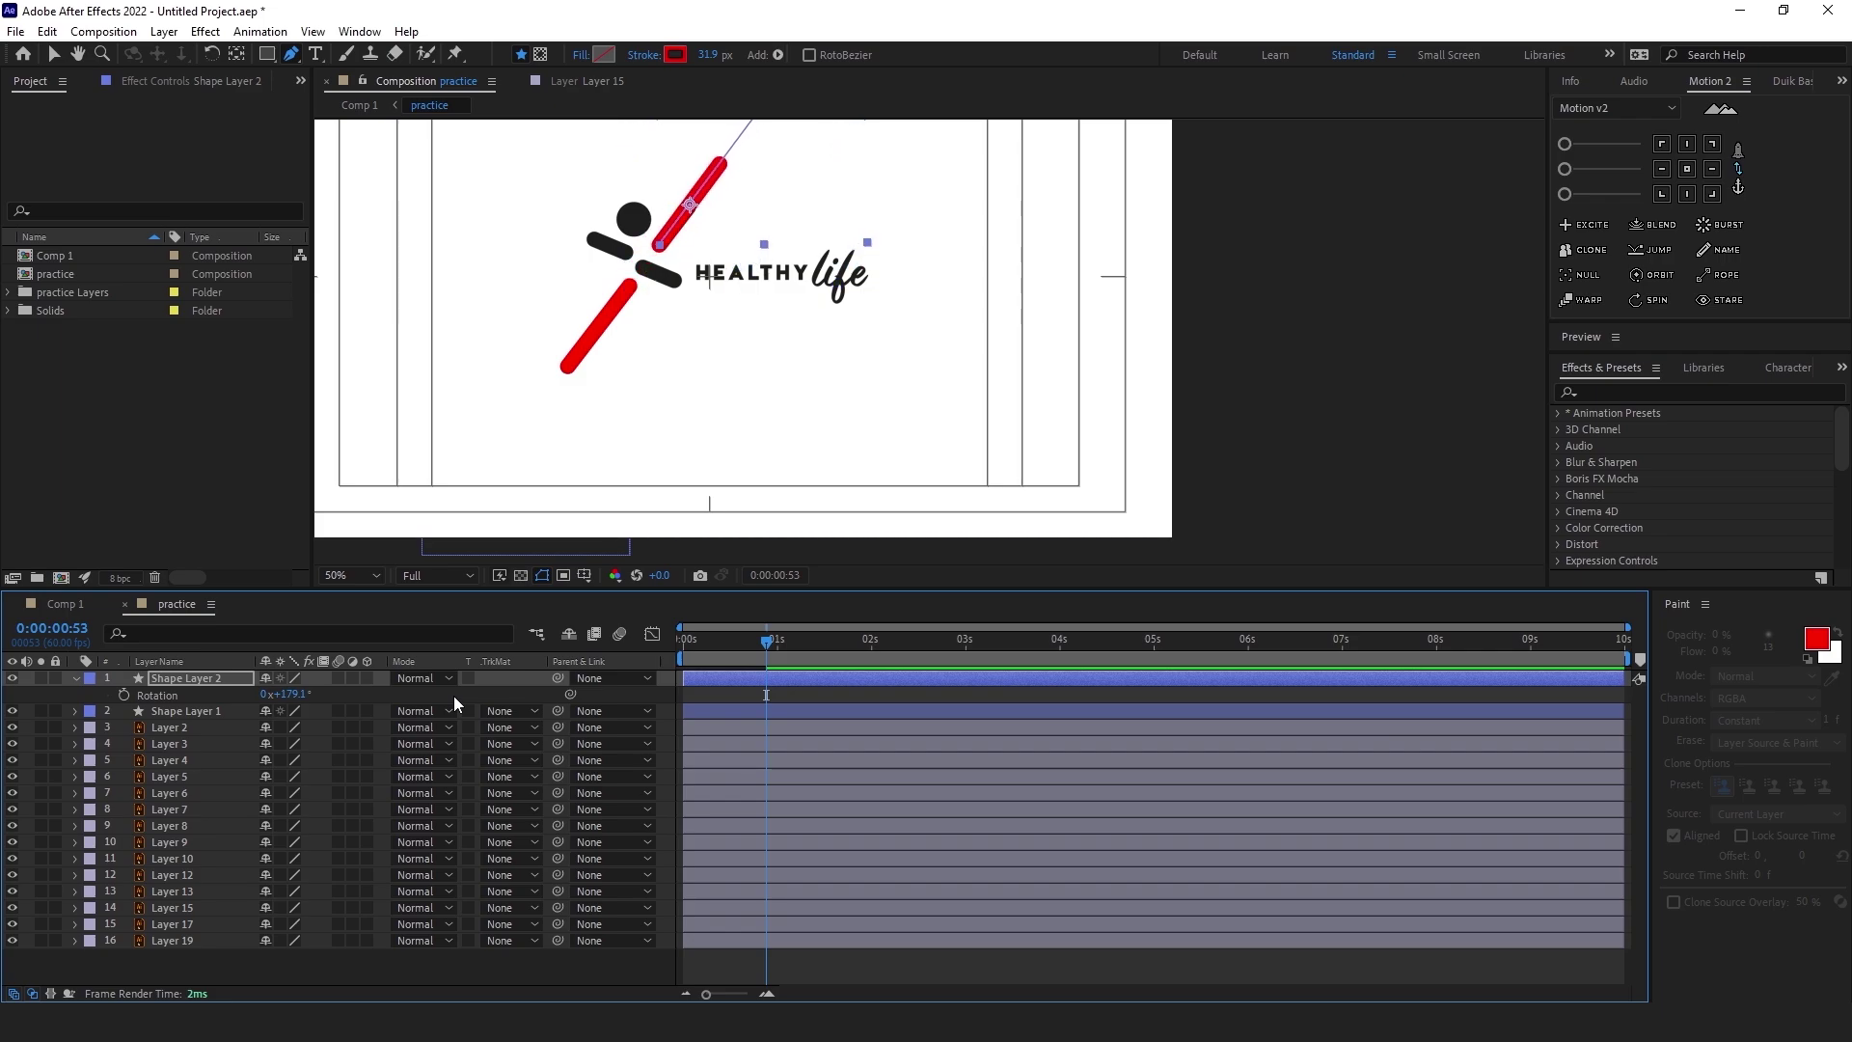
pyautogui.scroll(2, 839, 292)
pyautogui.press('h')
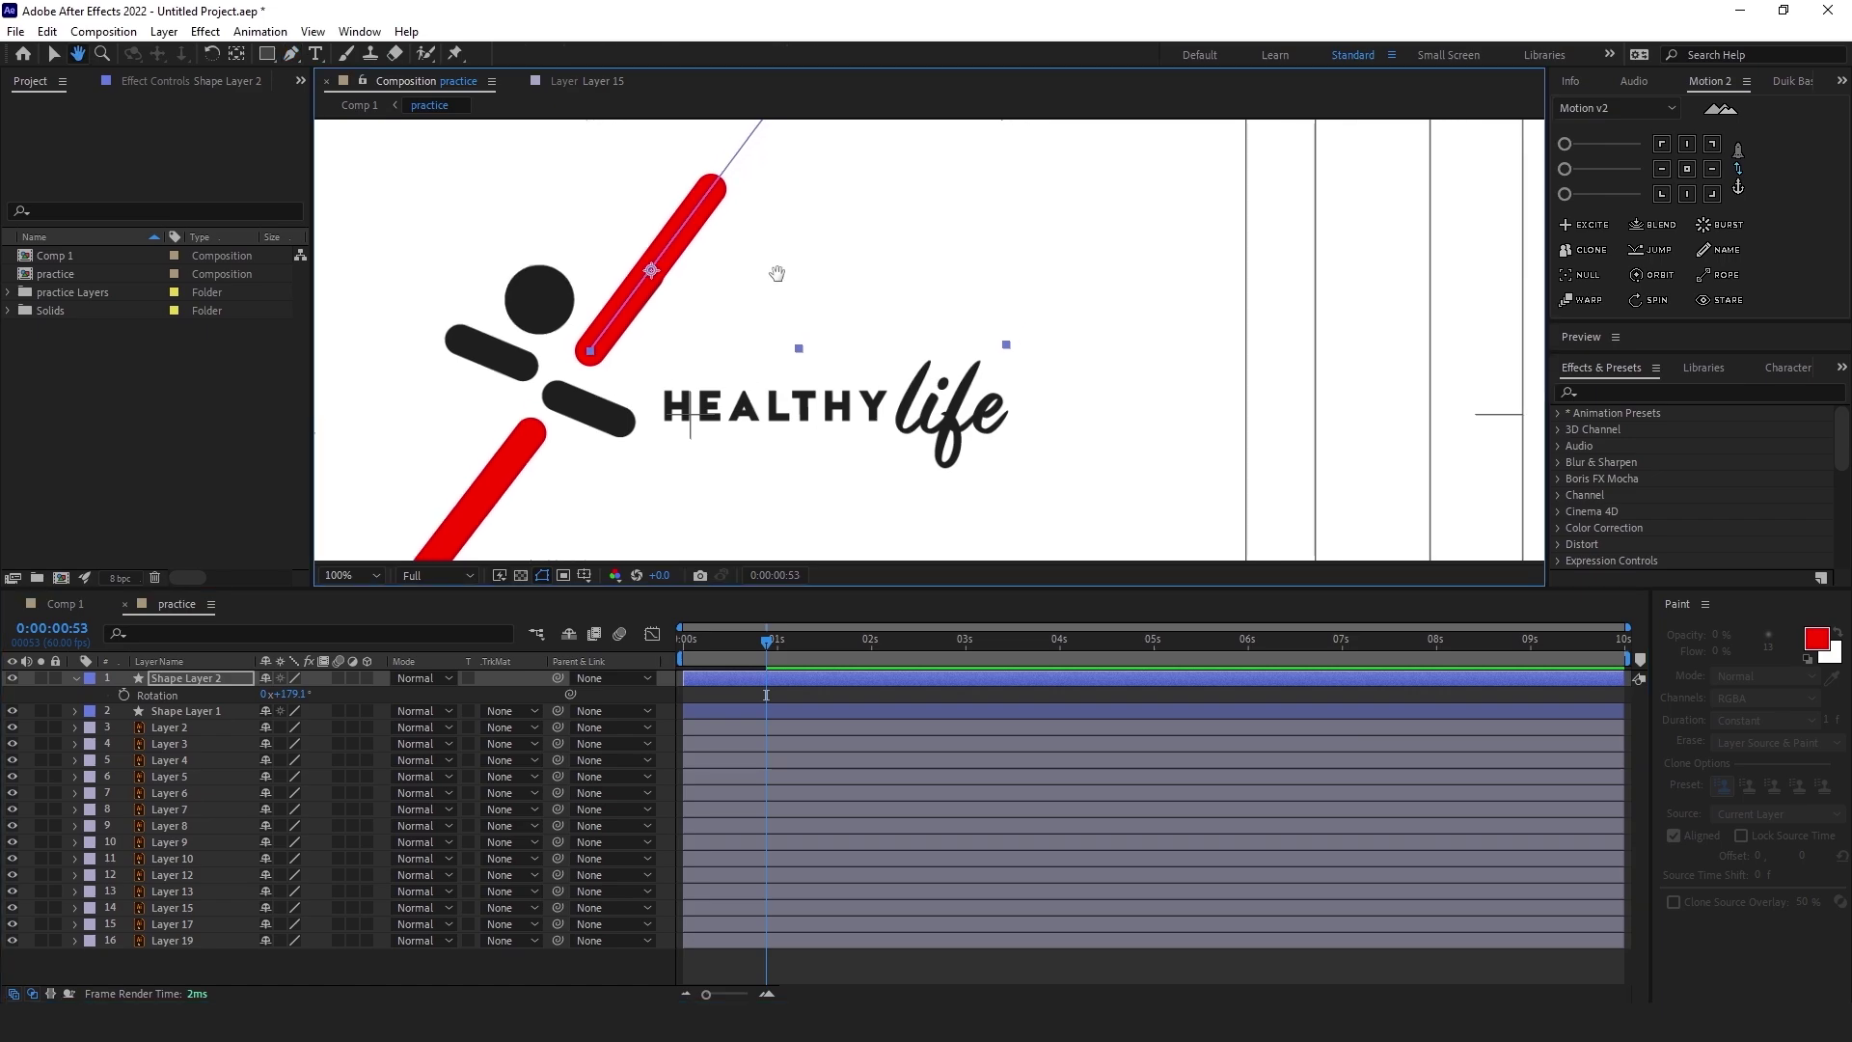
pyautogui.click(294, 693)
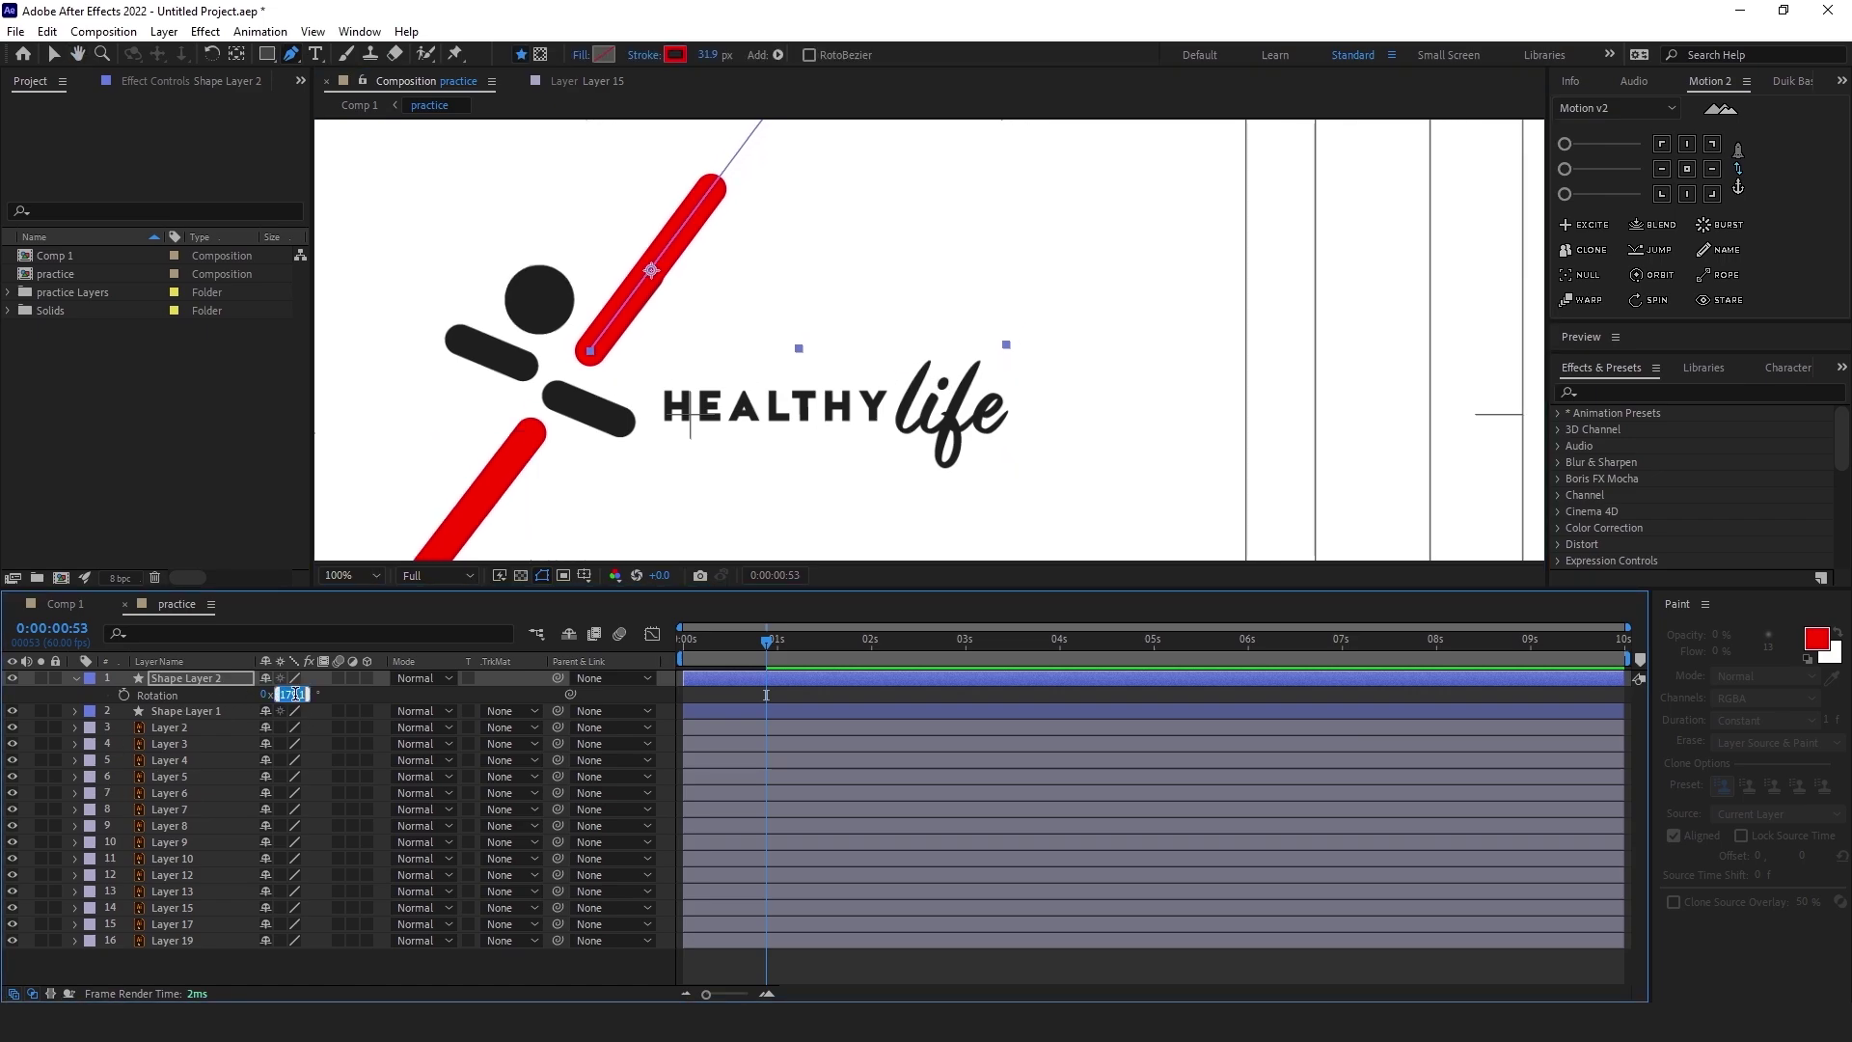
pyautogui.press('Return')
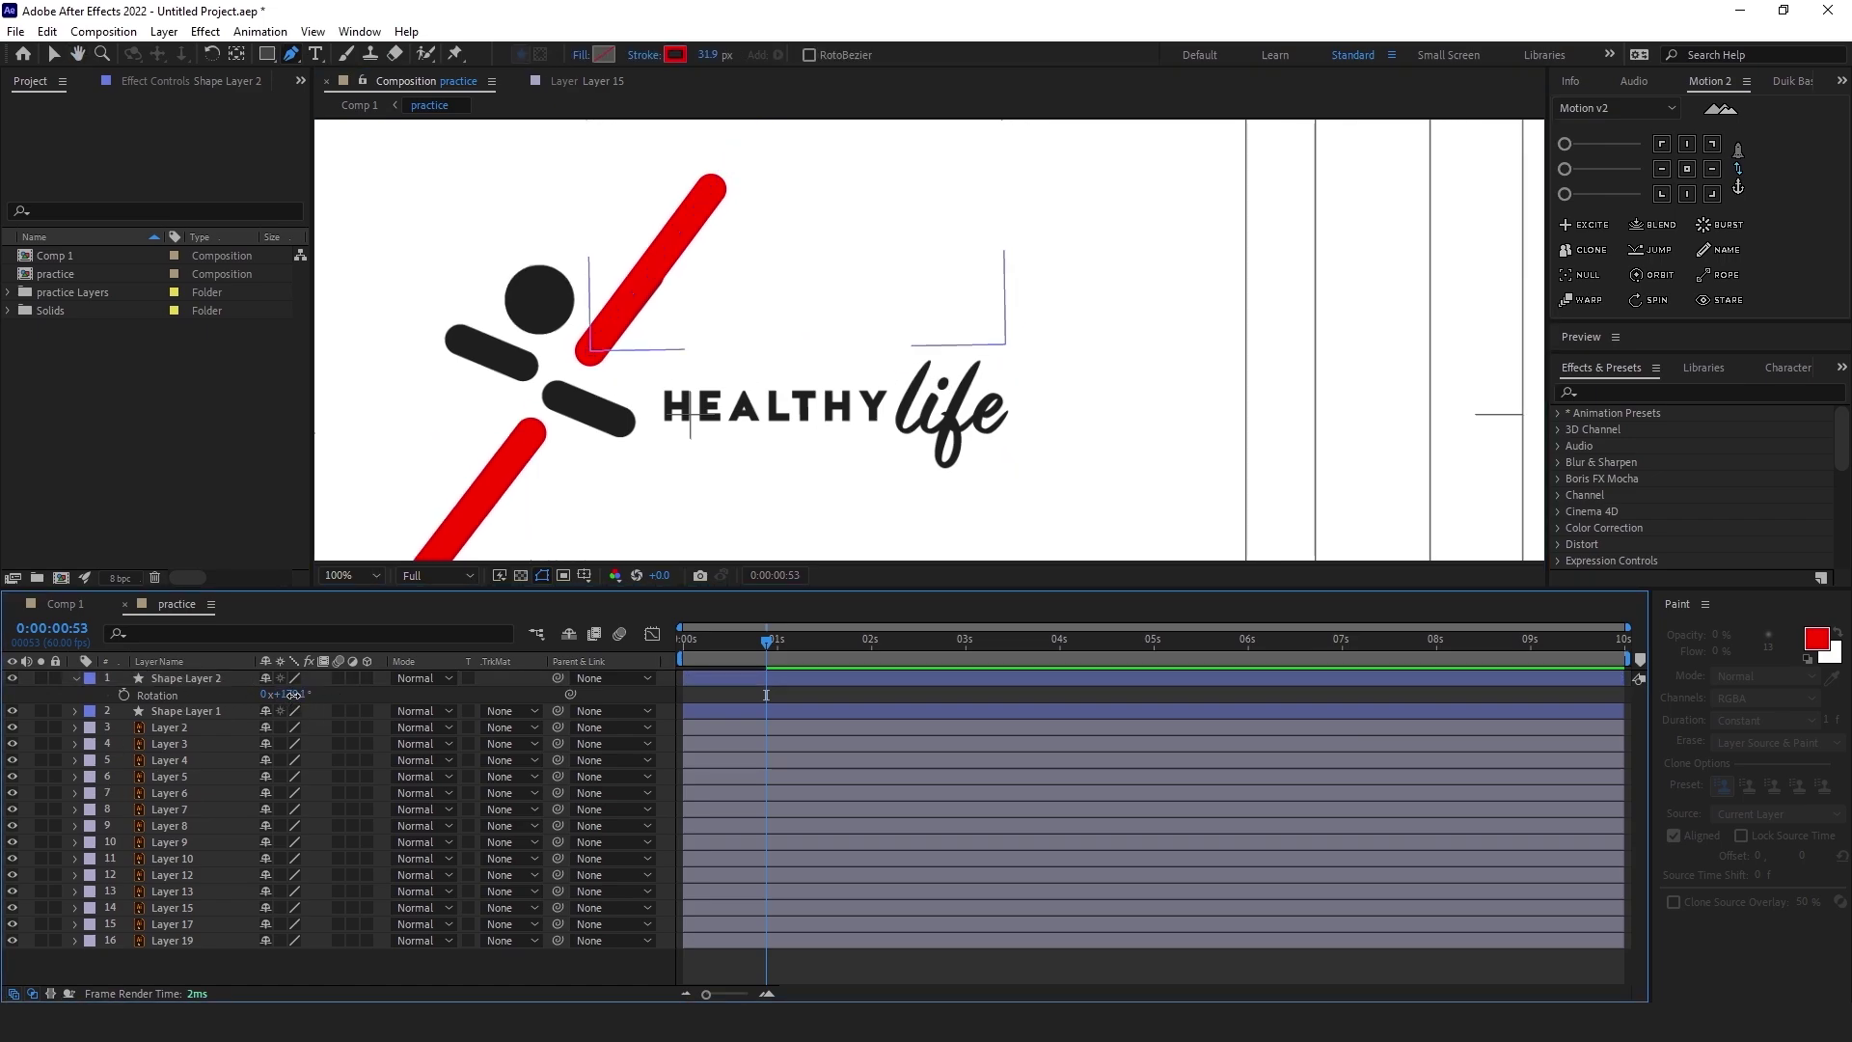
pyautogui.moveTo(294, 695); pyautogui.dragTo(283, 696)
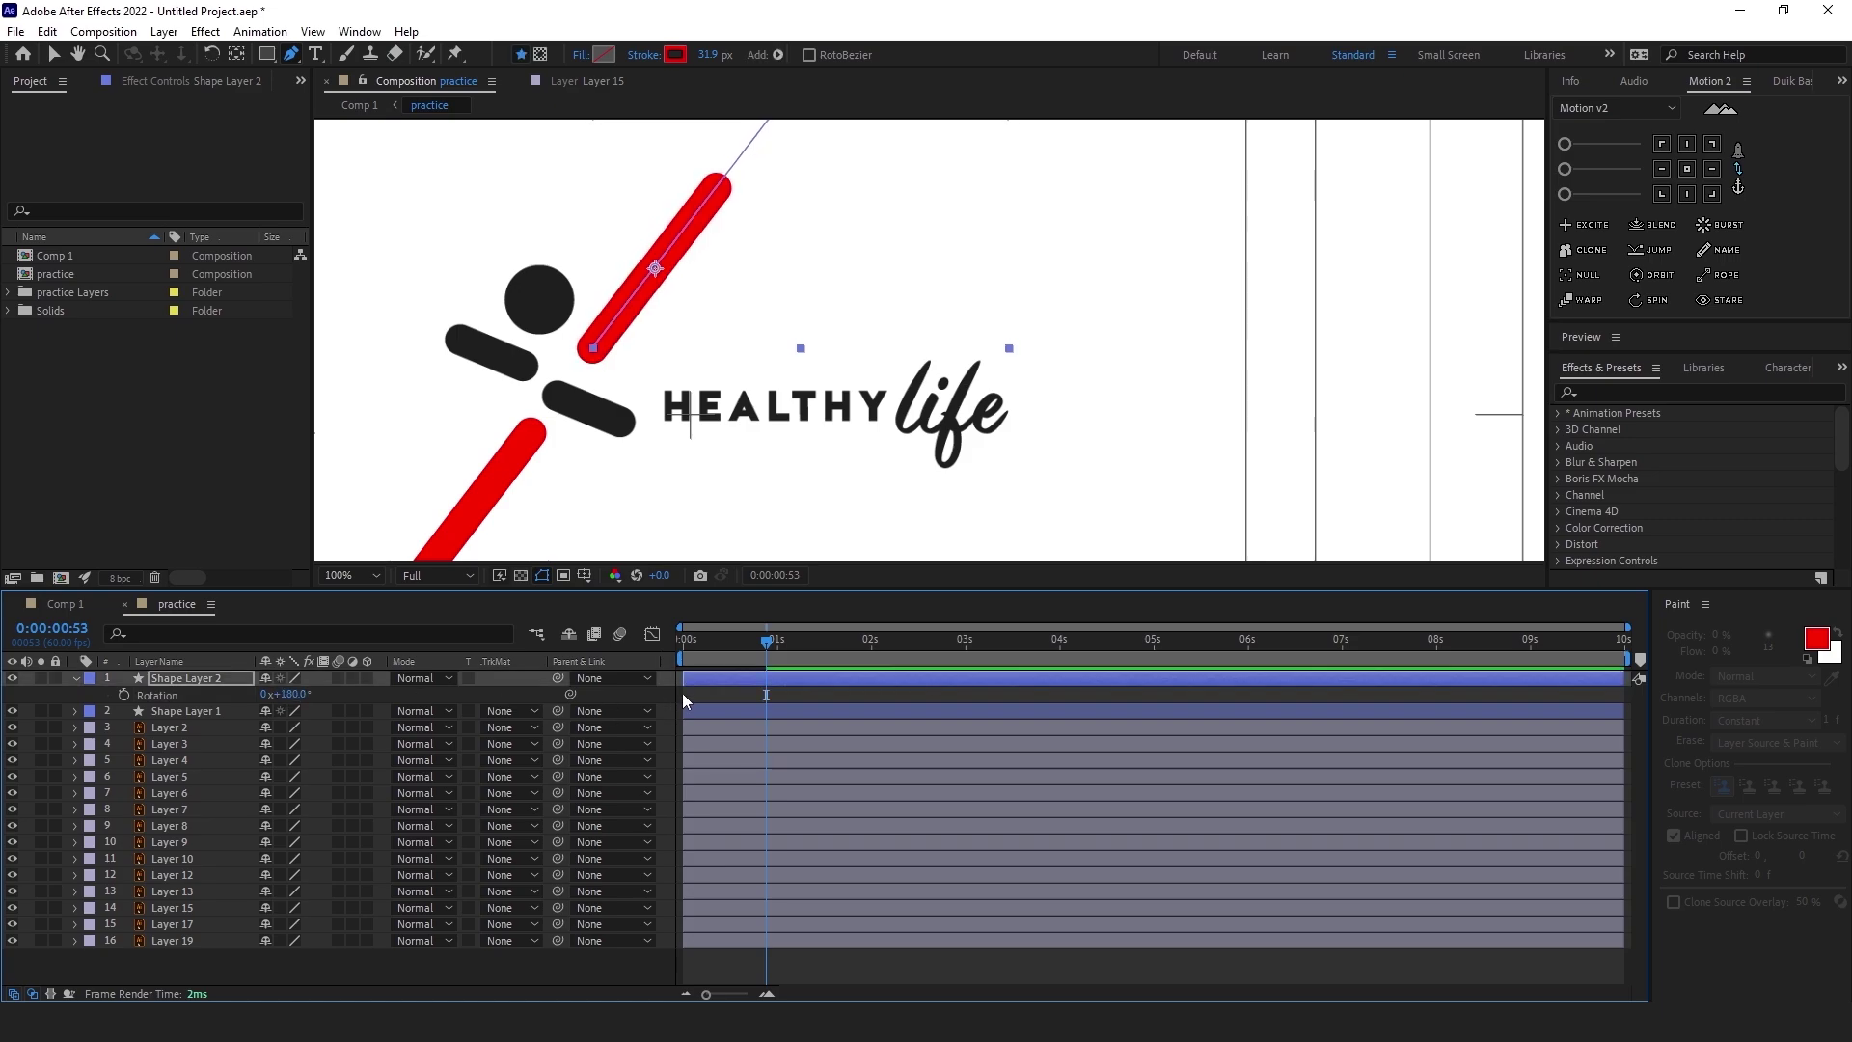
# Raise Shape Layer 2's Trim Paths Start and confirm its End value to shorten the copy
pyautogui.press('u')
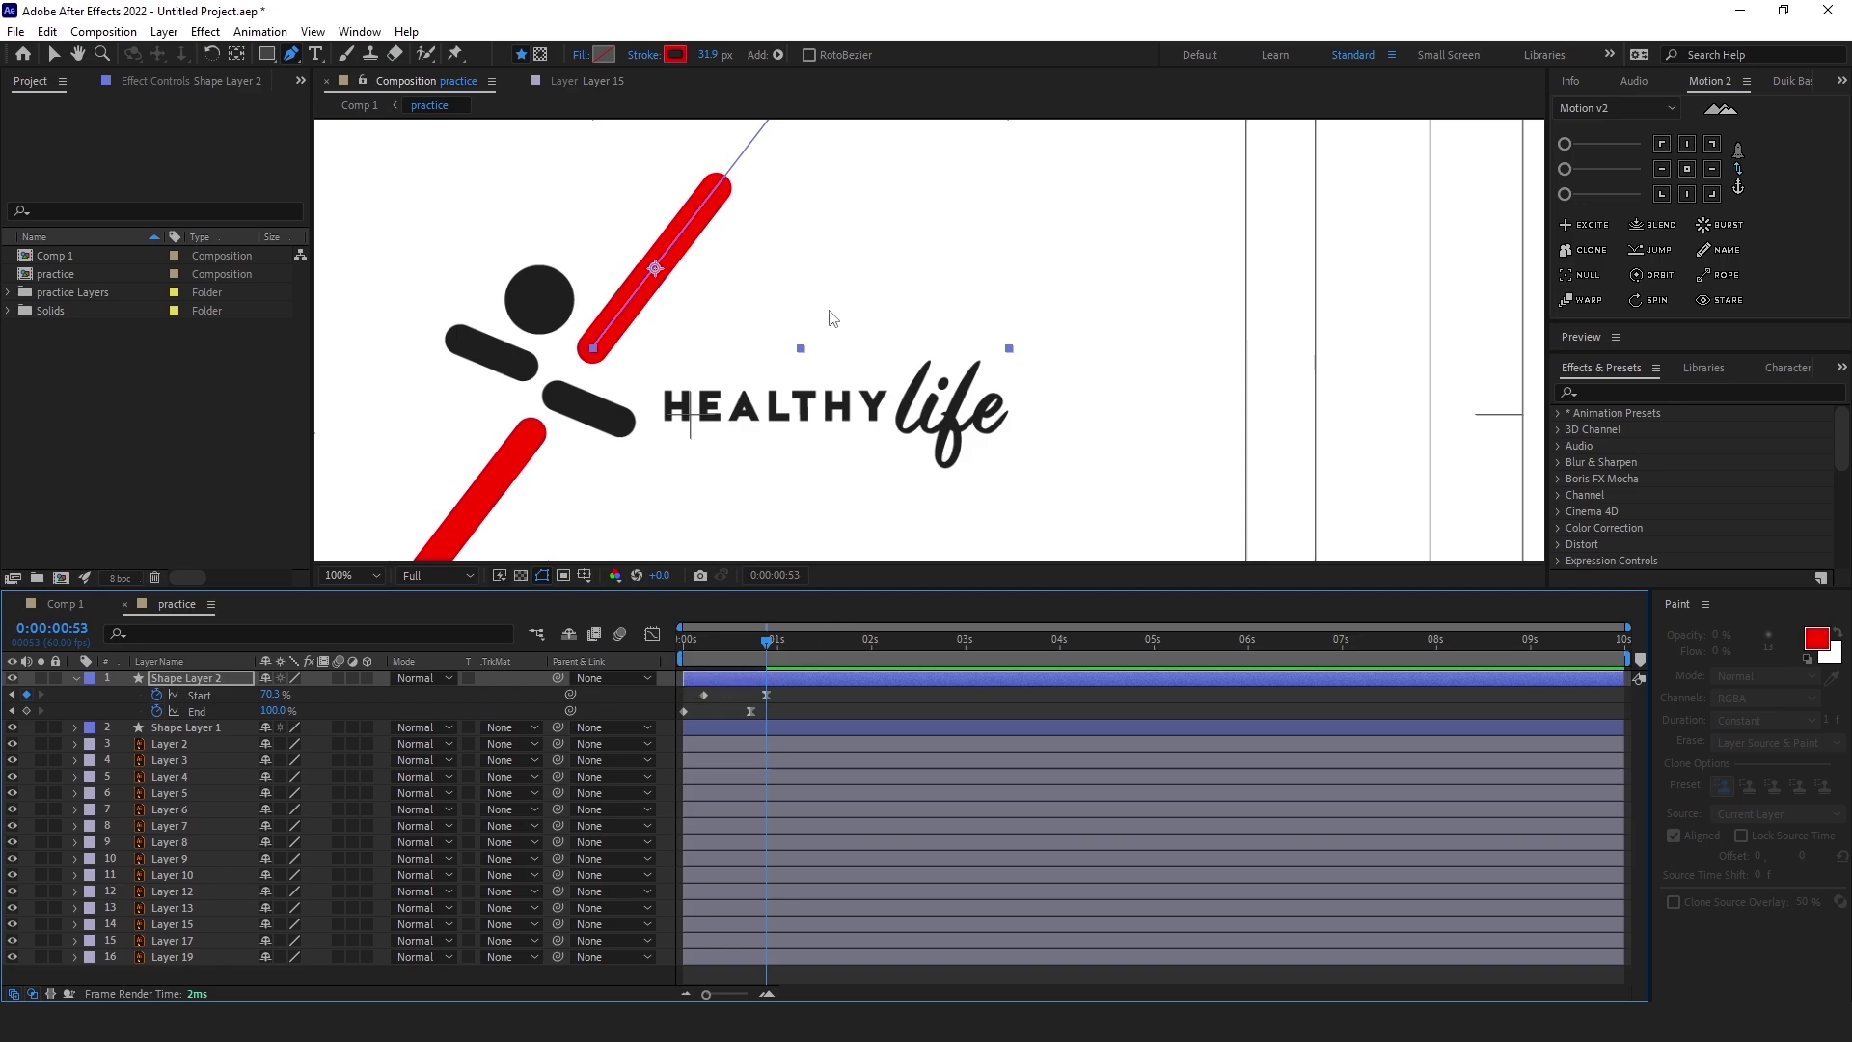
pyautogui.scroll(-2, 832, 319)
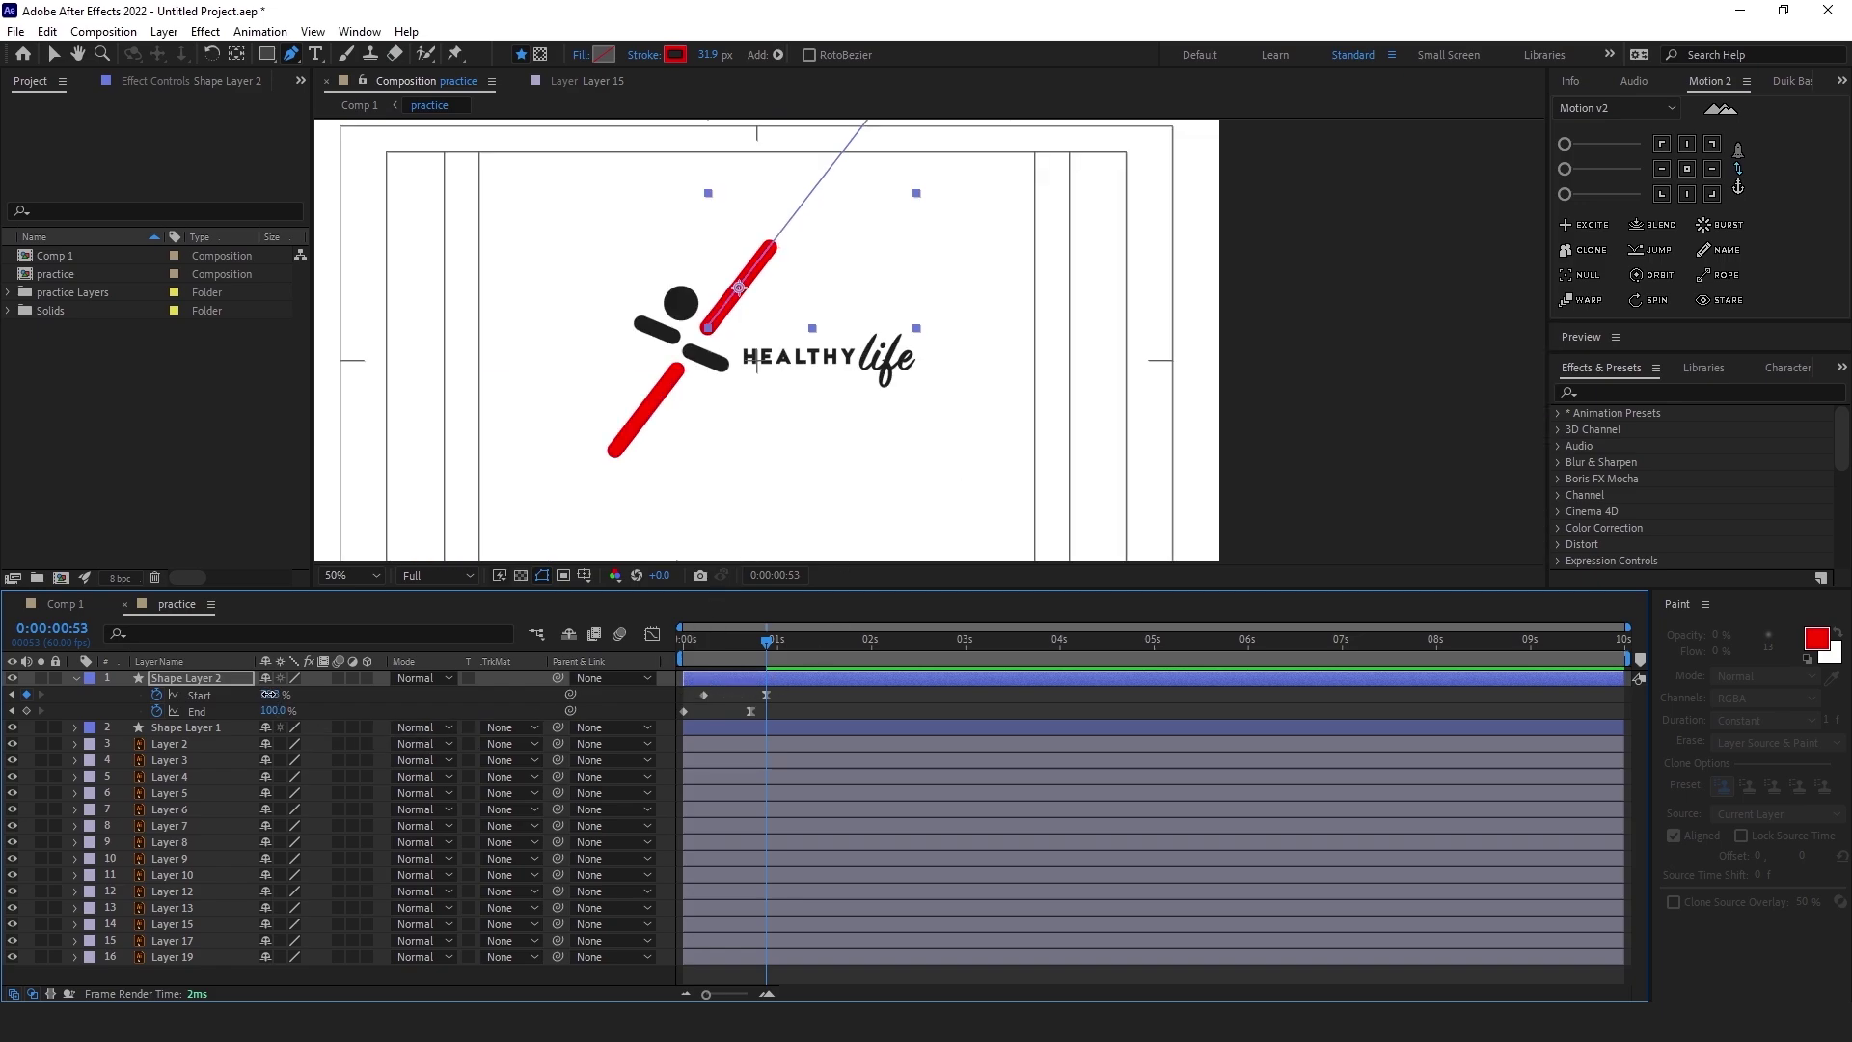
pyautogui.moveTo(270, 694); pyautogui.dragTo(301, 684)
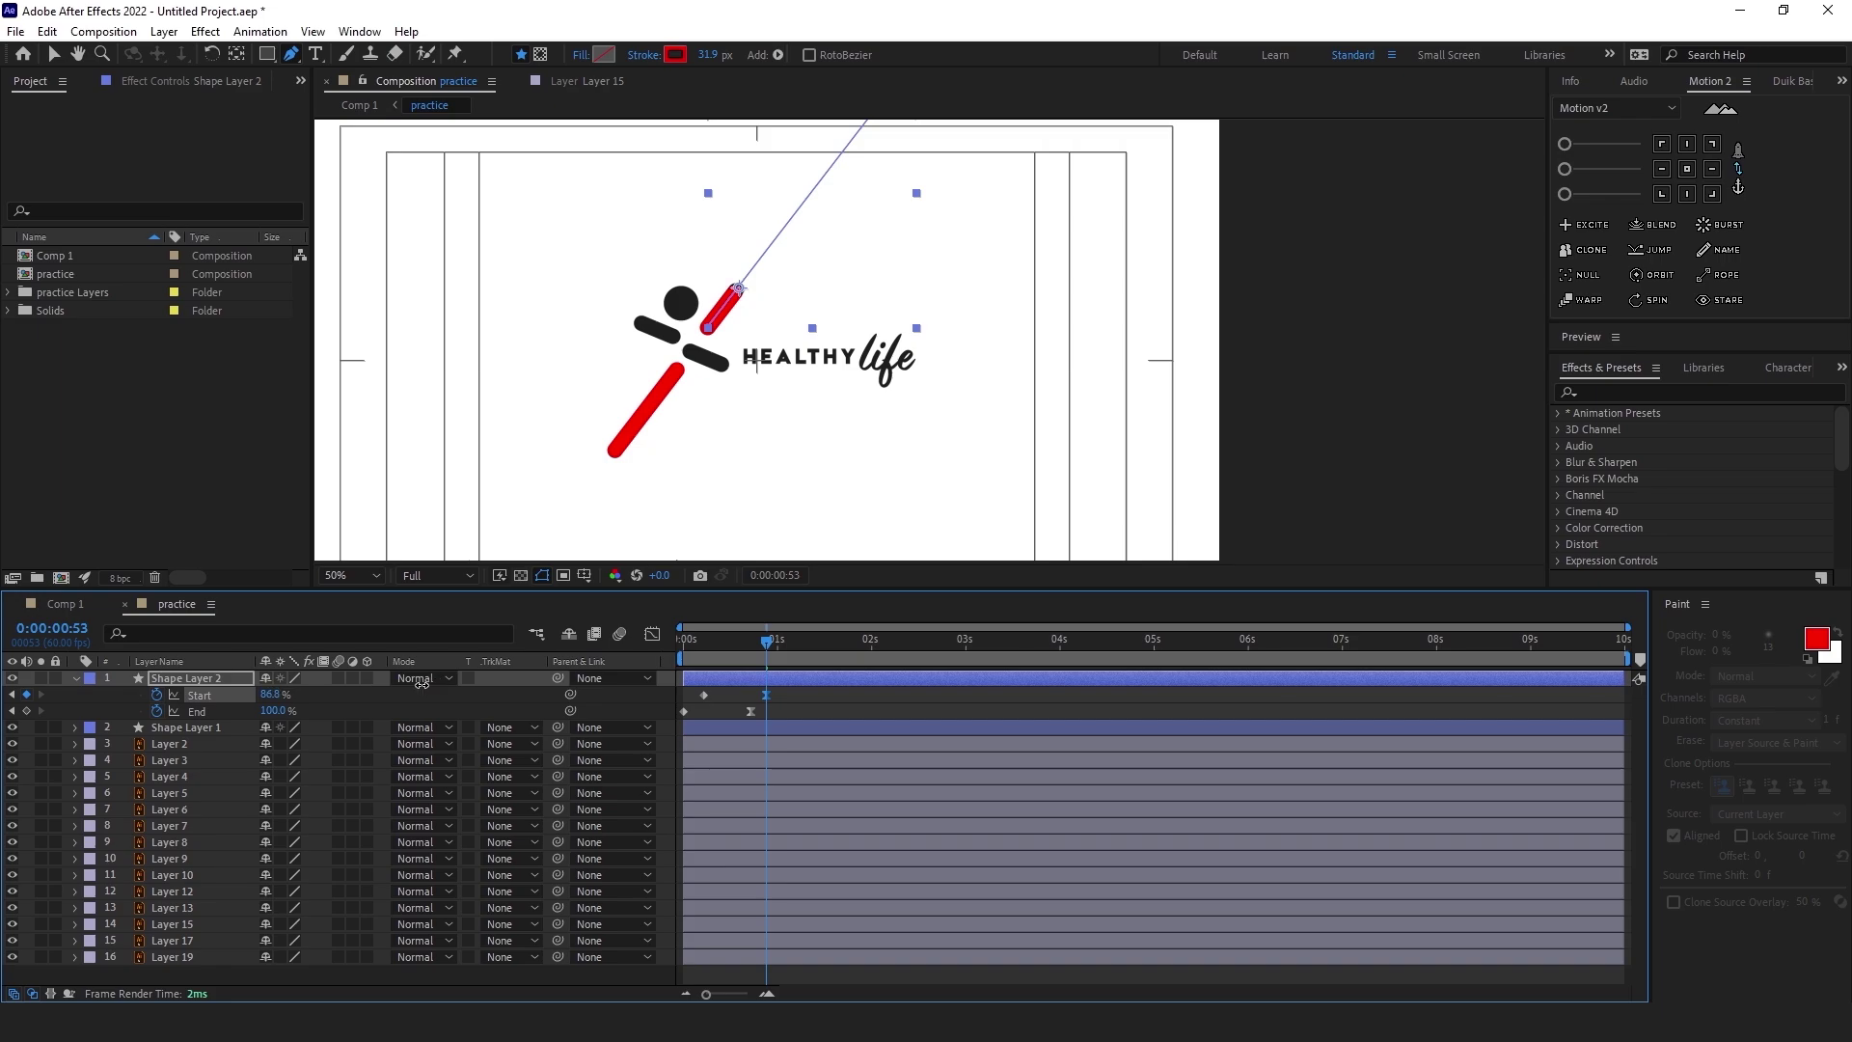
pyautogui.scroll(4, 734, 294)
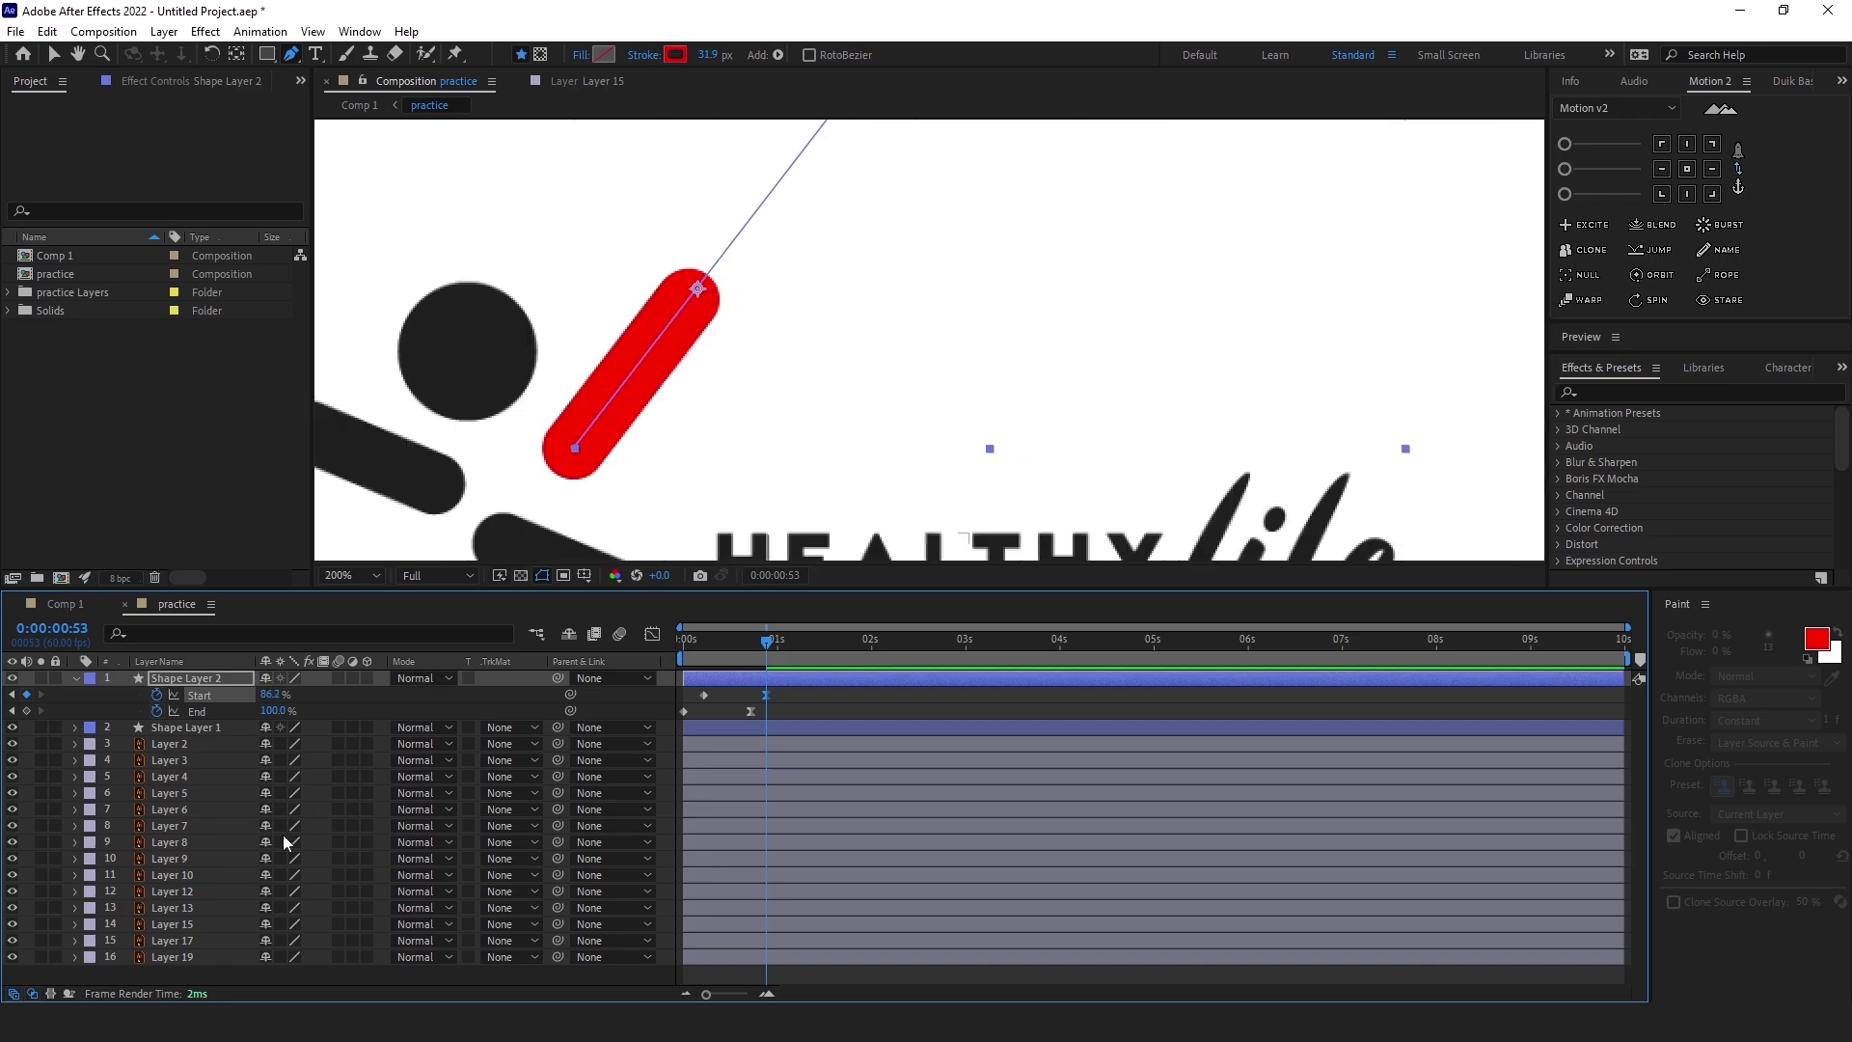
pyautogui.moveTo(268, 694); pyautogui.dragTo(272, 694)
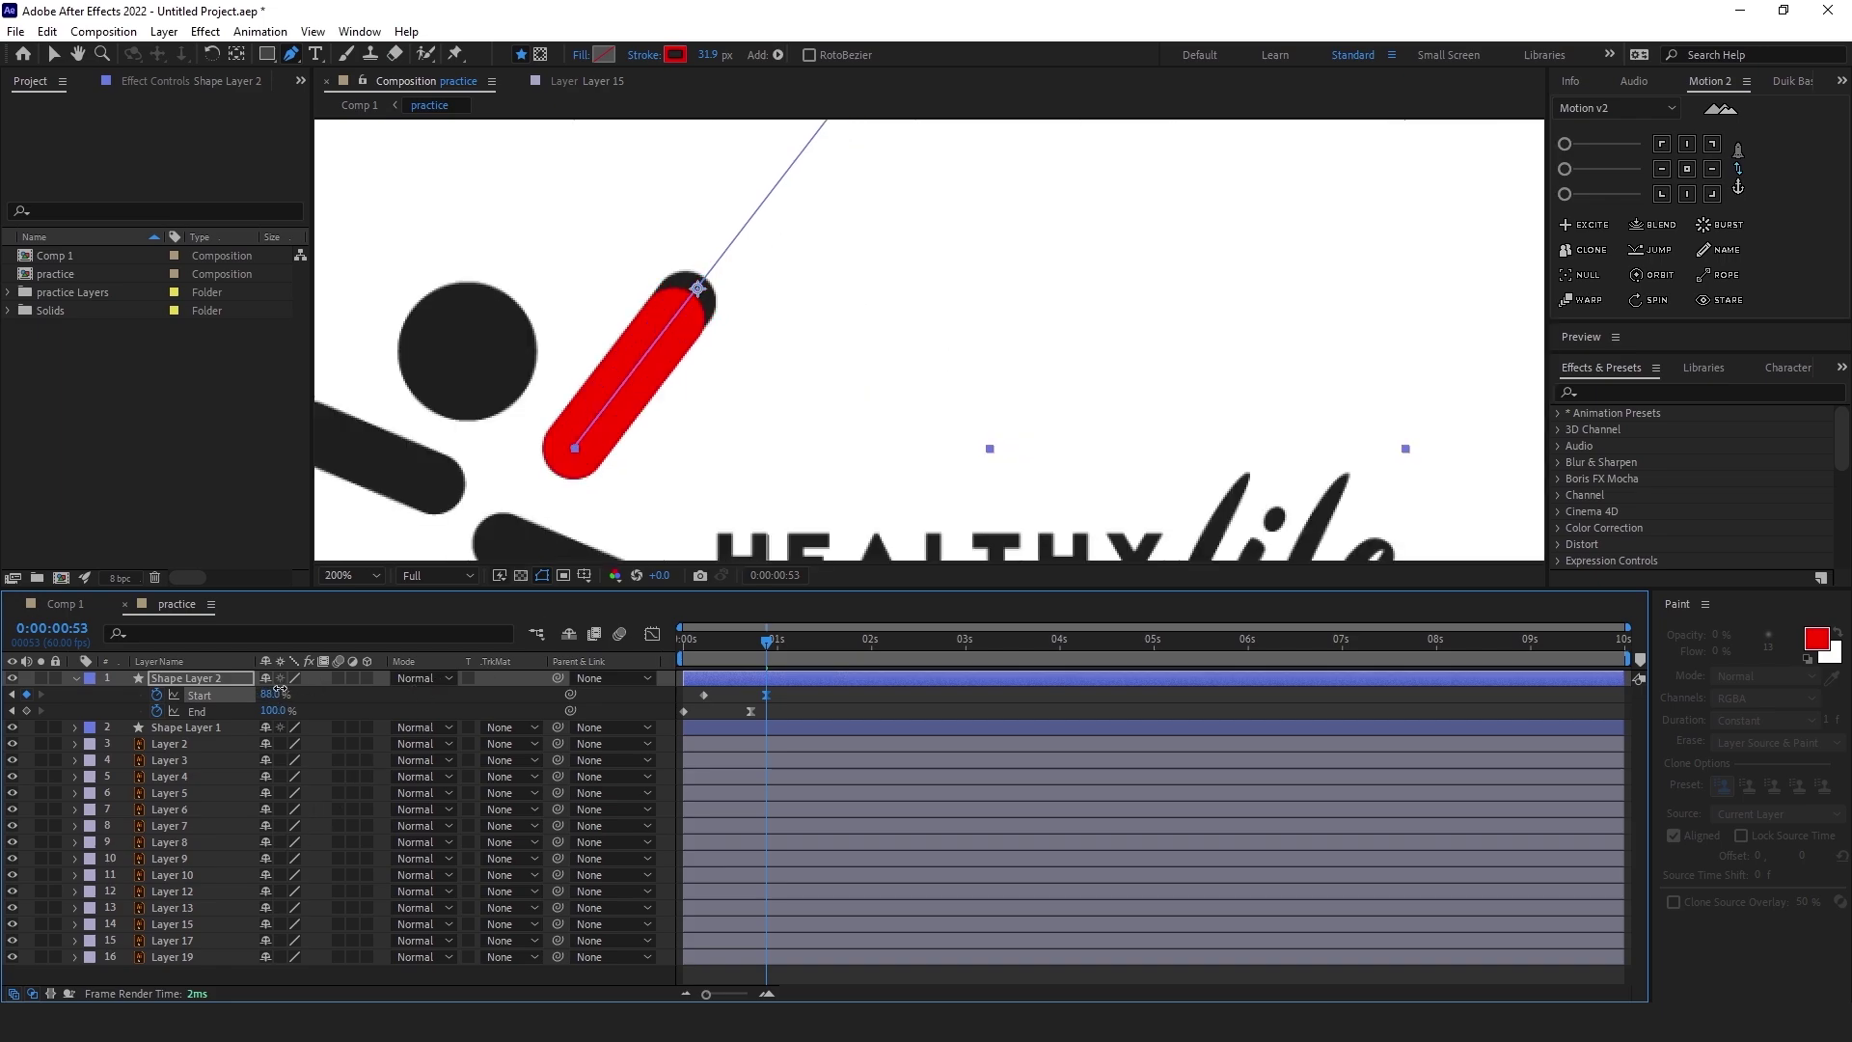
pyautogui.click(281, 710)
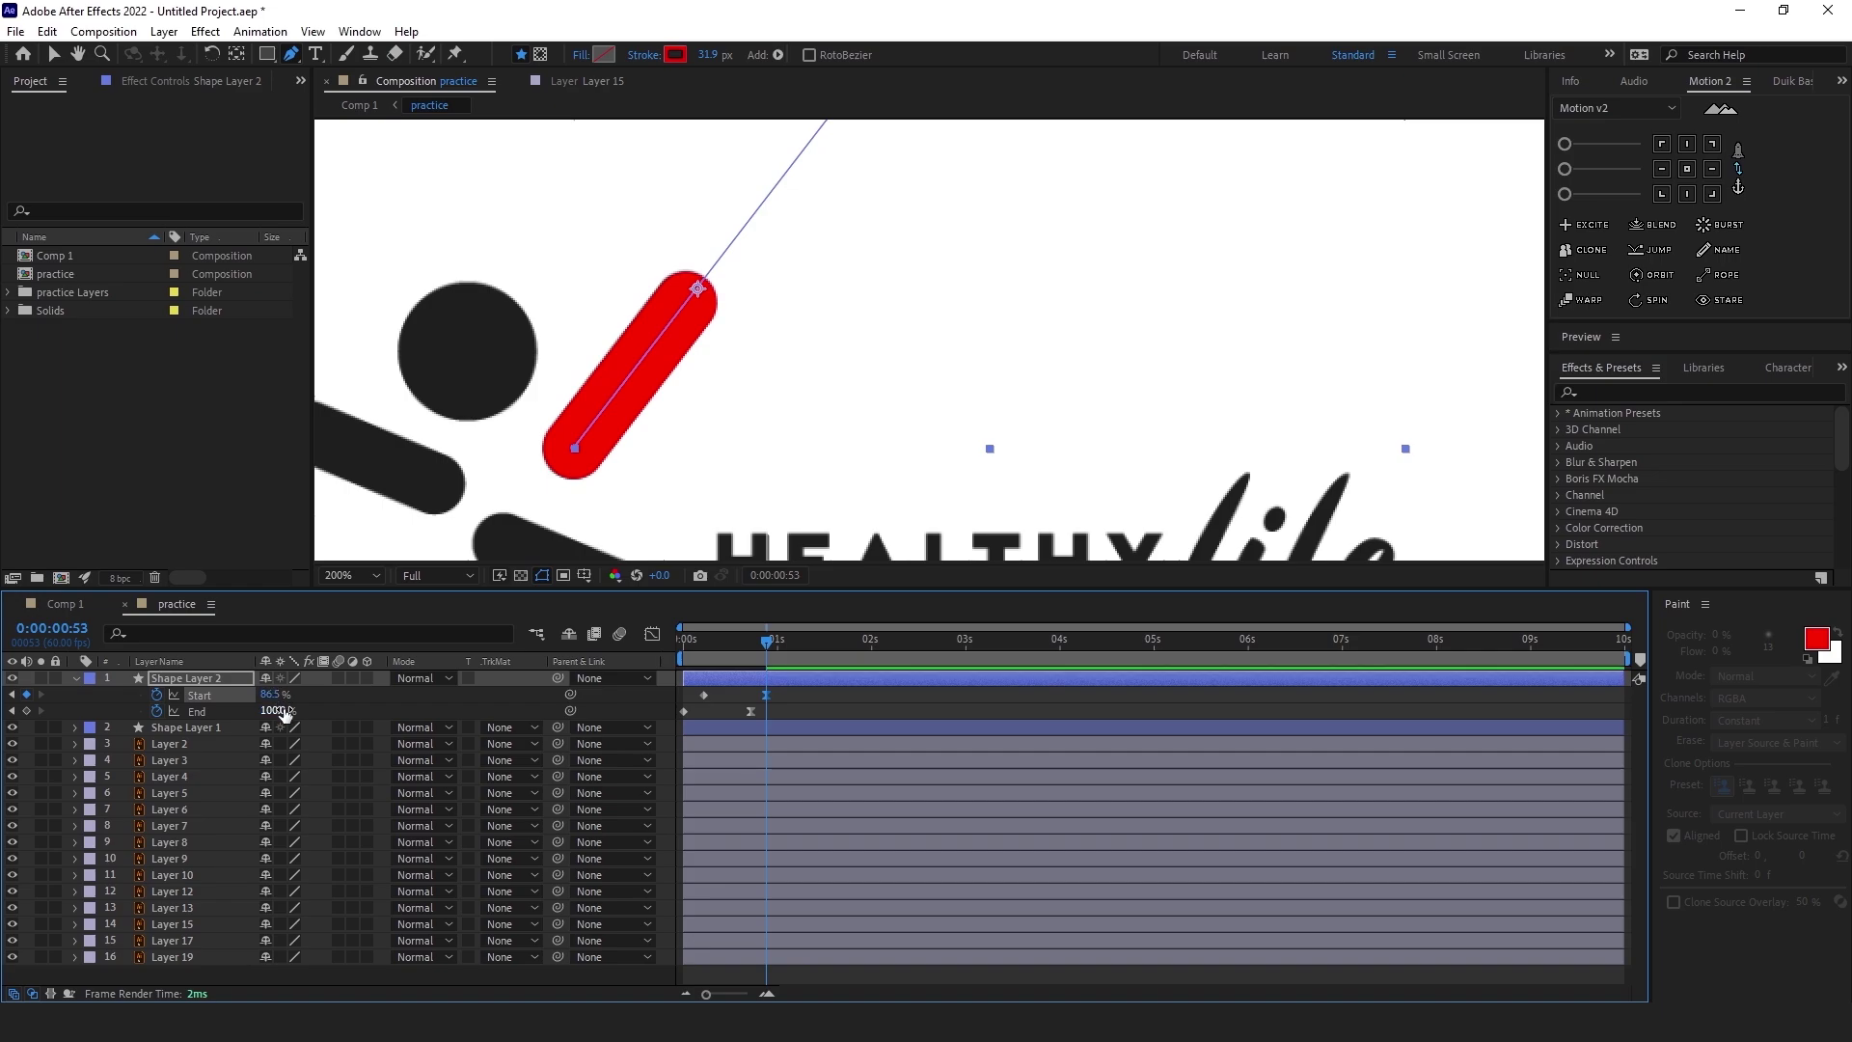
pyautogui.press('Return')
# Fine-tune Shape Layer 2's rotation to 179.9° and preview the arm drawing on from the start
pyautogui.hotkey('shift', 'r')
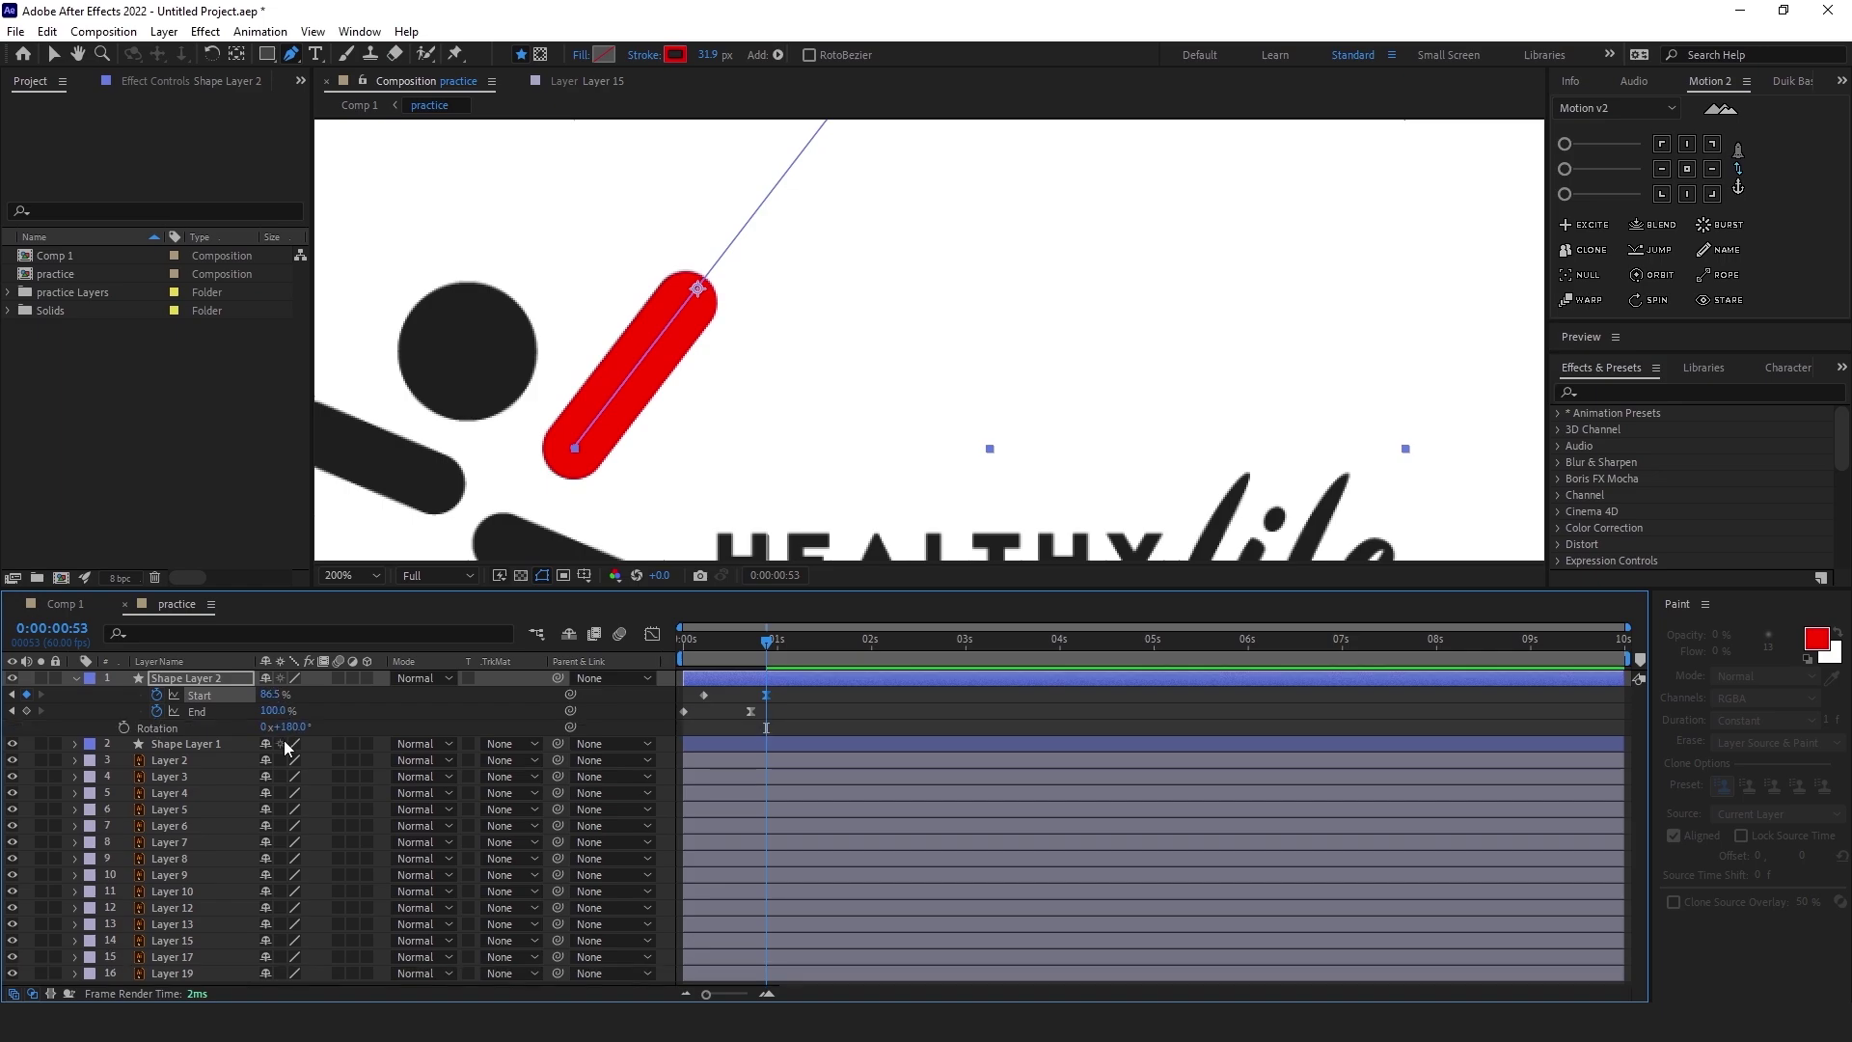
pyautogui.moveTo(297, 728); pyautogui.dragTo(301, 735)
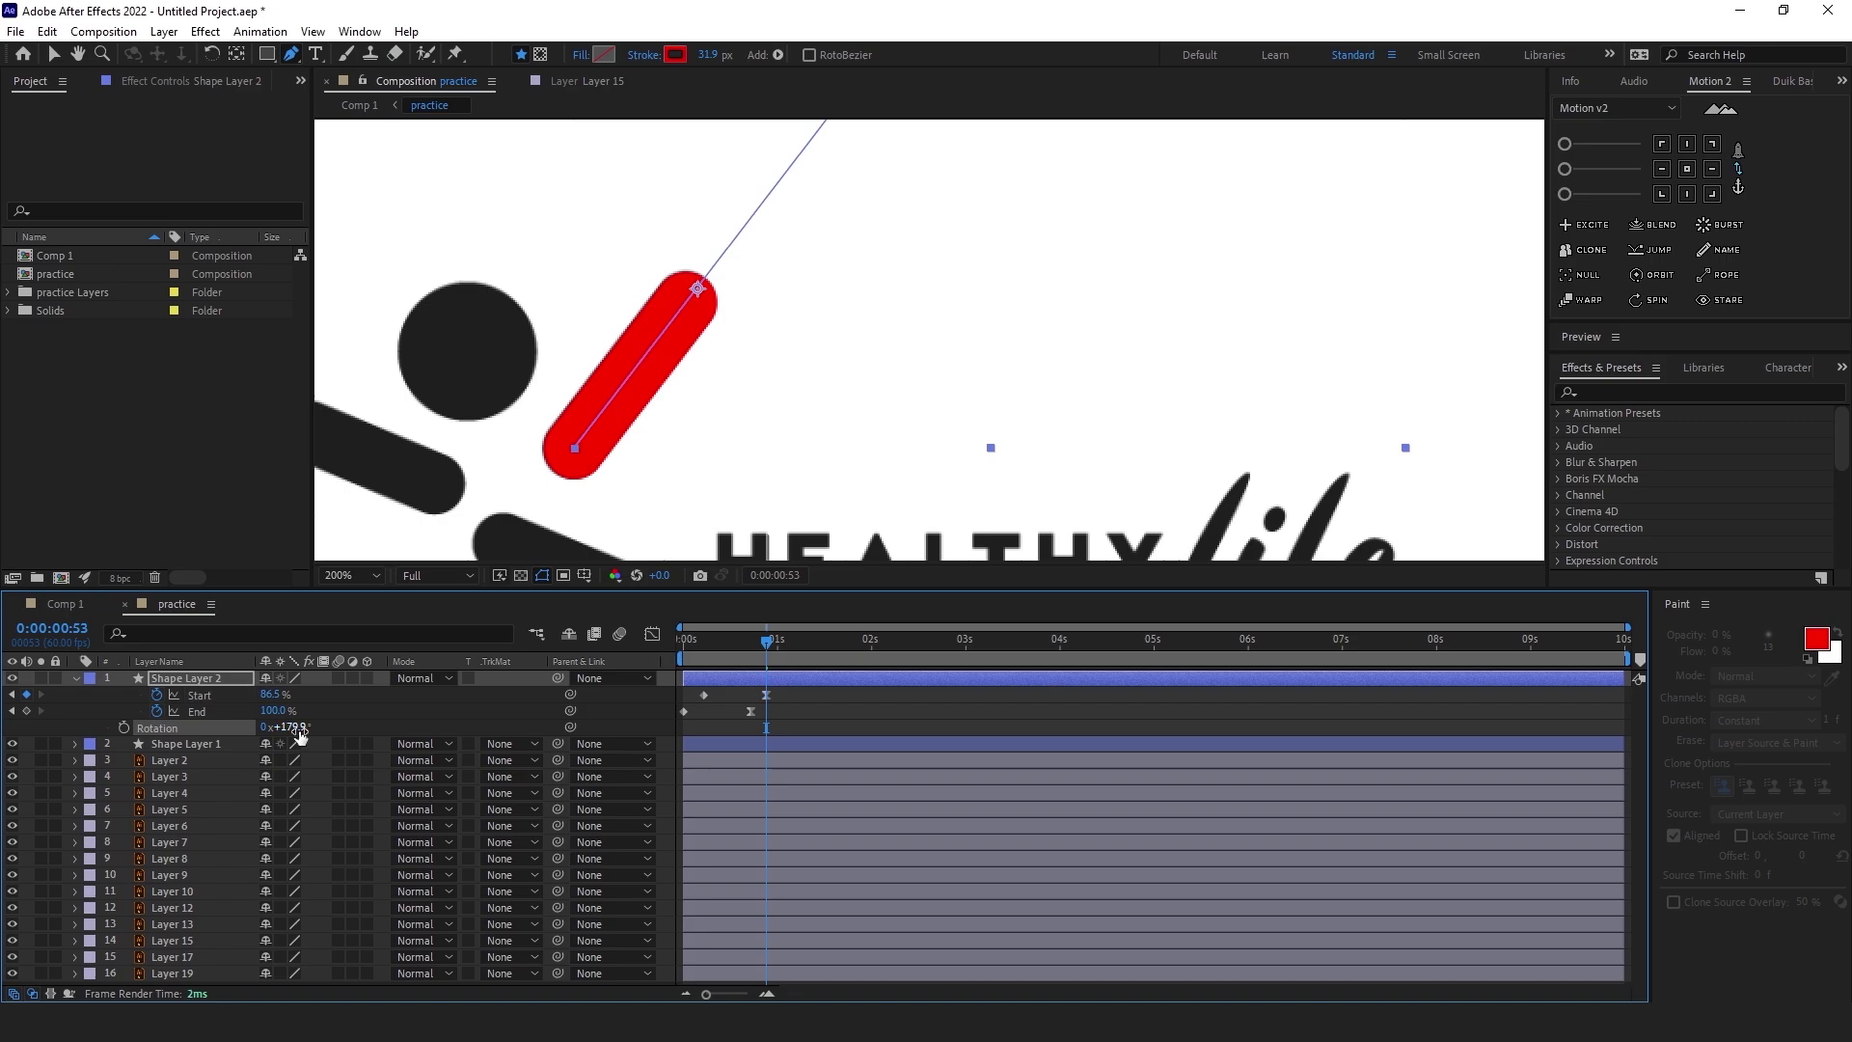
pyautogui.press(',')
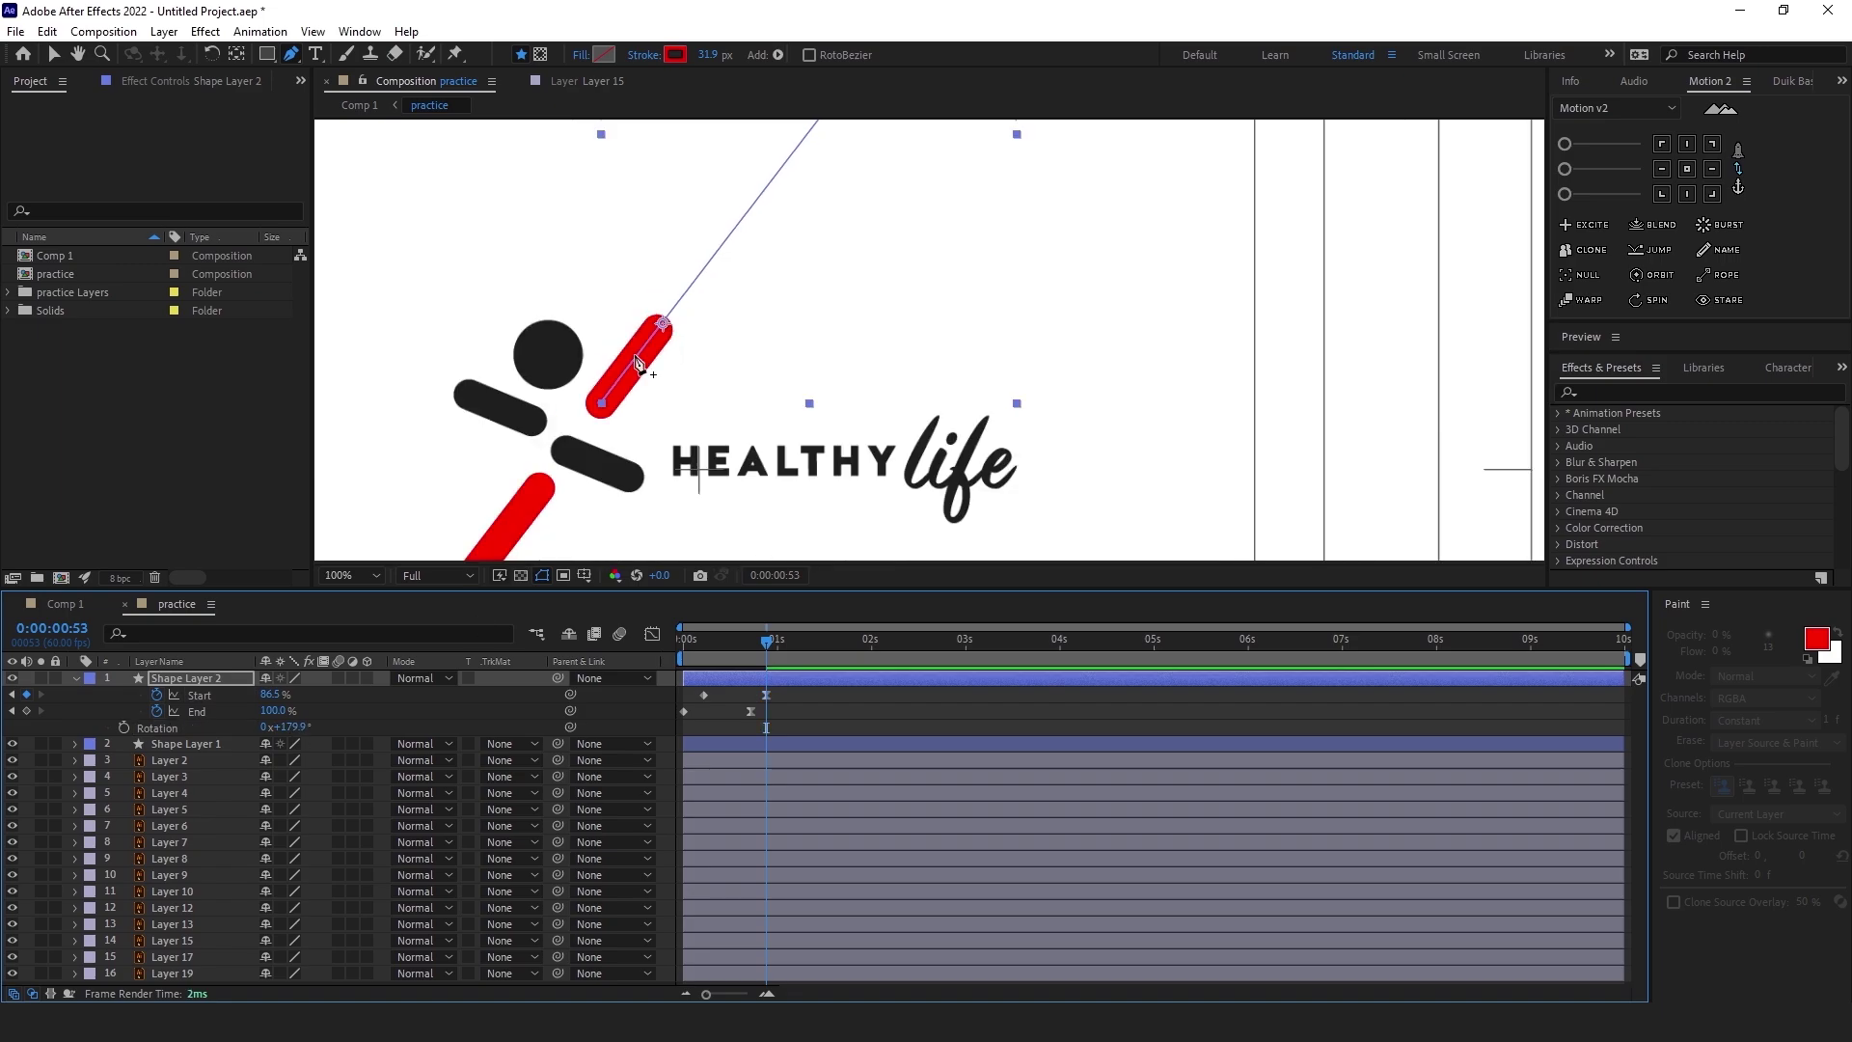
pyautogui.press(',')
pyautogui.moveTo(737, 638)
pyautogui.mouseDown()
pyautogui.moveTo(712, 644)
pyautogui.moveTo(763, 678)
pyautogui.mouseUp()
pyautogui.press('space')
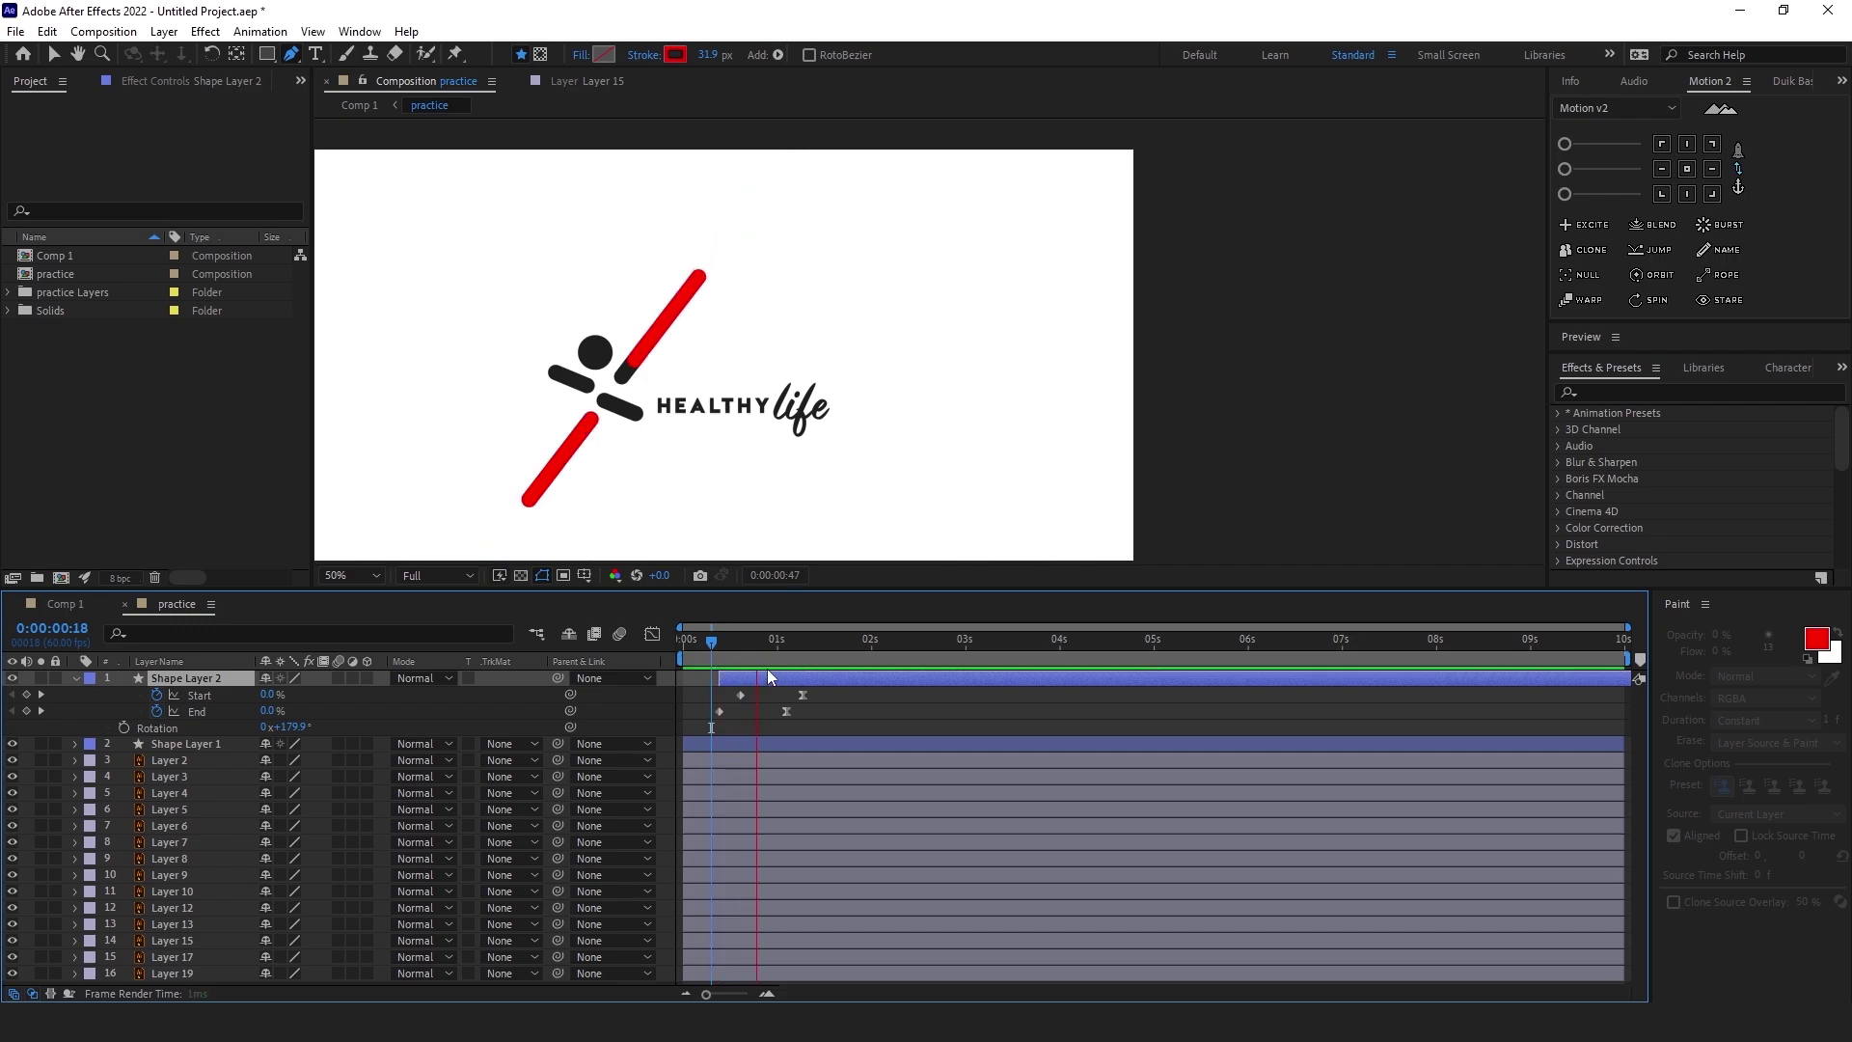
pyautogui.press('space')
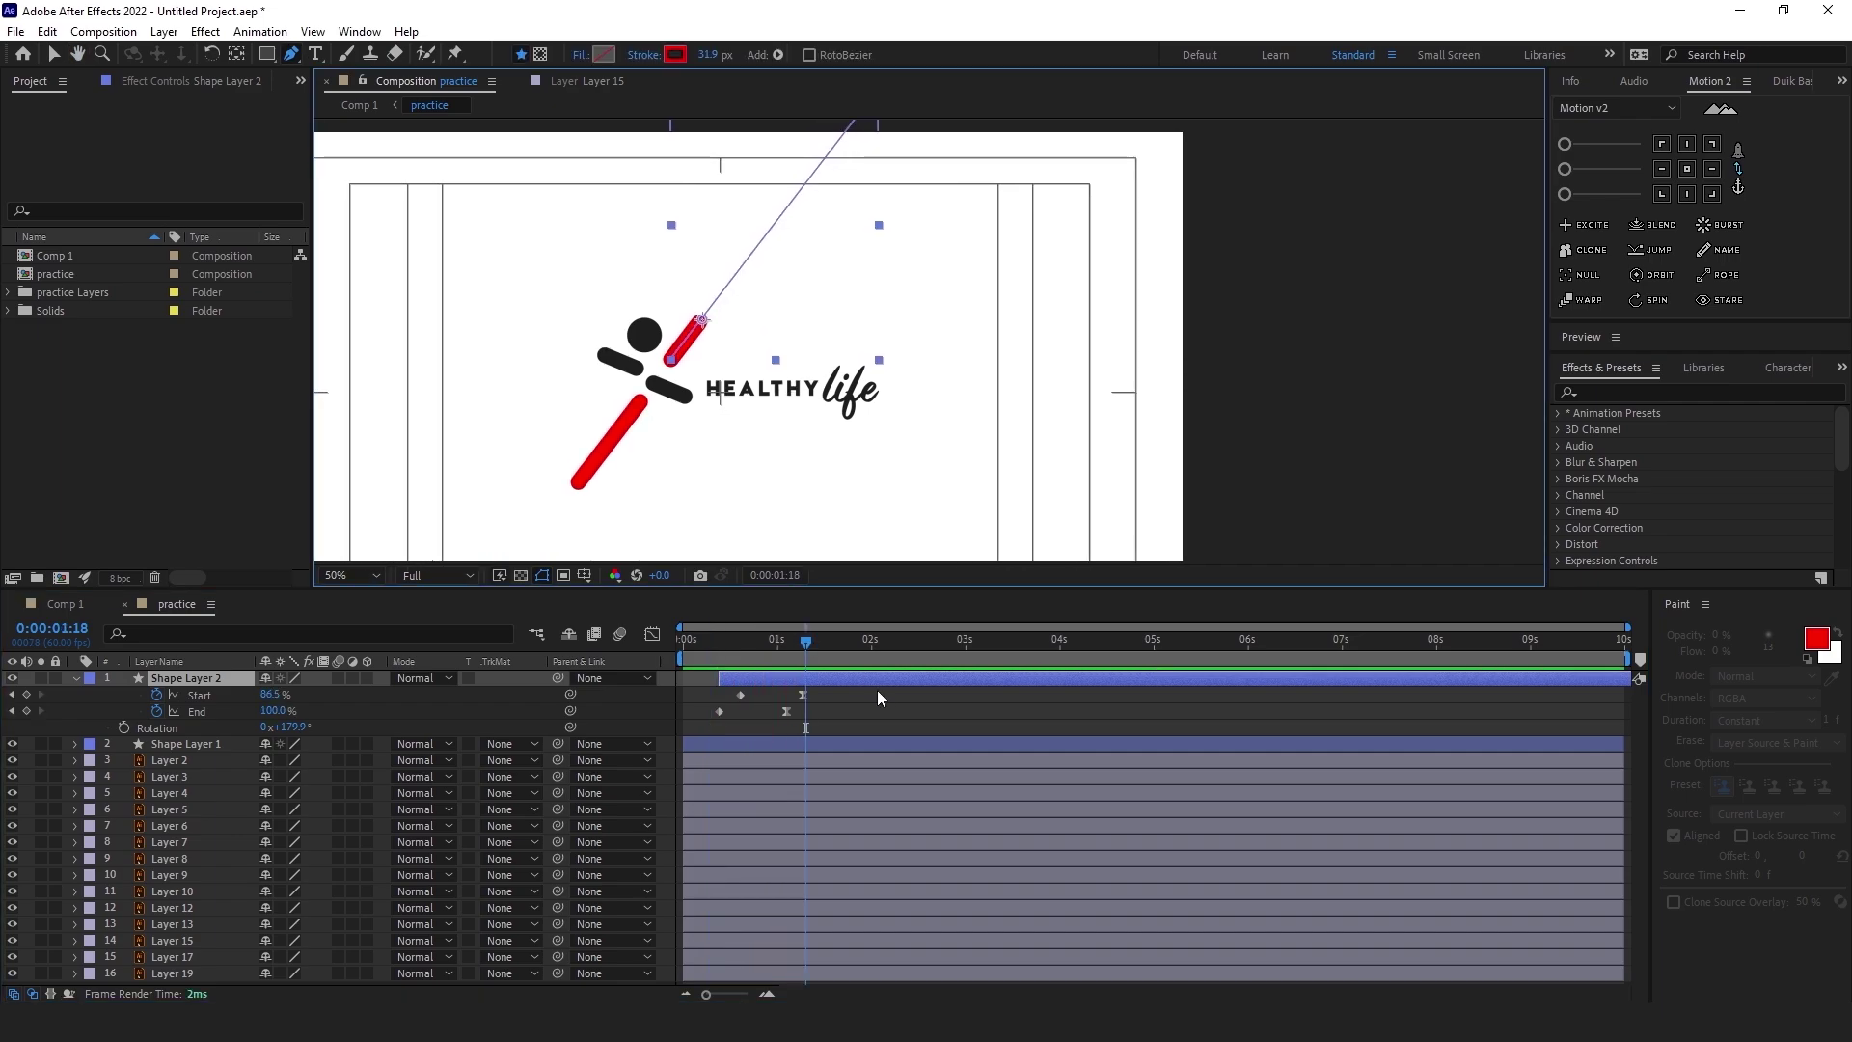
# Duplicate Shape Layer 2, nudge the copy down-left, and rotate it to 75.1°
pyautogui.click(882, 702)
pyautogui.click(792, 683)
pyautogui.hotkey('ctrl', 'd')
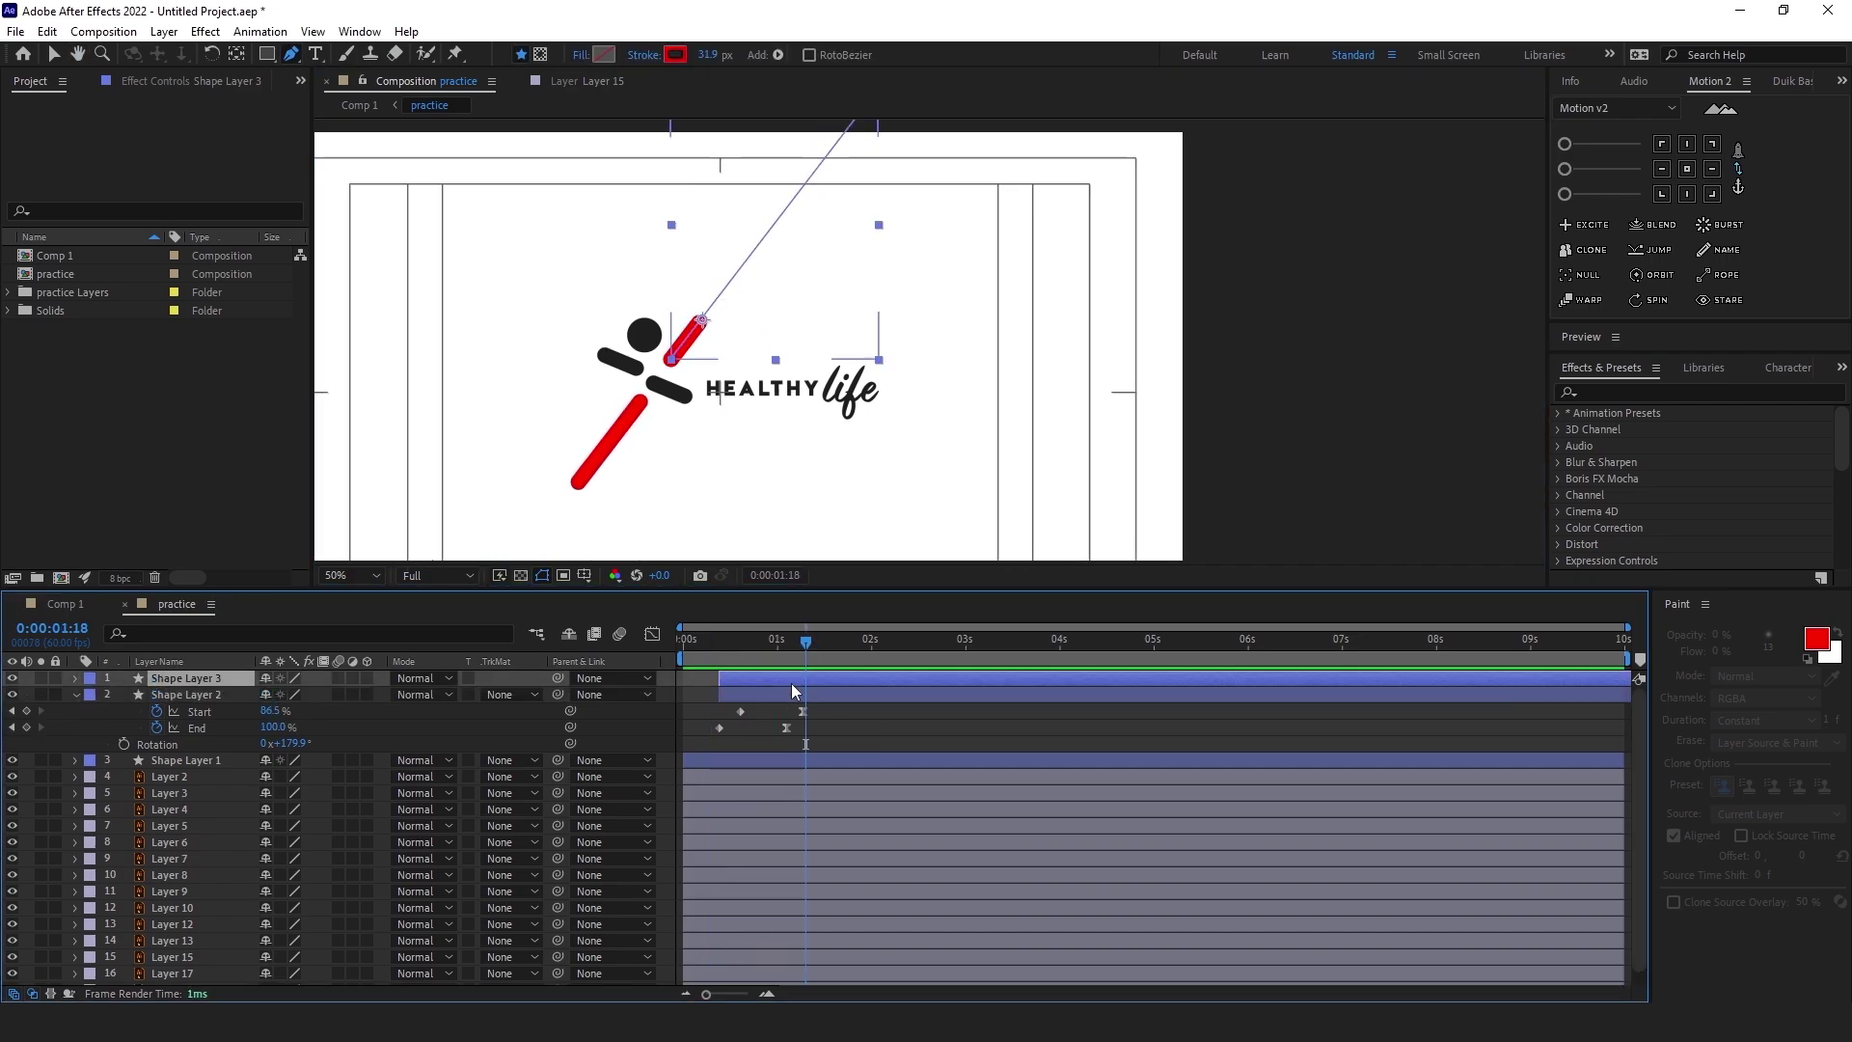
pyautogui.press('r')
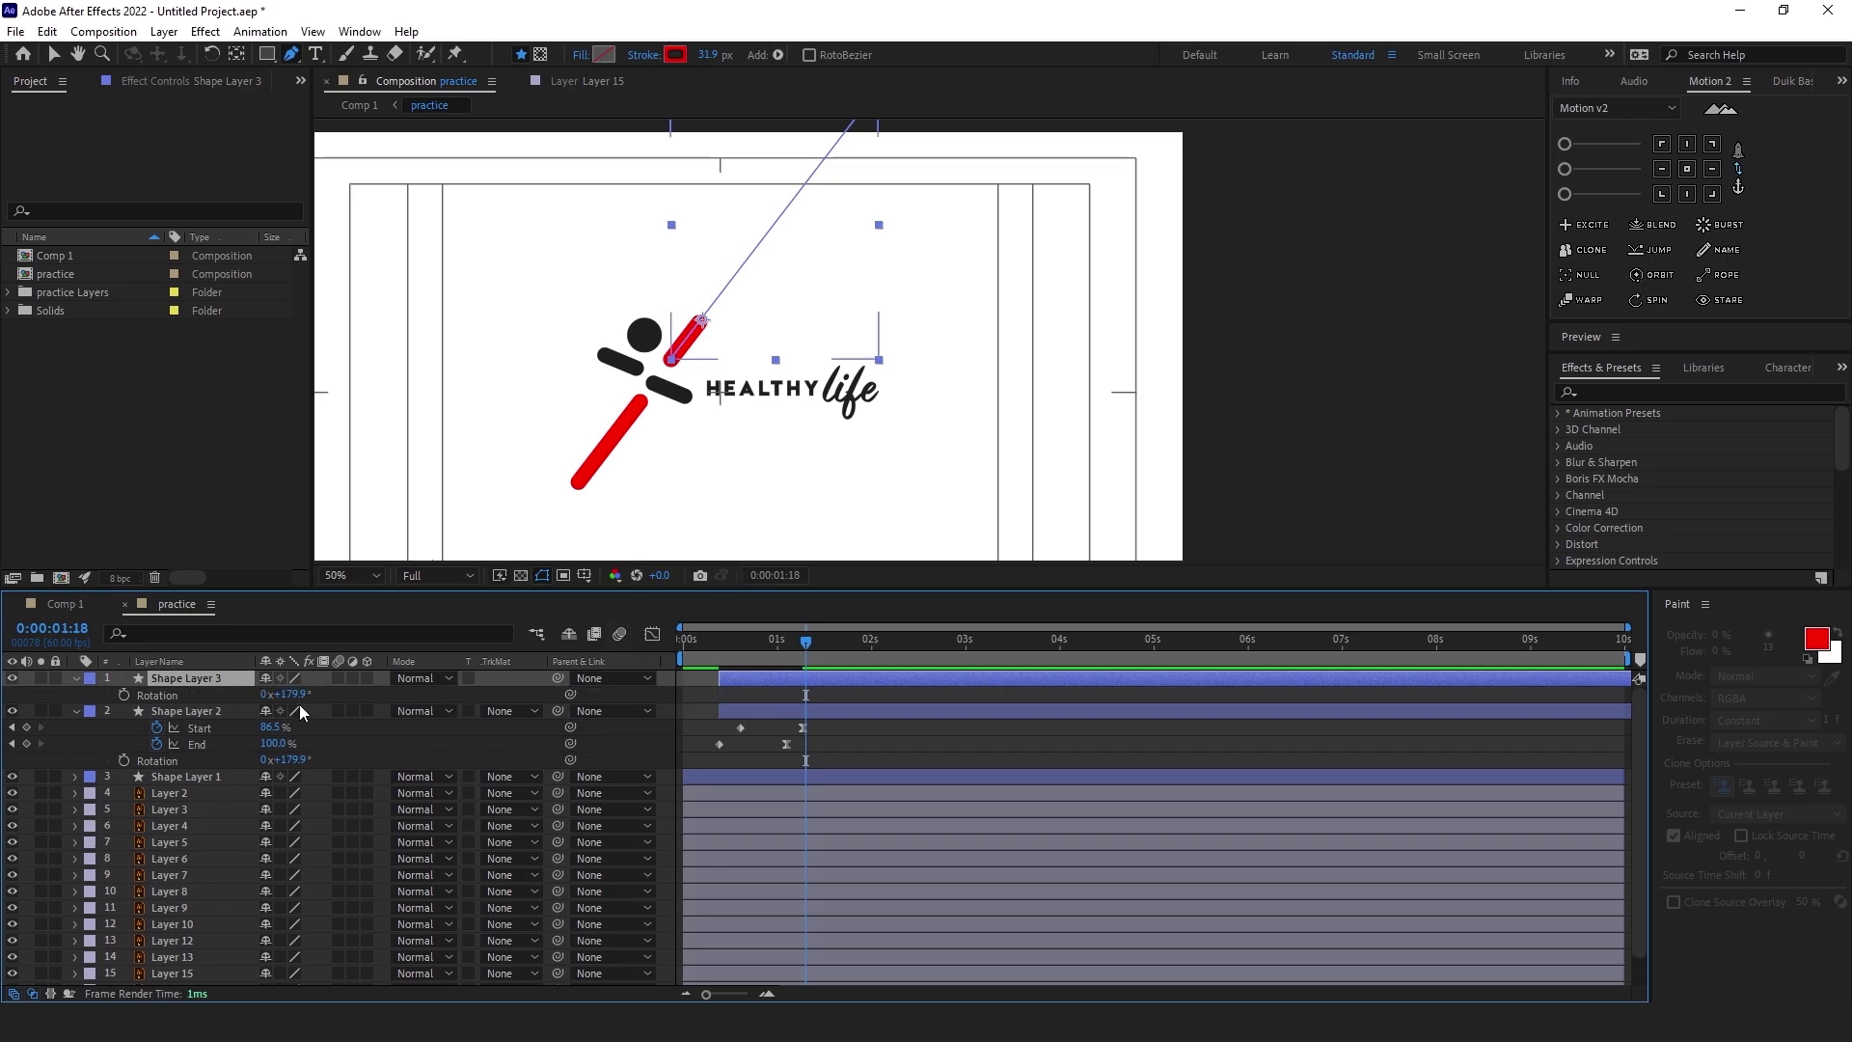
pyautogui.moveTo(290, 695); pyautogui.dragTo(195, 687)
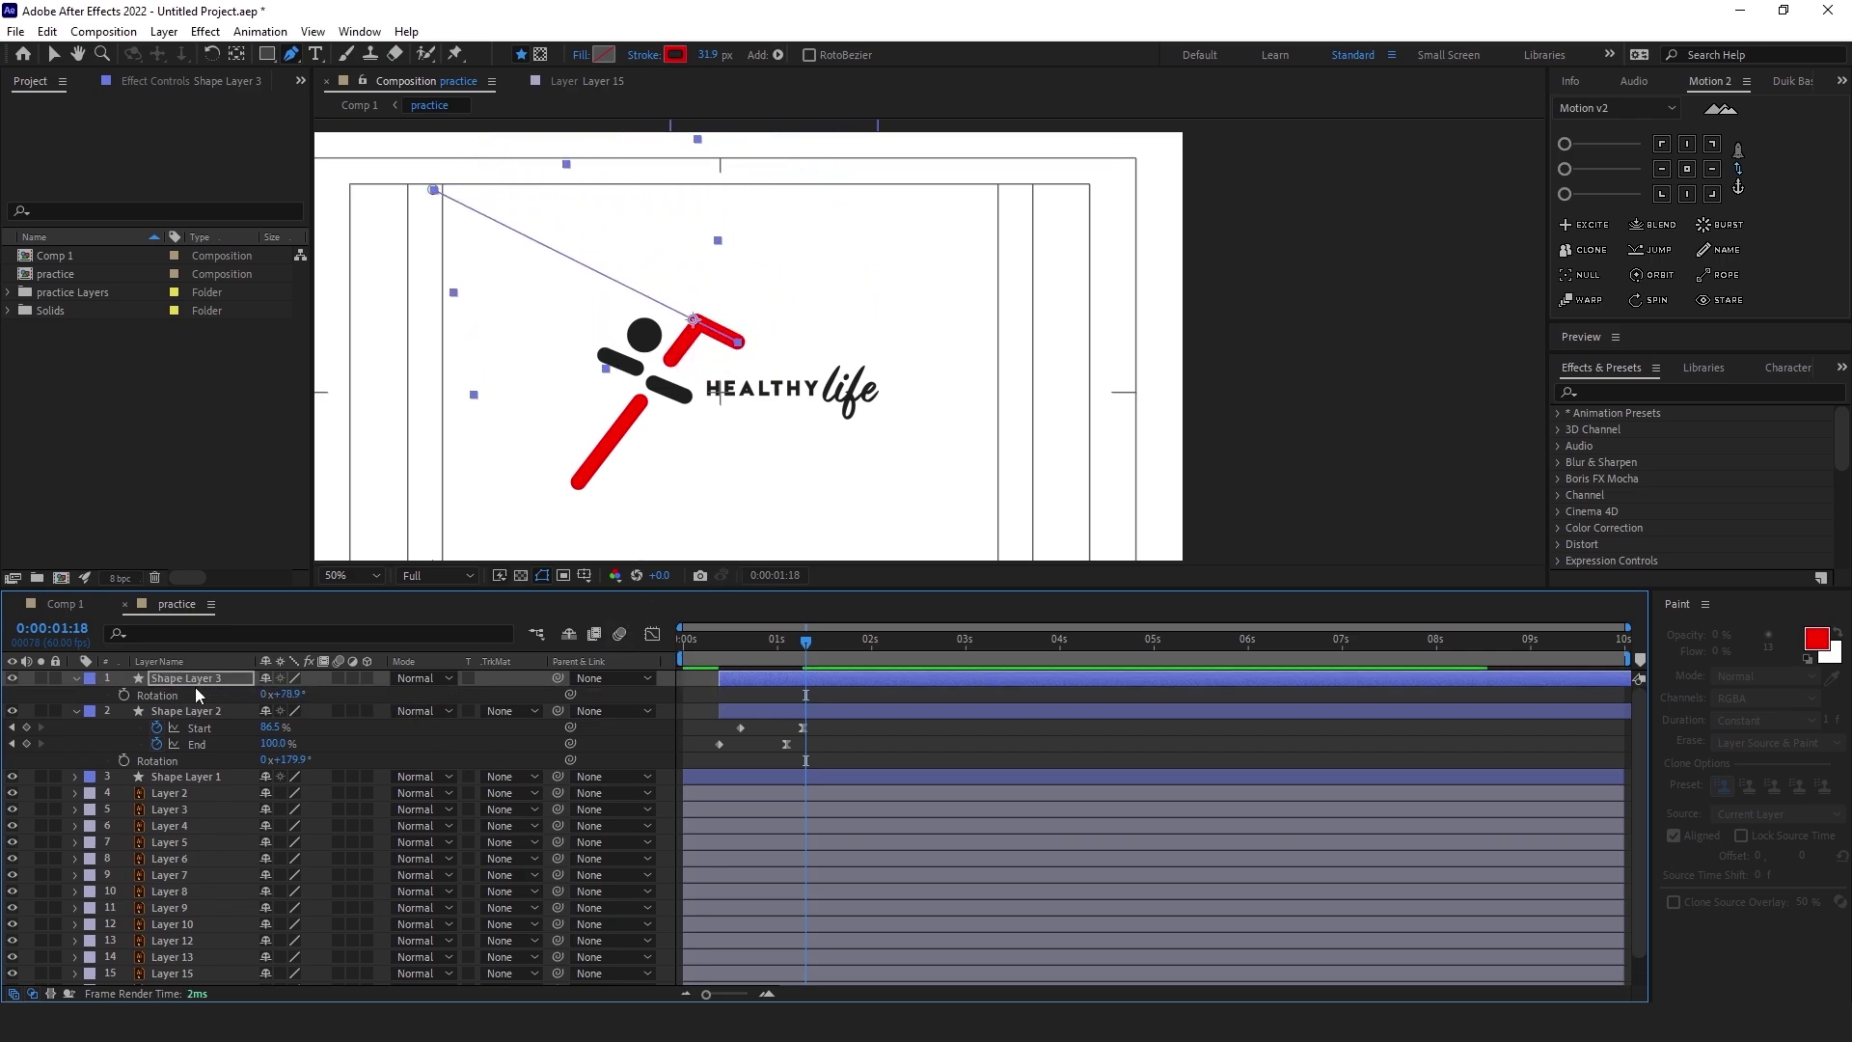
pyautogui.hotkey('shift', 'Left')
pyautogui.hotkey('shift', 'Left')
pyautogui.hotkey('shift', 'Left')
pyautogui.hotkey('shift', 'Down')
pyautogui.hotkey('shift', 'Down')
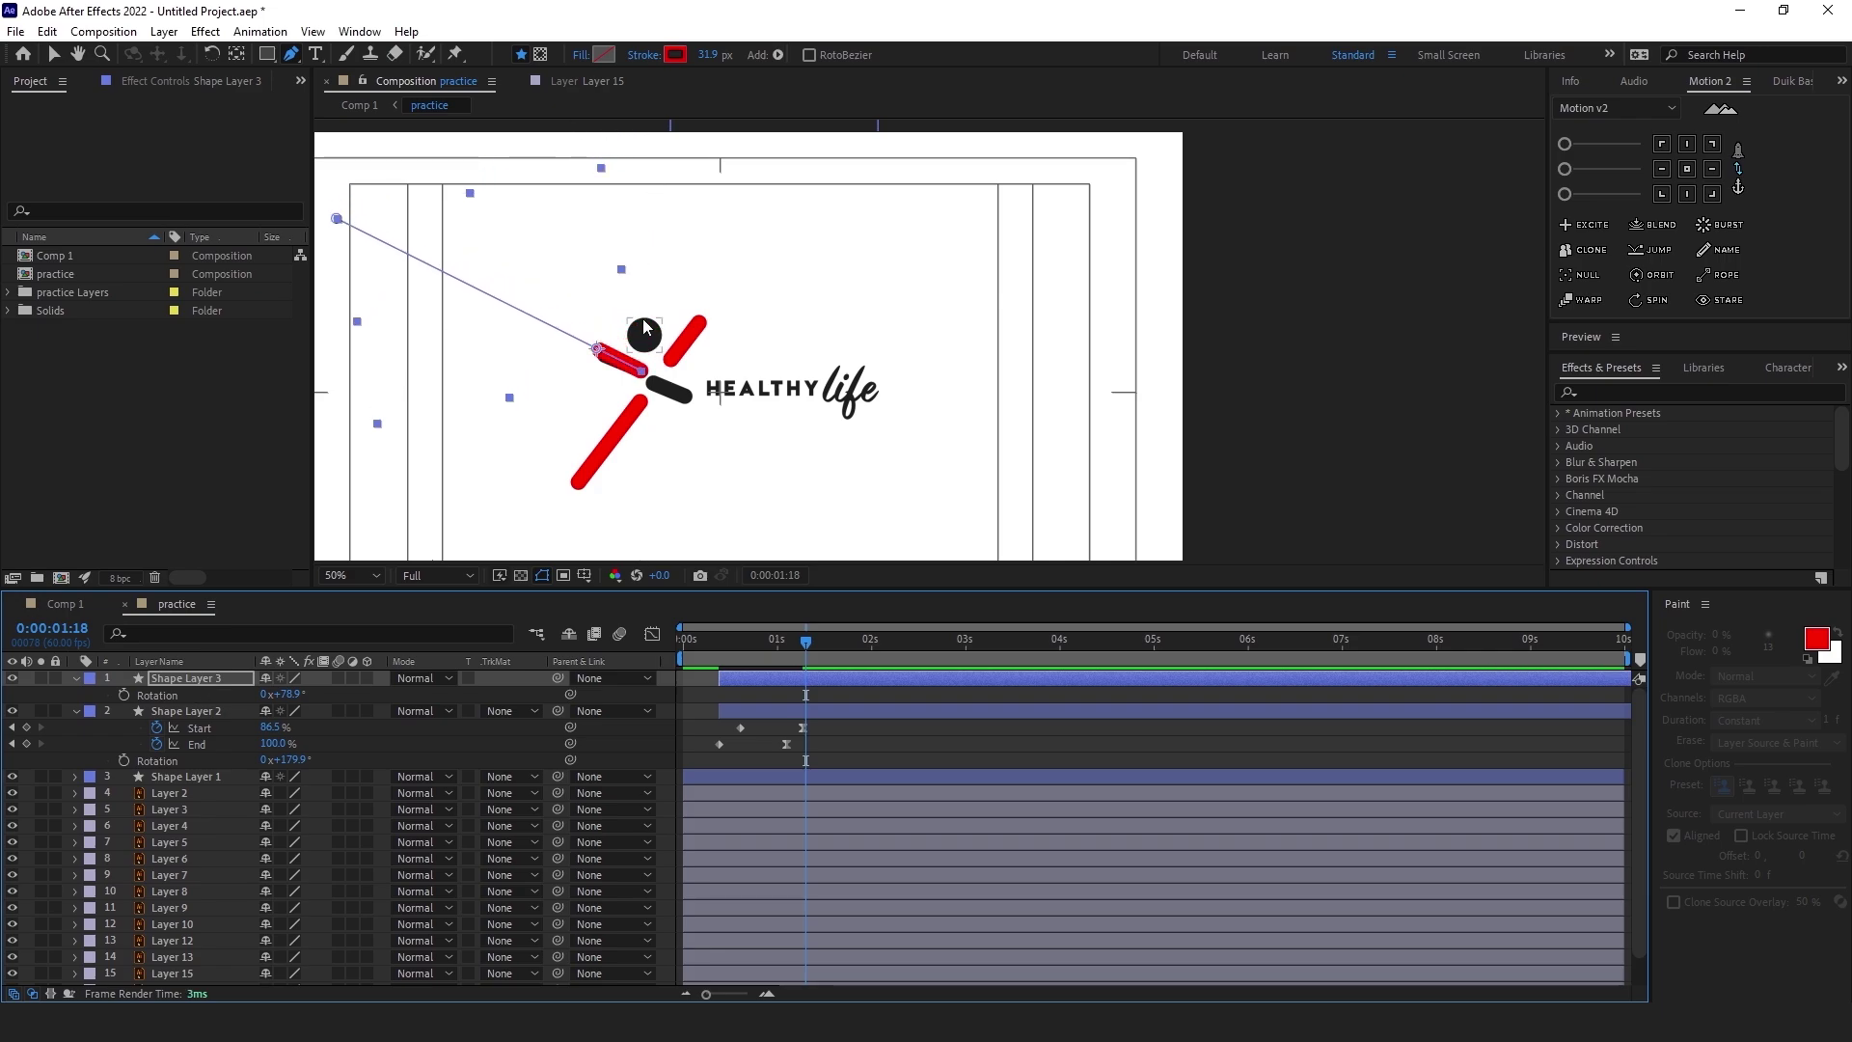
pyautogui.scroll(2, 644, 328)
pyautogui.scroll(1, 613, 298)
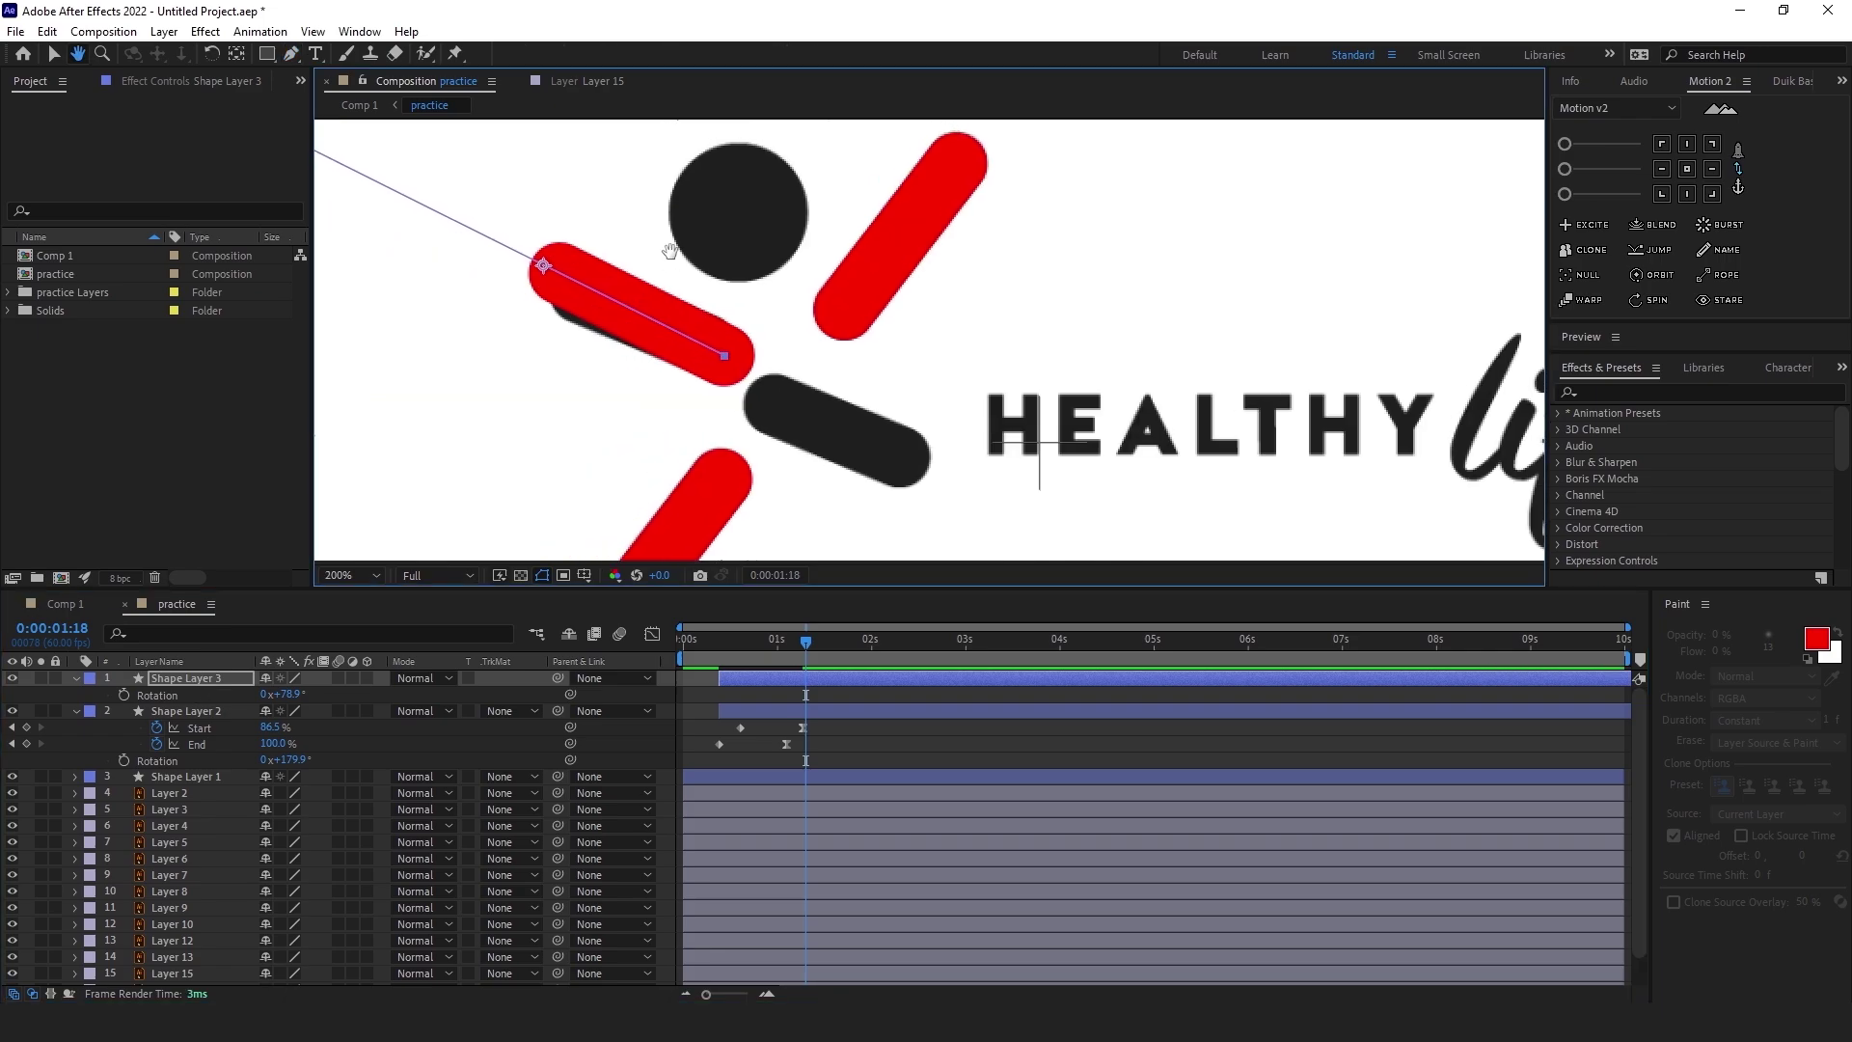
pyautogui.moveTo(299, 697); pyautogui.dragTo(268, 694)
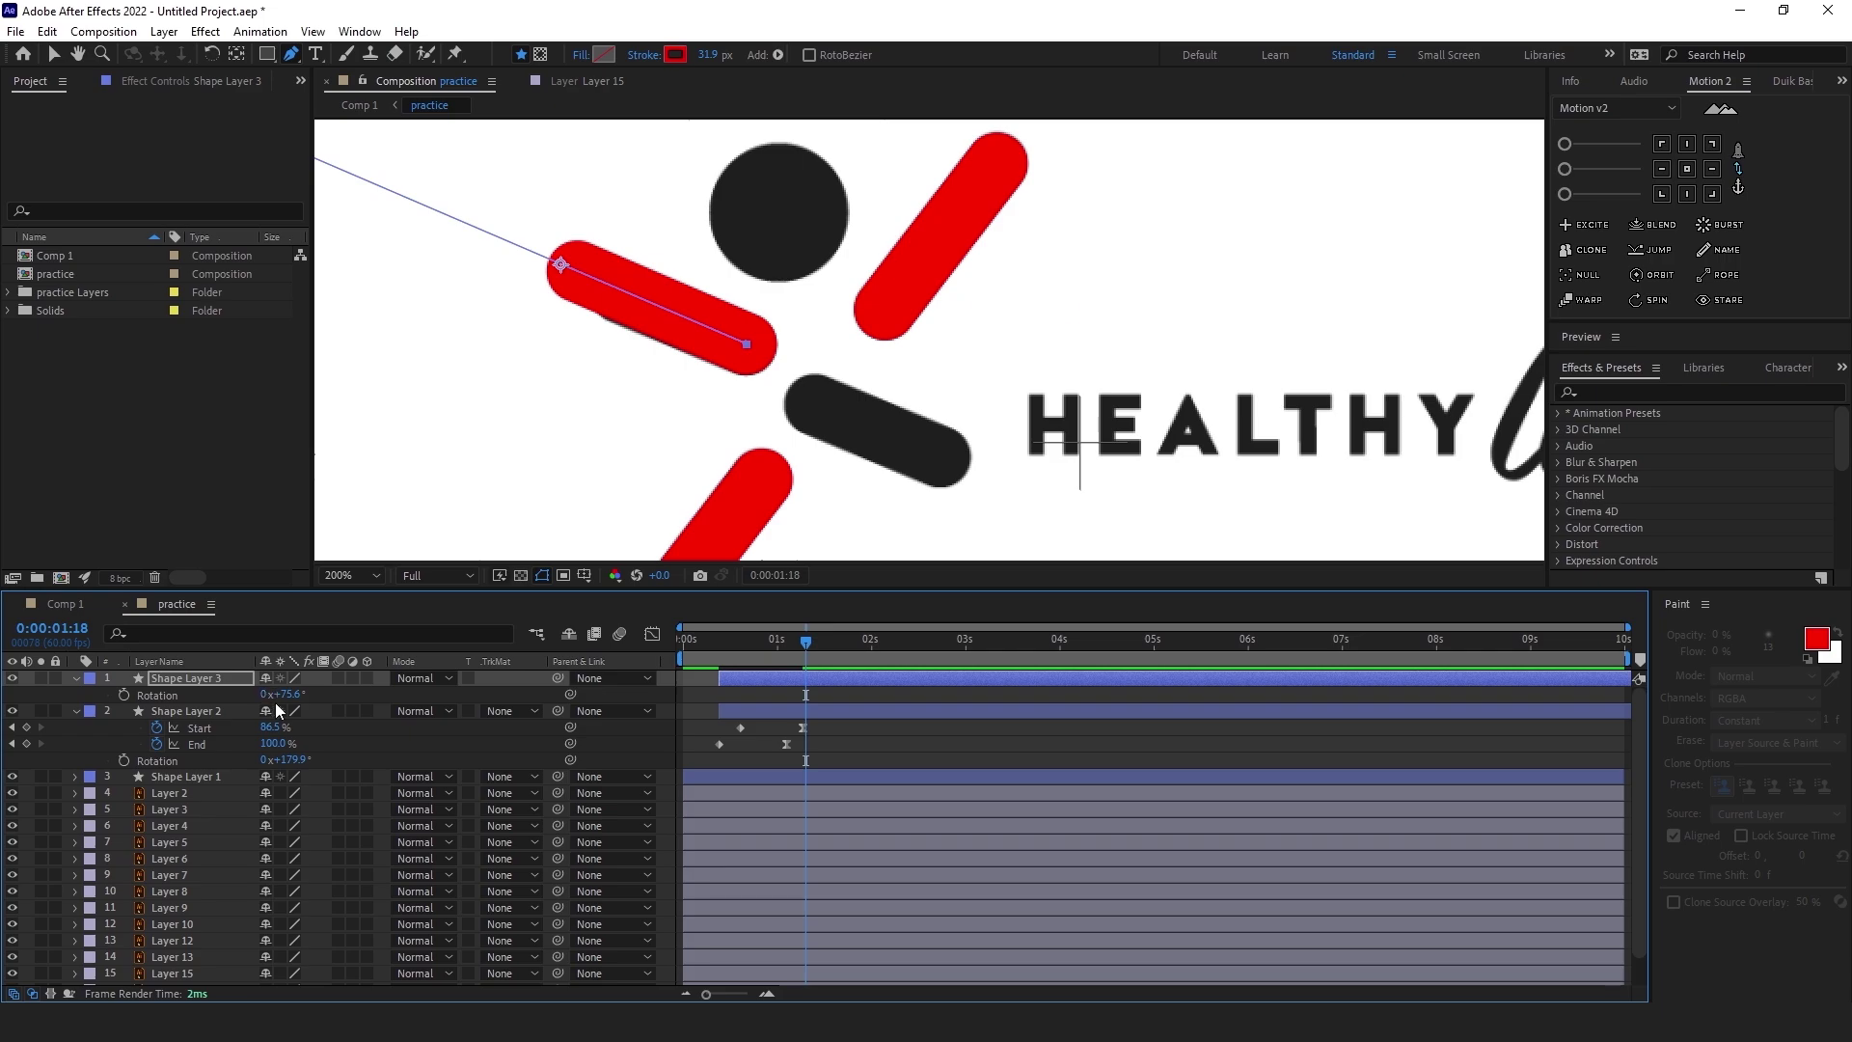
pyautogui.moveTo(299, 694); pyautogui.dragTo(286, 693)
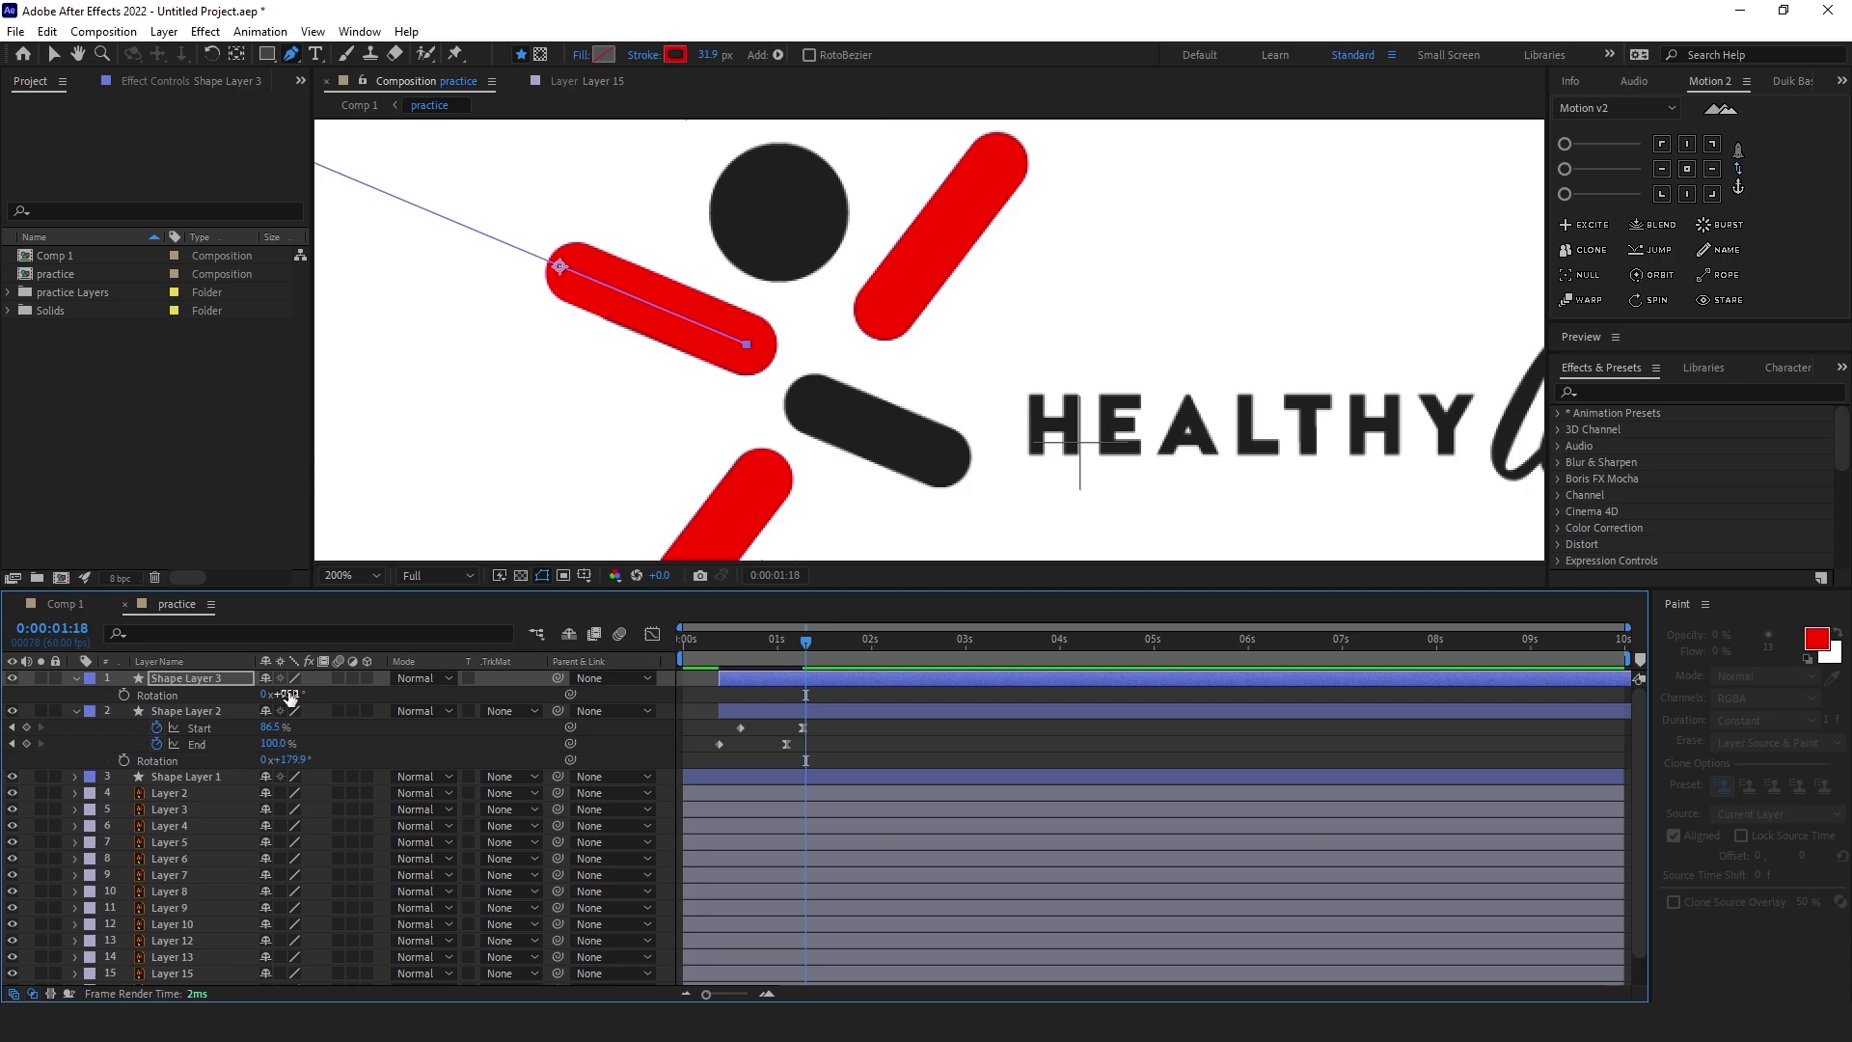
pyautogui.moveTo(289, 695); pyautogui.dragTo(619, 740)
# Paste the draw-on keyframes into Shape Layer 3, set Start to 90.2%, and duplicate it
pyautogui.hotkey('ctrl', 'v')
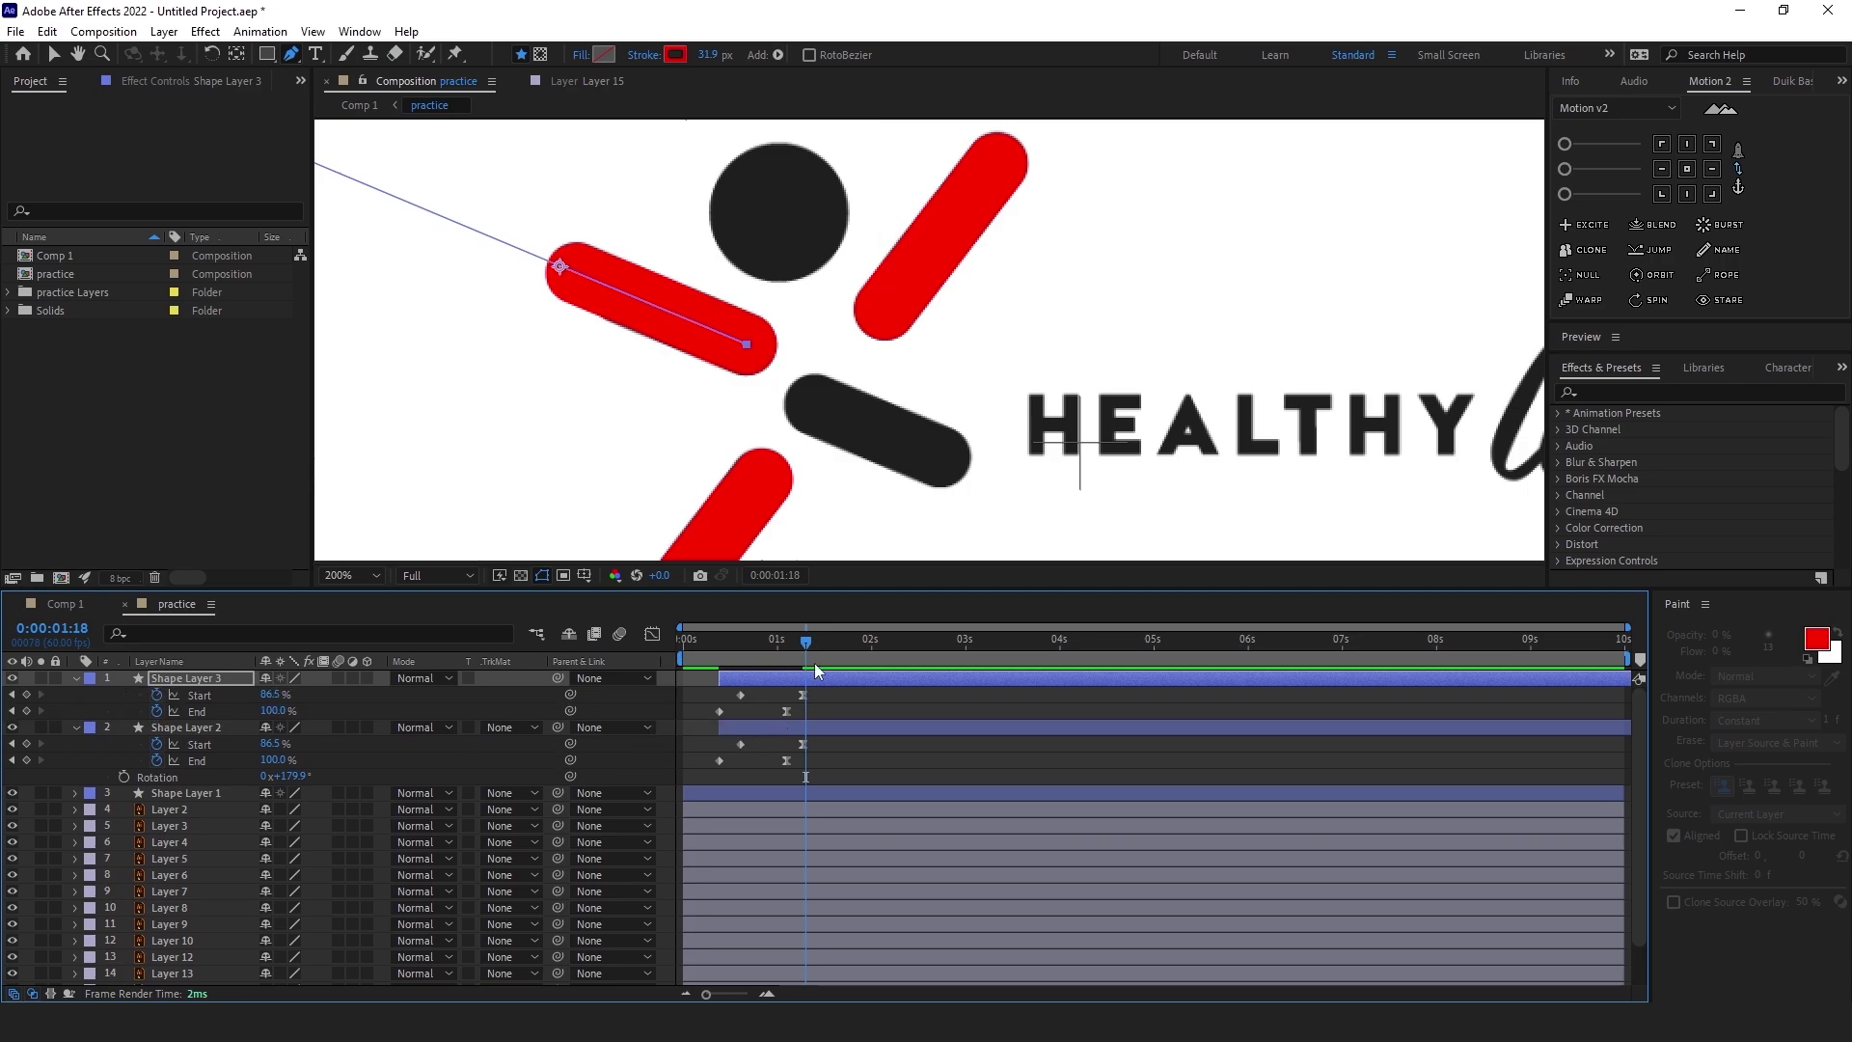
pyautogui.moveTo(808, 650); pyautogui.dragTo(804, 649)
pyautogui.click(275, 695)
pyautogui.click(316, 713)
pyautogui.moveTo(276, 694); pyautogui.dragTo(308, 694)
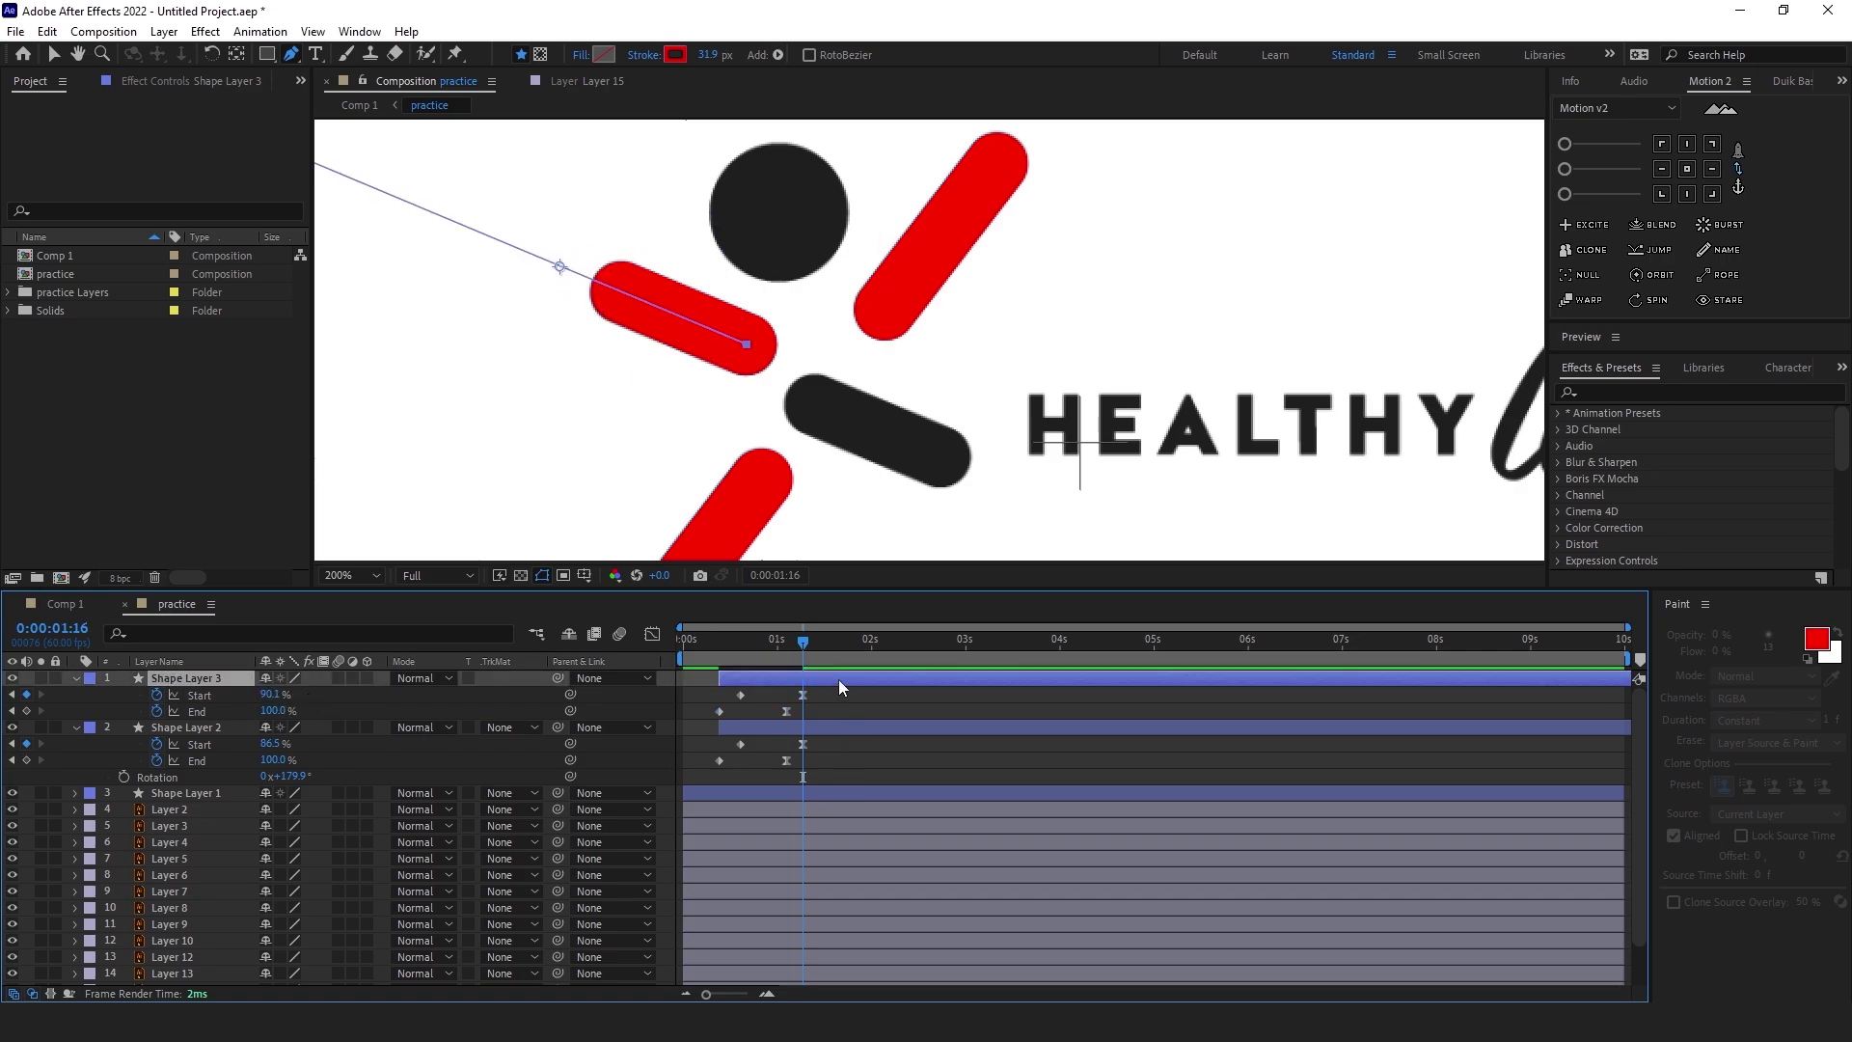
pyautogui.hotkey('ctrl', 'd')
# Rotate Shape Layer 4 to about 254.5° and reveal its keyframed Start and End
pyautogui.press('r')
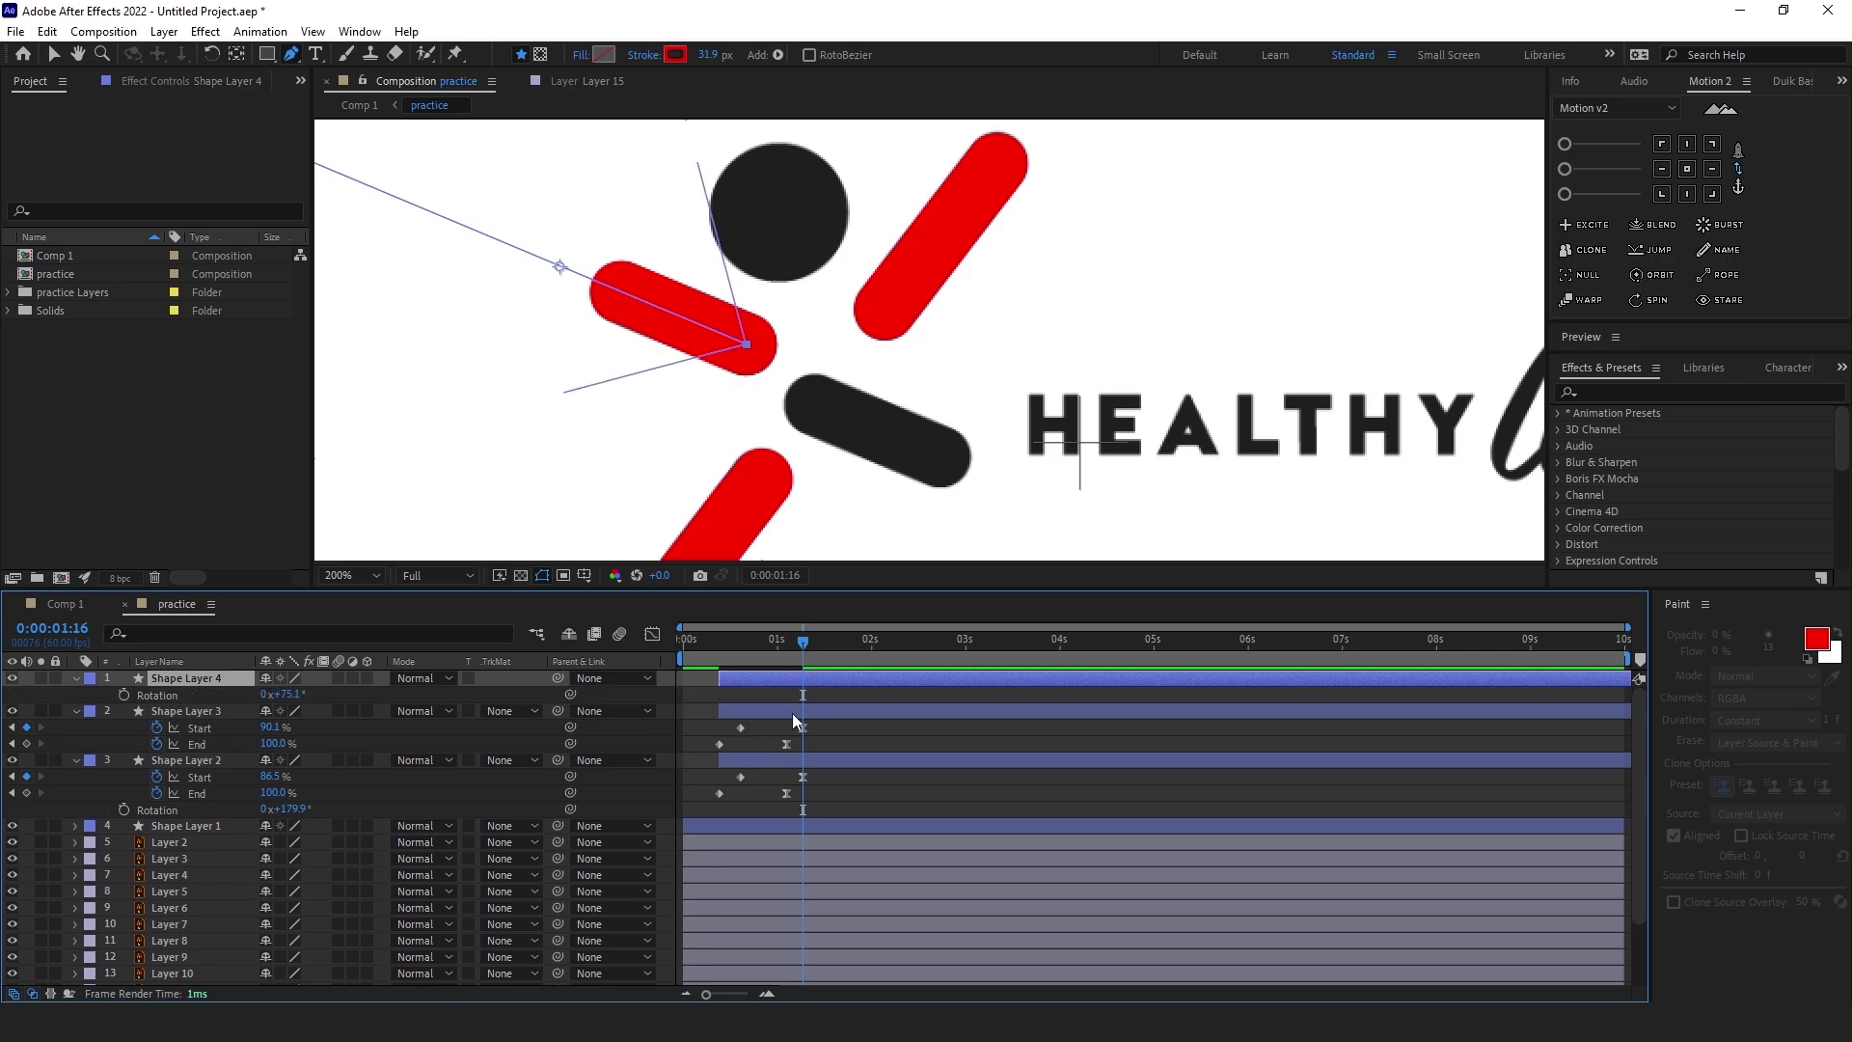
pyautogui.moveTo(290, 693)
pyautogui.mouseDown()
pyautogui.moveTo(528, 725)
pyautogui.moveTo(498, 729)
pyautogui.mouseUp()
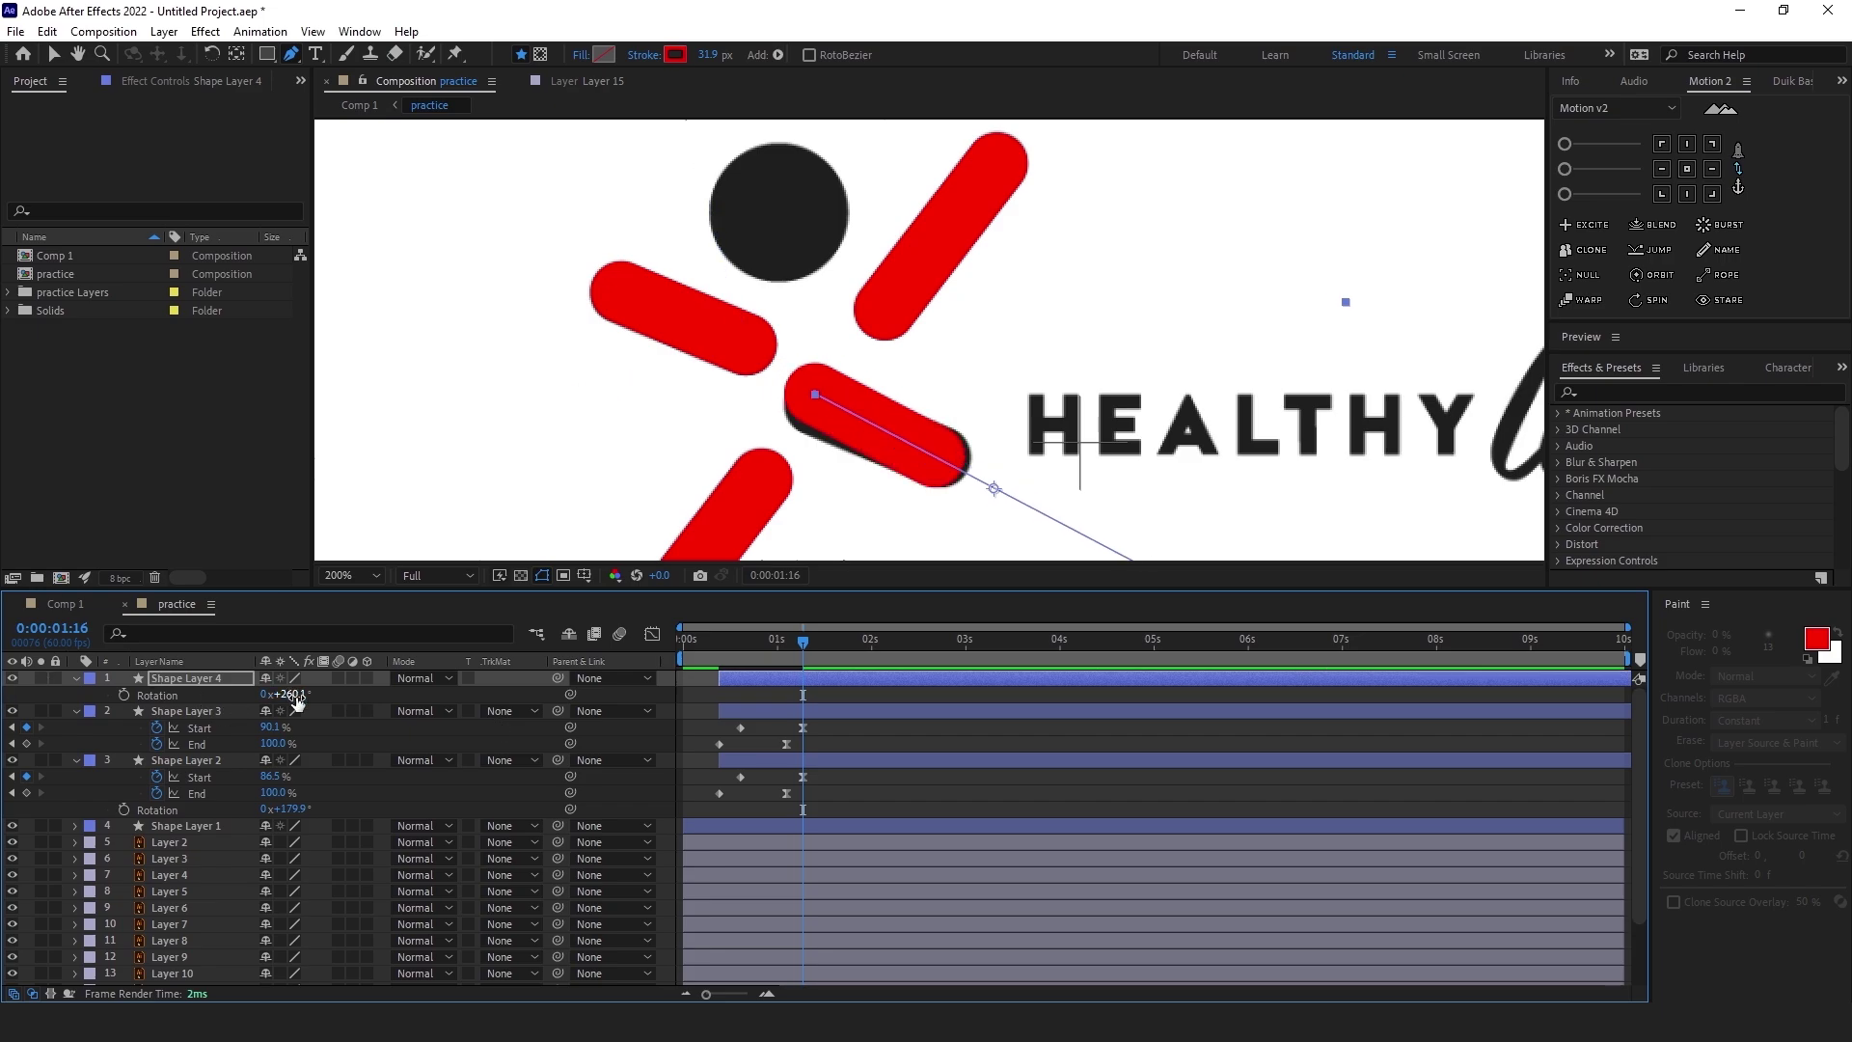
pyautogui.moveTo(289, 694); pyautogui.dragTo(247, 708)
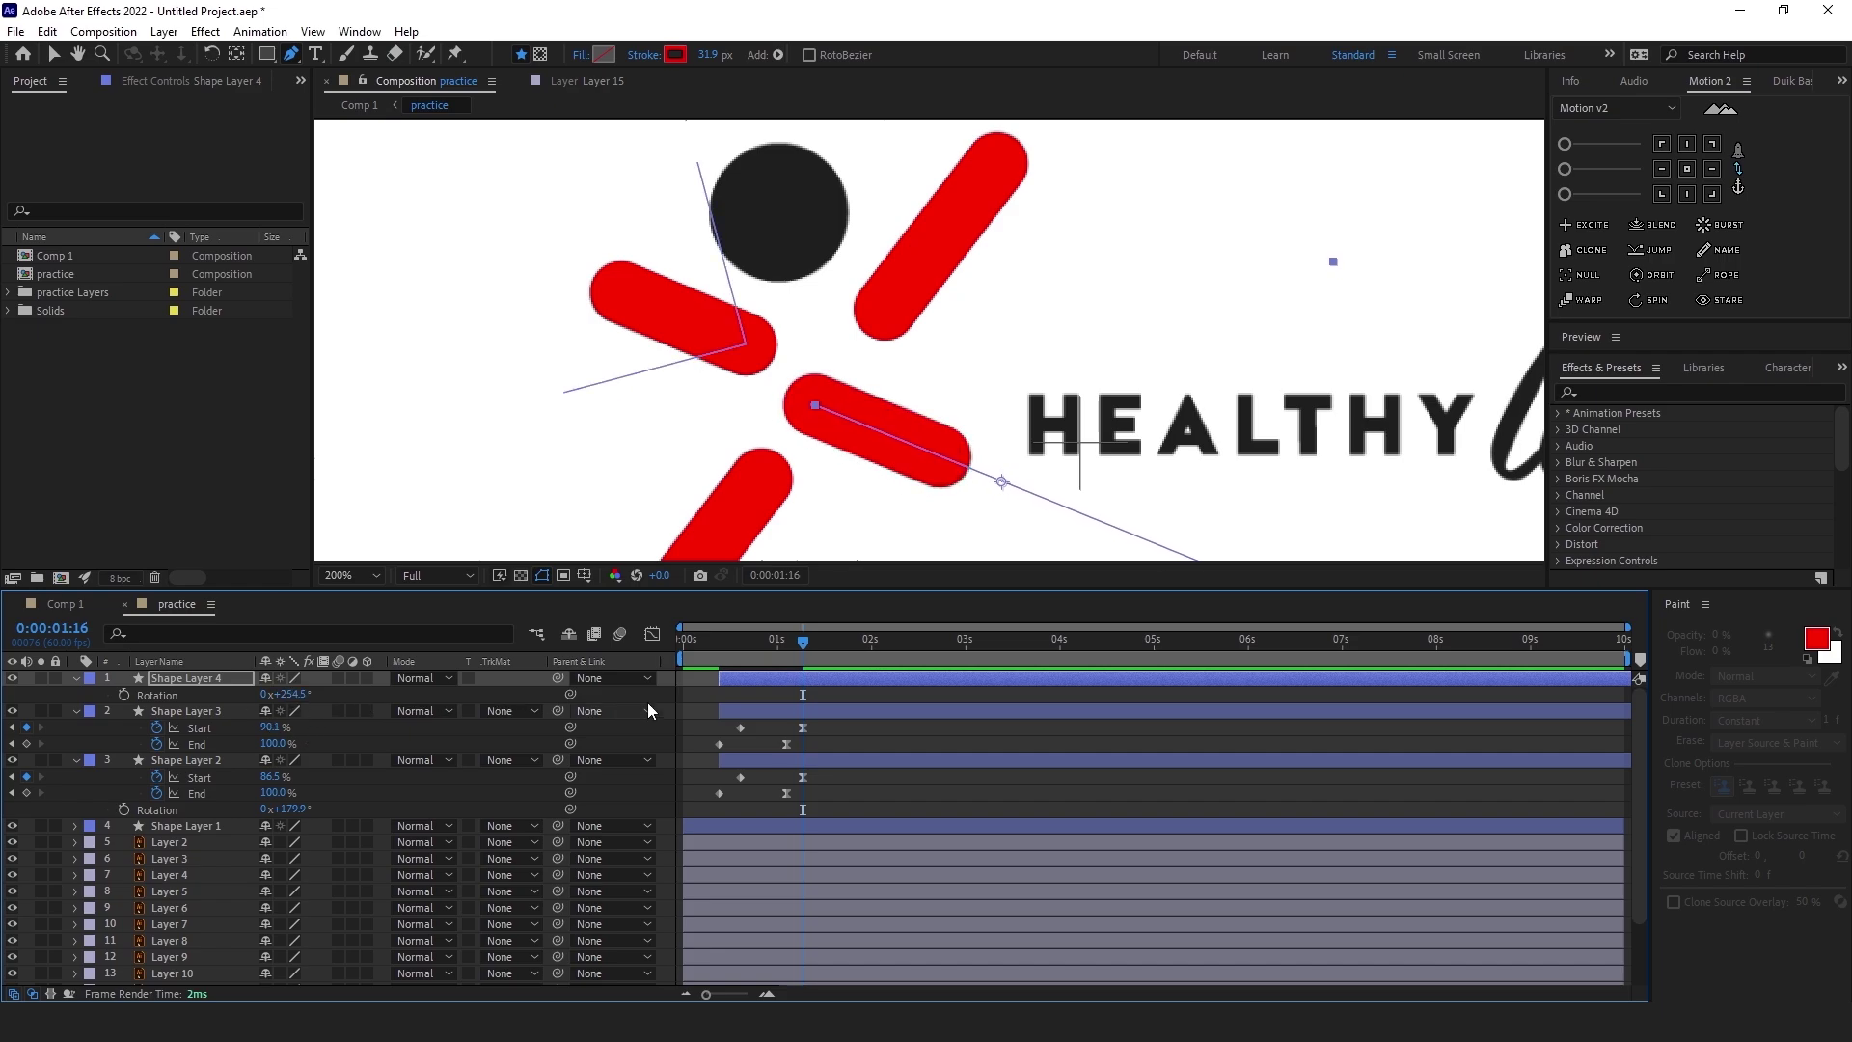
pyautogui.press('u')
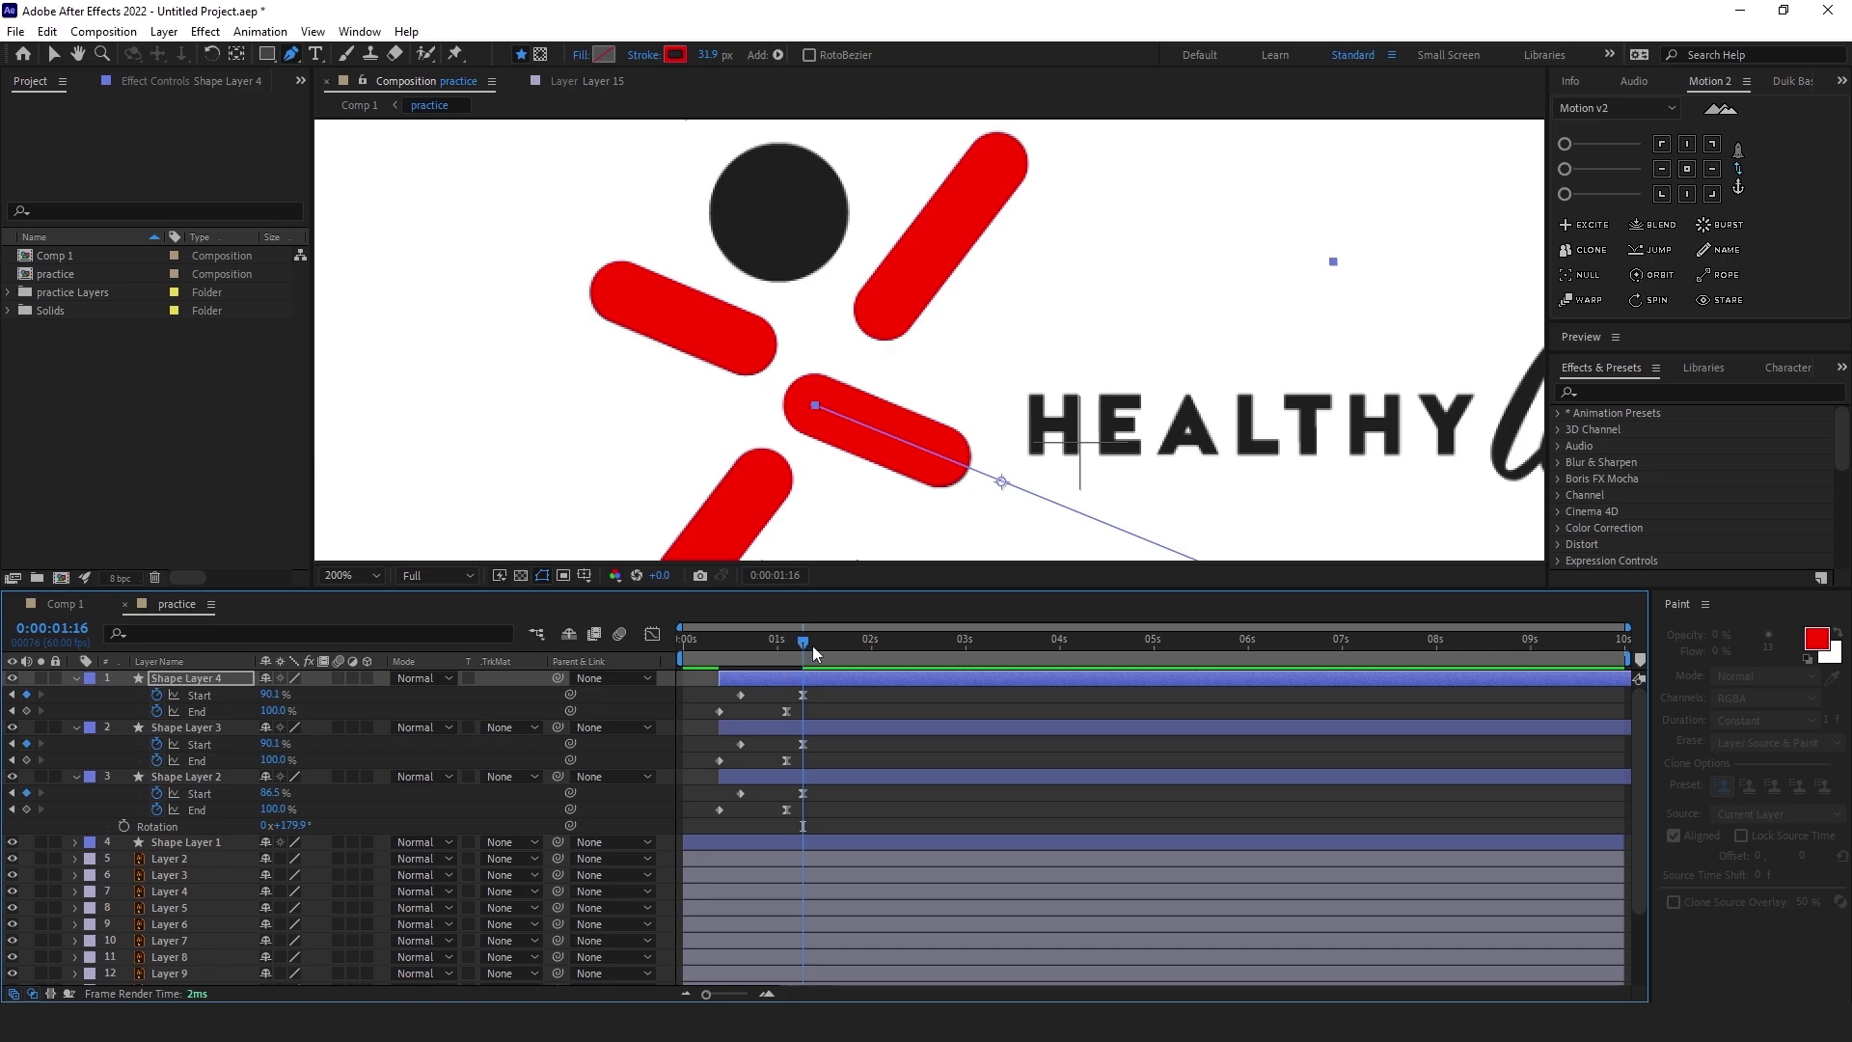
# Set Shape Layer 4's Start keyframe at 1:16 to 89.9%
pyautogui.click(804, 695)
pyautogui.moveTo(274, 695); pyautogui.dragTo(273, 694)
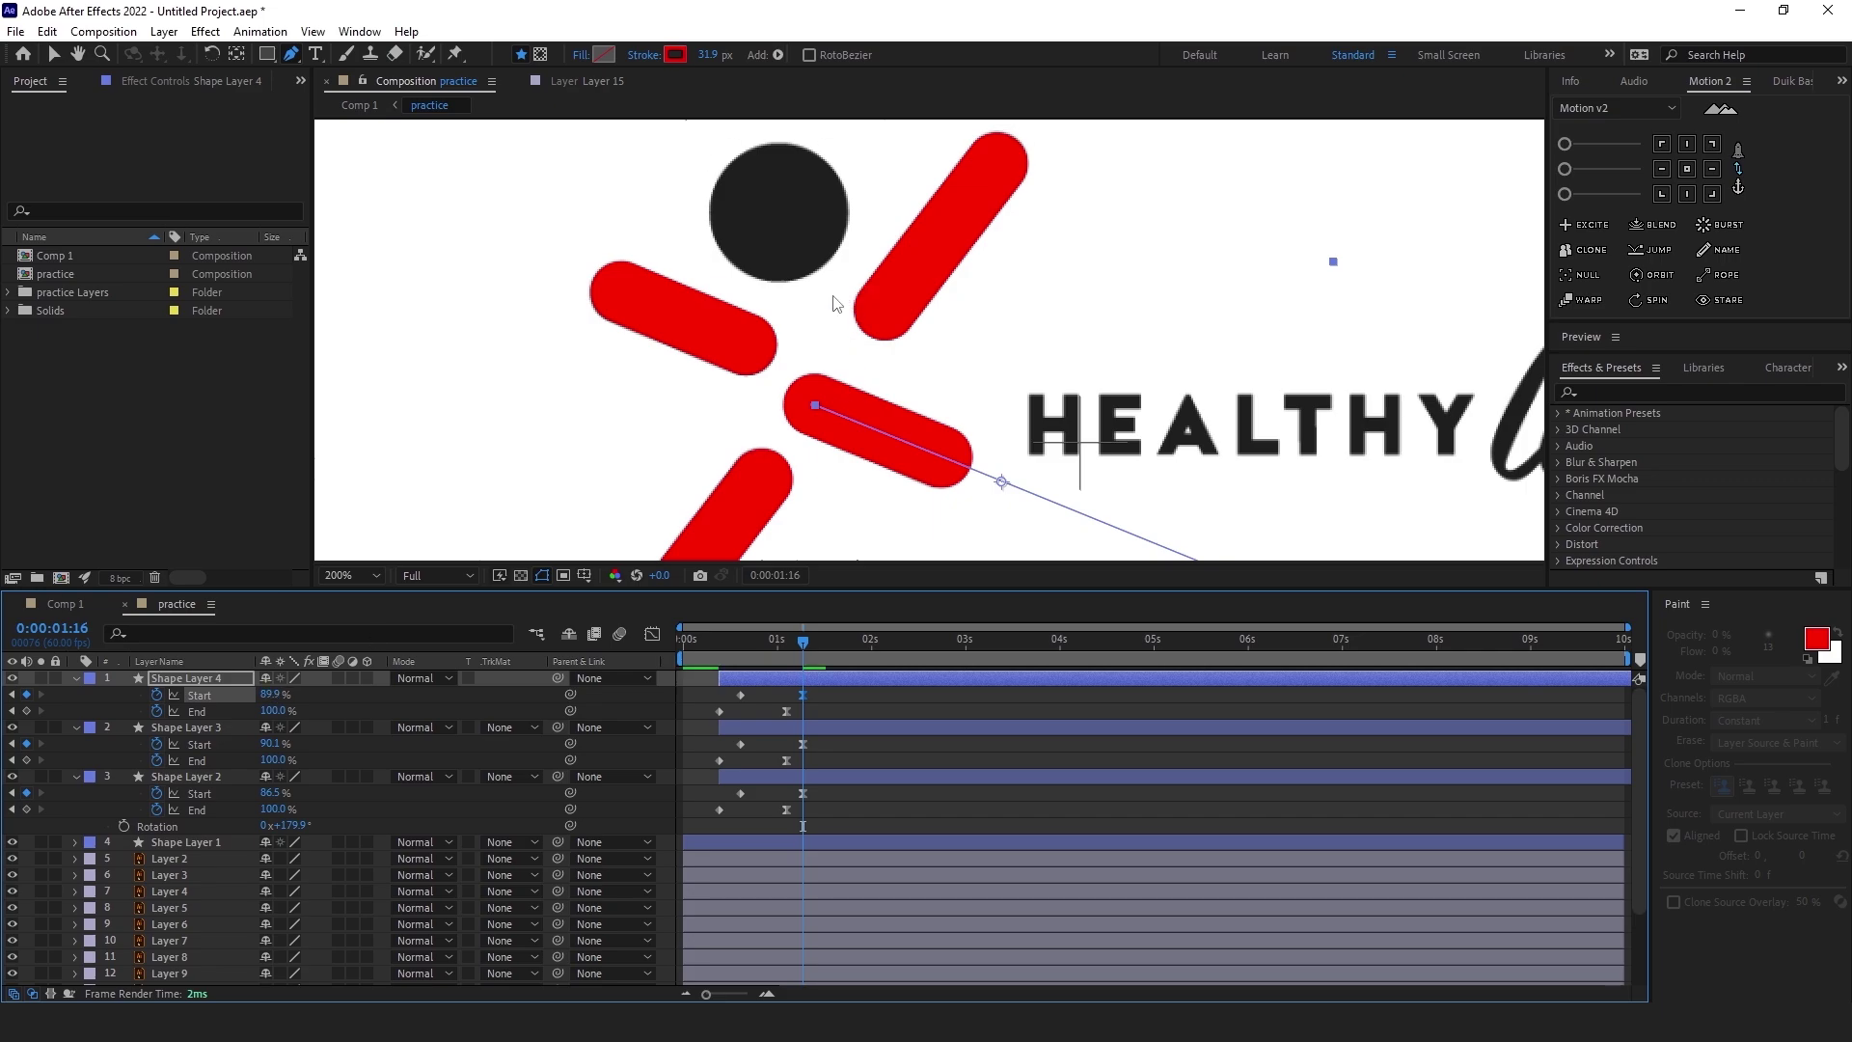
pyautogui.scroll(-4, 880, 410)
pyautogui.moveTo(900, 405); pyautogui.dragTo(880, 410)
# Scrub back to 0:00:28 and preview the three arms drawing on in turn
pyautogui.press('g')
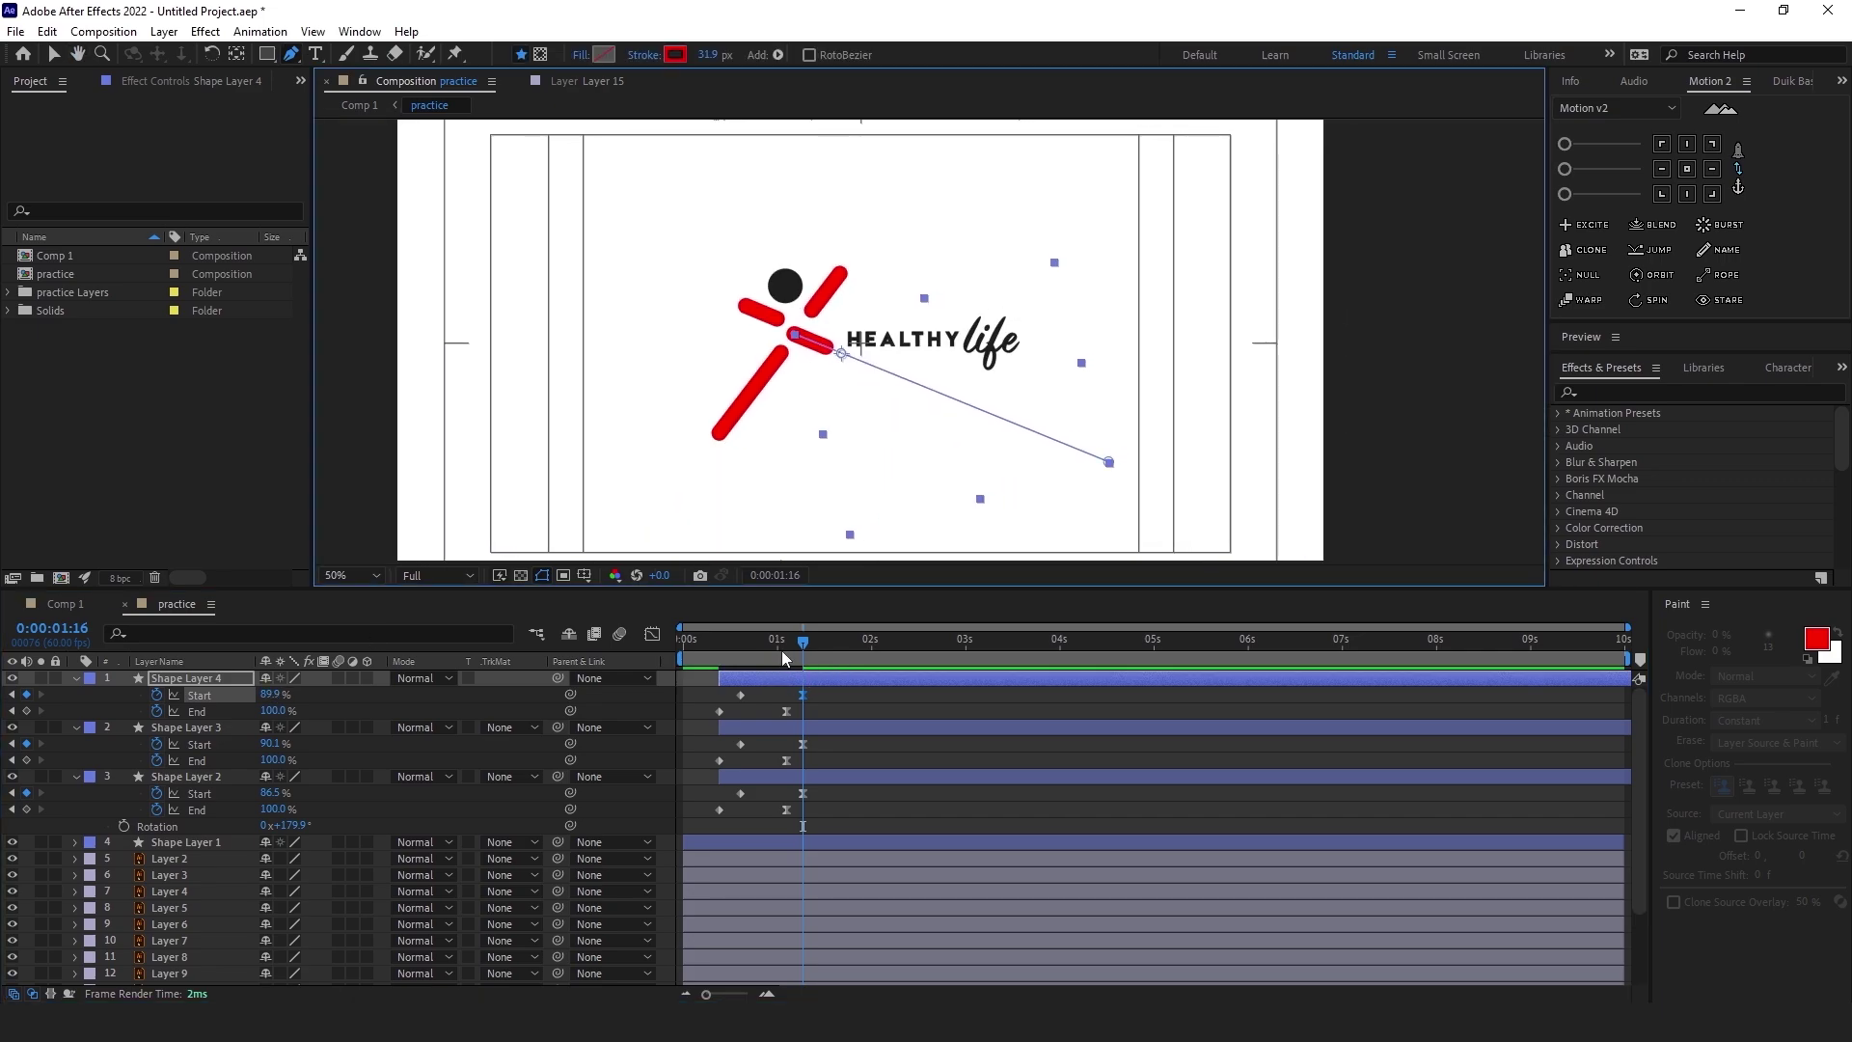
pyautogui.moveTo(762, 659)
pyautogui.mouseDown()
pyautogui.moveTo(728, 659)
pyautogui.moveTo(764, 682)
pyautogui.moveTo(764, 725)
pyautogui.mouseUp()
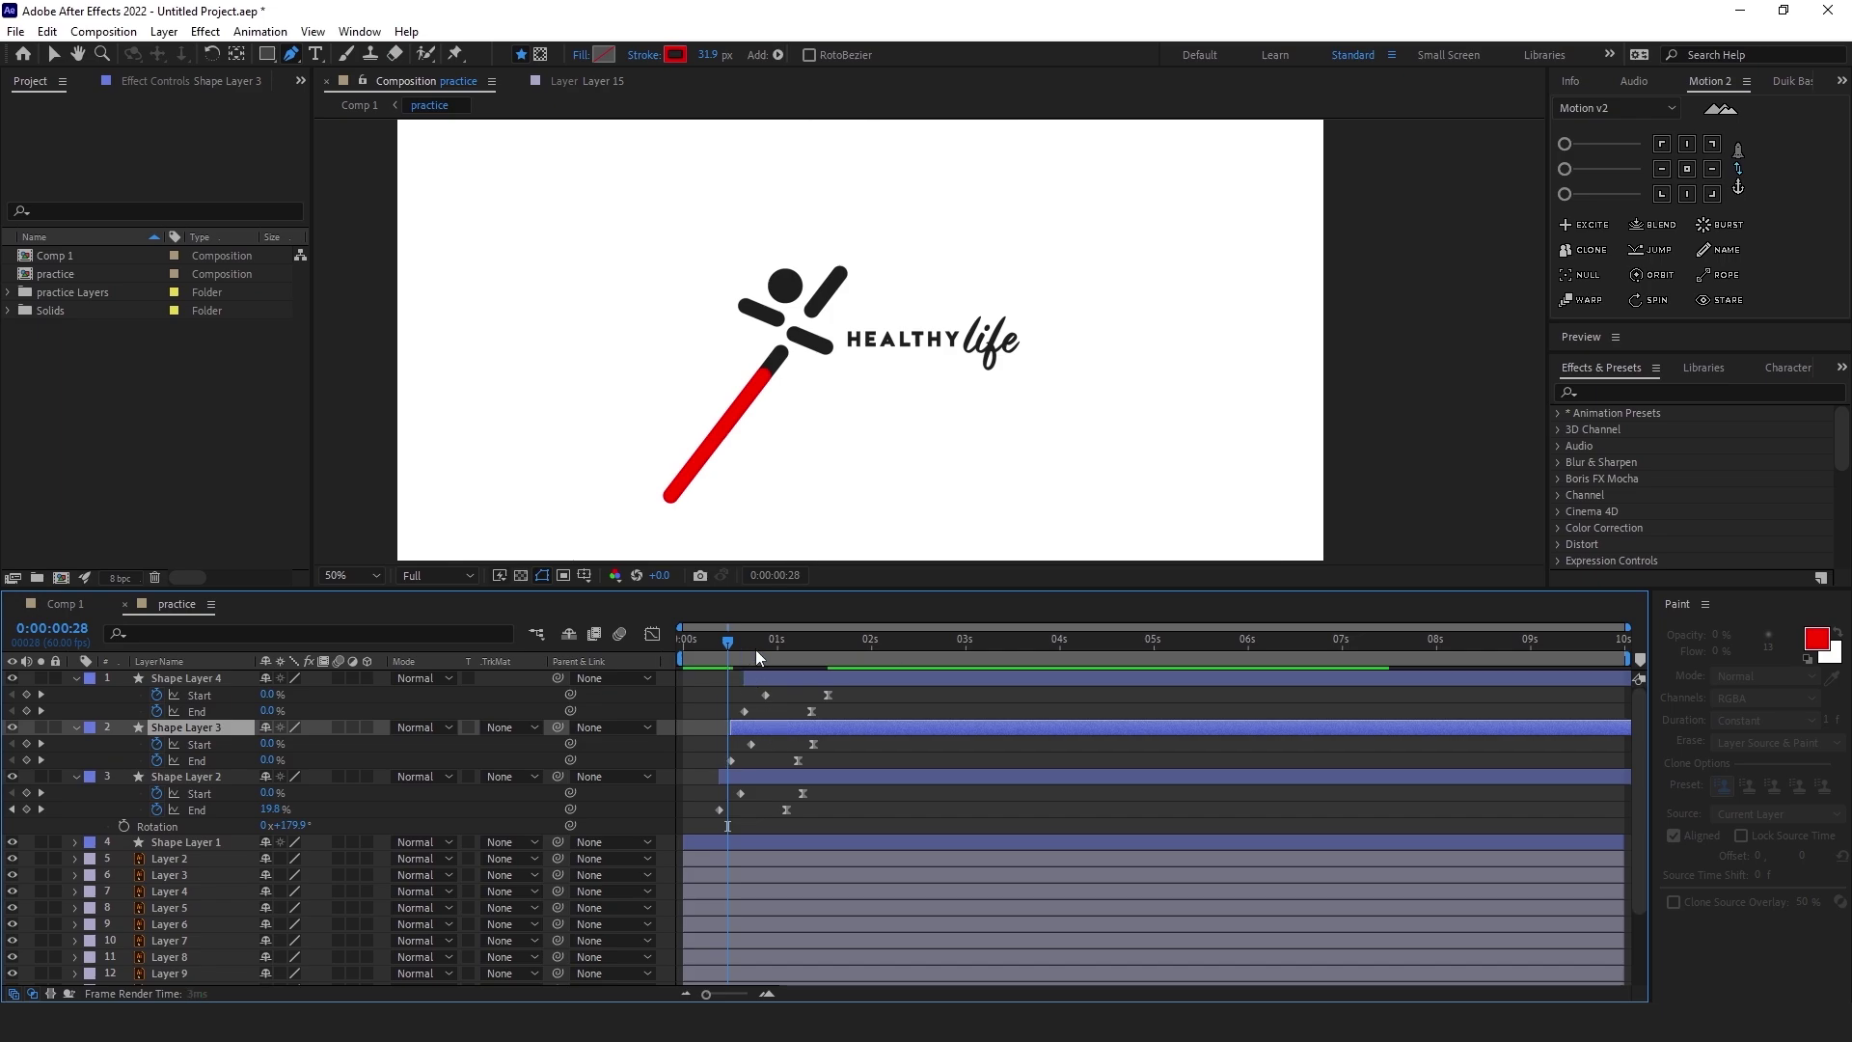
pyautogui.press('space')
pyautogui.press('space')
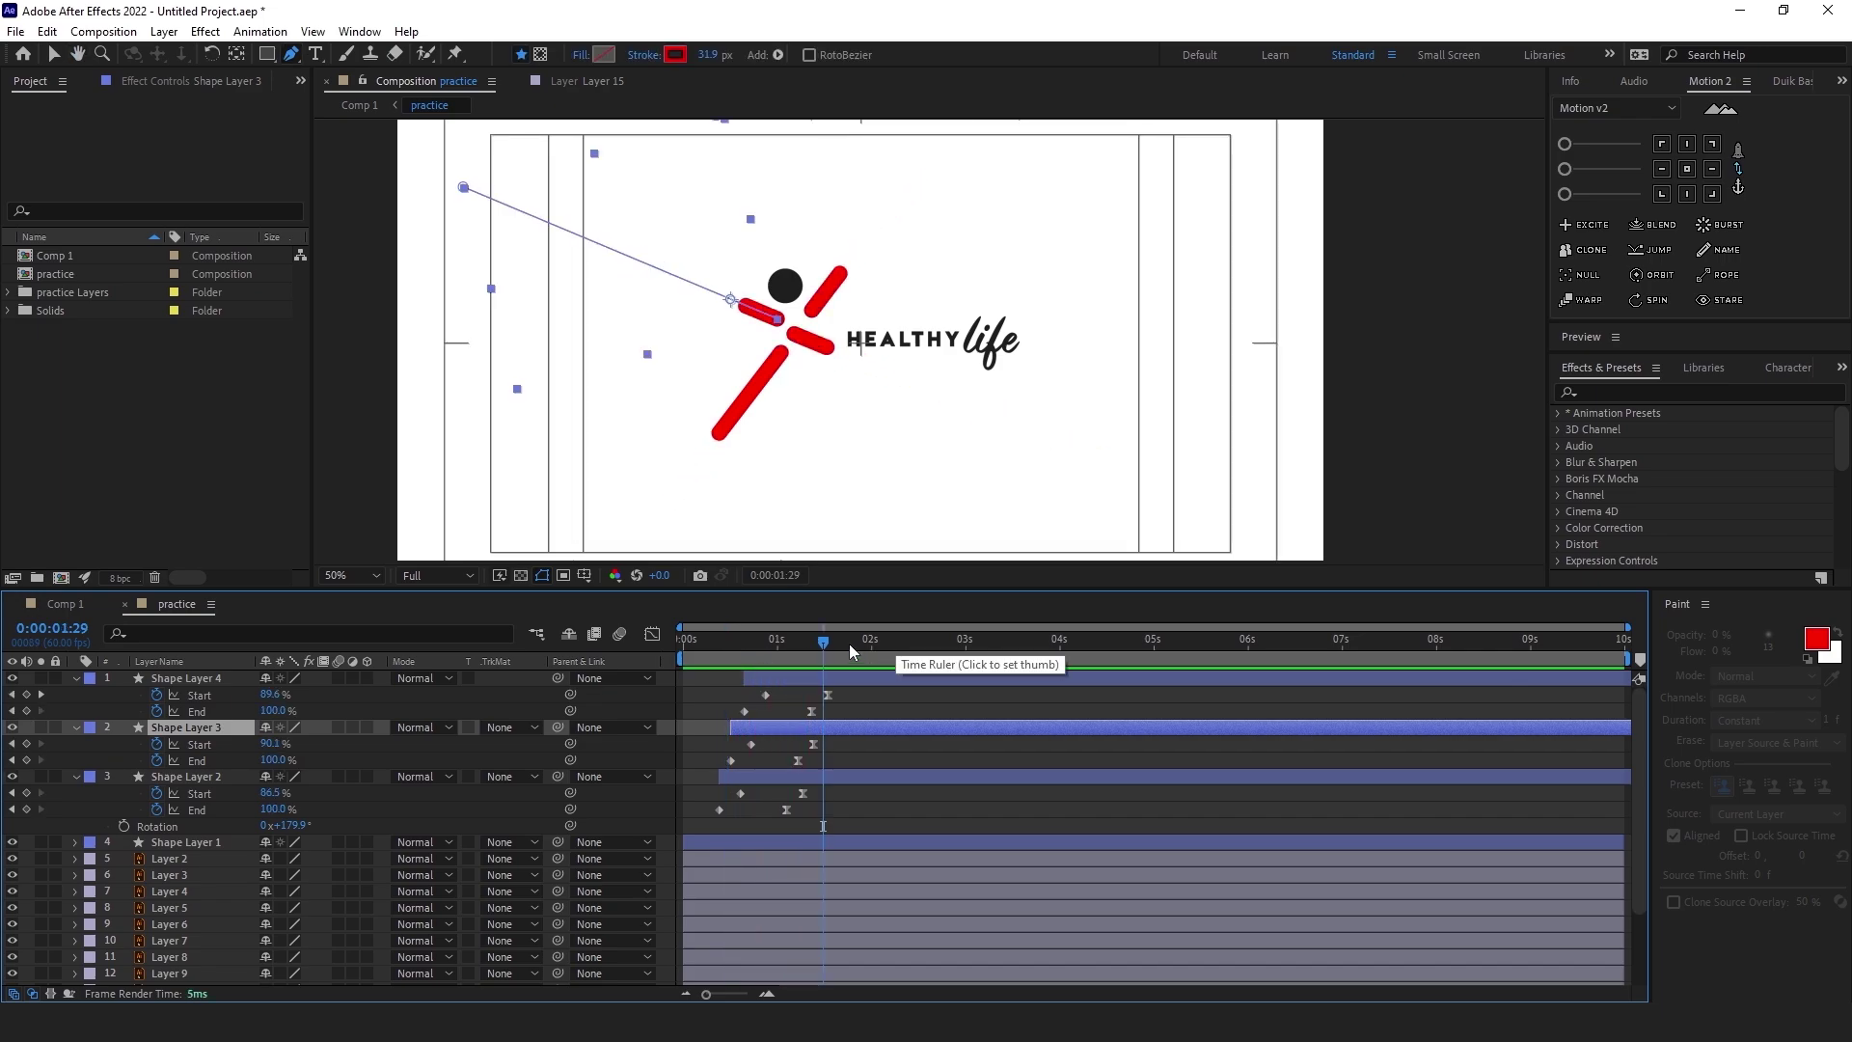
pyautogui.moveTo(843, 642)
pyautogui.mouseDown()
pyautogui.moveTo(749, 642)
pyautogui.moveTo(793, 642)
pyautogui.mouseUp()
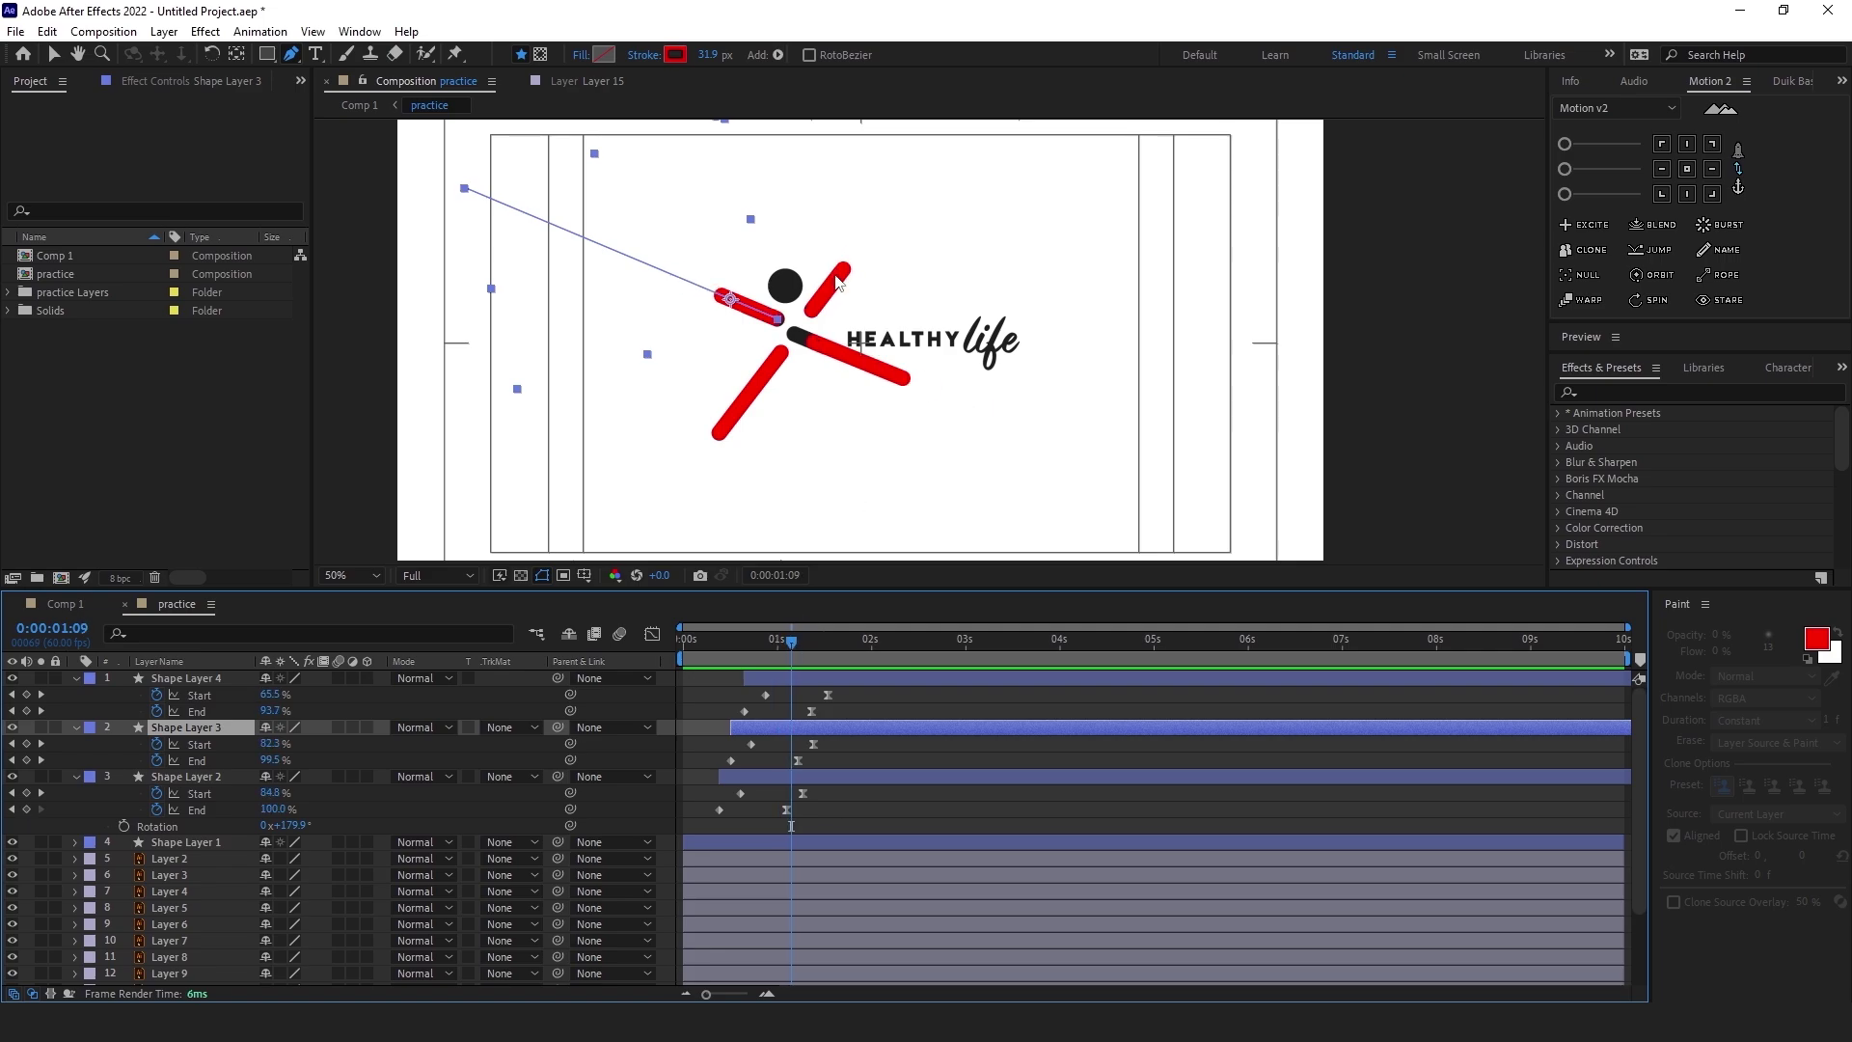
# With the Selection tool, select Shape Layer 2's arm and check its draw-on around 1:13–1:16
pyautogui.press('v')
pyautogui.press('F2')
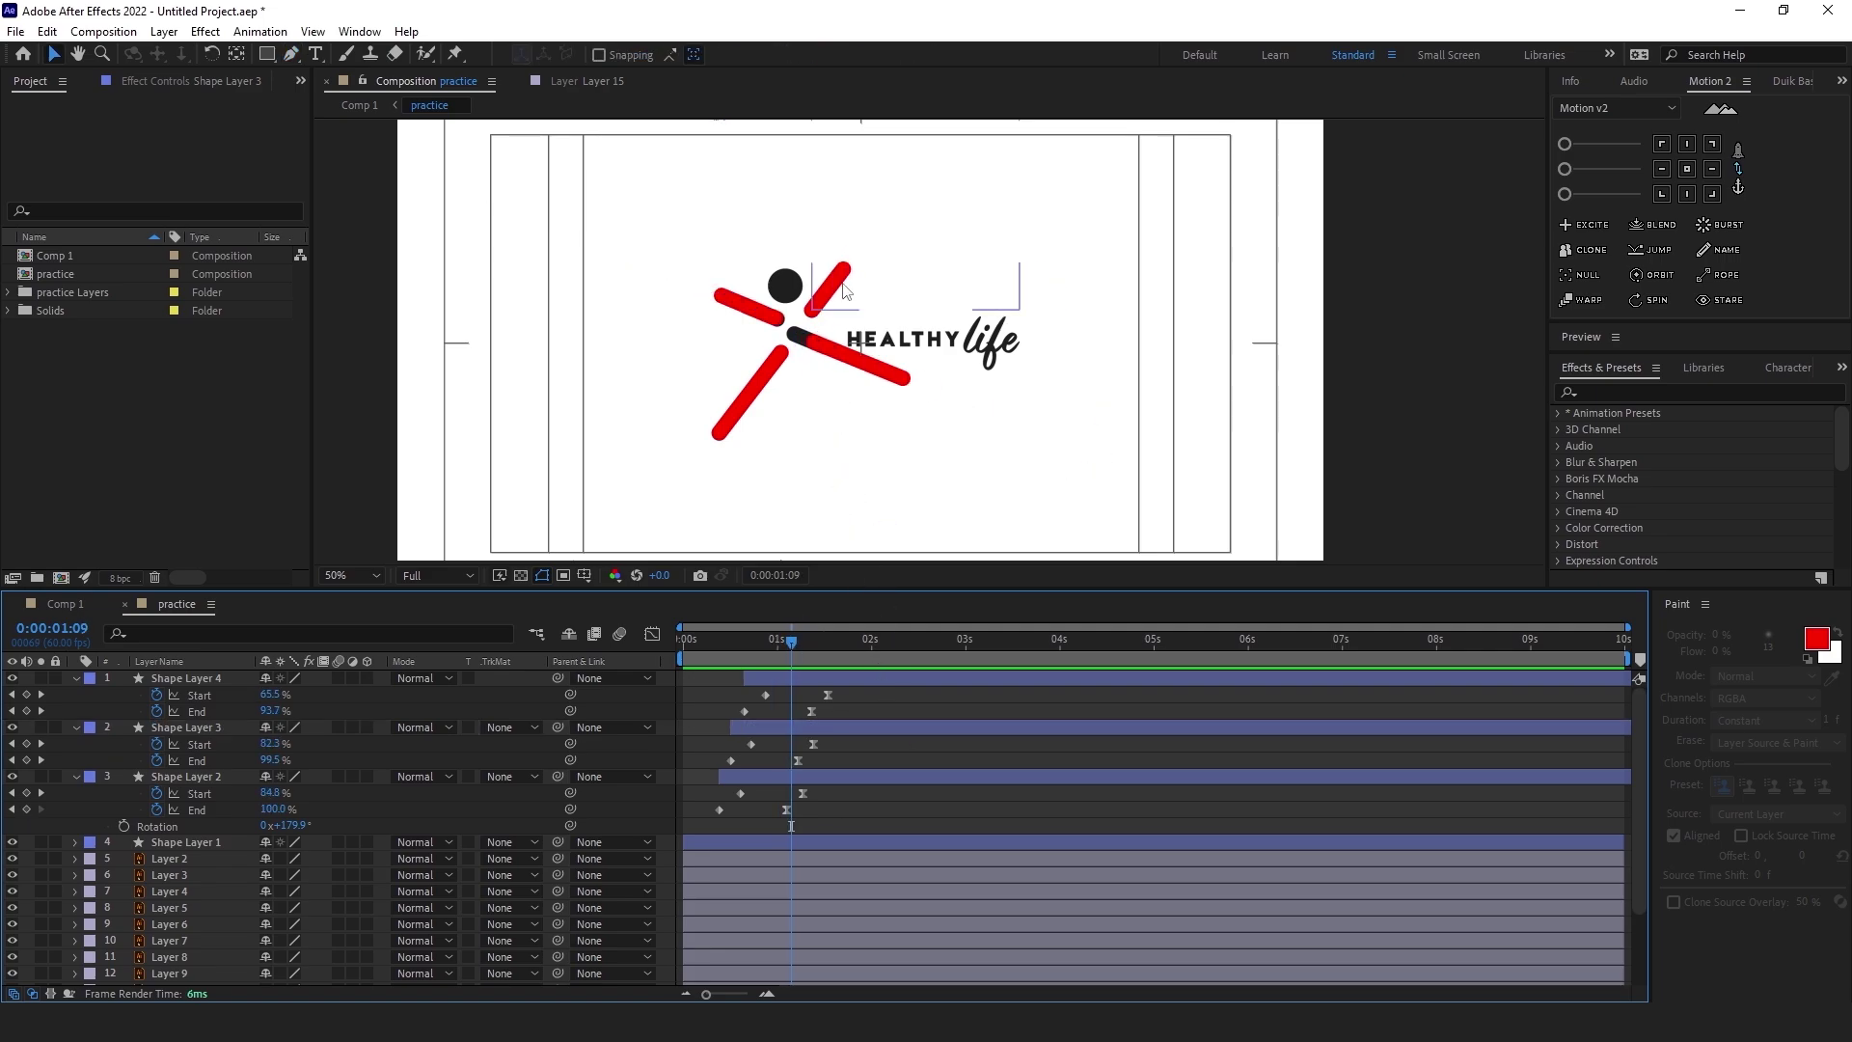
pyautogui.click(844, 285)
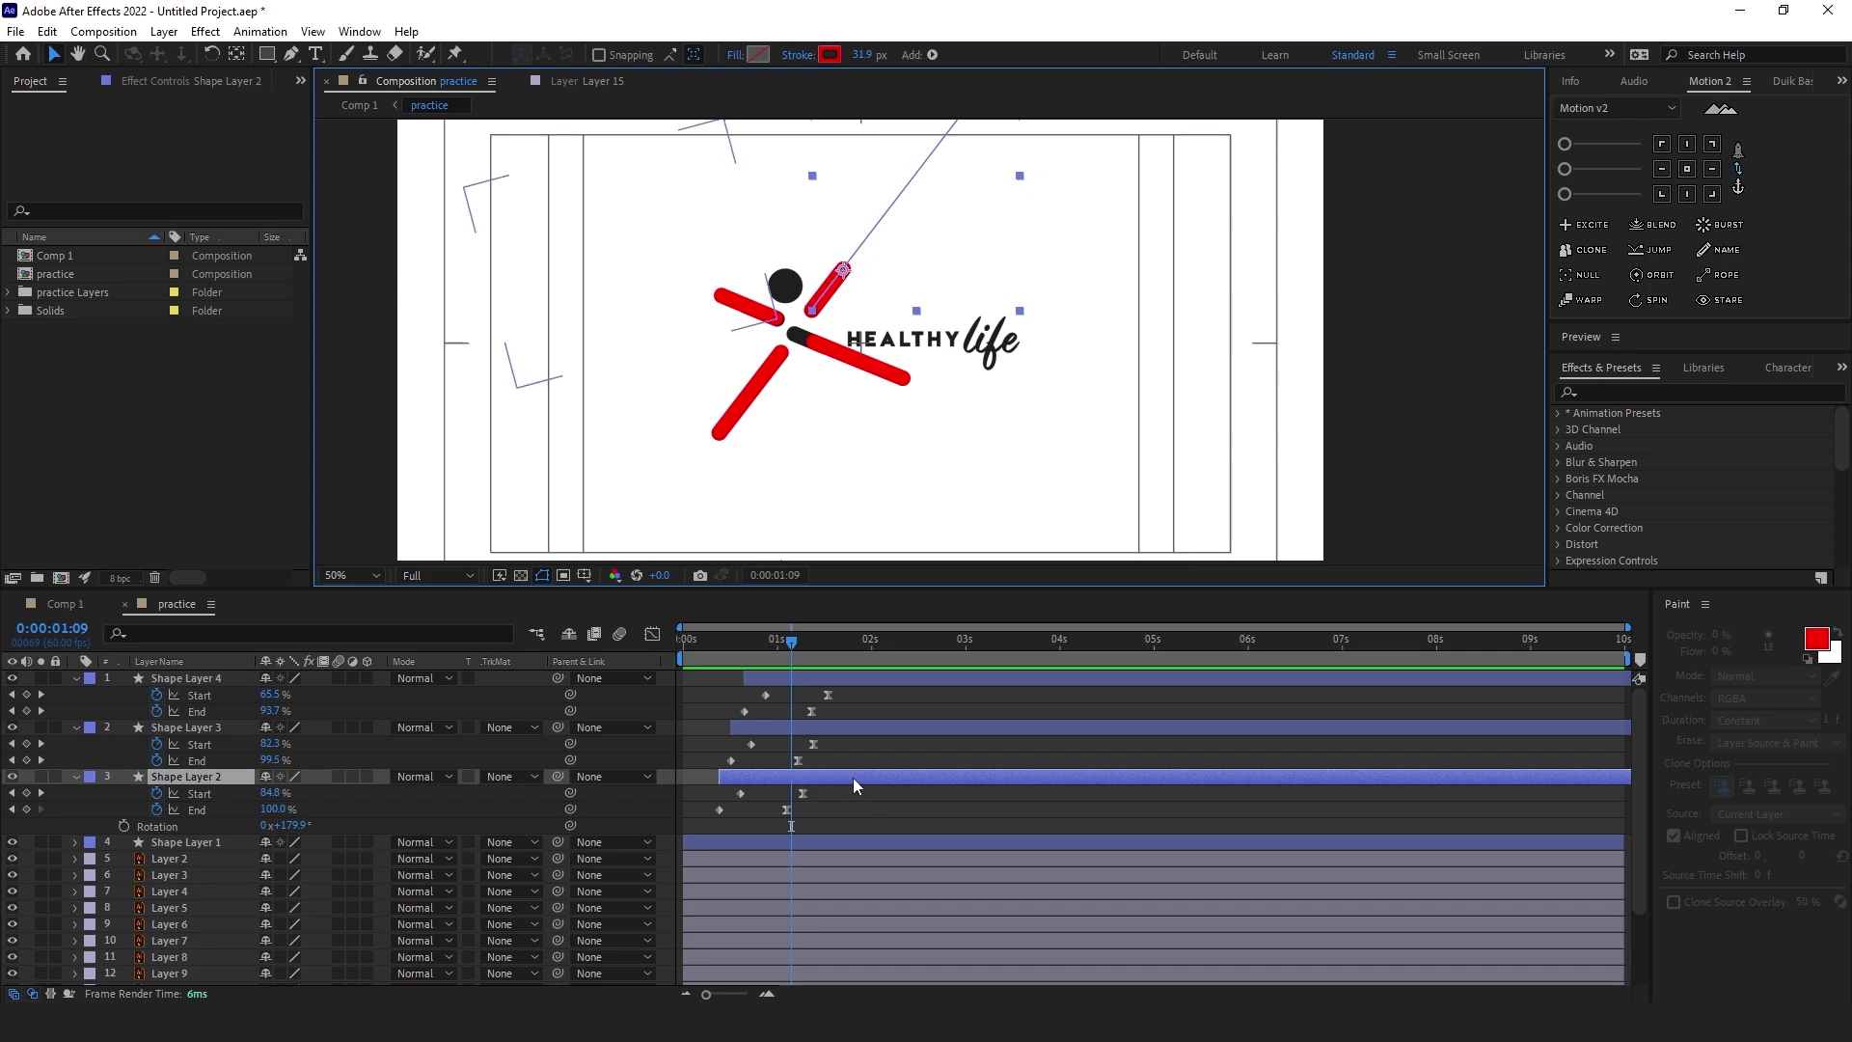
pyautogui.moveTo(795, 644); pyautogui.dragTo(807, 650)
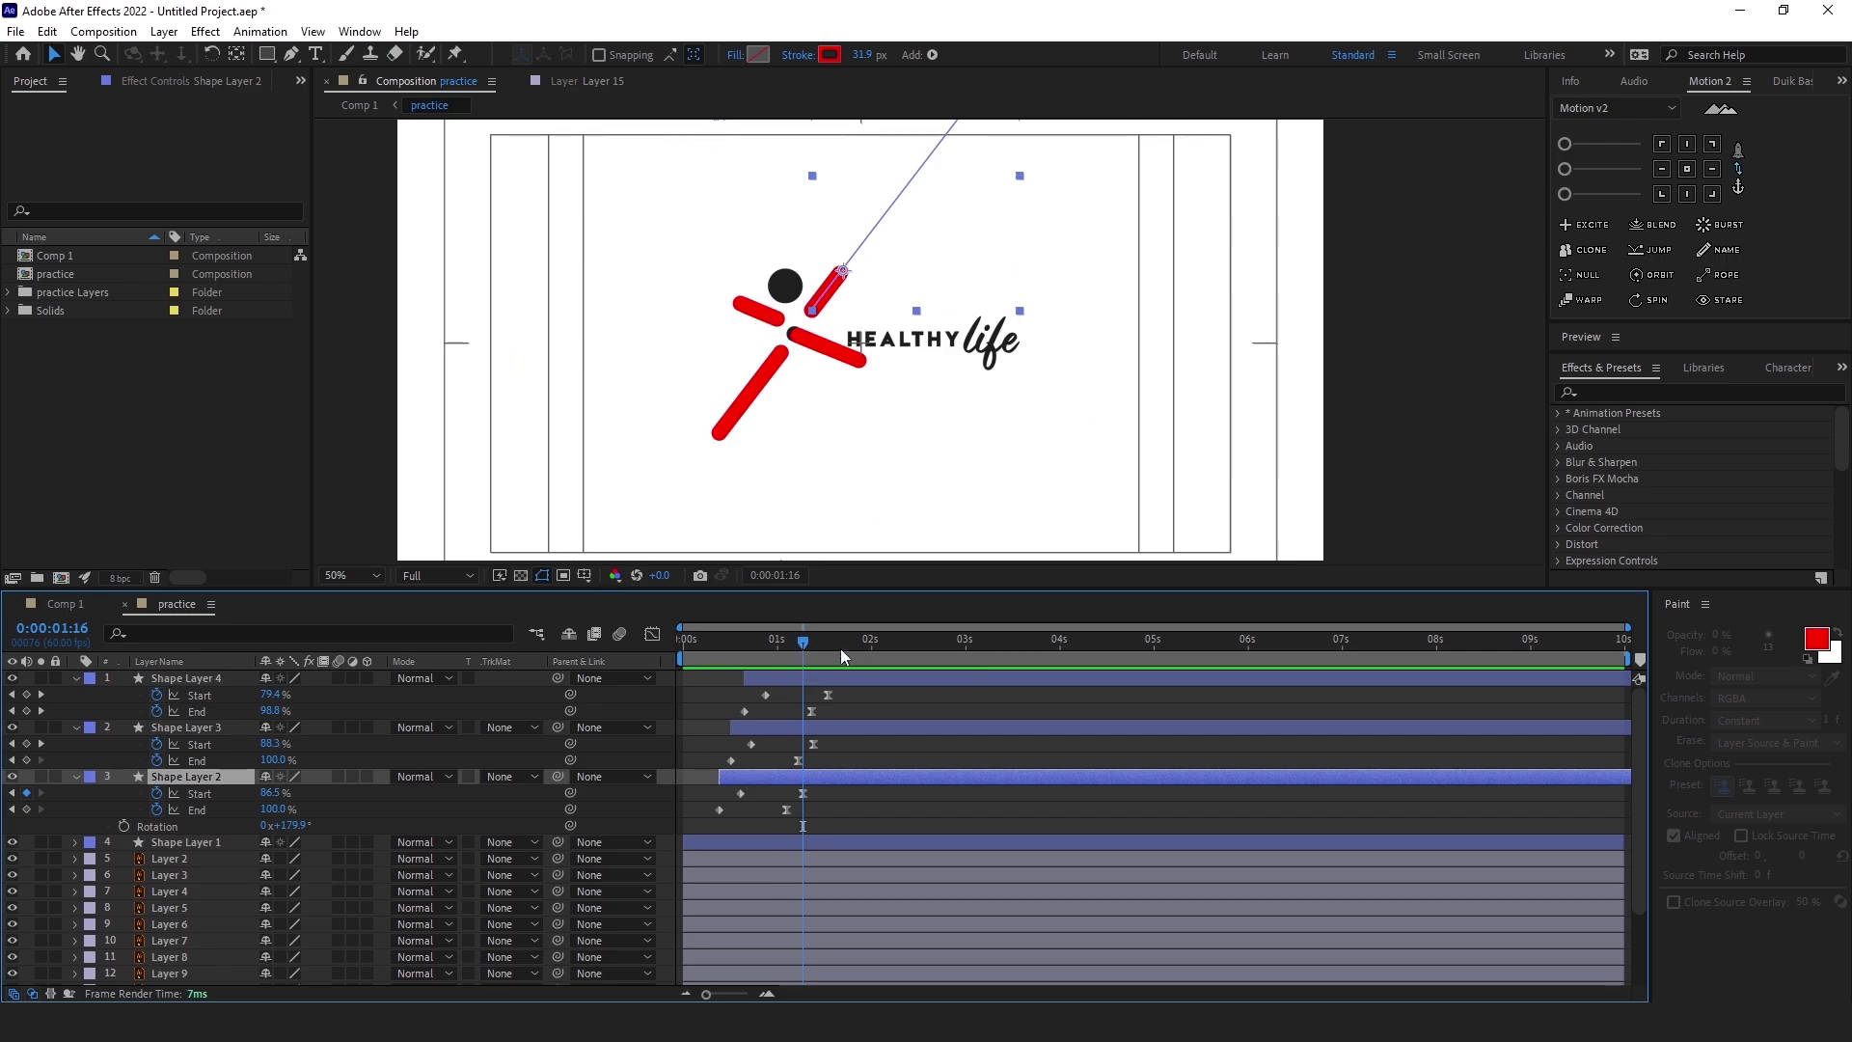
pyautogui.moveTo(807, 642); pyautogui.dragTo(798, 645)
pyautogui.moveTo(801, 645); pyautogui.dragTo(803, 642)
# Move Shape Layer 2's Start keyframe later, add a 92.1% Start keyframe, and ease both
pyautogui.click(803, 793)
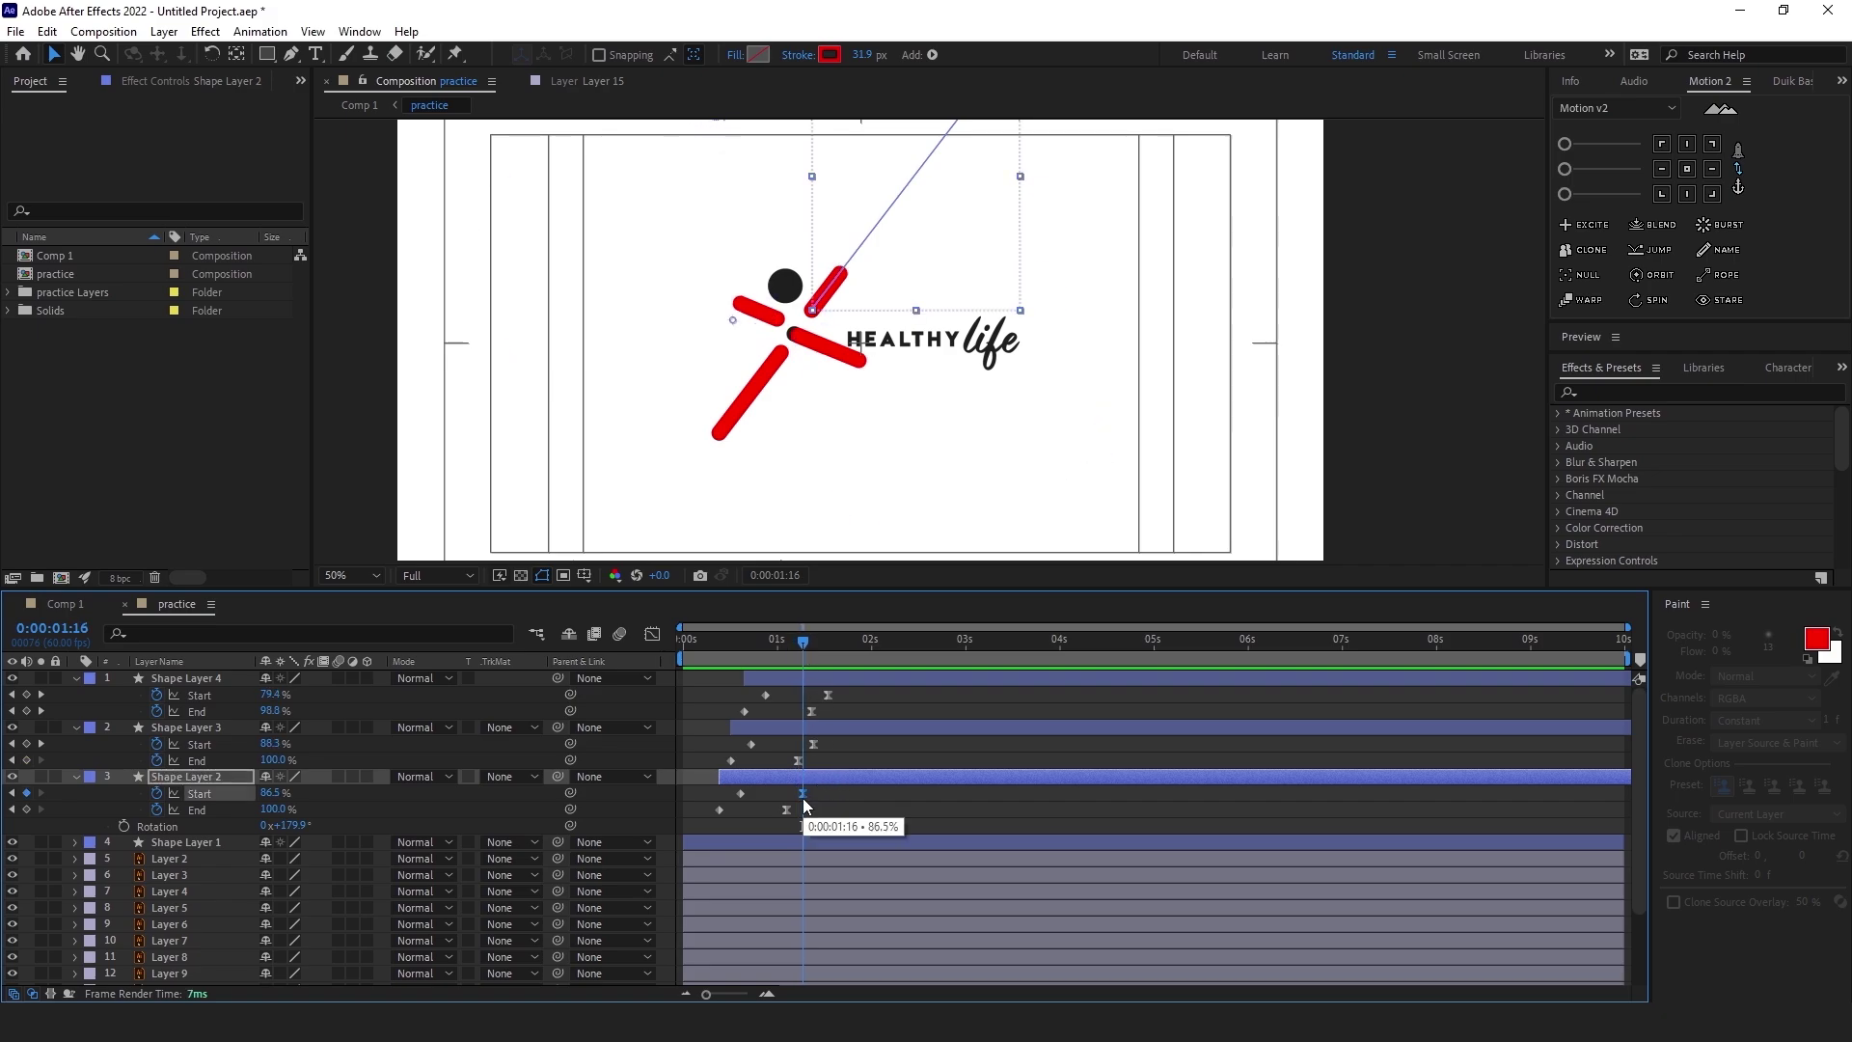
pyautogui.hotkey('alt', 'shift', 'Right')
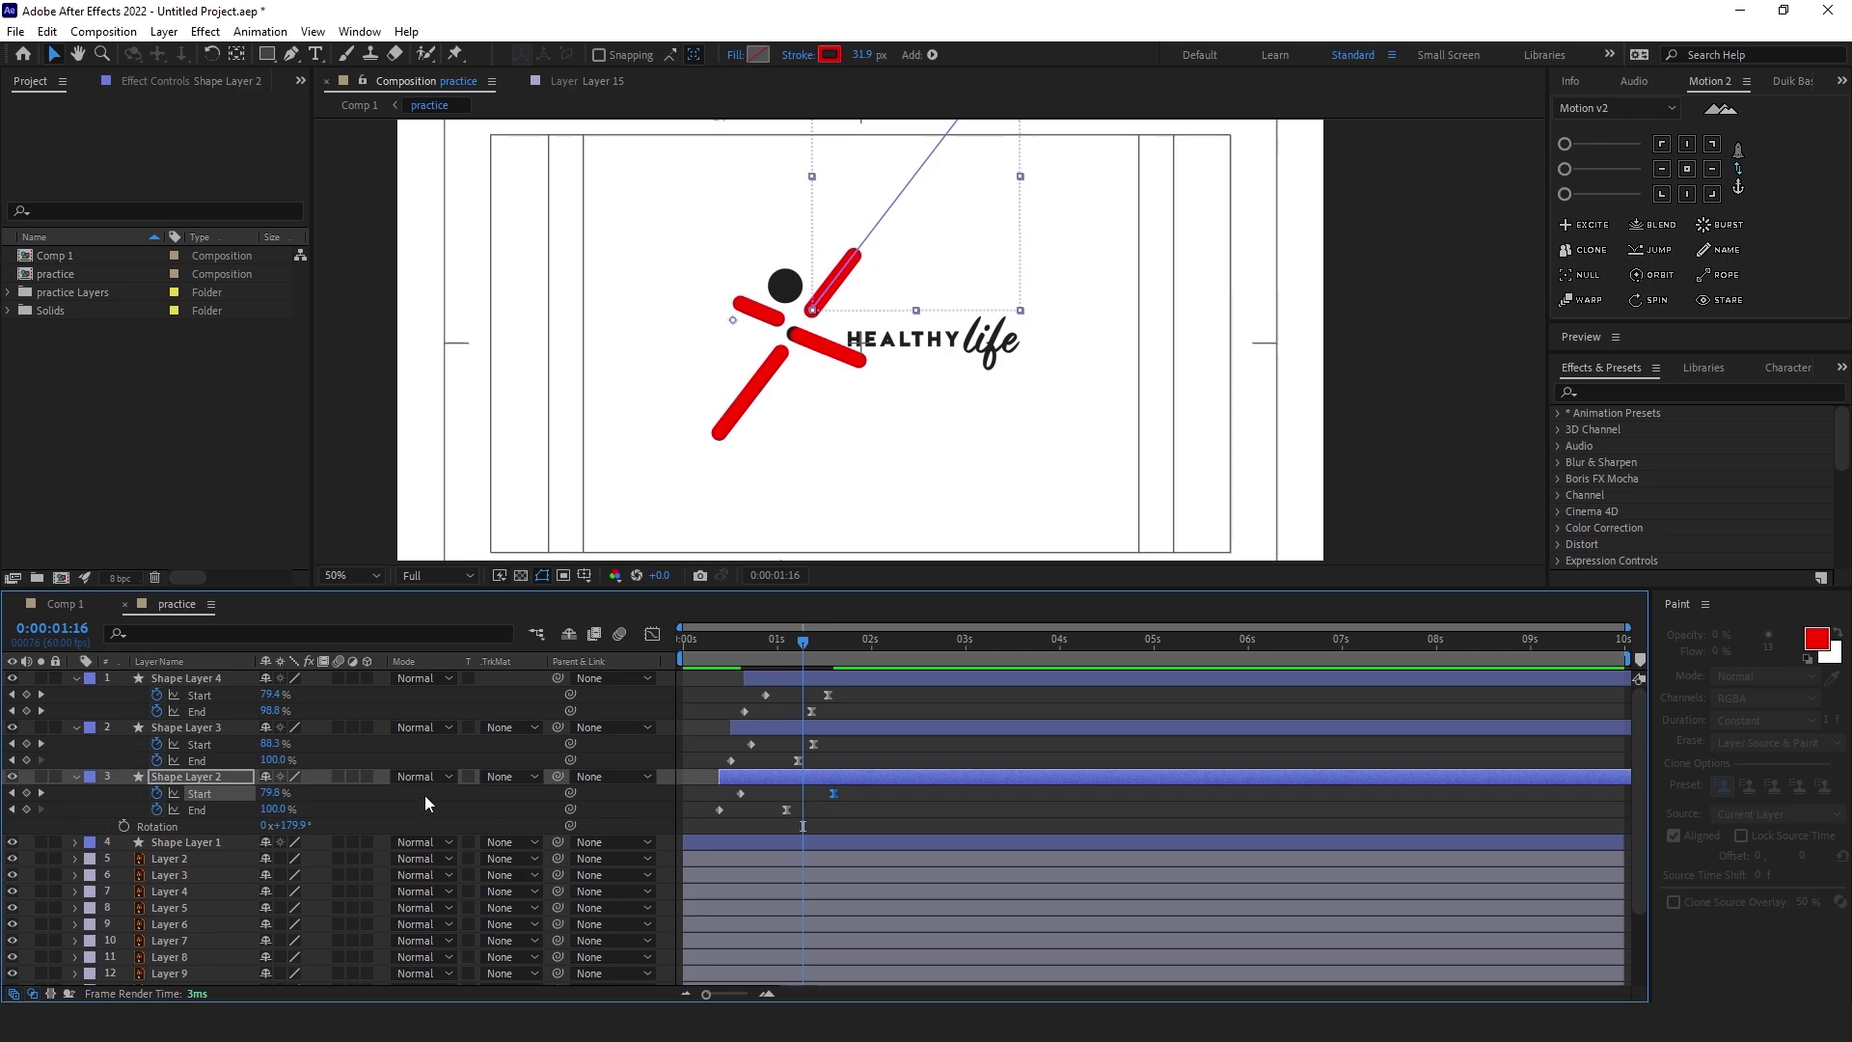
pyautogui.moveTo(271, 795); pyautogui.dragTo(384, 789)
pyautogui.moveTo(812, 791); pyautogui.dragTo(726, 799)
pyautogui.click(1732, 166)
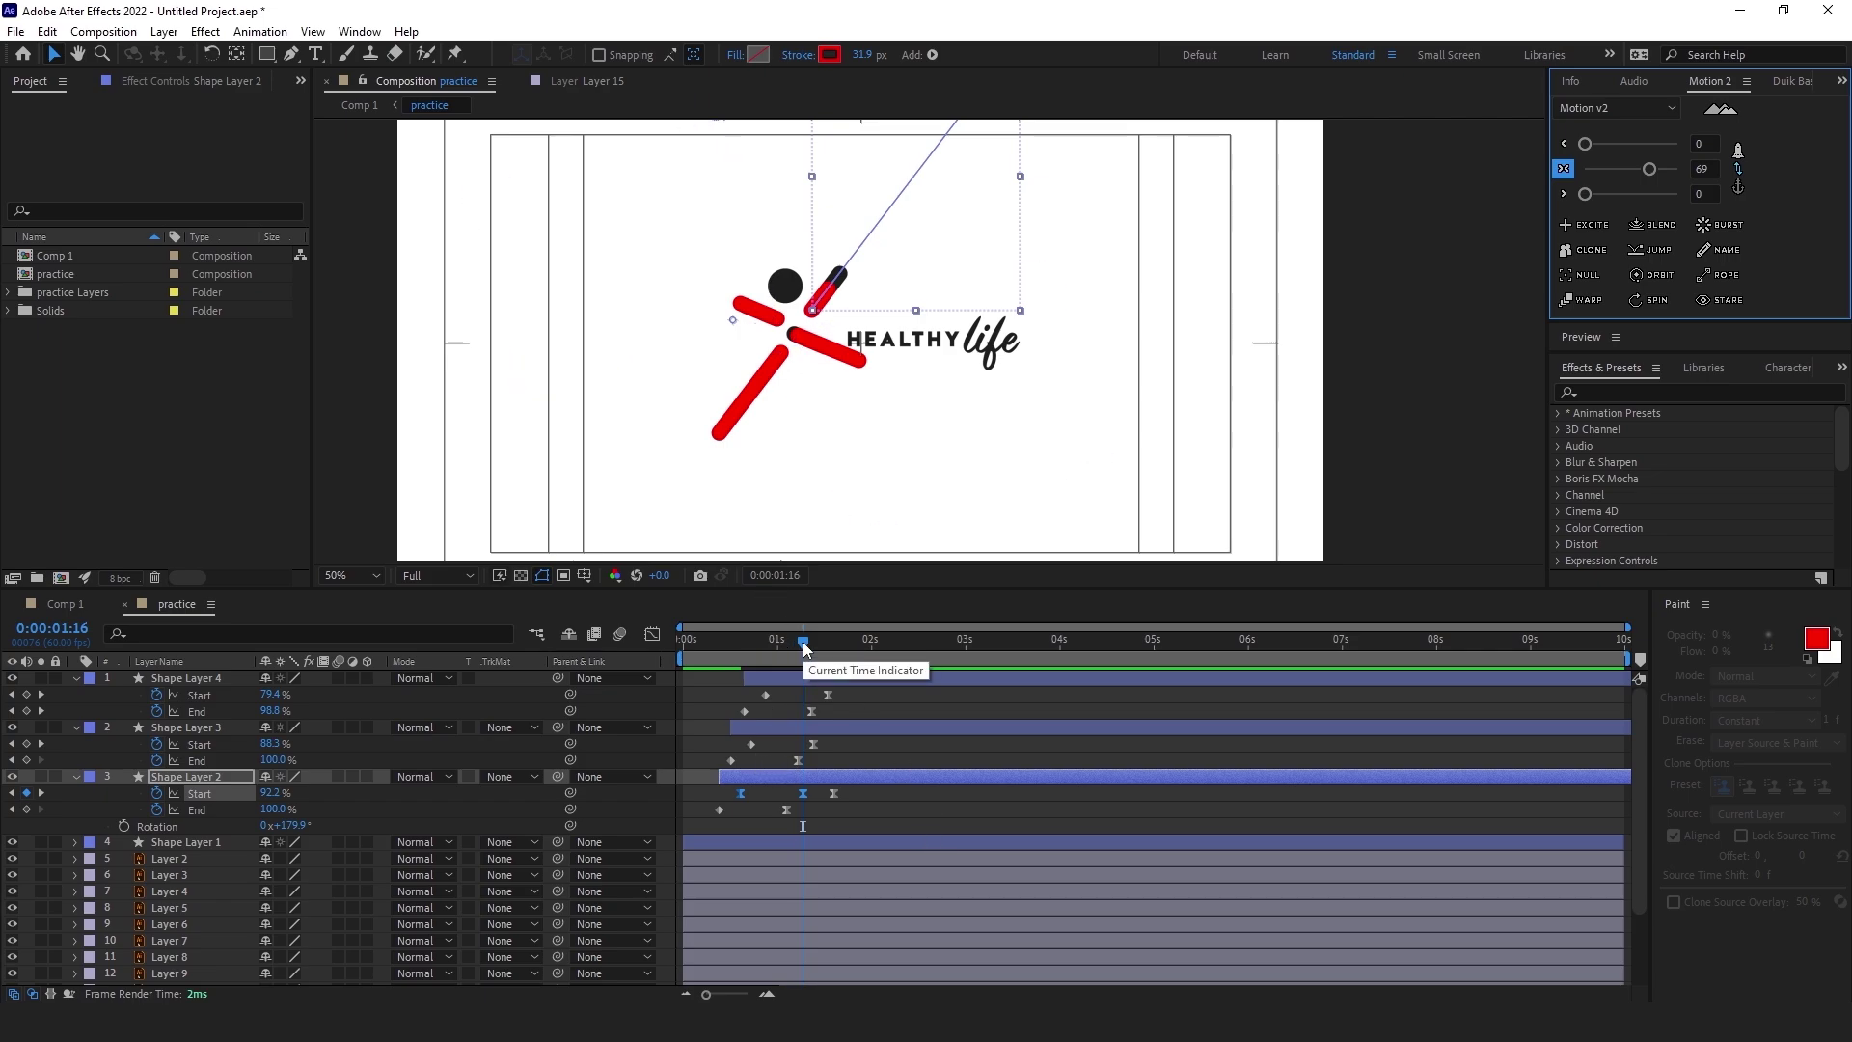
# Scrub back to 0:00:50 and preview the eased arm strokes
pyautogui.moveTo(803, 640)
pyautogui.mouseDown()
pyautogui.moveTo(750, 641)
pyautogui.moveTo(814, 653)
pyautogui.mouseUp()
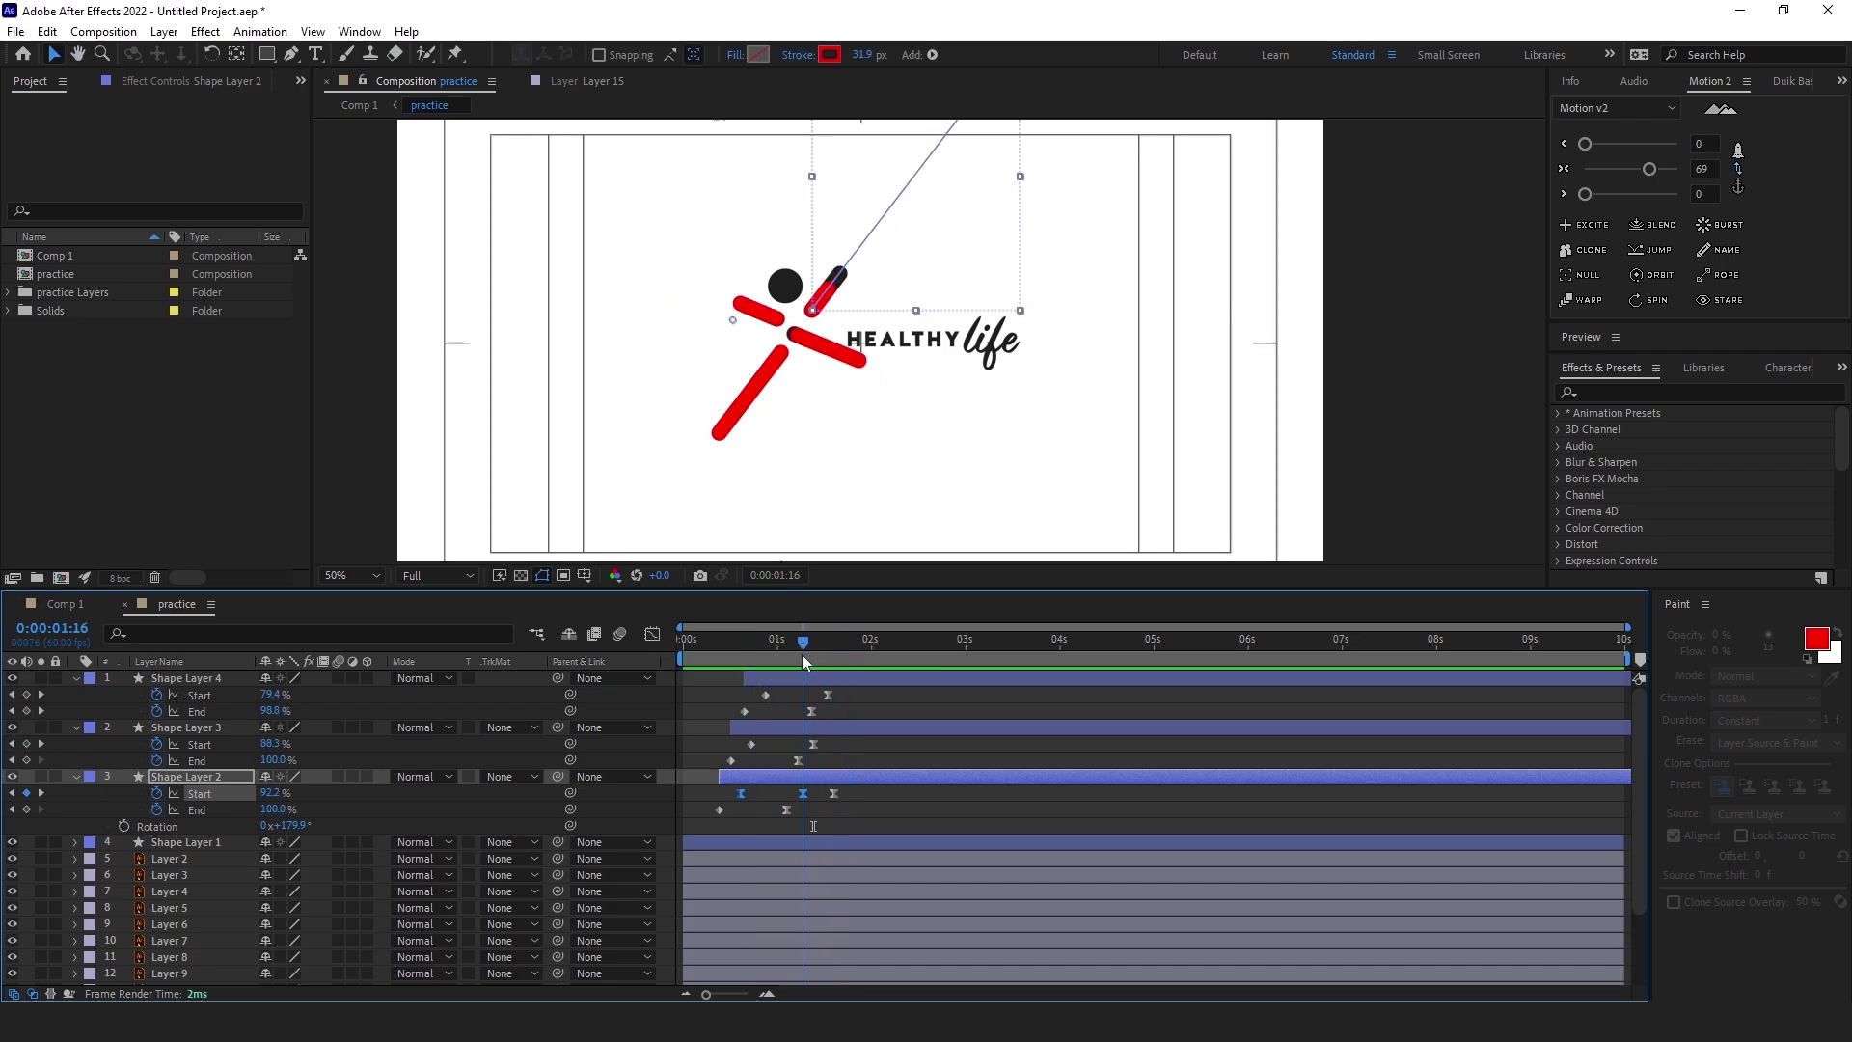
pyautogui.moveTo(791, 641); pyautogui.dragTo(763, 645)
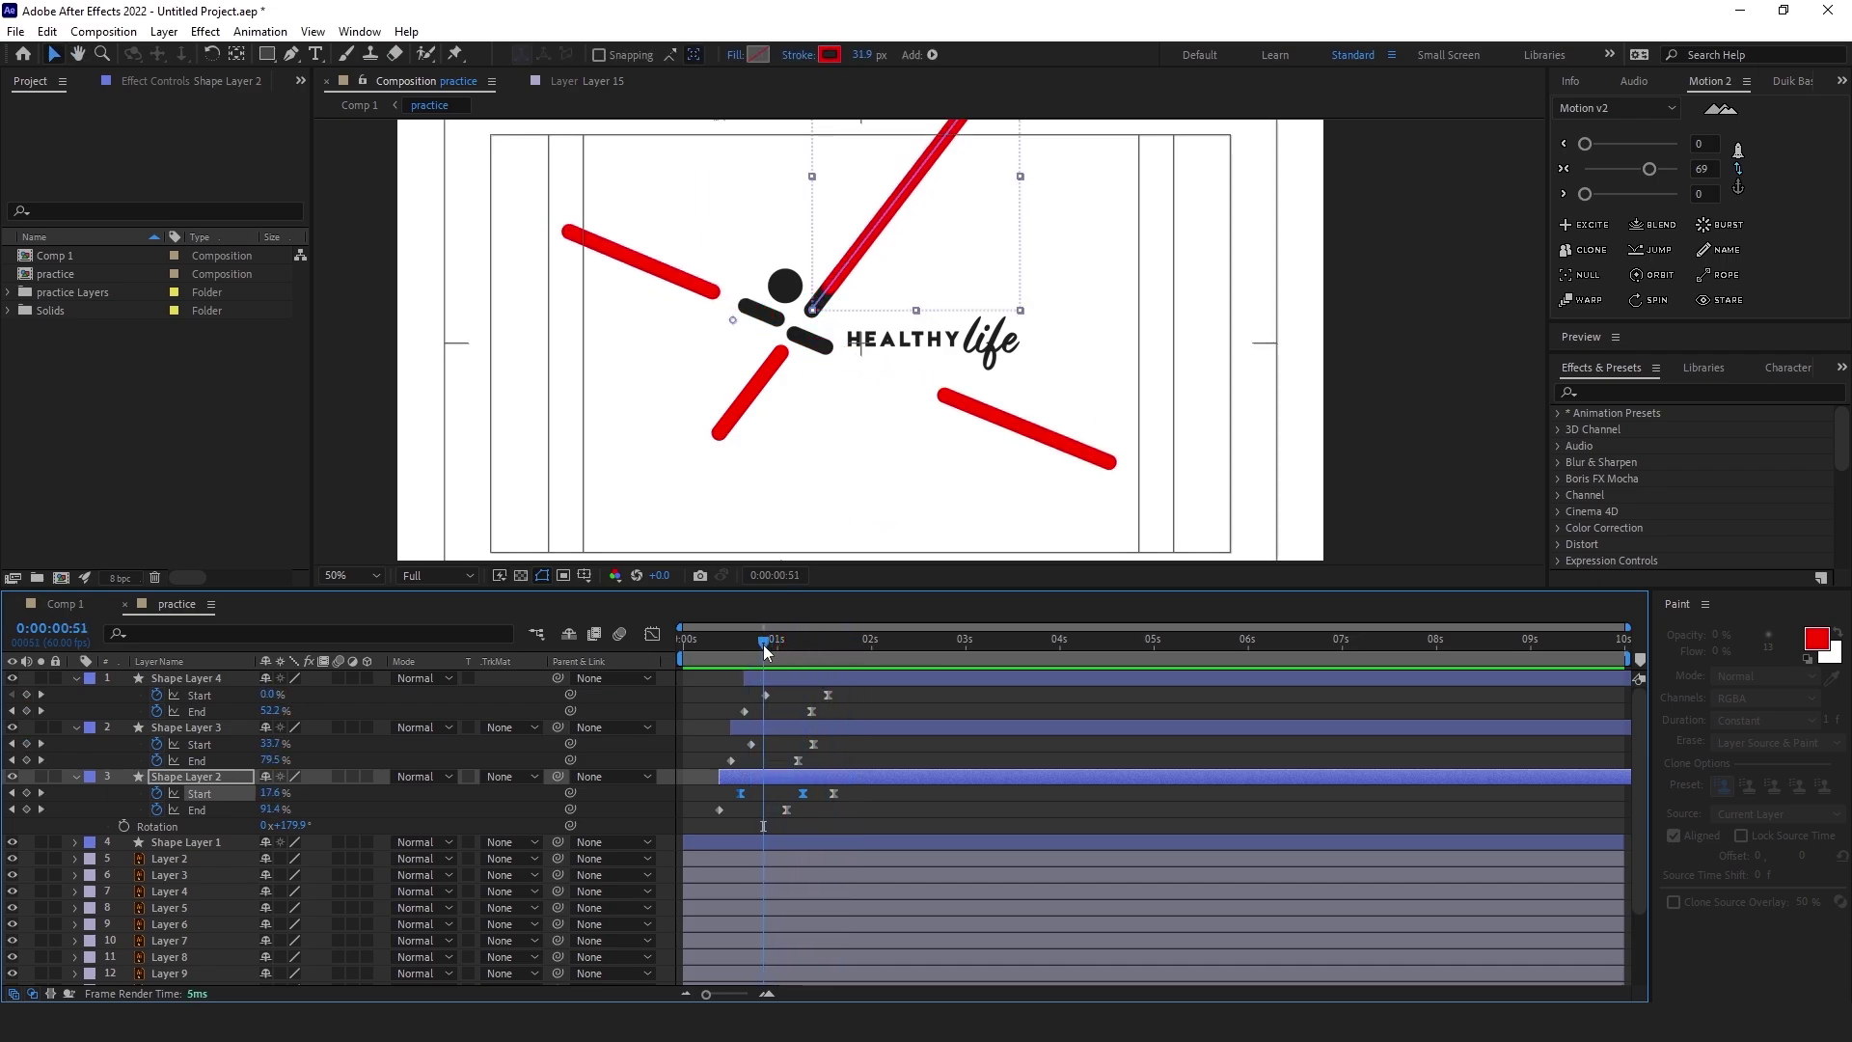
pyautogui.press('space')
pyautogui.press('space')
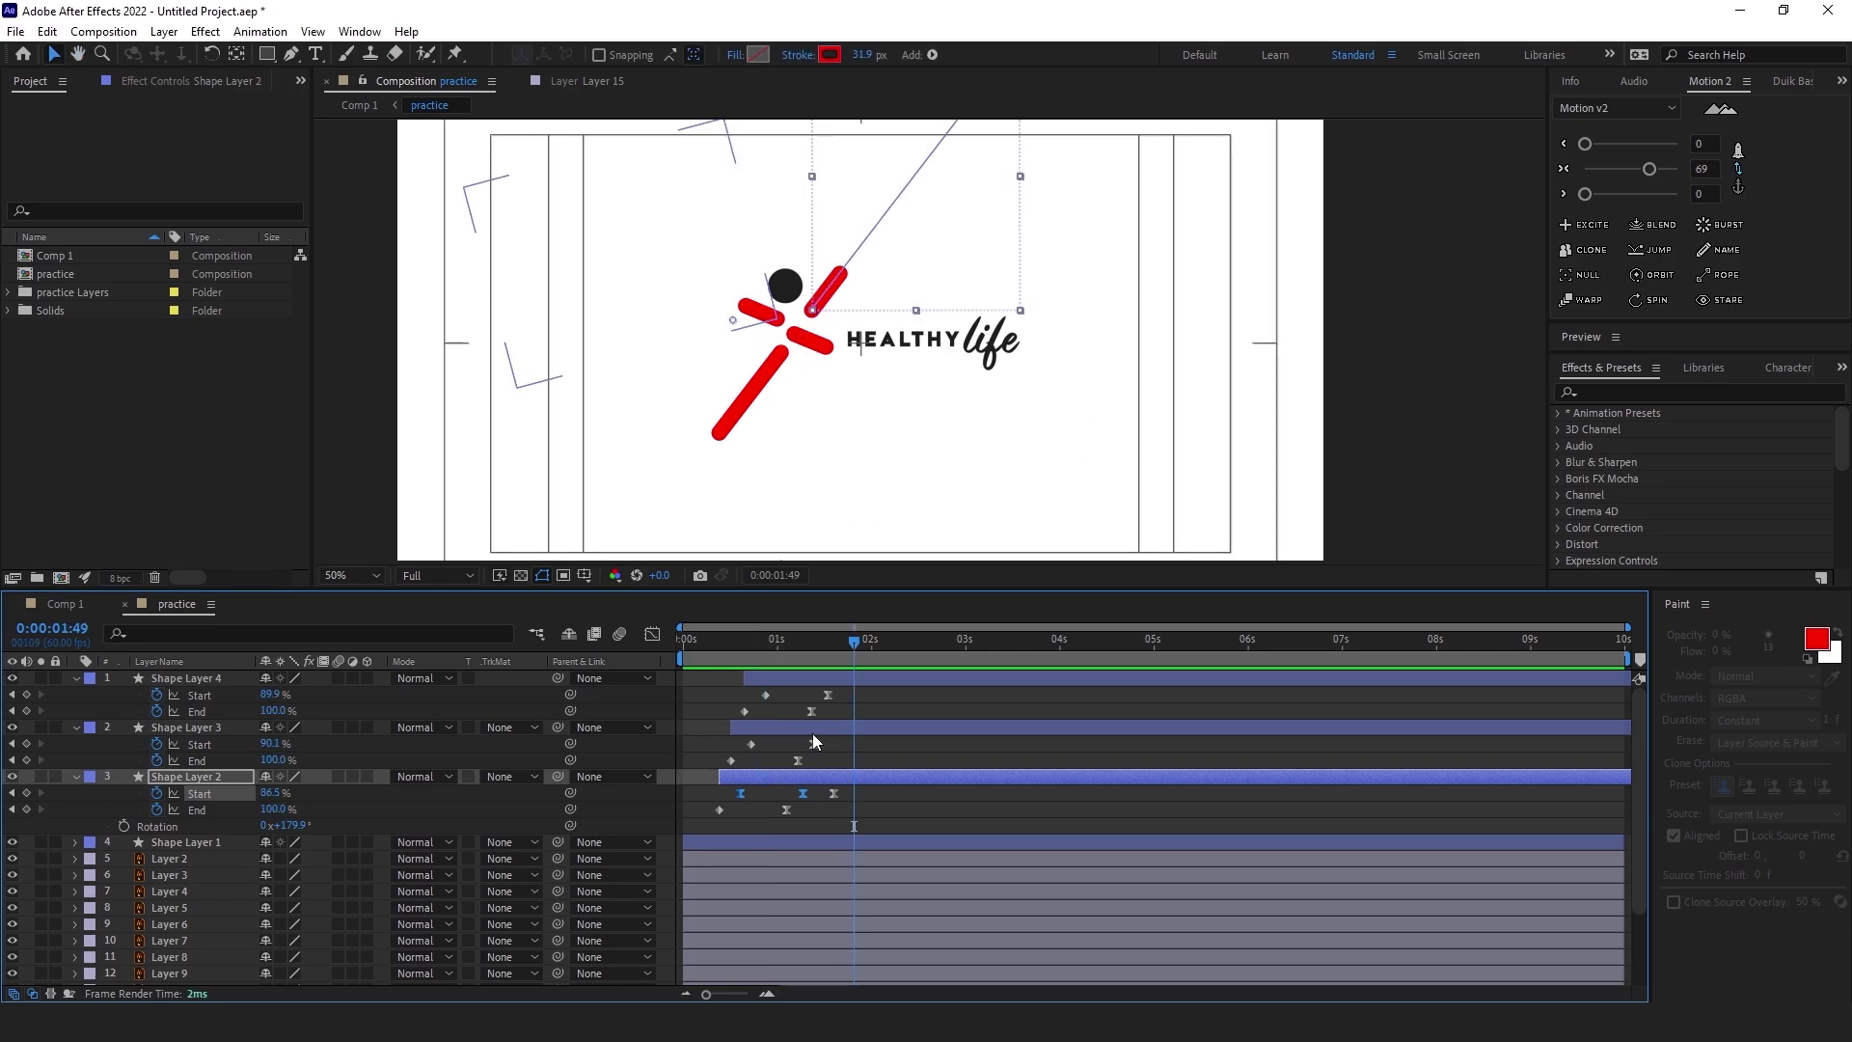
pyautogui.click(812, 731)
# Trim Shape Layer 1's lower leg stroke Start to 70.3% and reselect its two Start keyframes
pyautogui.click(771, 841)
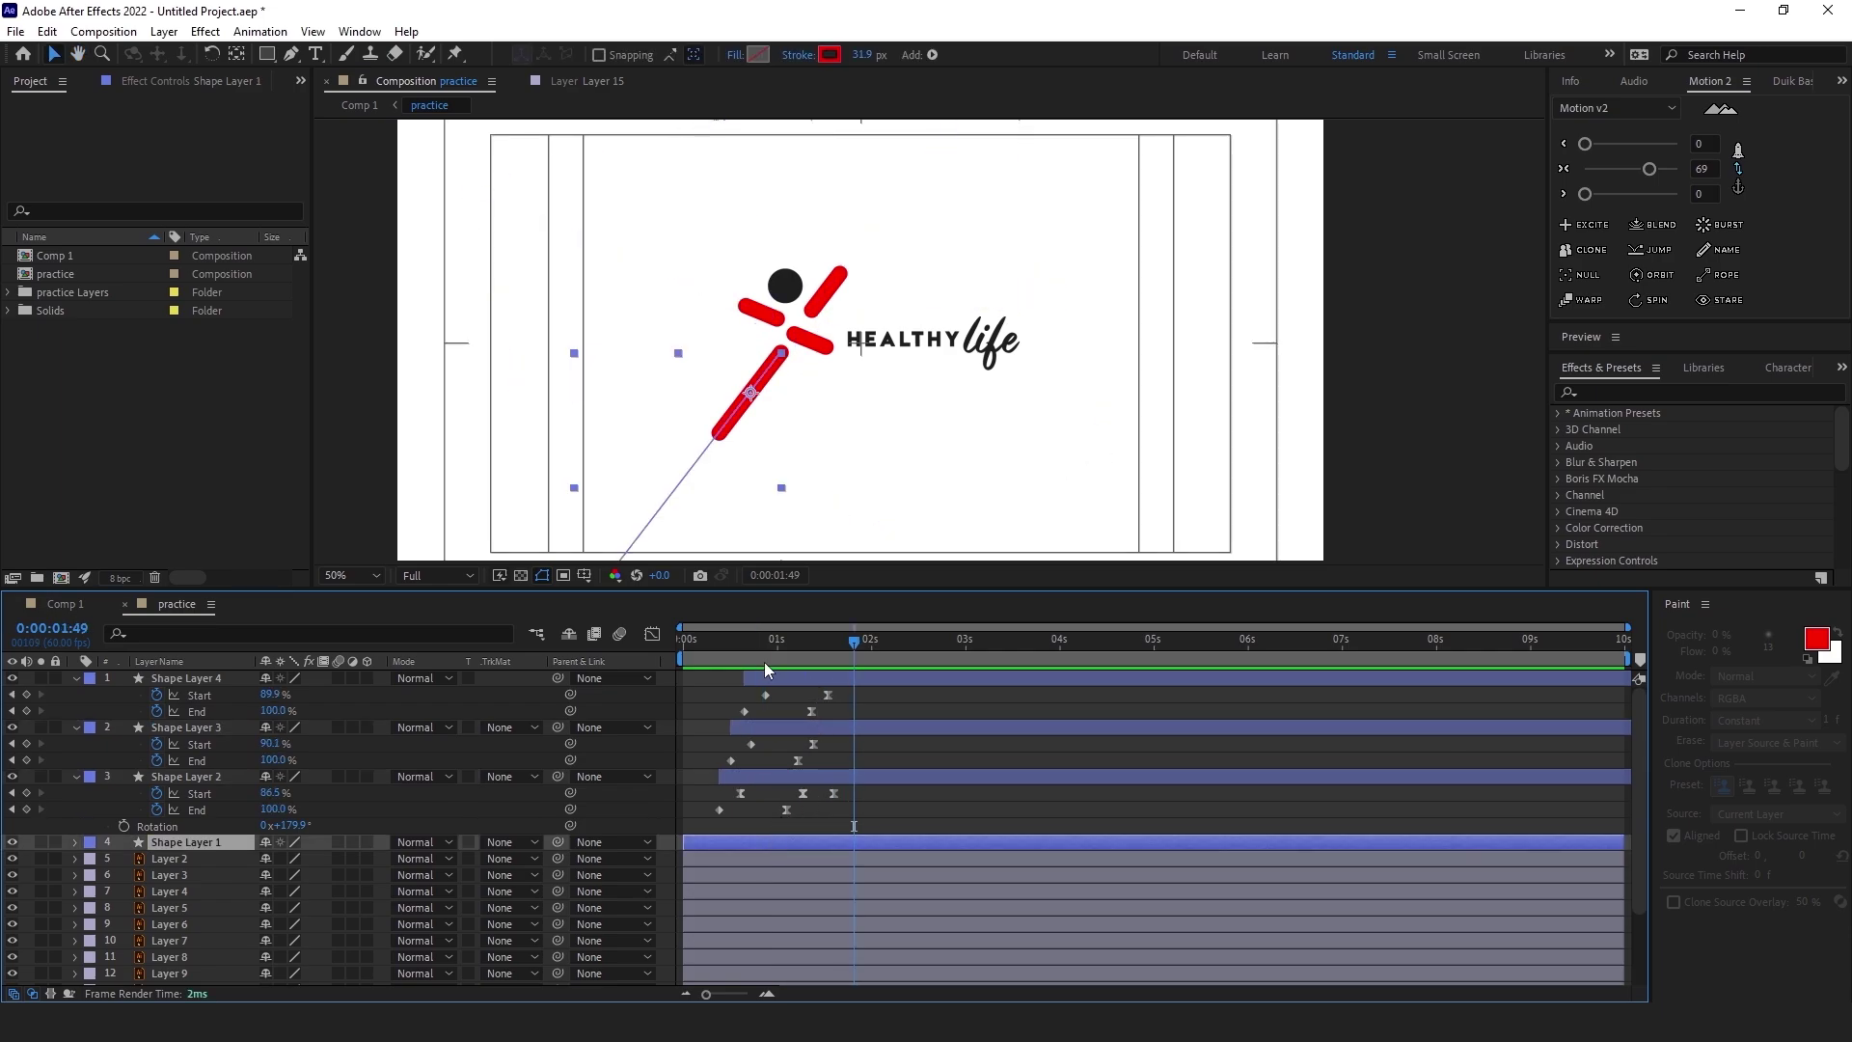
pyautogui.moveTo(749, 650)
pyautogui.mouseDown()
pyautogui.moveTo(687, 654)
pyautogui.moveTo(766, 658)
pyautogui.mouseUp()
pyautogui.press('u')
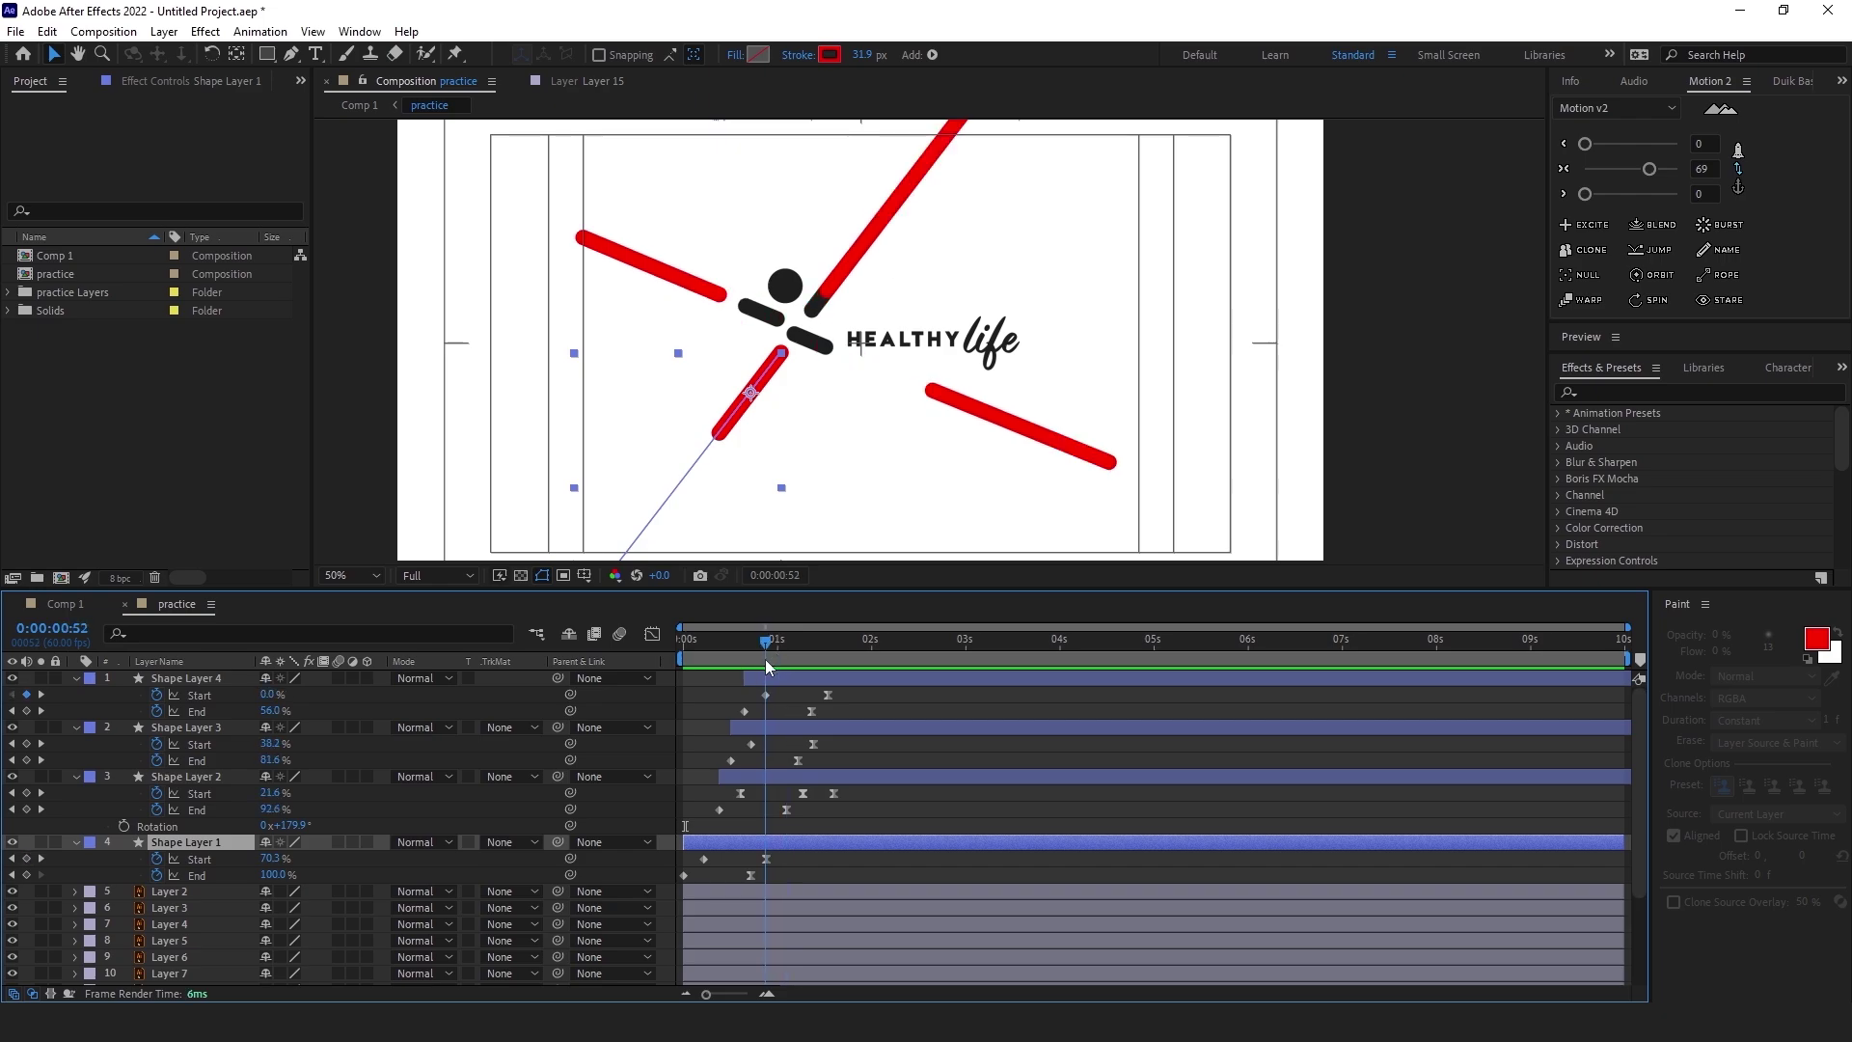
pyautogui.click(766, 859)
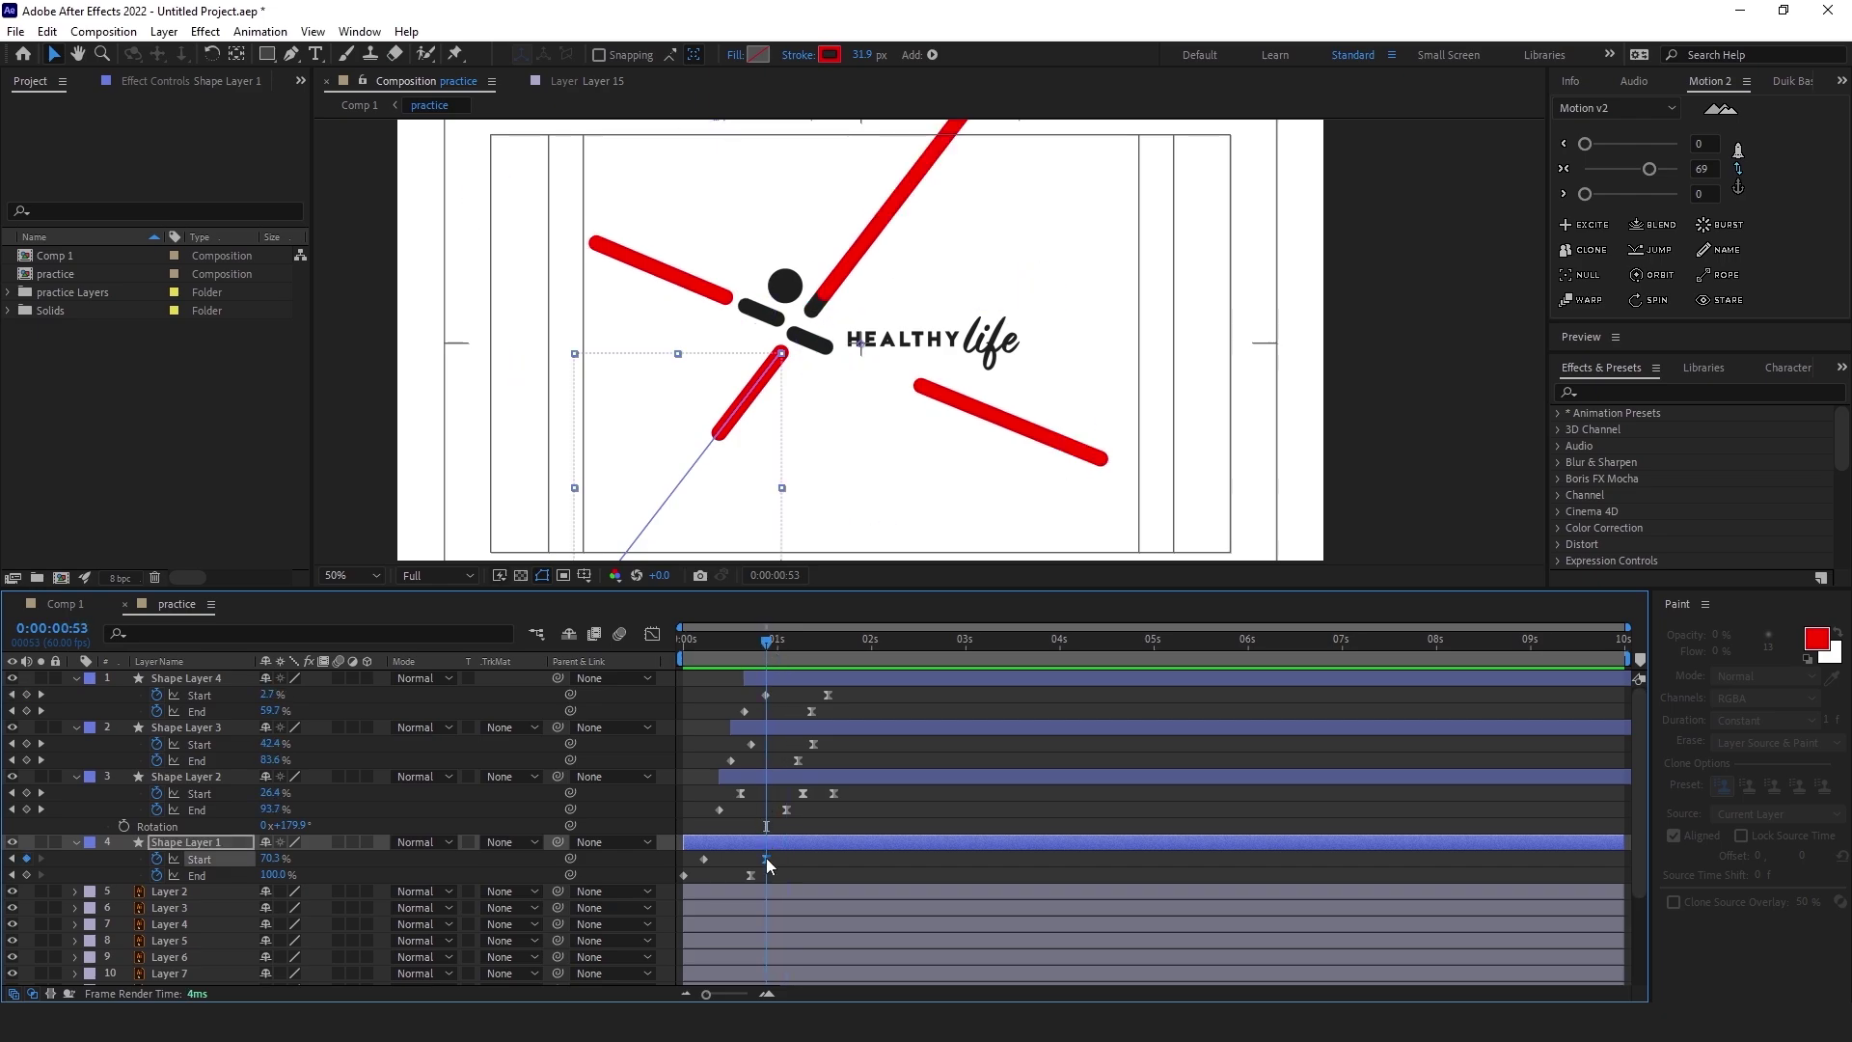
pyautogui.moveTo(270, 858); pyautogui.dragTo(278, 858)
pyautogui.moveTo(668, 866); pyautogui.dragTo(777, 853)
pyautogui.click(1565, 169)
# Preview all four red strokes drawing on and retracting in sequence
pyautogui.moveTo(772, 647); pyautogui.dragTo(733, 649)
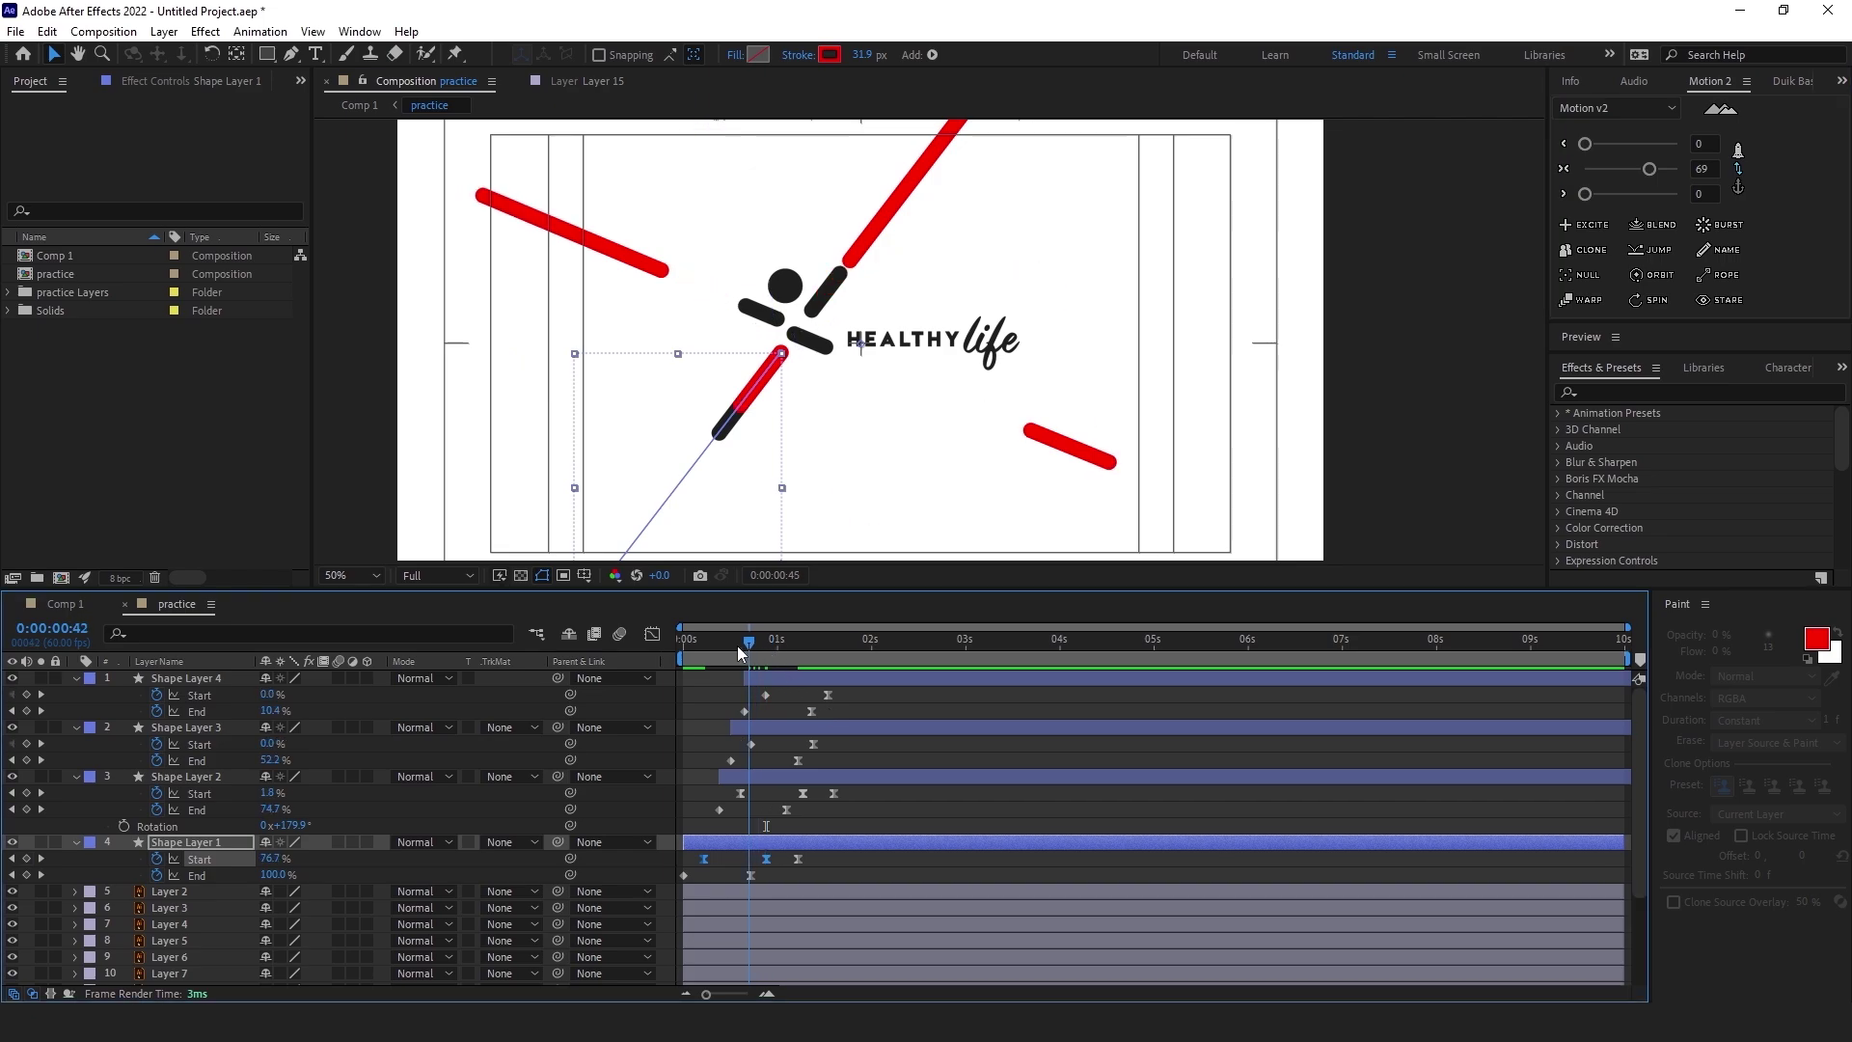
pyautogui.press('space')
pyautogui.press('space')
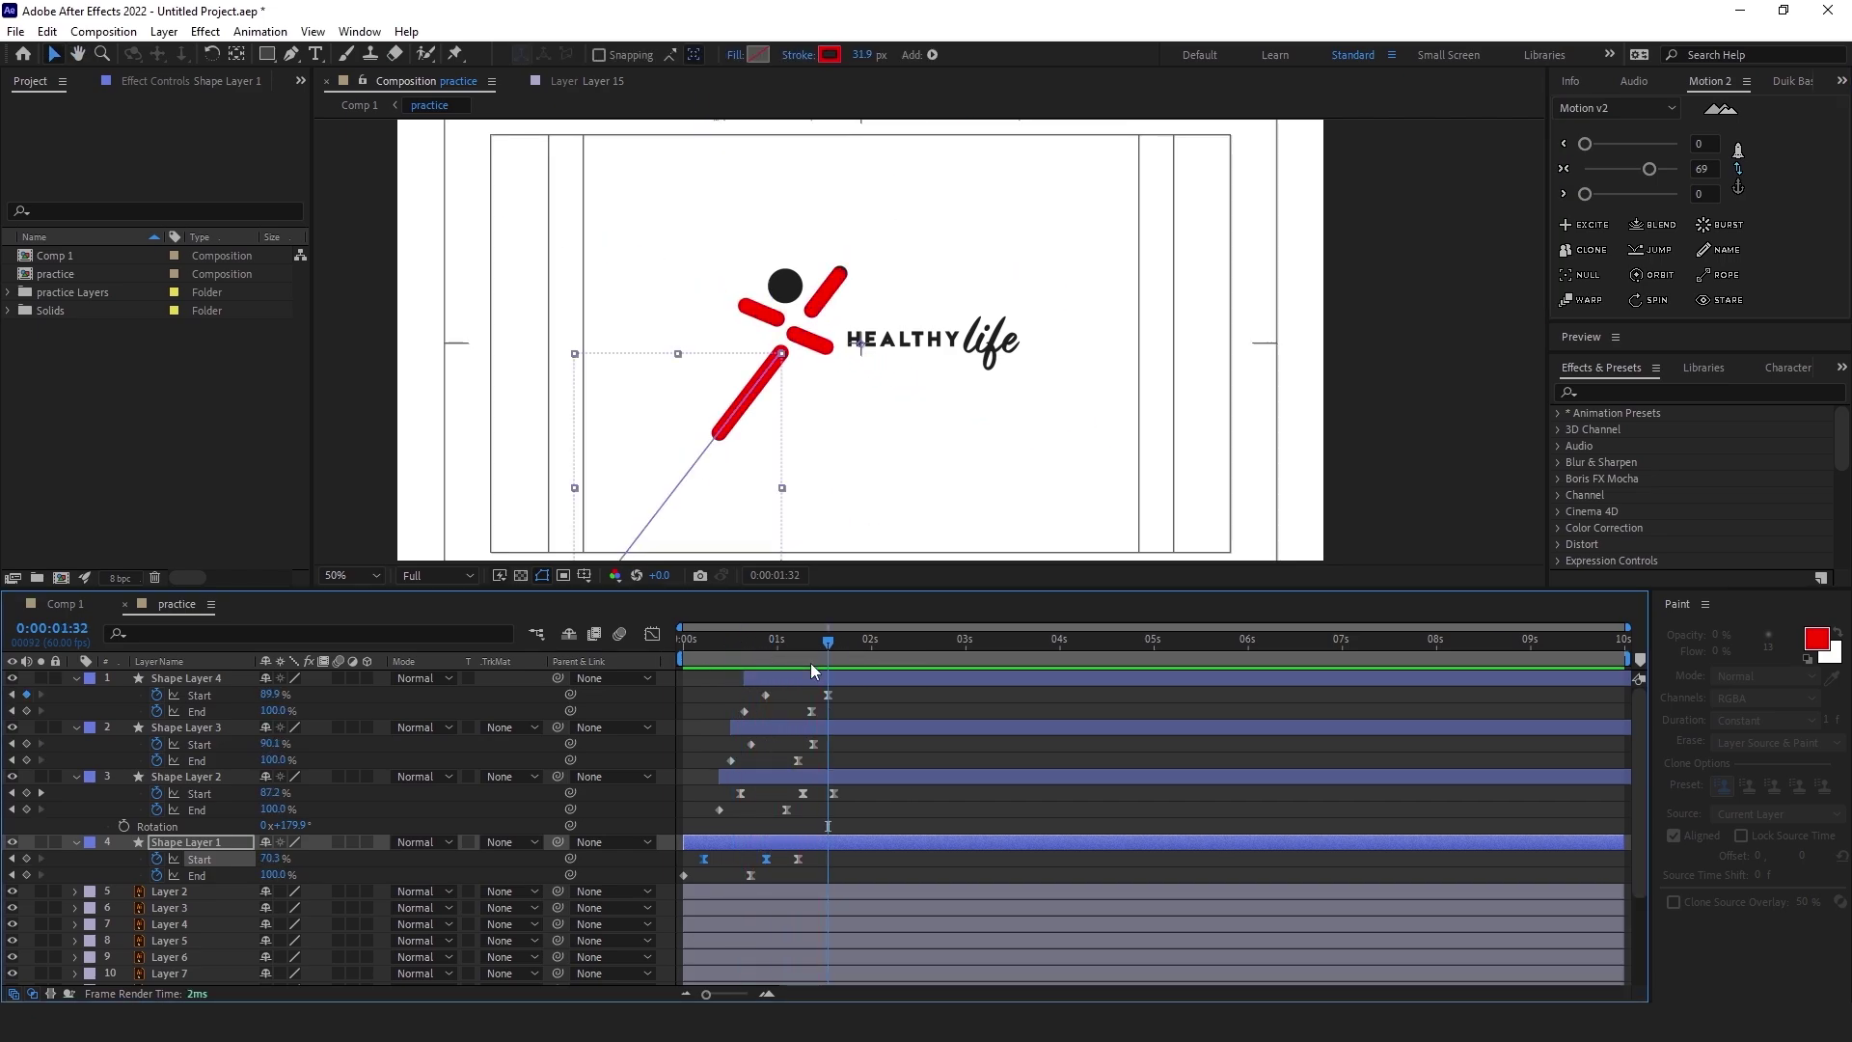
pyautogui.moveTo(783, 660); pyautogui.dragTo(751, 656)
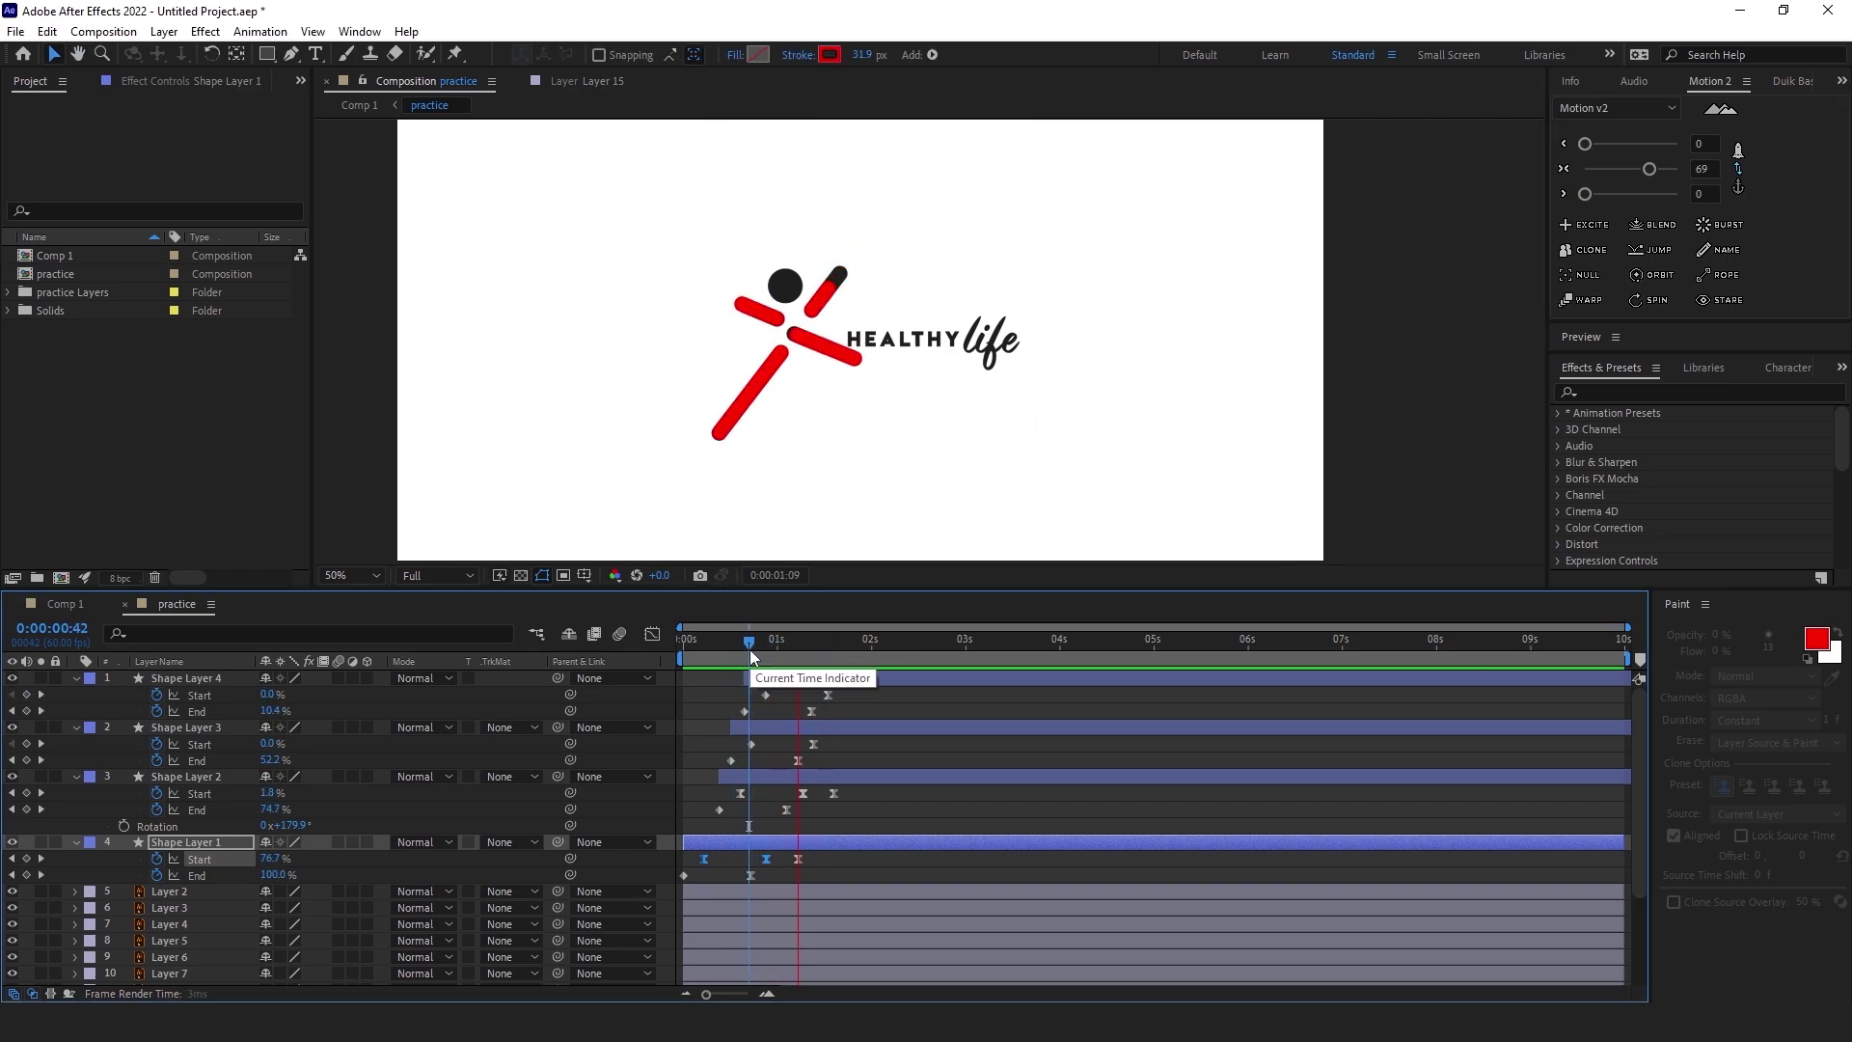
pyautogui.moveTo(754, 656); pyautogui.dragTo(767, 654)
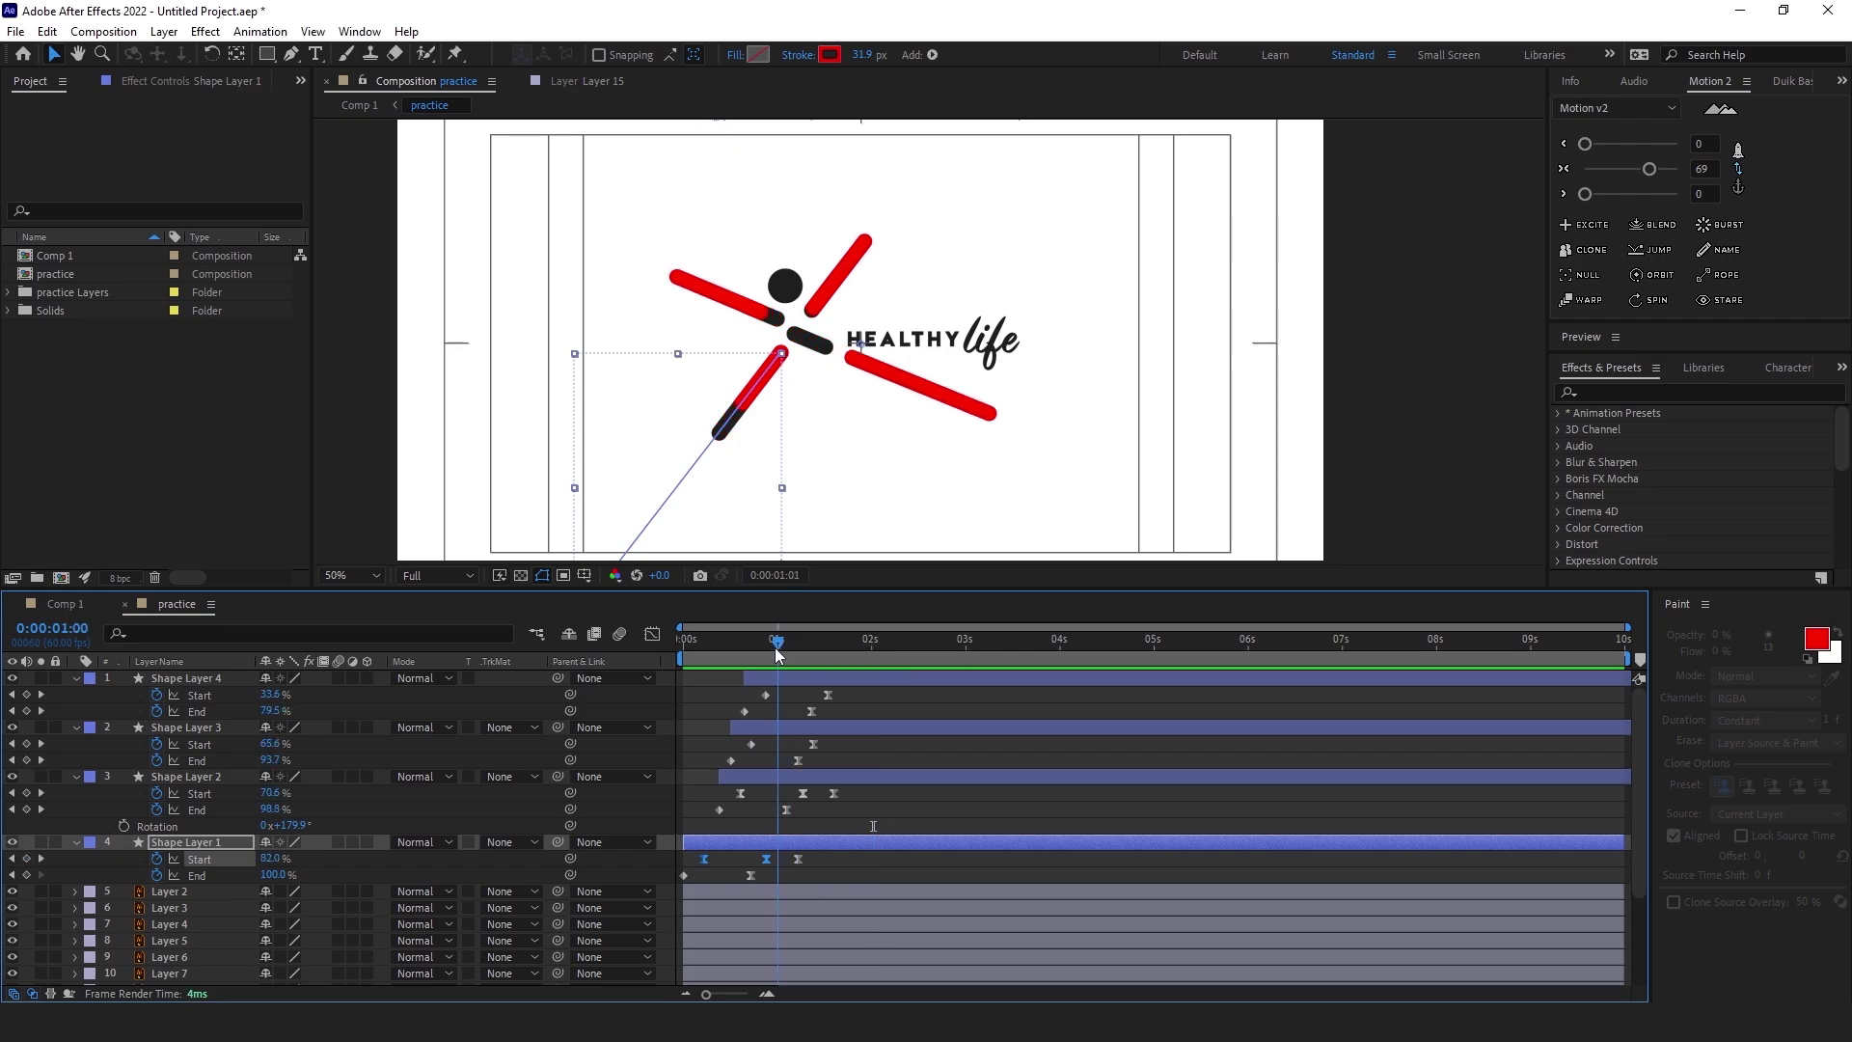
pyautogui.press('space')
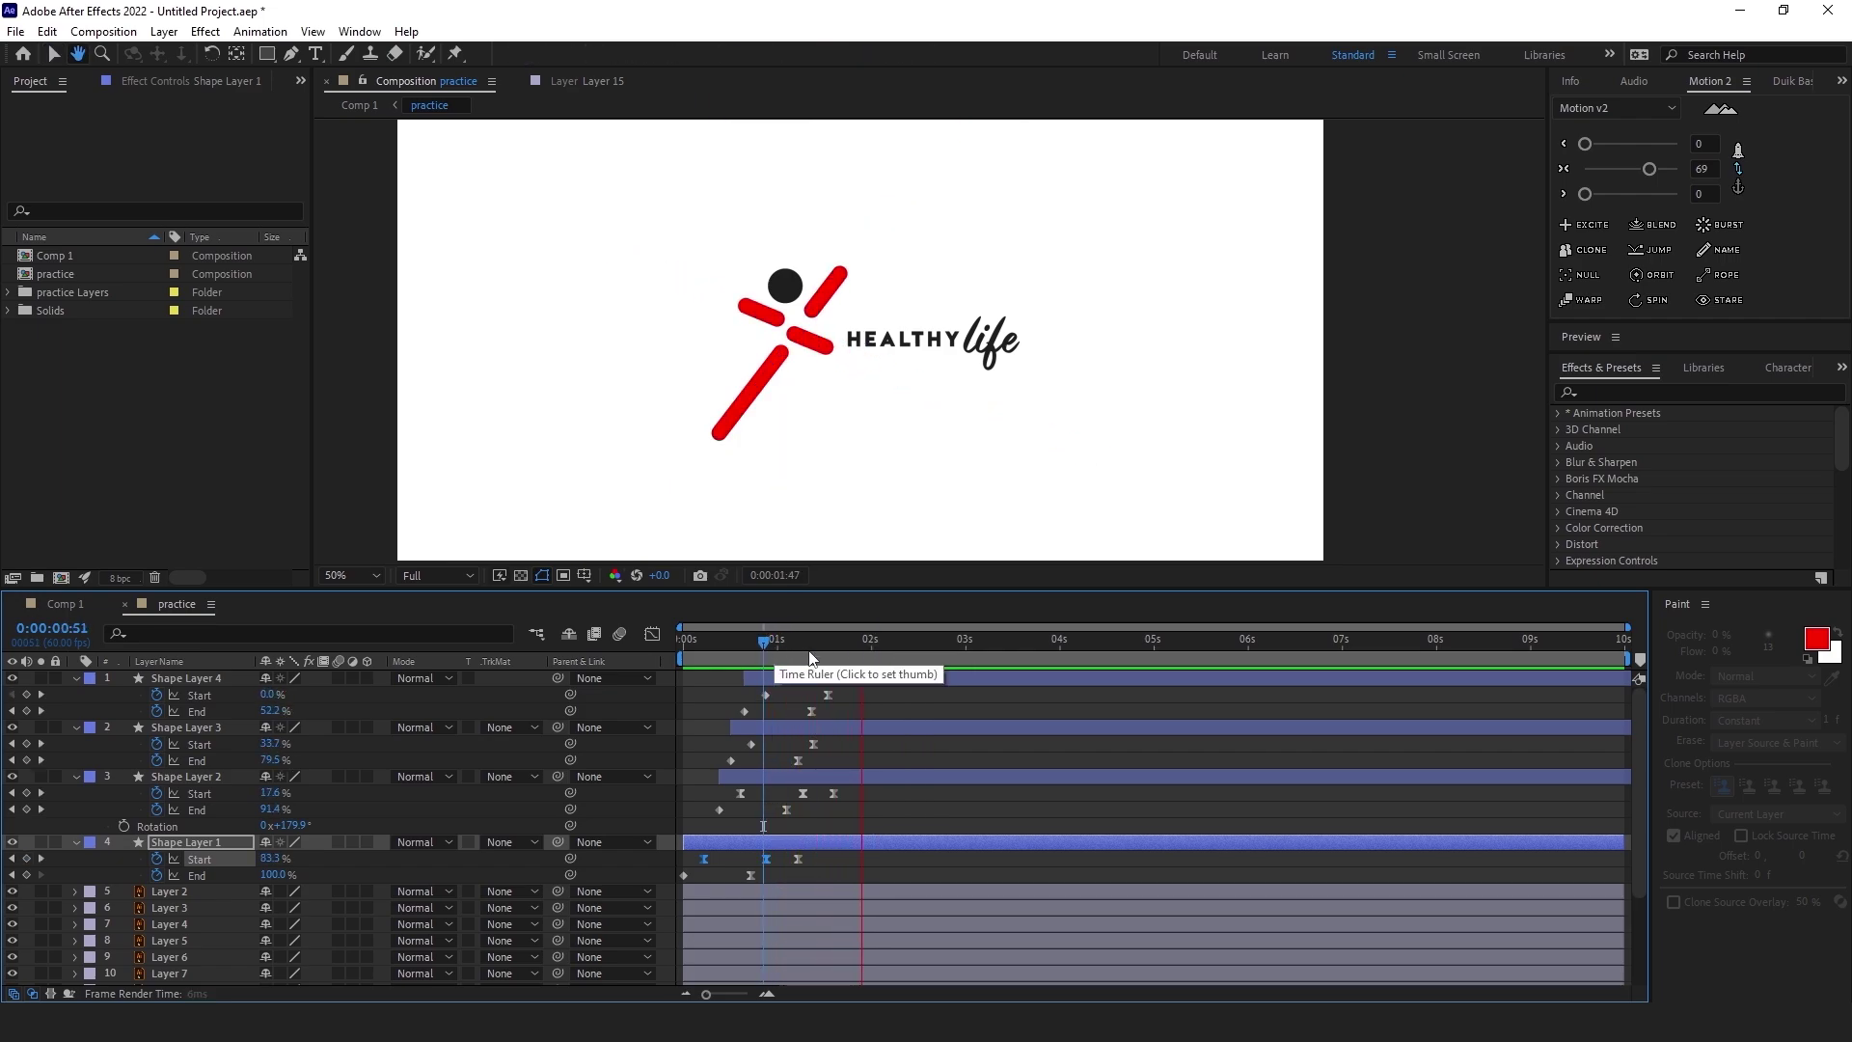
pyautogui.press('space')
pyautogui.moveTo(768, 637); pyautogui.dragTo(728, 639)
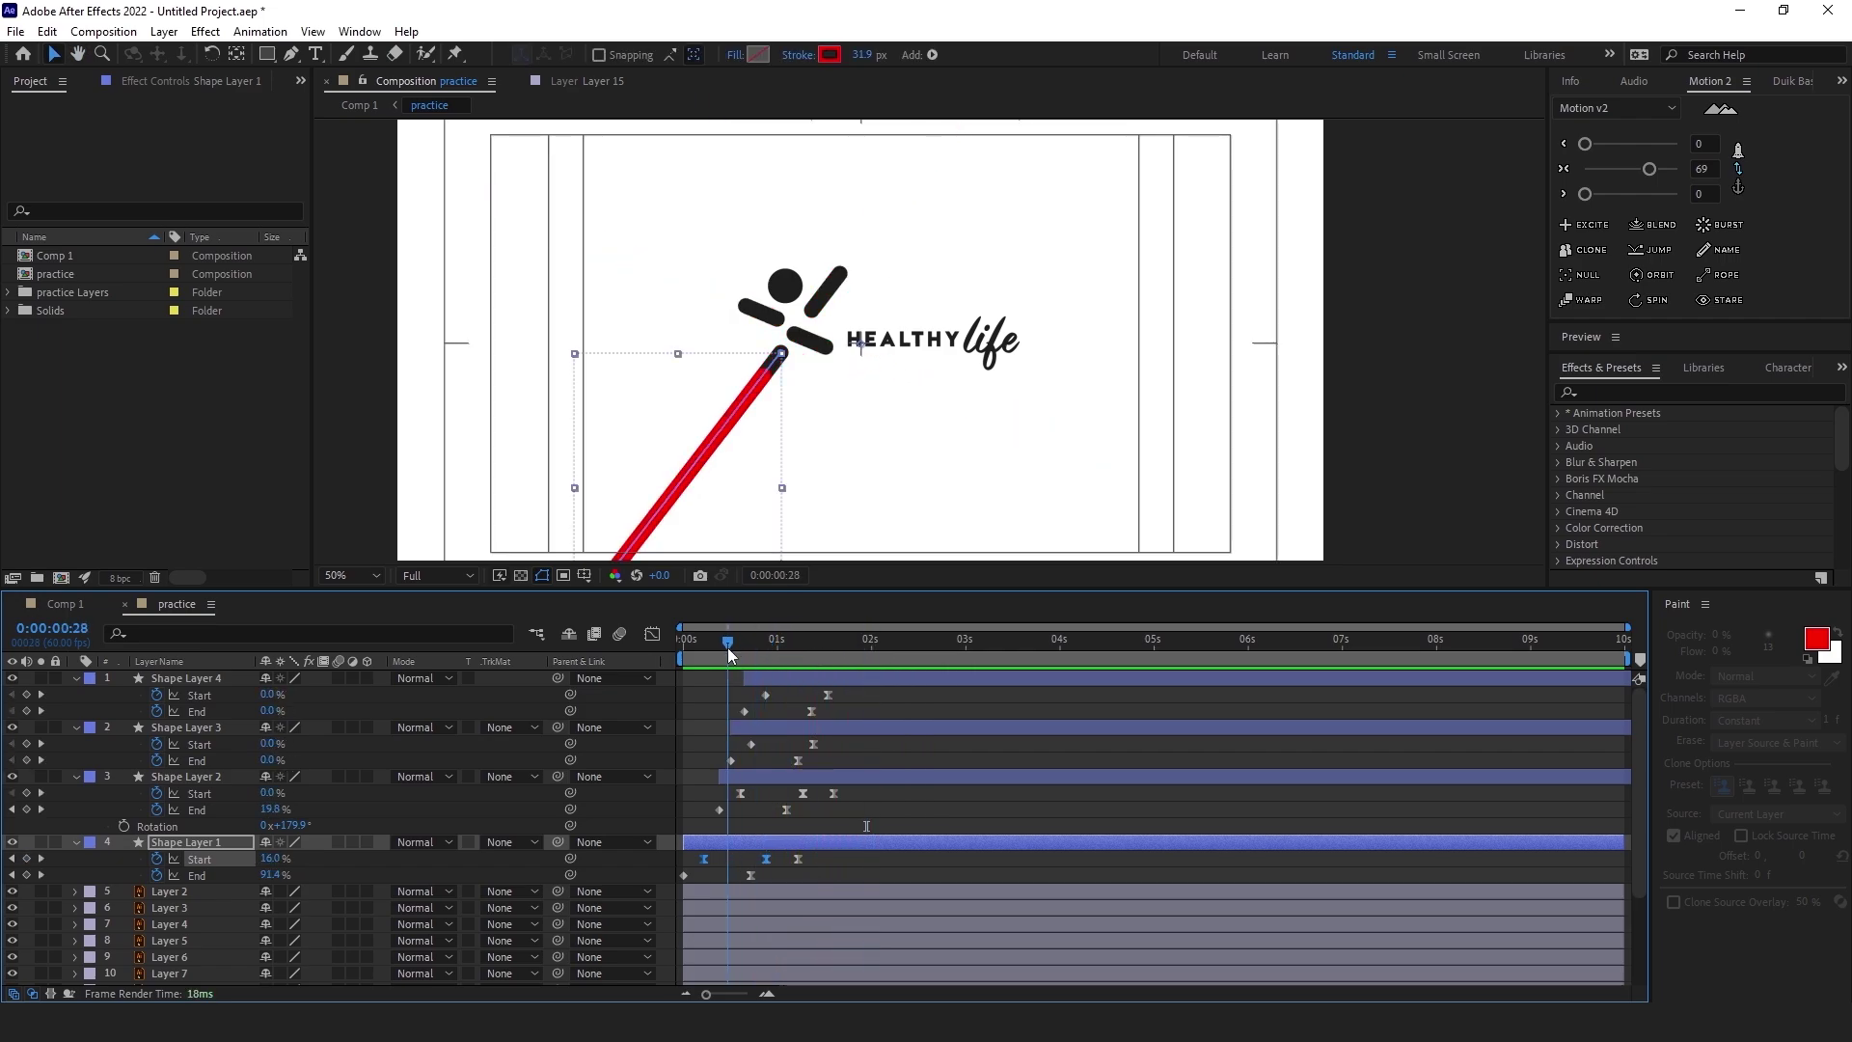
pyautogui.click(785, 286)
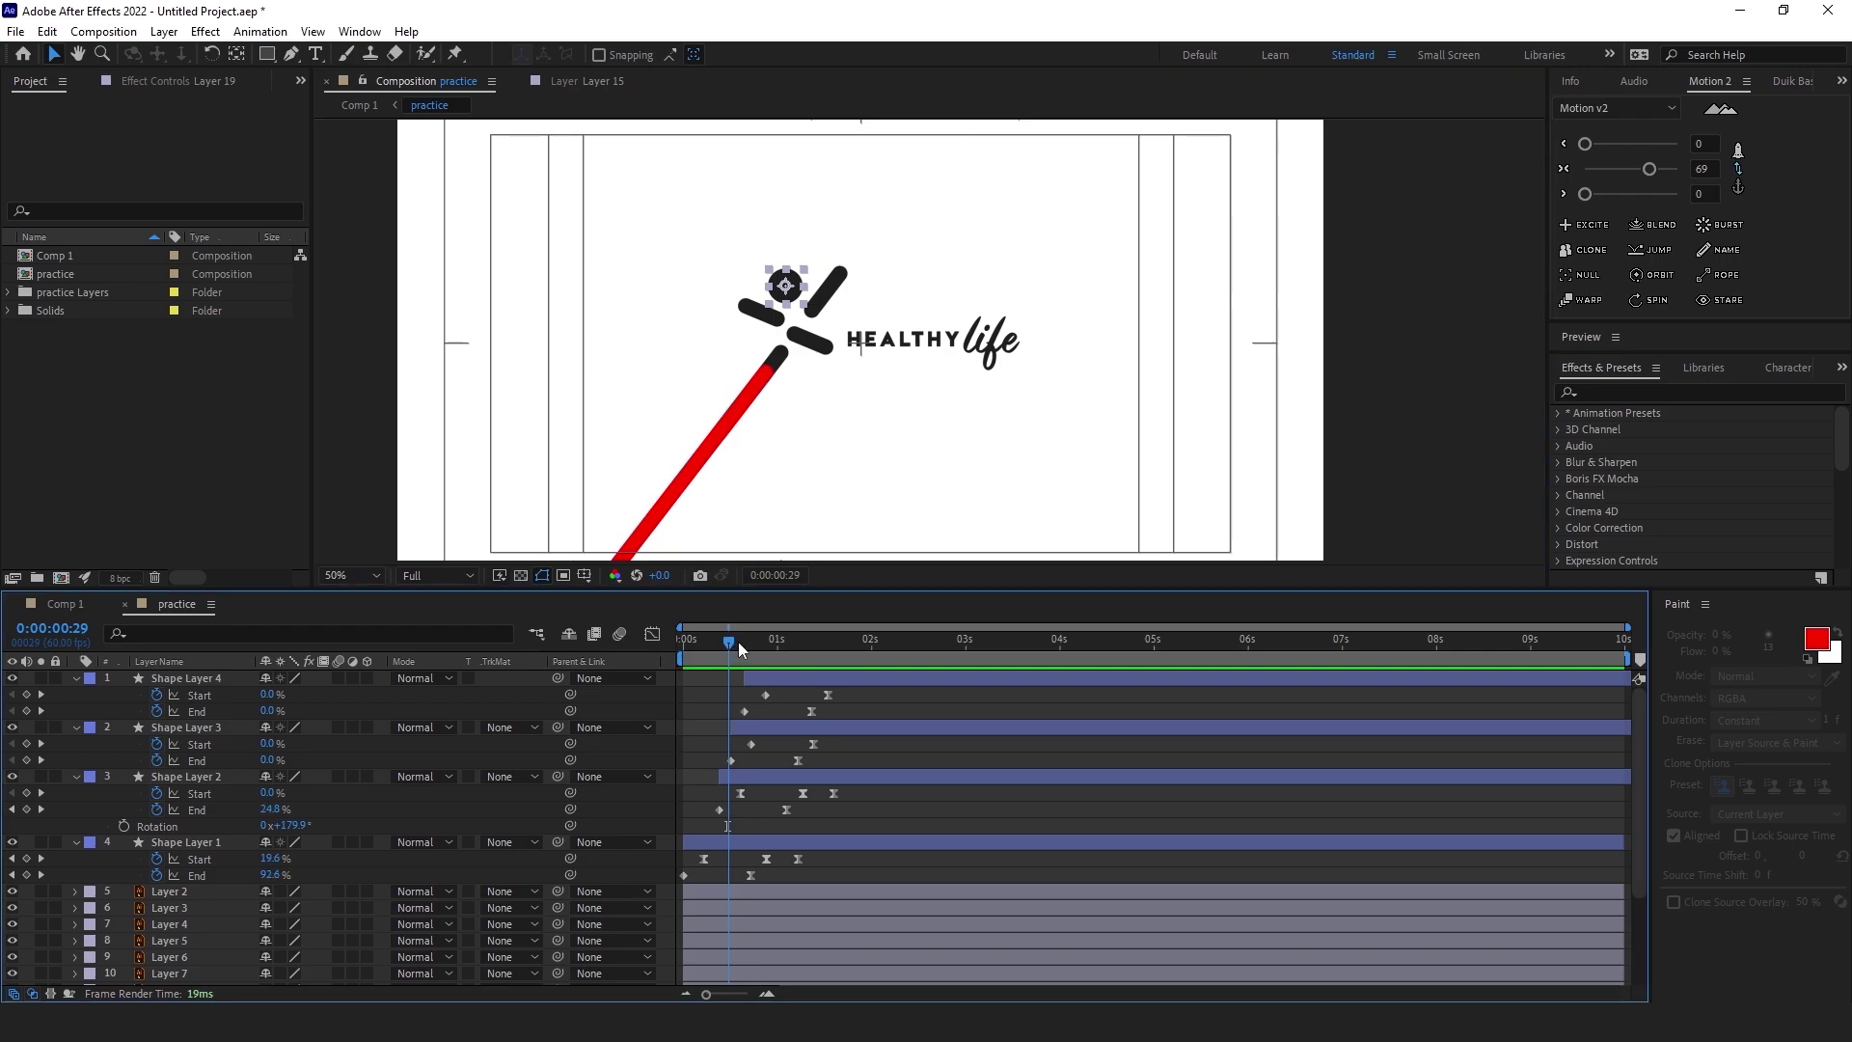
# Move the head circle's layer (Layer 19) just below Shape Layer 1
pyautogui.moveTo(738, 640); pyautogui.dragTo(782, 645)
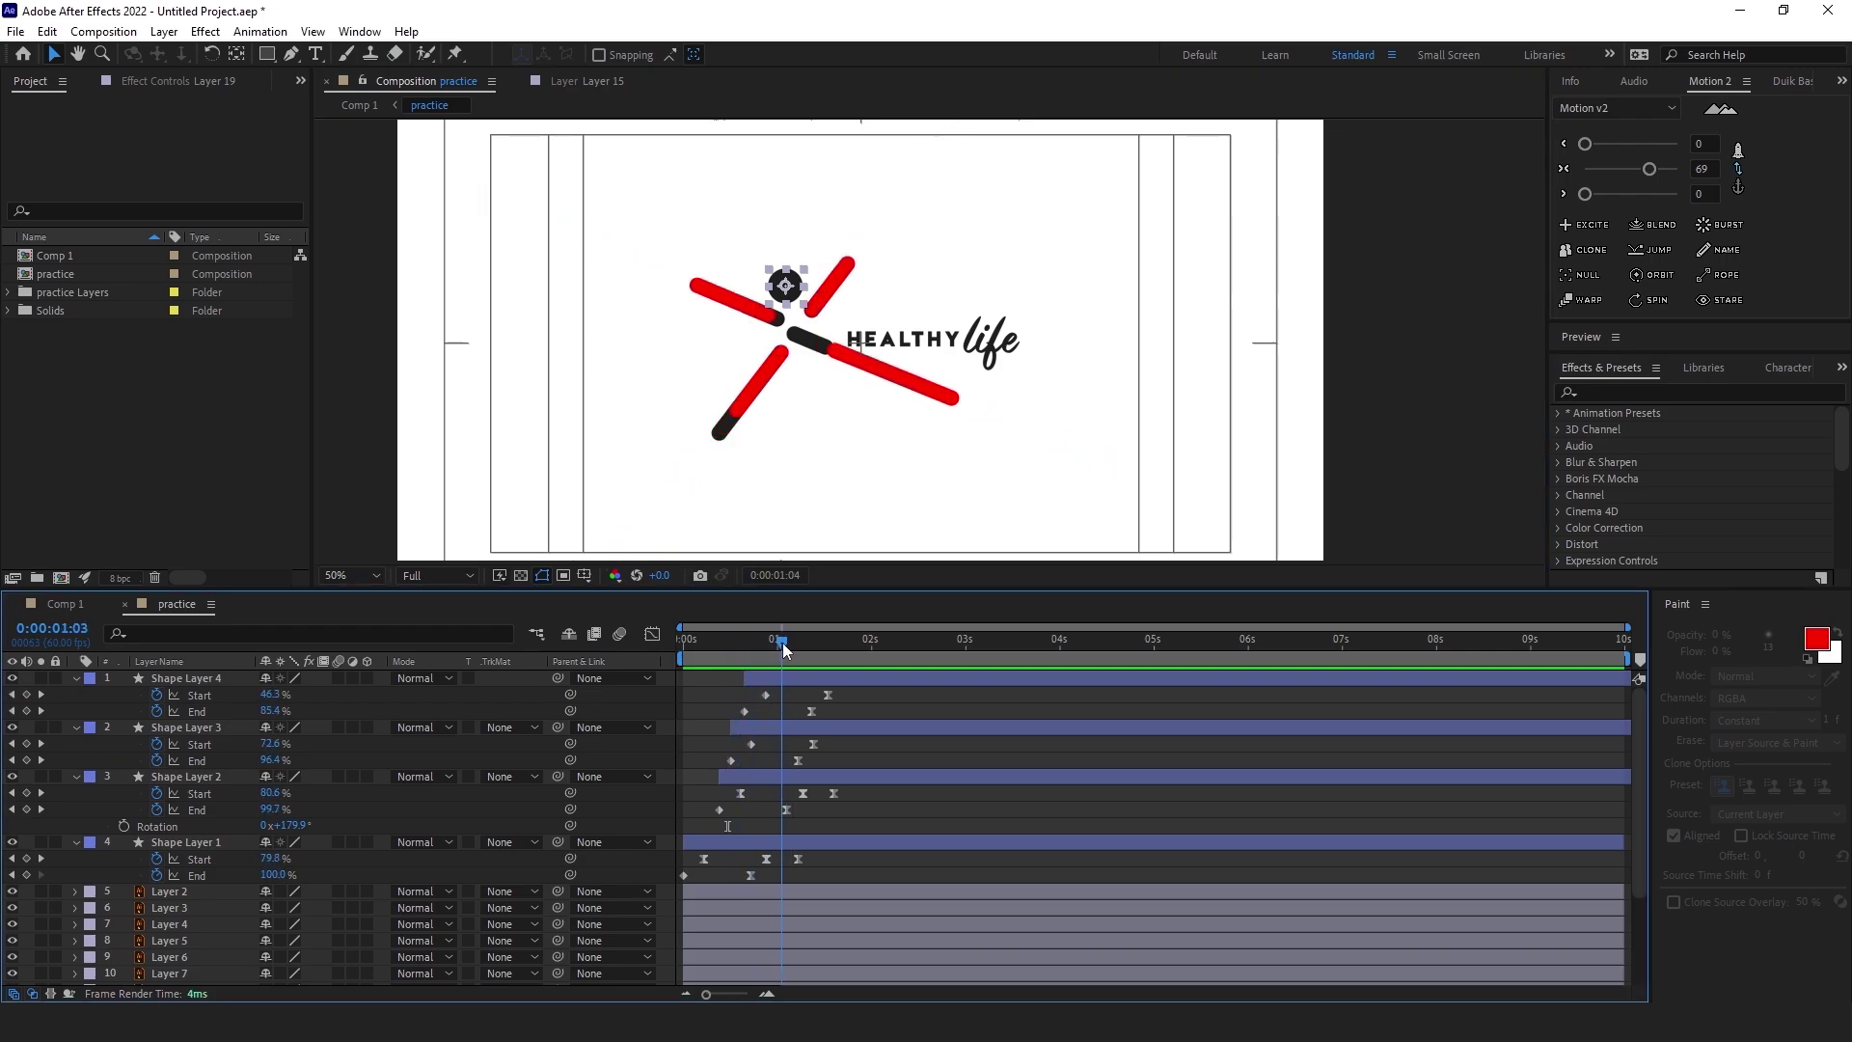
pyautogui.scroll(-4, 812, 779)
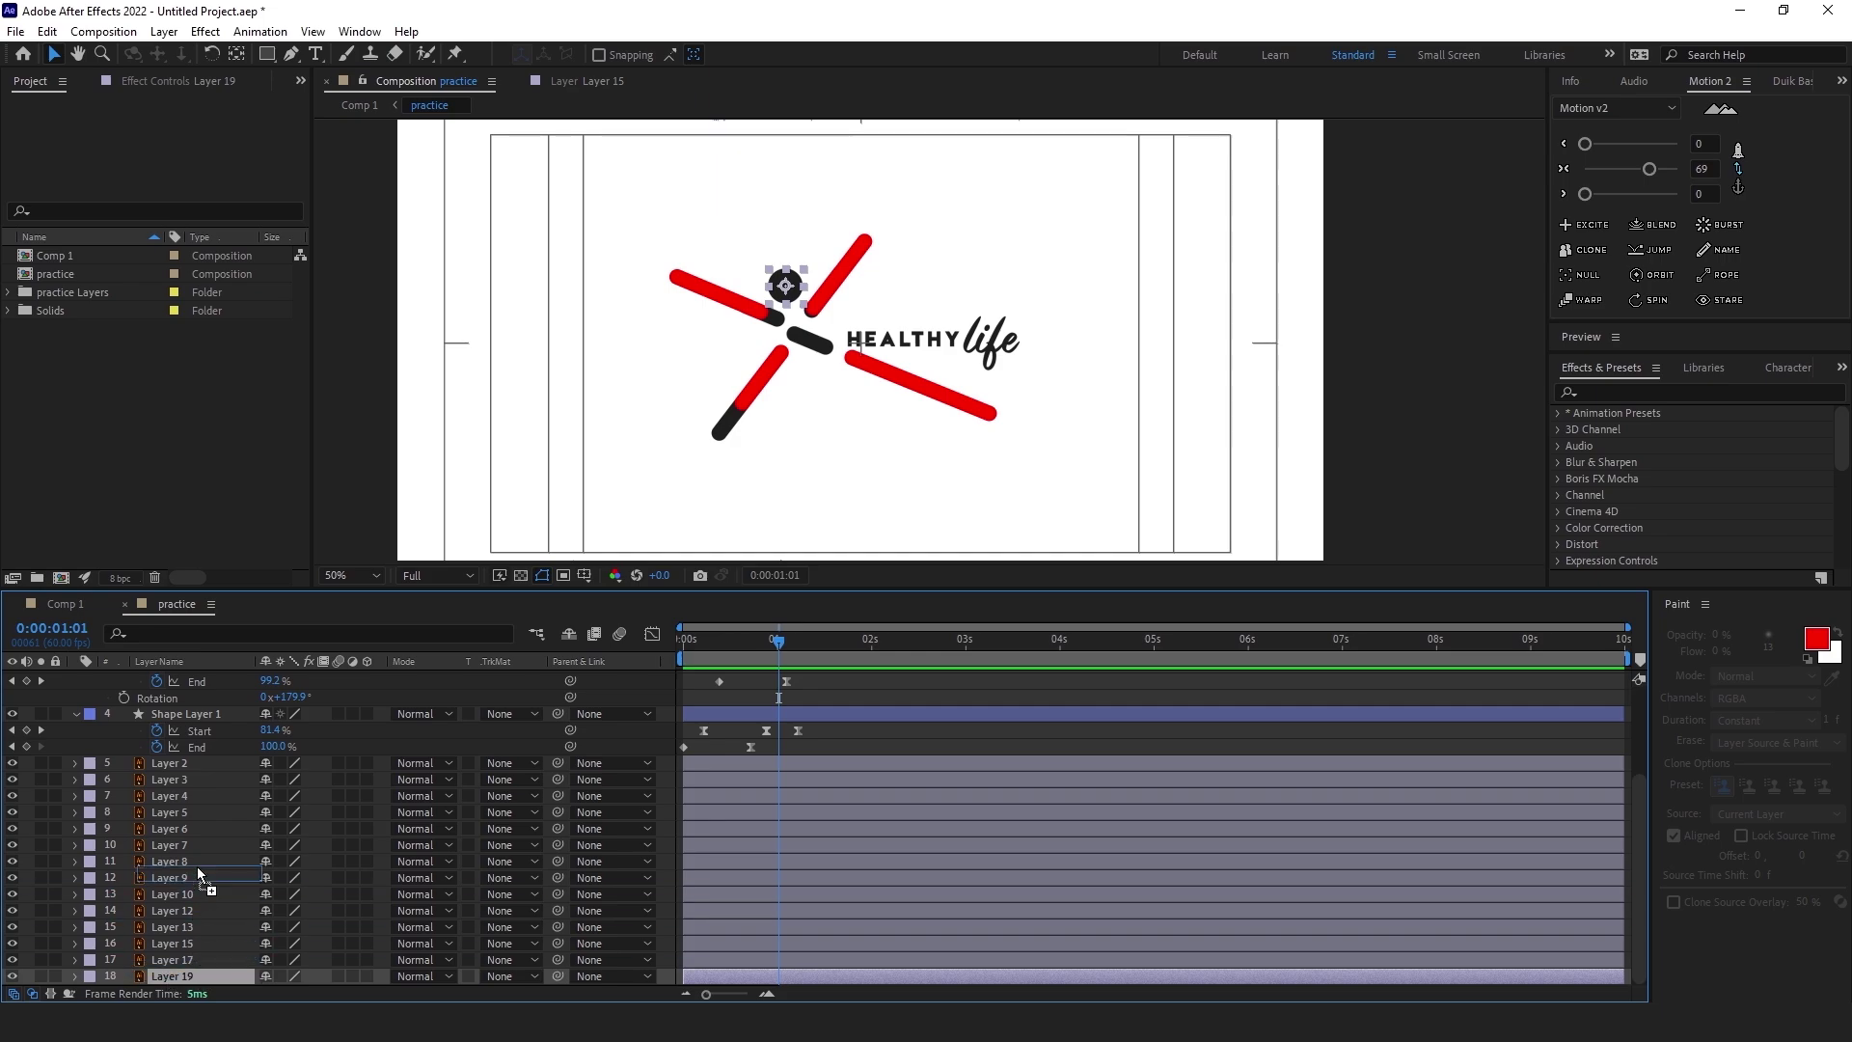
pyautogui.moveTo(197, 866); pyautogui.dragTo(218, 756)
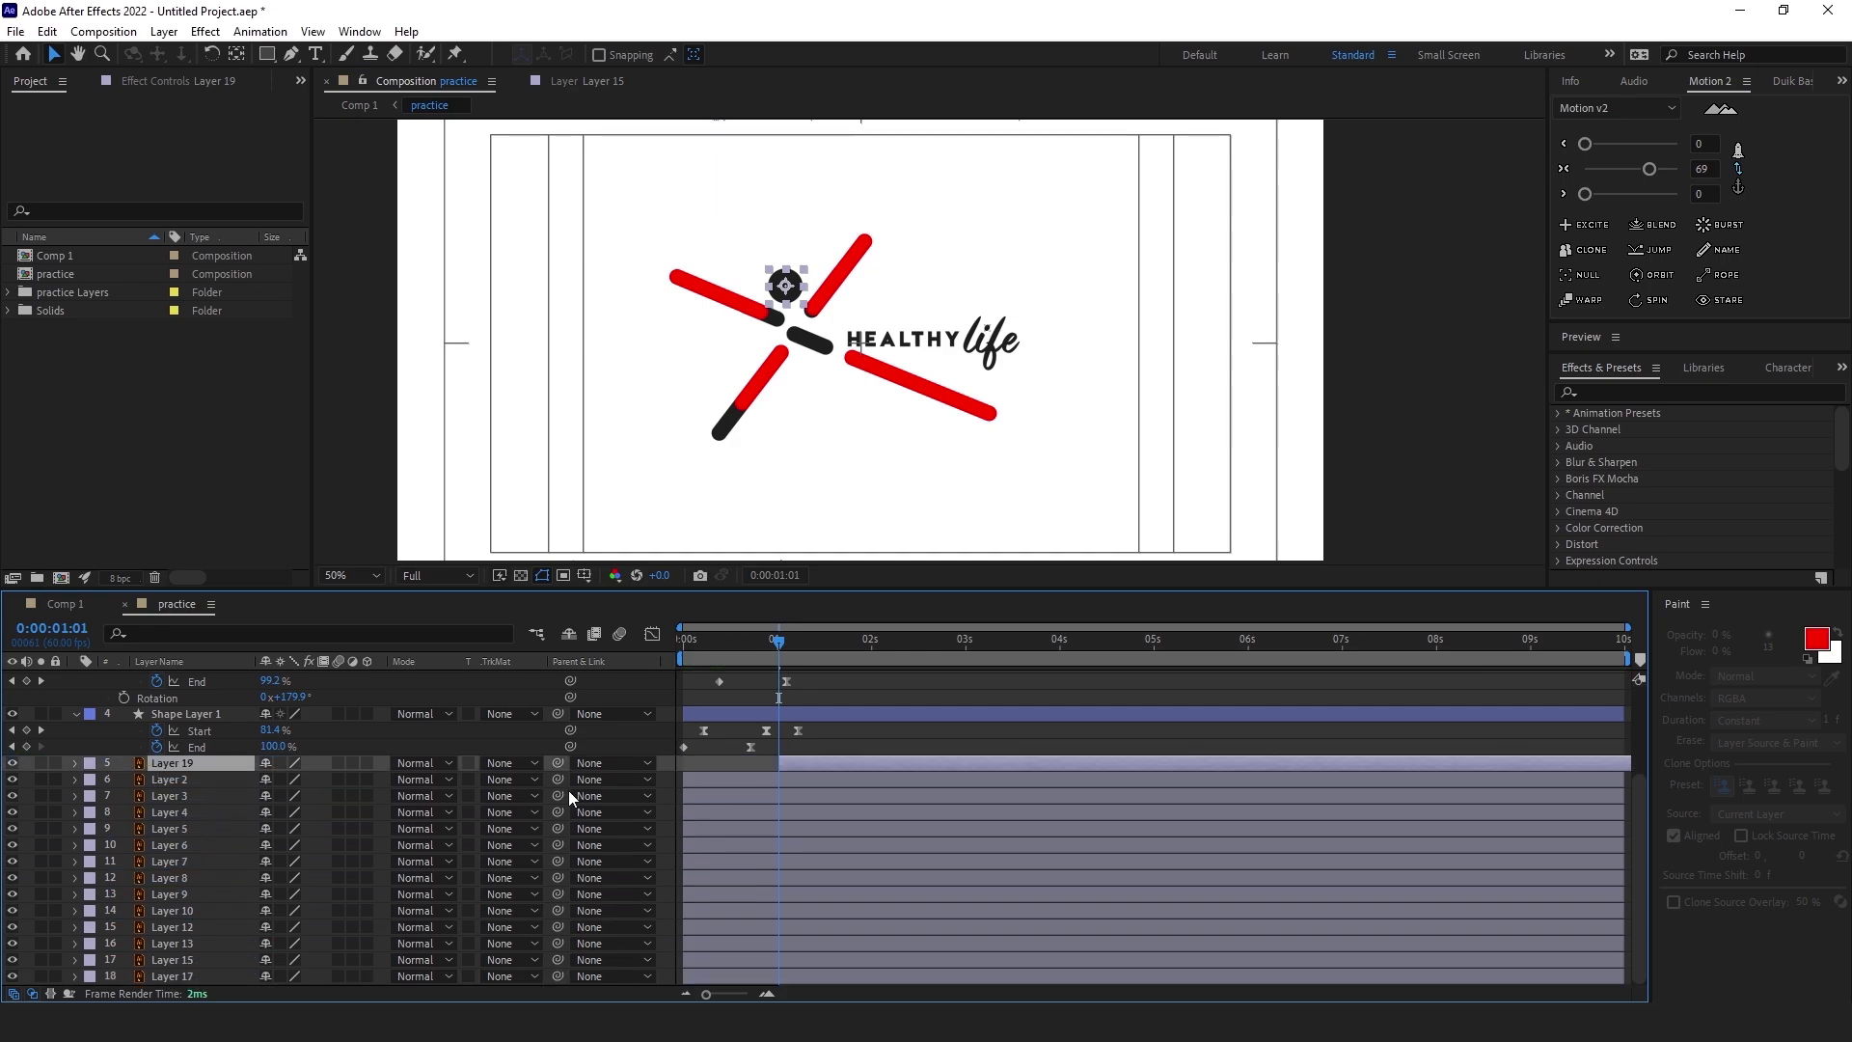
# Keyframe Layer 19's Scale so it pops from 0% at 0:00:01:01 up to 94%
pyautogui.press('s')
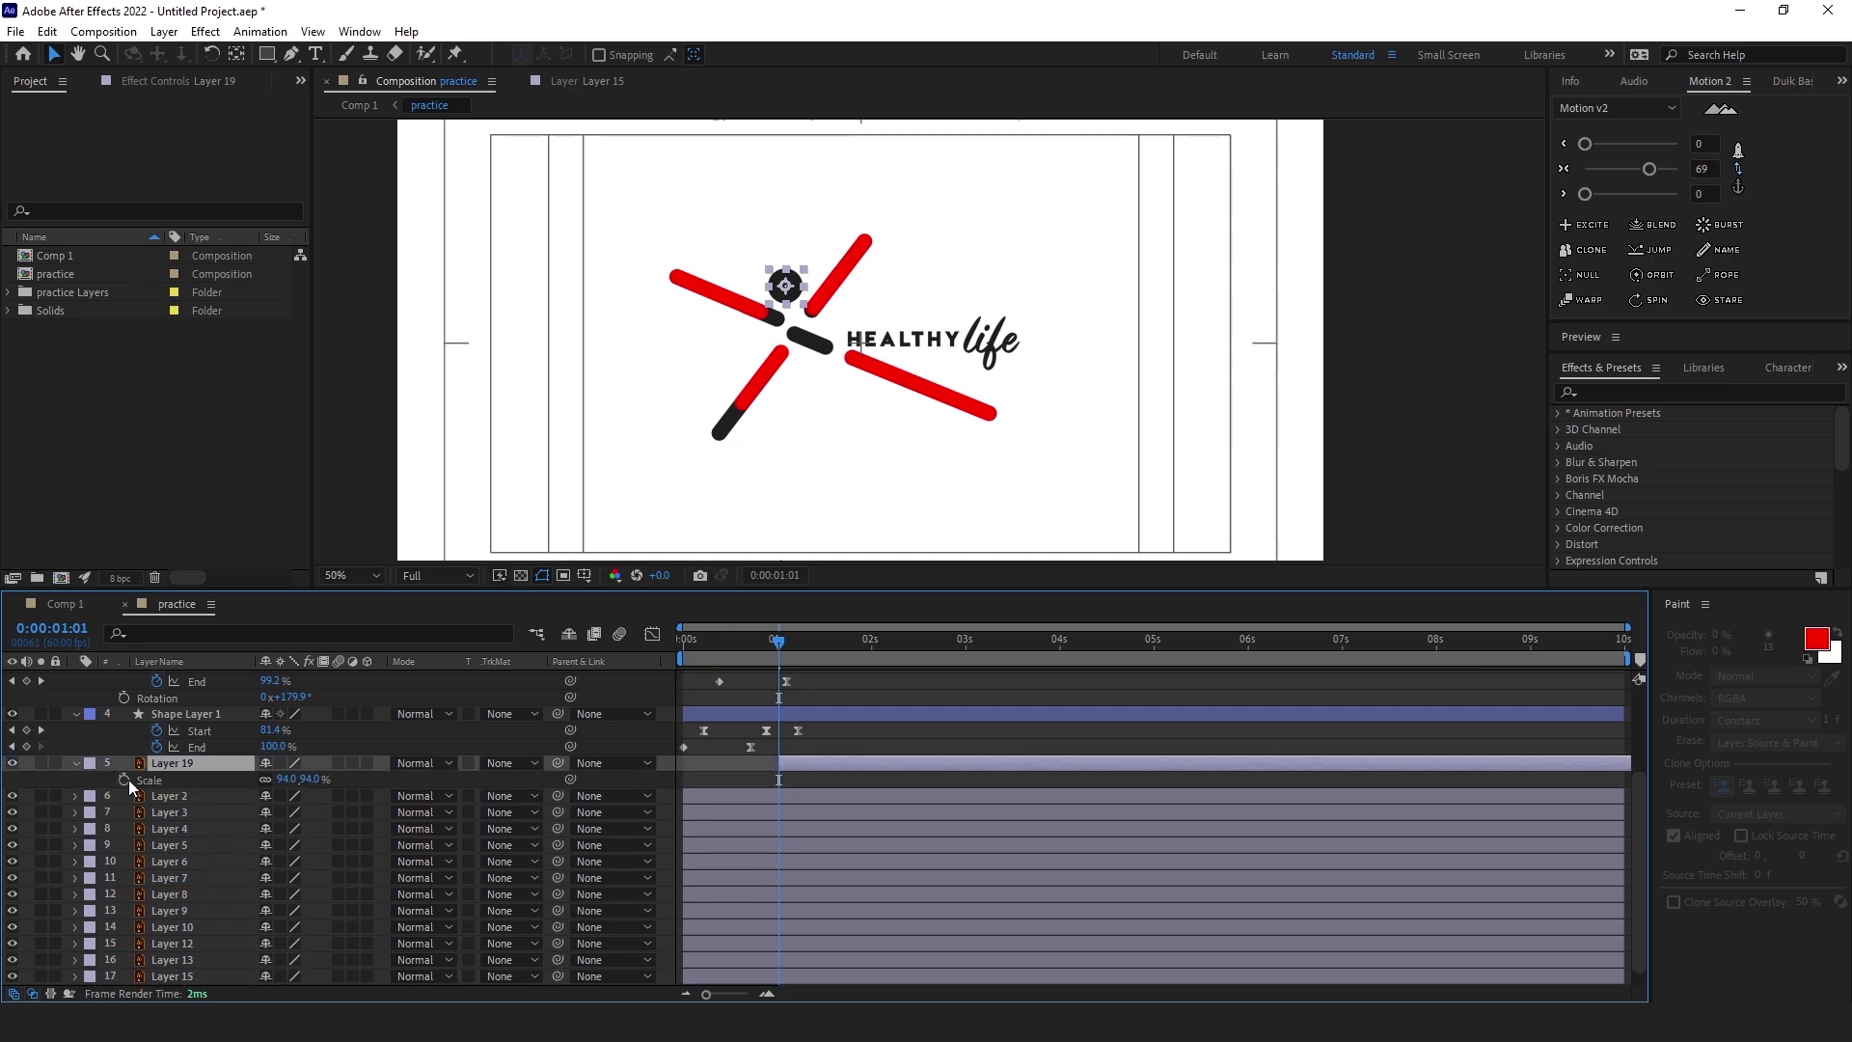
pyautogui.click(123, 780)
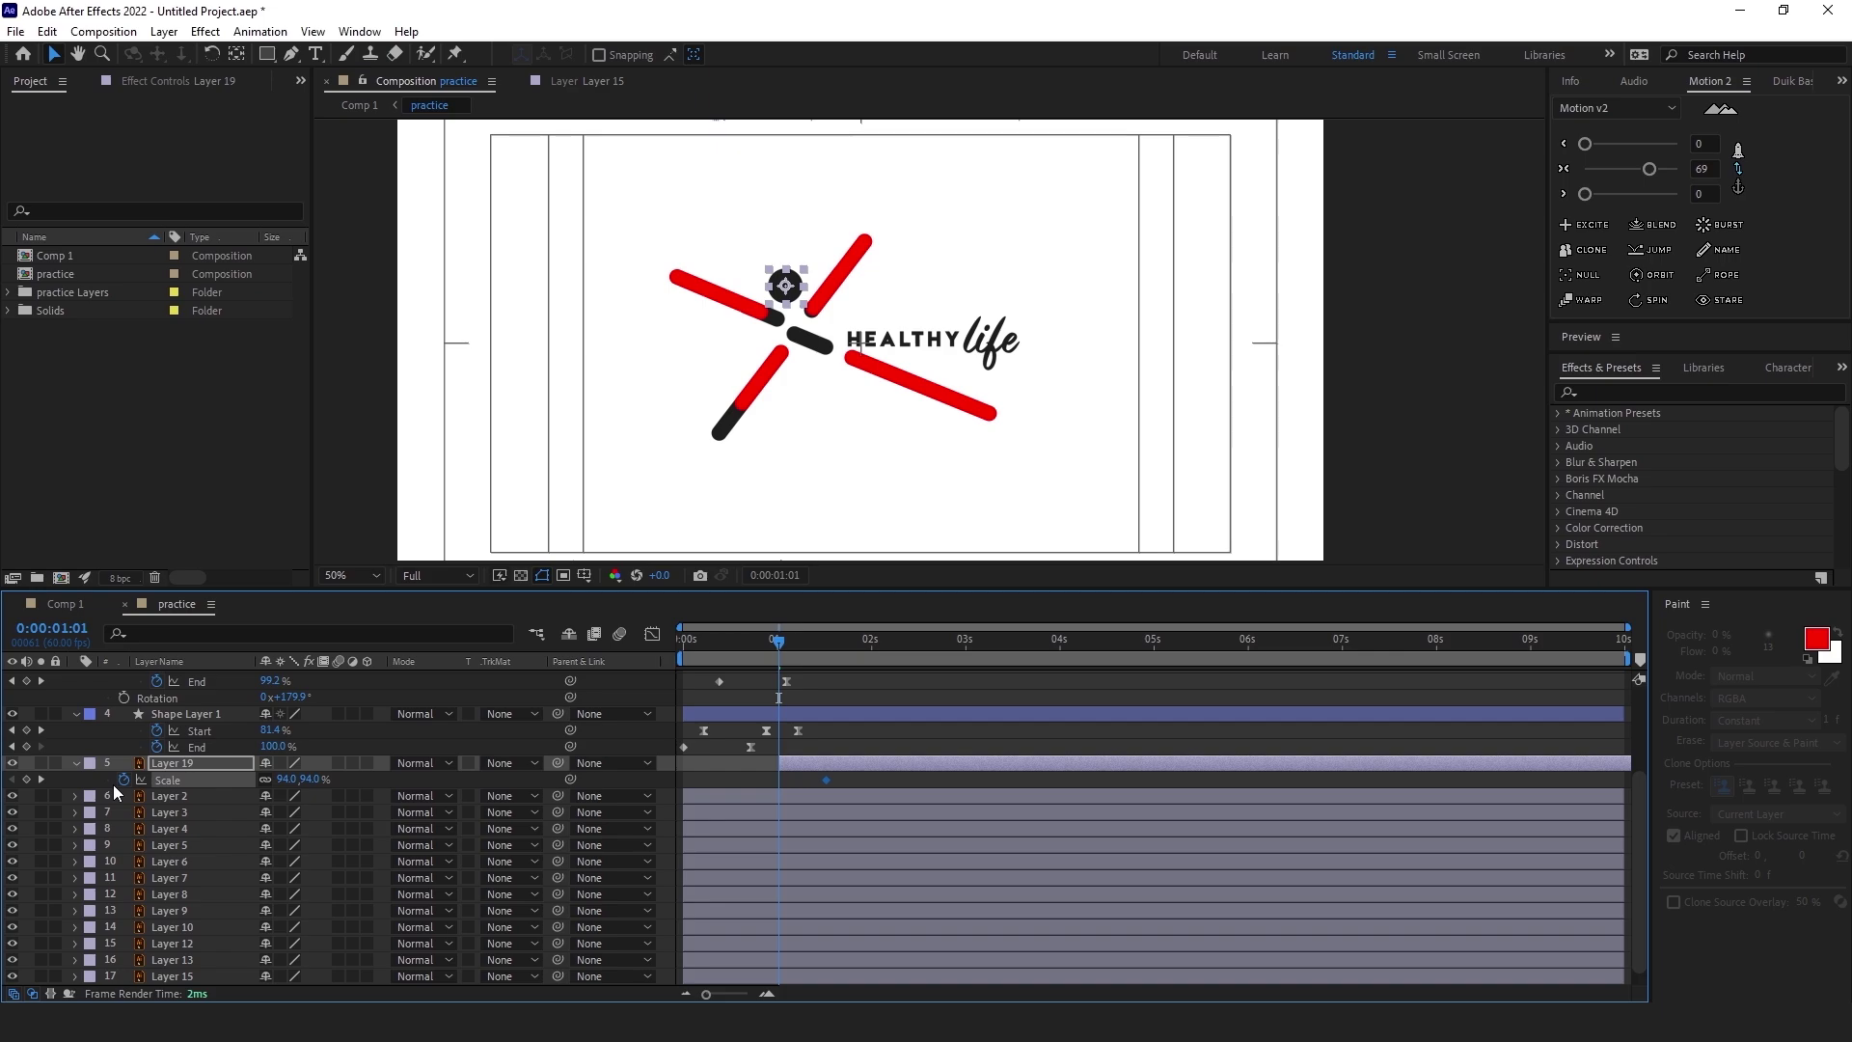
pyautogui.click(26, 780)
pyautogui.click(287, 780)
pyautogui.write('0')
pyautogui.press('Return')
# Turn on Position keyframing for the head circle as well
pyautogui.click(793, 766)
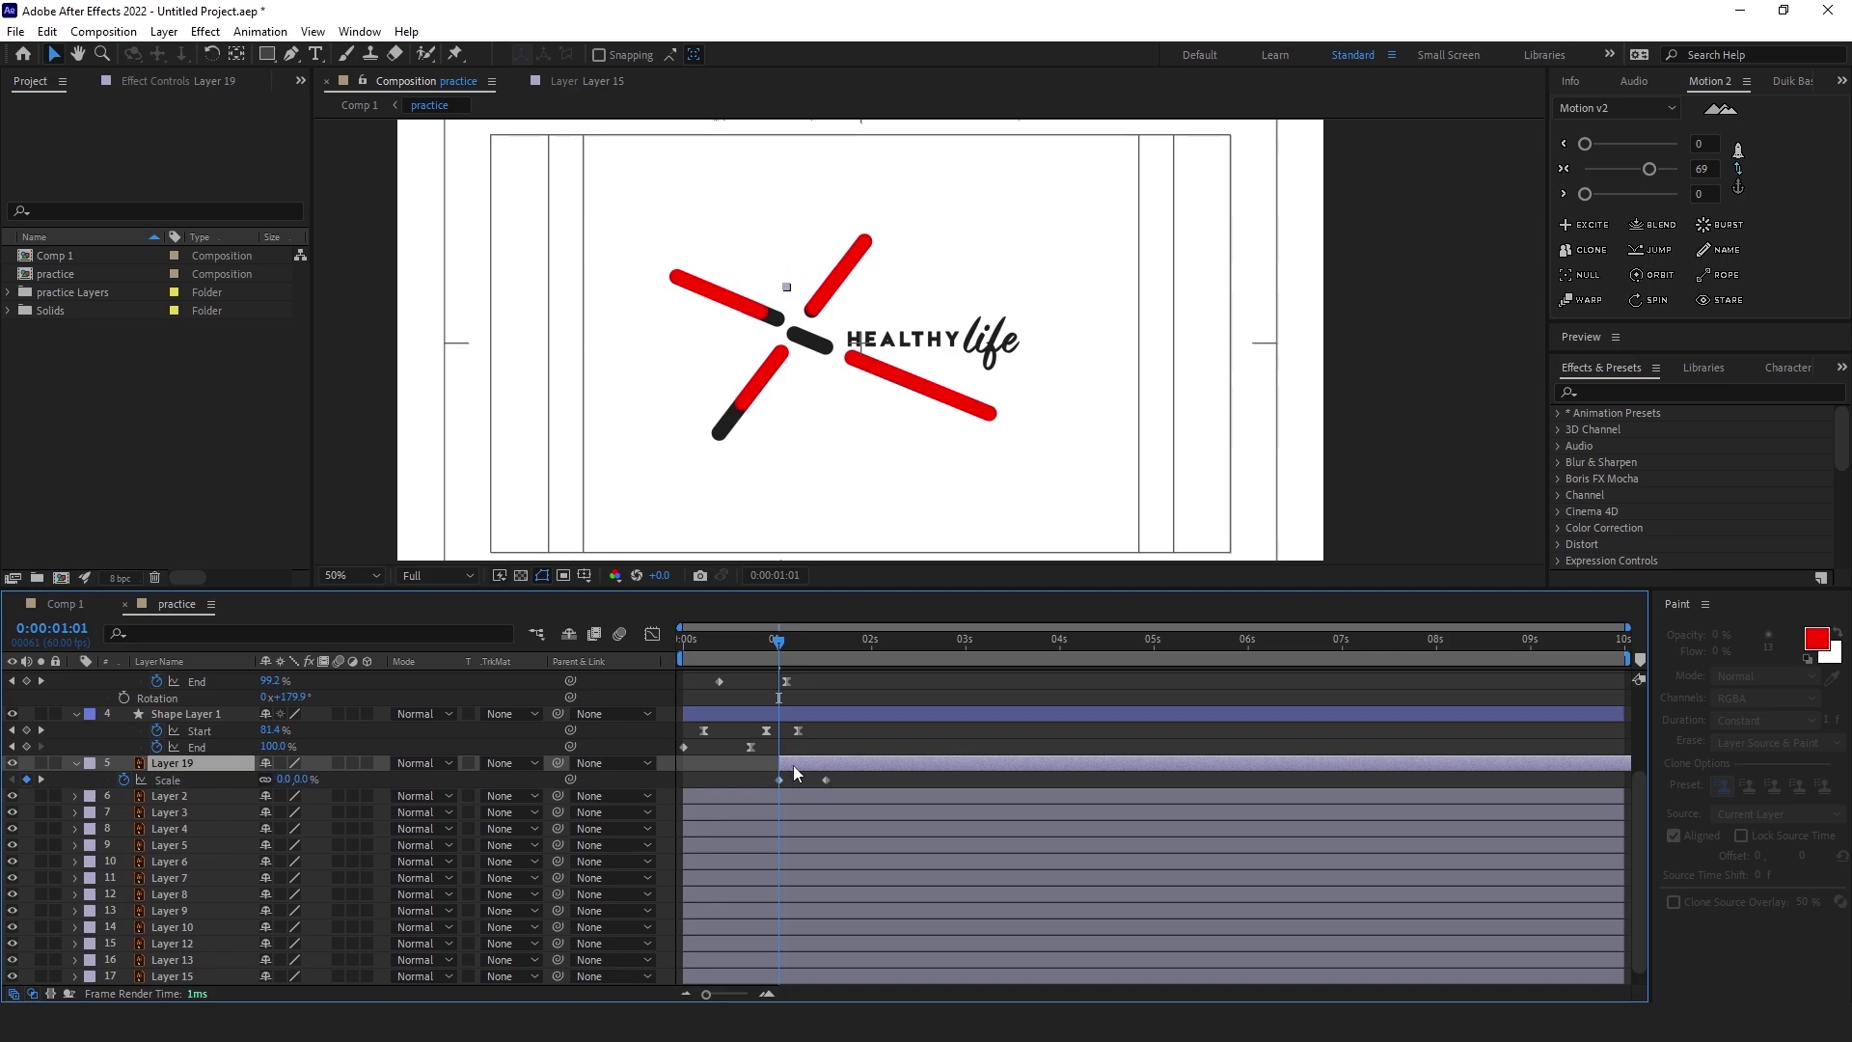
pyautogui.hotkey('shift', 'p')
pyautogui.click(124, 779)
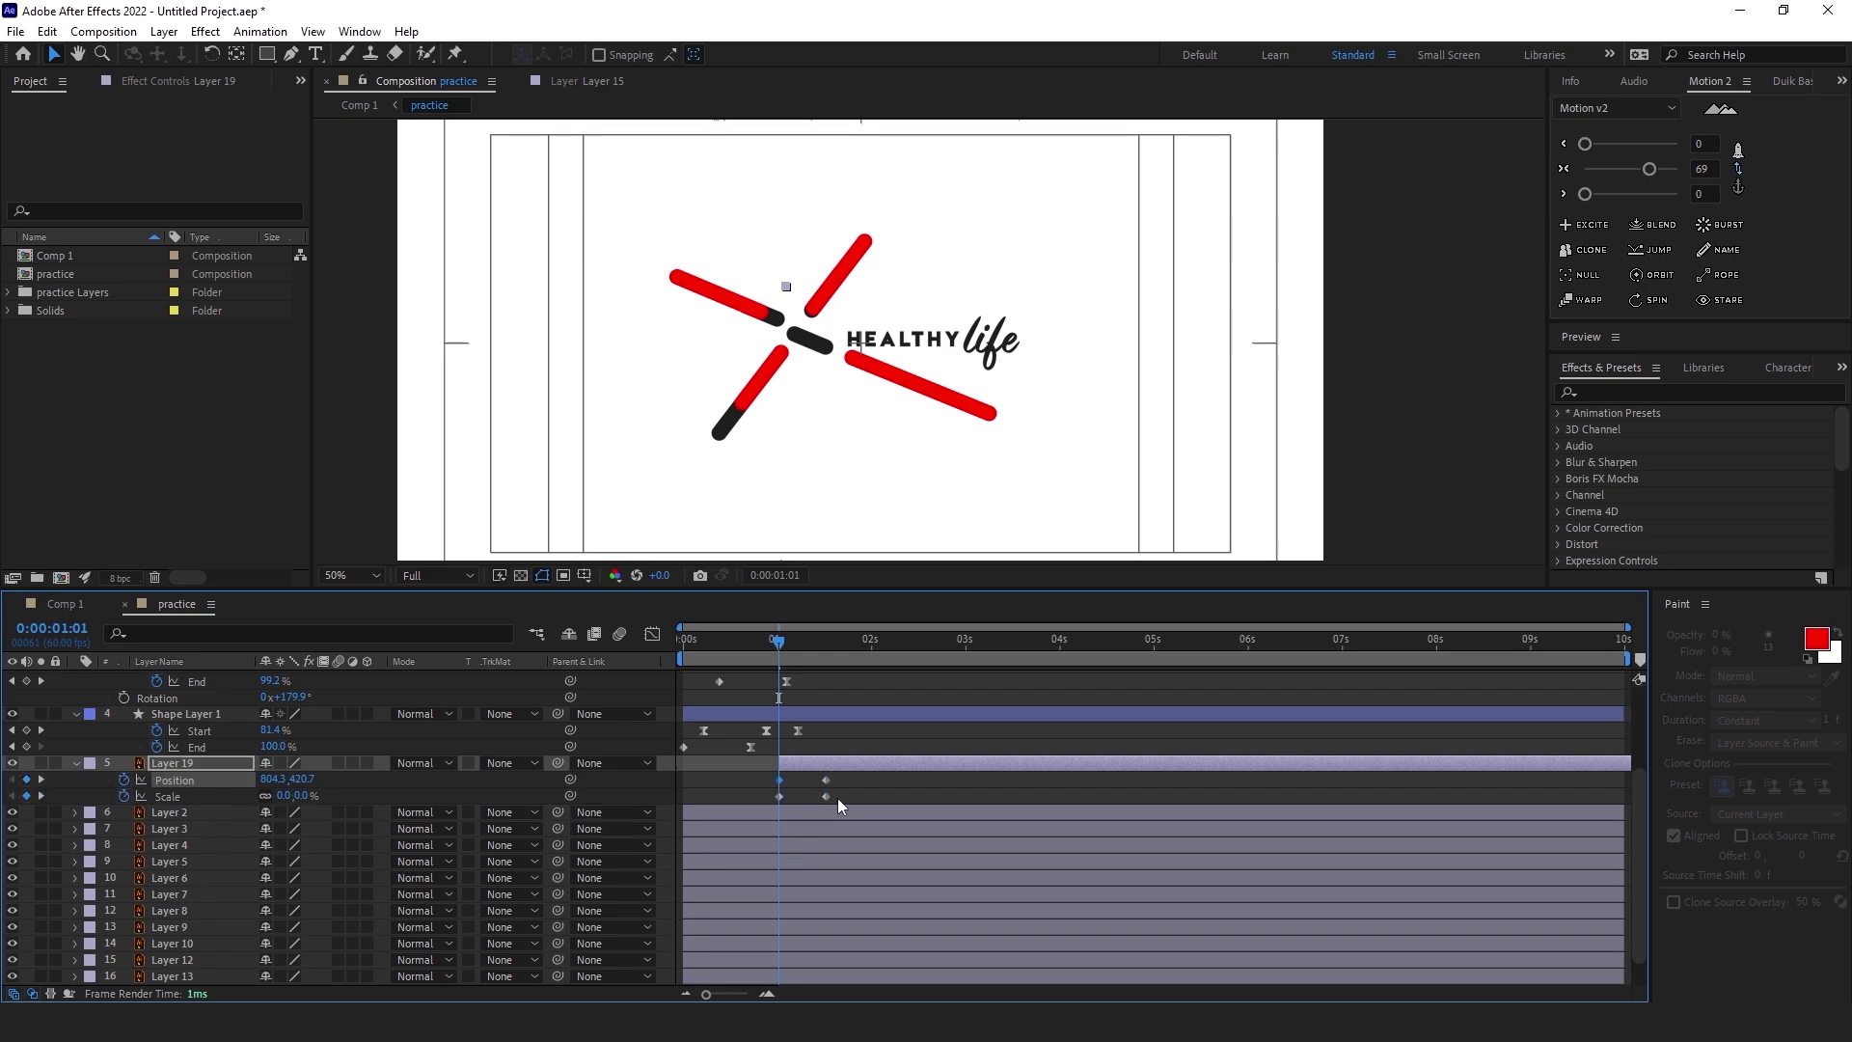
# Nudge the head ball down and to the right on the canvas
pyautogui.moveTo(839, 790)
pyautogui.mouseDown()
pyautogui.moveTo(756, 807)
pyautogui.moveTo(779, 799)
pyautogui.mouseUp()
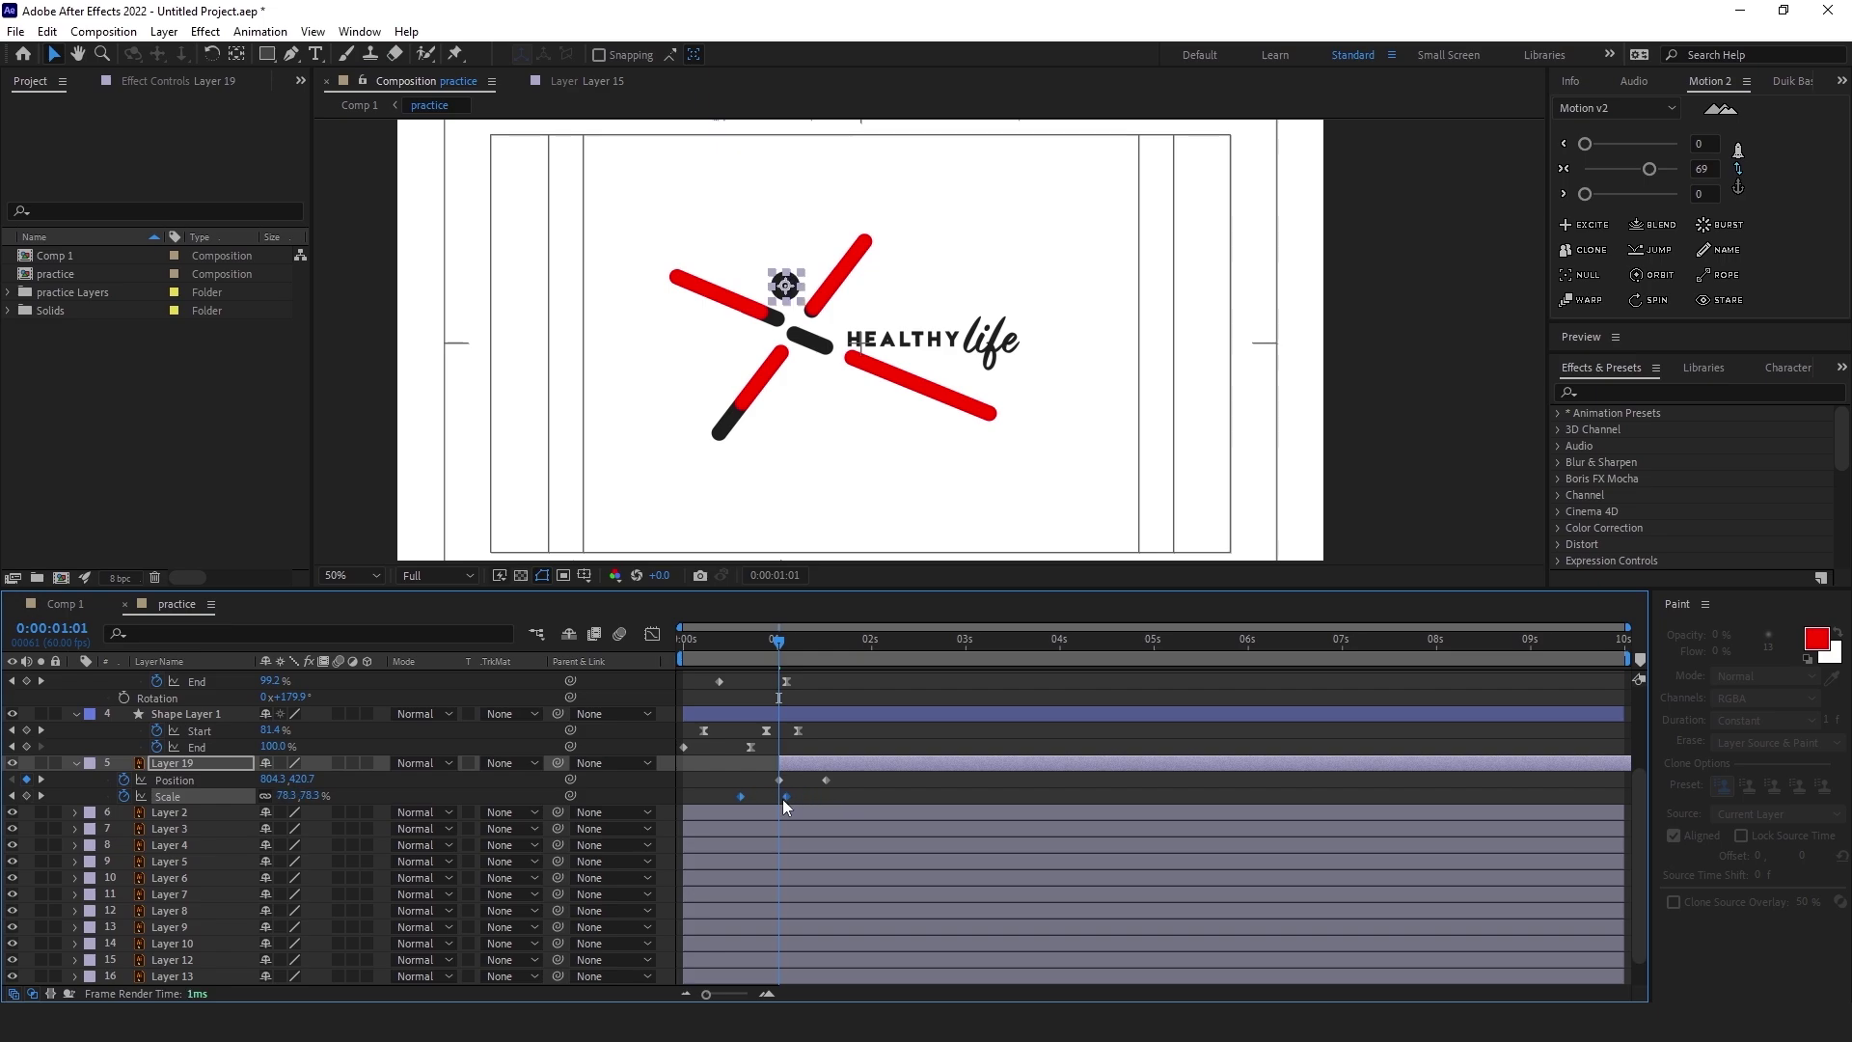
pyautogui.click(789, 764)
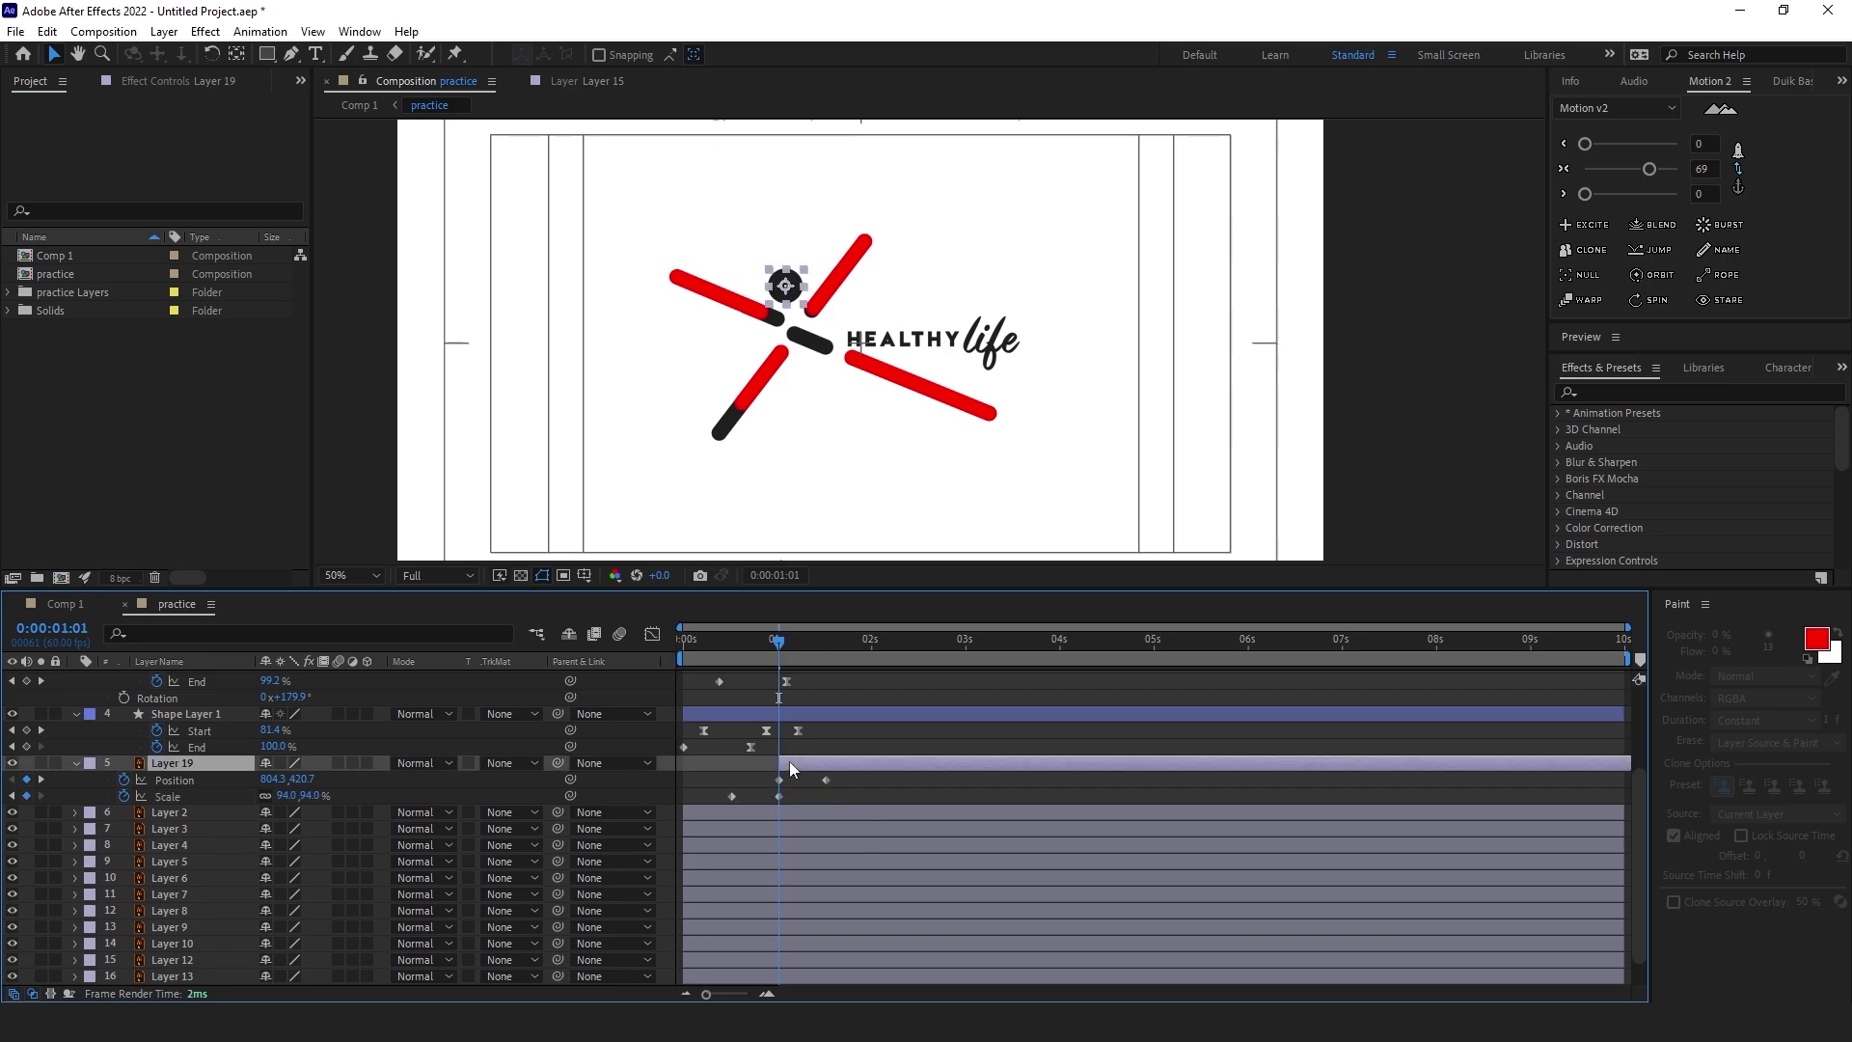
pyautogui.hotkey('shift', 'Right')
pyautogui.hotkey('shift', 'Right')
pyautogui.hotkey('shift', 'Down')
pyautogui.hotkey('shift', 'Down')
pyautogui.hotkey('shift', 'Down')
pyautogui.hotkey('shift', 'Down')
pyautogui.hotkey('shift', 'Down')
pyautogui.hotkey('shift', 'Down')
pyautogui.hotkey('shift', 'Down')
pyautogui.hotkey('shift', 'Down')
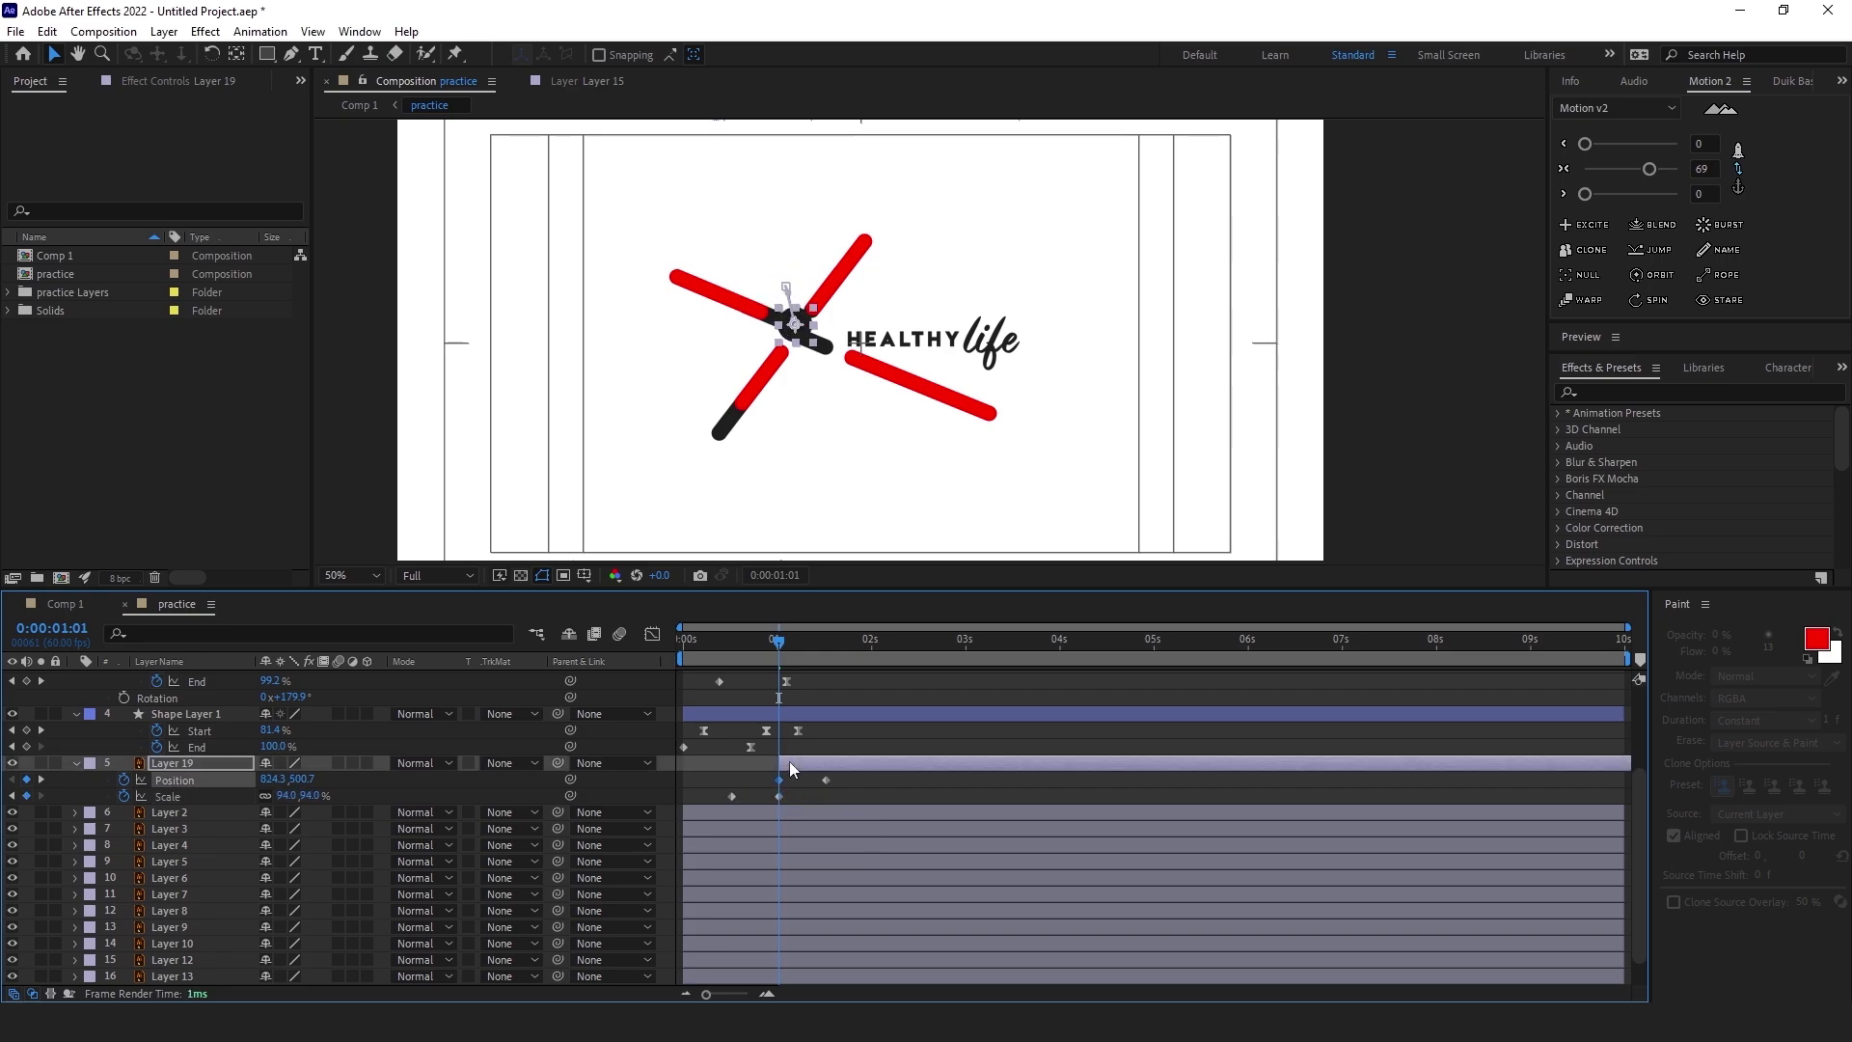
pyautogui.hotkey('shift', 'Down')
pyautogui.hotkey('shift', 'Down')
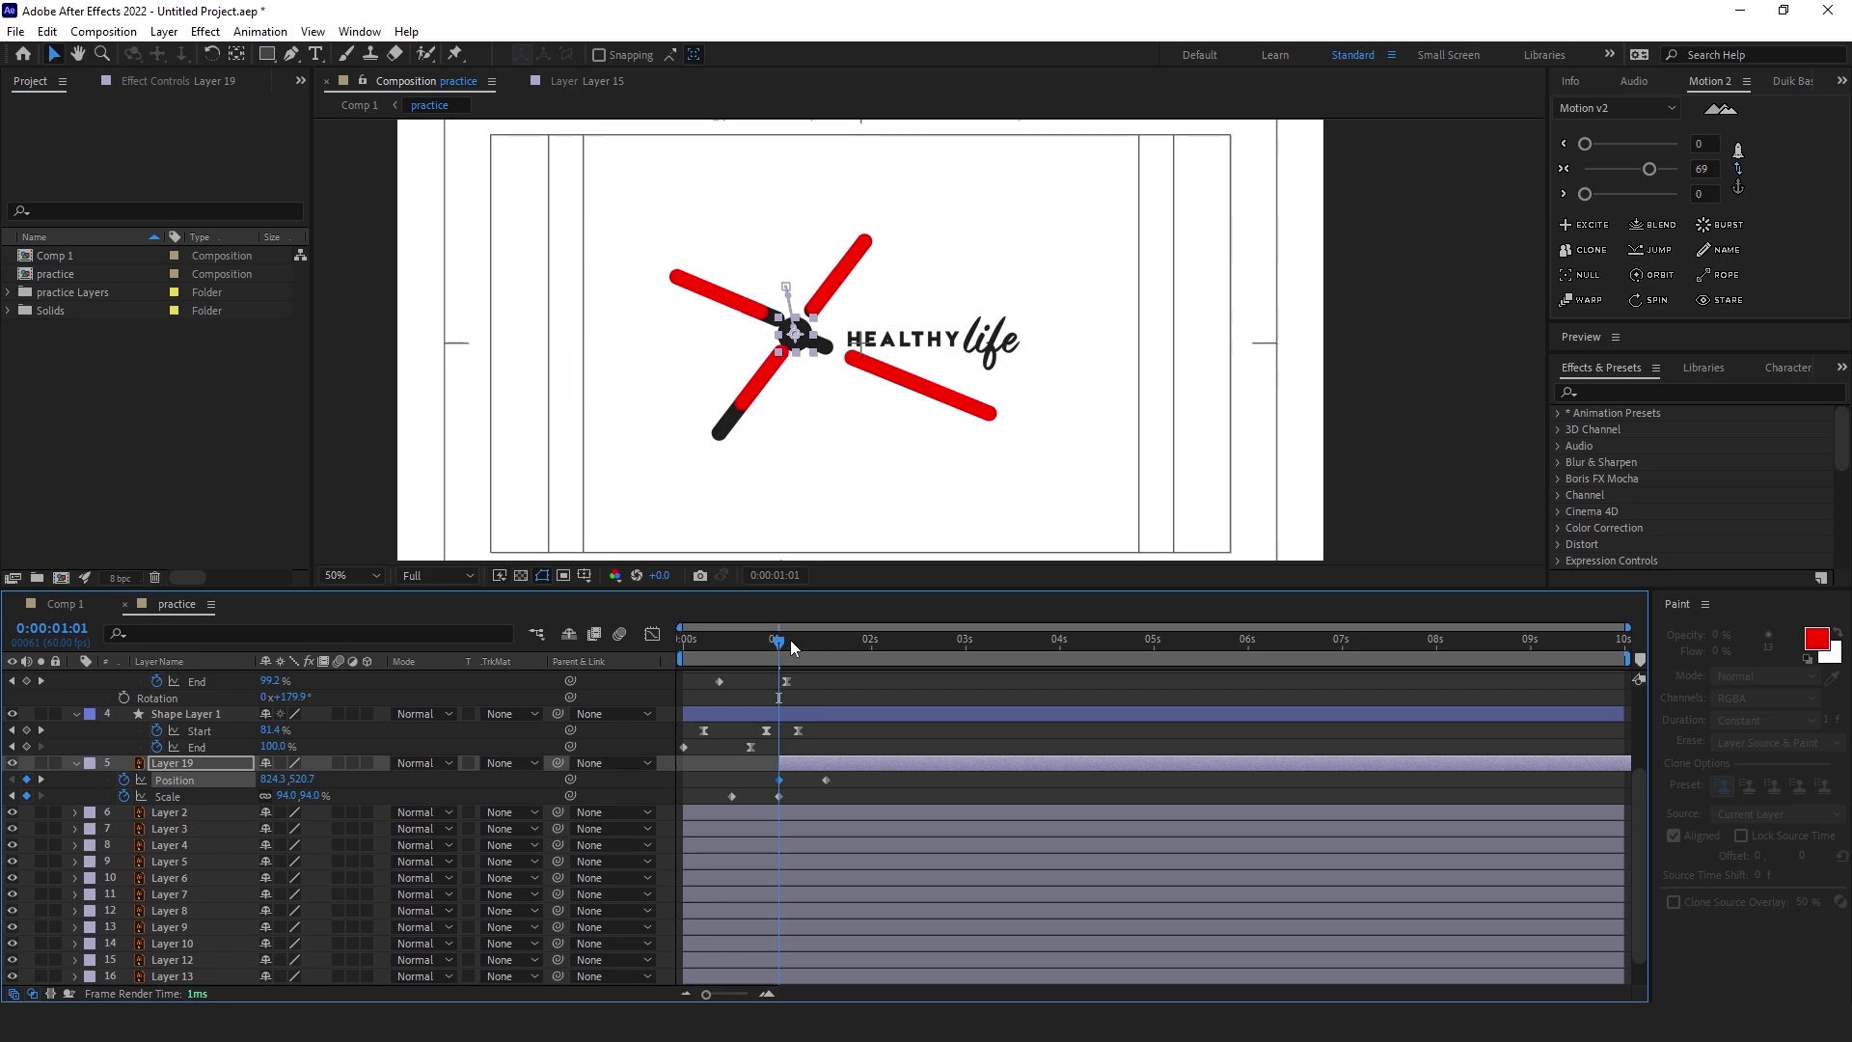
# Shift the head ball's final Position keyframe later and nudge the ball upward into place
pyautogui.moveTo(790, 639); pyautogui.dragTo(822, 641)
pyautogui.click(831, 782)
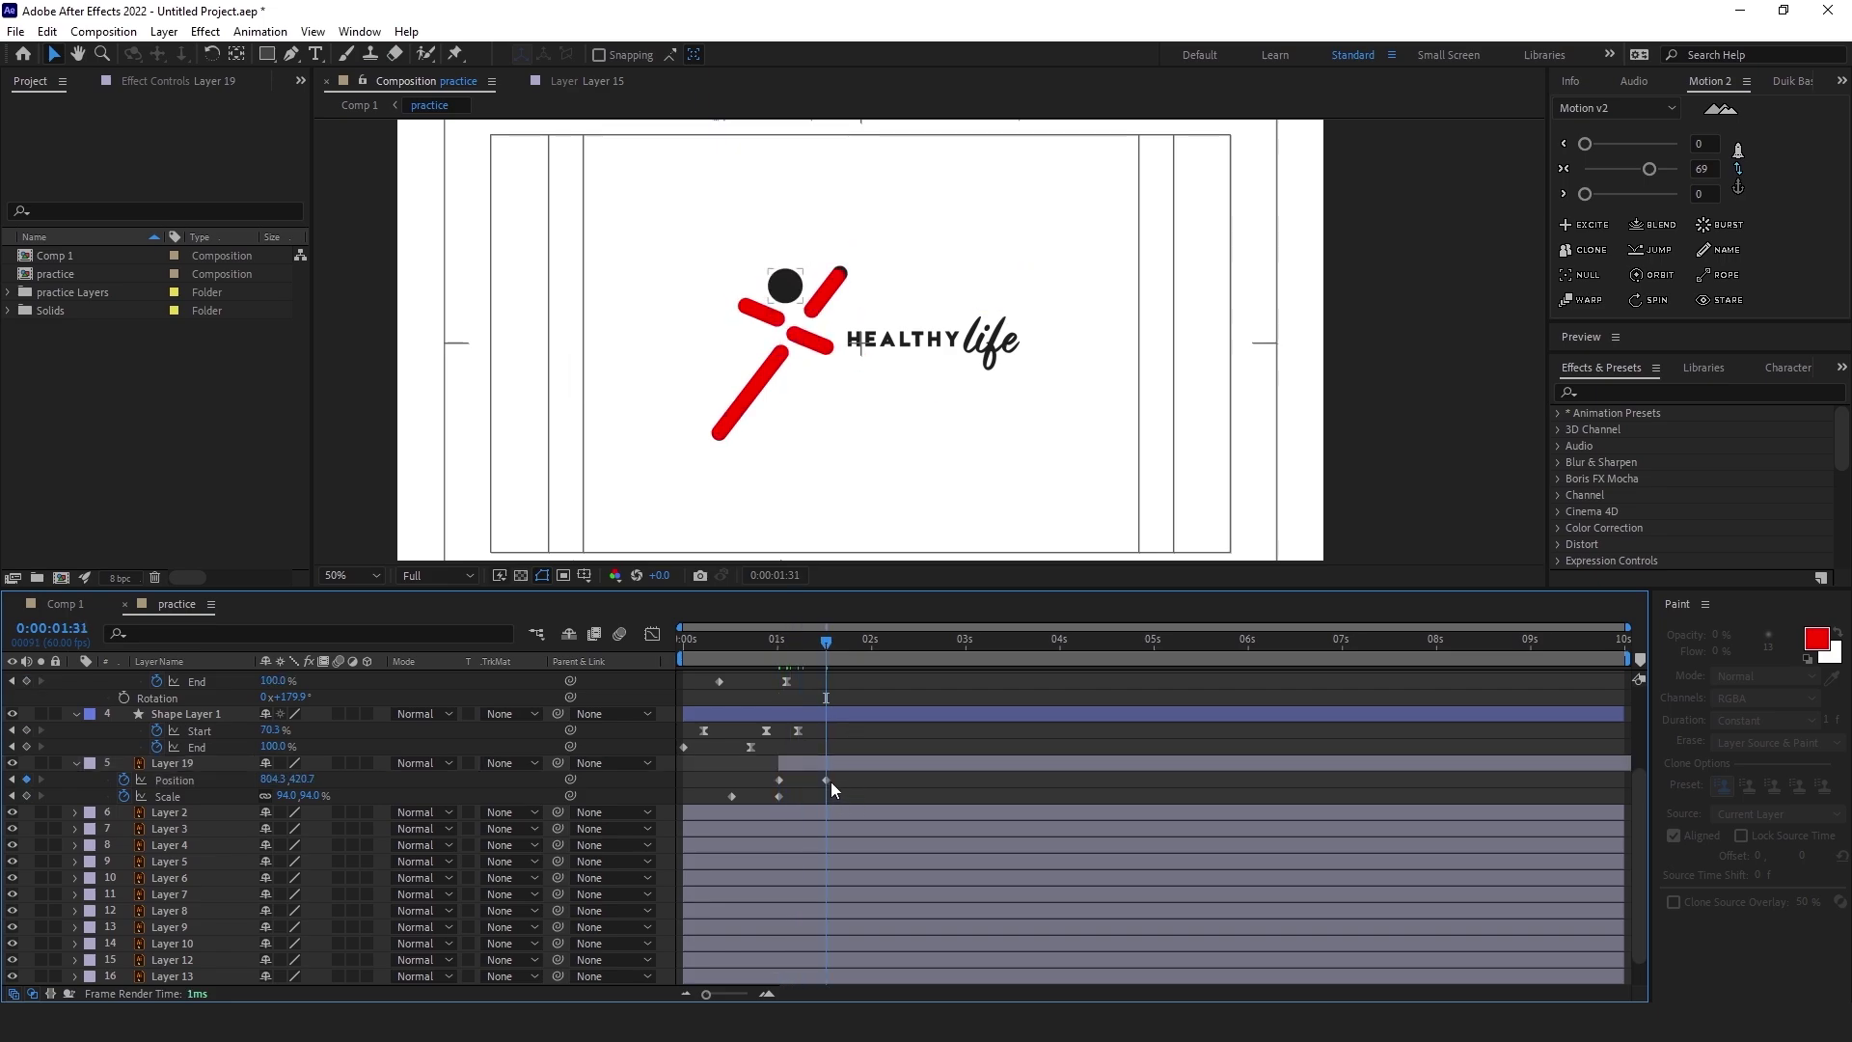
pyautogui.moveTo(830, 782); pyautogui.dragTo(844, 782)
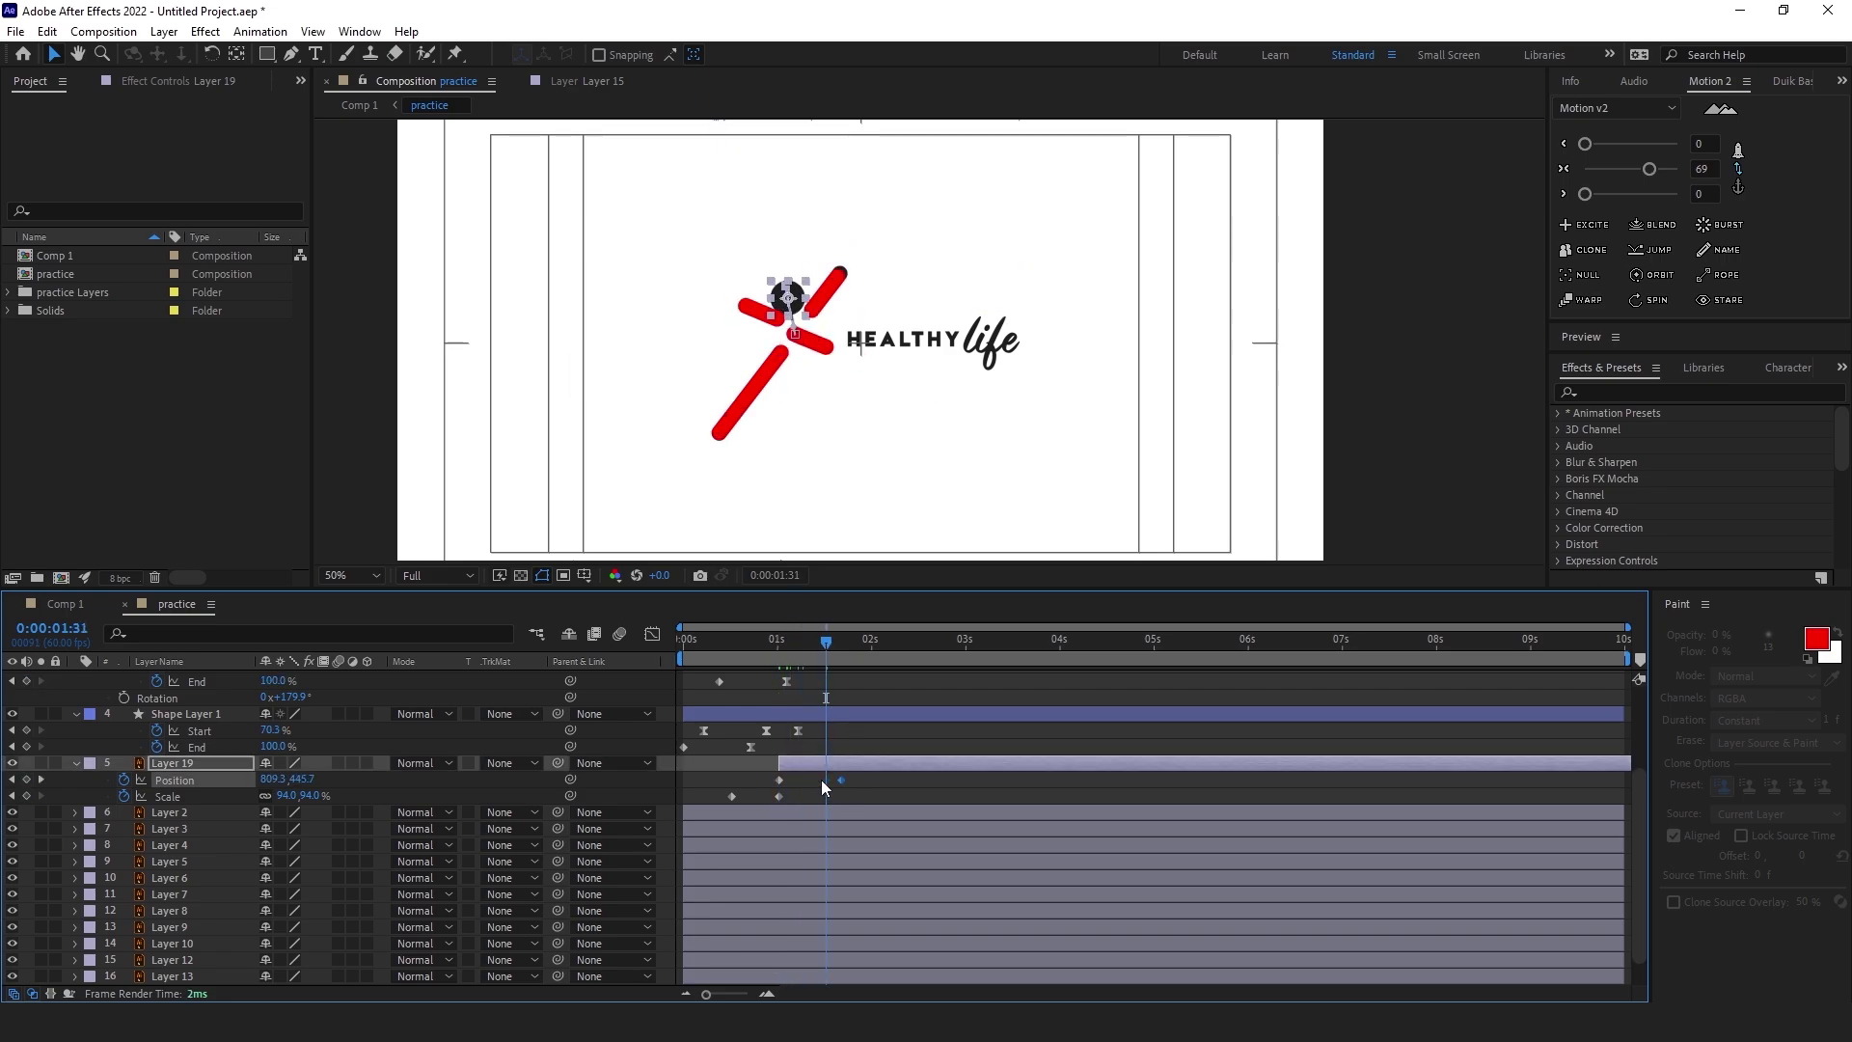
pyautogui.hotkey('alt', 'shift', 'Right')
pyautogui.hotkey('shift', 'Up')
pyautogui.hotkey('shift', 'Up')
pyautogui.hotkey('shift', 'Up')
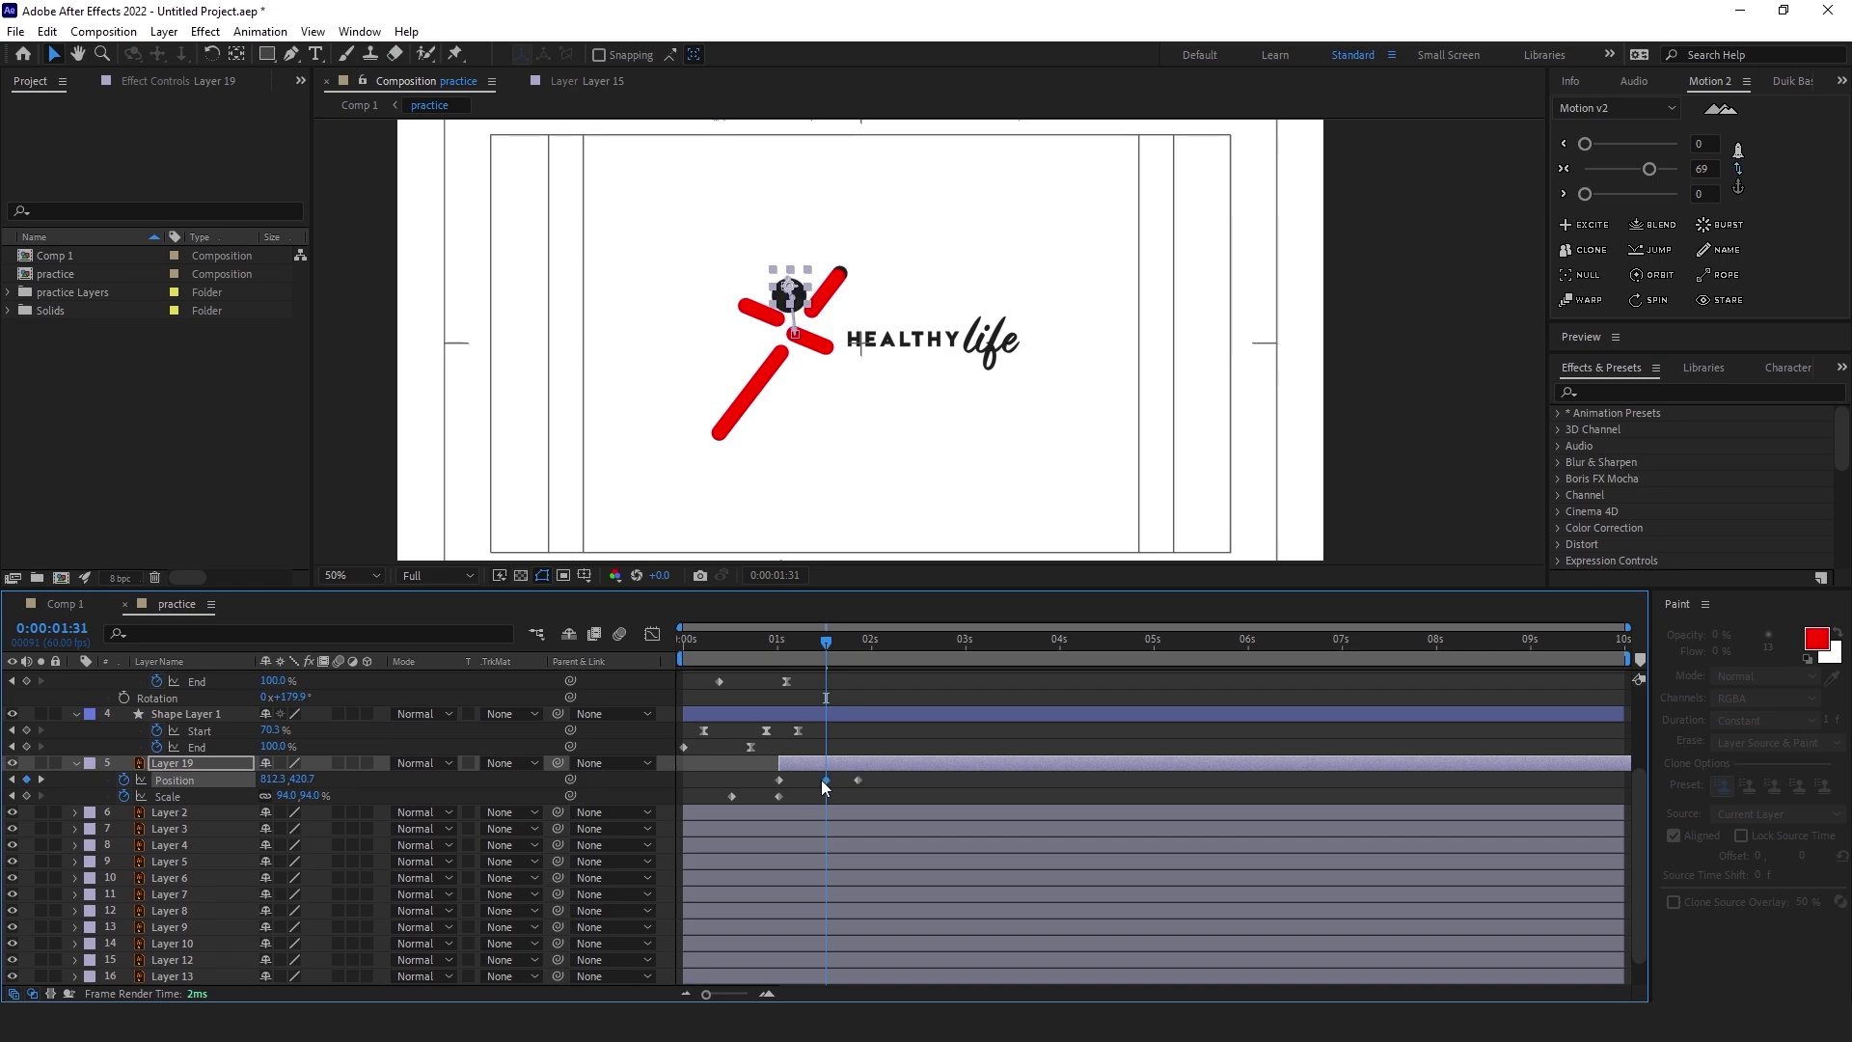
pyautogui.hotkey('shift', 'Up')
pyautogui.hotkey('shift', 'Up')
pyautogui.hotkey('shift', 'Up')
pyautogui.hotkey('shift', 'Up')
pyautogui.hotkey('shift', 'Up')
pyautogui.hotkey('shift', 'Up')
pyautogui.hotkey('shift', 'Up')
pyautogui.hotkey('shift', 'Up')
pyautogui.hotkey('shift', 'Right')
pyautogui.hotkey('shift', 'Right')
pyautogui.hotkey('shift', 'Up')
pyautogui.hotkey('shift', 'Up')
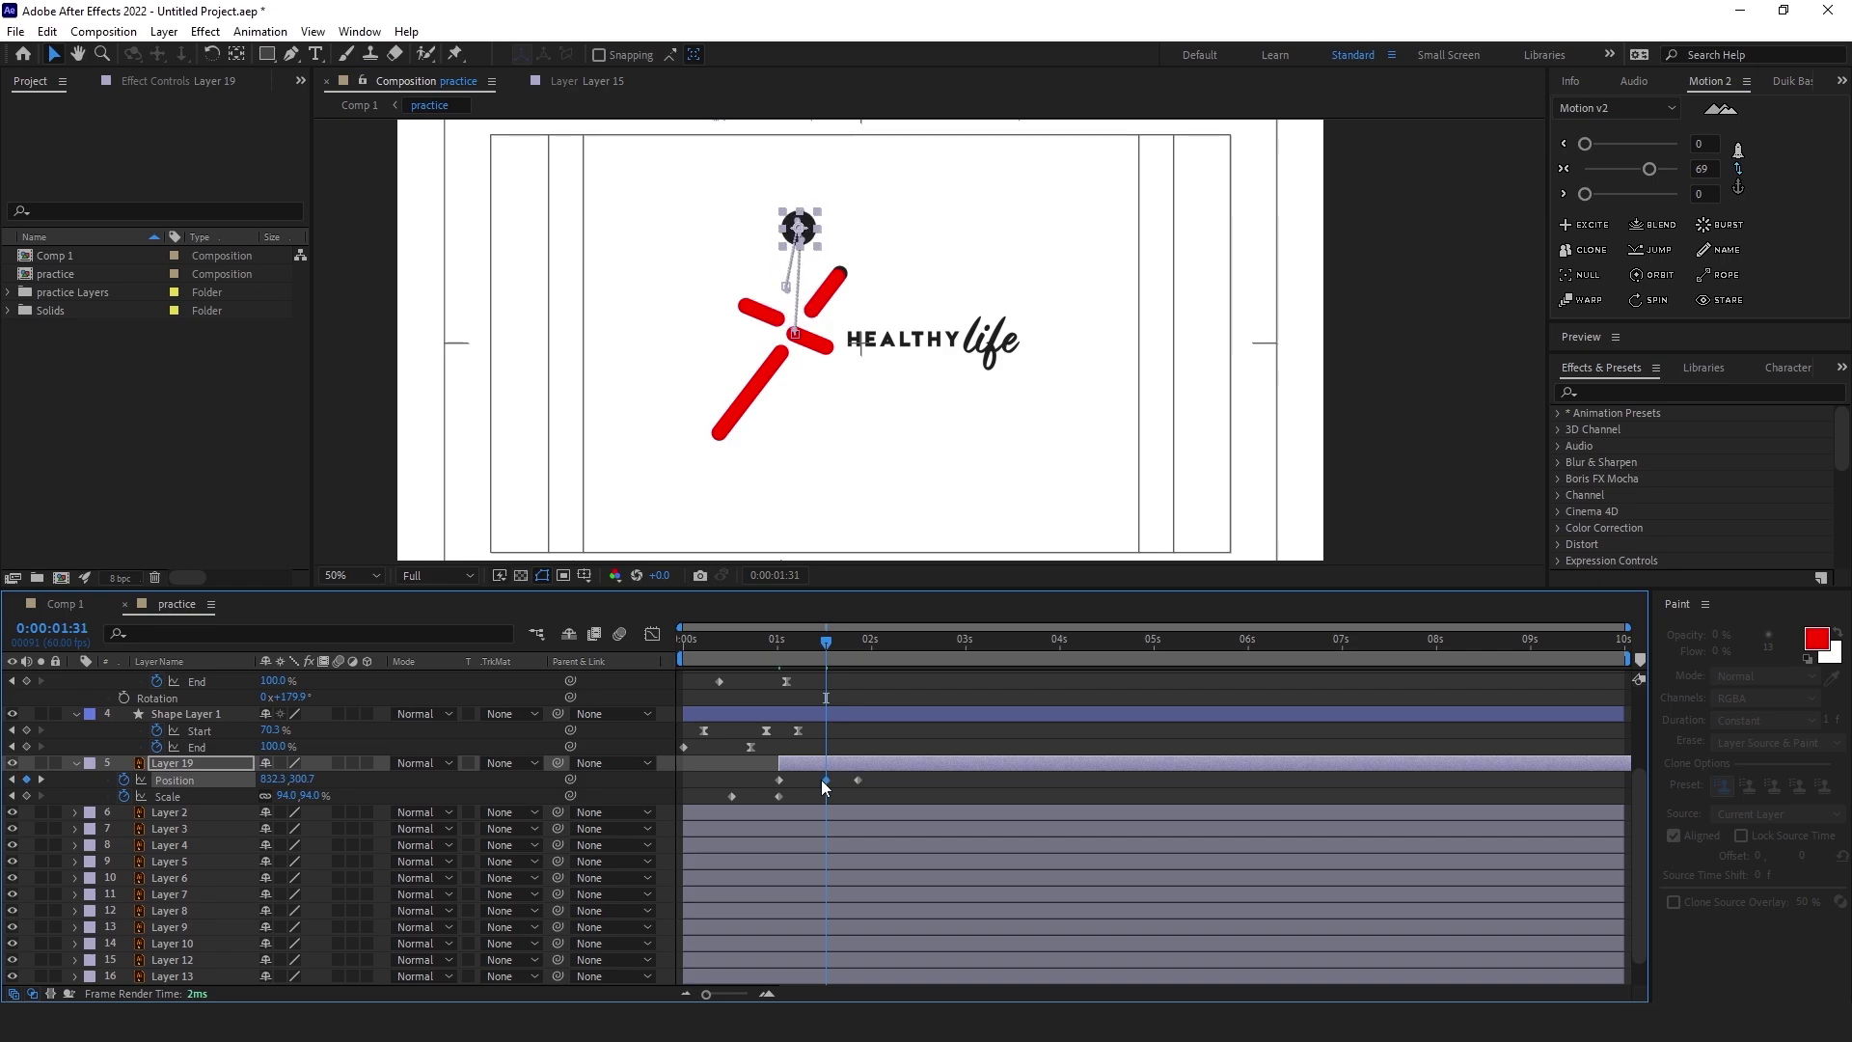
pyautogui.hotkey('shift', 'Left')
pyautogui.hotkey('shift', 'Left')
pyautogui.hotkey('shift', 'Up')
pyautogui.hotkey('shift', 'Up')
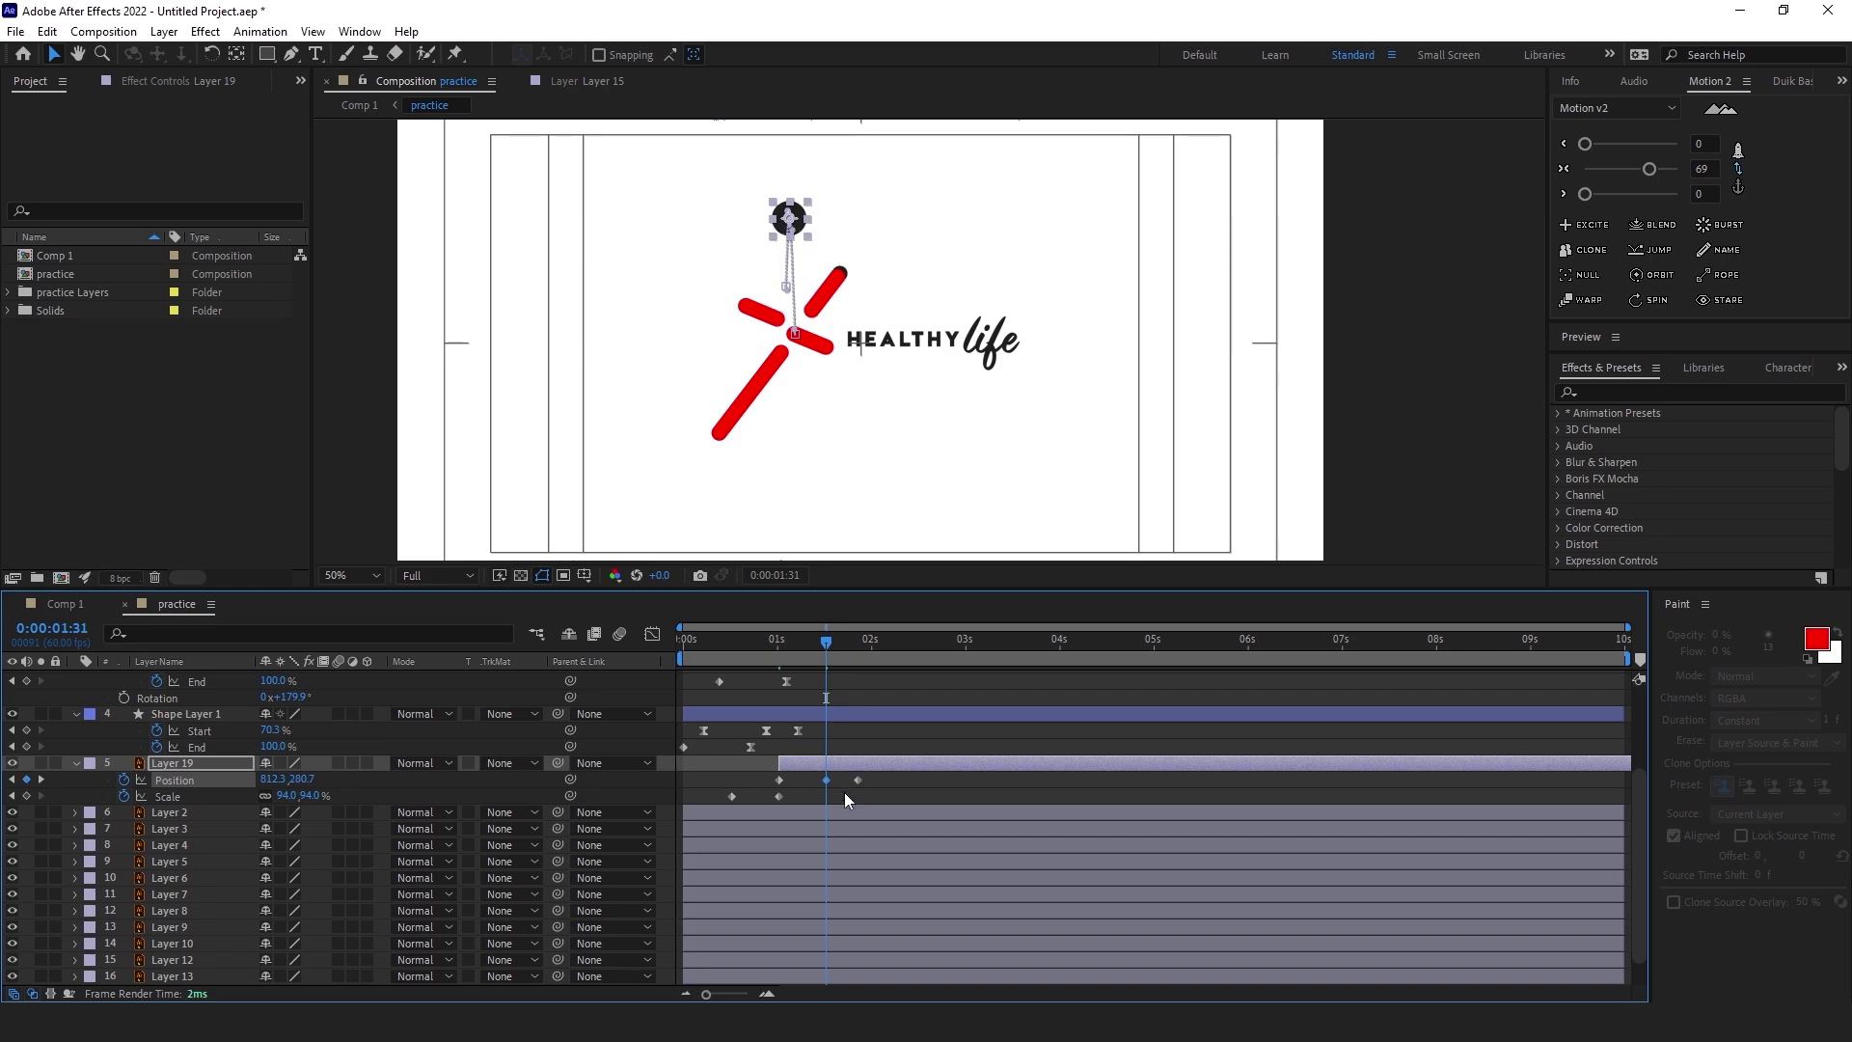
# Apply Easy Ease to the head ball's Position and Scale keyframes
pyautogui.moveTo(831, 787); pyautogui.dragTo(768, 769)
pyautogui.click(1564, 170)
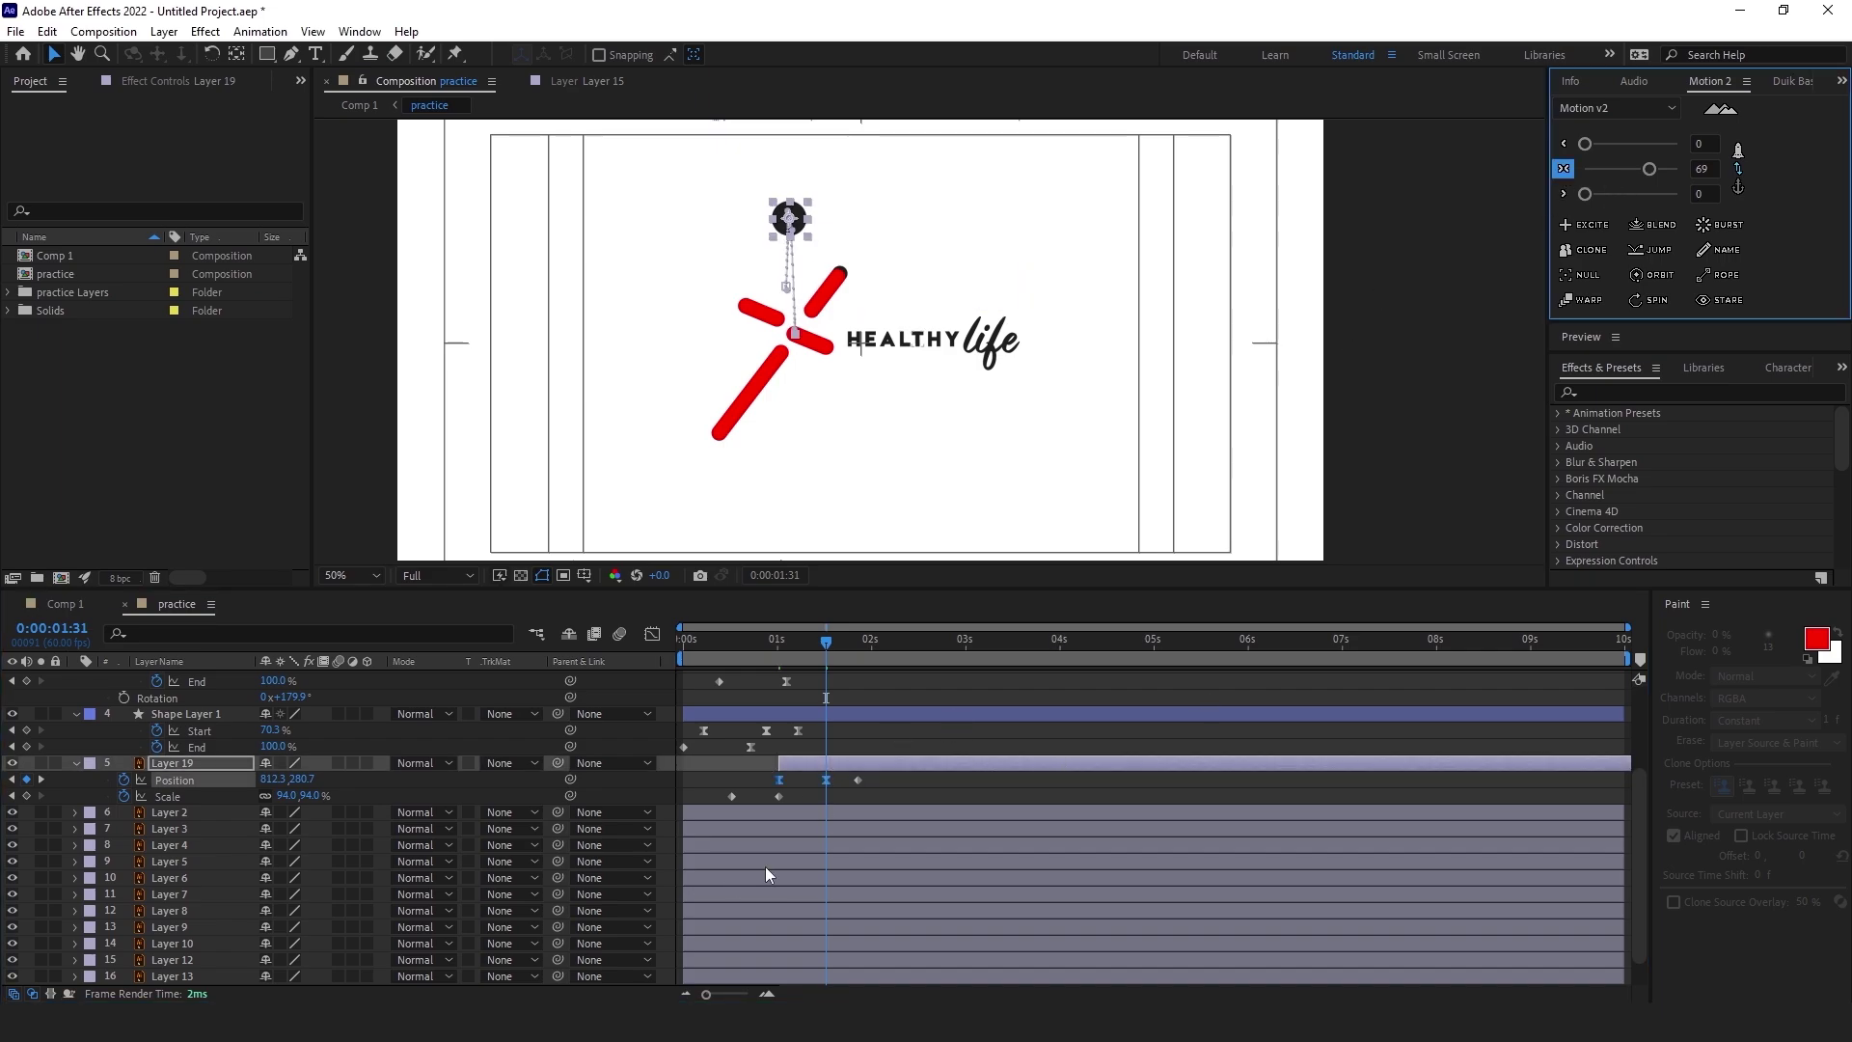
pyautogui.moveTo(792, 797)
pyautogui.mouseDown()
pyautogui.moveTo(722, 812)
pyautogui.moveTo(772, 797)
pyautogui.mouseUp()
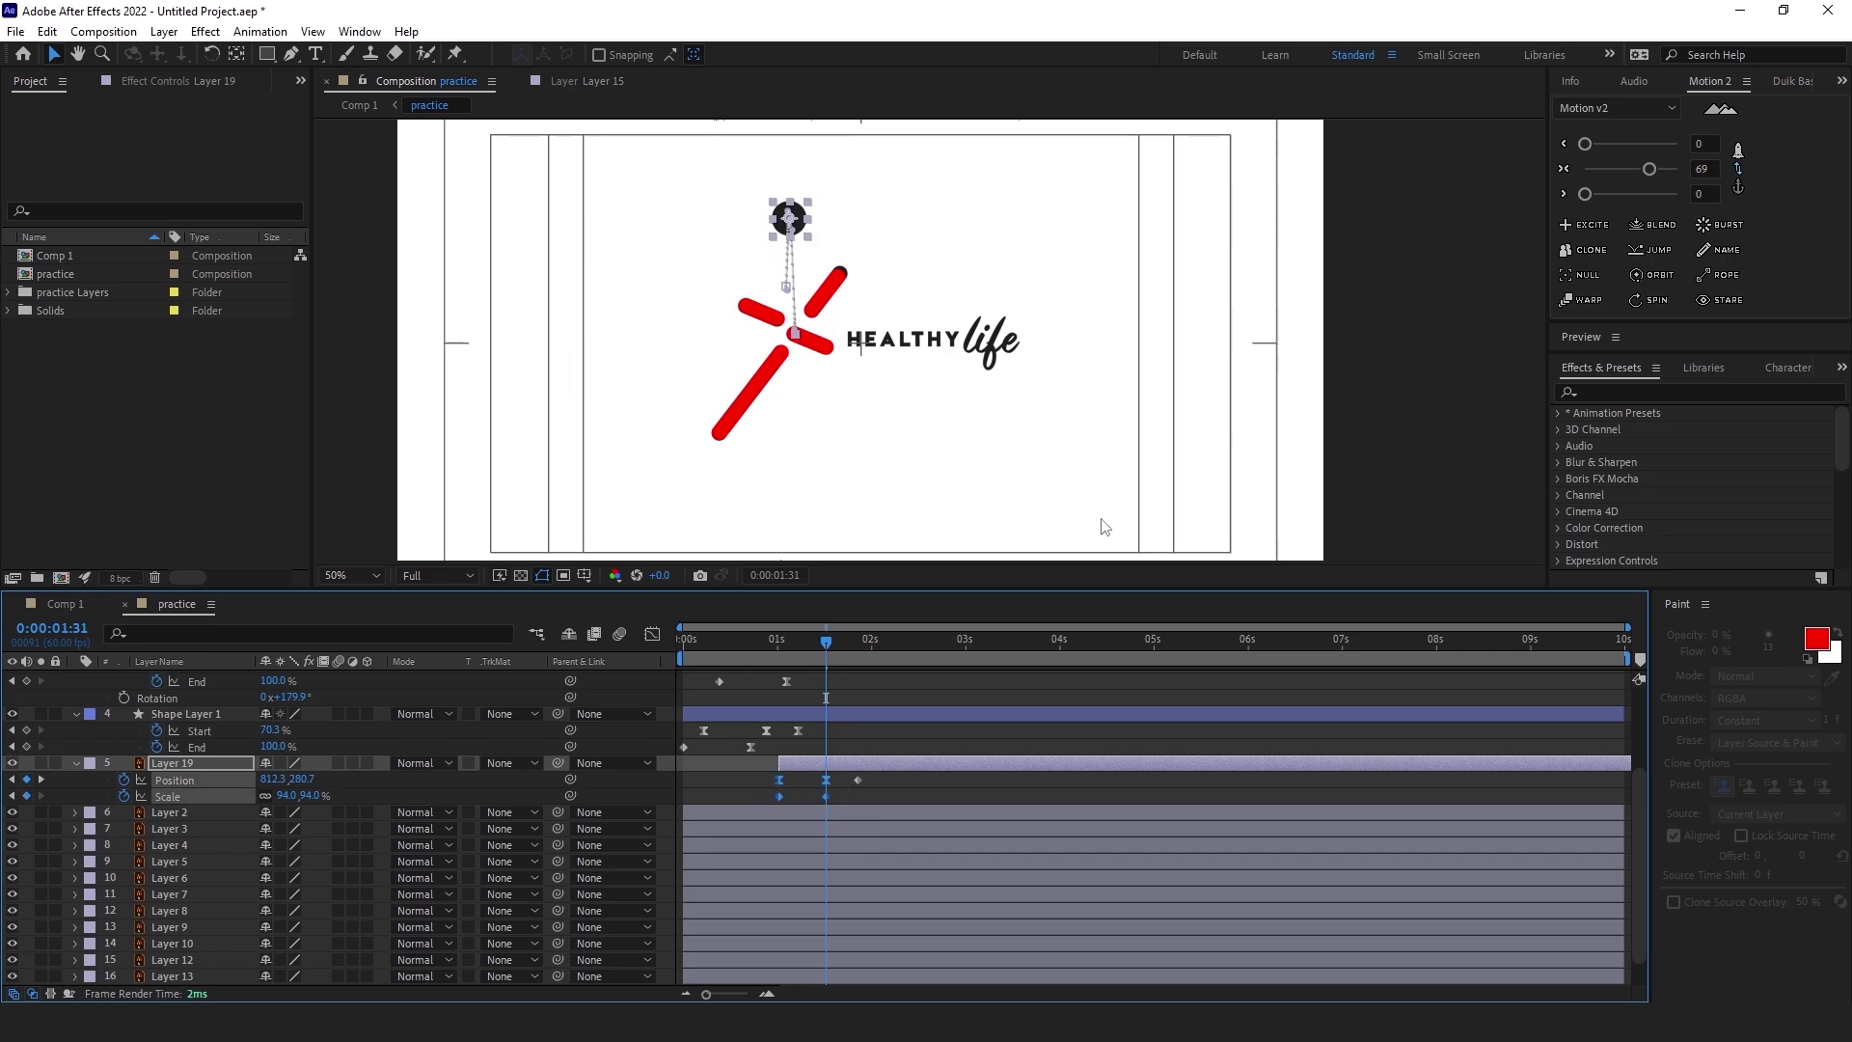
pyautogui.click(1563, 169)
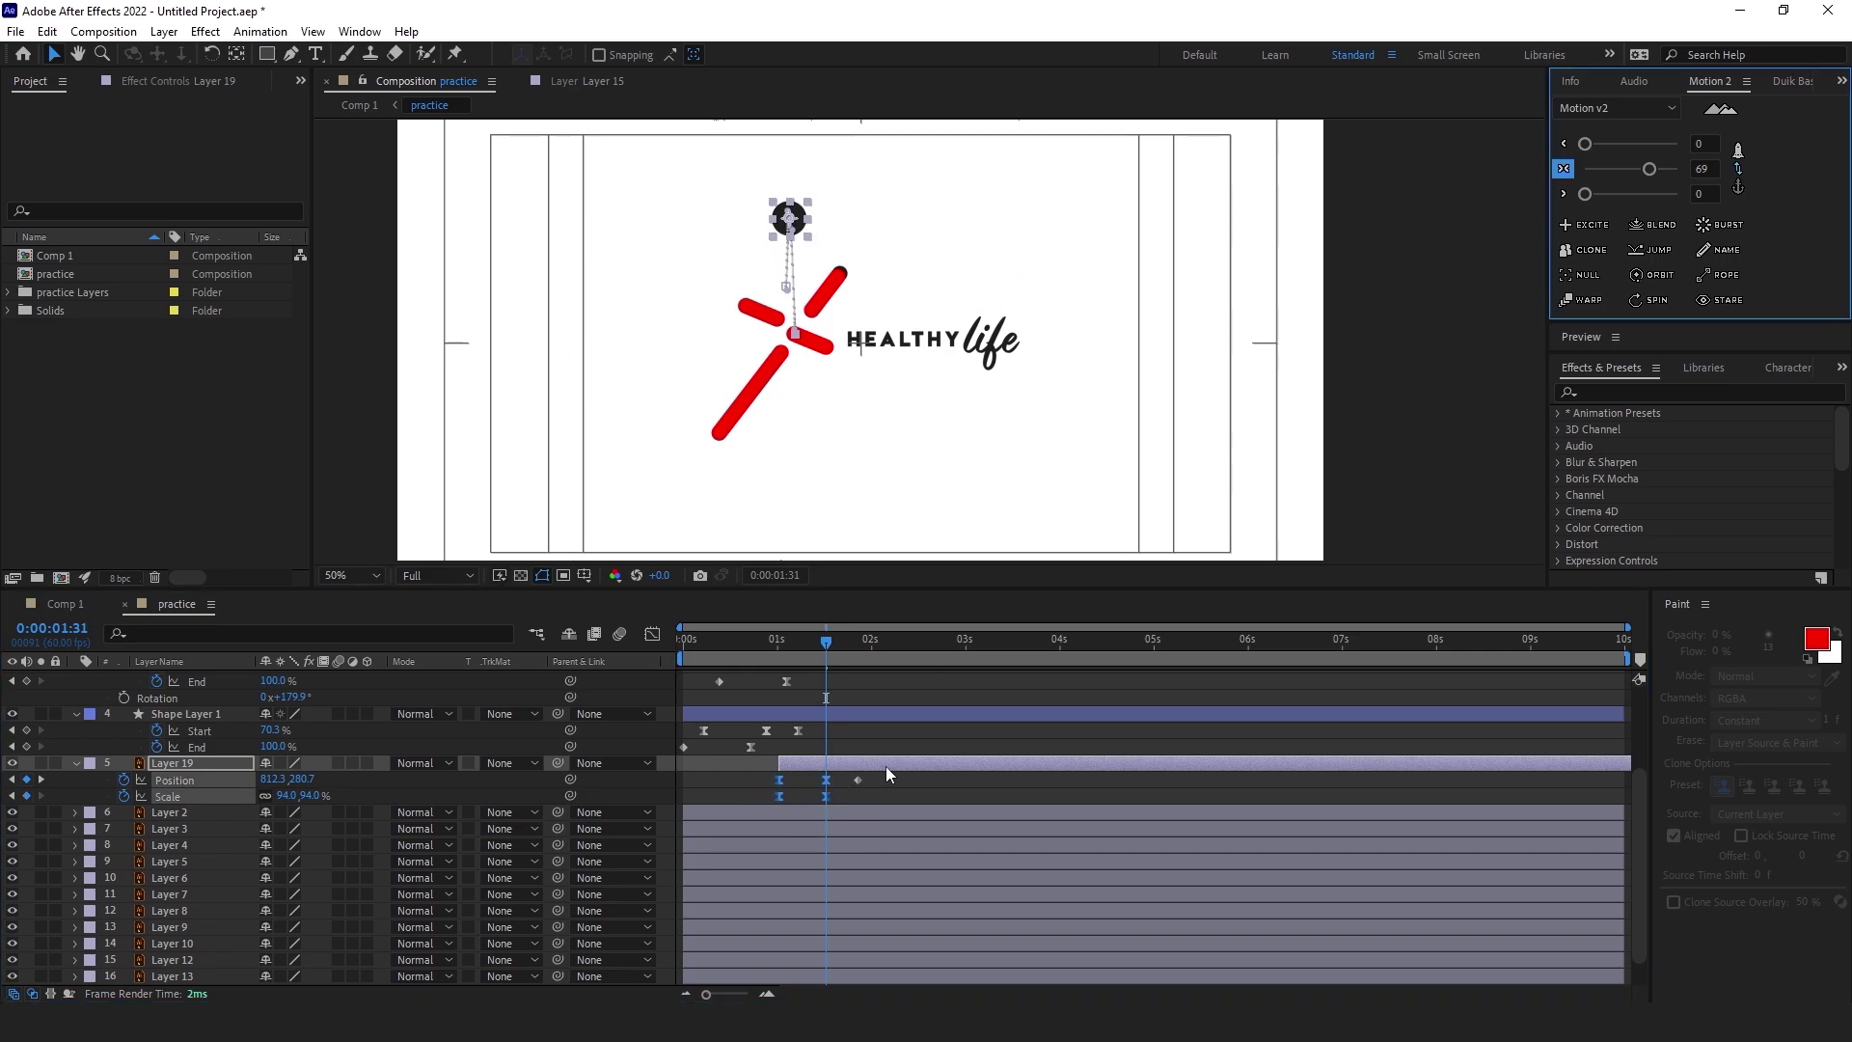
pyautogui.click(857, 779)
# Convert the head ball's motion-path point into a curve and nudge it slightly
pyautogui.moveTo(825, 641); pyautogui.dragTo(774, 648)
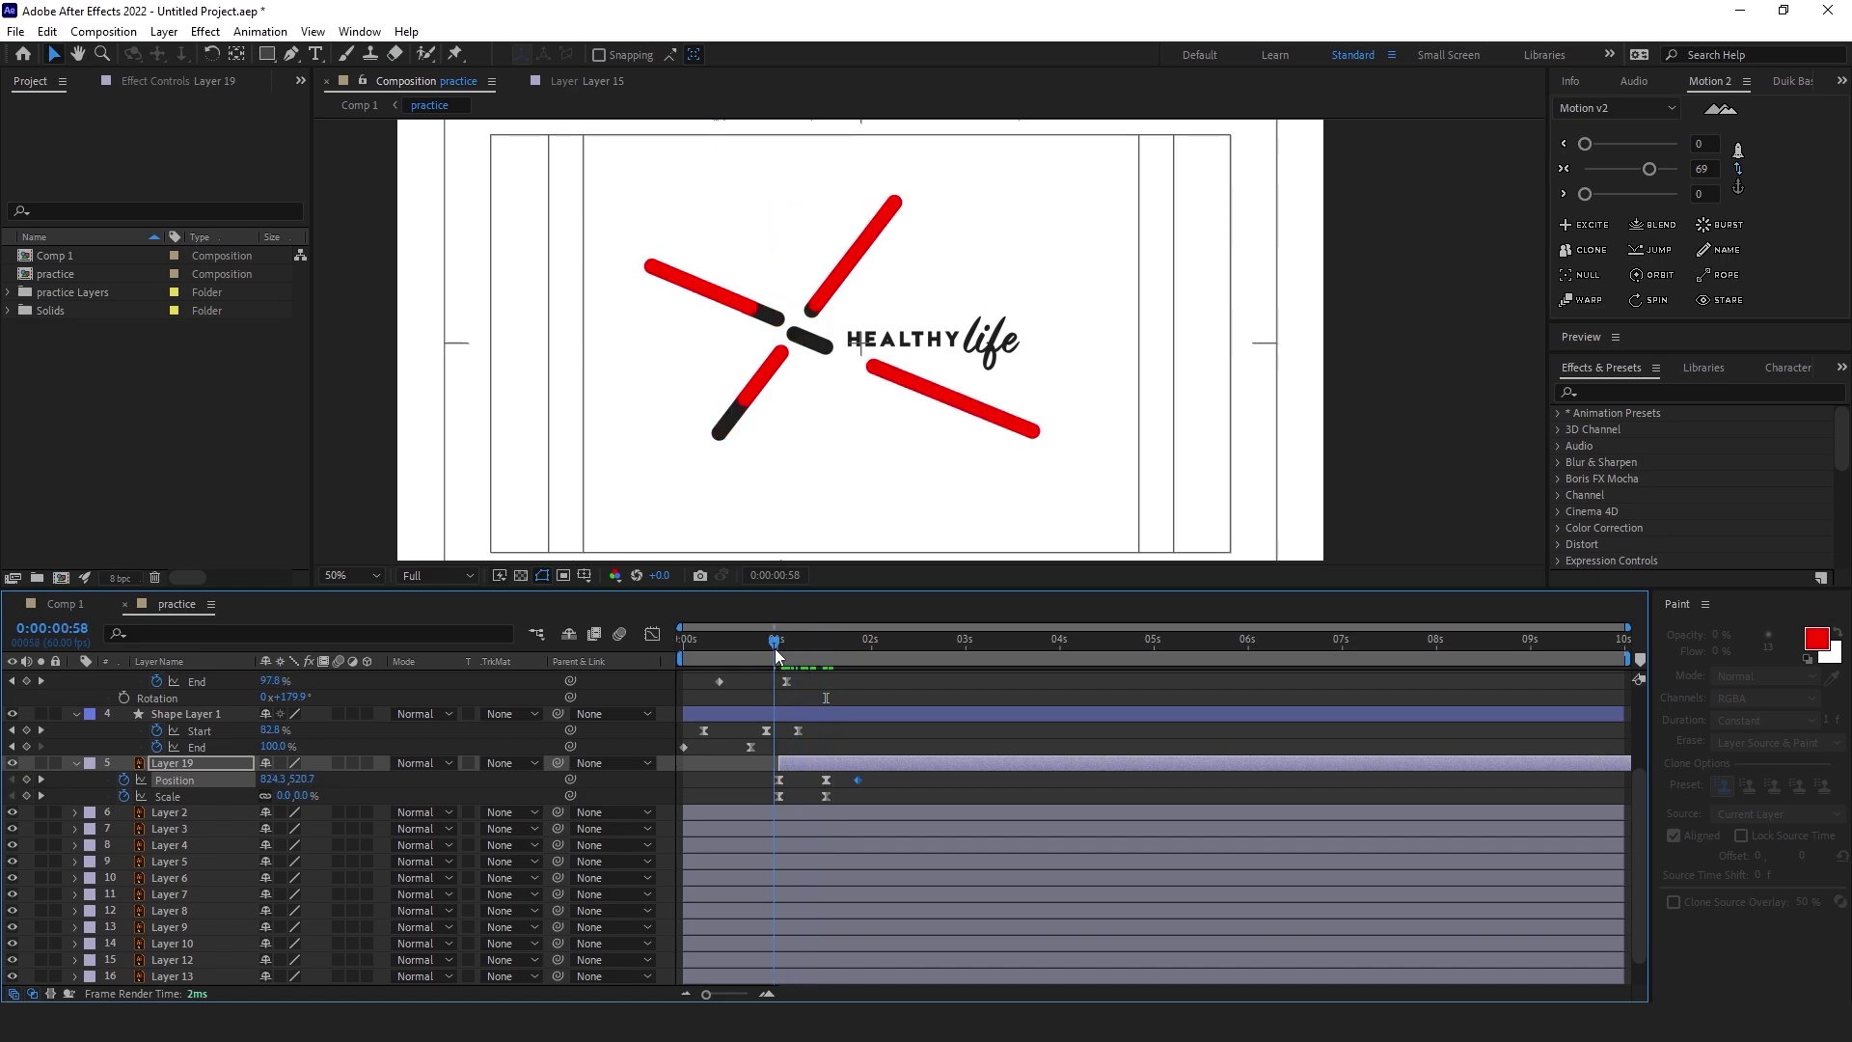
pyautogui.moveTo(774, 649)
pyautogui.mouseDown()
pyautogui.moveTo(858, 646)
pyautogui.moveTo(834, 645)
pyautogui.mouseUp()
pyautogui.scroll(2, 782, 224)
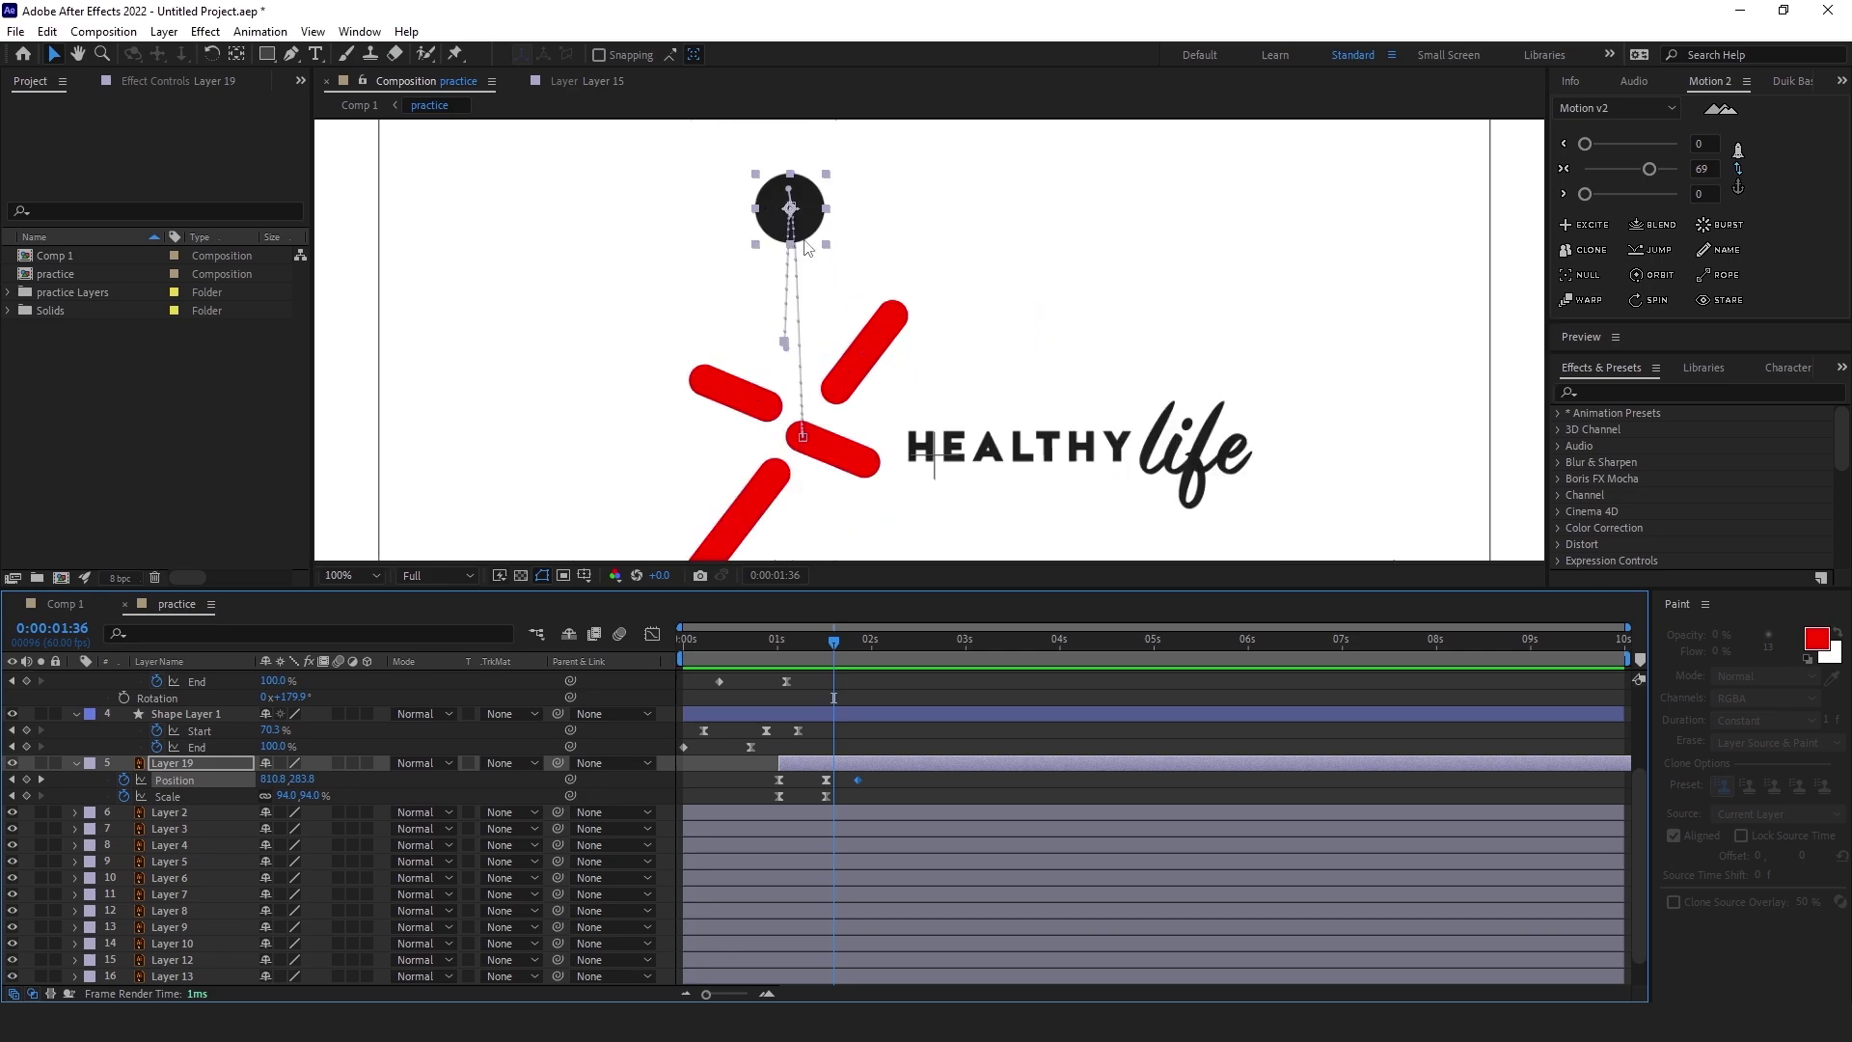
pyautogui.click(787, 208)
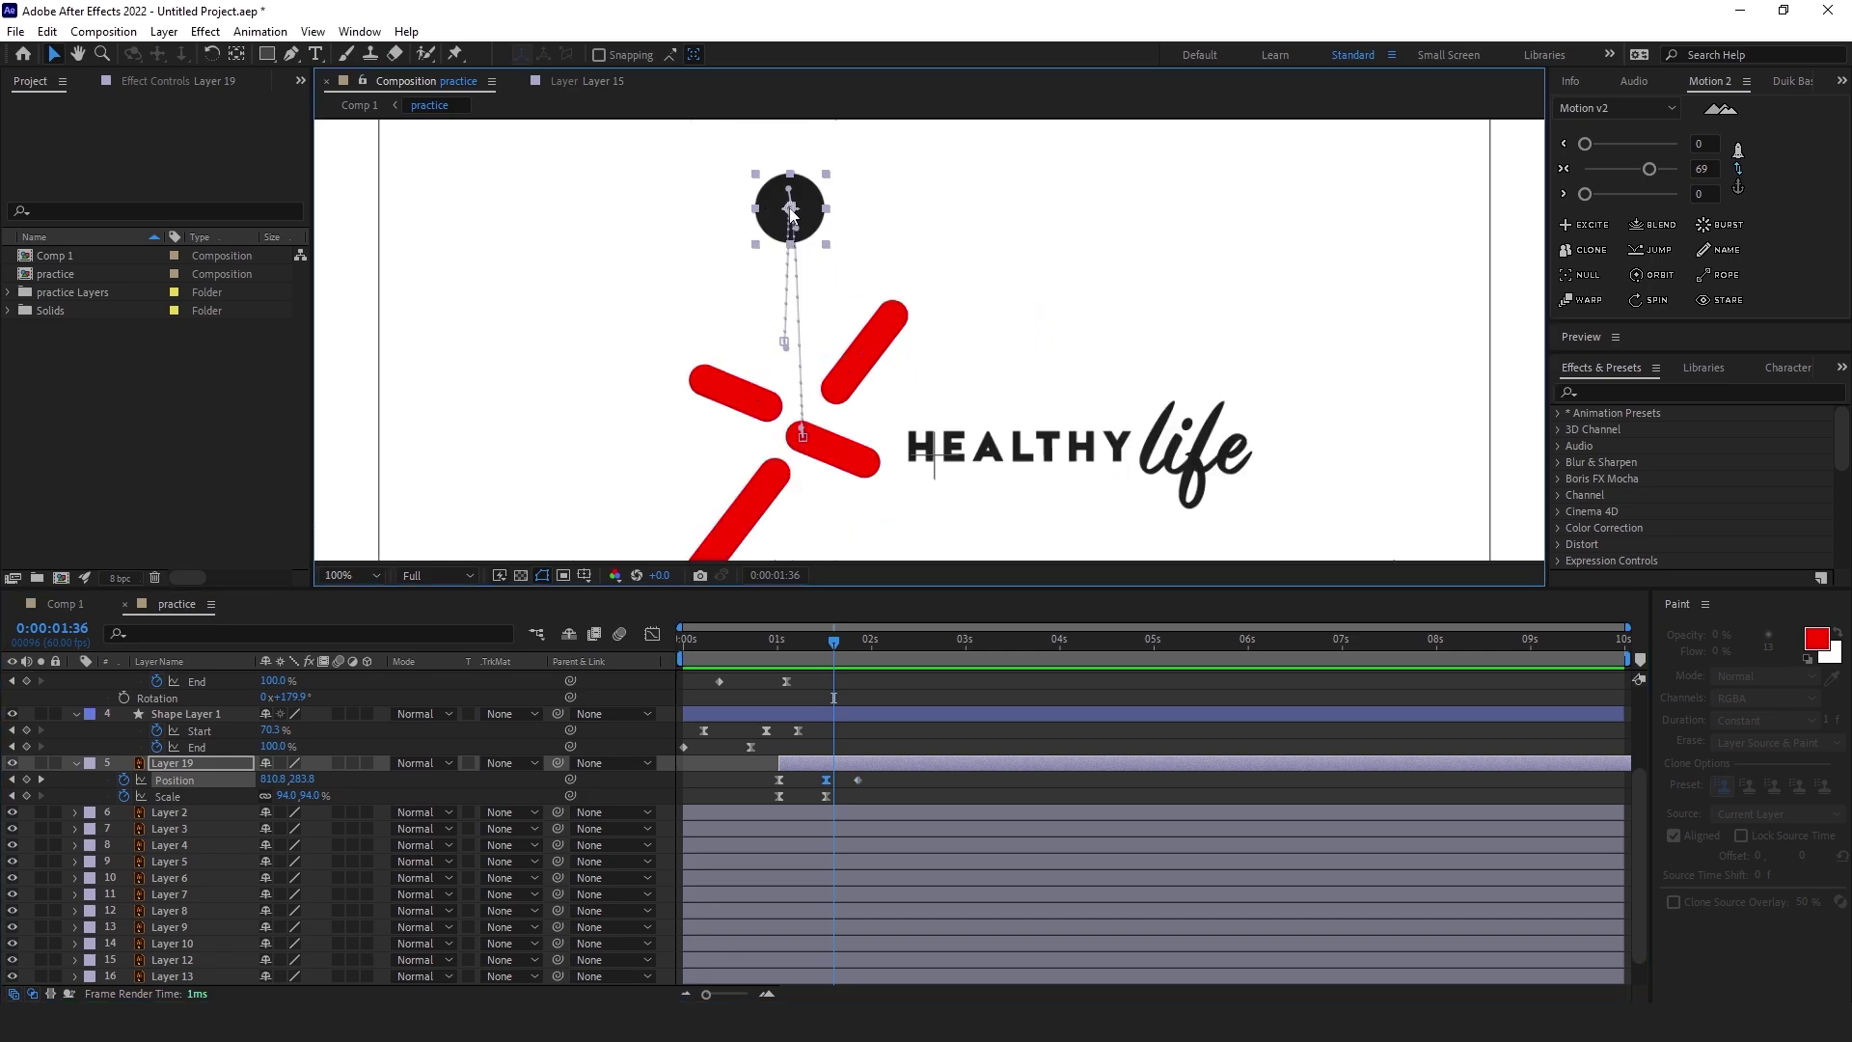
pyautogui.click(292, 55)
pyautogui.click(394, 117)
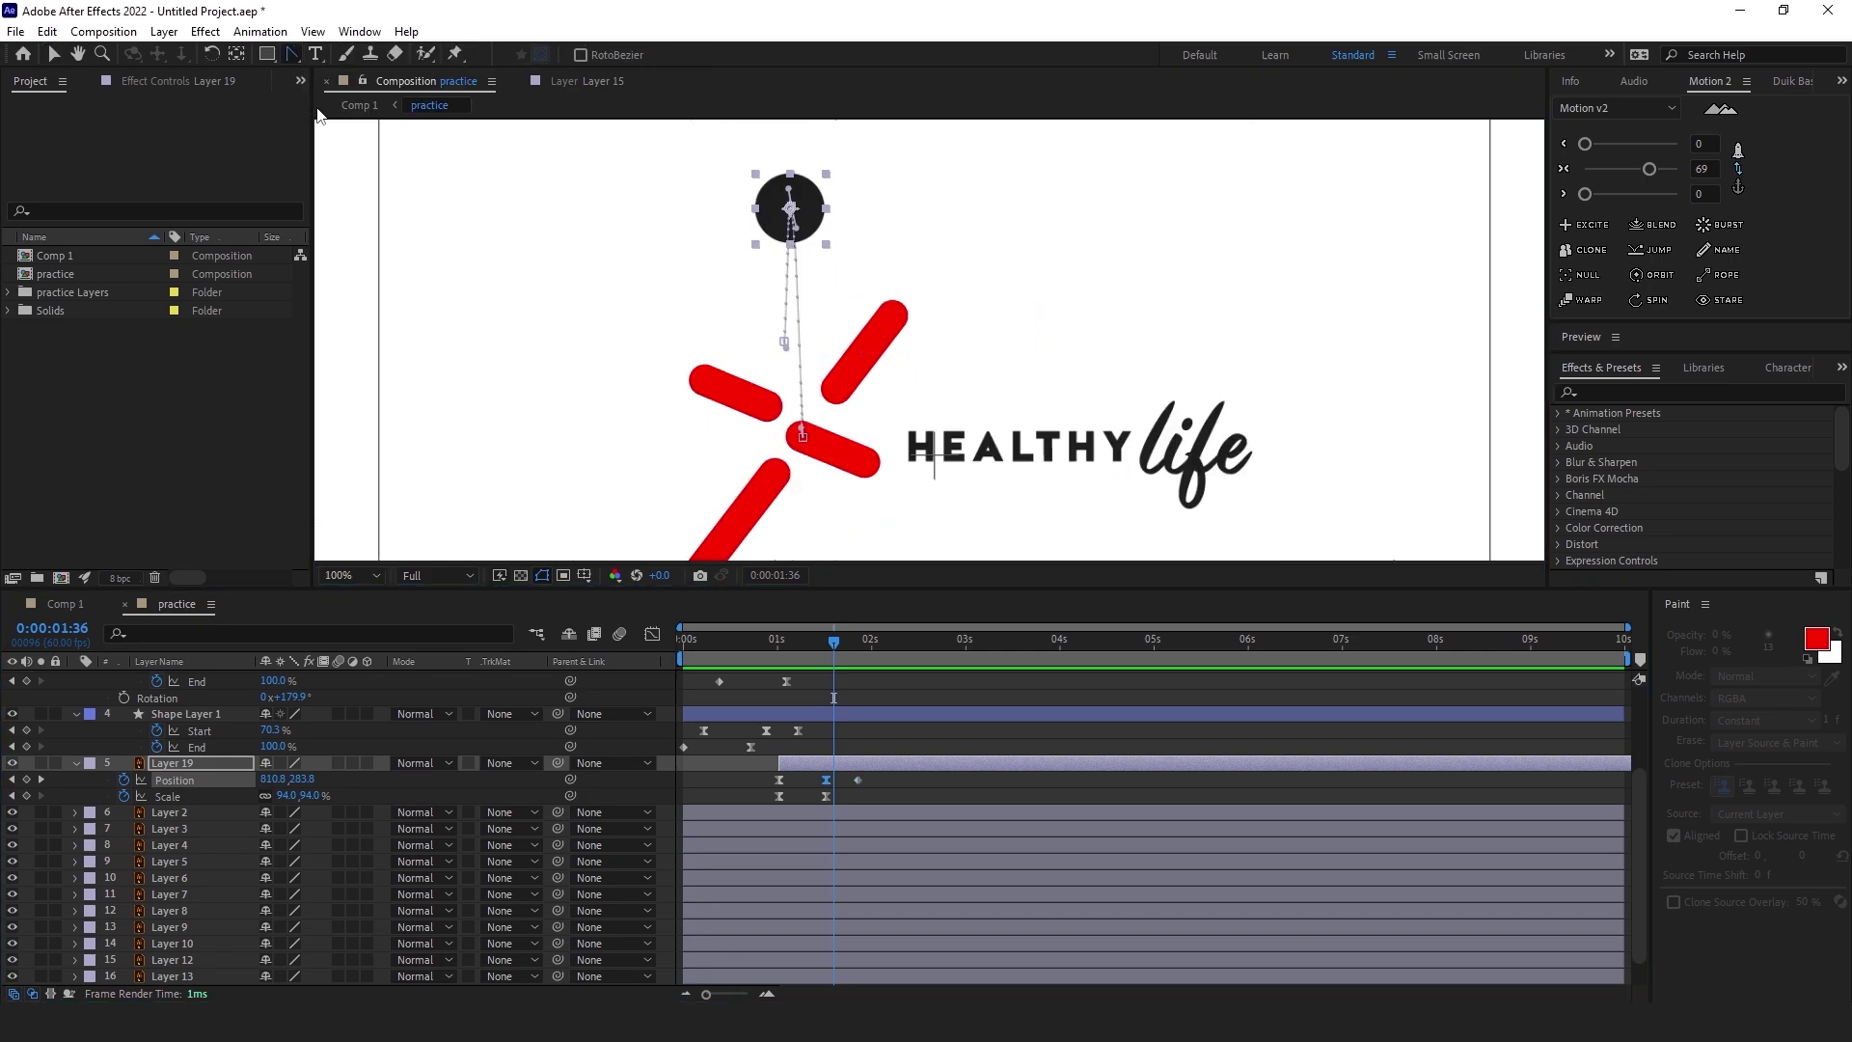
pyautogui.click(790, 209)
pyautogui.moveTo(790, 209); pyautogui.dragTo(791, 212)
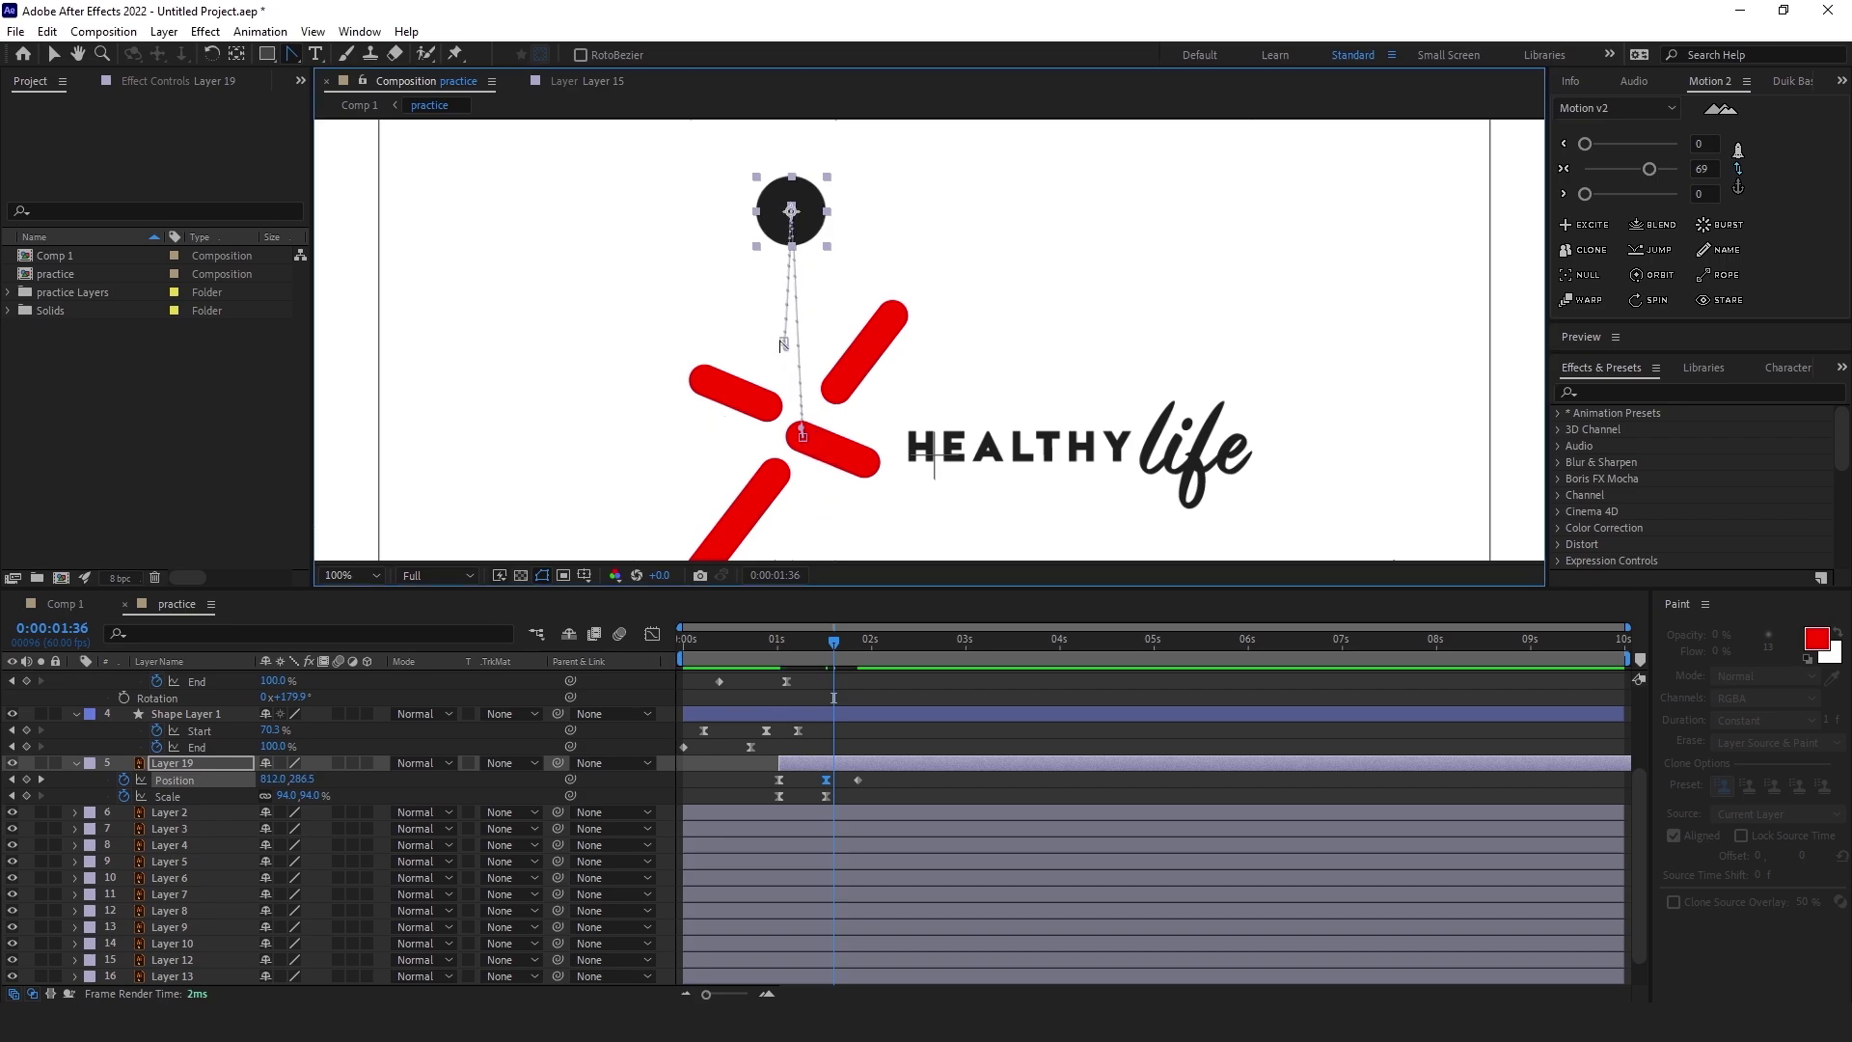
# Preview the head ball's curved pop-in motion
pyautogui.moveTo(806, 647); pyautogui.dragTo(782, 654)
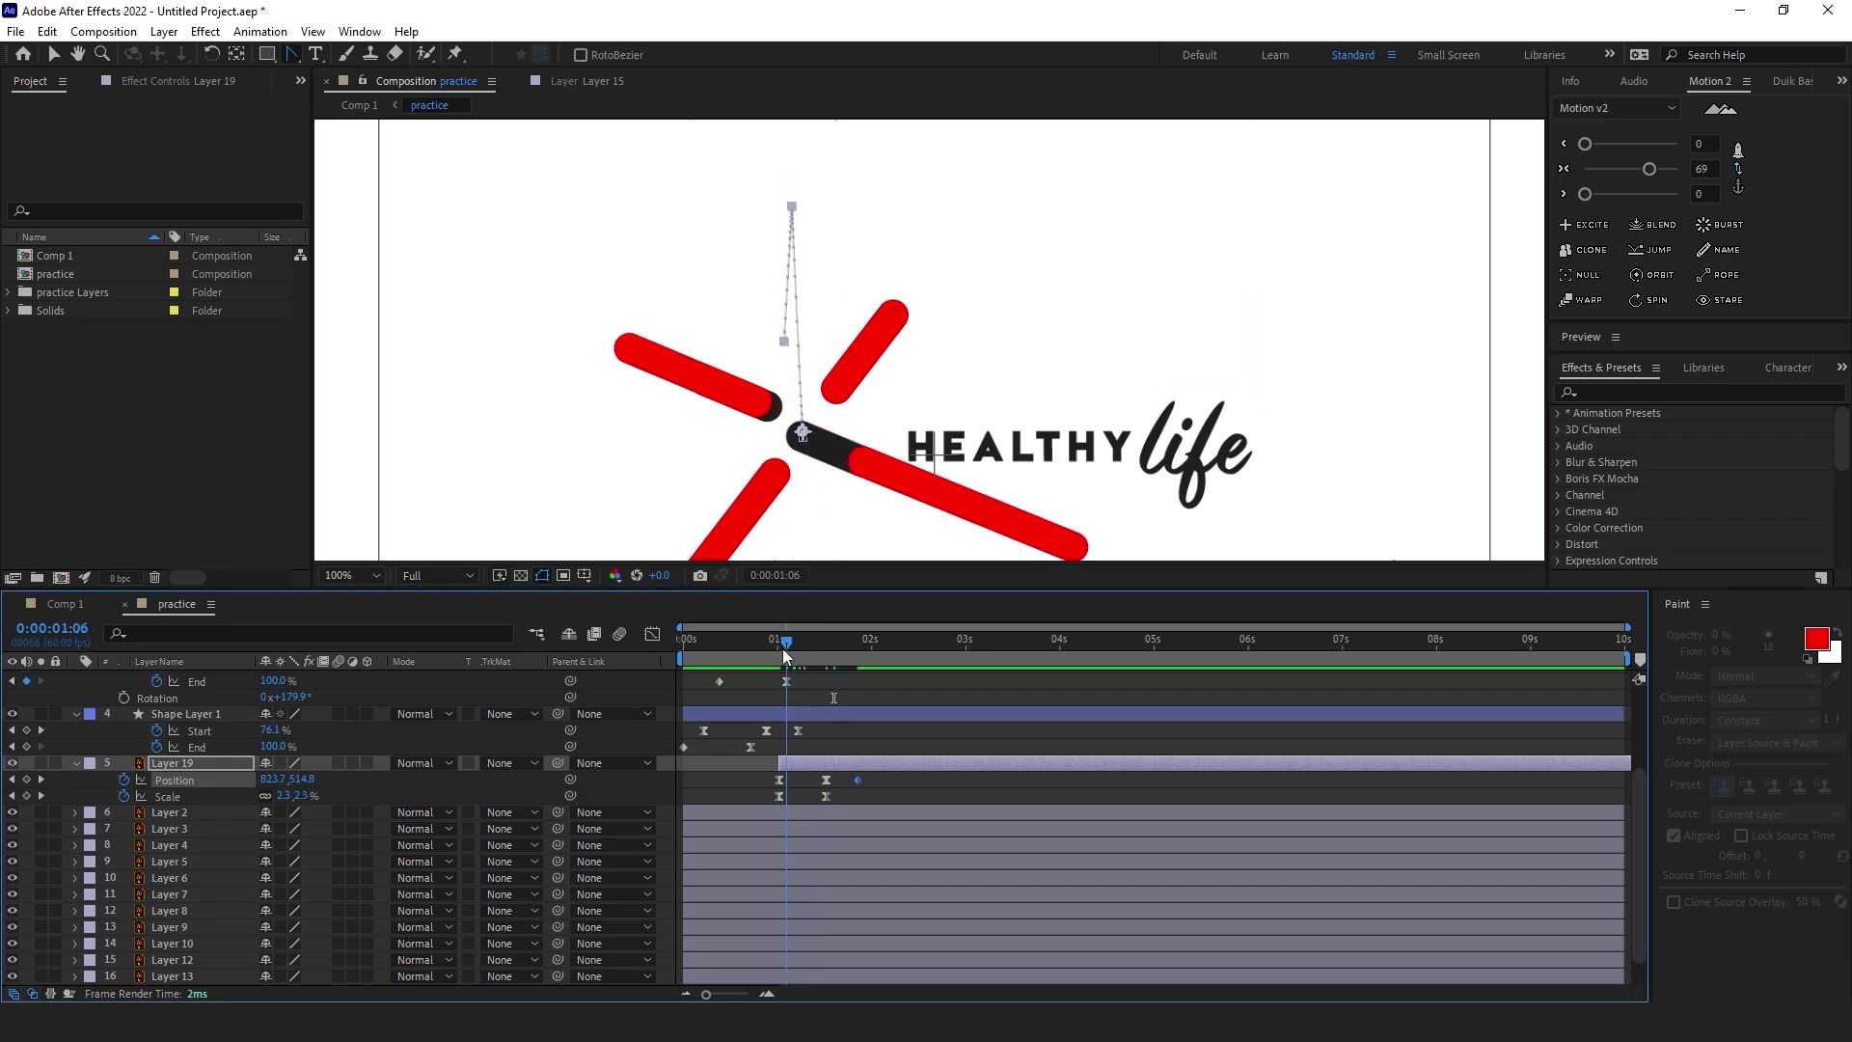
pyautogui.press('space')
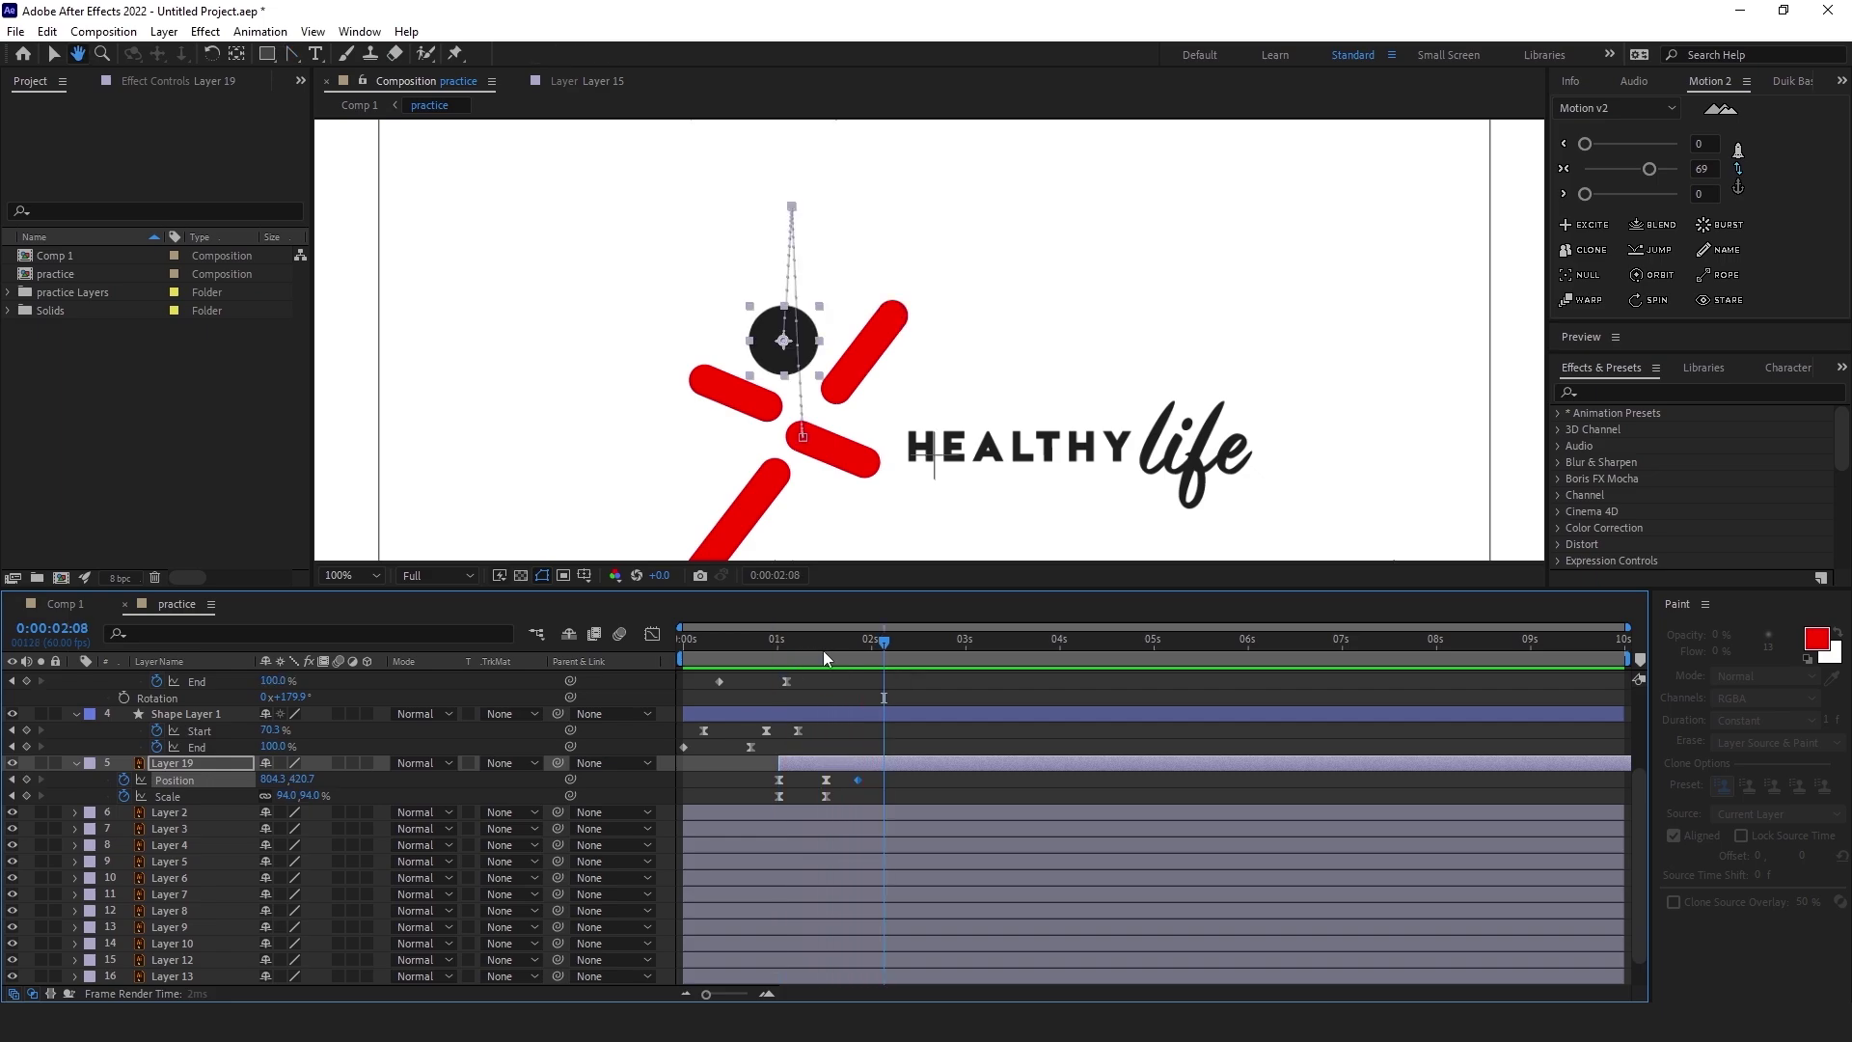
pyautogui.press('space')
pyautogui.click(859, 785)
pyautogui.click(853, 780)
# Slide the head ball's layer bar slightly earlier in time and preview the result
pyautogui.moveTo(783, 634); pyautogui.dragTo(783, 638)
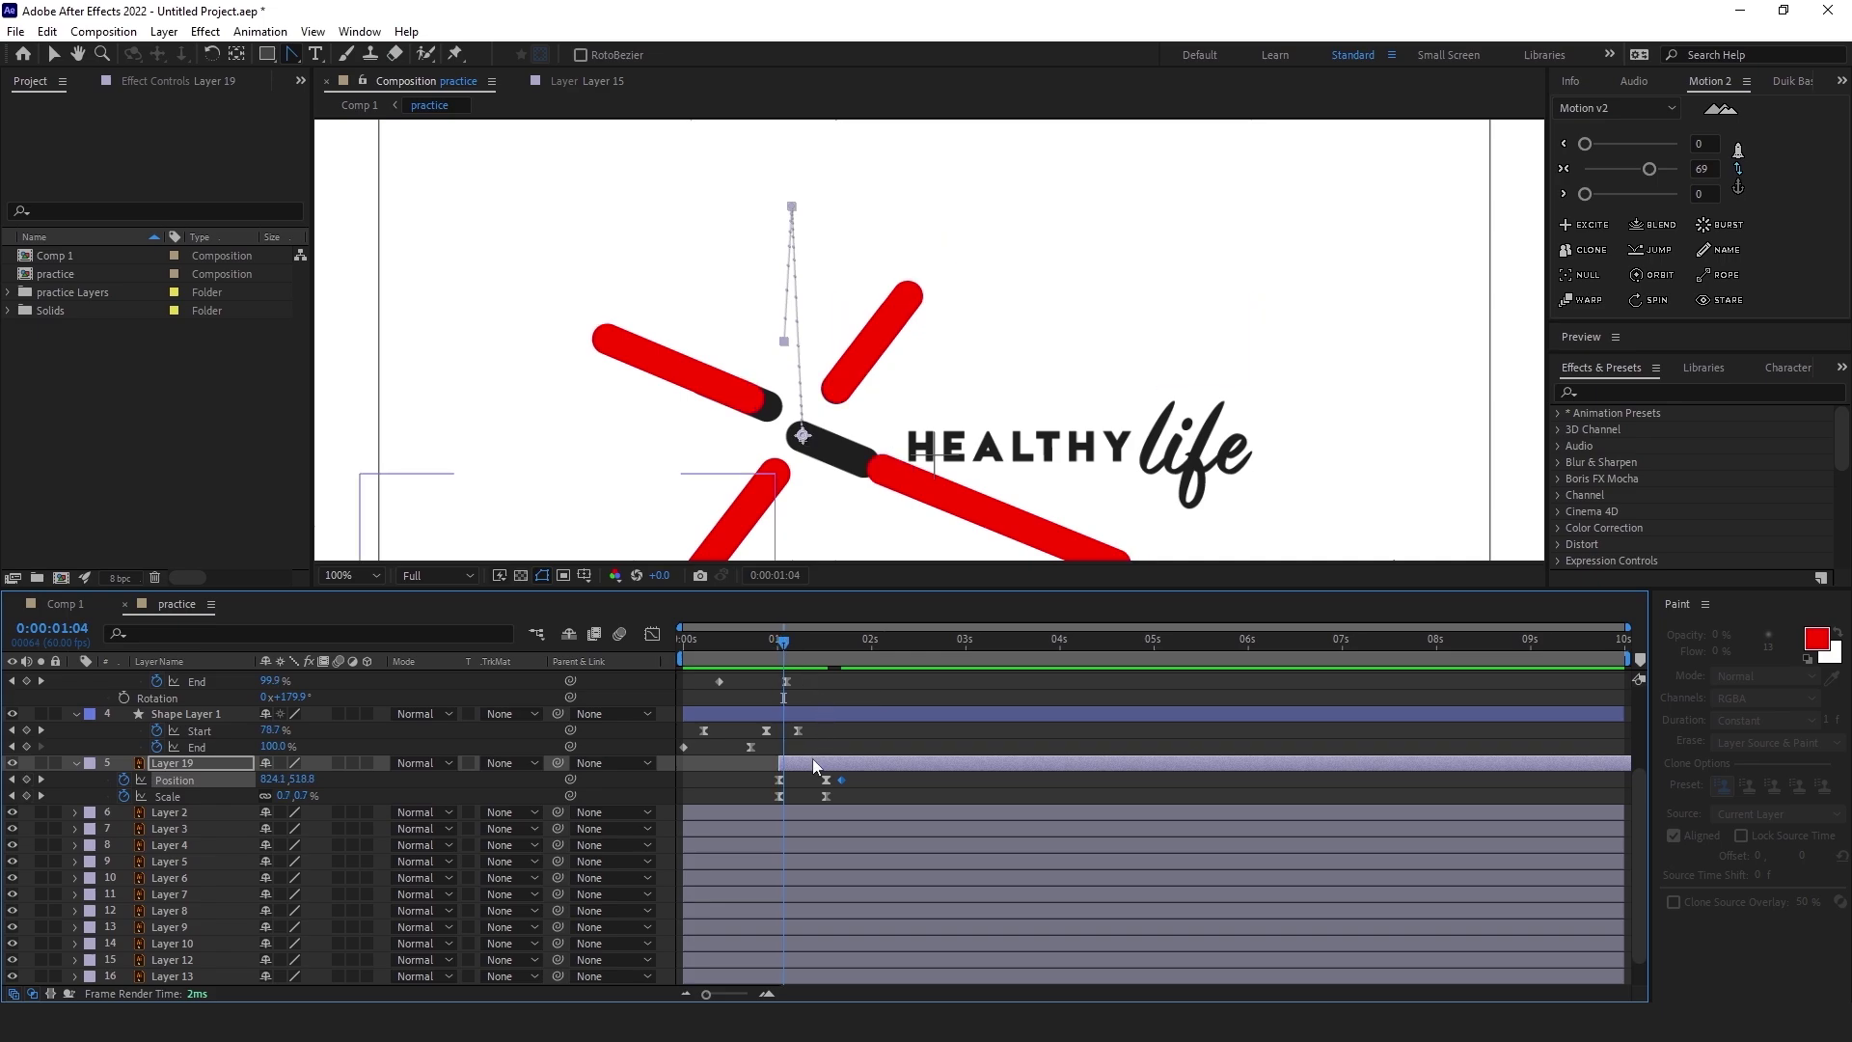
pyautogui.moveTo(811, 763); pyautogui.dragTo(797, 762)
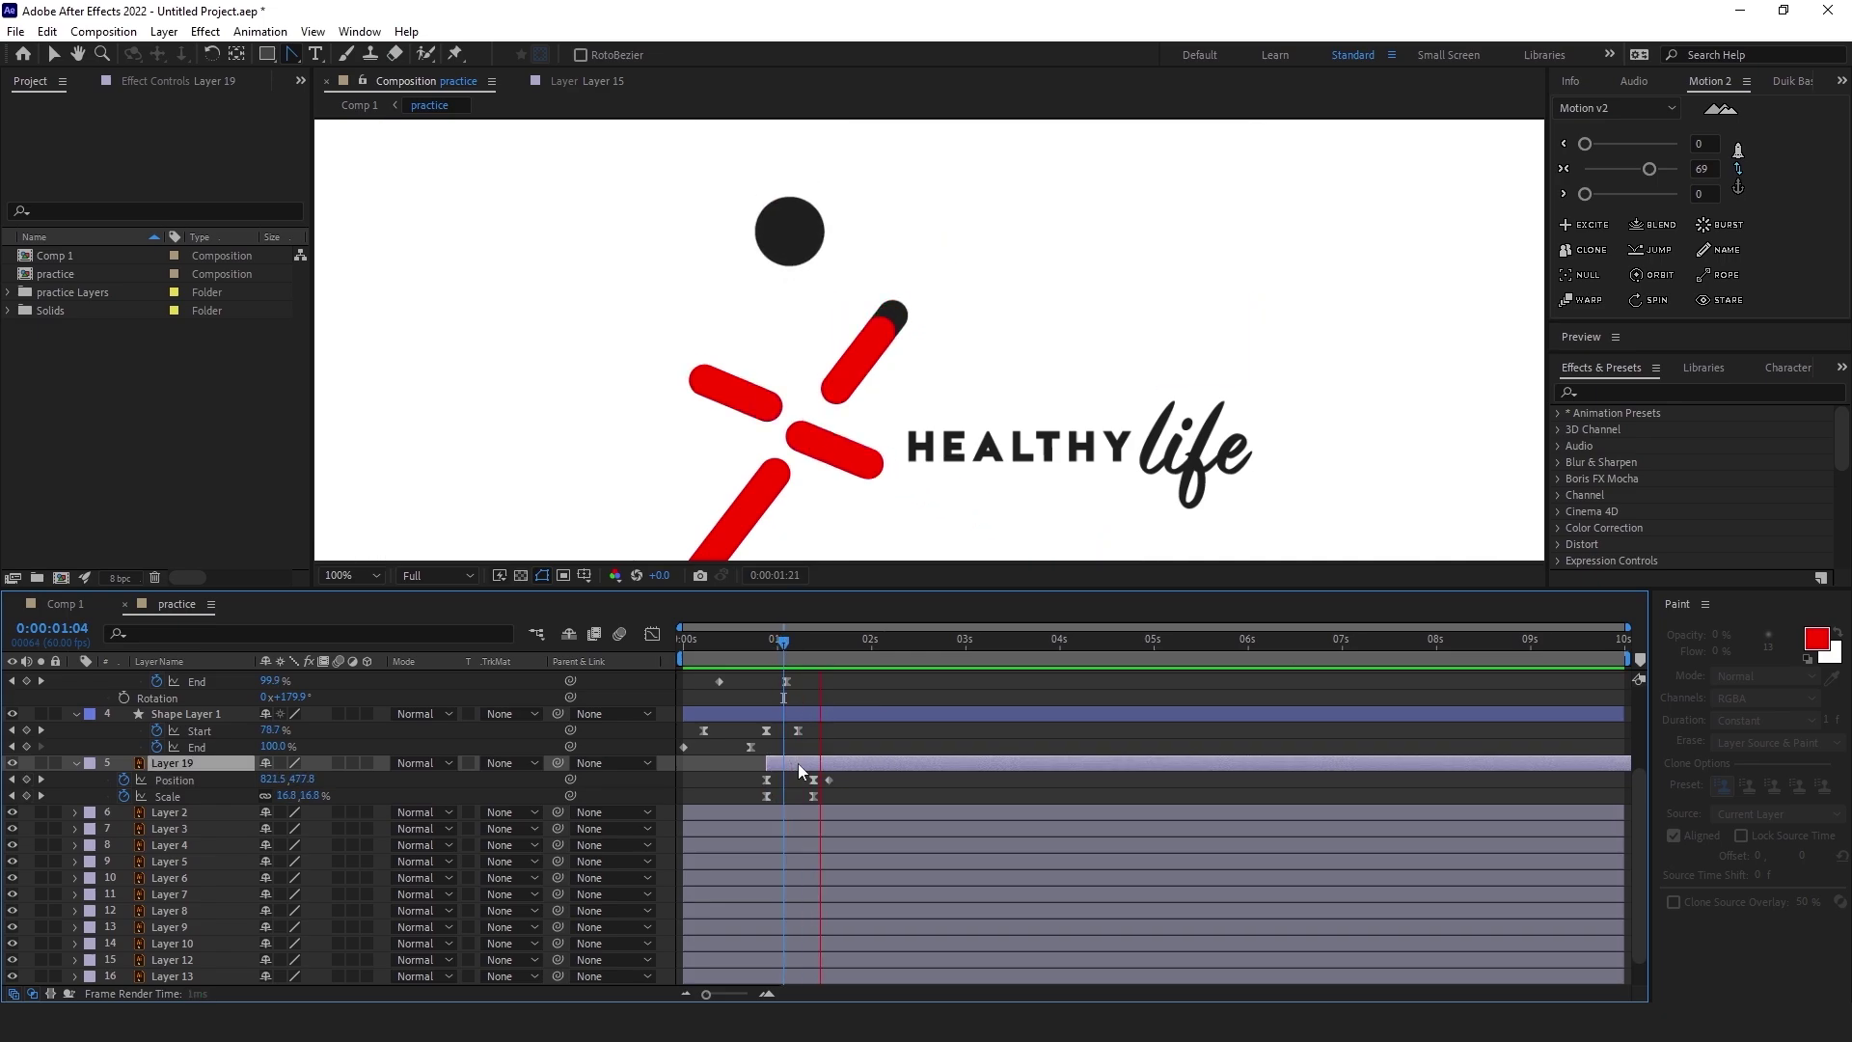
pyautogui.moveTo(820, 644); pyautogui.dragTo(767, 644)
pyautogui.scroll(-2, 744, 393)
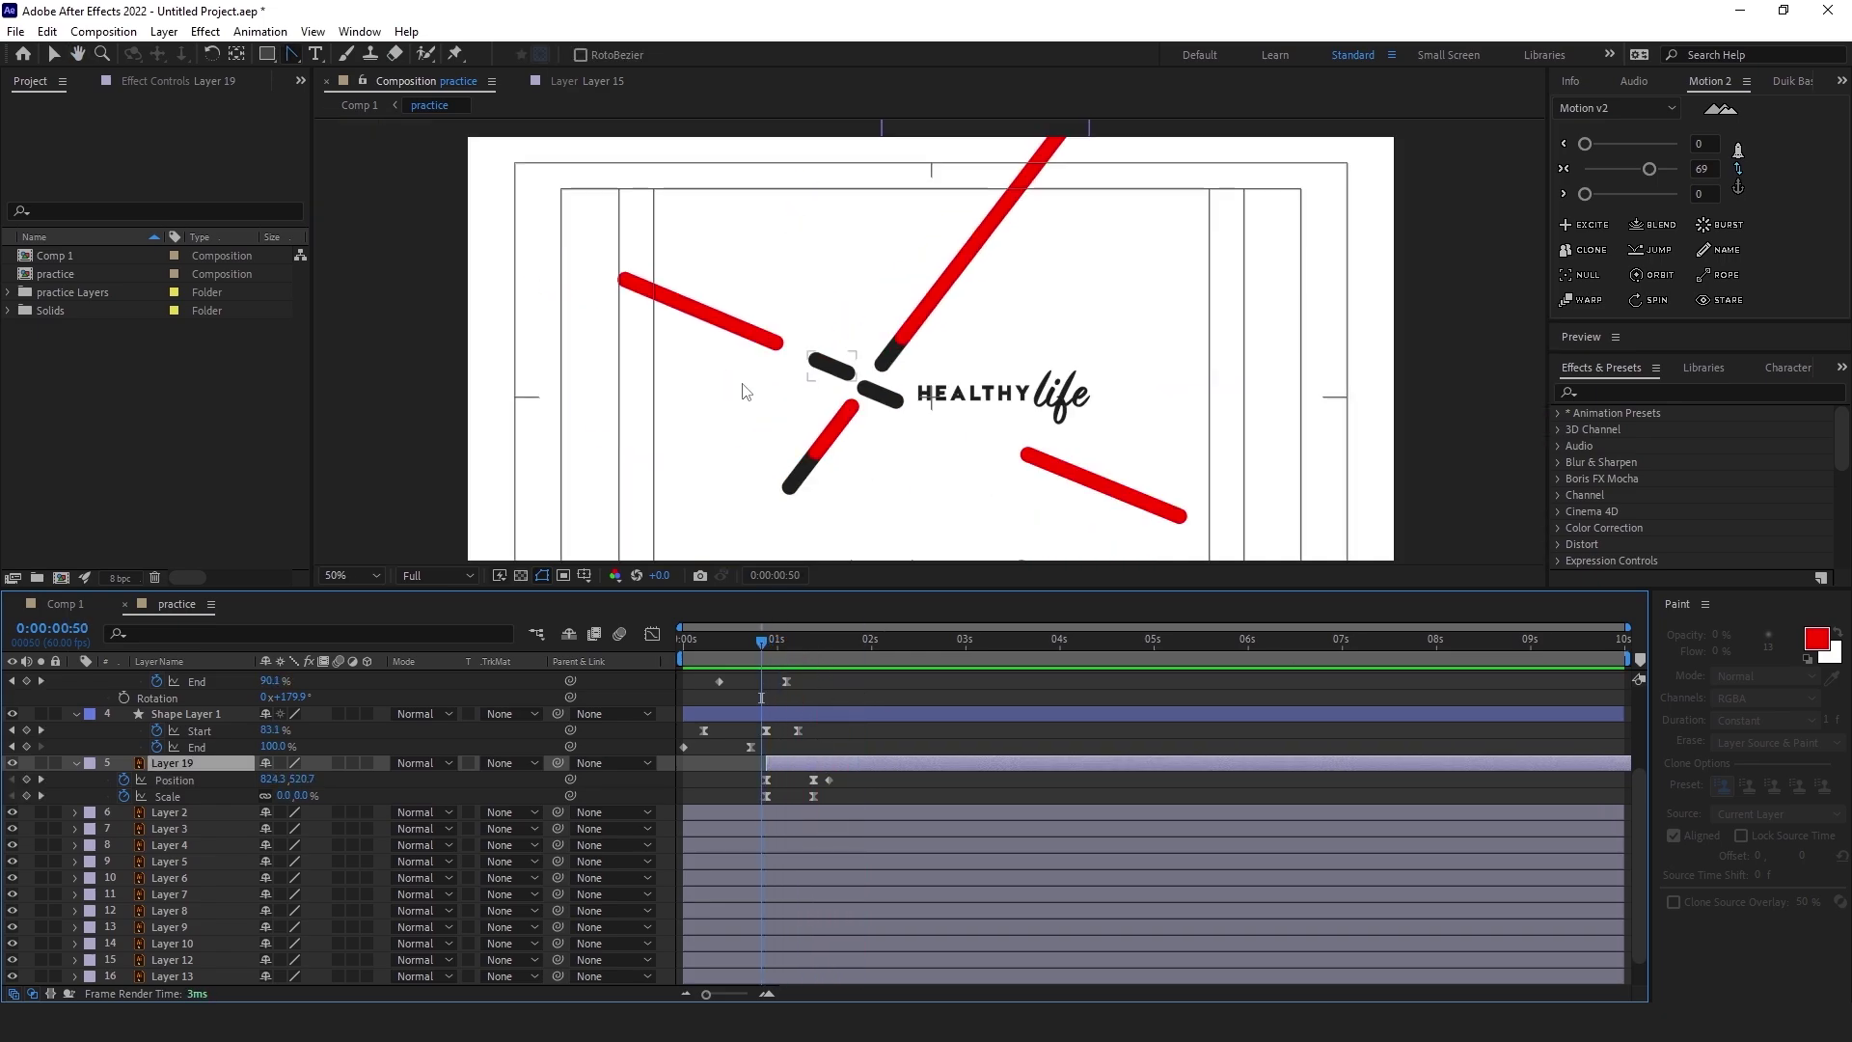
pyautogui.press('space')
pyautogui.press('space')
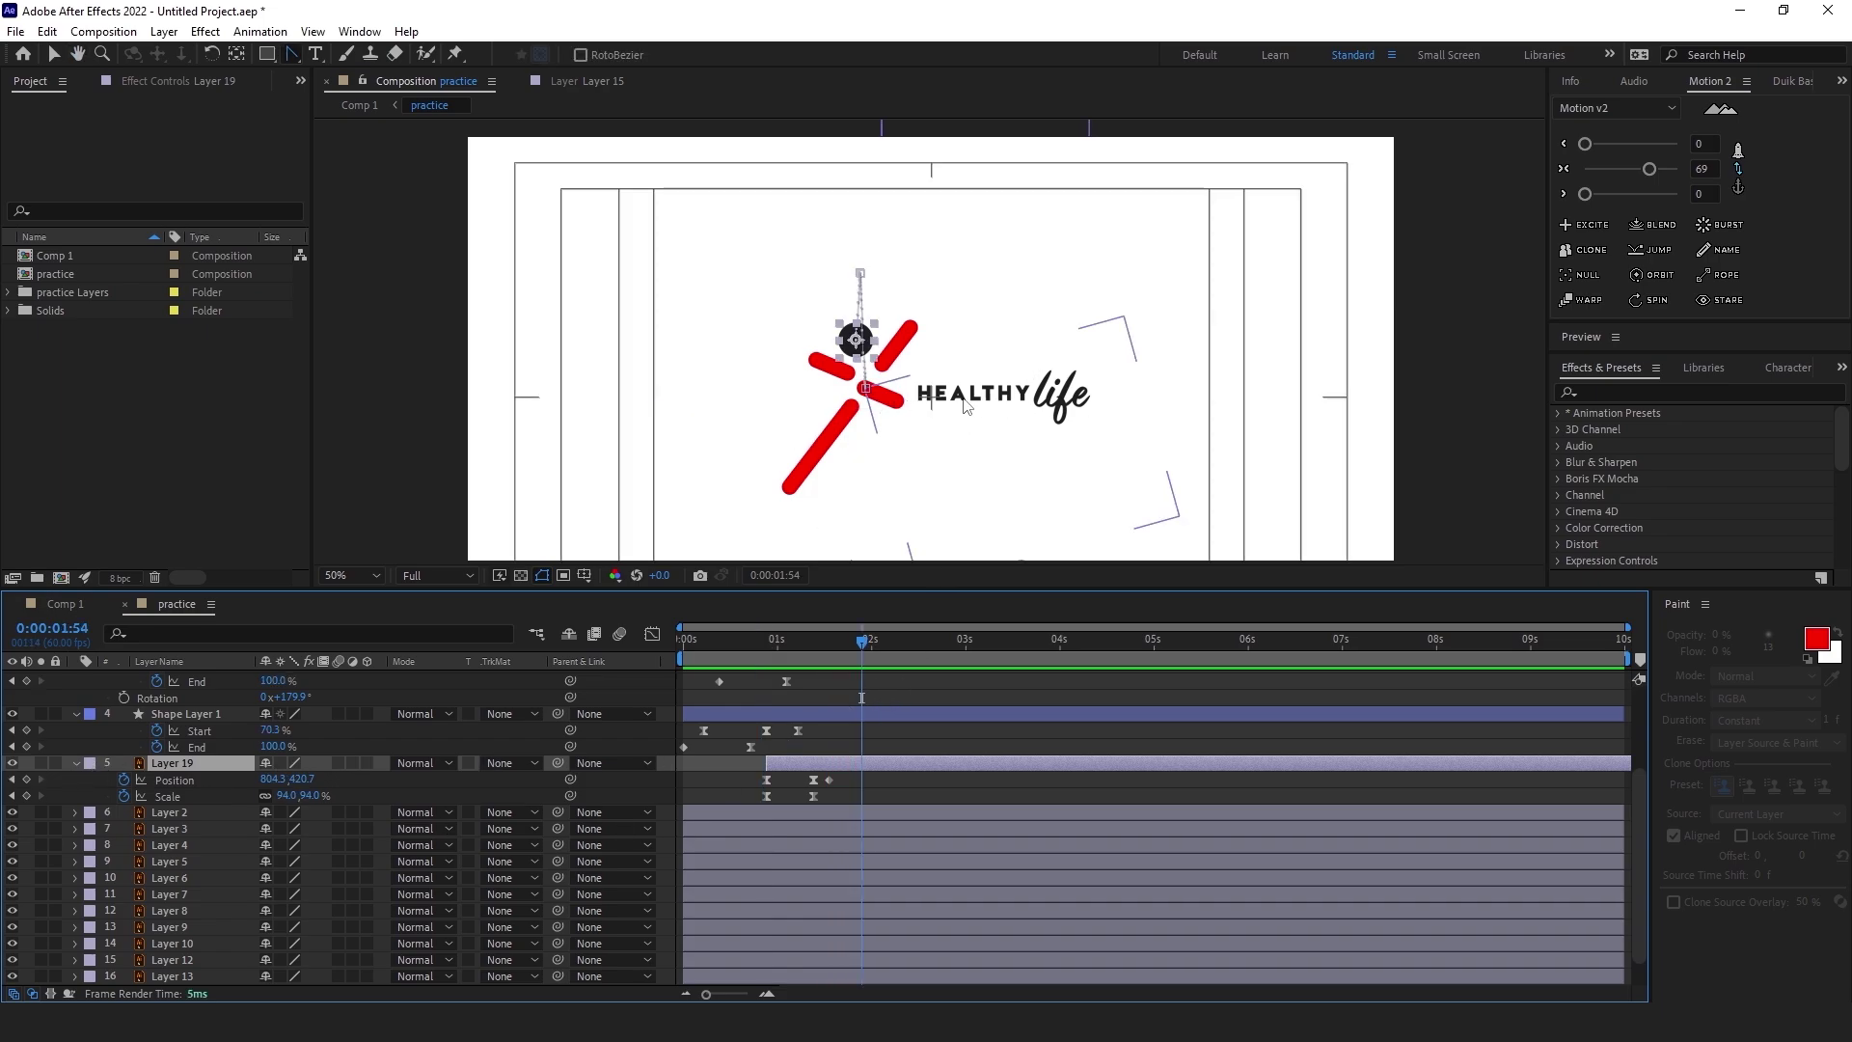
pyautogui.click(975, 263)
pyautogui.click(181, 769)
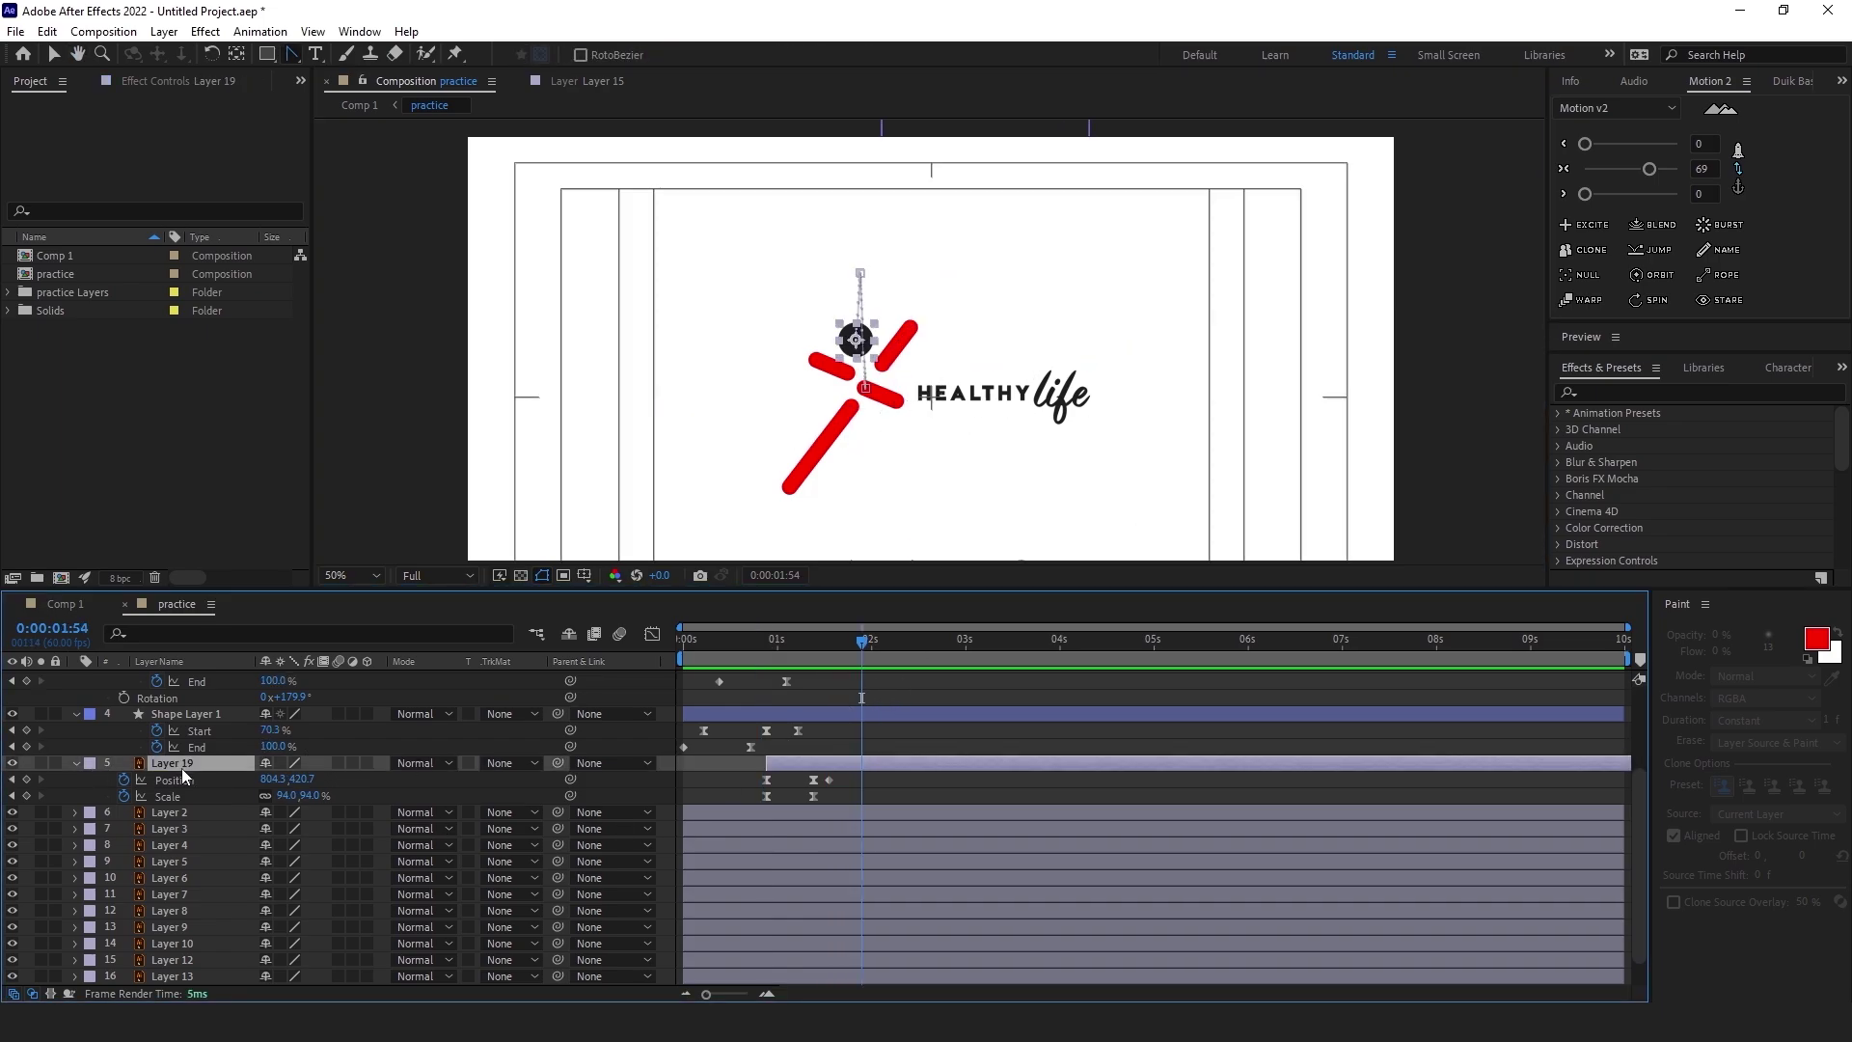
pyautogui.scroll(3, 182, 769)
# Select Shape Layers 1–4 and eyedrop the logo text's dark grey #1E1E1E as their stroke colour
pyautogui.keyDown('shift'); pyautogui.click(182, 678); pyautogui.keyUp('shift')
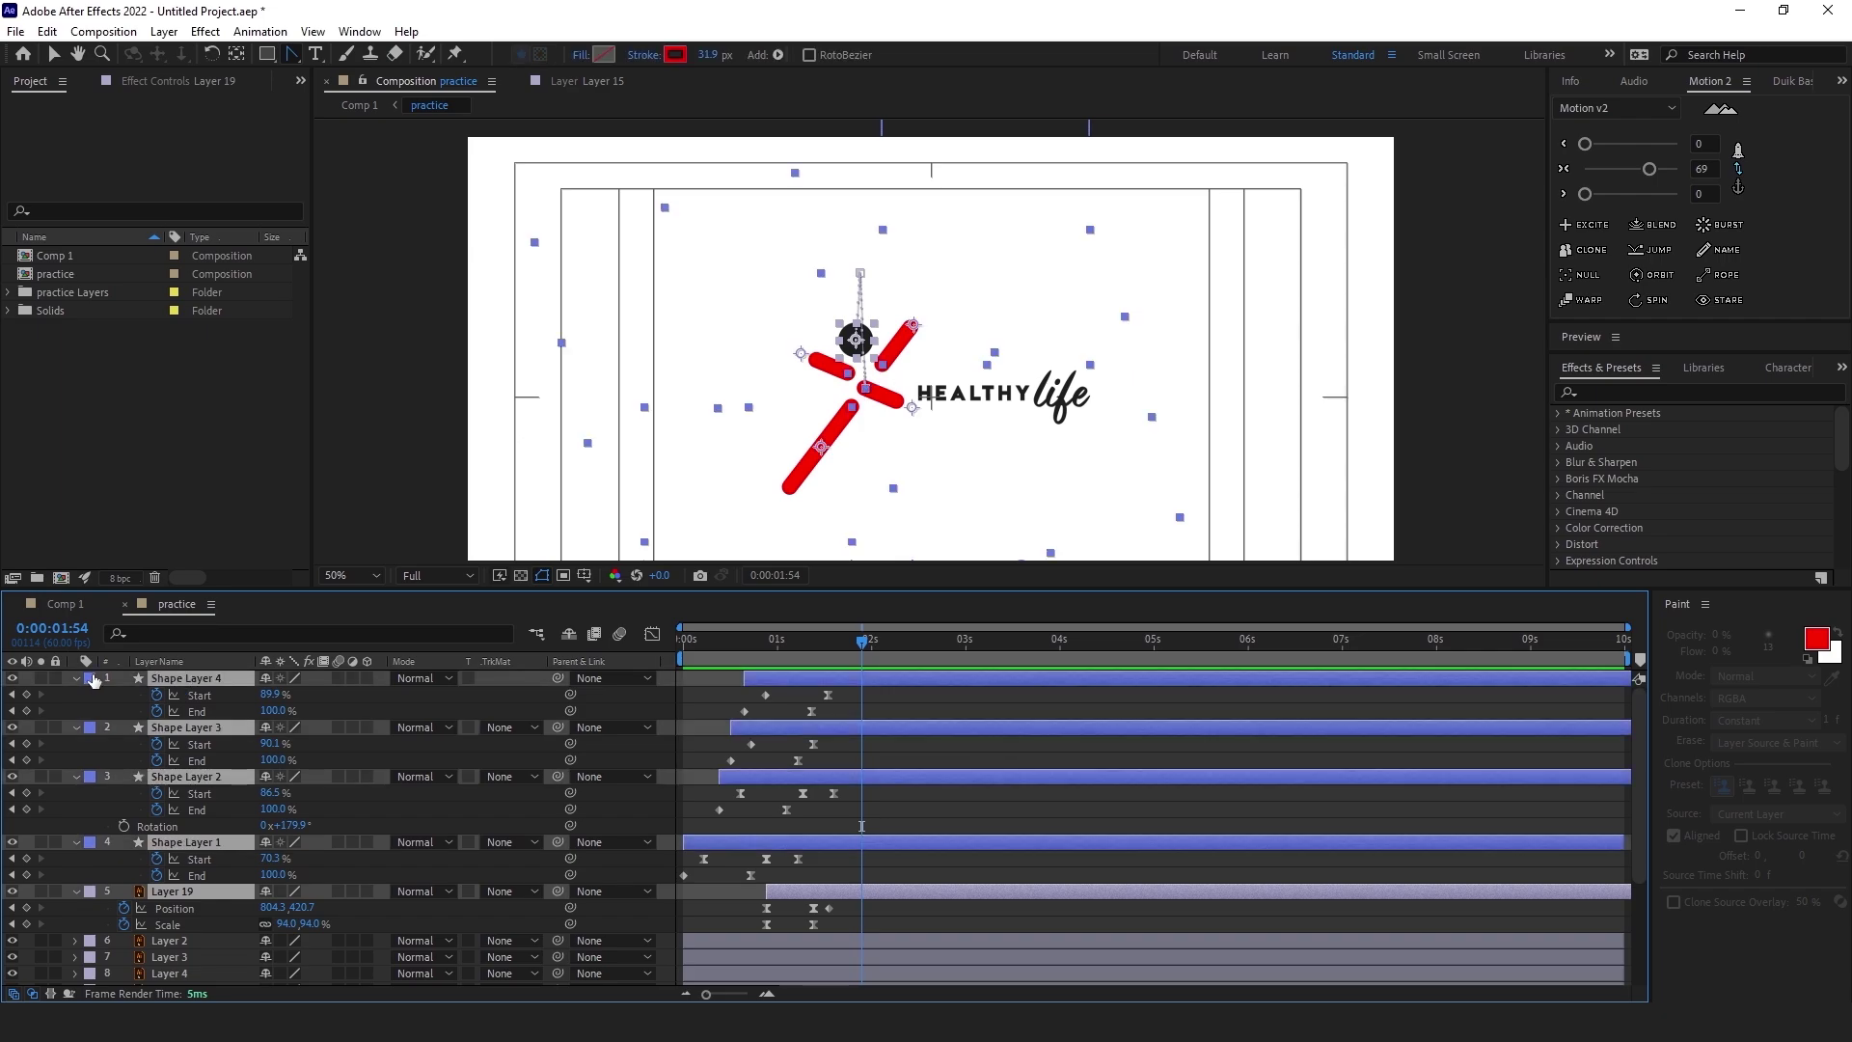
pyautogui.click(75, 678)
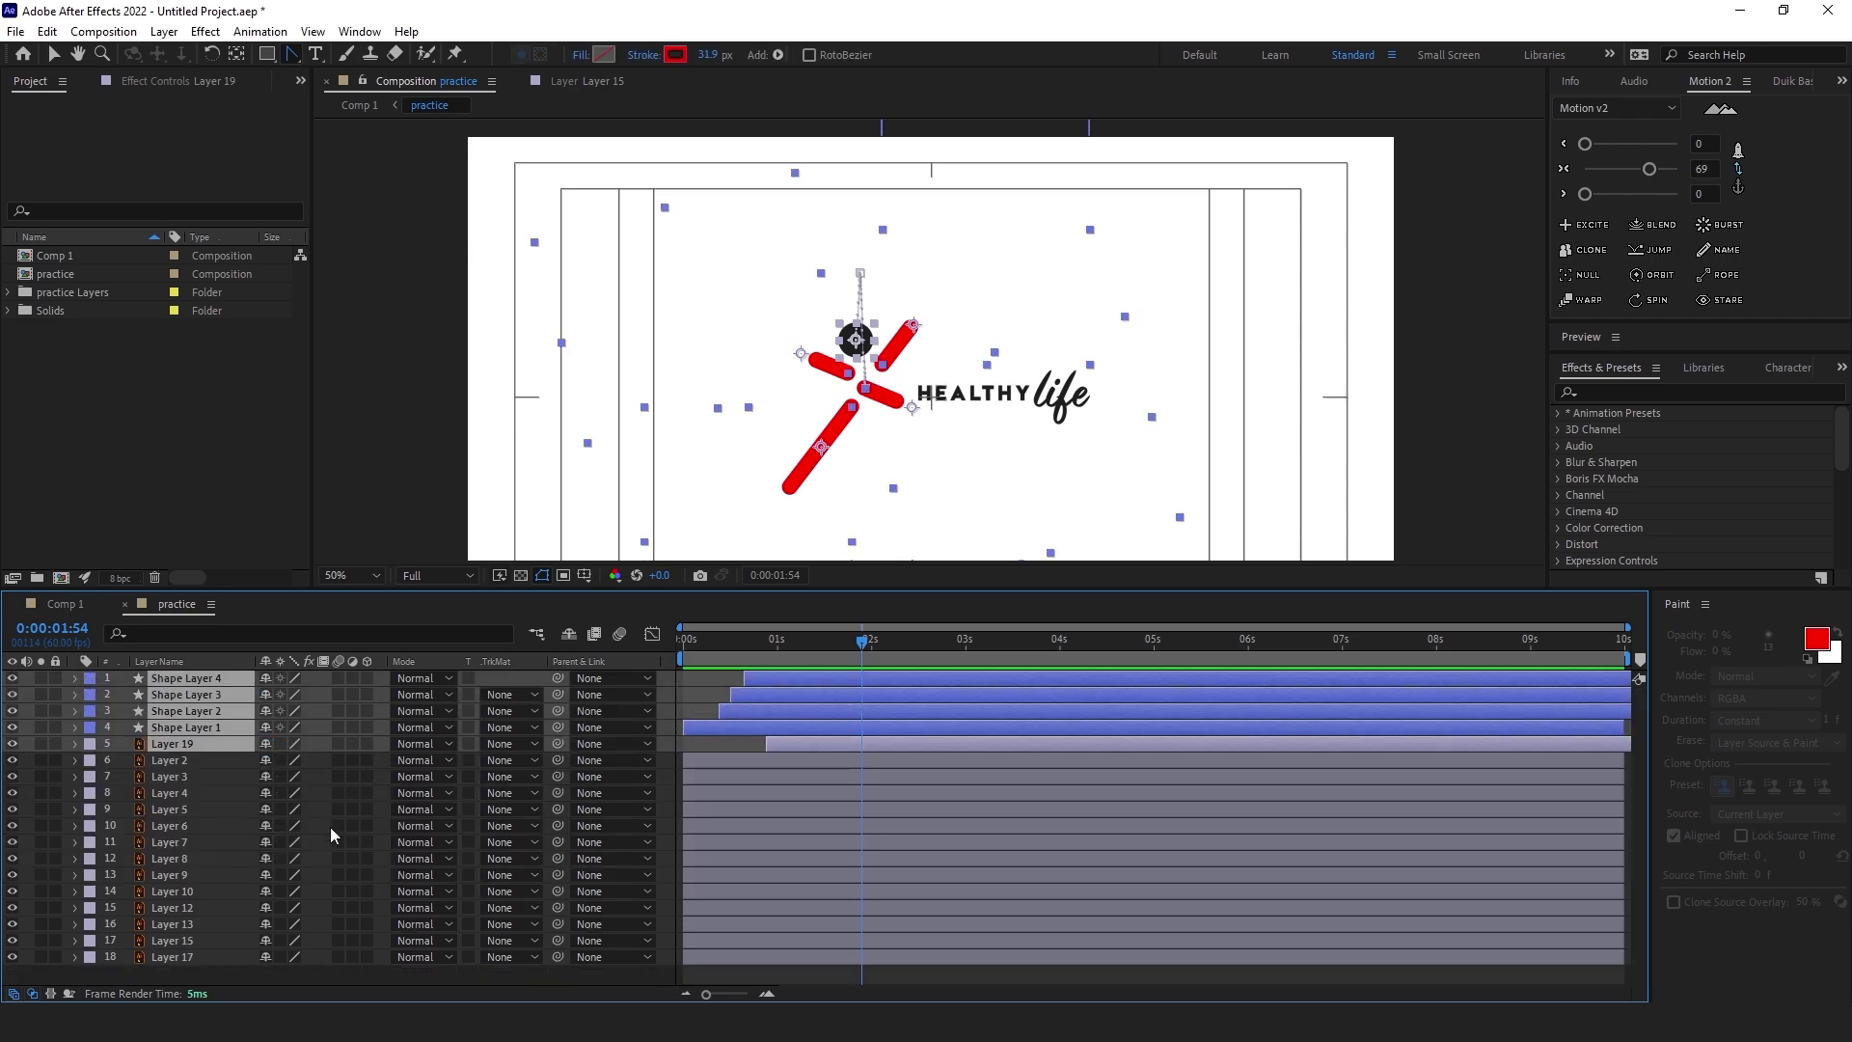
pyautogui.click(179, 728)
pyautogui.keyDown('shift'); pyautogui.click(189, 681); pyautogui.keyUp('shift')
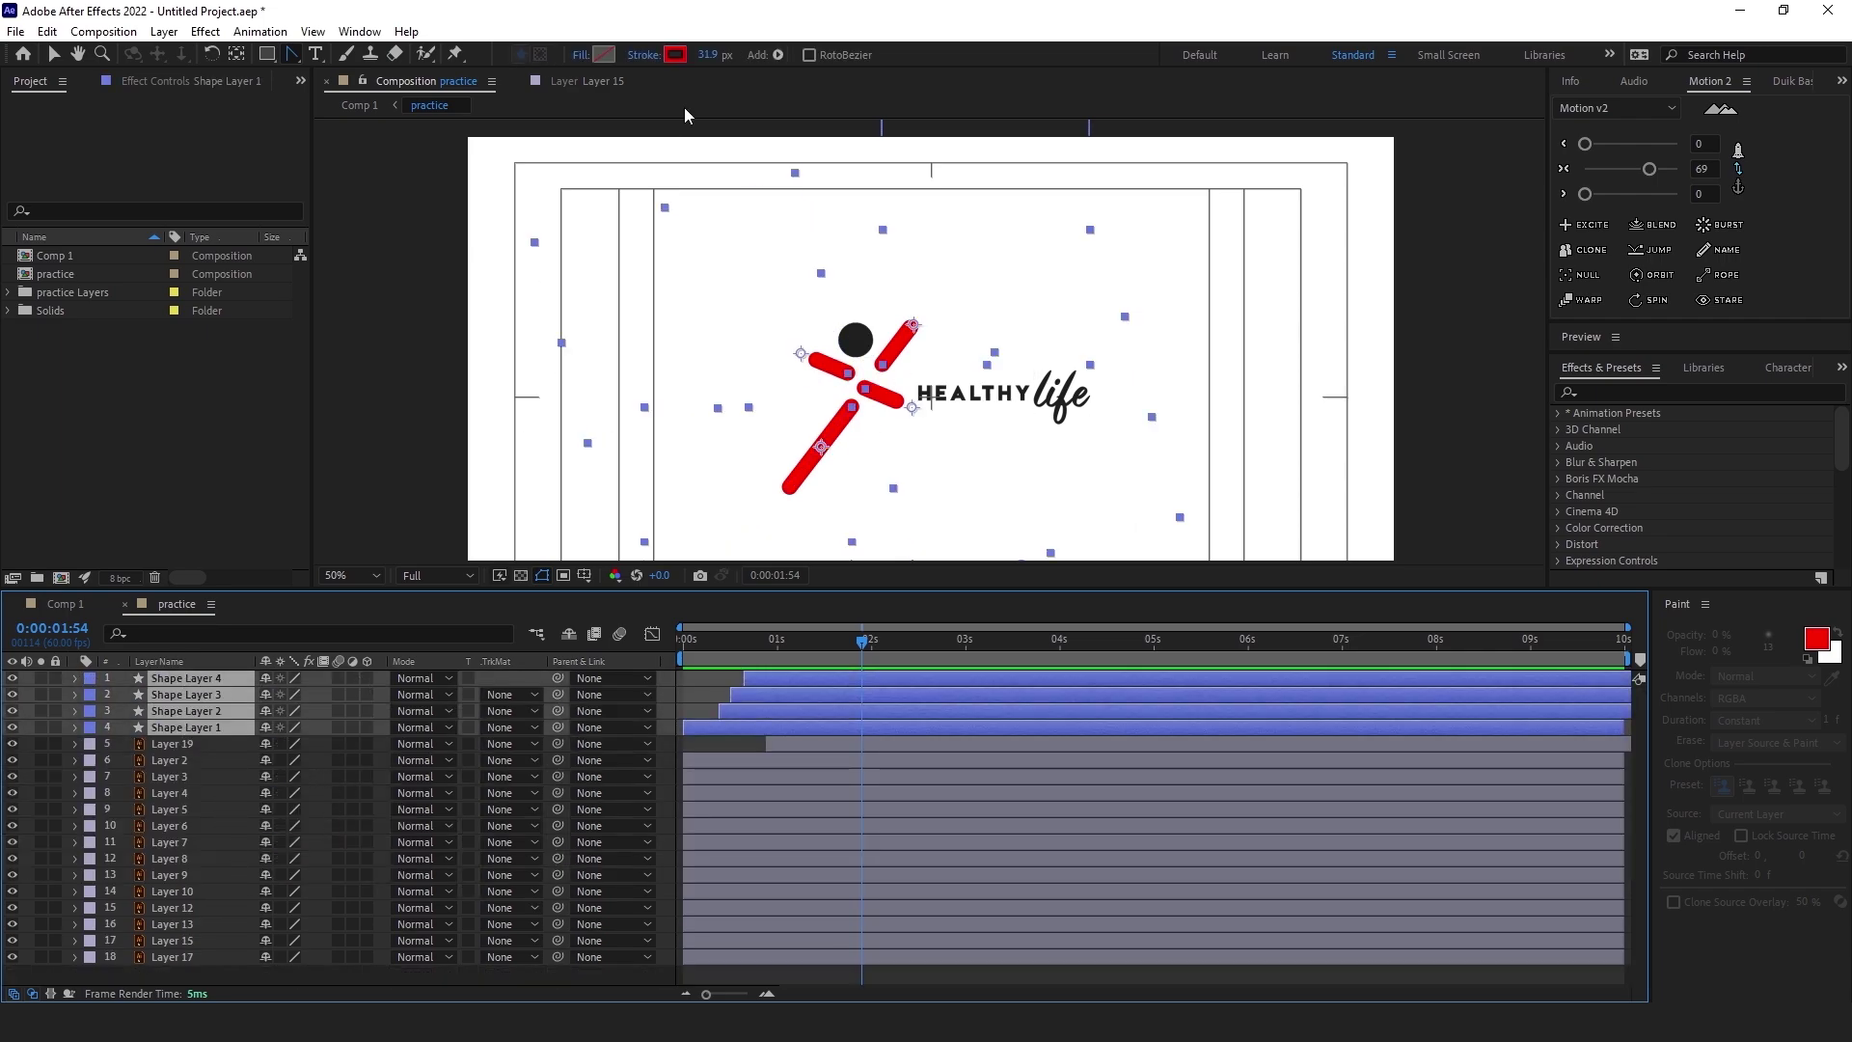
pyautogui.click(676, 55)
pyautogui.click(1577, 337)
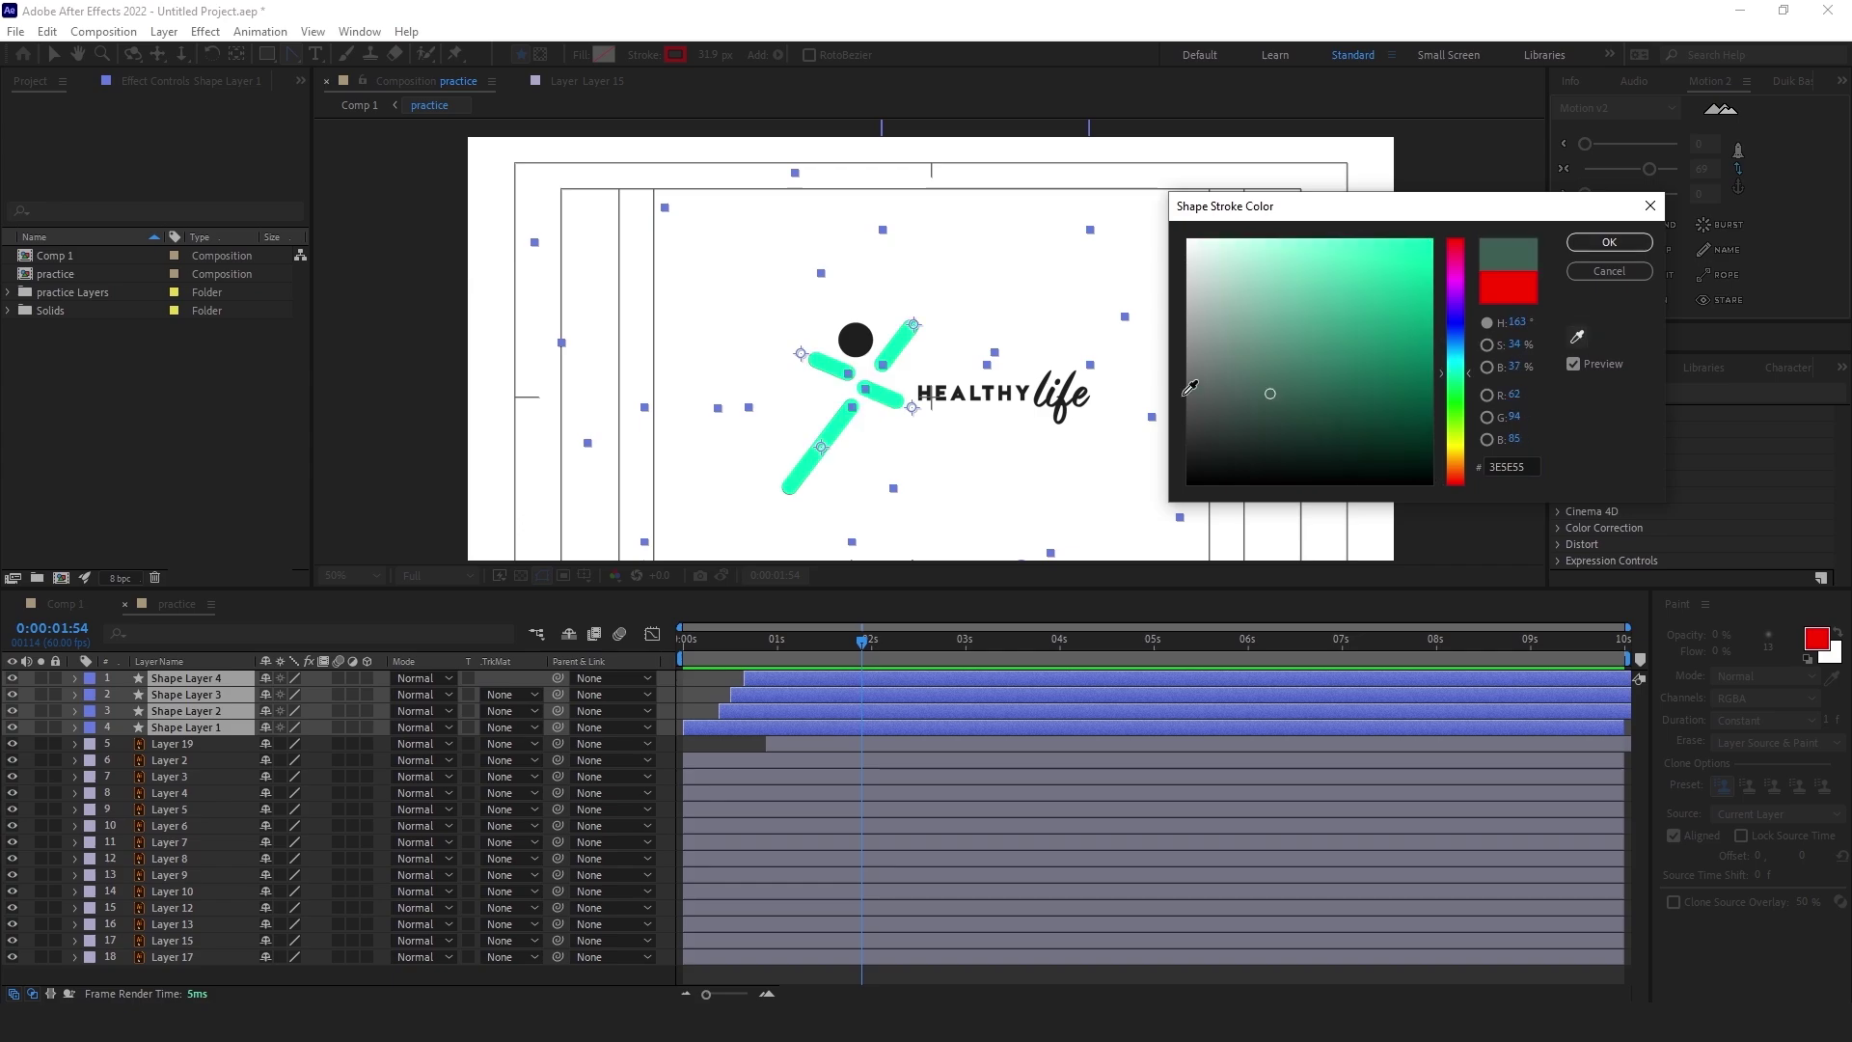
pyautogui.click(1025, 402)
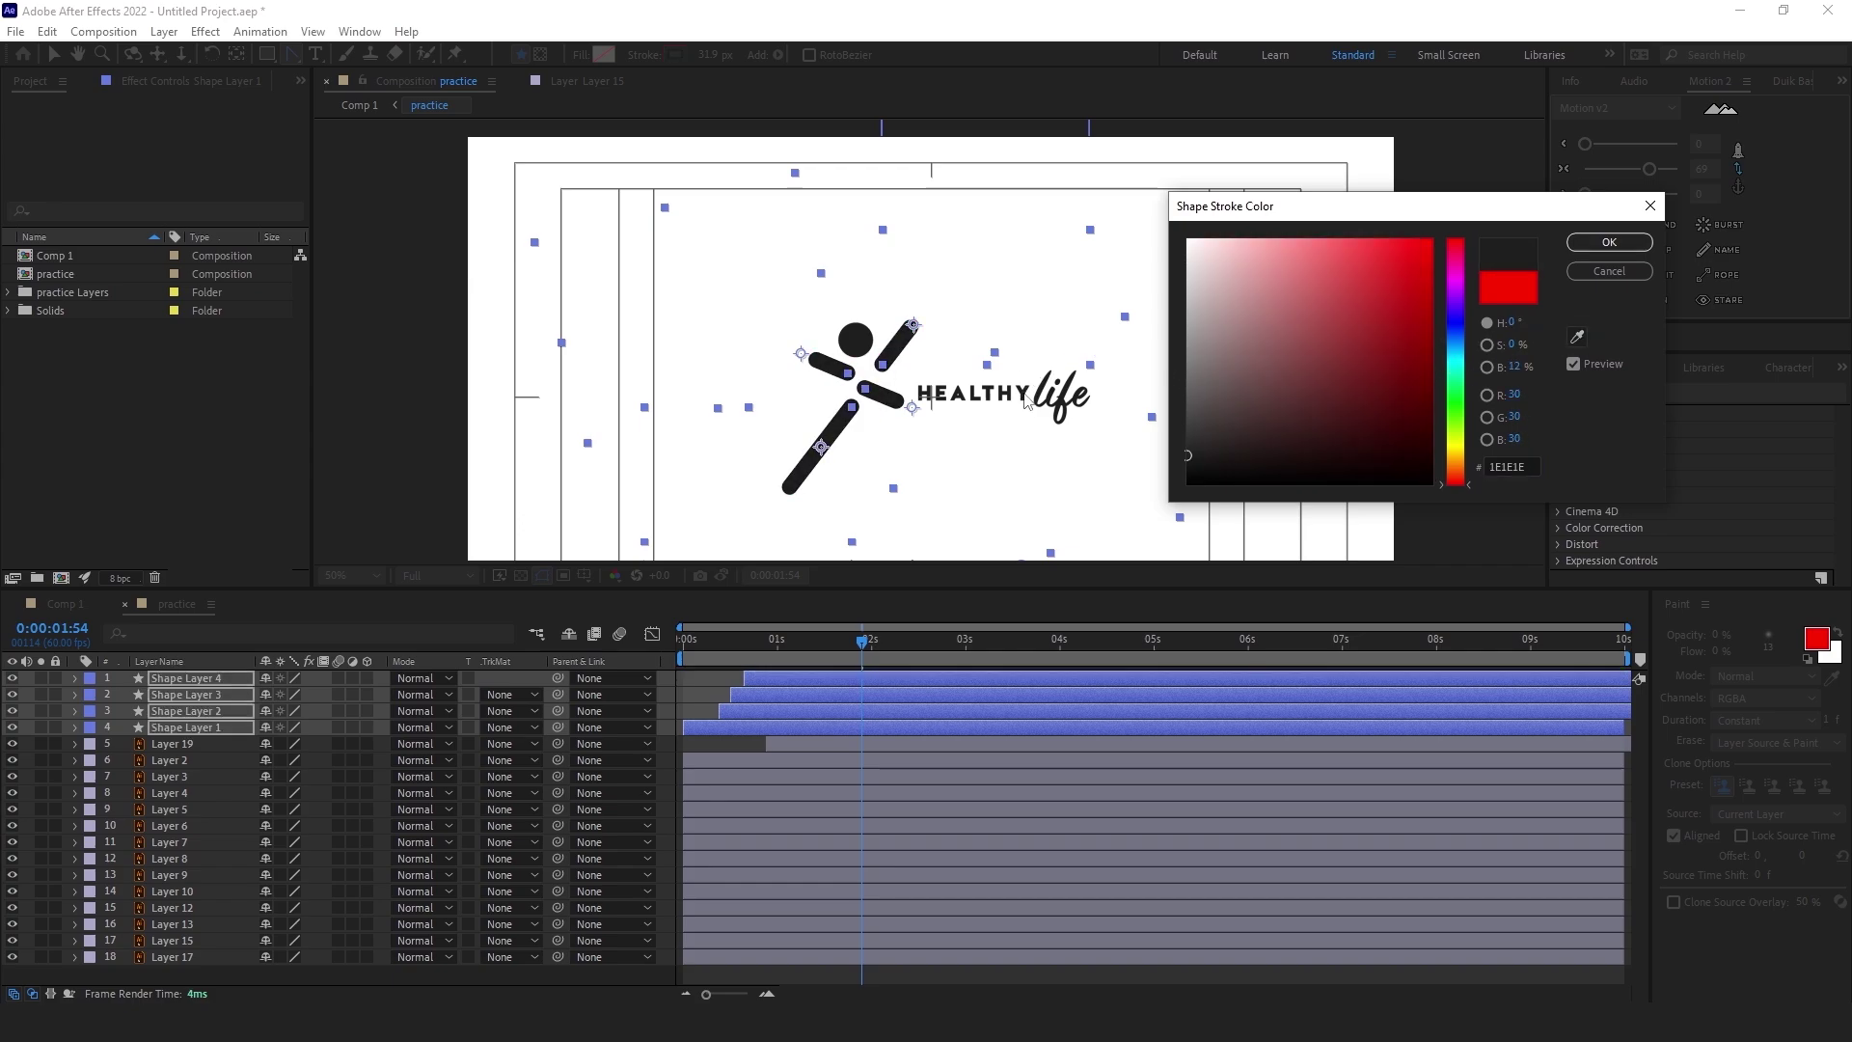
pyautogui.click(1609, 242)
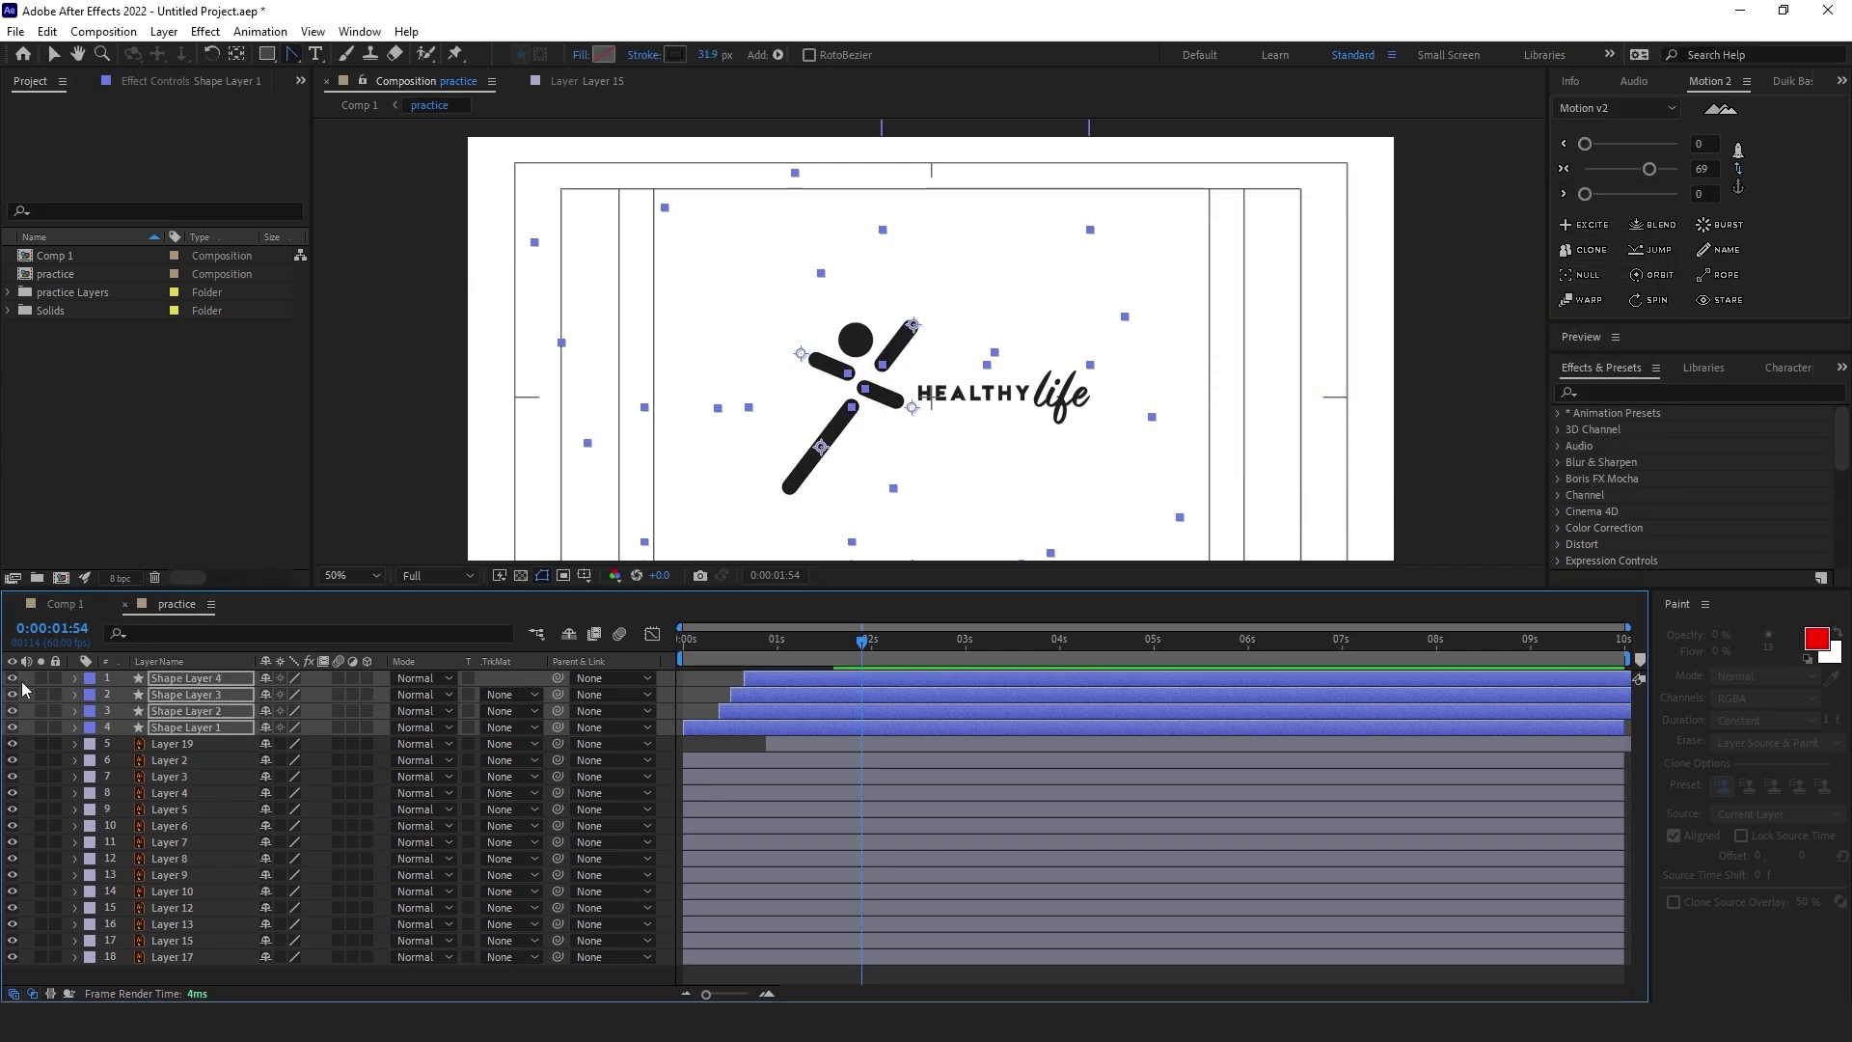
# Hide old static stroke Layers 12, 13, 15 and 17, mark them shy, and hide shy layers
pyautogui.moveTo(12, 678); pyautogui.dragTo(12, 728)
pyautogui.click(882, 397)
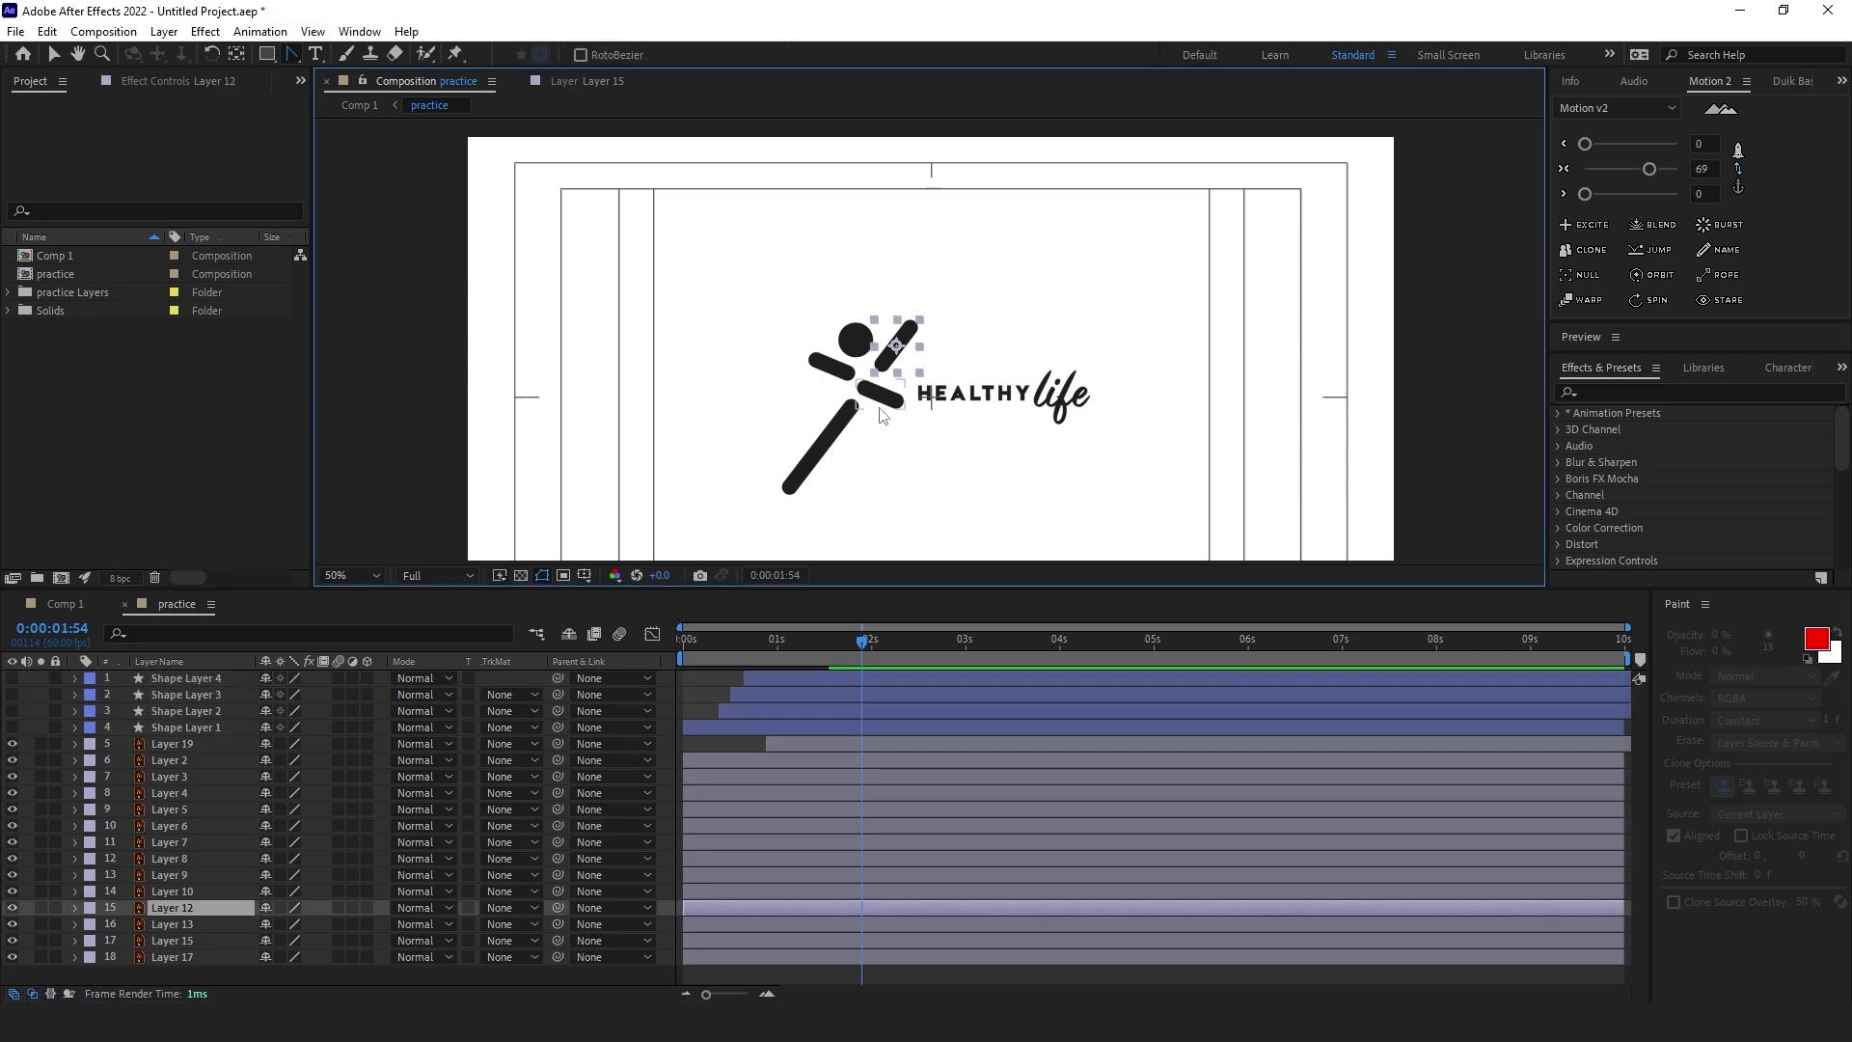
pyautogui.keyDown('shift'); pyautogui.click(805, 463); pyautogui.keyUp('shift')
pyautogui.keyDown('shift'); pyautogui.click(794, 475); pyautogui.keyUp('shift')
pyautogui.keyDown('shift'); pyautogui.click(809, 369); pyautogui.keyUp('shift')
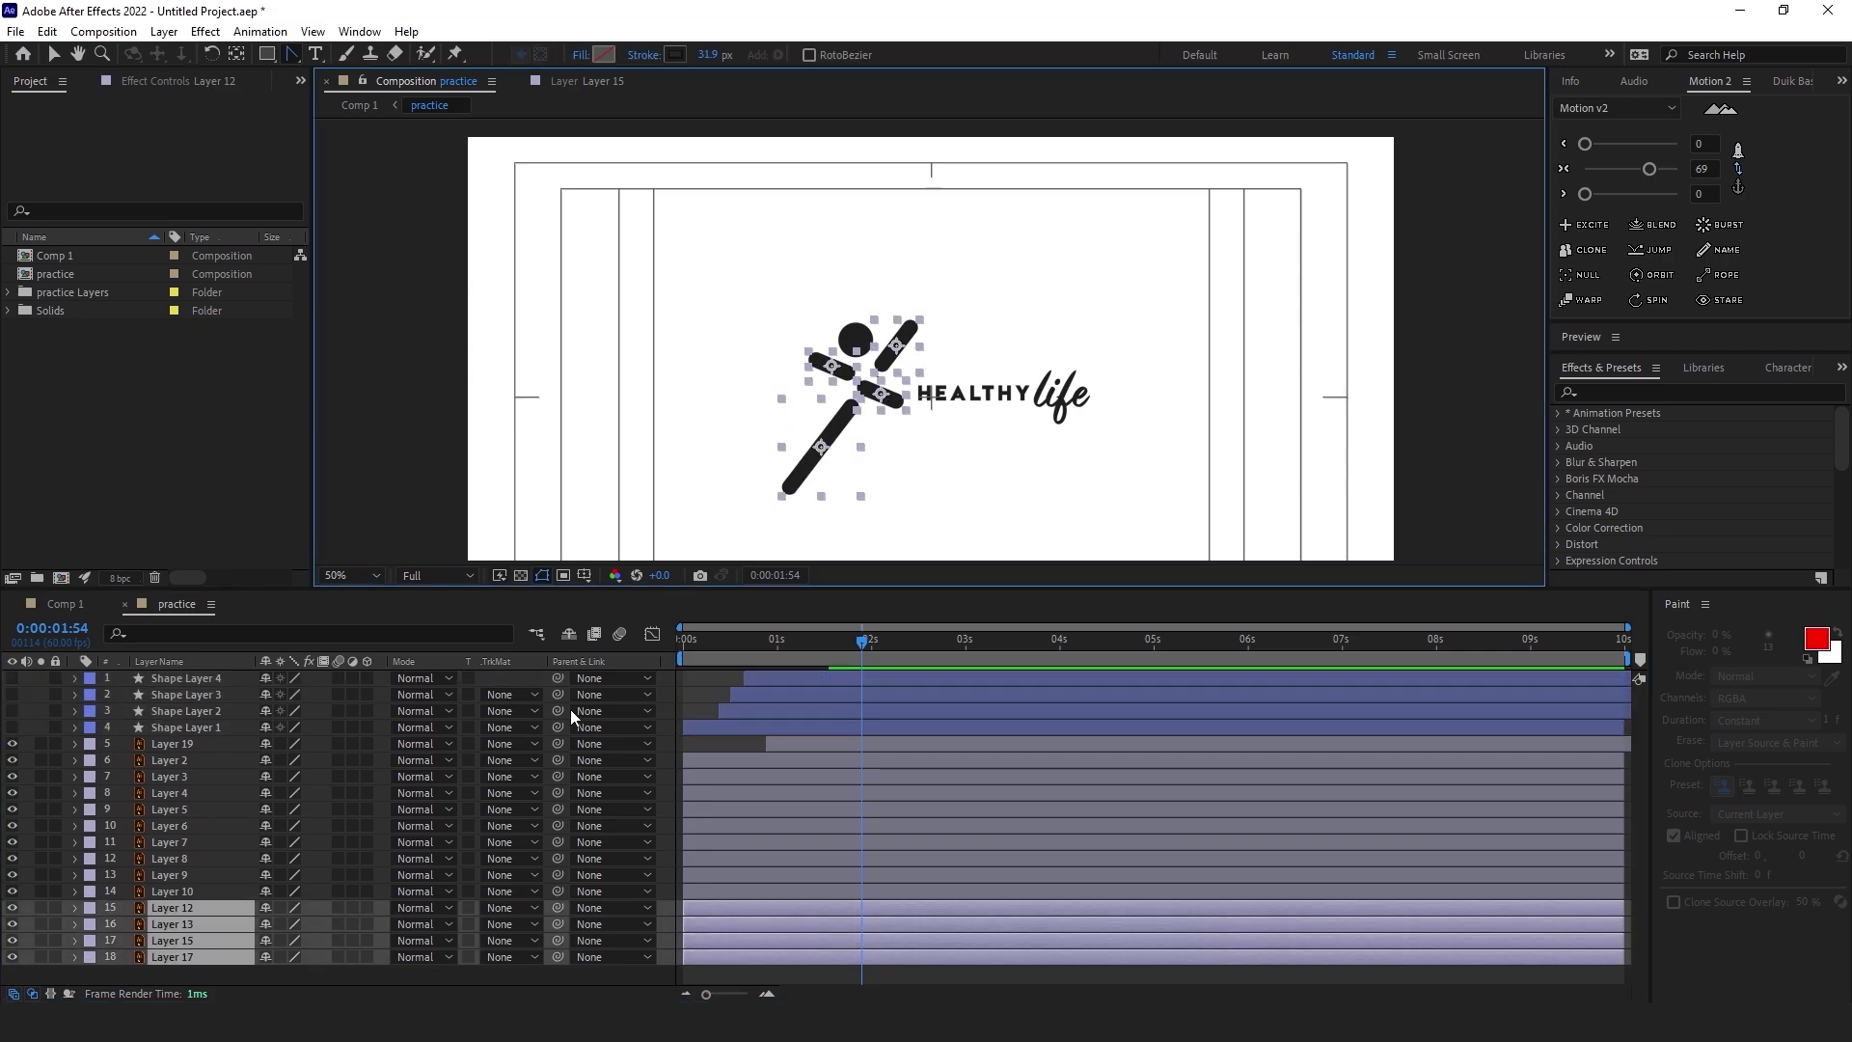
pyautogui.moveTo(11, 908); pyautogui.dragTo(12, 957)
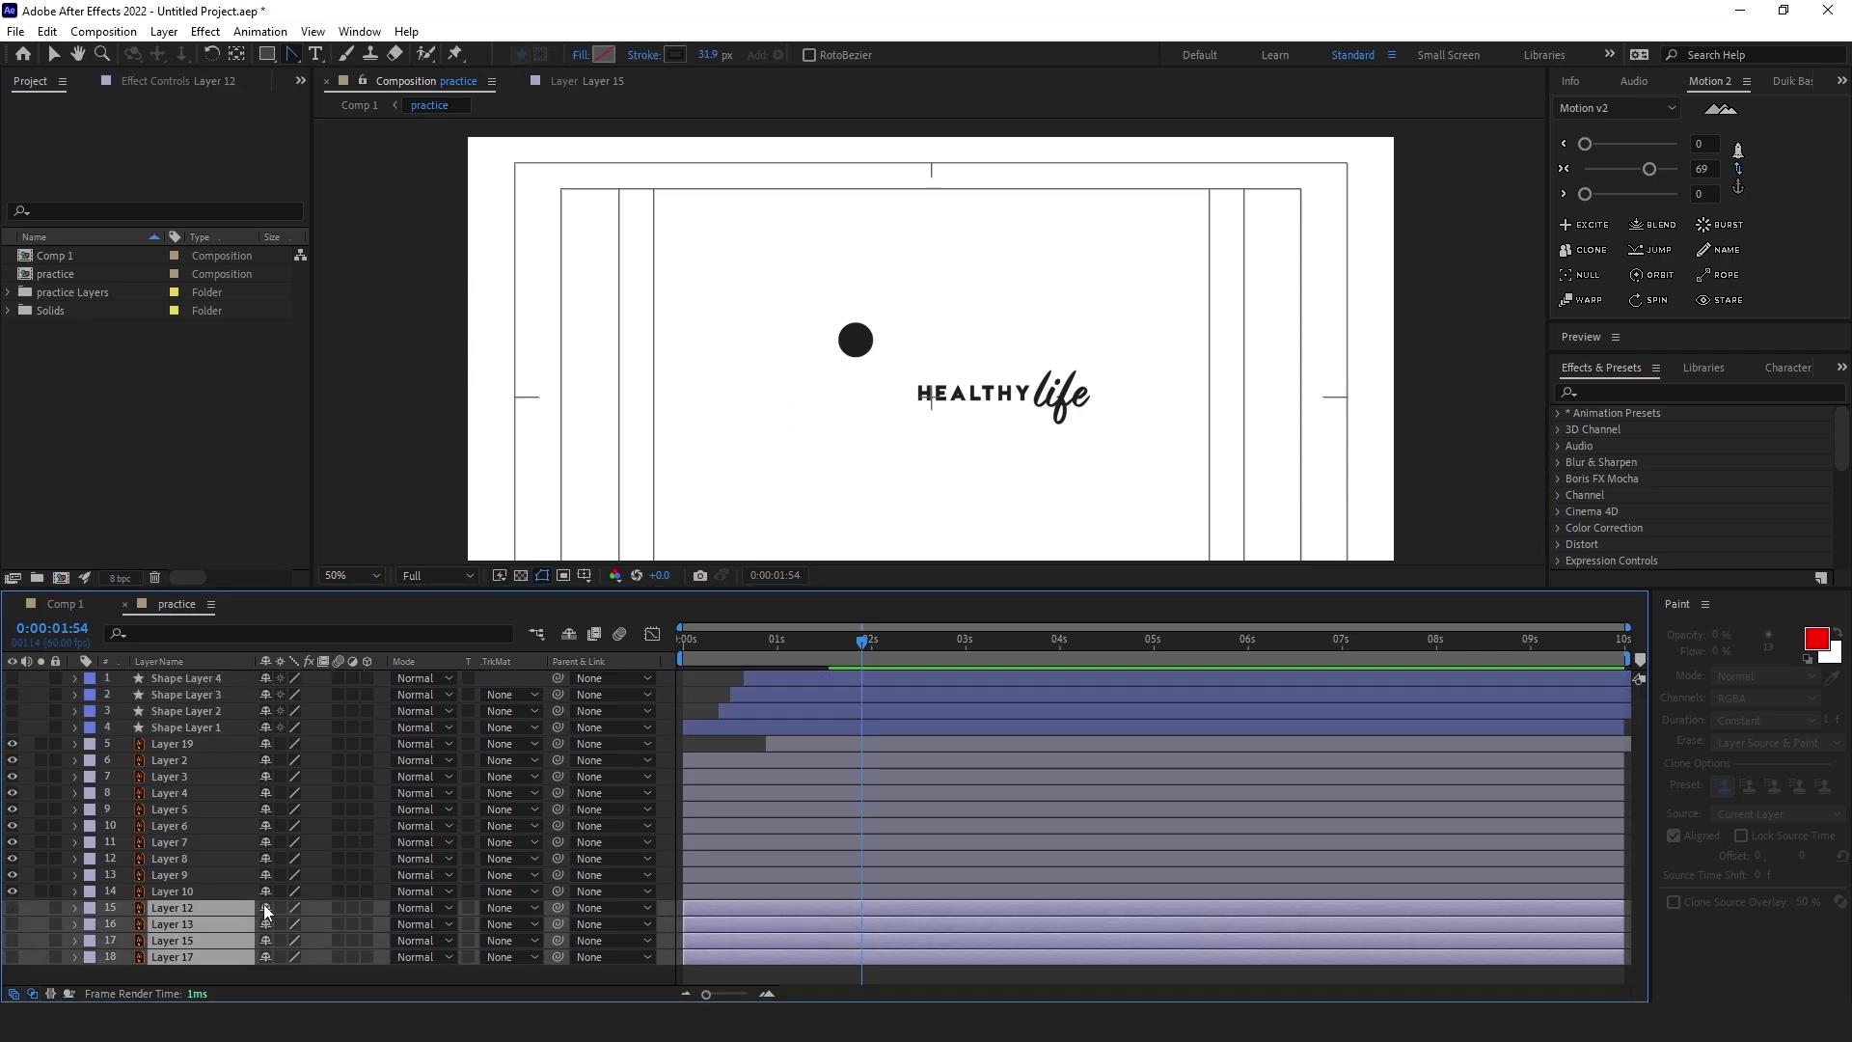
pyautogui.click(569, 635)
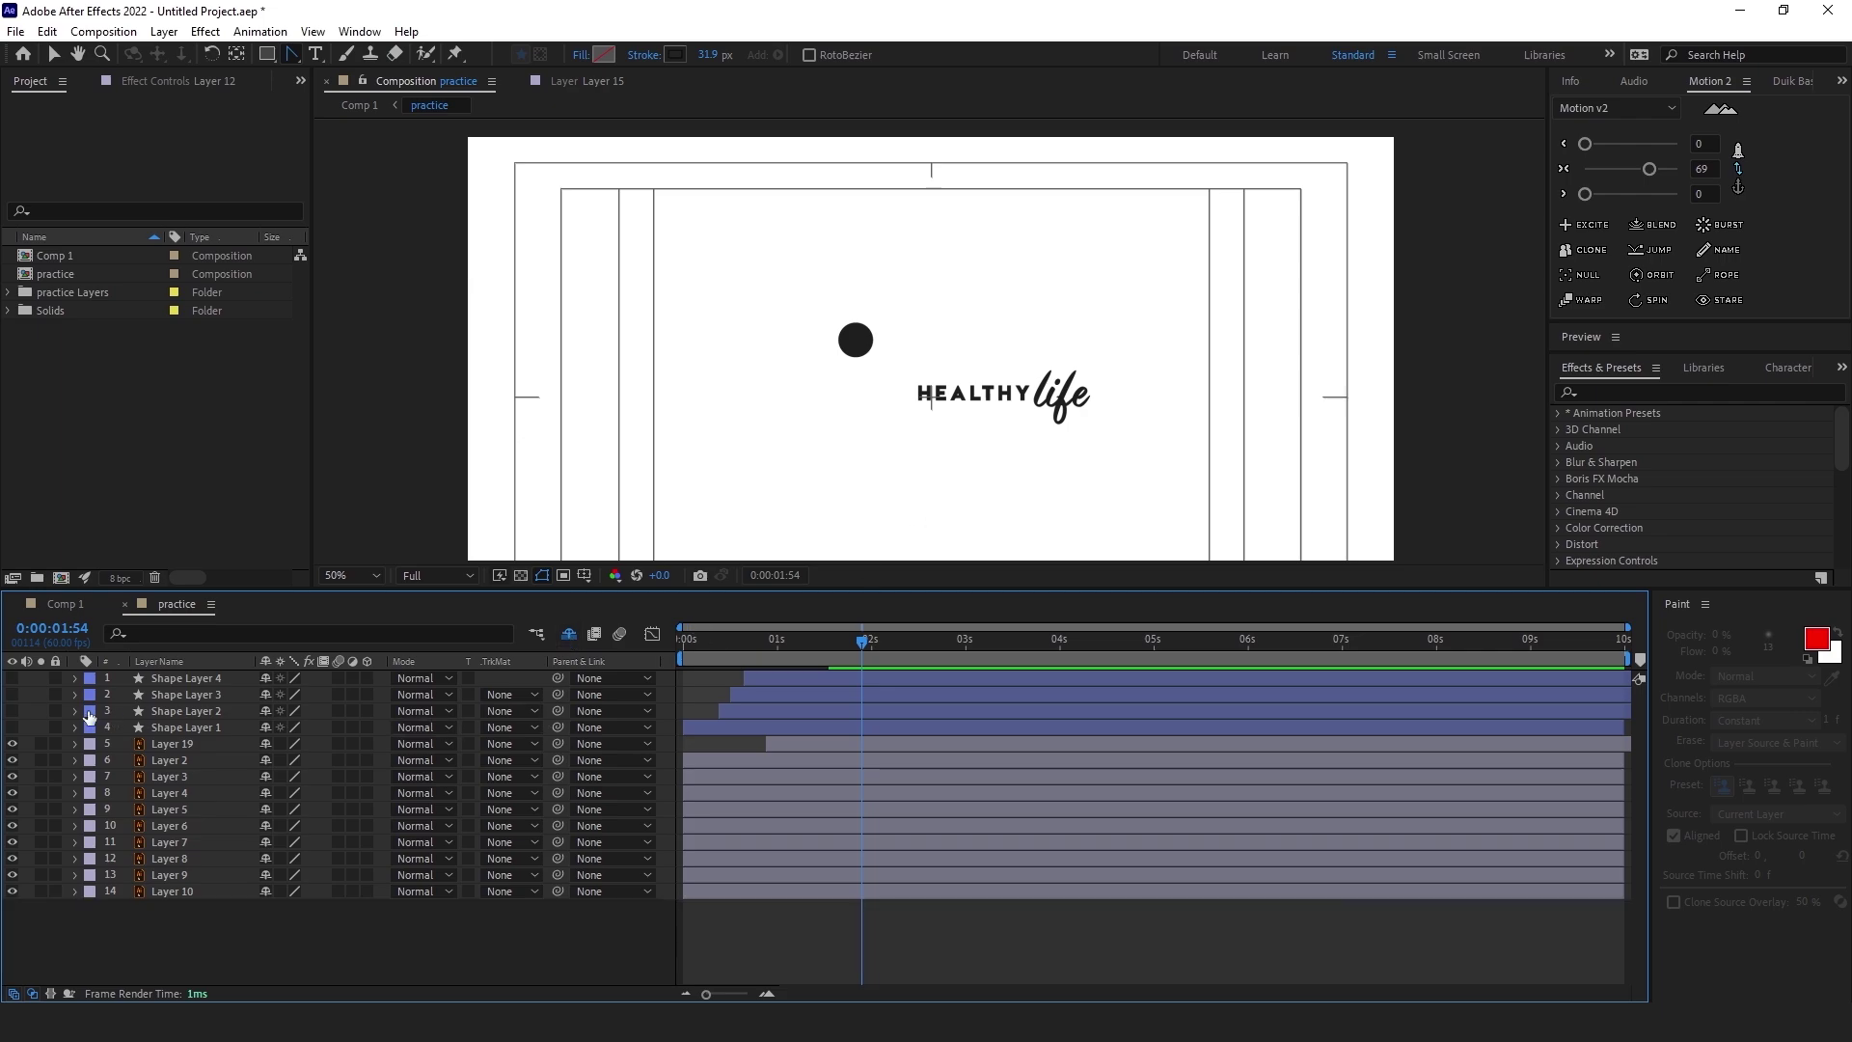
# Make Shape Layers 1–4 visible again and preview the animated strokes
pyautogui.moveTo(859, 634); pyautogui.dragTo(683, 650)
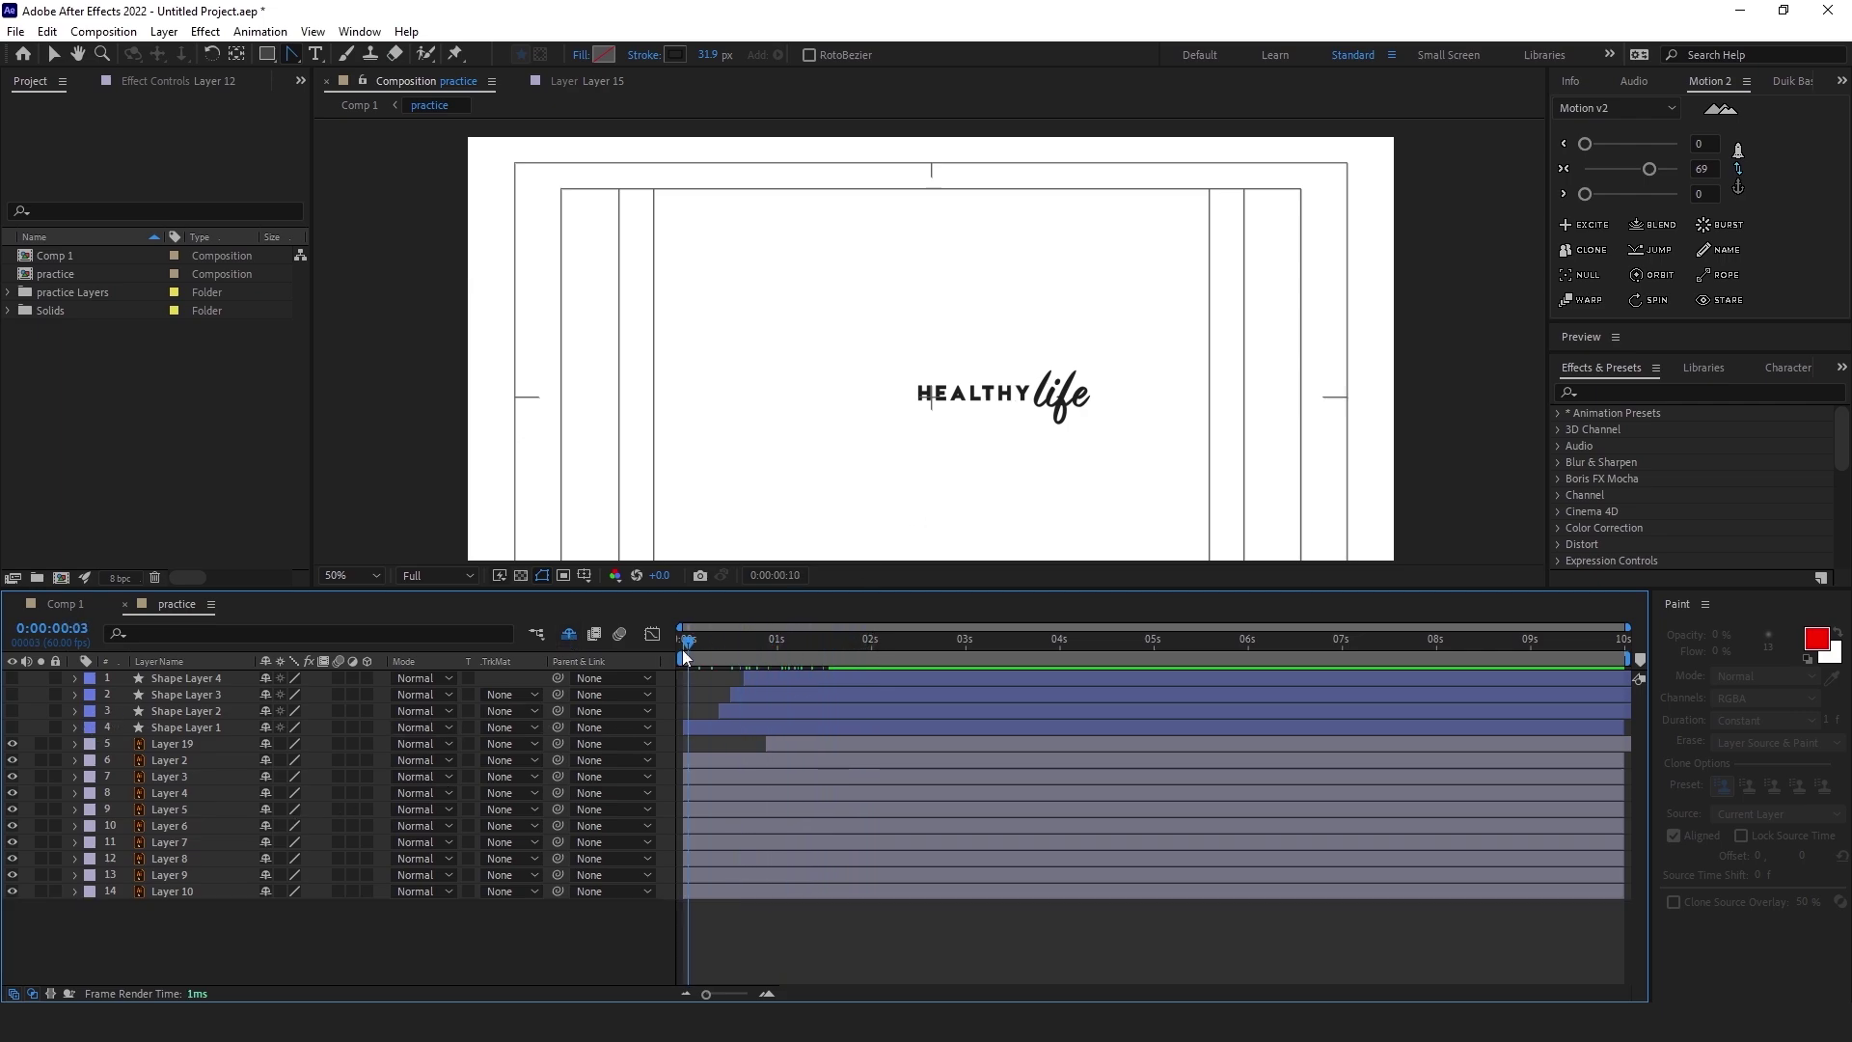
pyautogui.click(709, 761)
pyautogui.press('space')
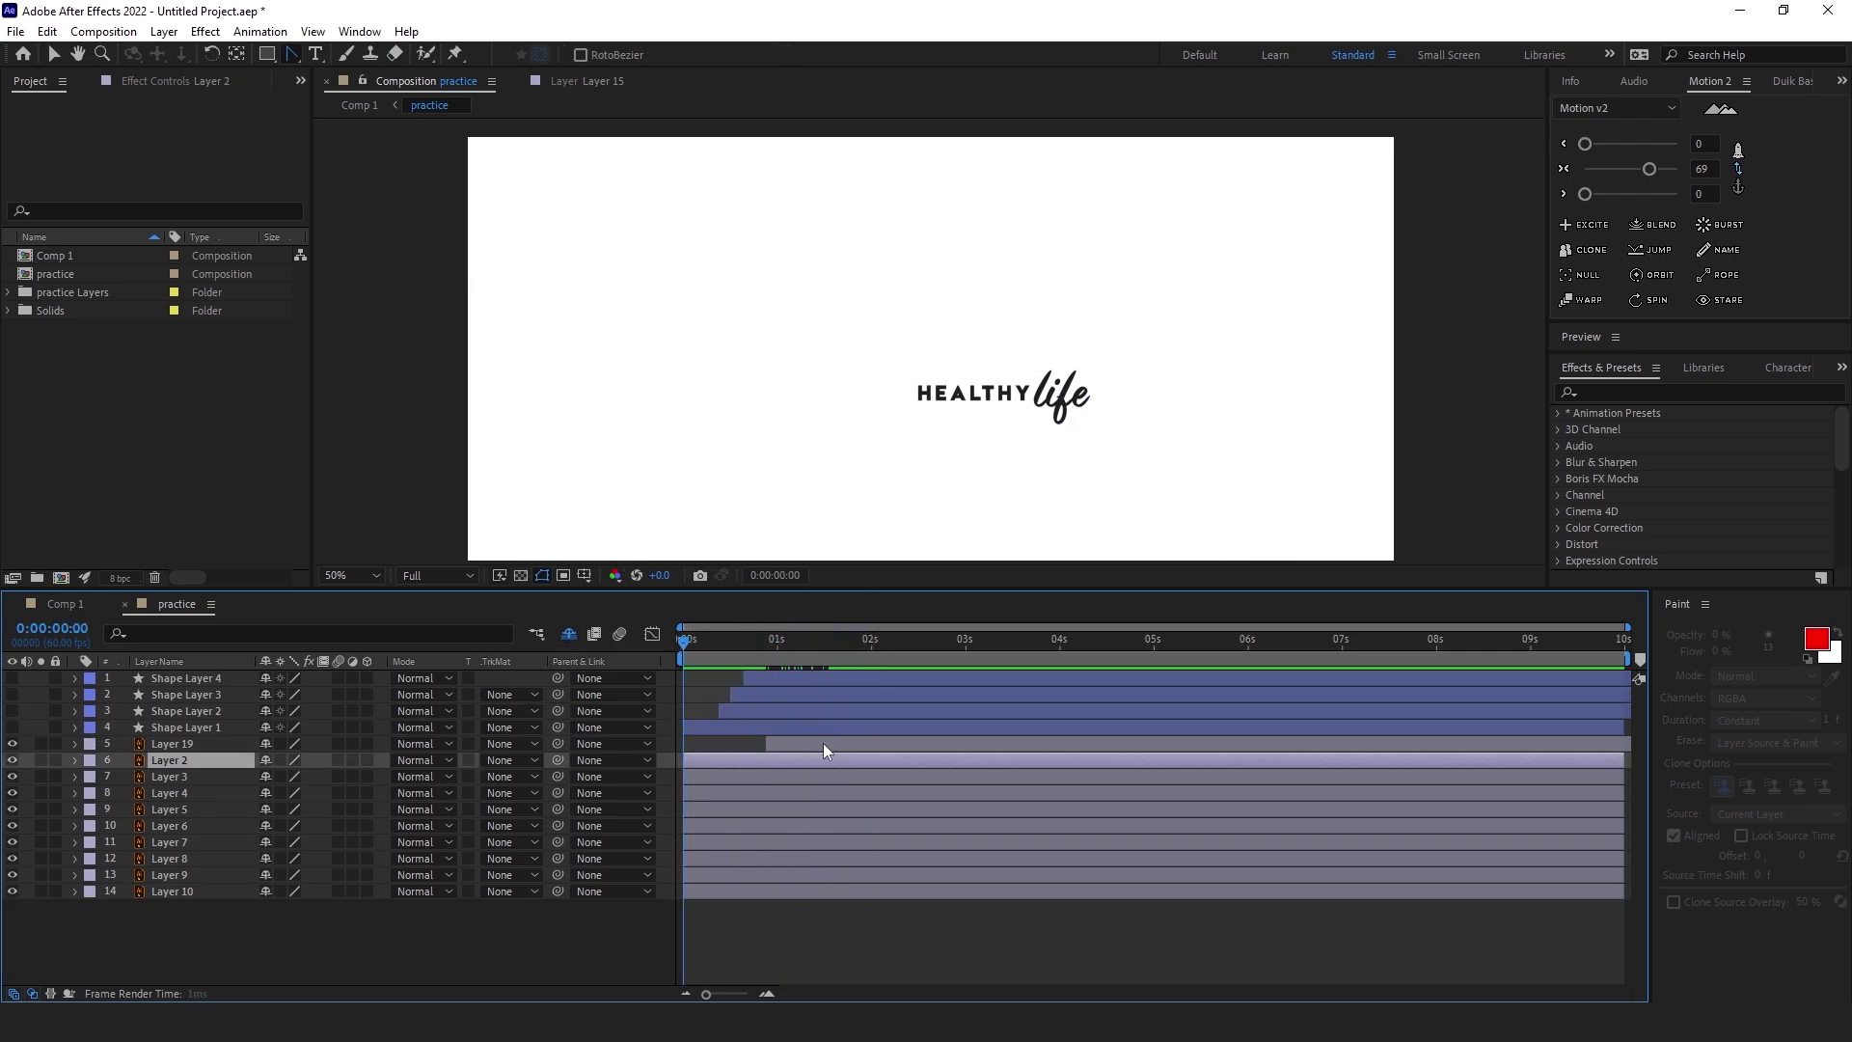
pyautogui.press('space')
pyautogui.moveTo(11, 727); pyautogui.dragTo(12, 678)
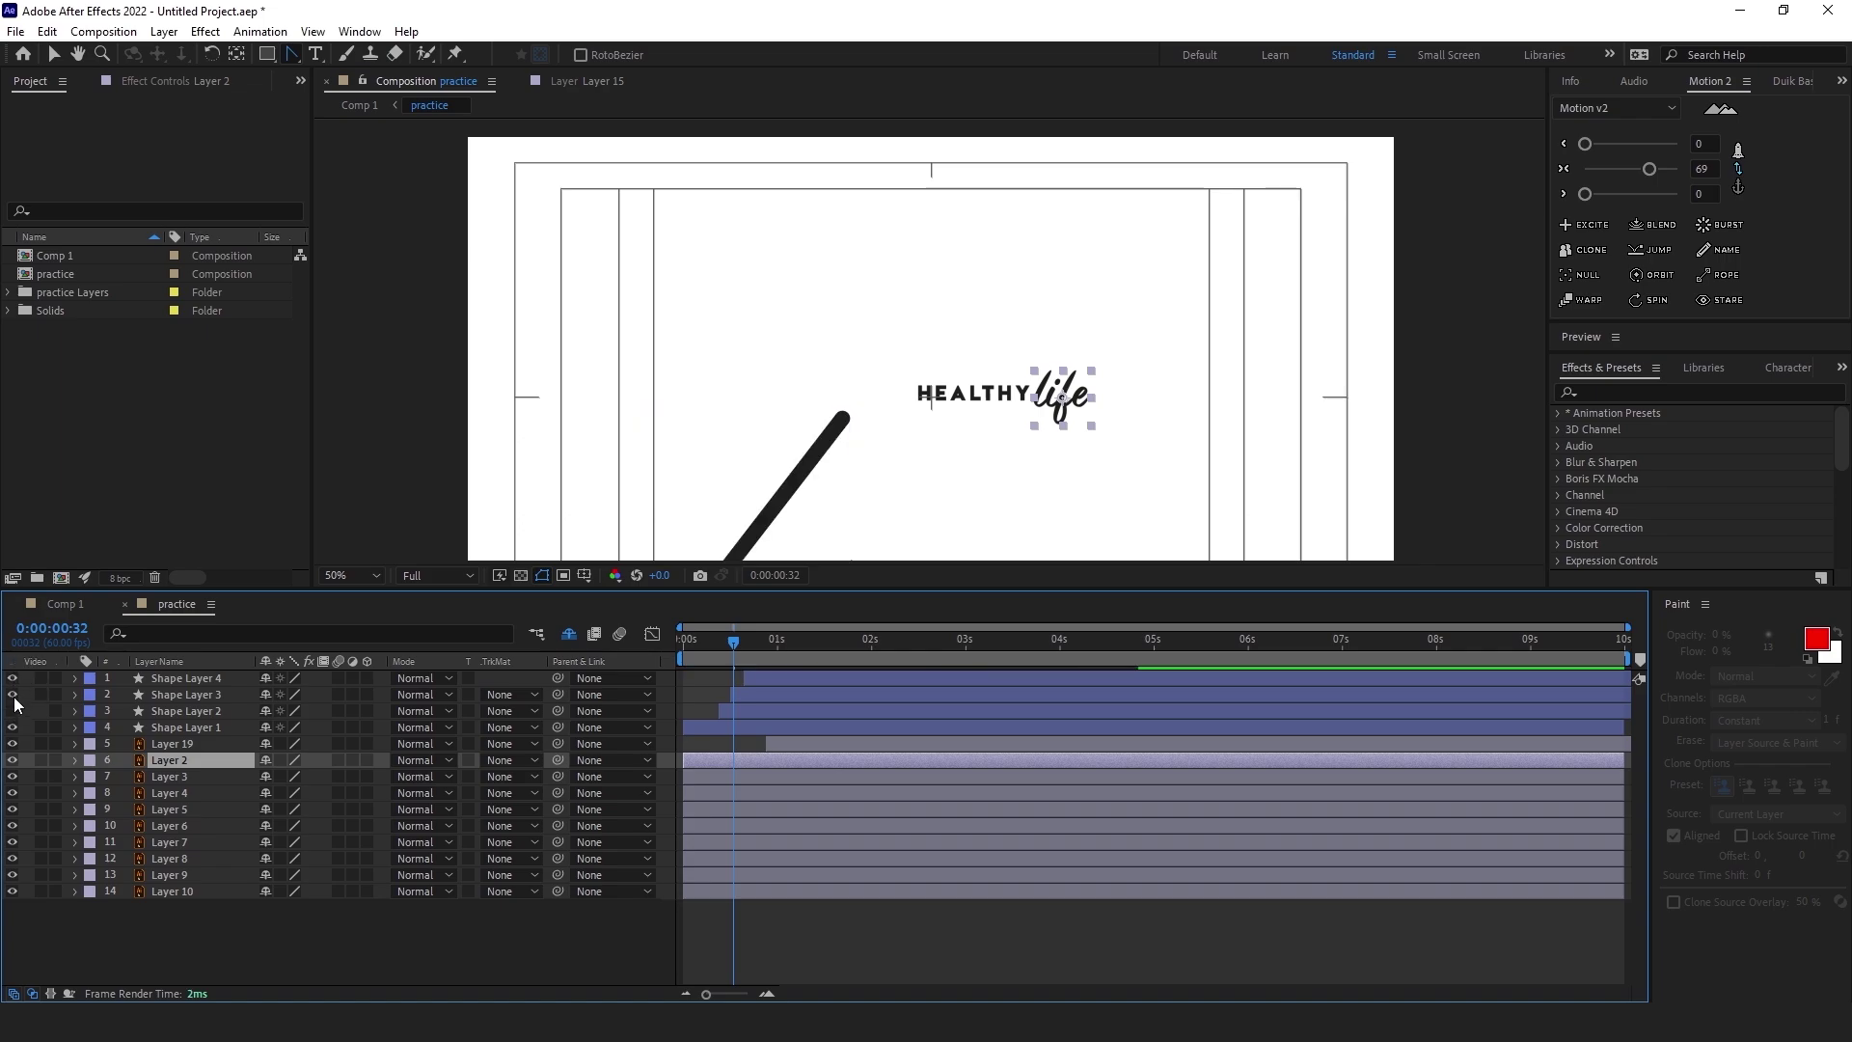
pyautogui.press('space')
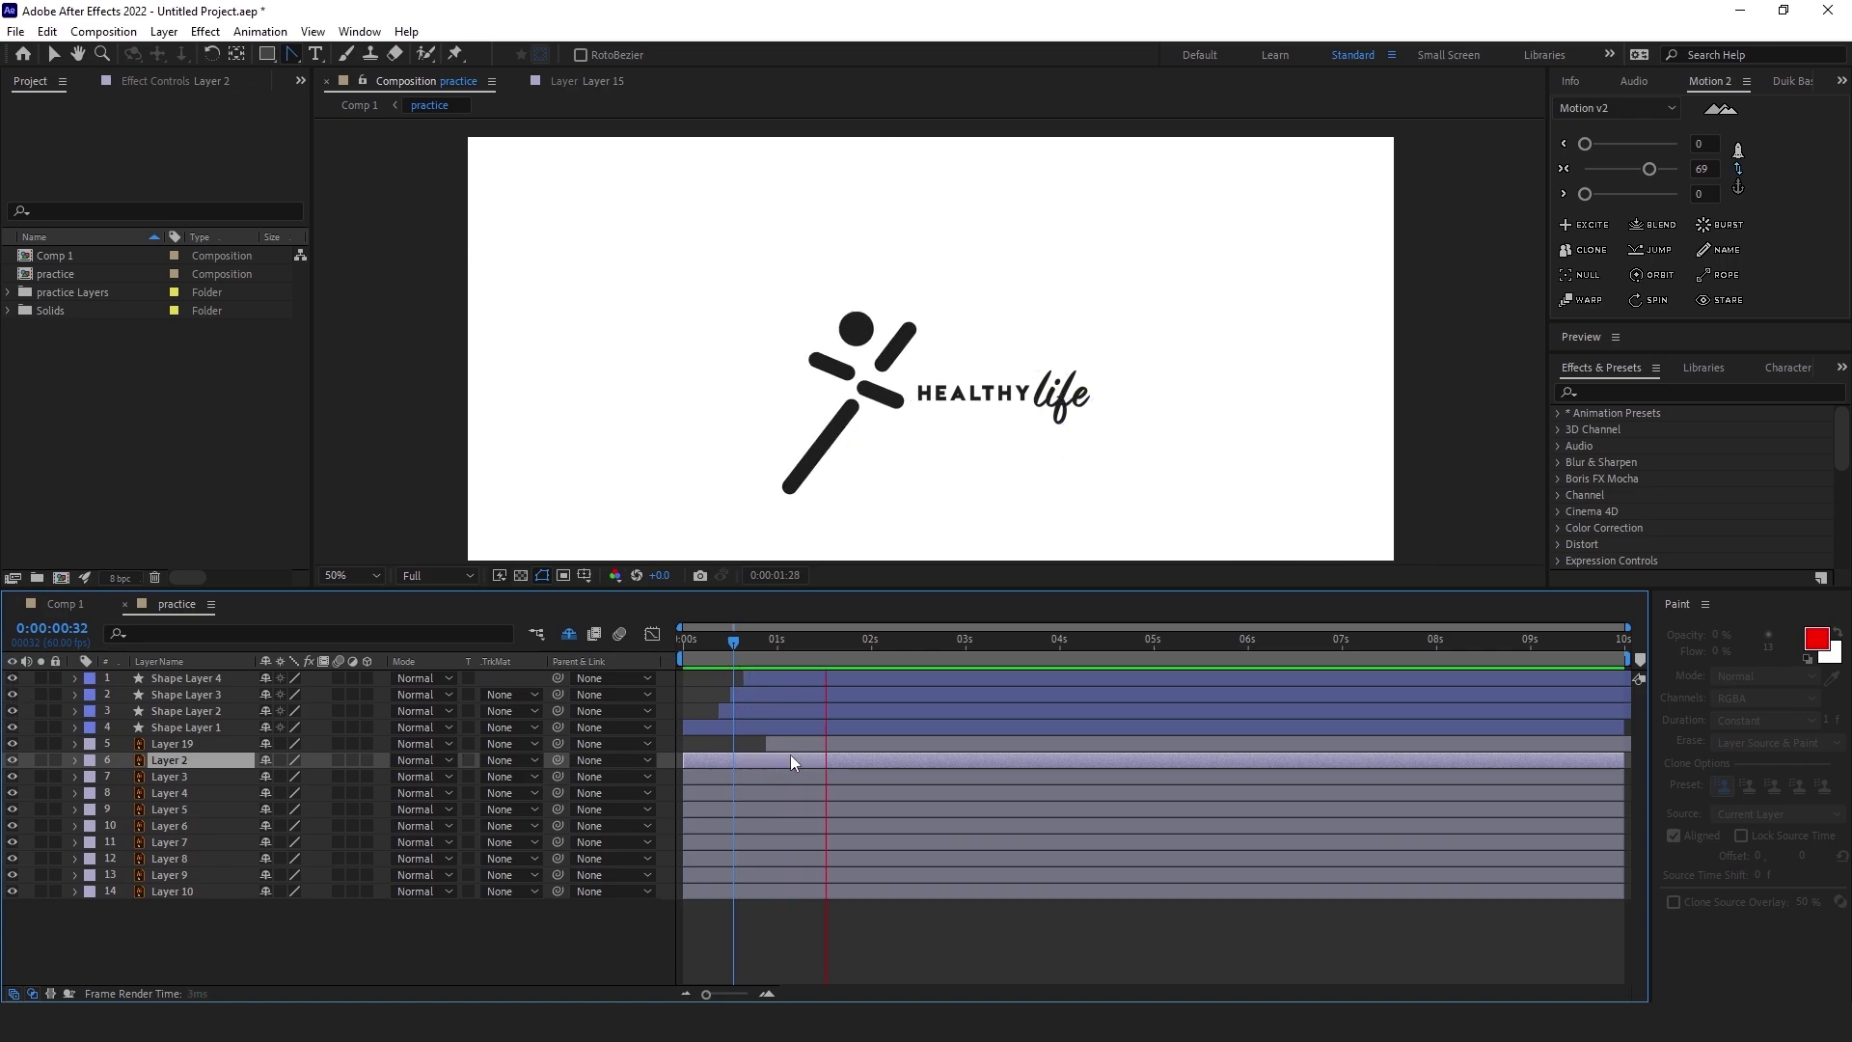
pyautogui.press('space')
# Replay the runner animation from the start to review the staggered dark grey strokes
pyautogui.click(785, 643)
pyautogui.moveTo(785, 643); pyautogui.dragTo(693, 648)
pyautogui.press('space')
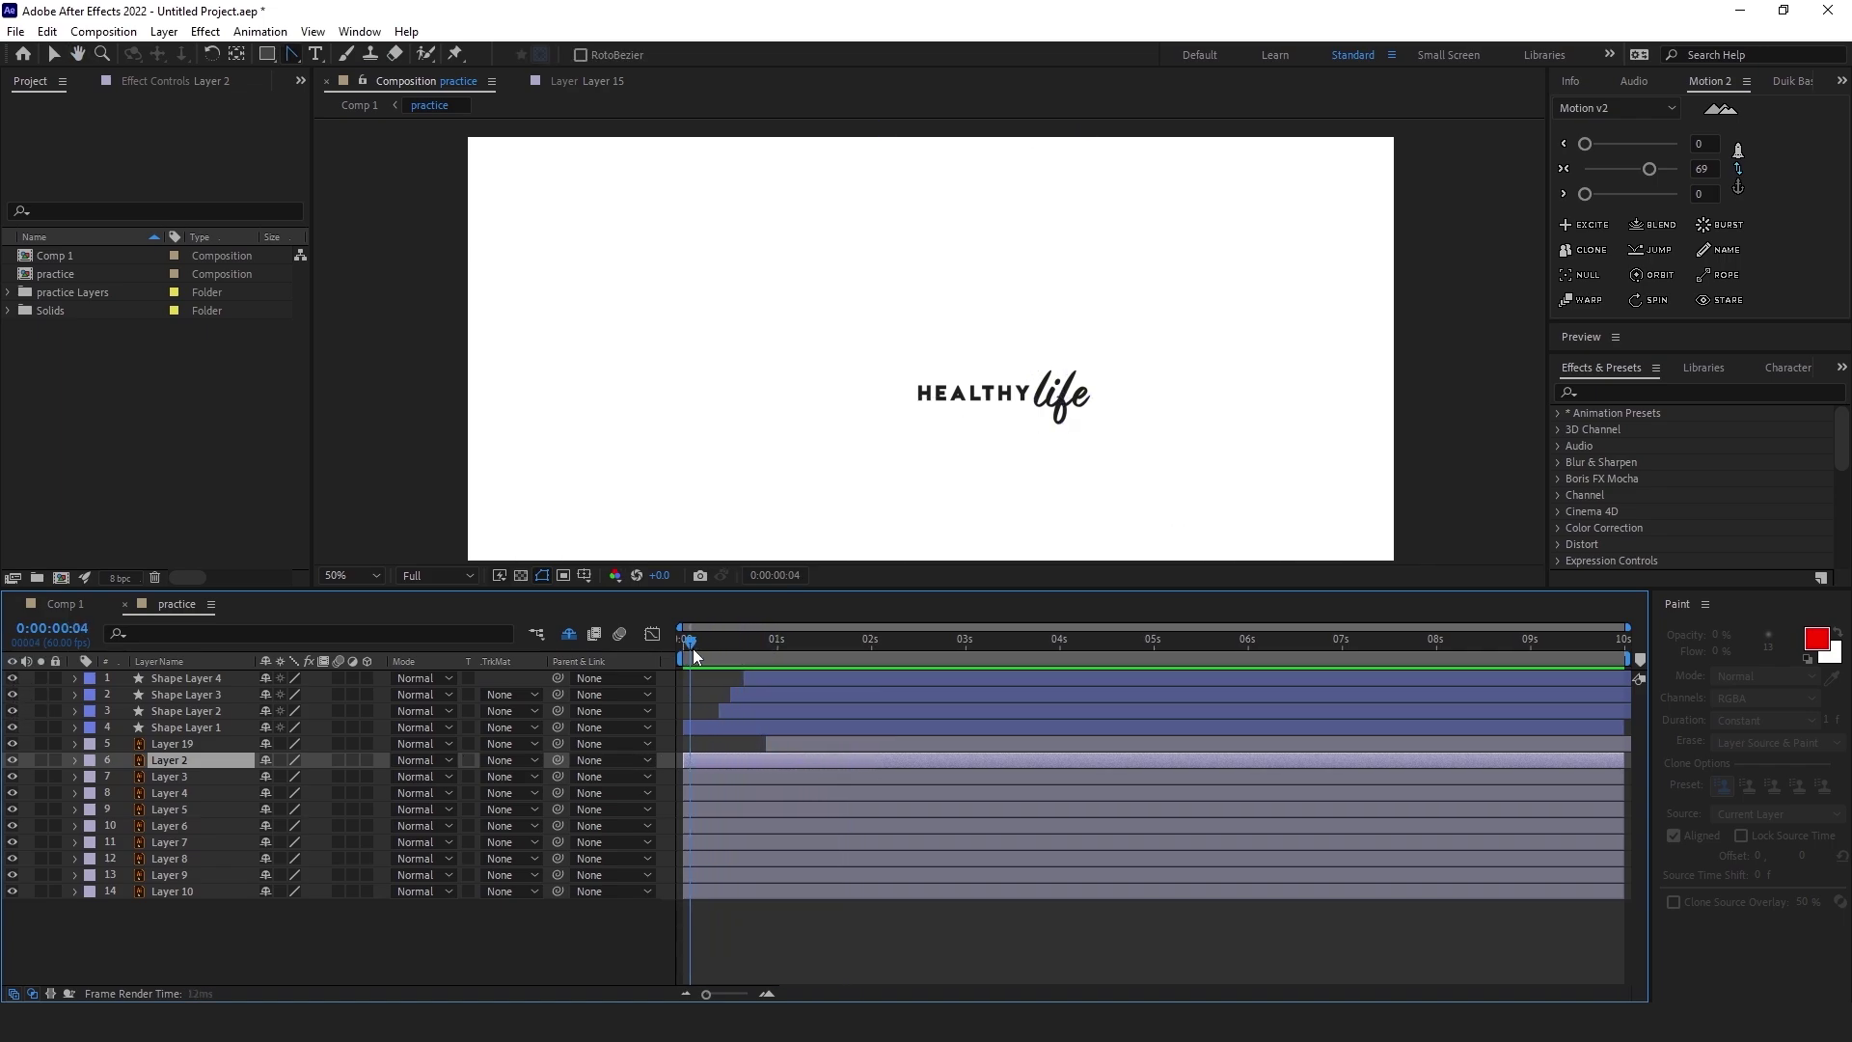
pyautogui.press('space')
pyautogui.click(761, 662)
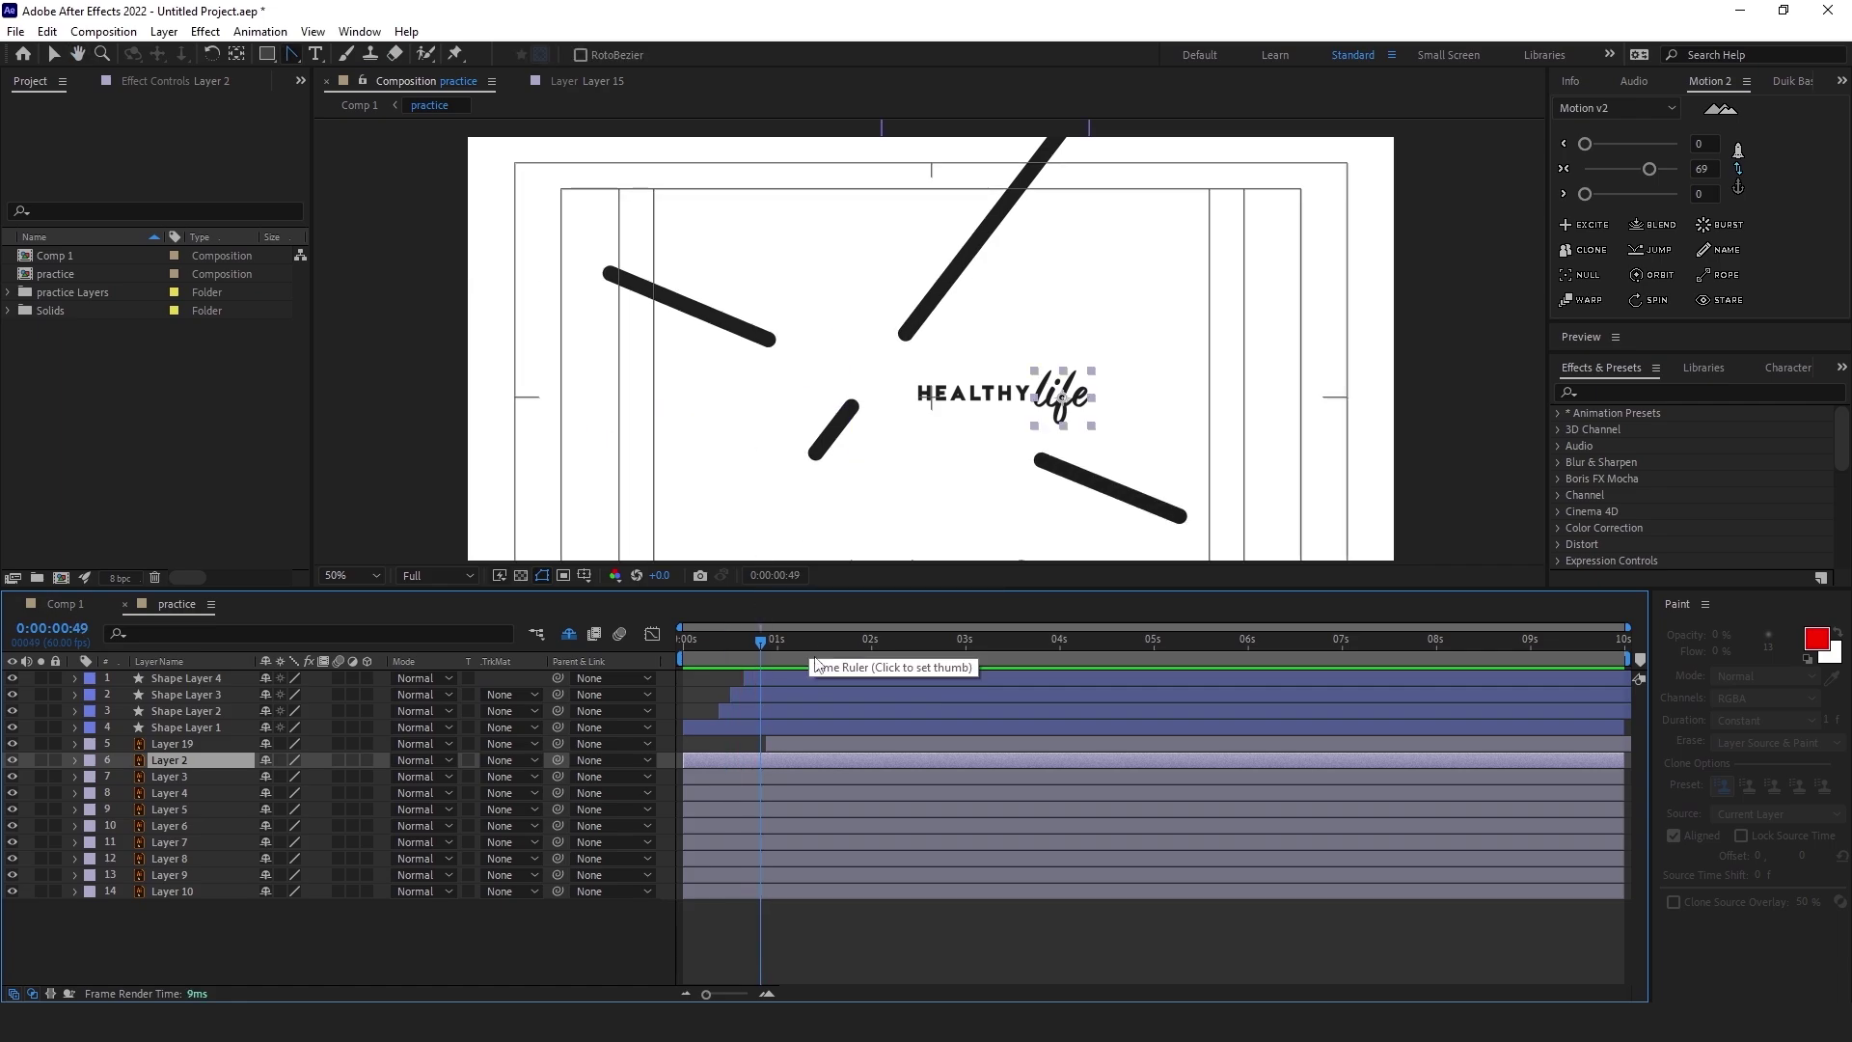
pyautogui.click(760, 679)
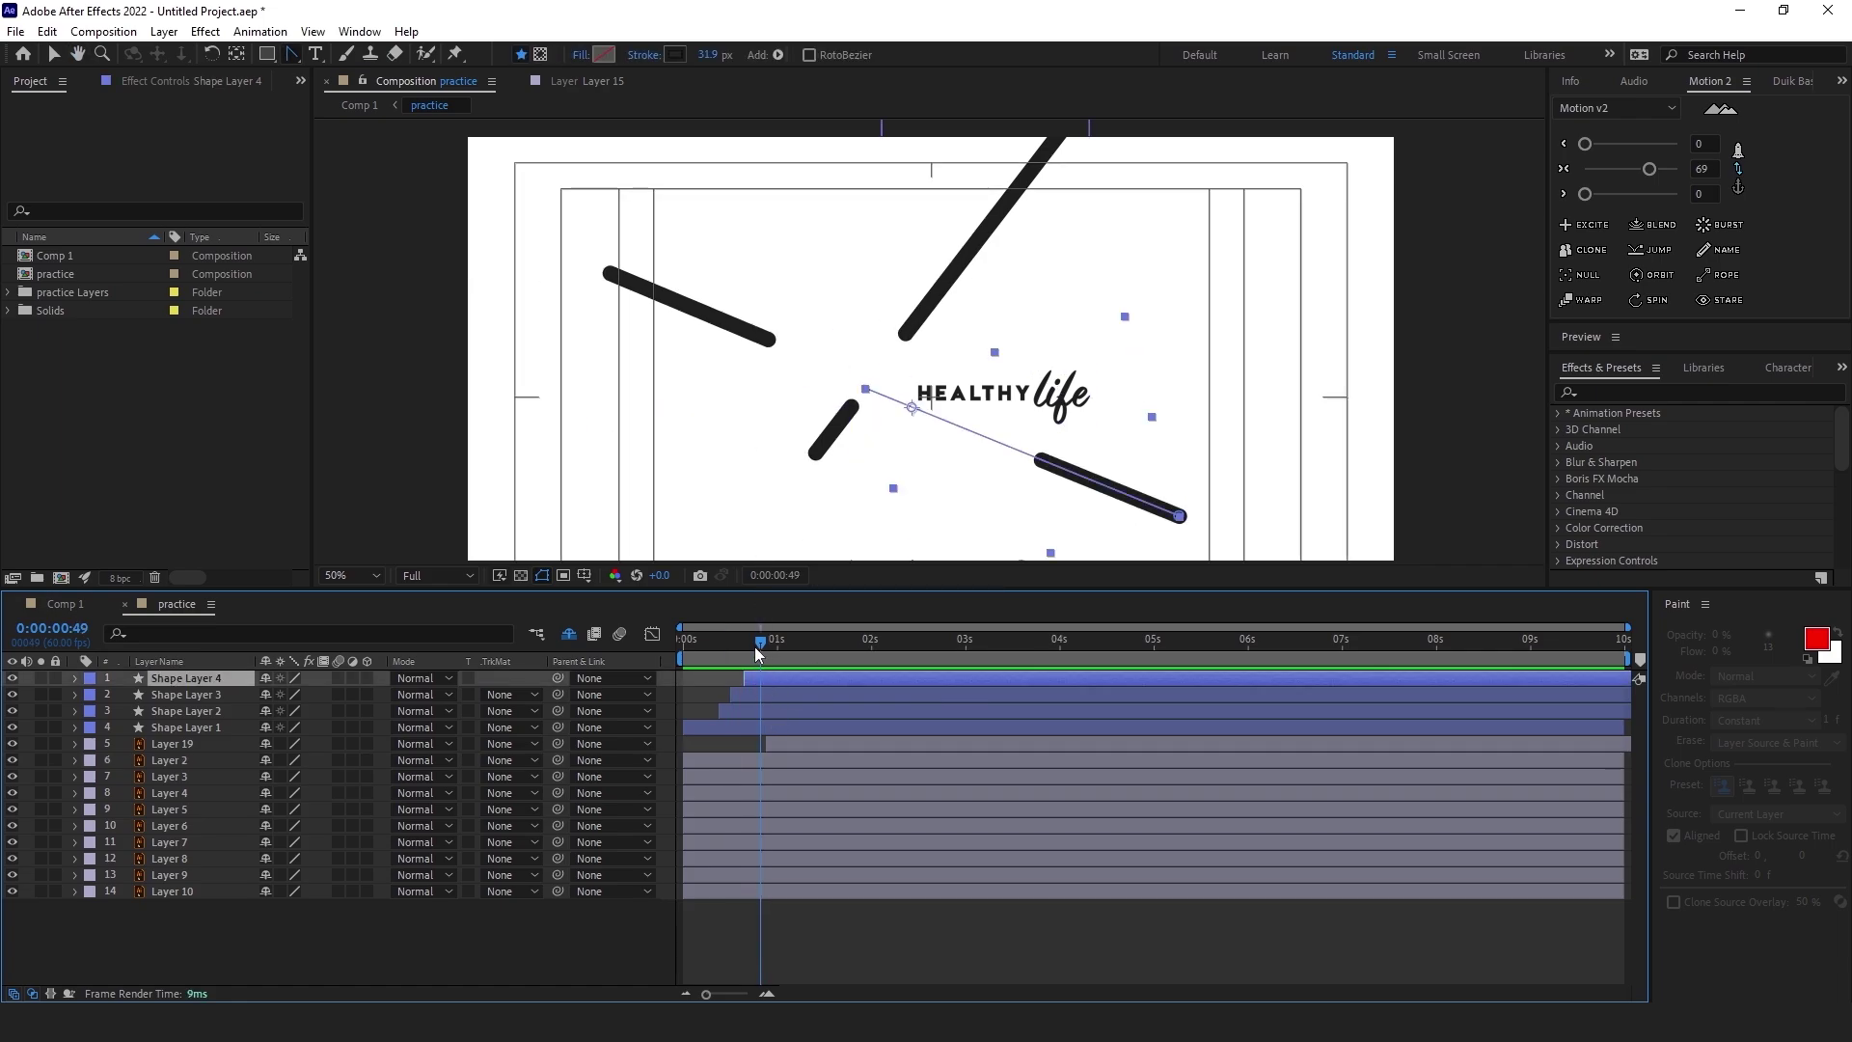
pyautogui.moveTo(755, 644); pyautogui.dragTo(709, 645)
pyautogui.press('space')
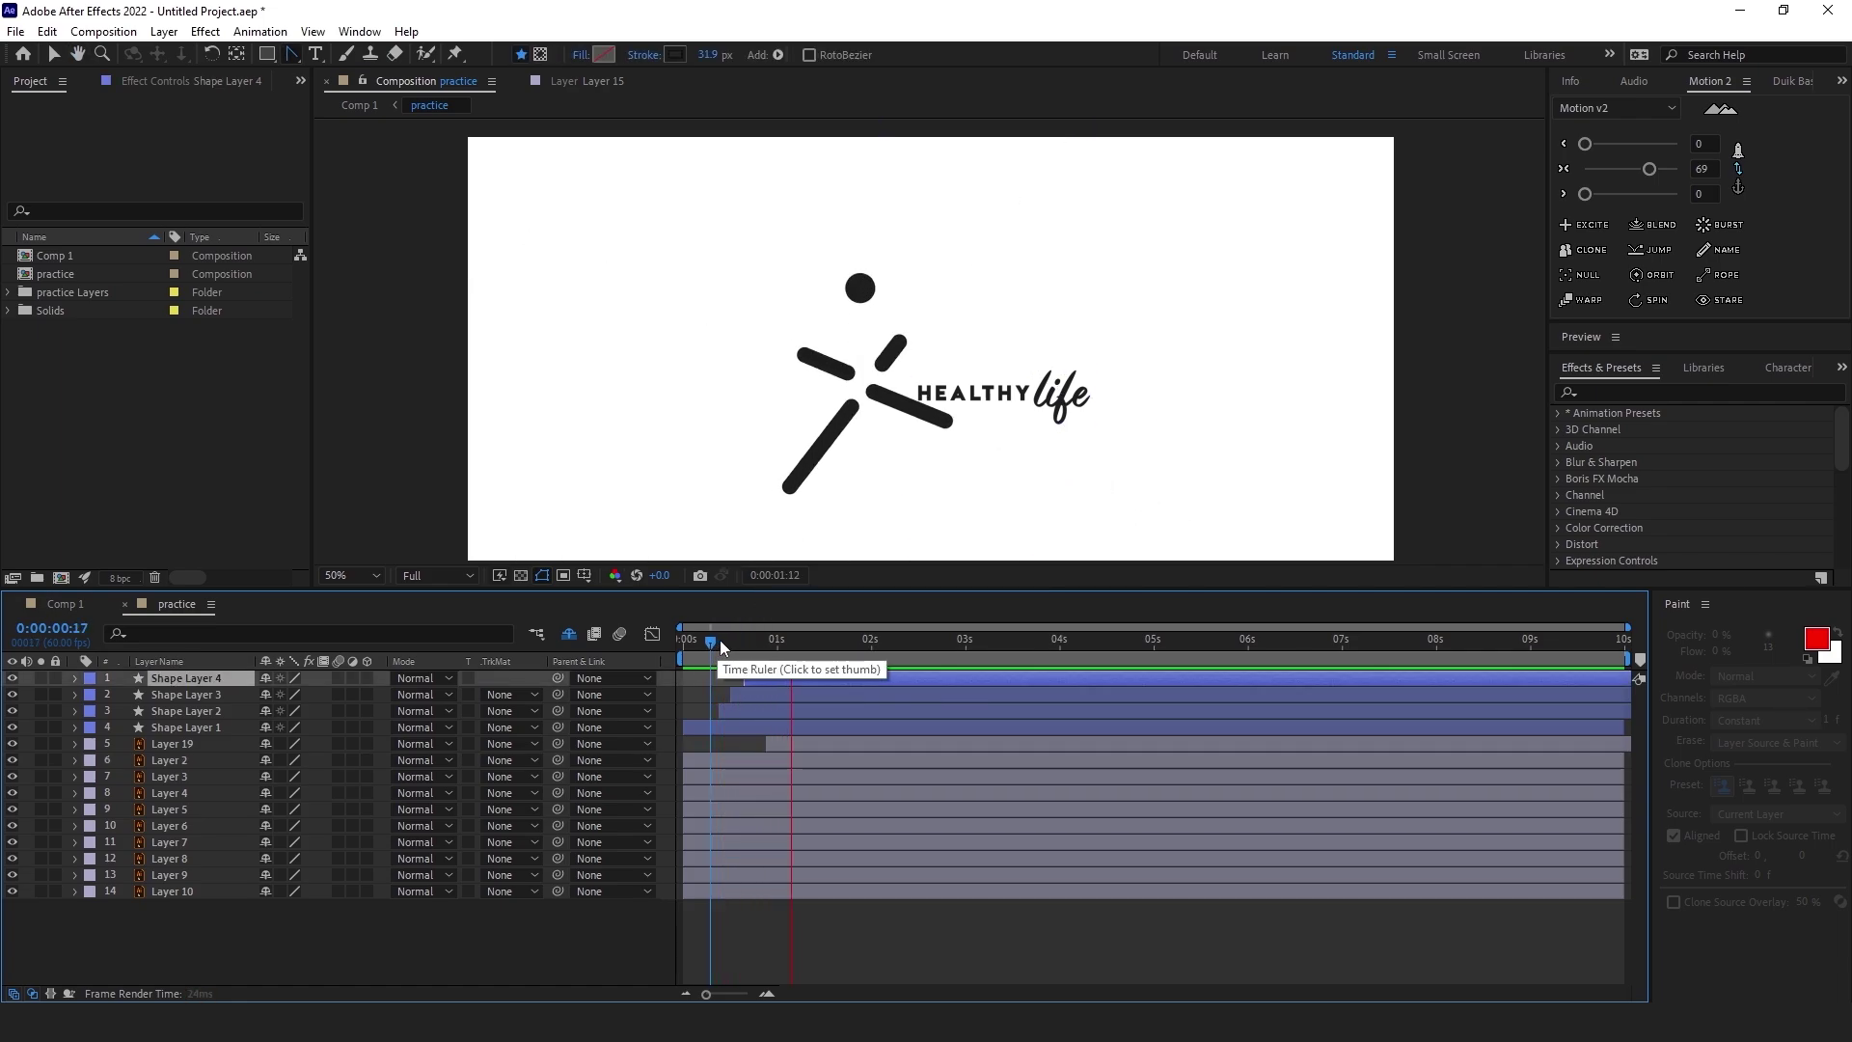
pyautogui.scroll(-2, 855, 354)
pyautogui.press('space')
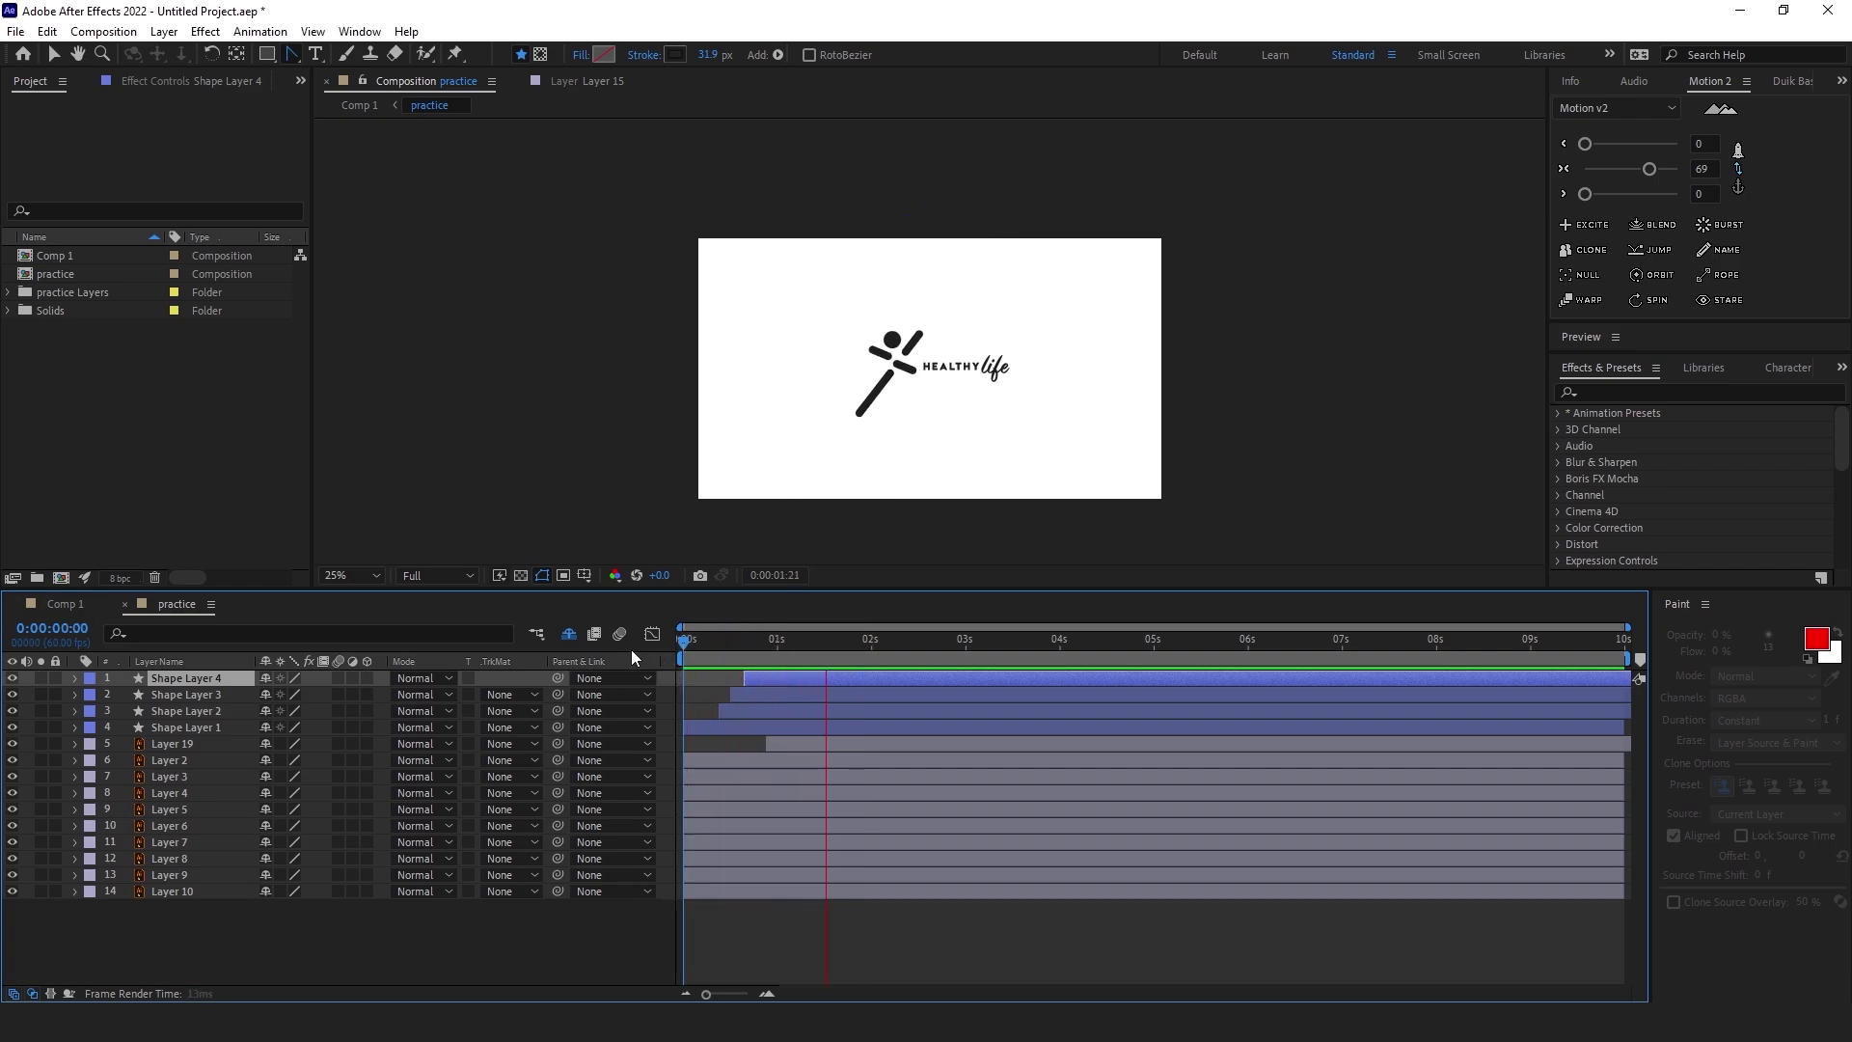
pyautogui.press('space')
pyautogui.scroll(2, 949, 377)
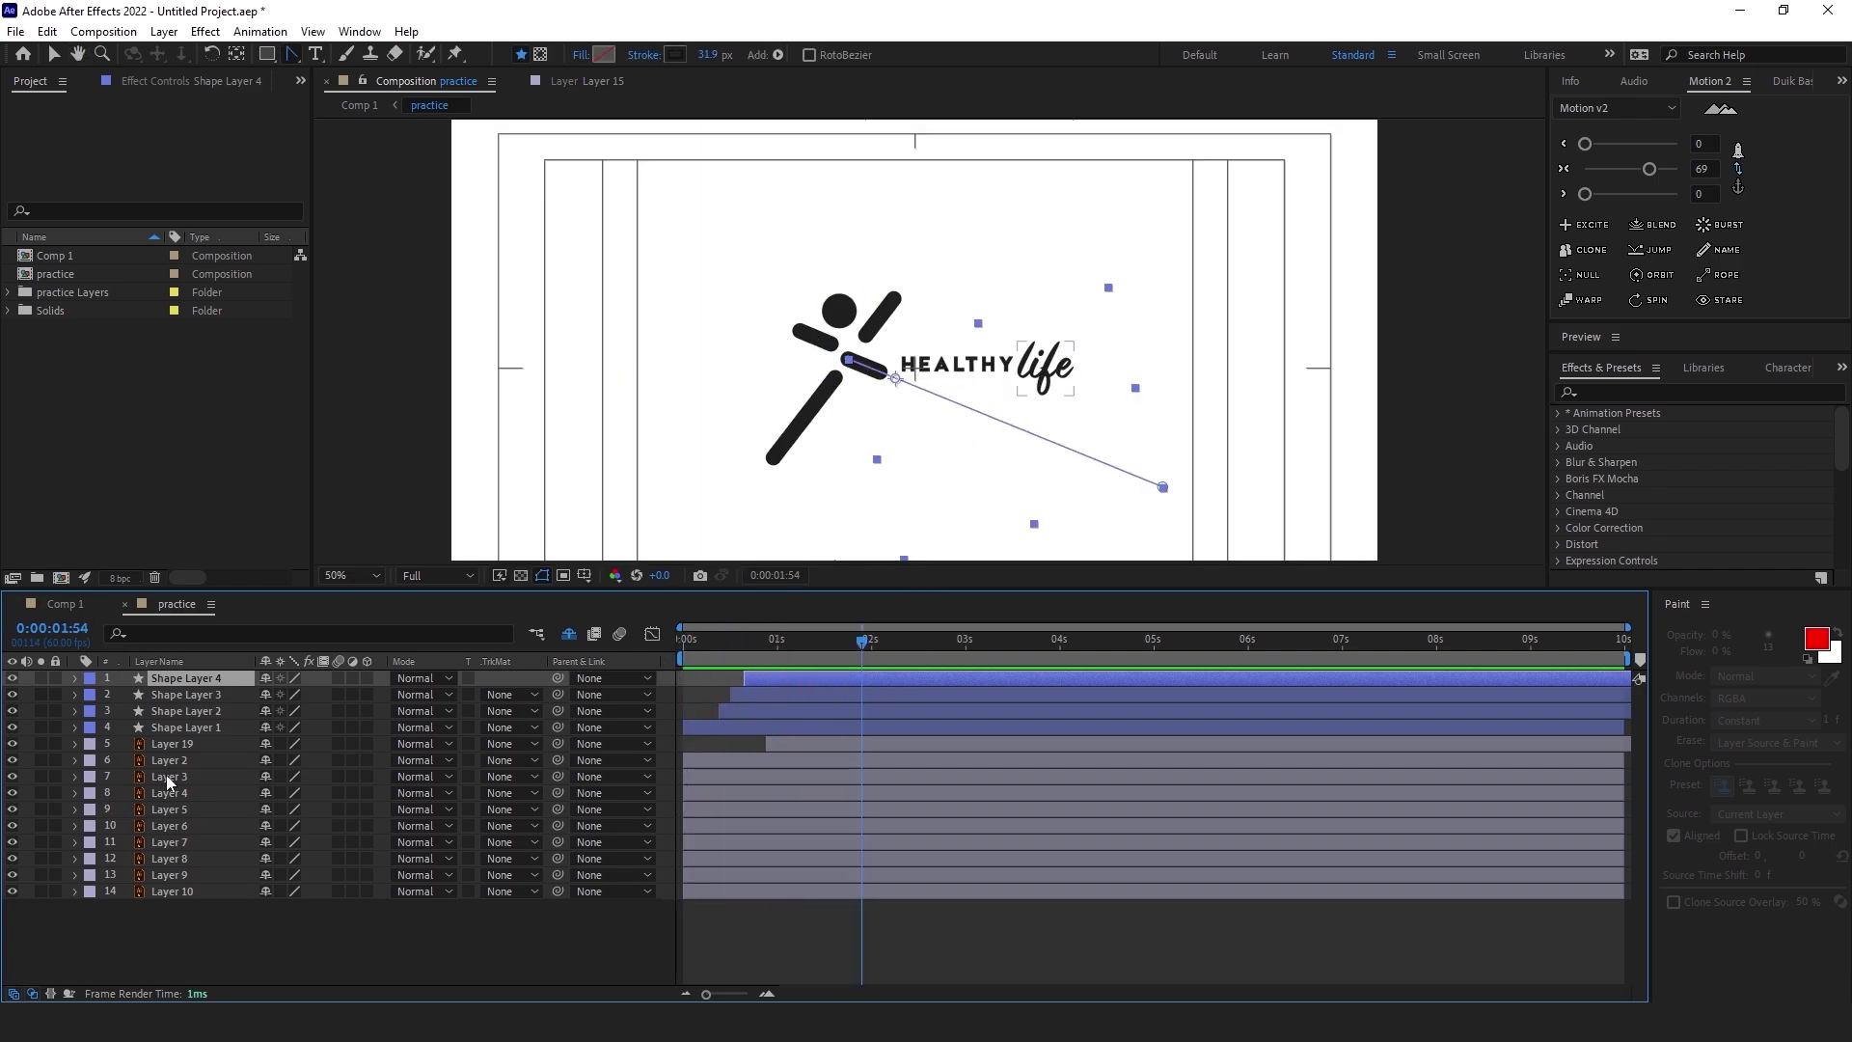
# Lock the runner's stroke and head ball layers, then select all the HEALTHY letter layers
pyautogui.keyDown('shift'); pyautogui.click(186, 737); pyautogui.keyUp('shift')
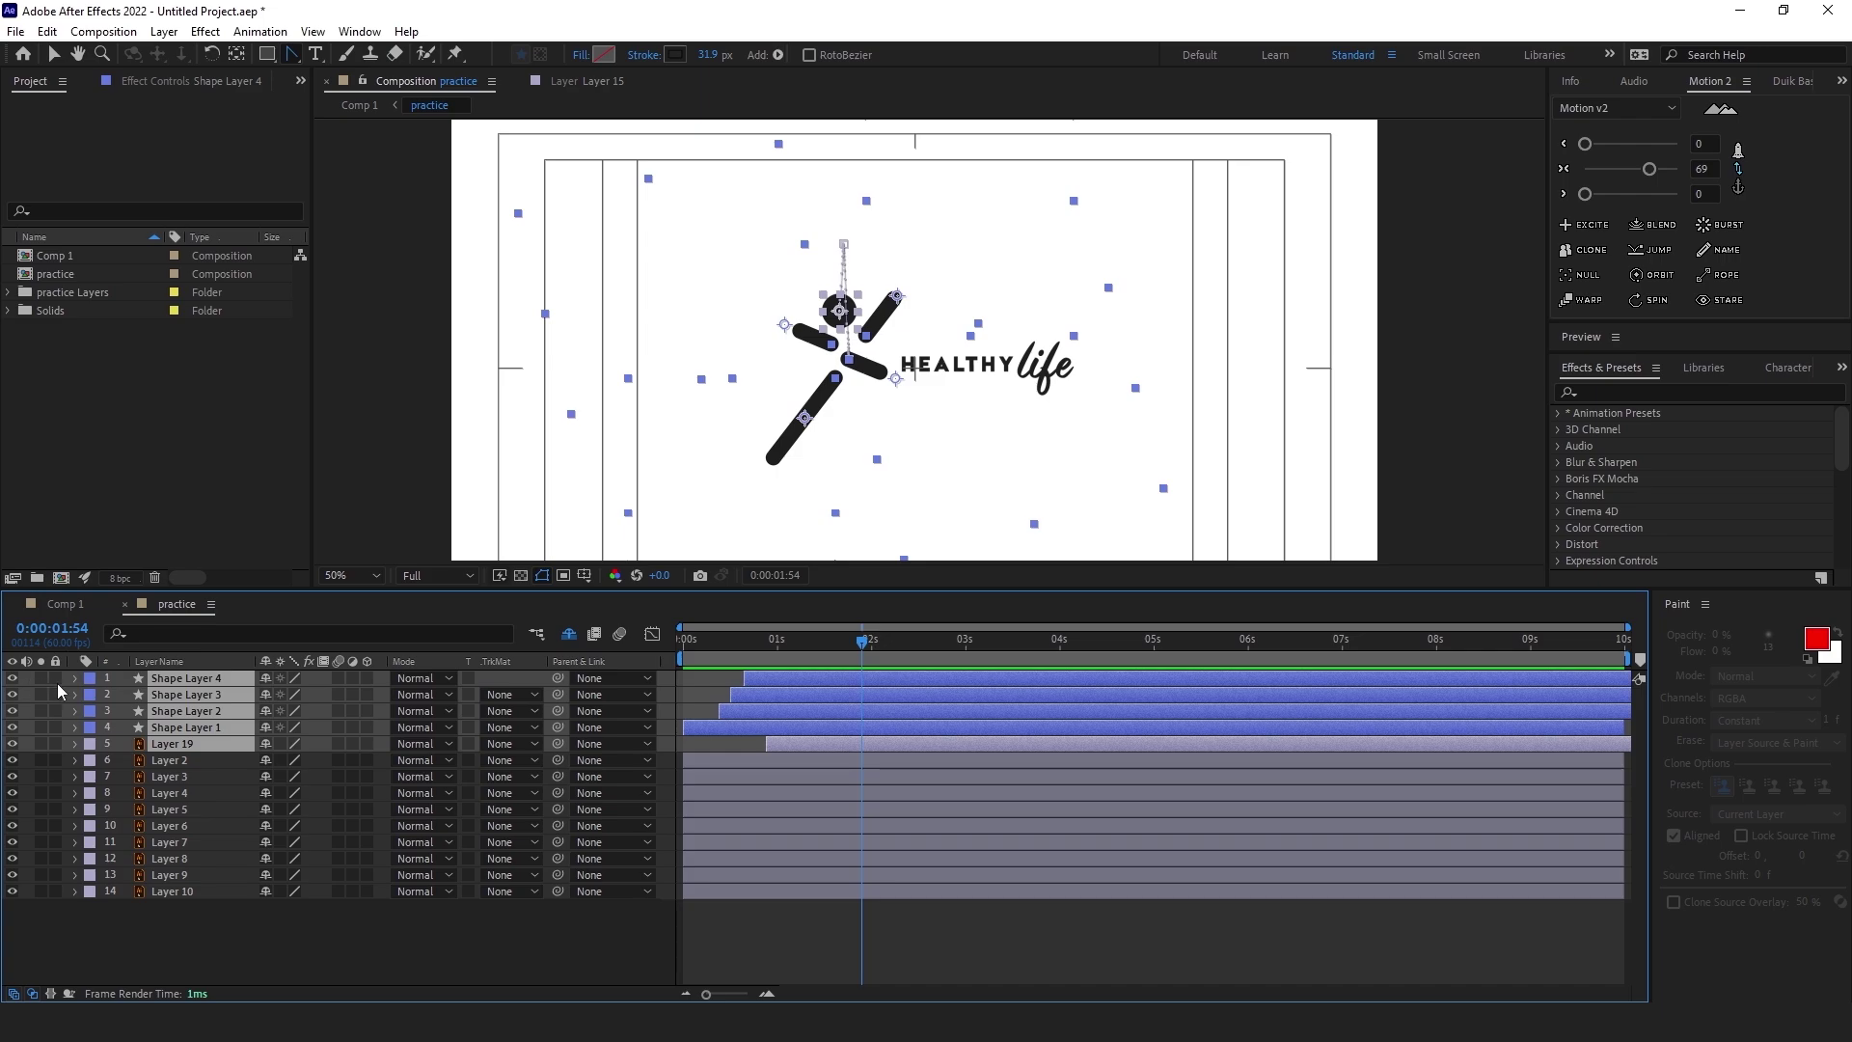
pyautogui.moveTo(56, 683); pyautogui.dragTo(56, 744)
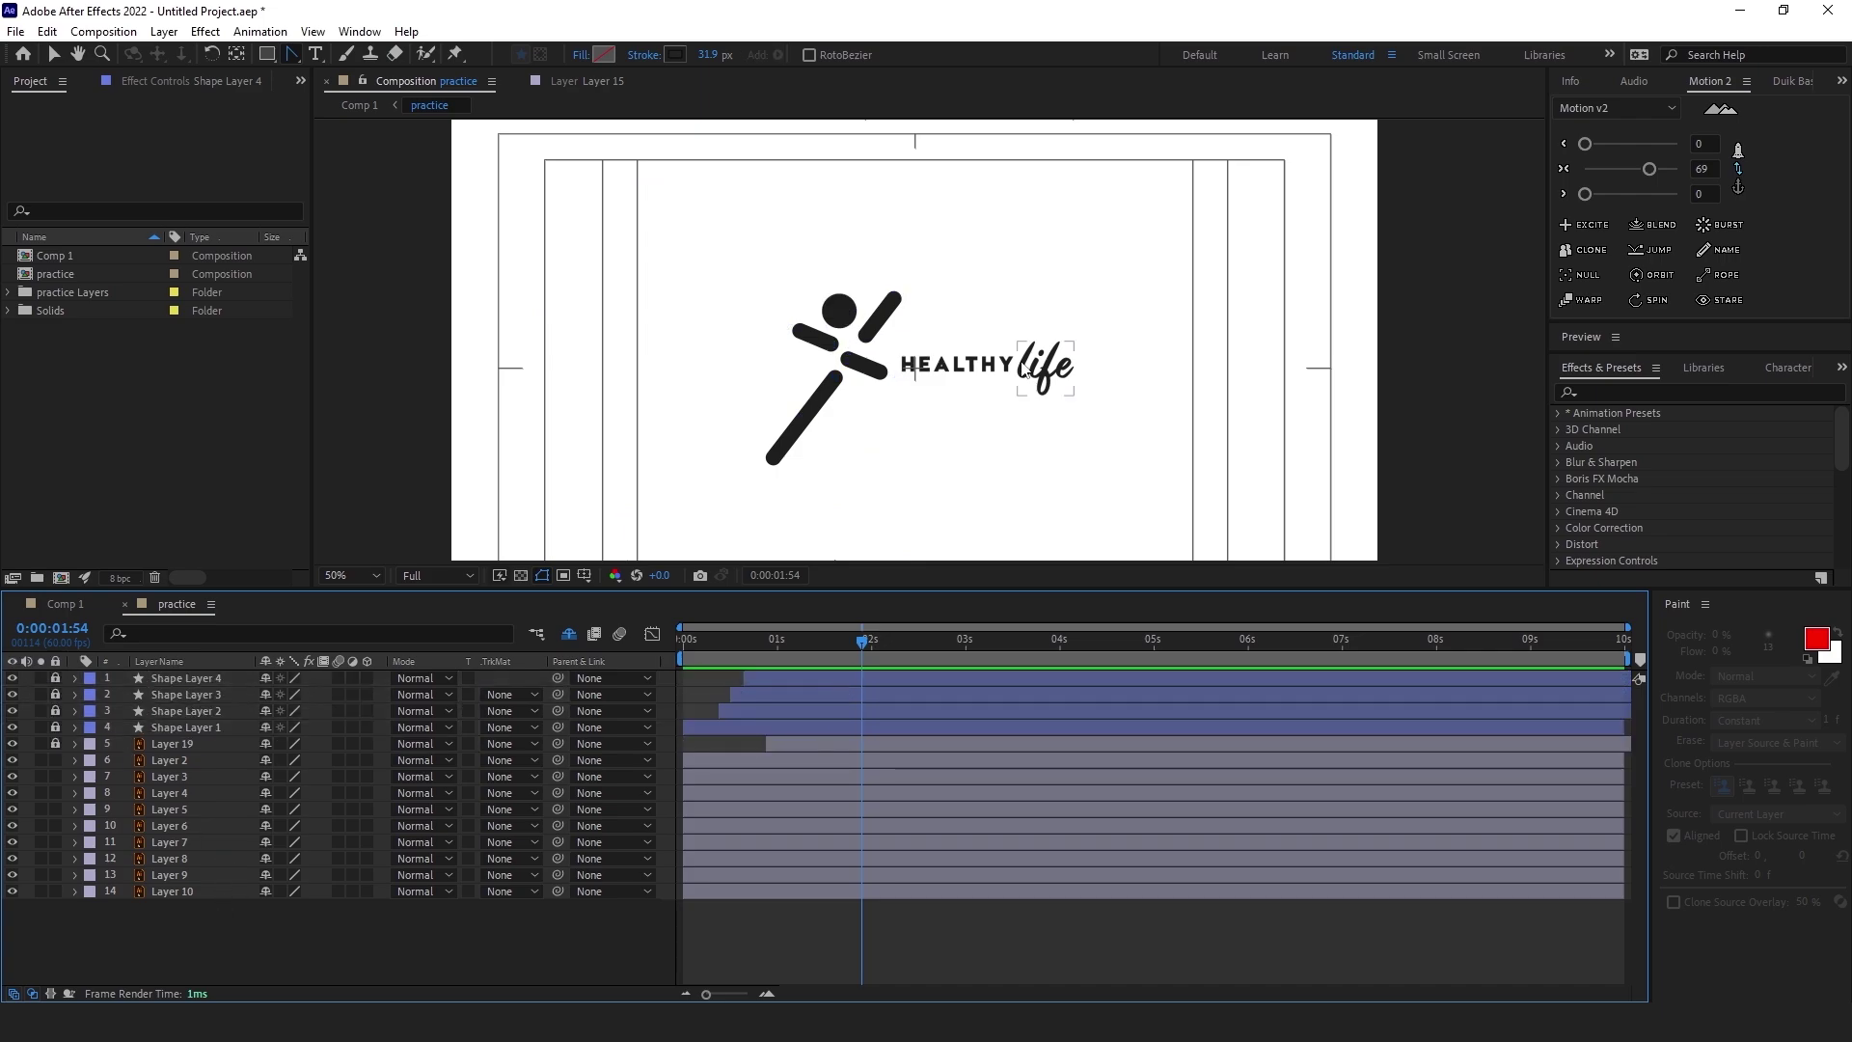
pyautogui.click(910, 367)
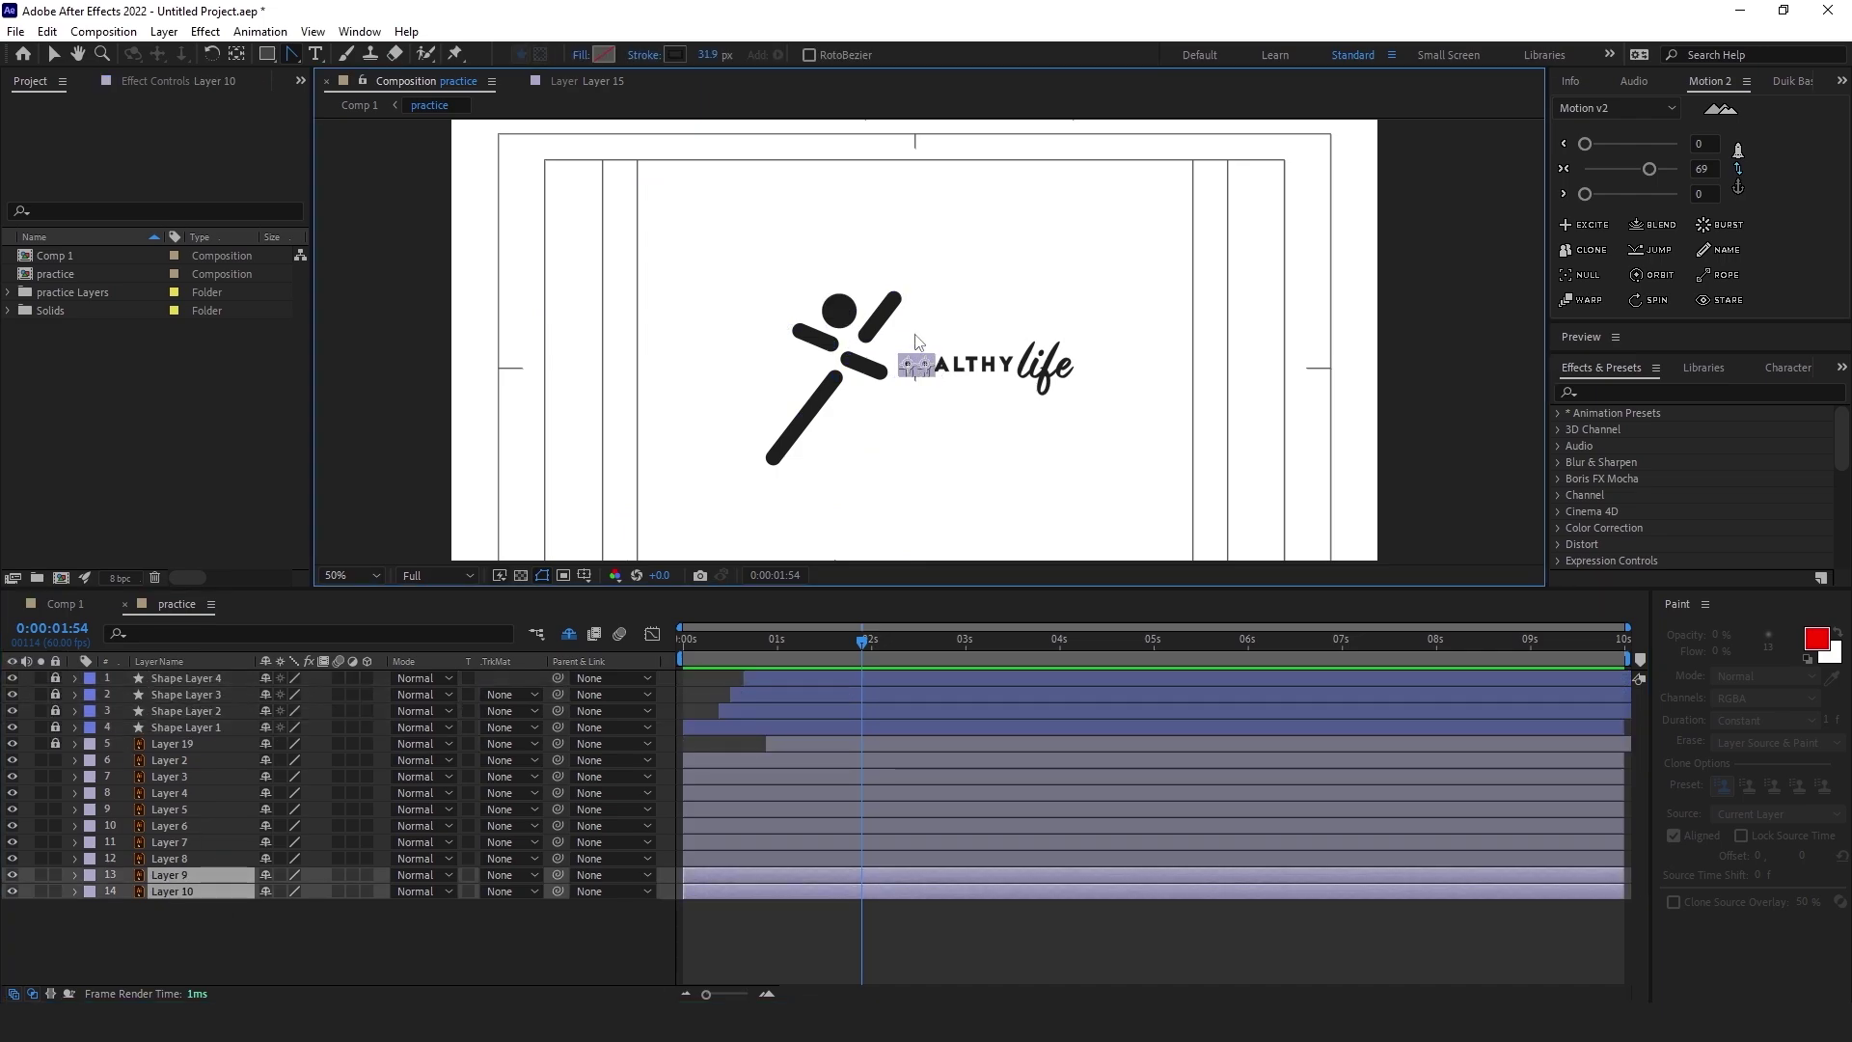
pyautogui.moveTo(904, 344)
pyautogui.mouseDown()
pyautogui.moveTo(1006, 377)
pyautogui.moveTo(1019, 414)
pyautogui.mouseUp()
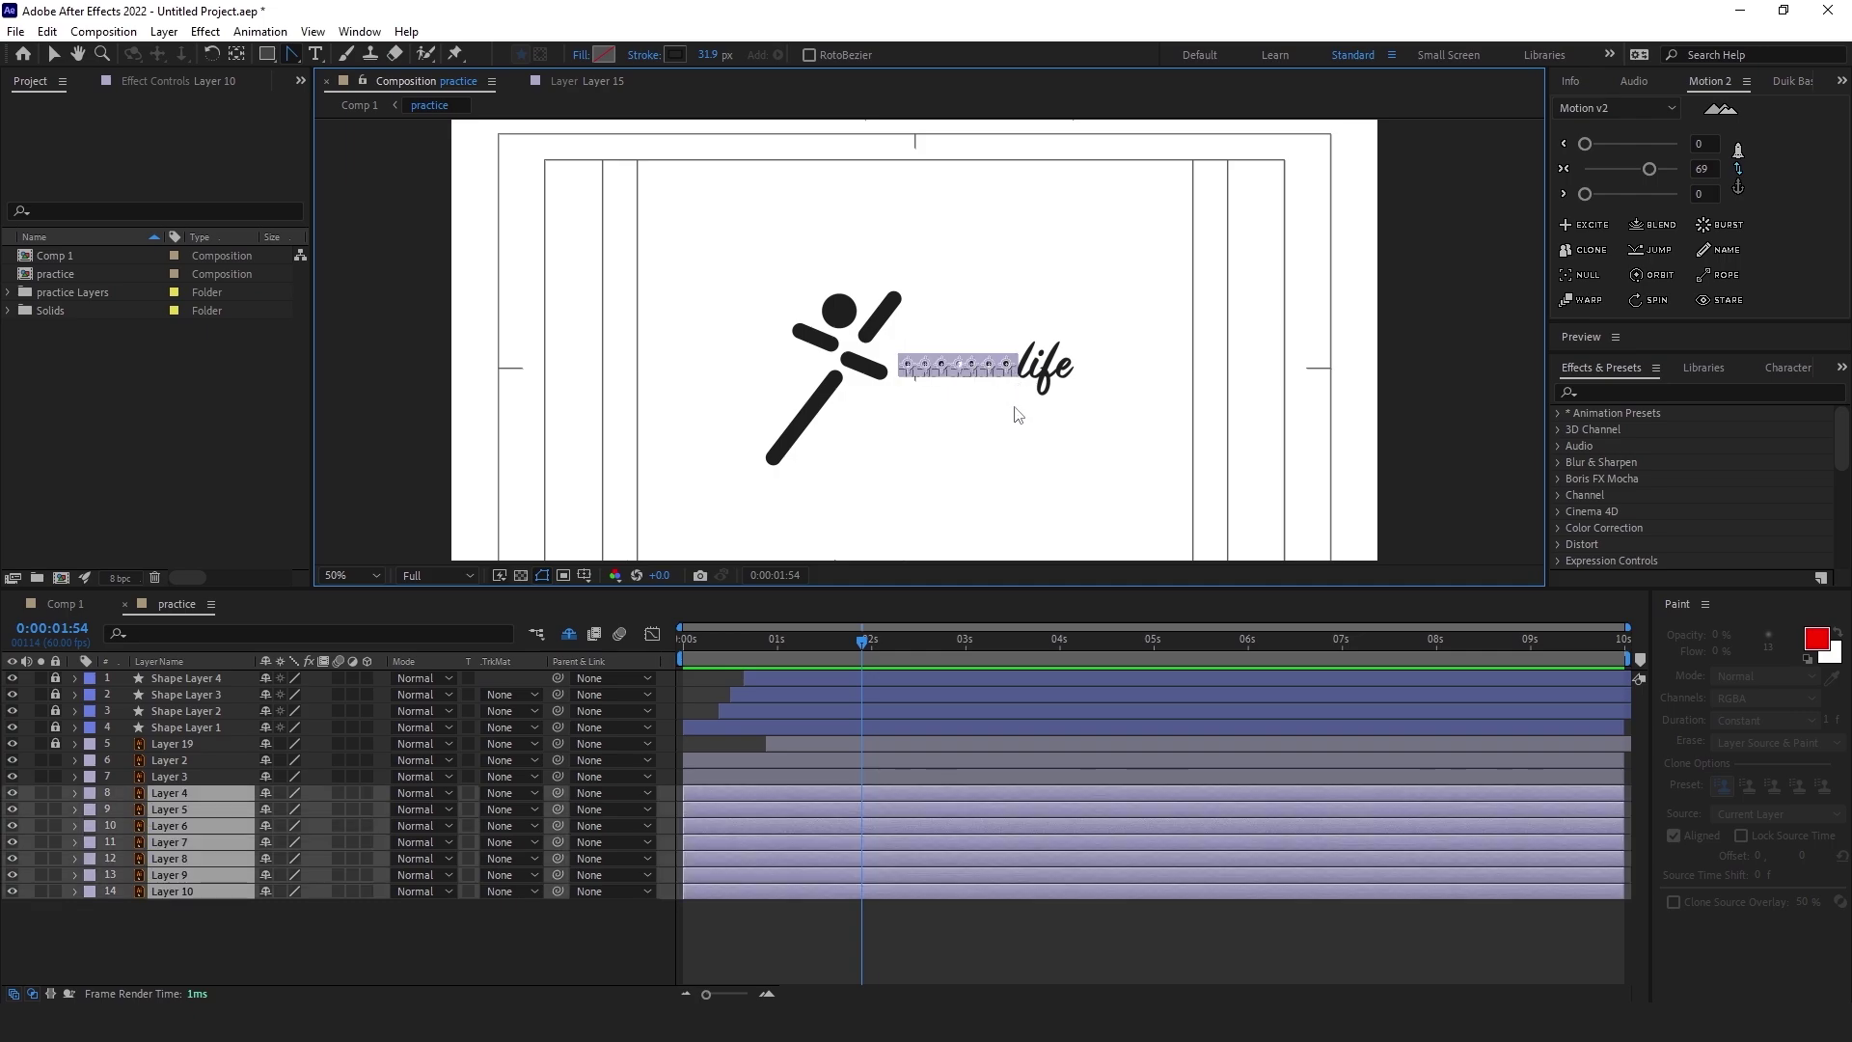
# Trim the letter layers to start at 1:16 and keyframe Position starting 440 px left
pyautogui.moveTo(848, 639); pyautogui.dragTo(807, 658)
pyautogui.hotkey('alt', '[')
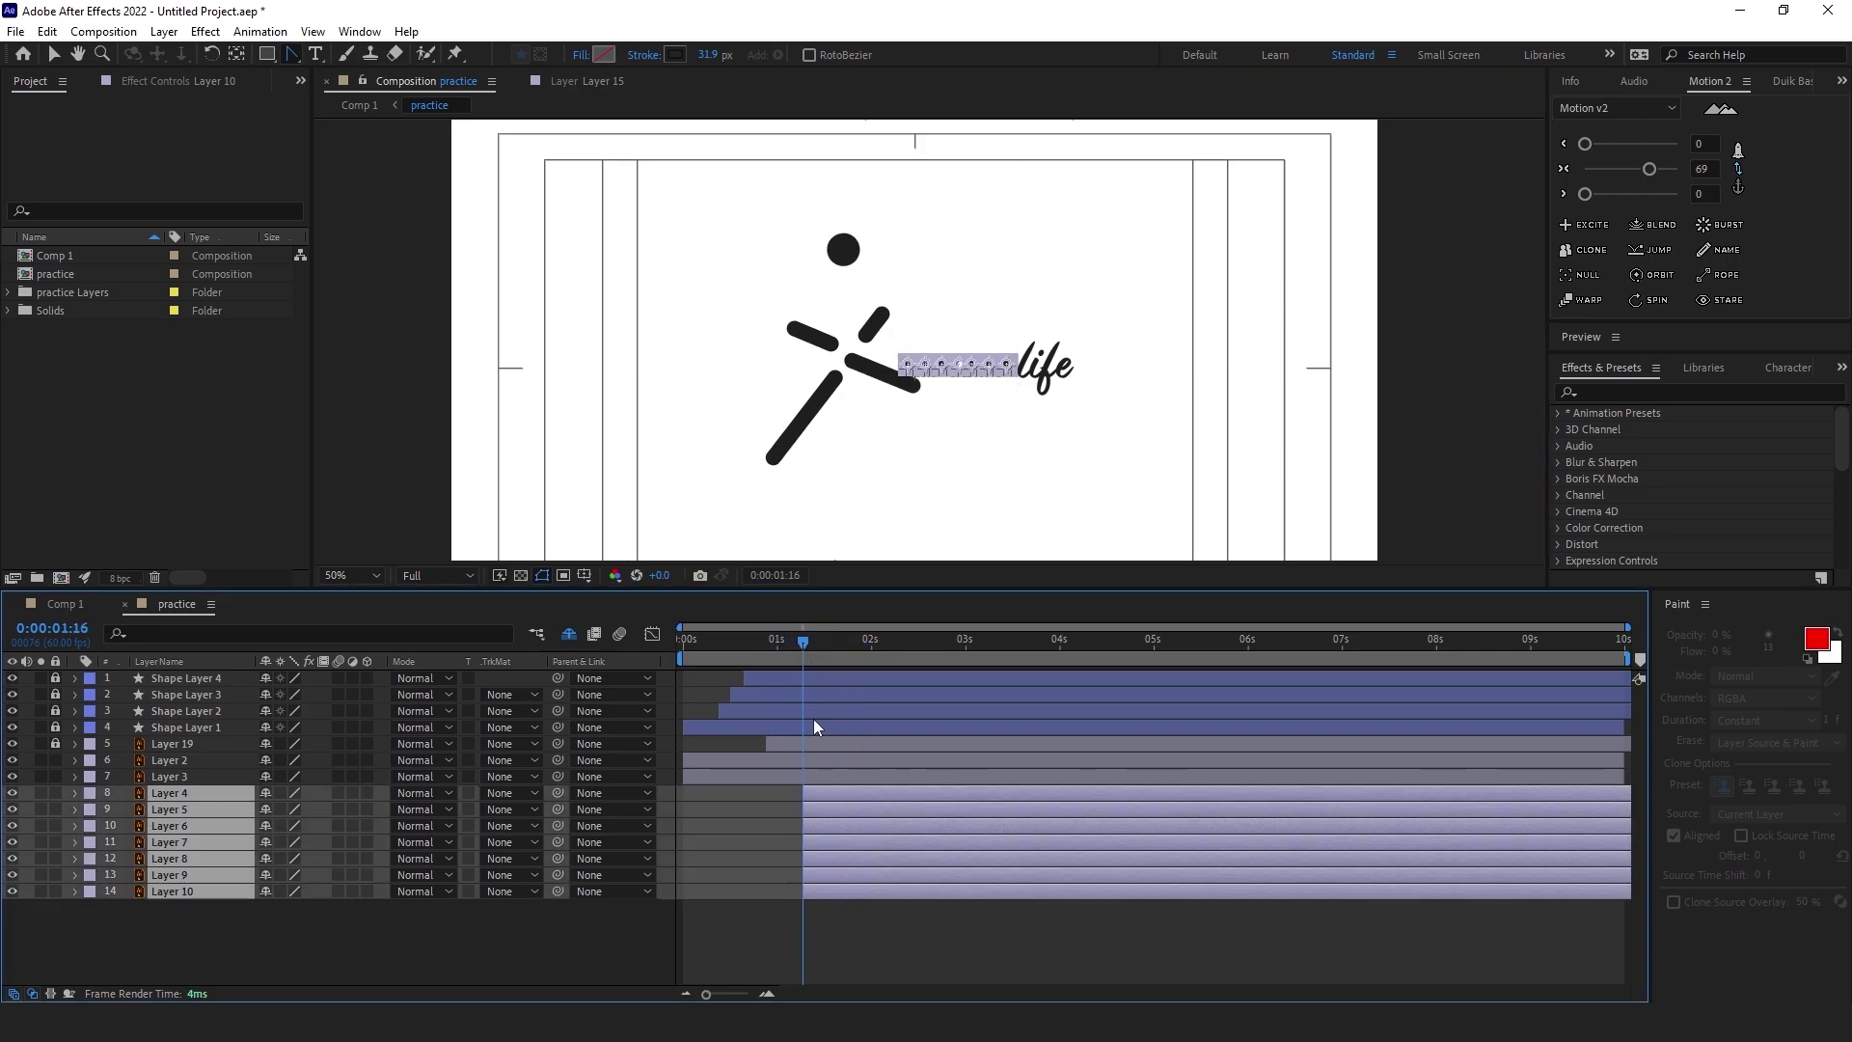
pyautogui.press('p')
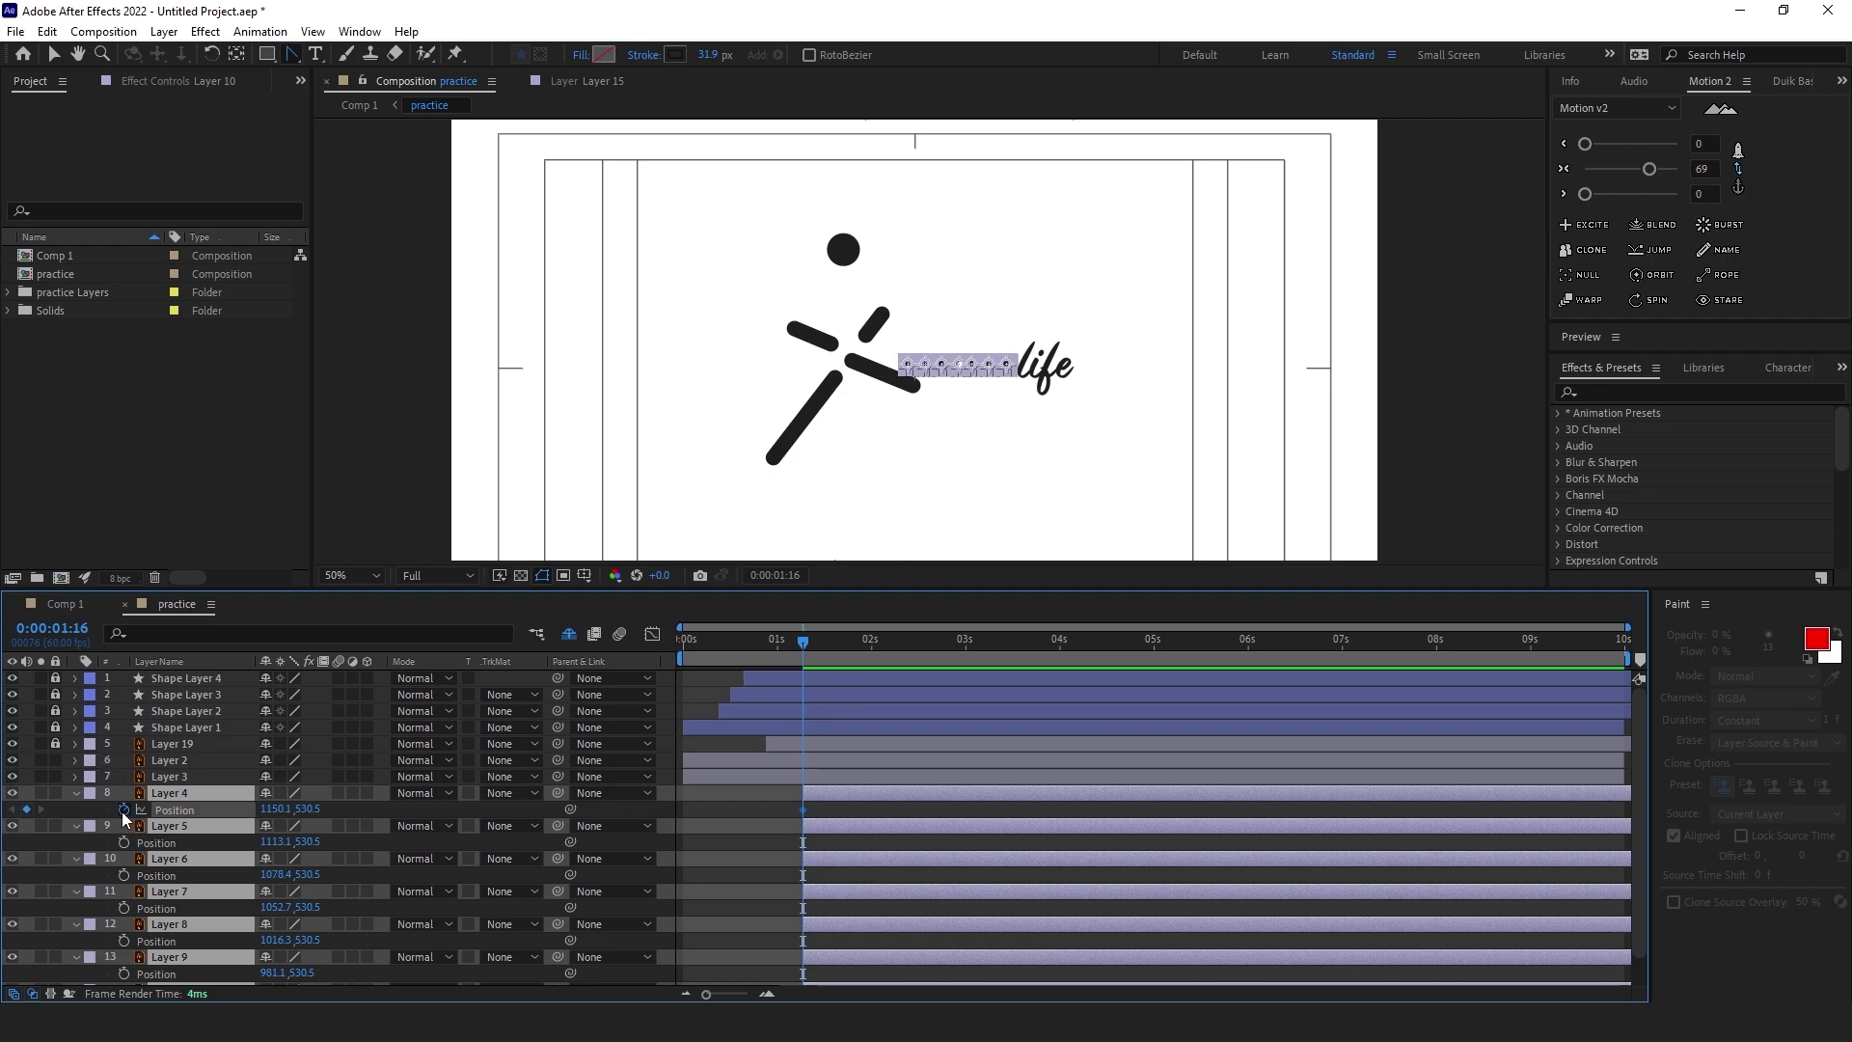
pyautogui.click(123, 810)
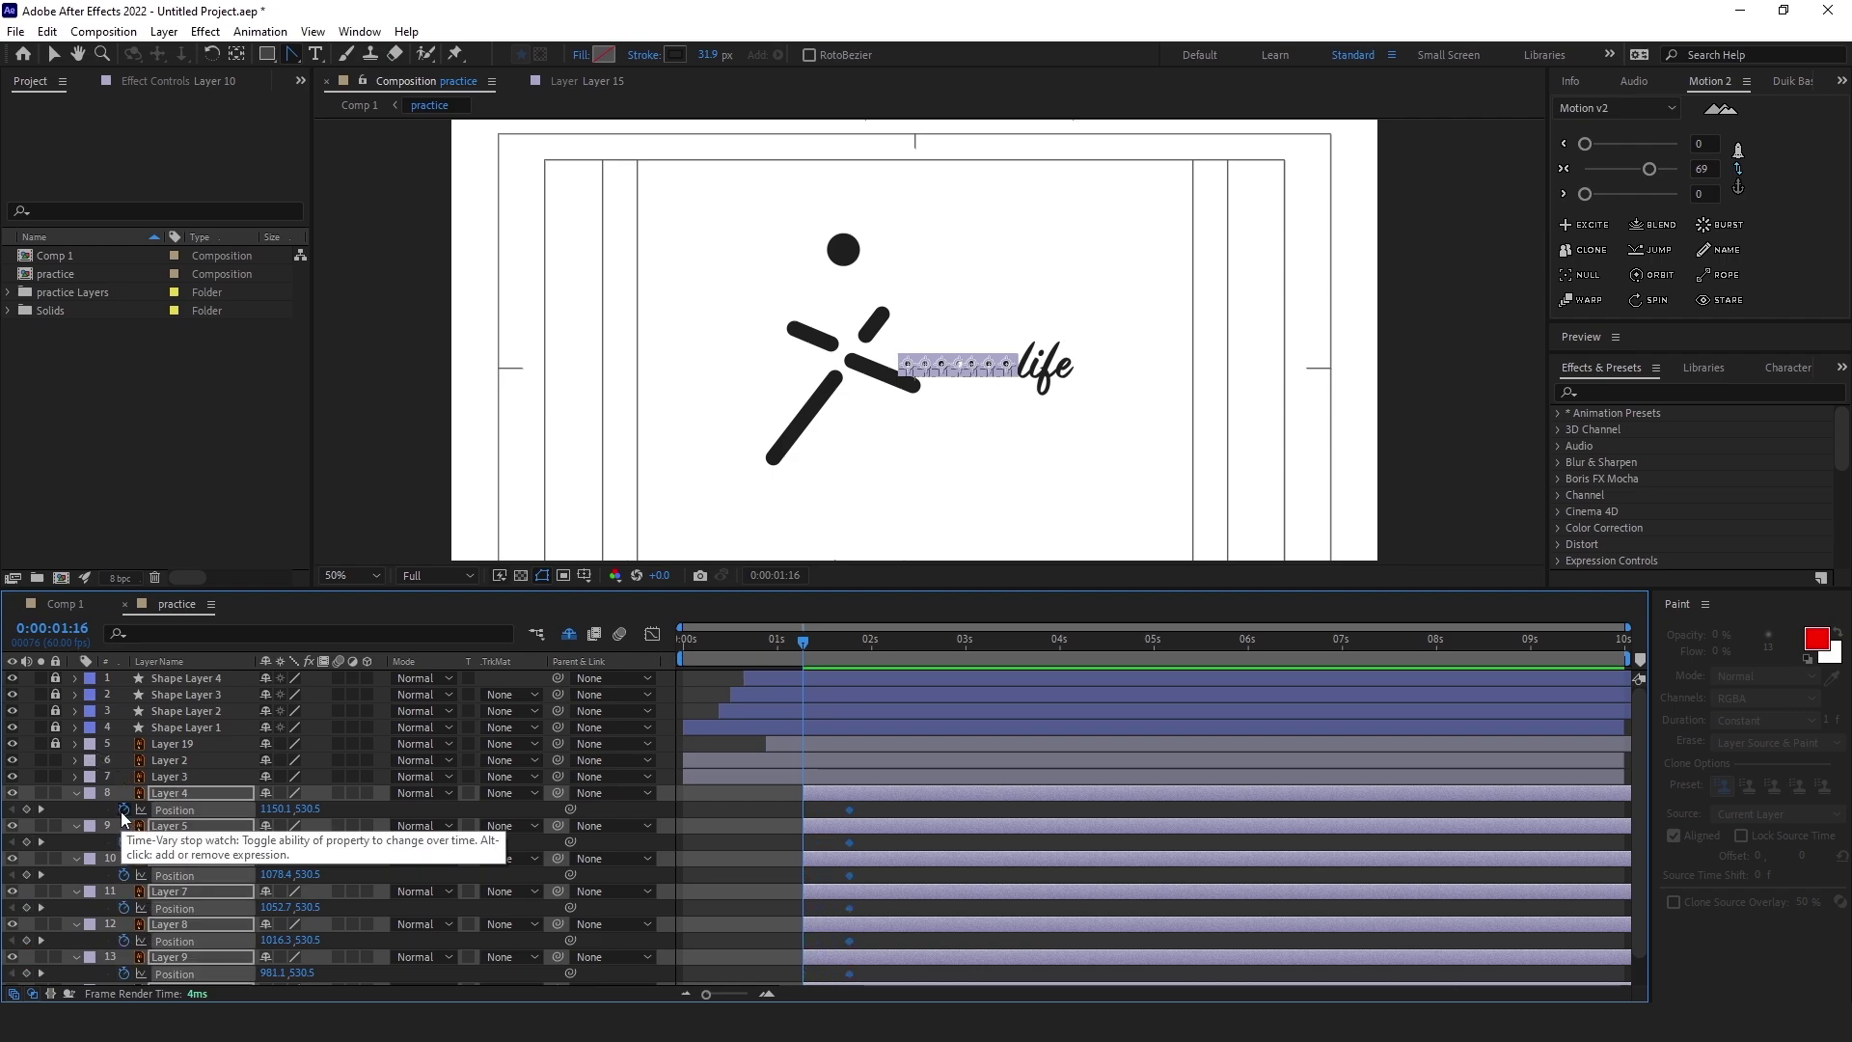
pyautogui.hotkey('shift', 'Left')
pyautogui.hotkey('shift', 'Left')
pyautogui.hotkey('shift', 'Left')
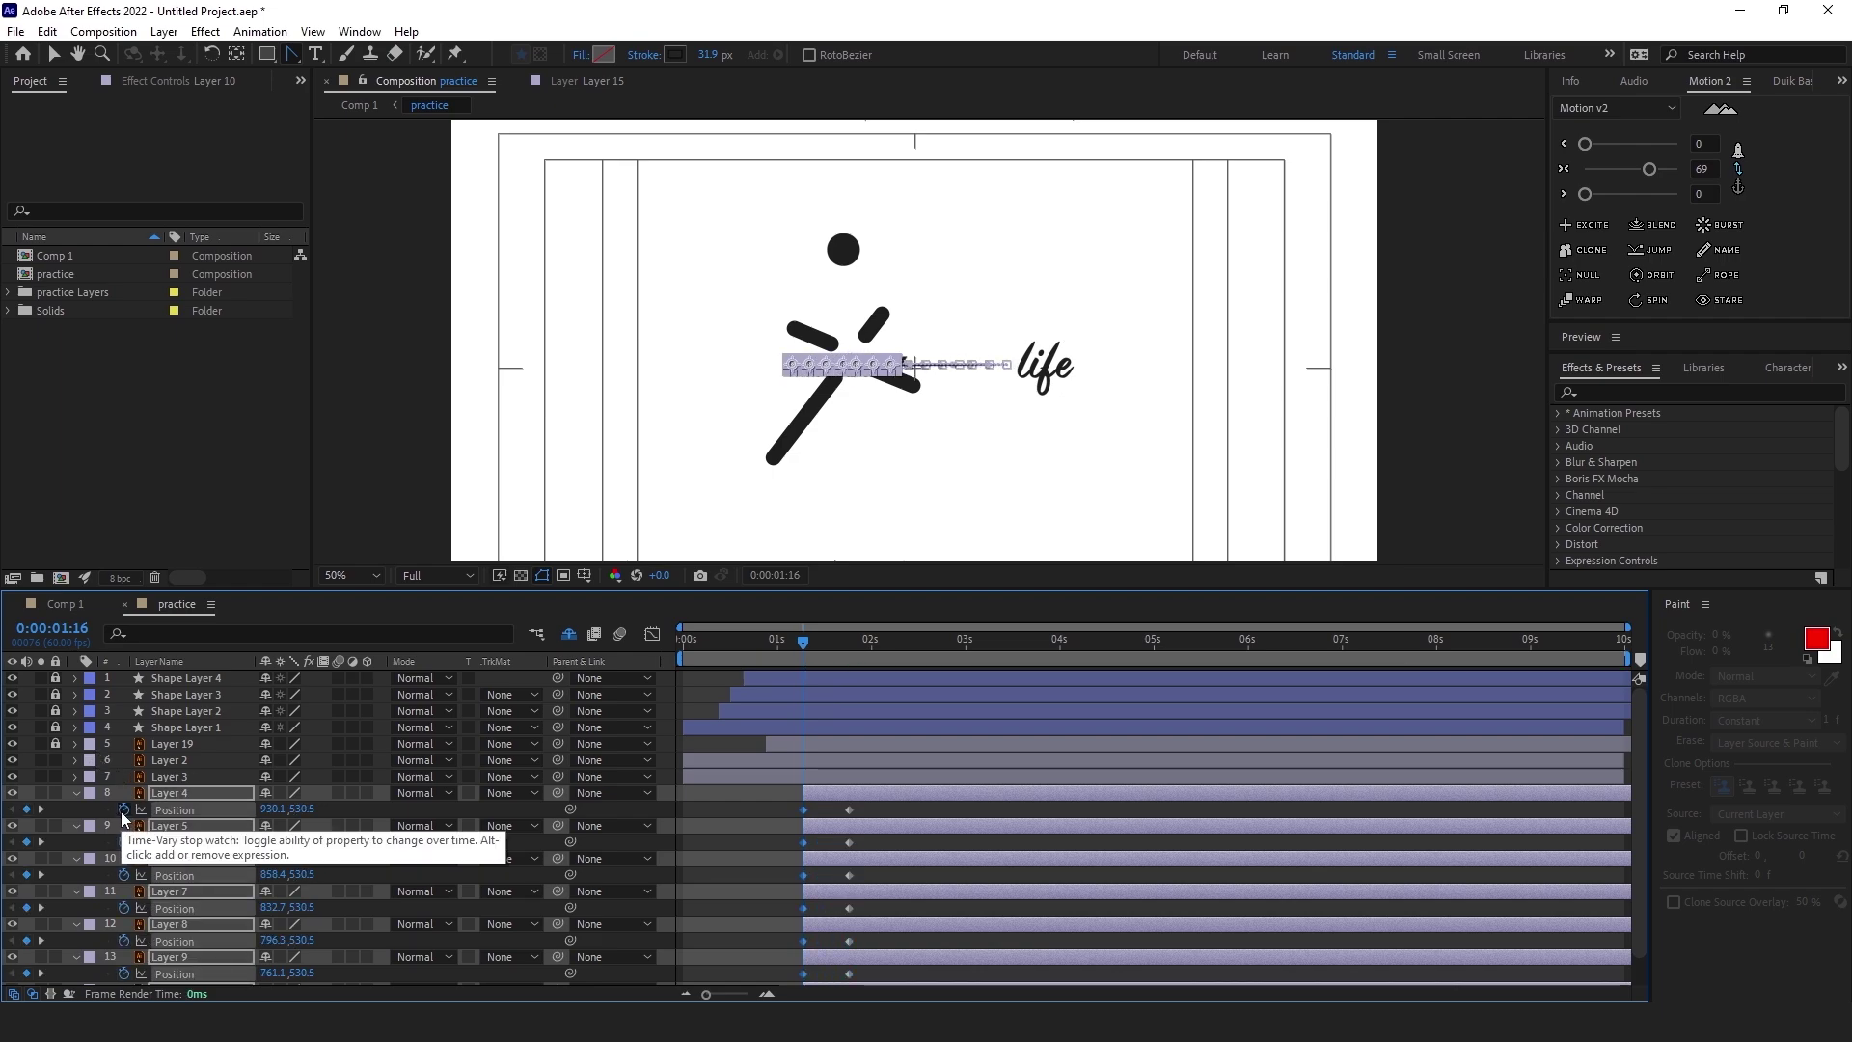
pyautogui.press('space')
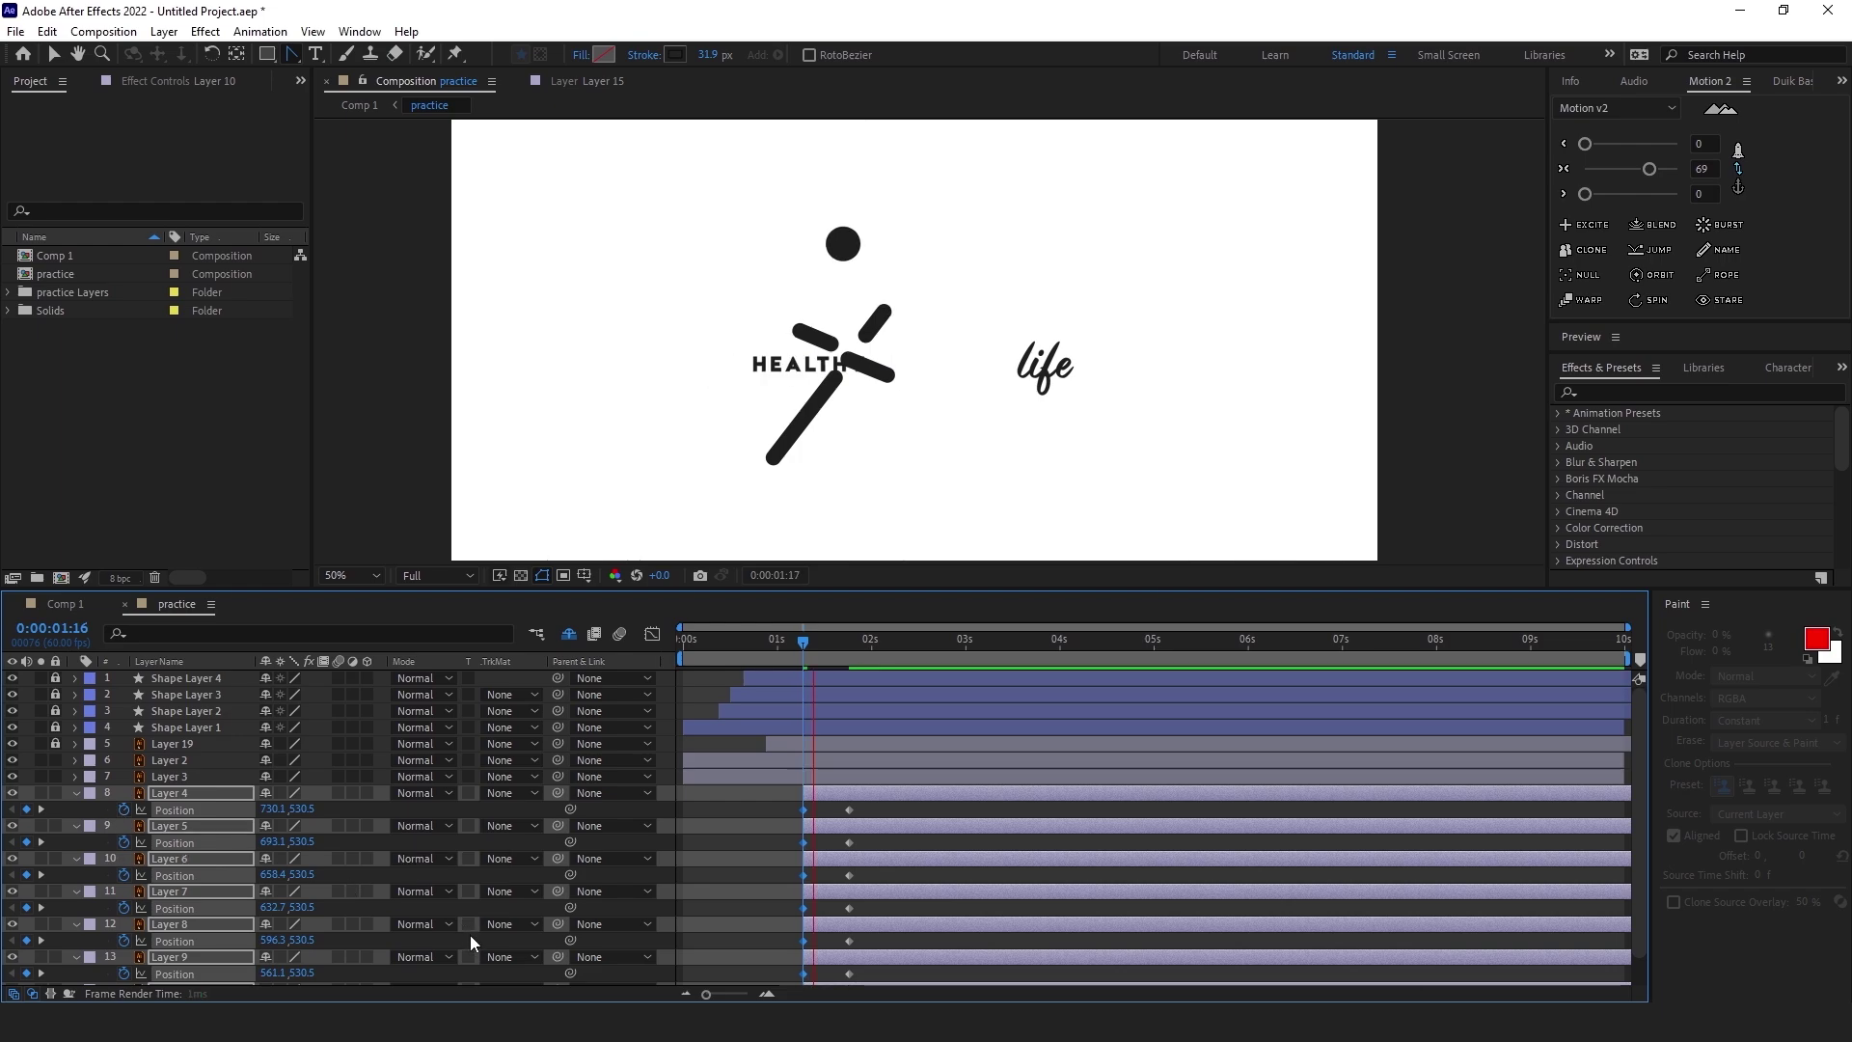
pyautogui.press('space')
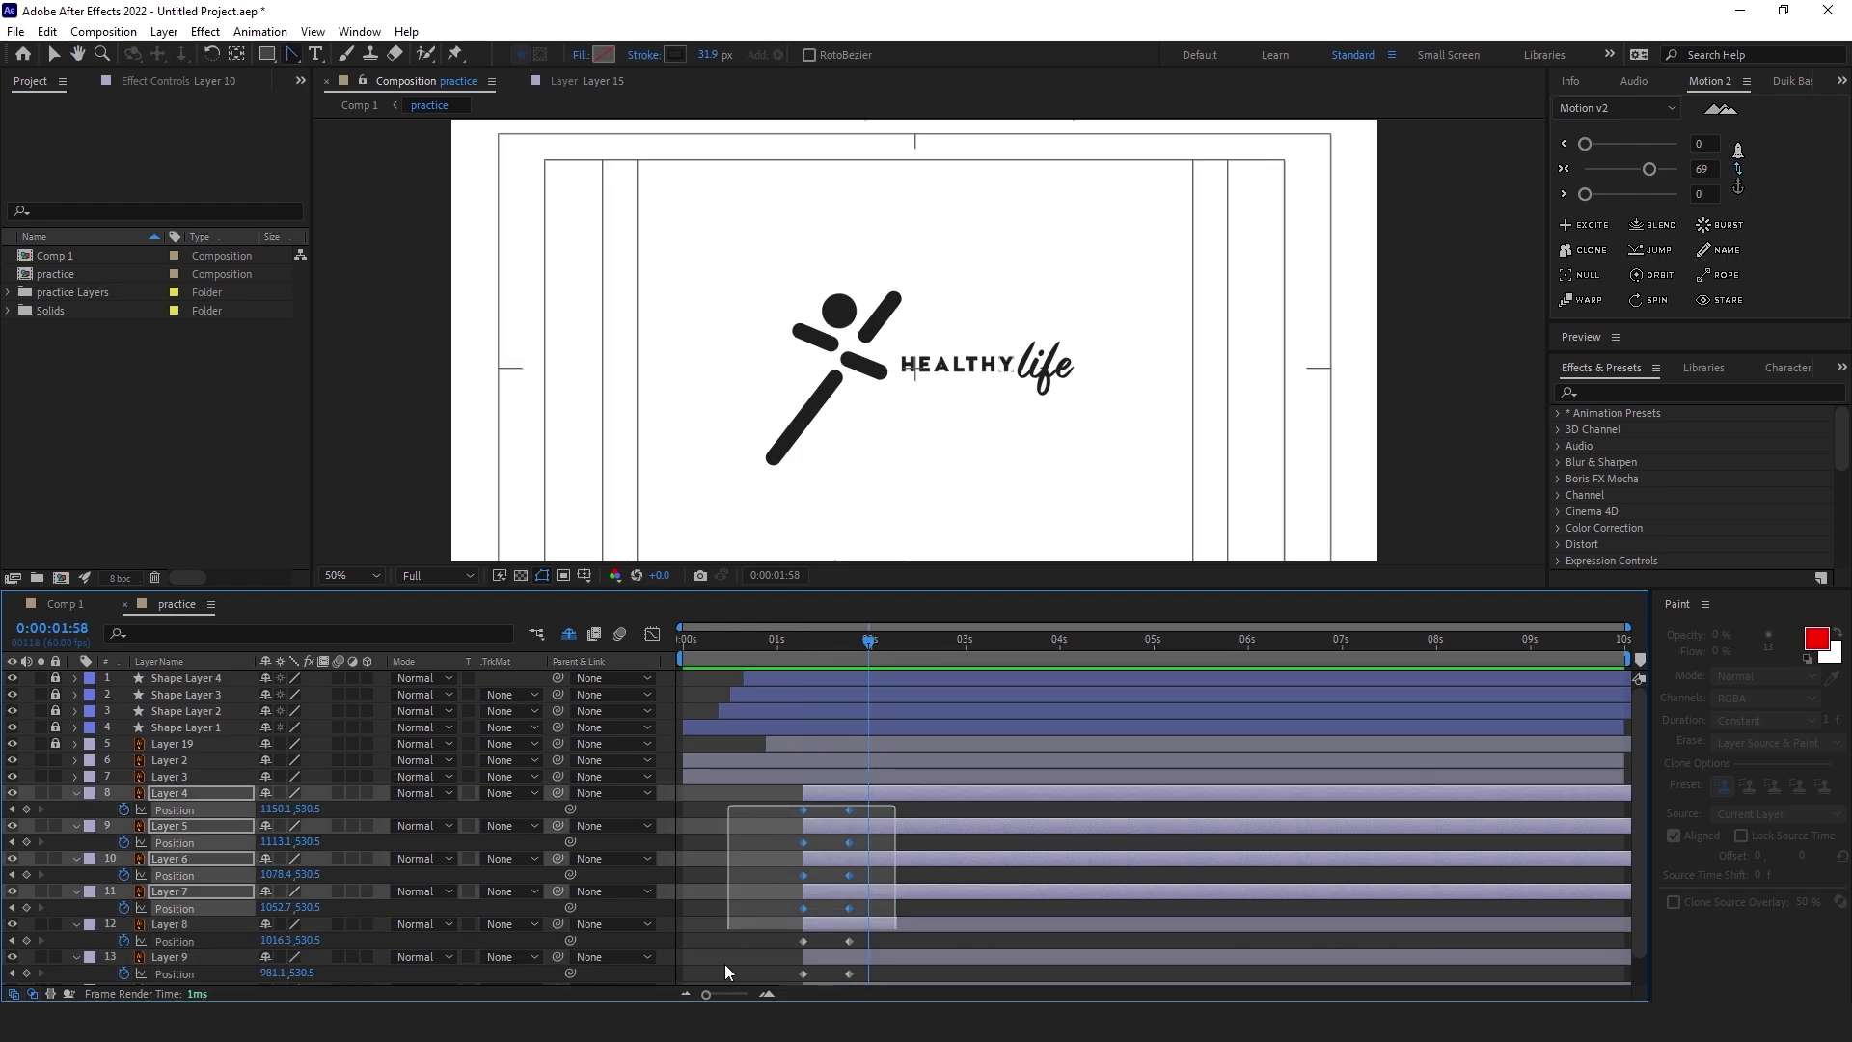
# Apply Easy Ease to every letter's end Position keyframe
pyautogui.moveTo(897, 806); pyautogui.dragTo(726, 979)
pyautogui.click(1565, 169)
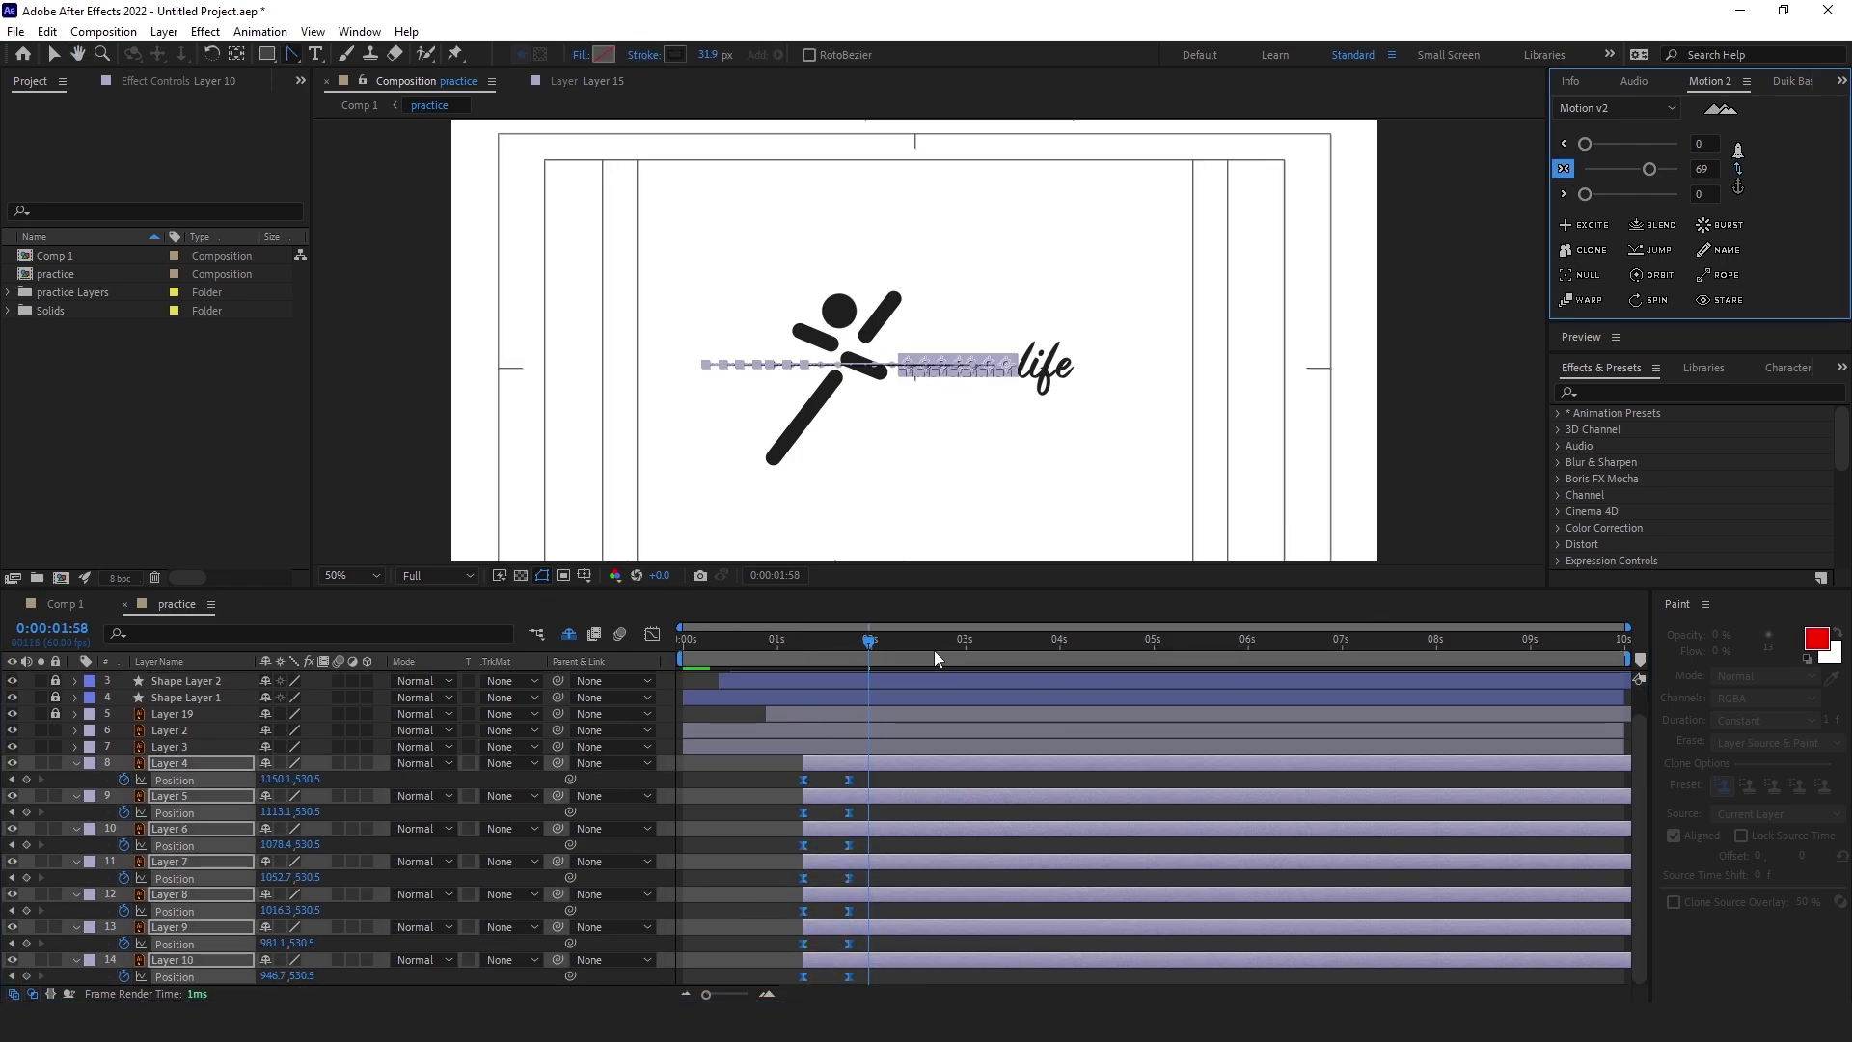
pyautogui.click(803, 641)
pyautogui.click(754, 764)
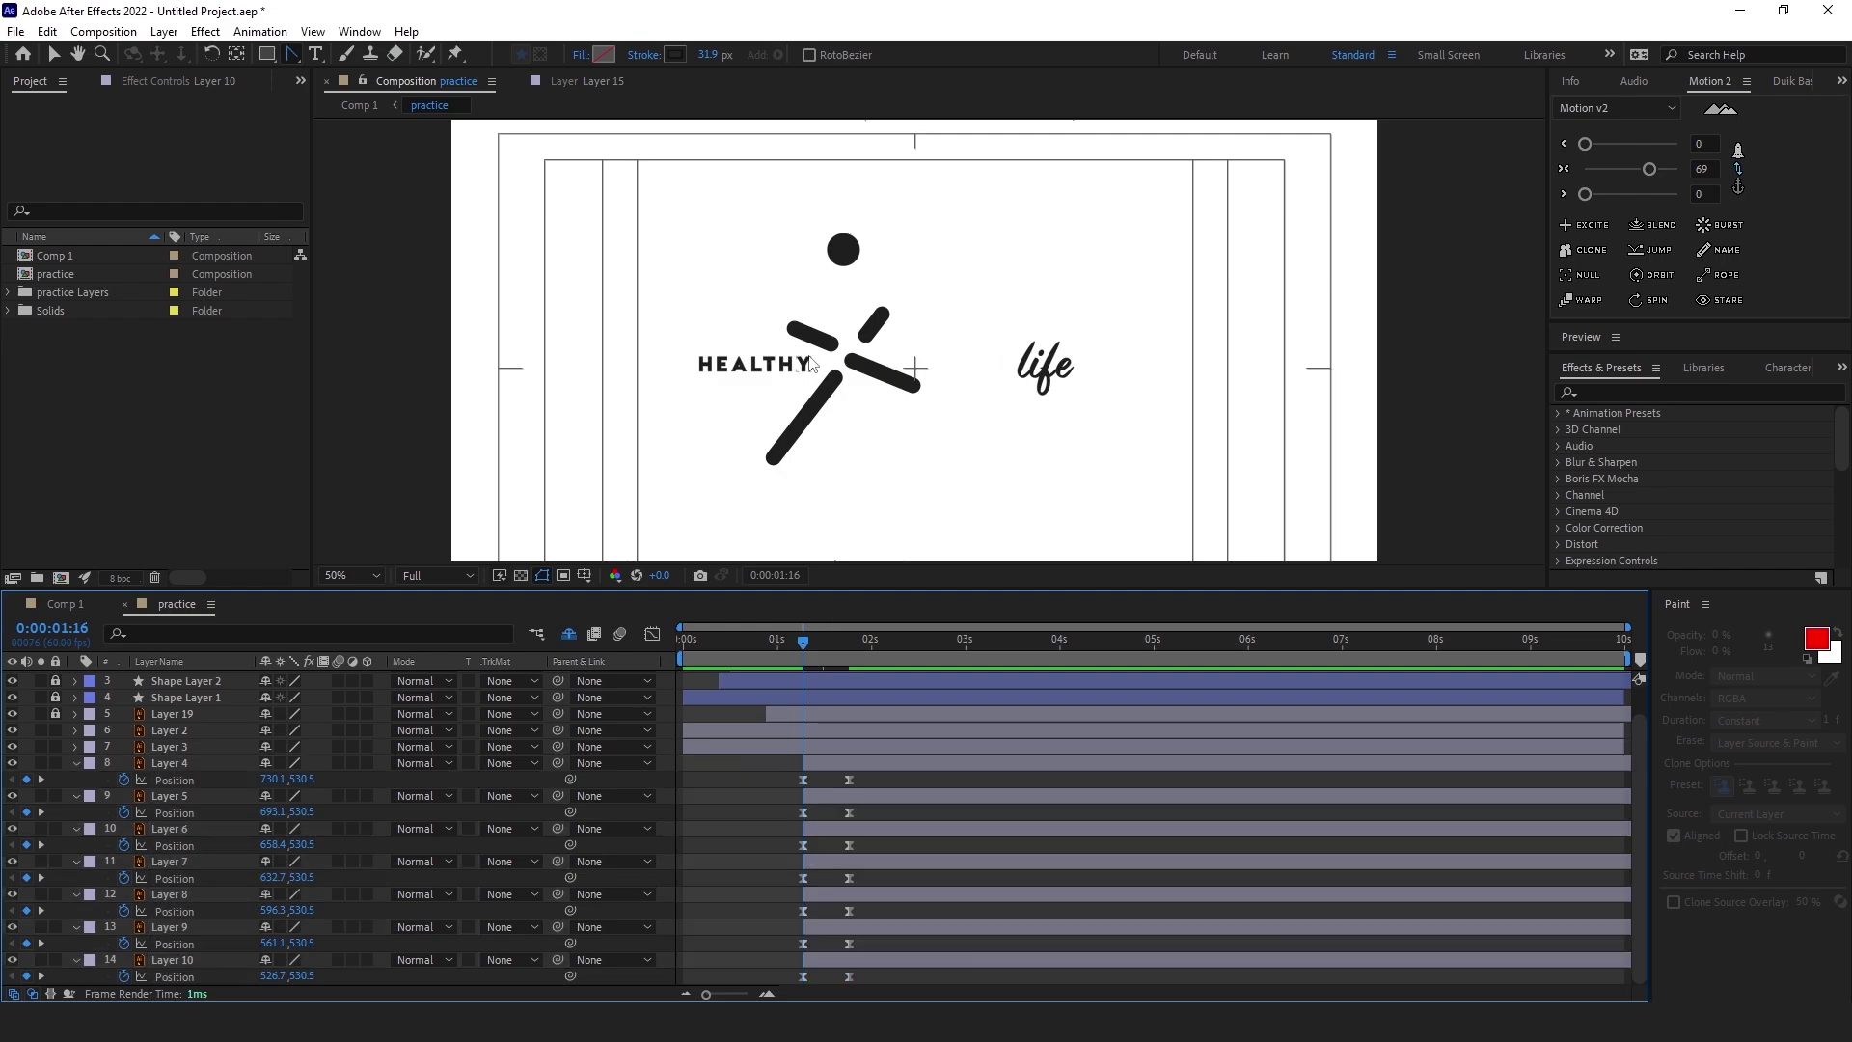
# Stagger the start of letter Layers 5, 6 and 7 by two frames each
pyautogui.click(886, 764)
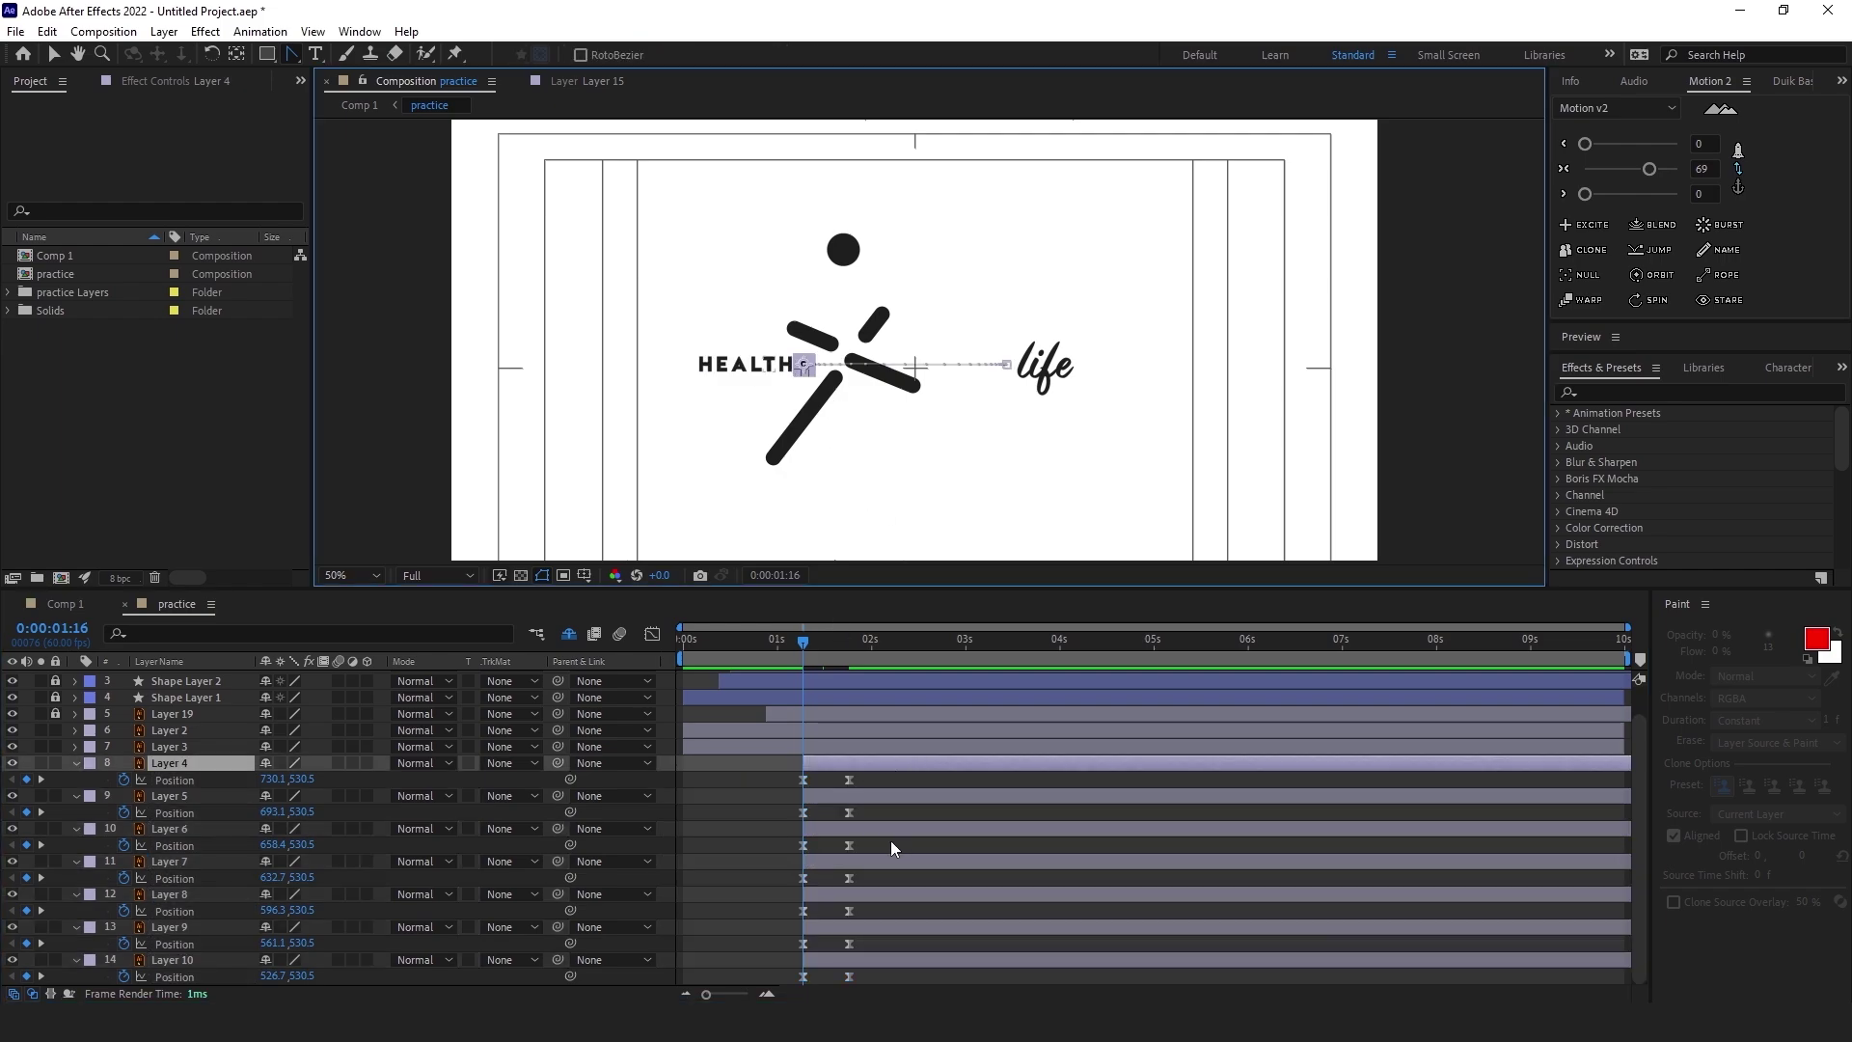
pyautogui.click(828, 801)
pyautogui.press('pagedown')
pyautogui.press('pagedown')
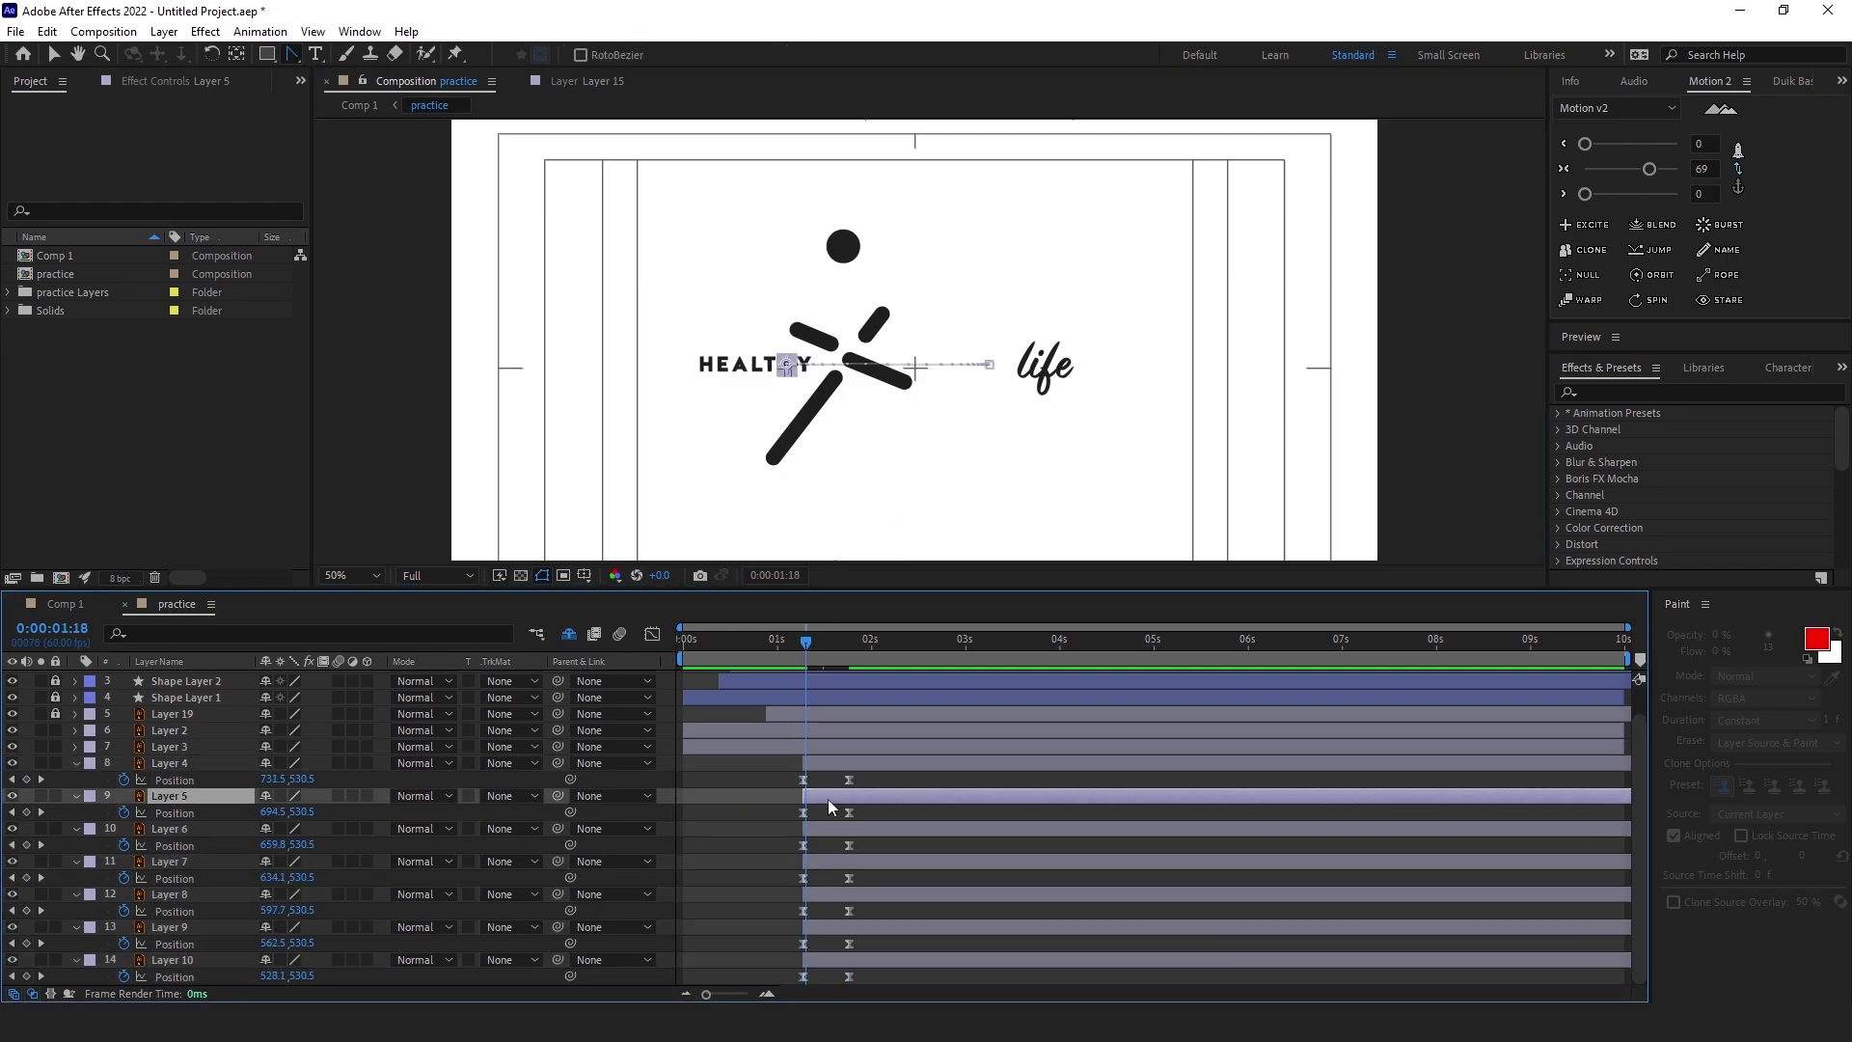
pyautogui.hotkey('alt', 'pagedown')
pyautogui.hotkey('alt', 'pagedown')
pyautogui.hotkey('ctrl', 'Down')
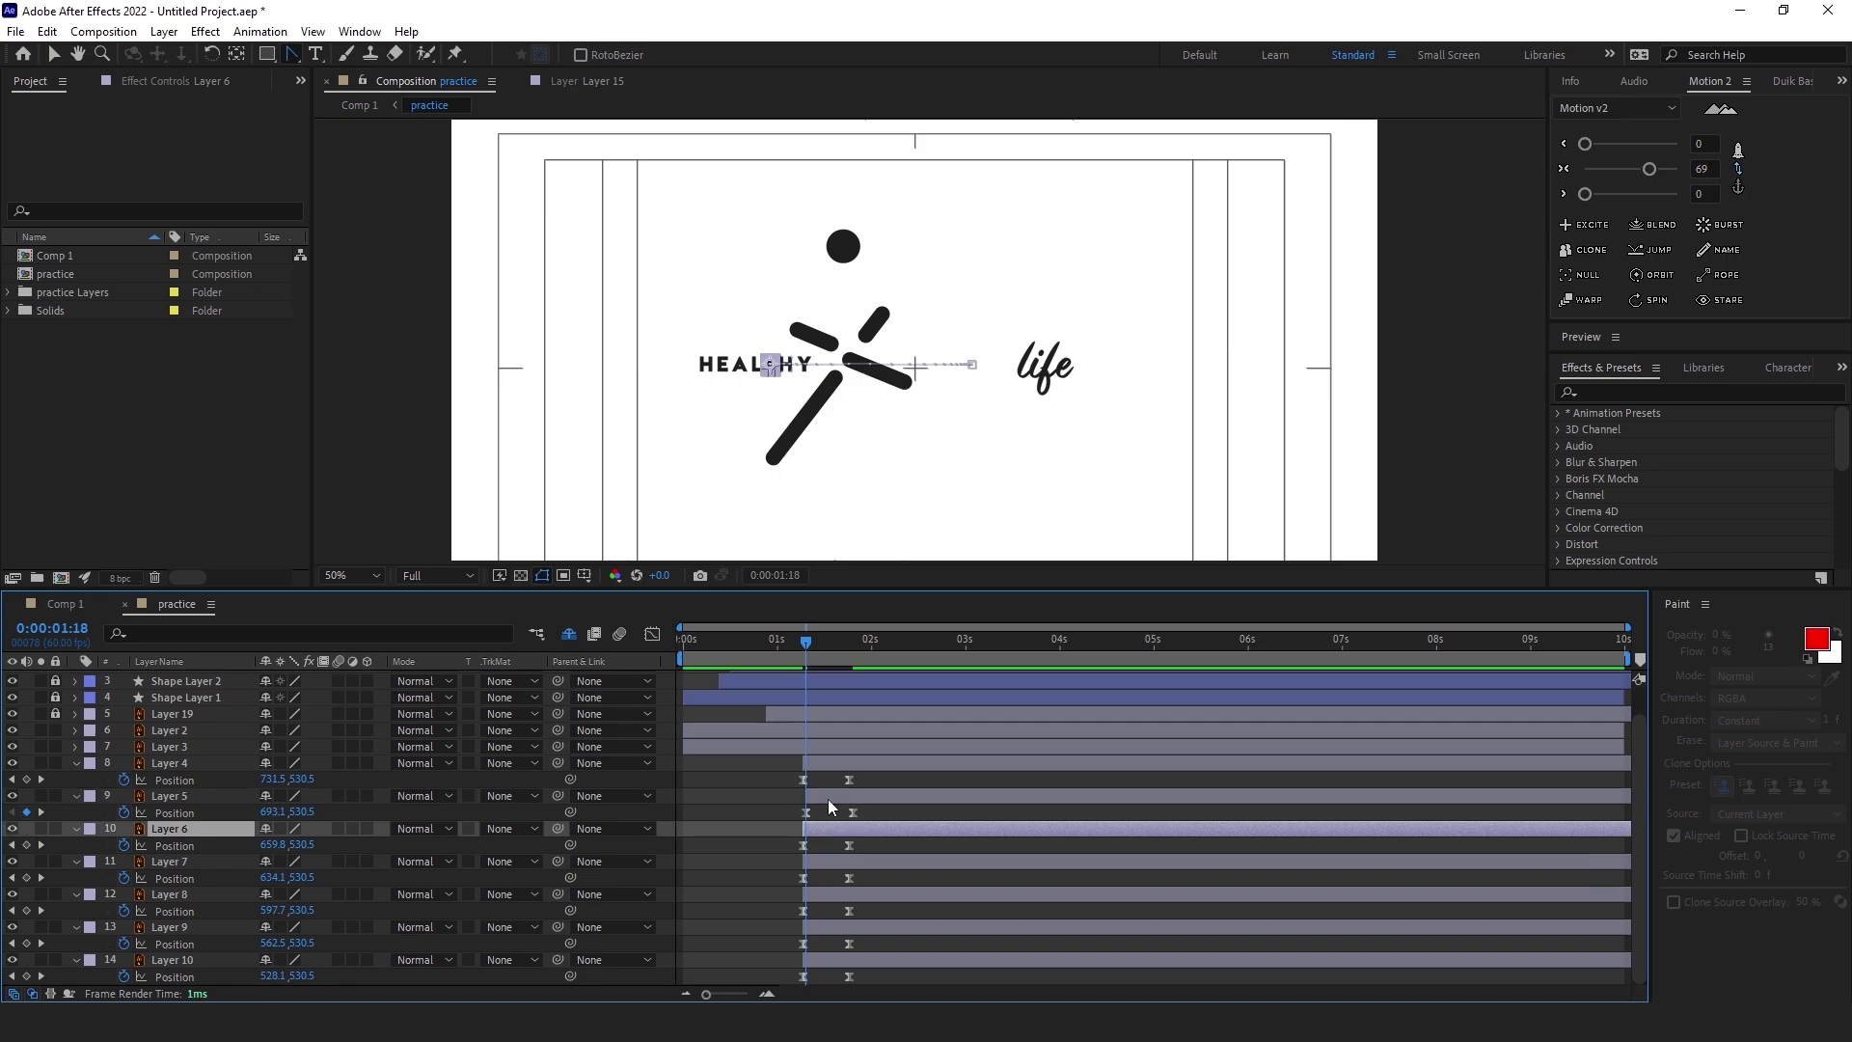
pyautogui.press('pagedown')
pyautogui.press('pagedown')
pyautogui.hotkey('alt', 'pagedown')
pyautogui.hotkey('alt', 'pagedown')
pyautogui.hotkey('alt', 'pagedown')
pyautogui.hotkey('ctrl', 'Down')
pyautogui.press('pagedown')
pyautogui.press('pagedown')
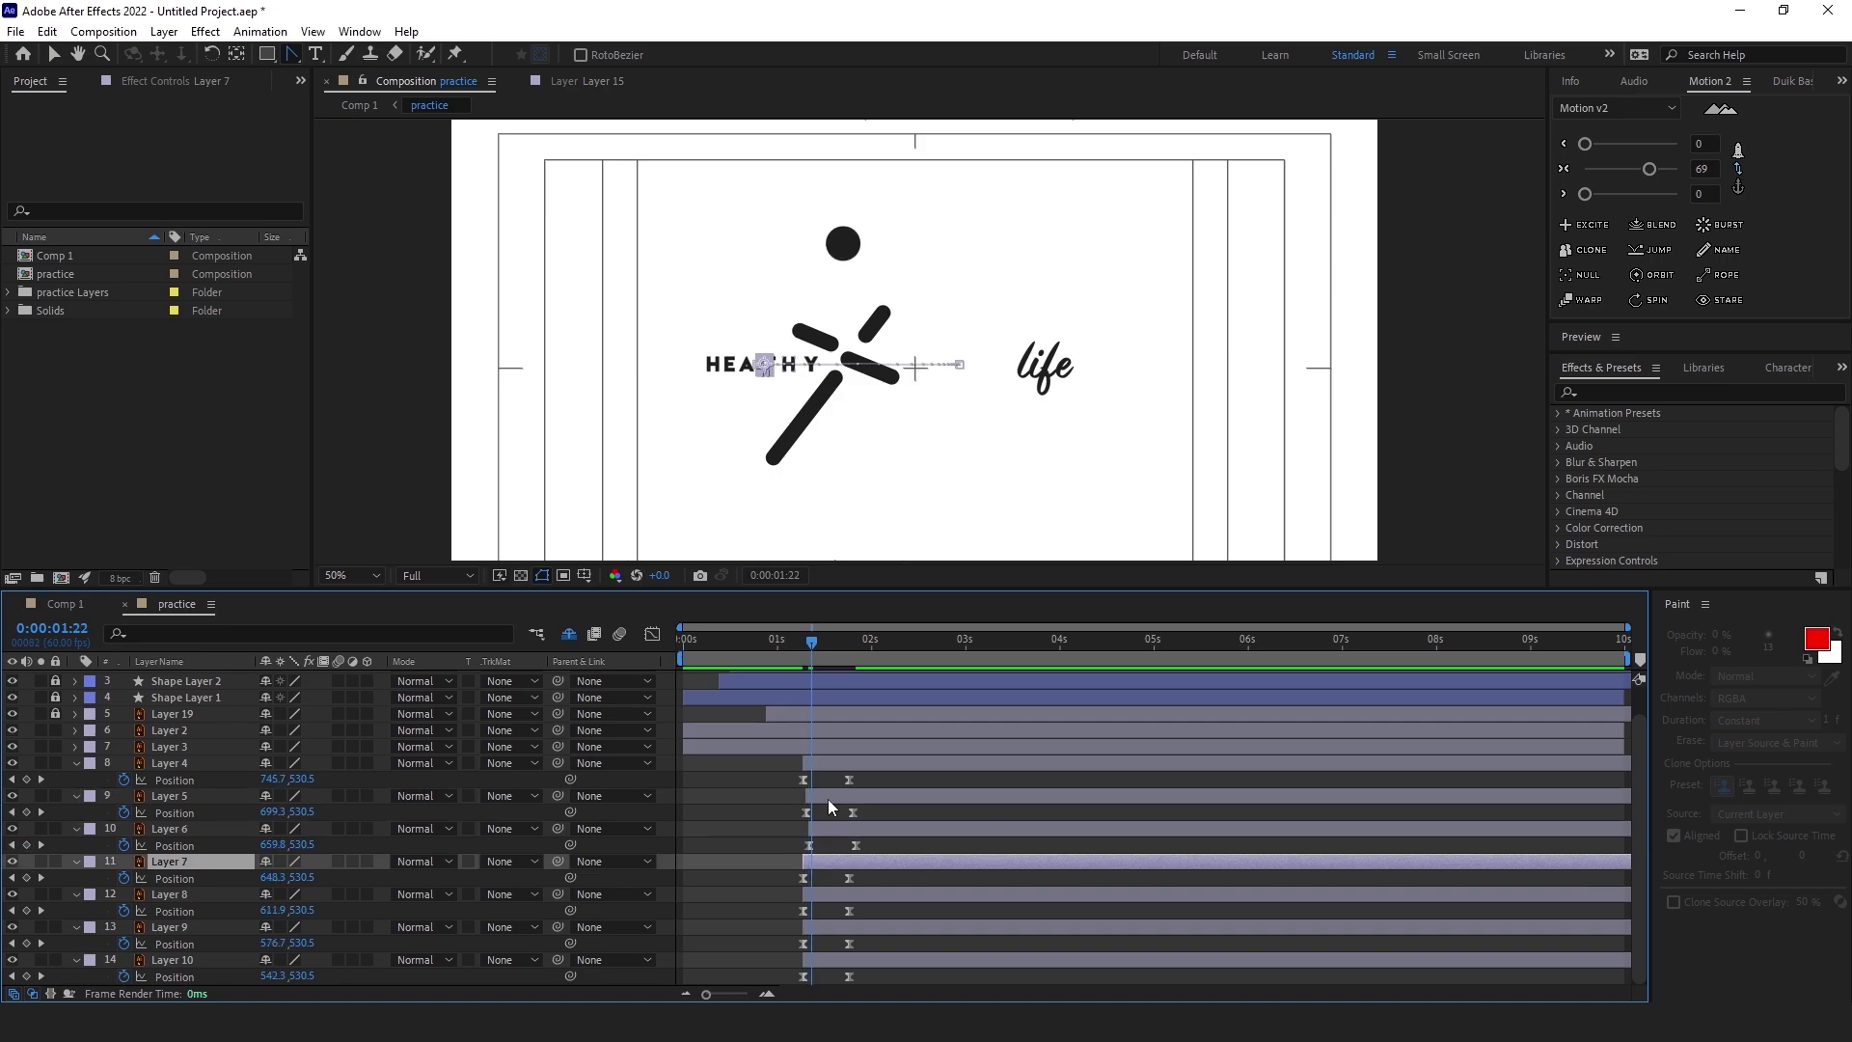
pyautogui.hotkey('ctrl', 'Down')
pyautogui.press('pagedown')
pyautogui.press('pagedown')
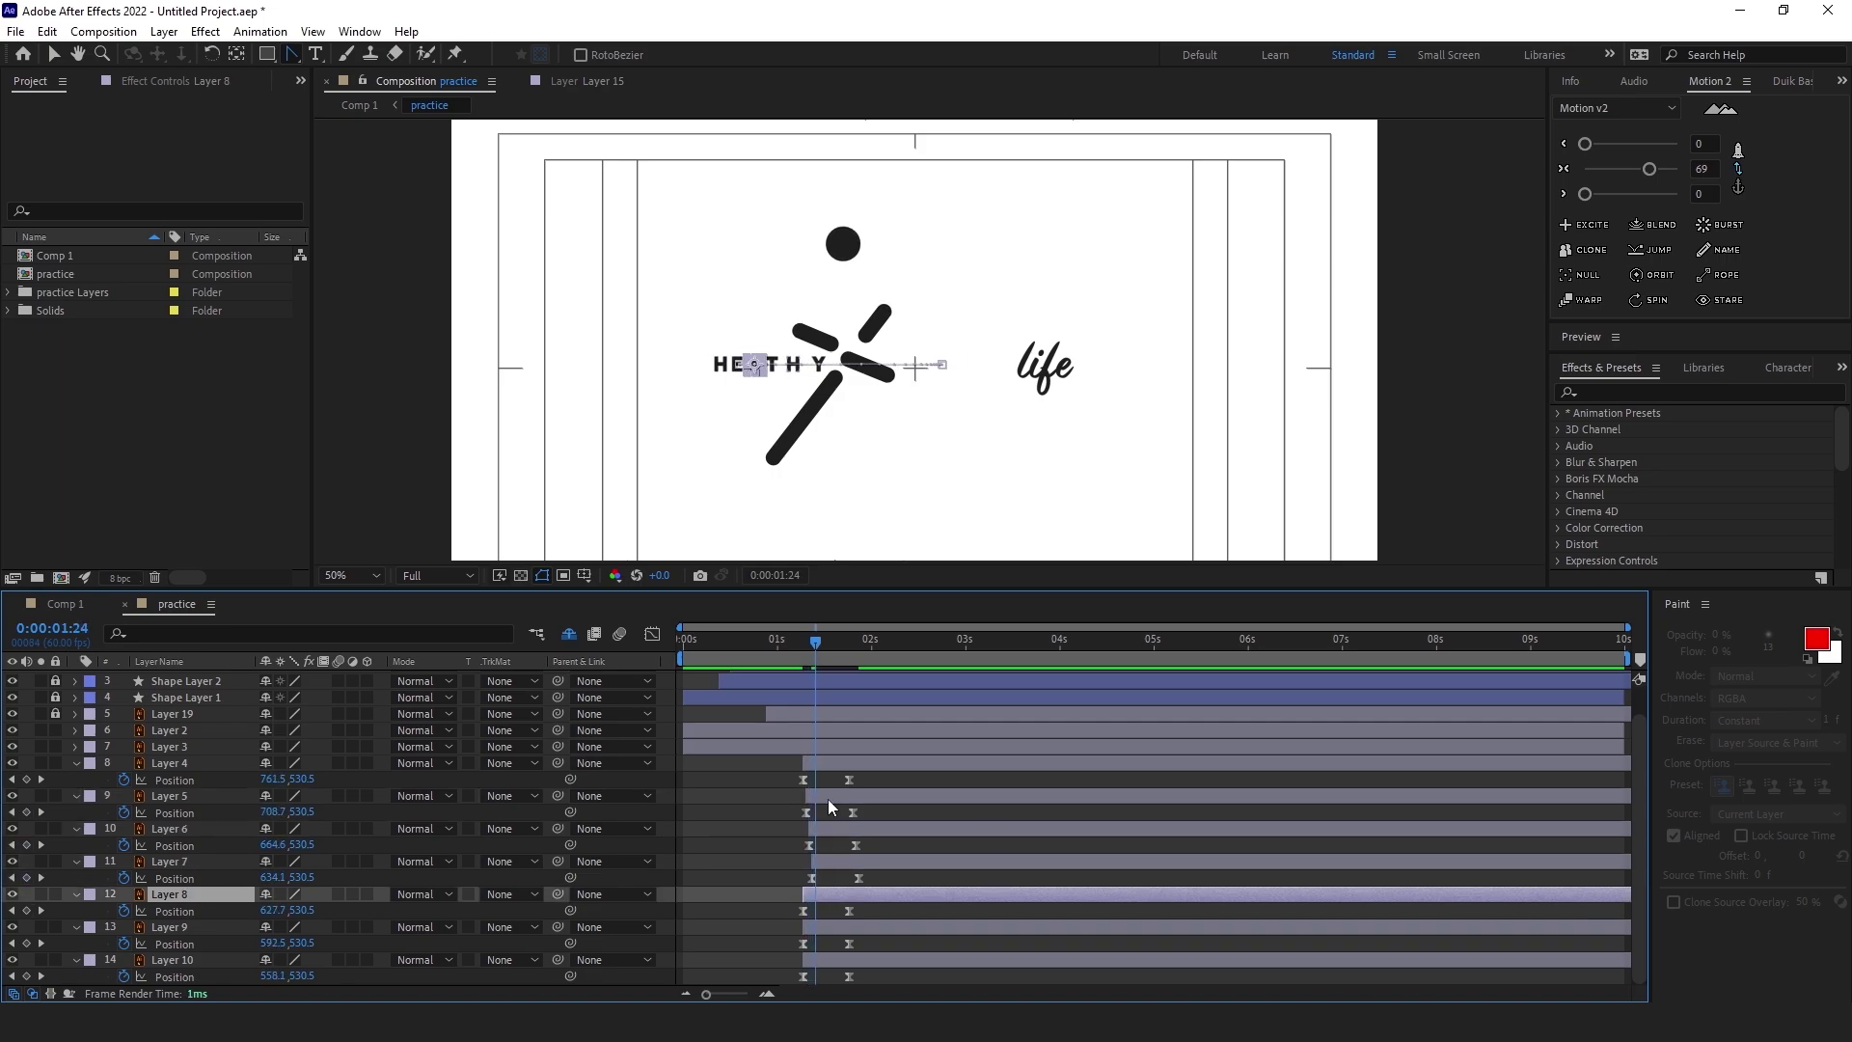
# Snap Layers 8, 9 and 10 to start two frames apart
pyautogui.moveTo(813, 897); pyautogui.dragTo(820, 896)
pyautogui.press('=')
pyautogui.press('=')
pyautogui.press('=')
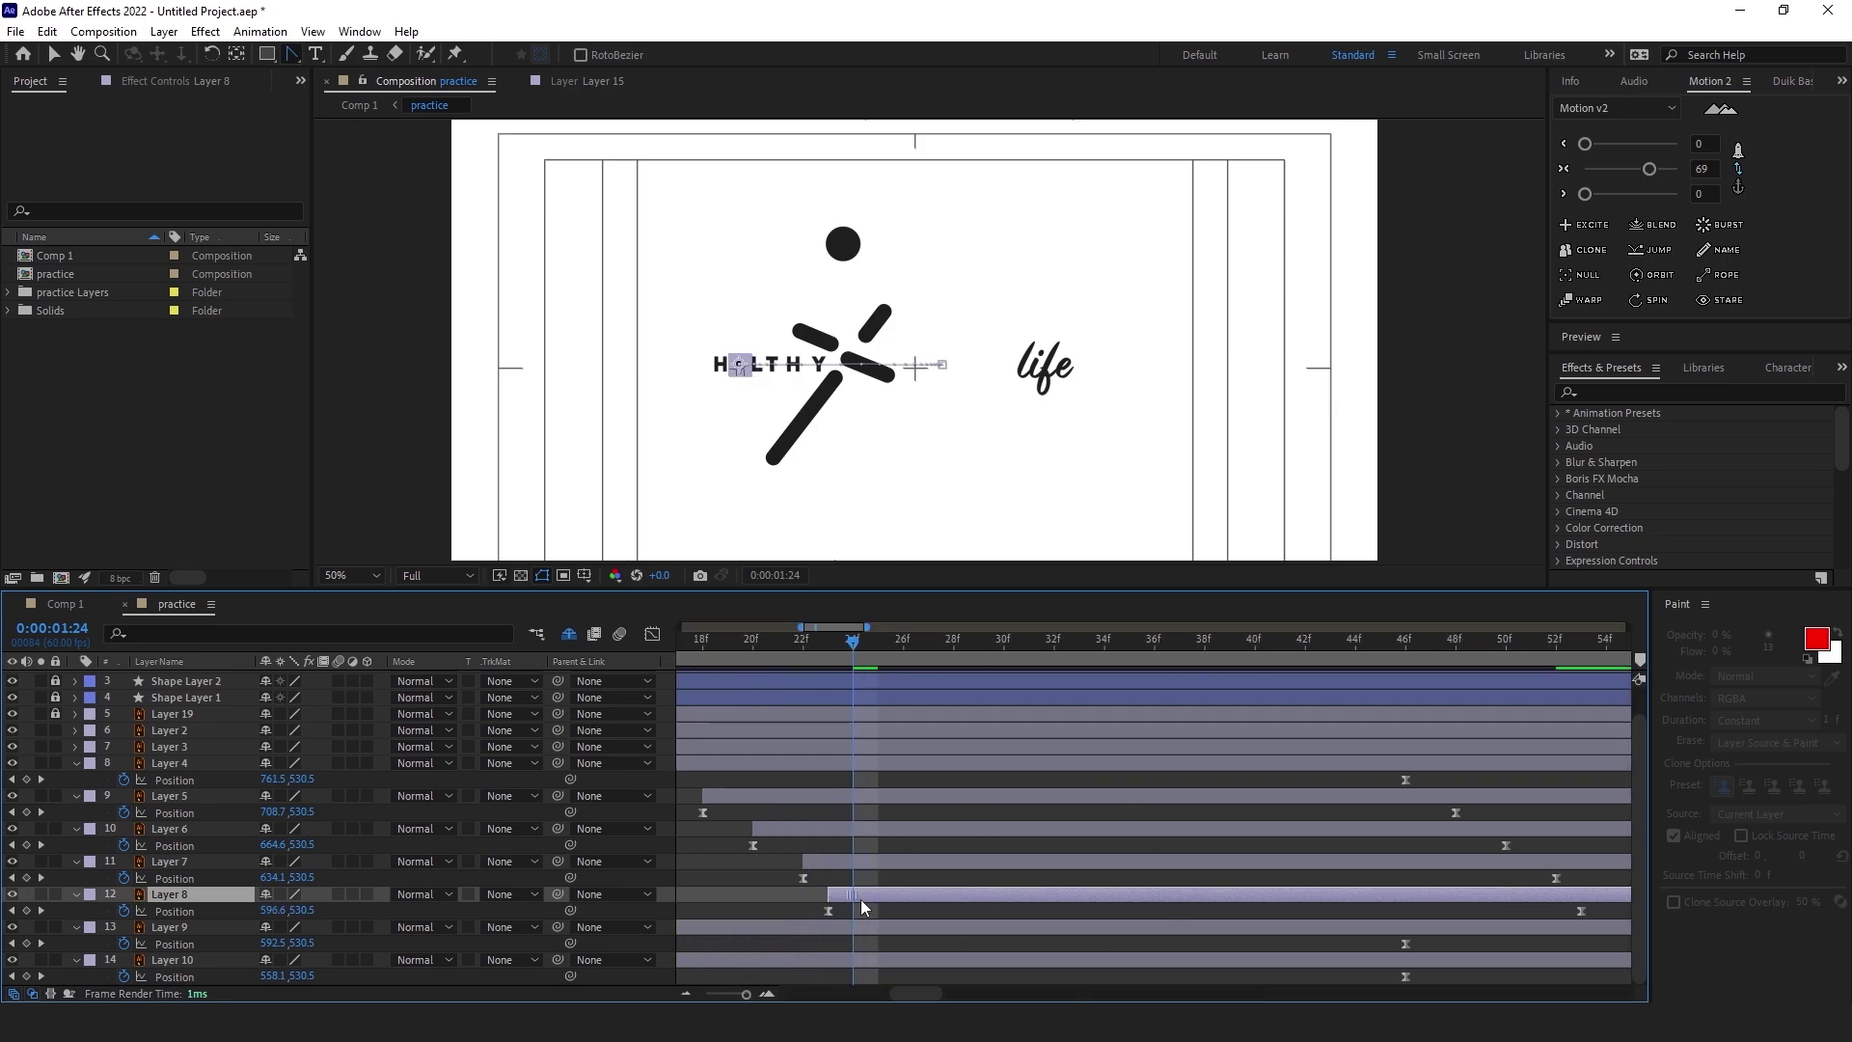
pyautogui.moveTo(861, 899); pyautogui.dragTo(936, 925)
pyautogui.press('-')
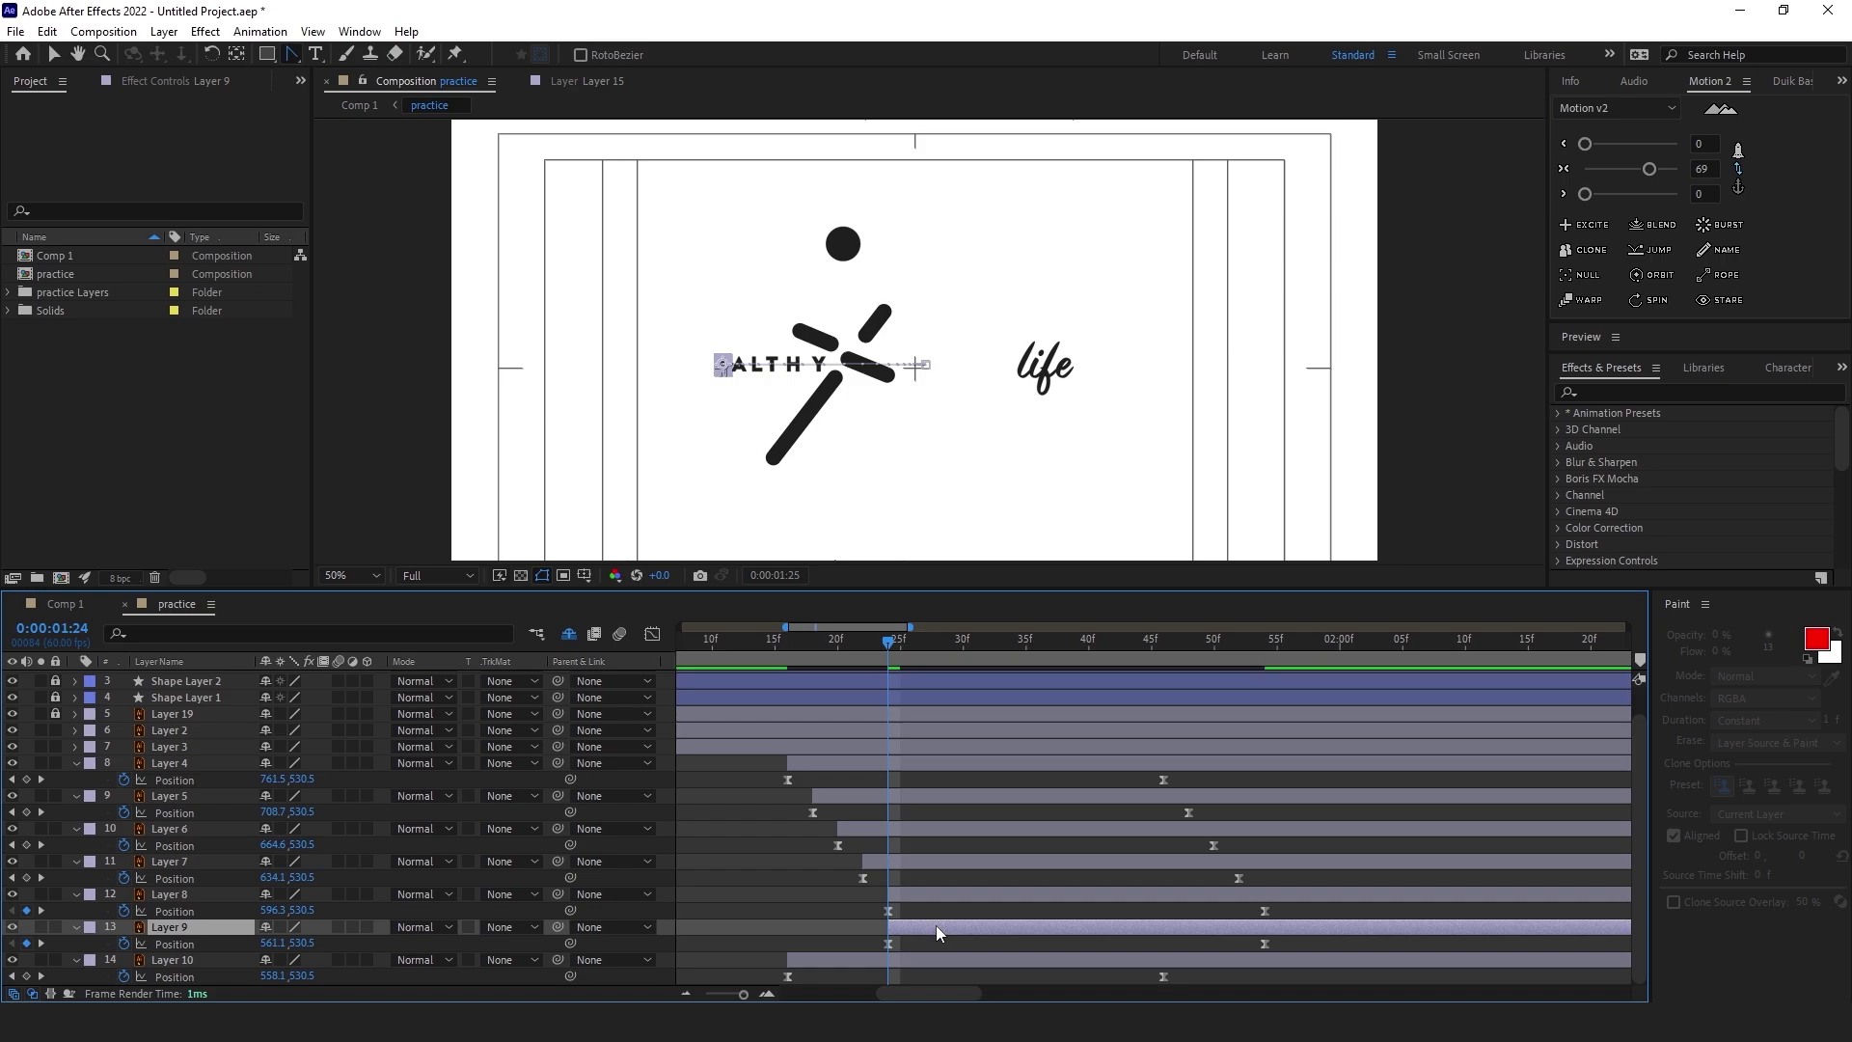
pyautogui.press('pagedown')
pyautogui.press('pagedown')
pyautogui.moveTo(936, 924); pyautogui.dragTo(957, 928)
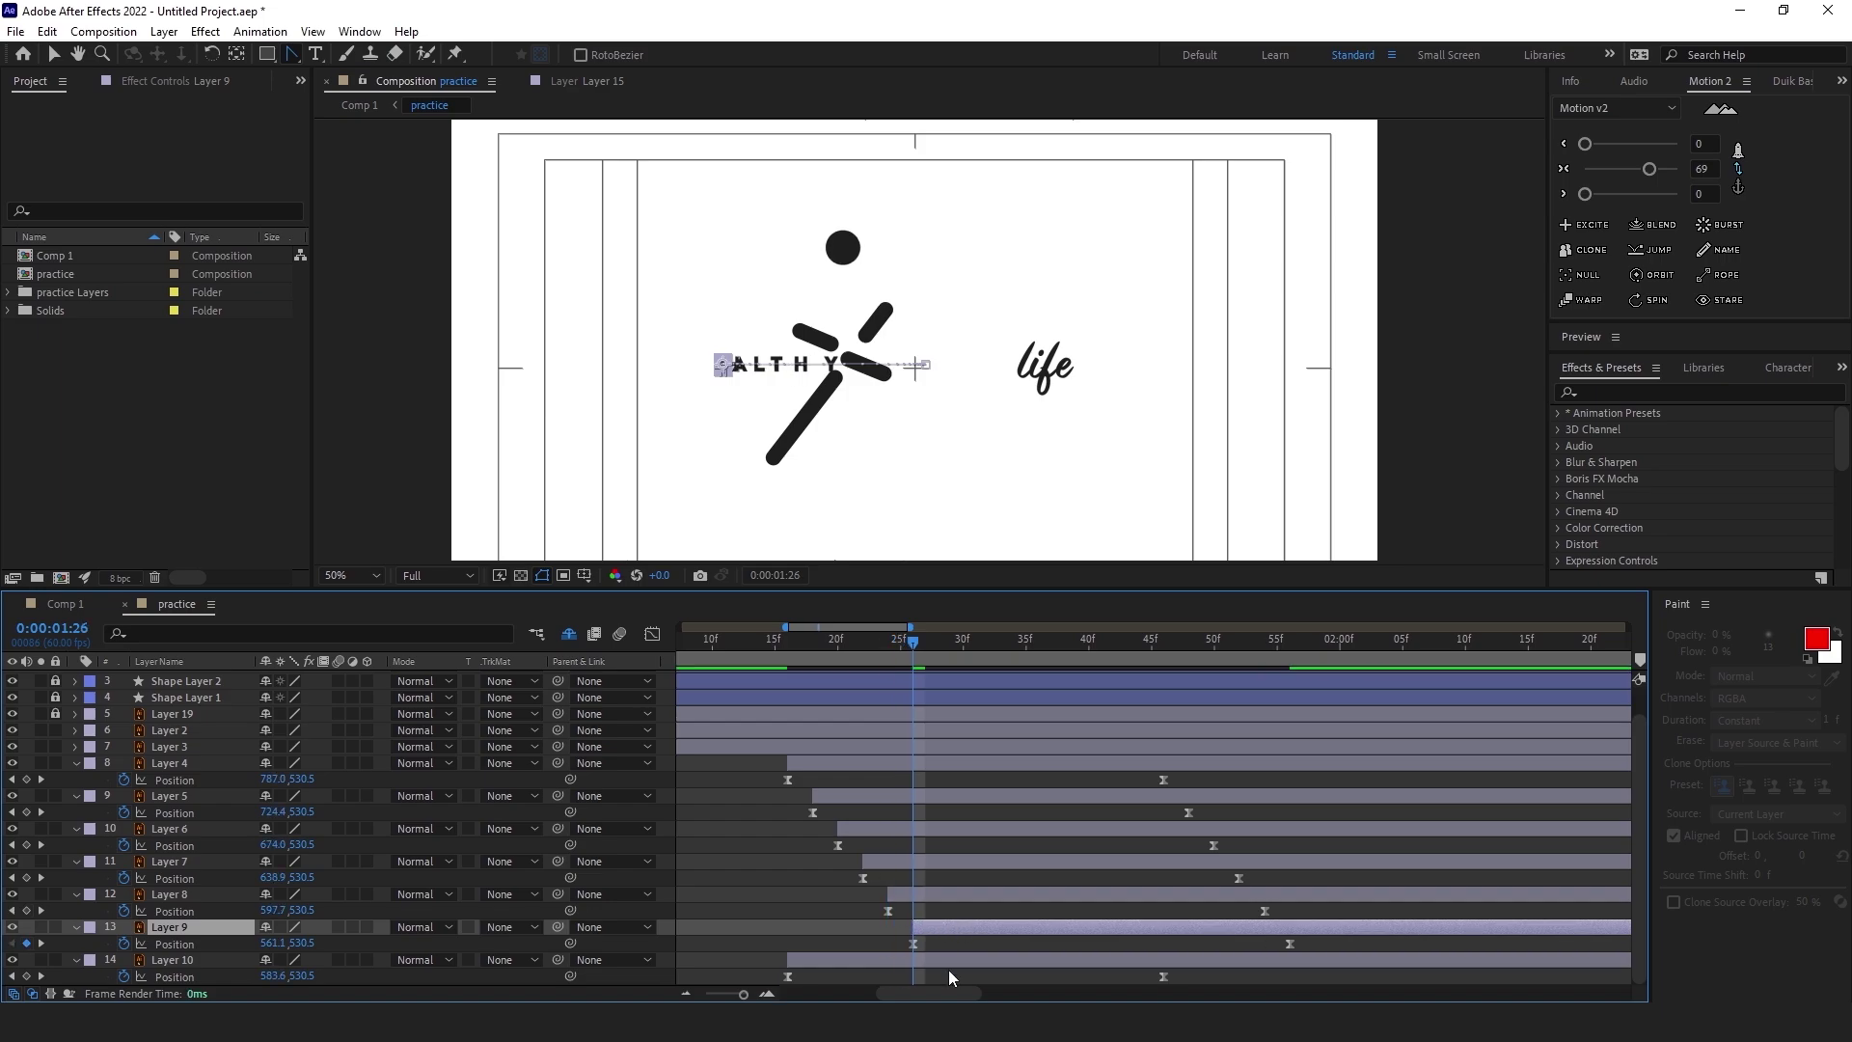
pyautogui.click(946, 959)
pyautogui.press('pagedown')
pyautogui.press('pagedown')
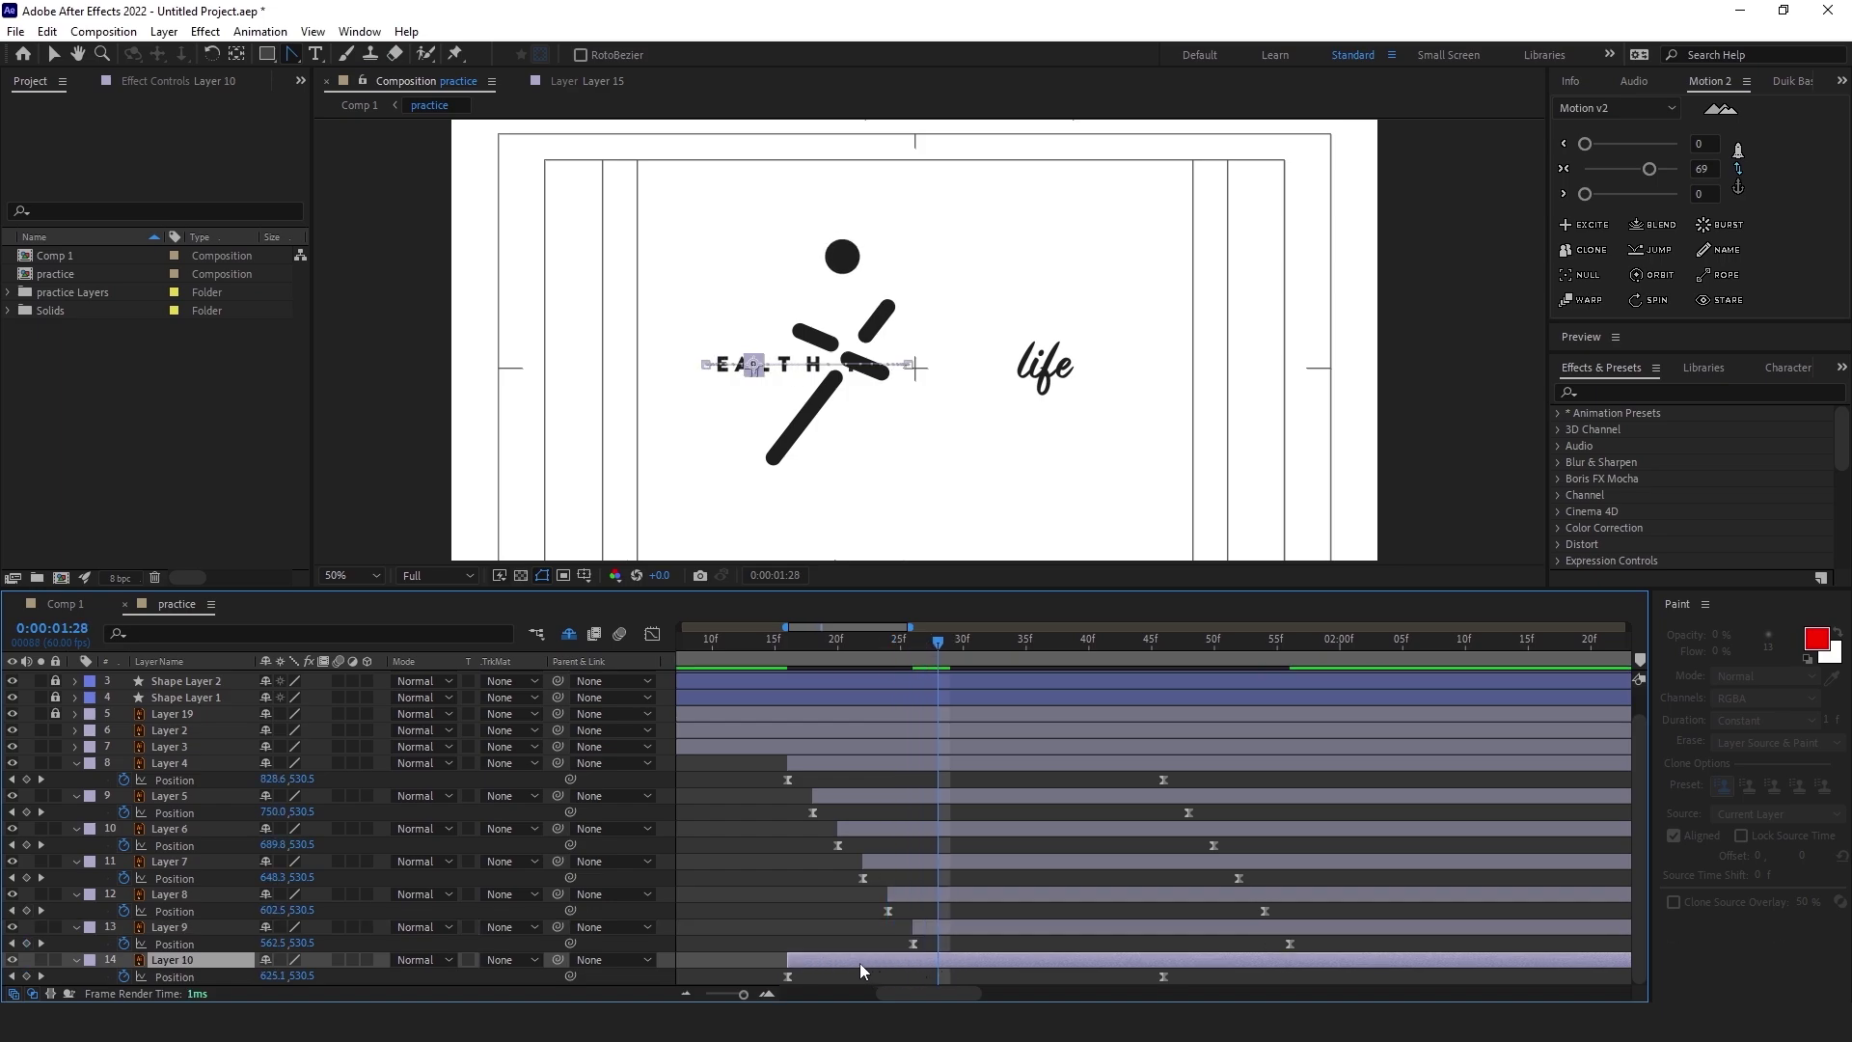
pyautogui.moveTo(859, 963); pyautogui.dragTo(1010, 963)
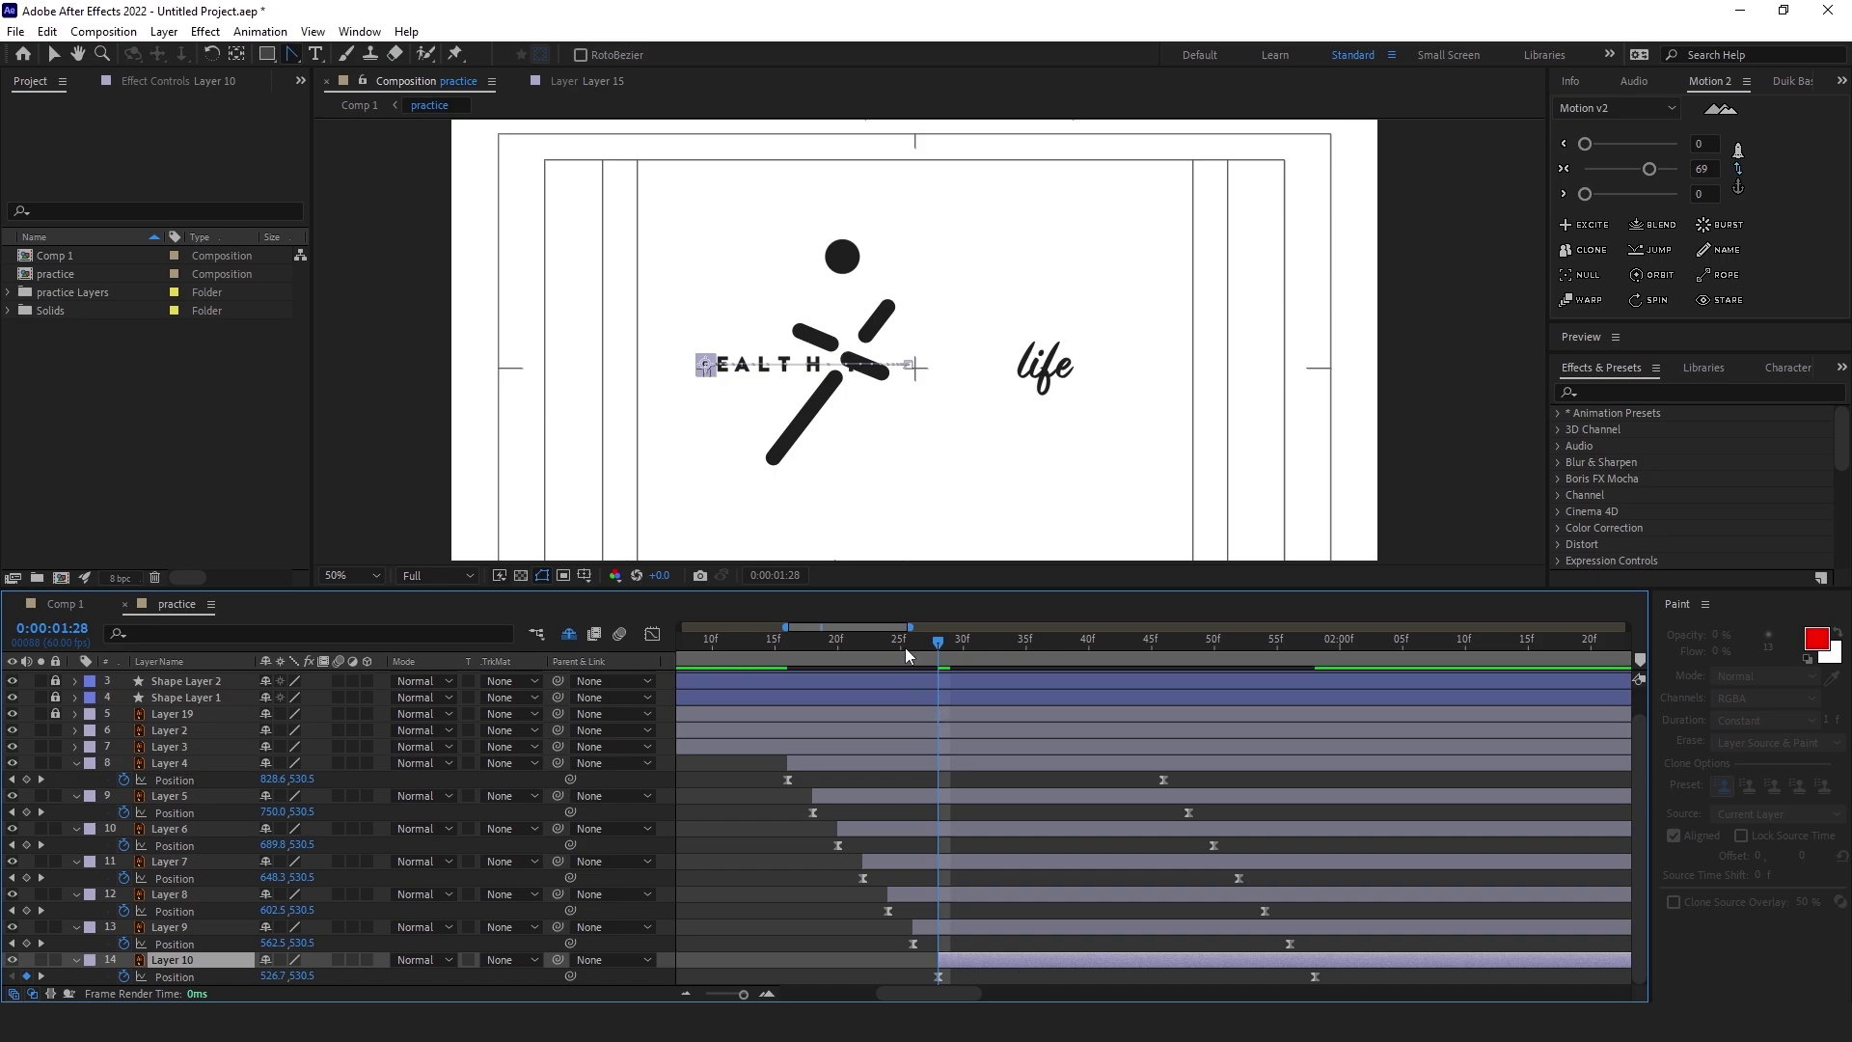
# Preview the staggered slide-in from 1:16, then precompose the letter layers into Pre-comp 1
pyautogui.moveTo(907, 654); pyautogui.dragTo(789, 658)
pyautogui.press('space')
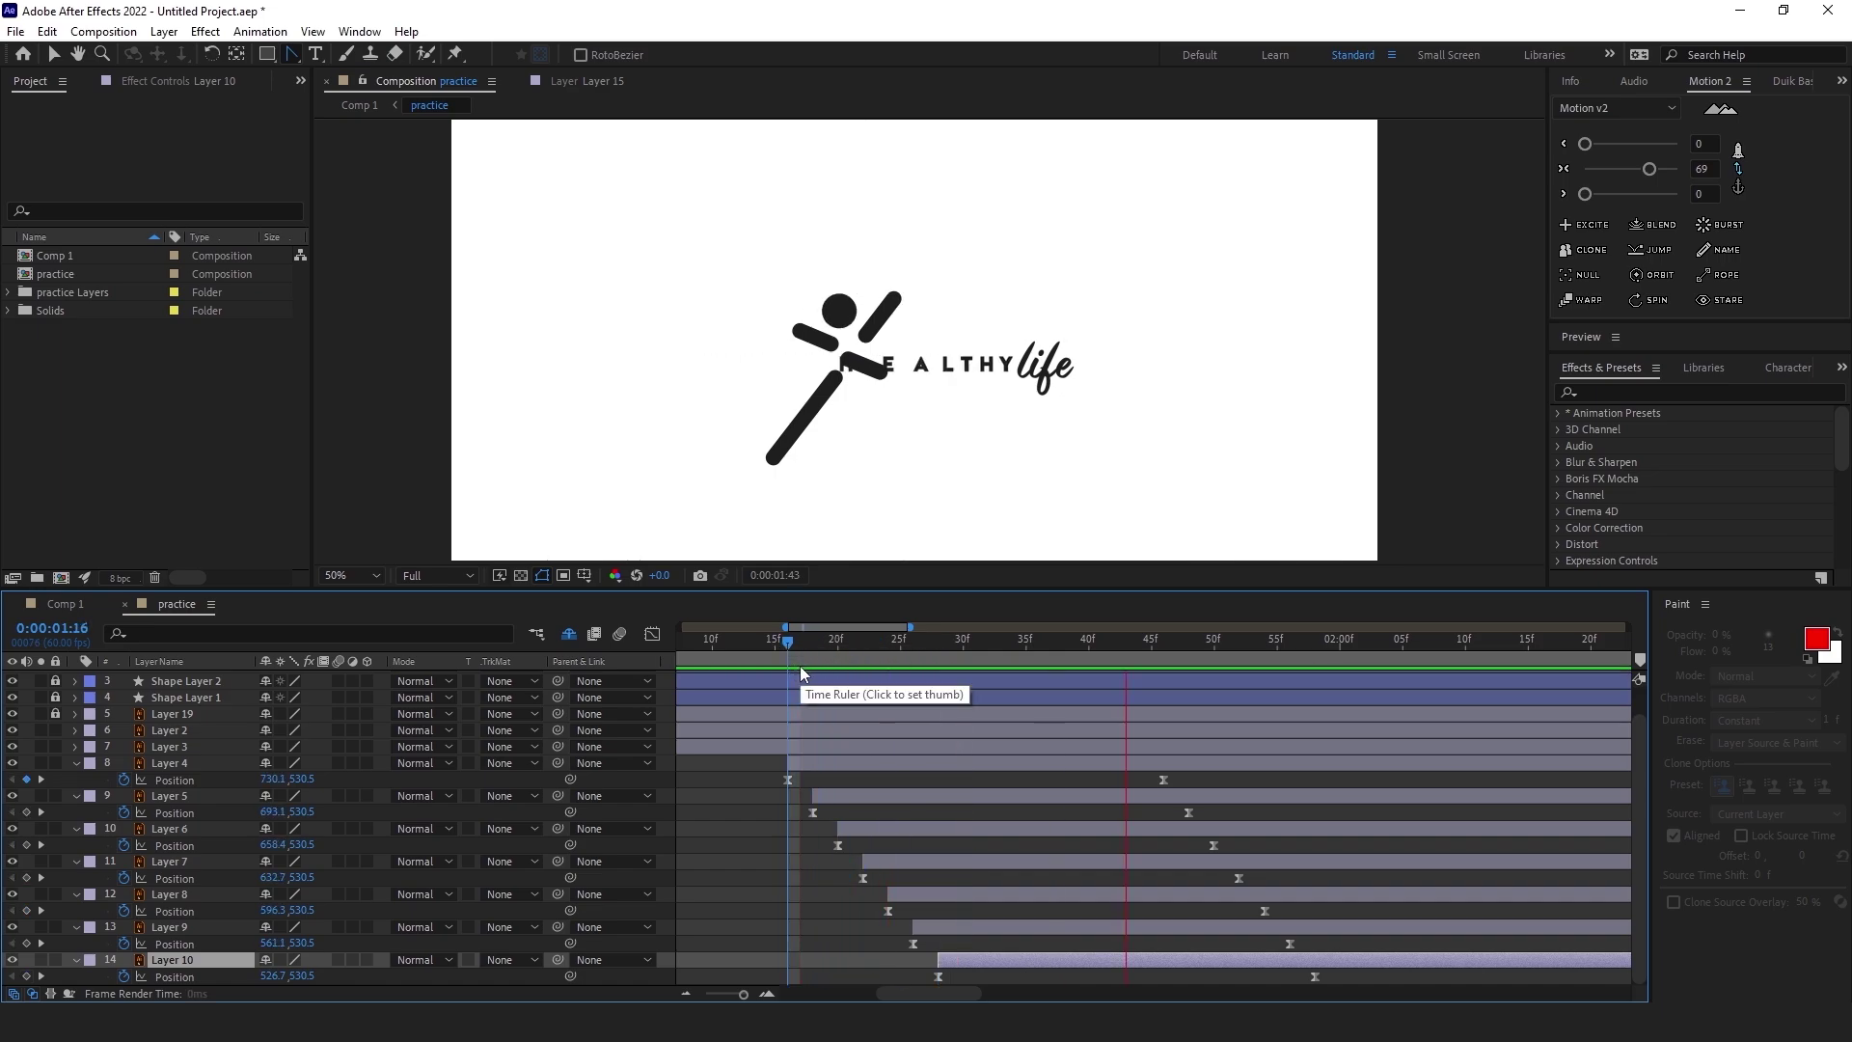
pyautogui.press('space')
pyautogui.press('-')
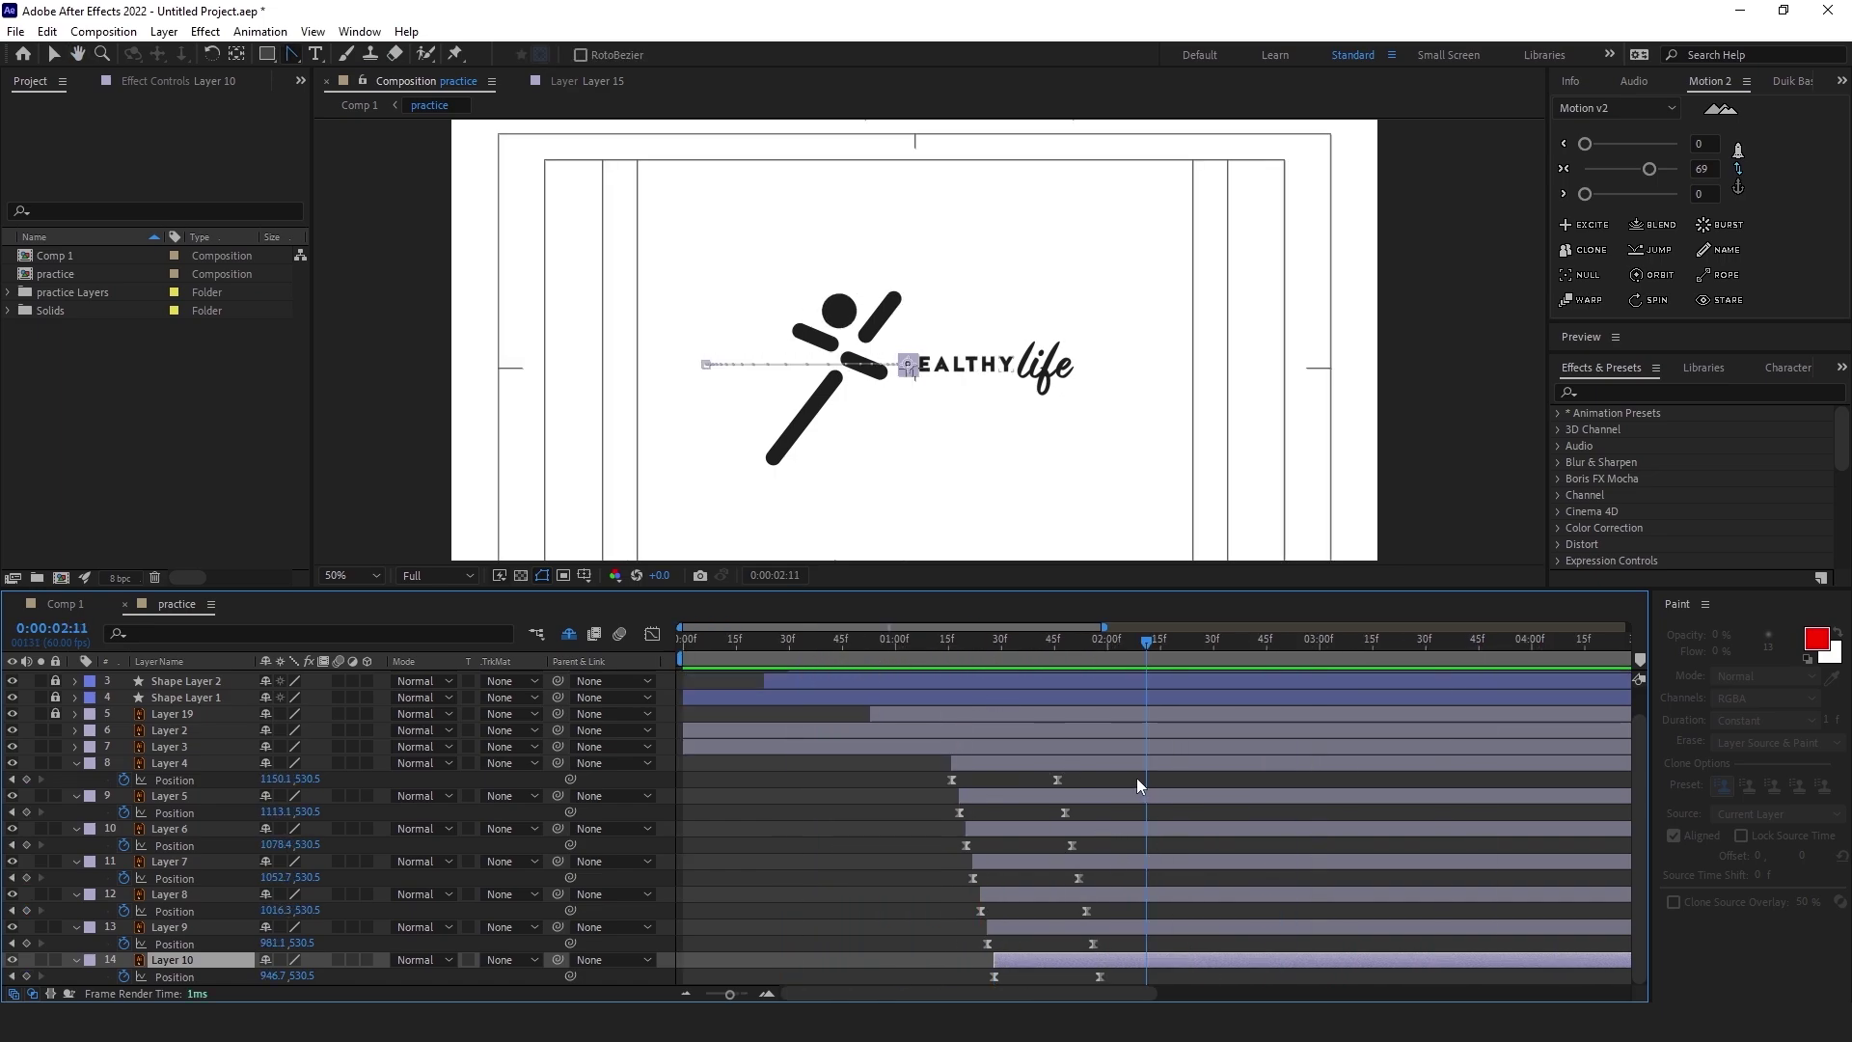
pyautogui.moveTo(1137, 777); pyautogui.dragTo(869, 984)
pyautogui.moveTo(1027, 777); pyautogui.dragTo(1227, 984)
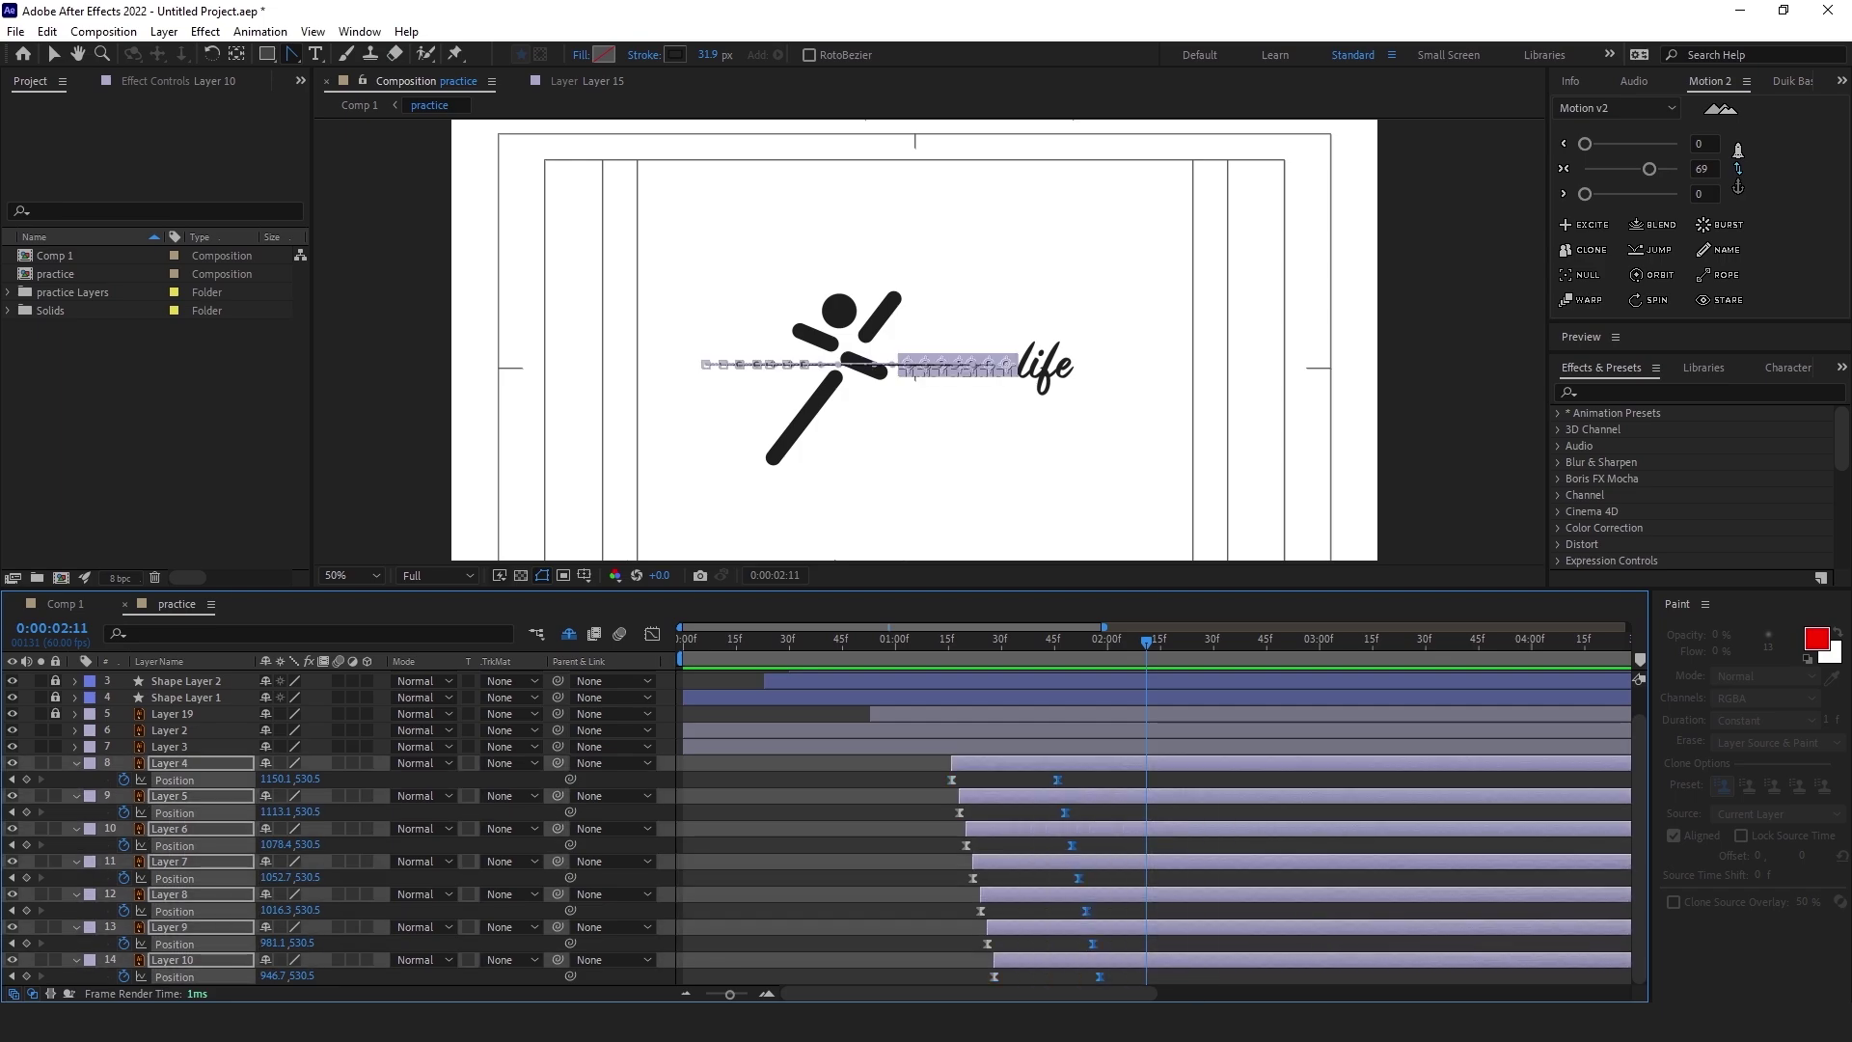
pyautogui.click(949, 644)
pyautogui.press('space')
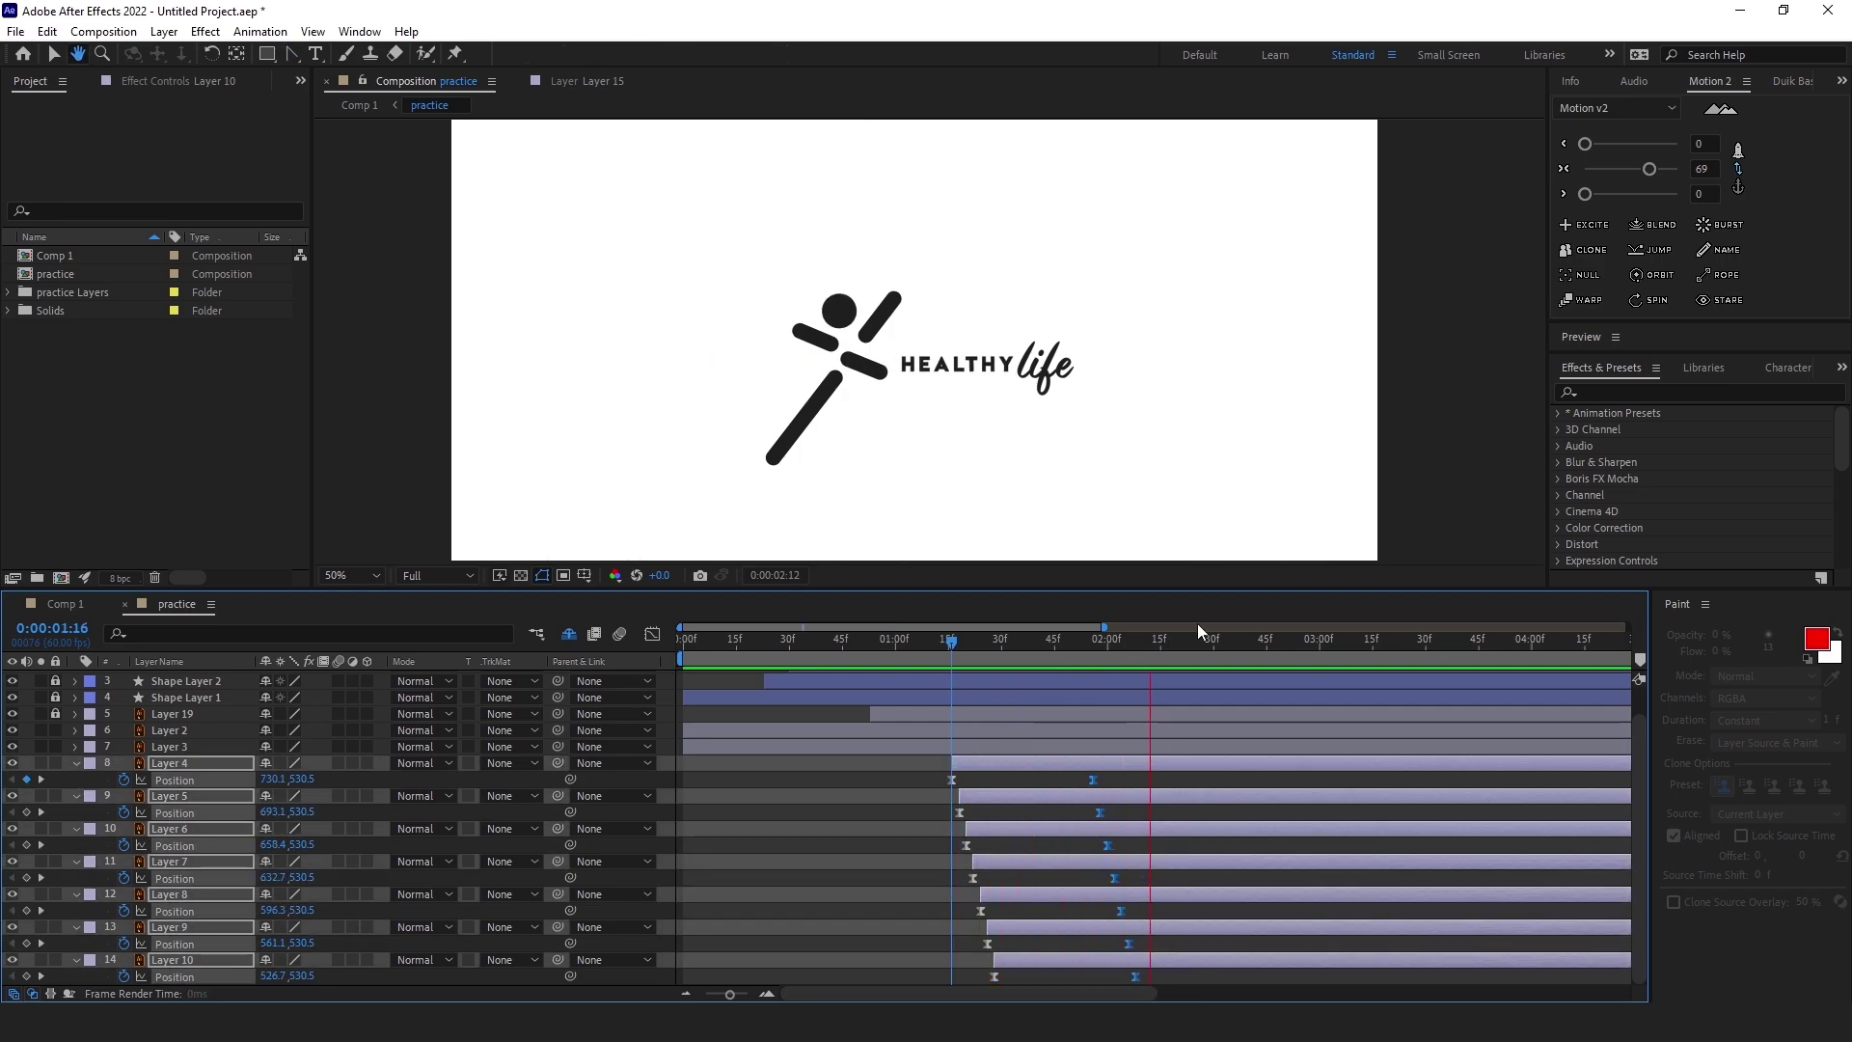
pyautogui.press('g')
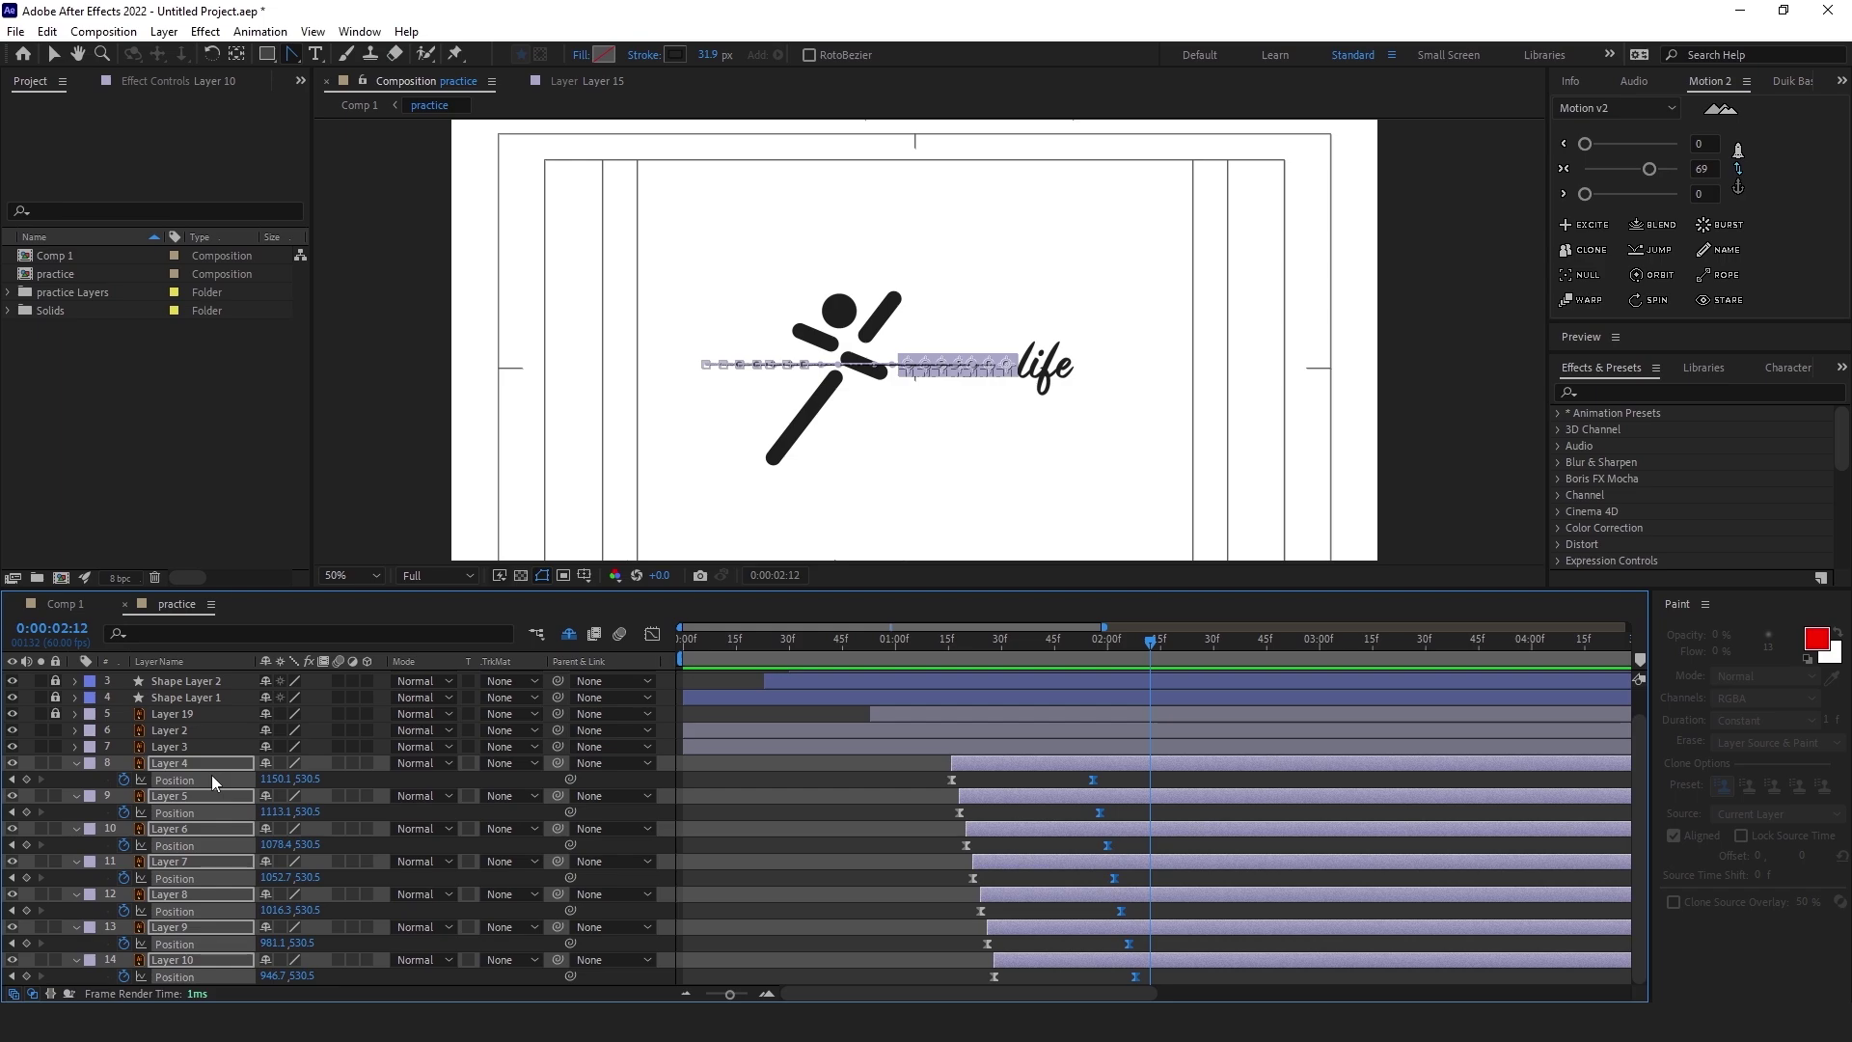
pyautogui.hotkey('ctrl', 'shift', 'c')
pyautogui.press('Return')
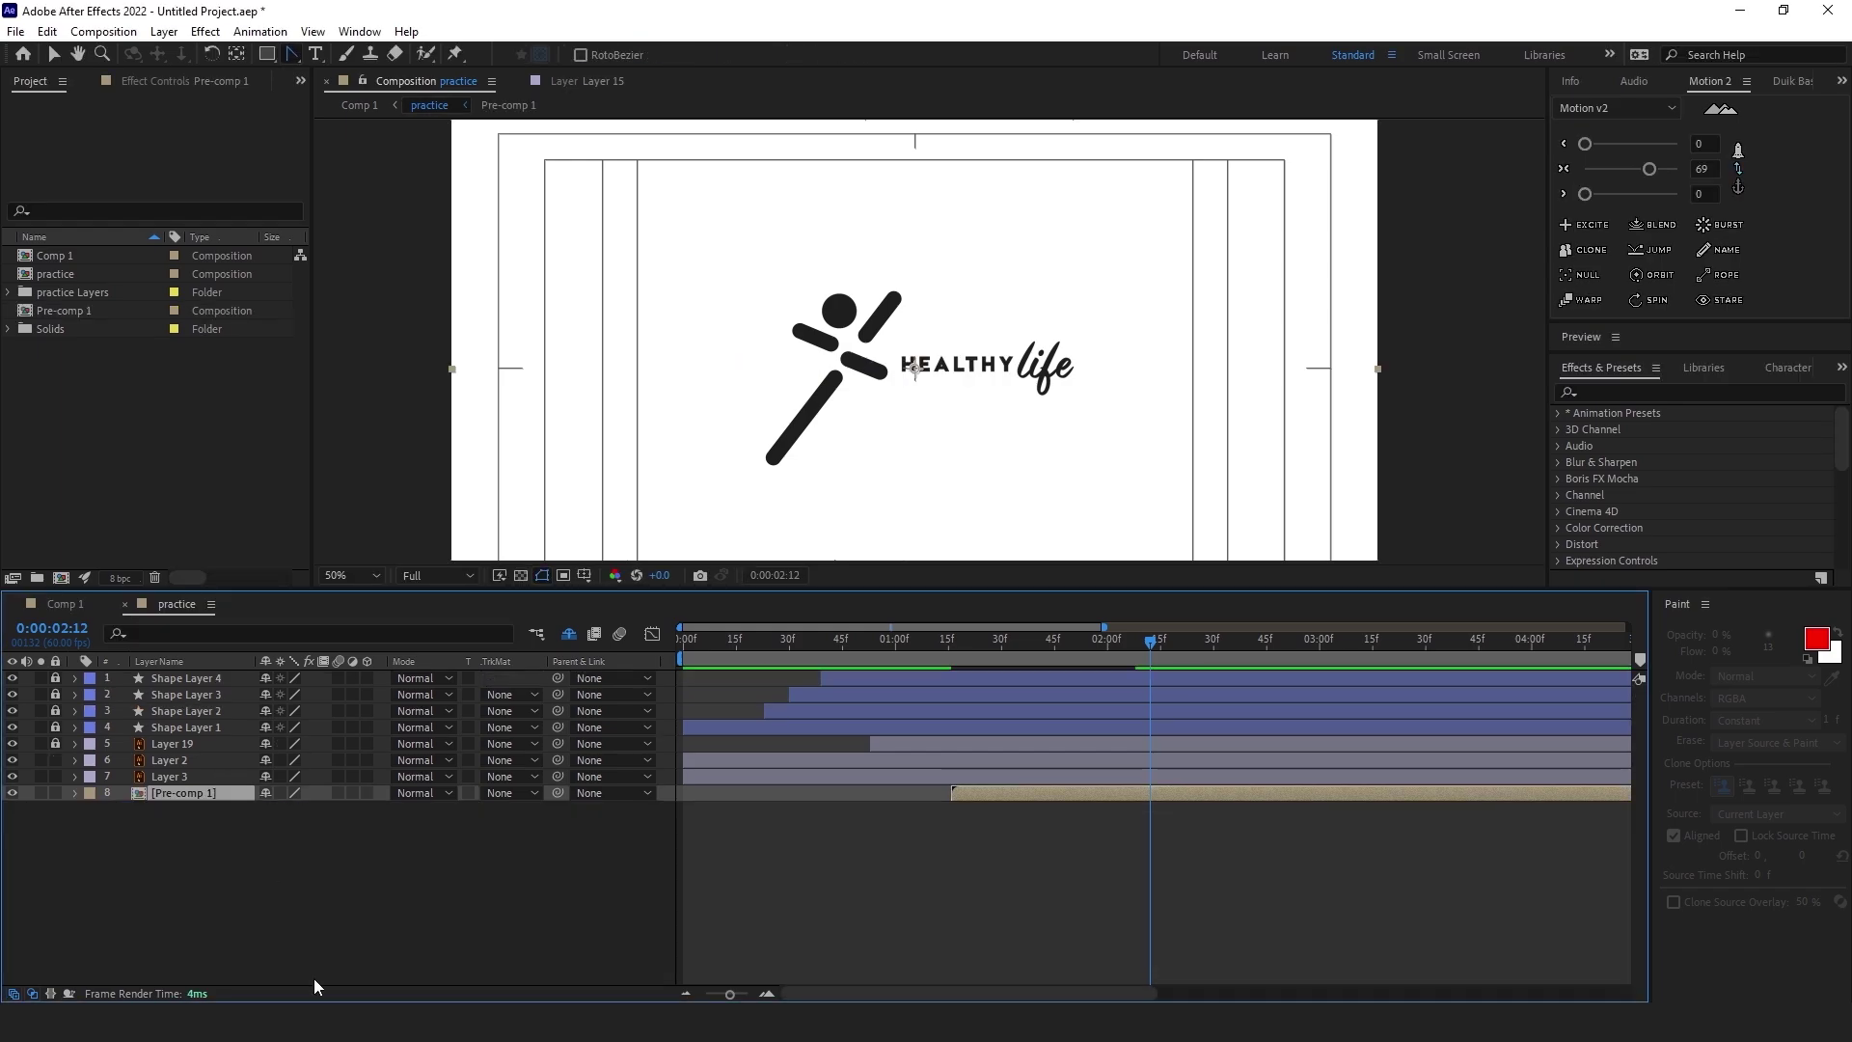
# Draw a test rectangle over the HEALTHY text, then delete it
pyautogui.click(279, 836)
pyautogui.scroll(2, 955, 378)
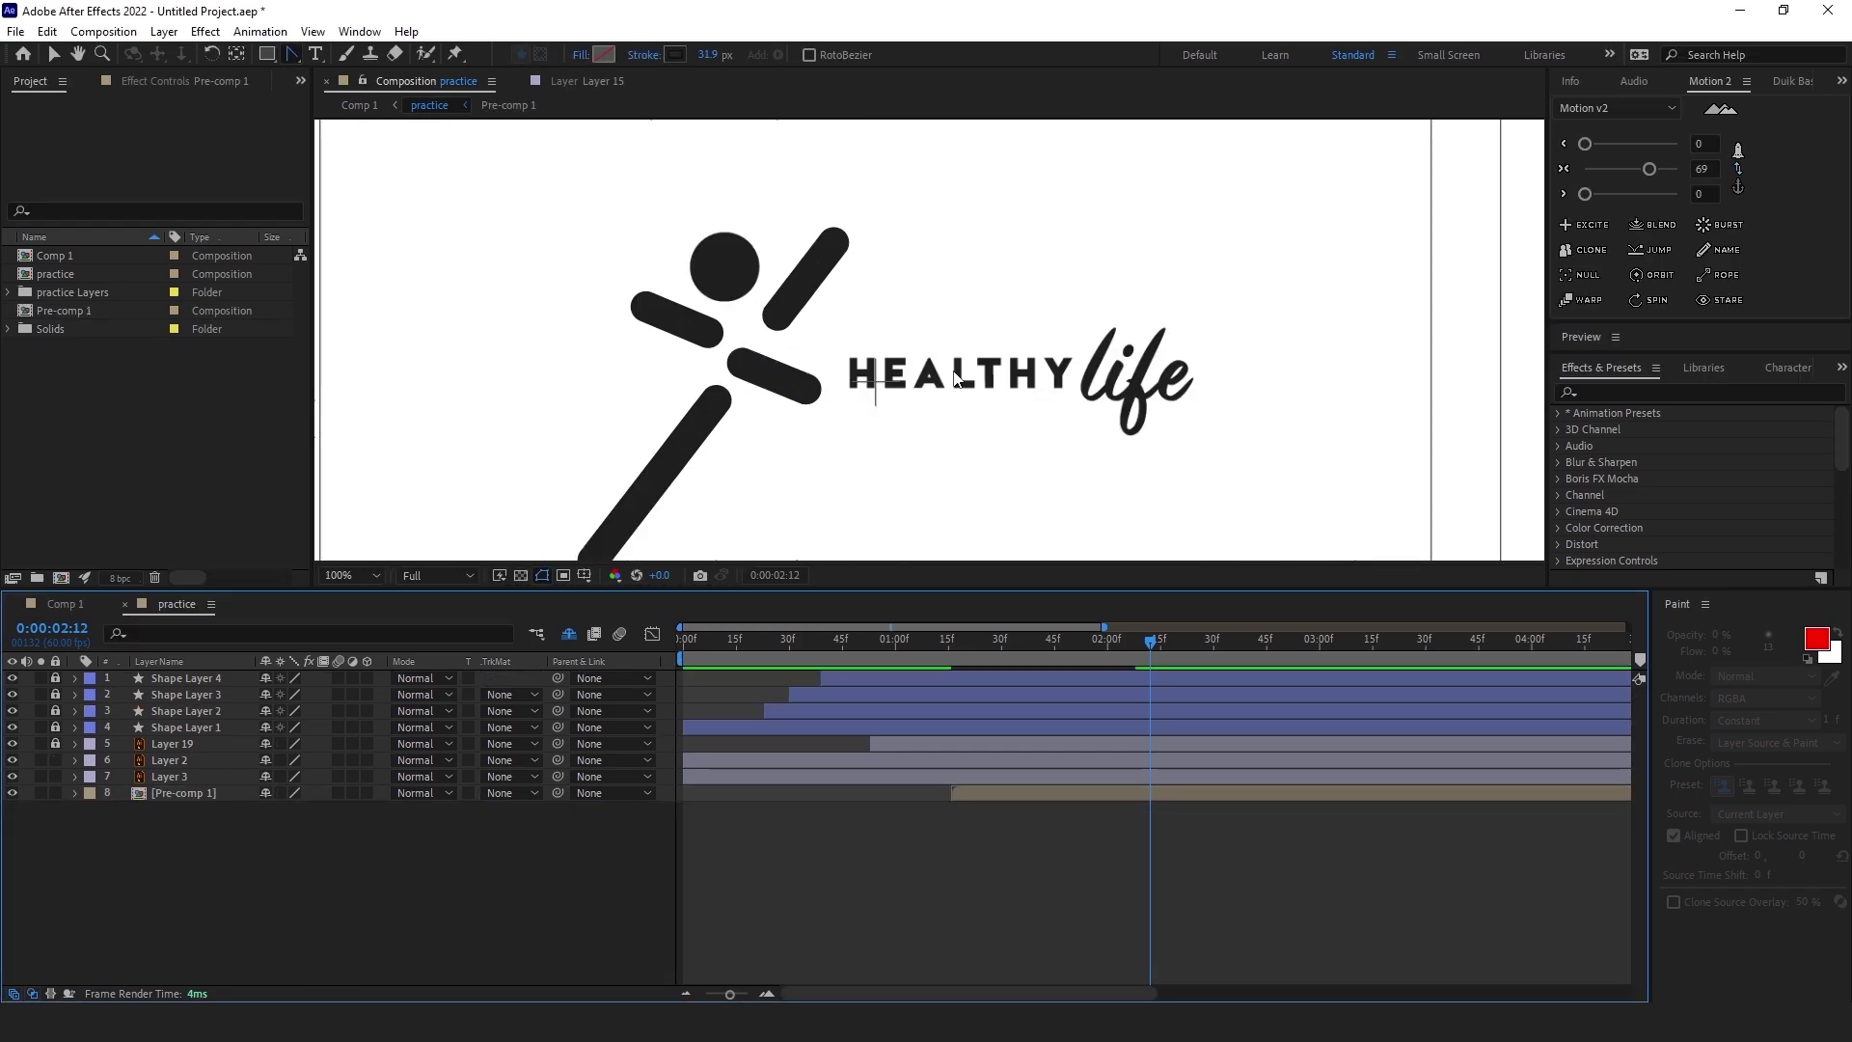
pyautogui.moveTo(985, 387); pyautogui.dragTo(947, 366)
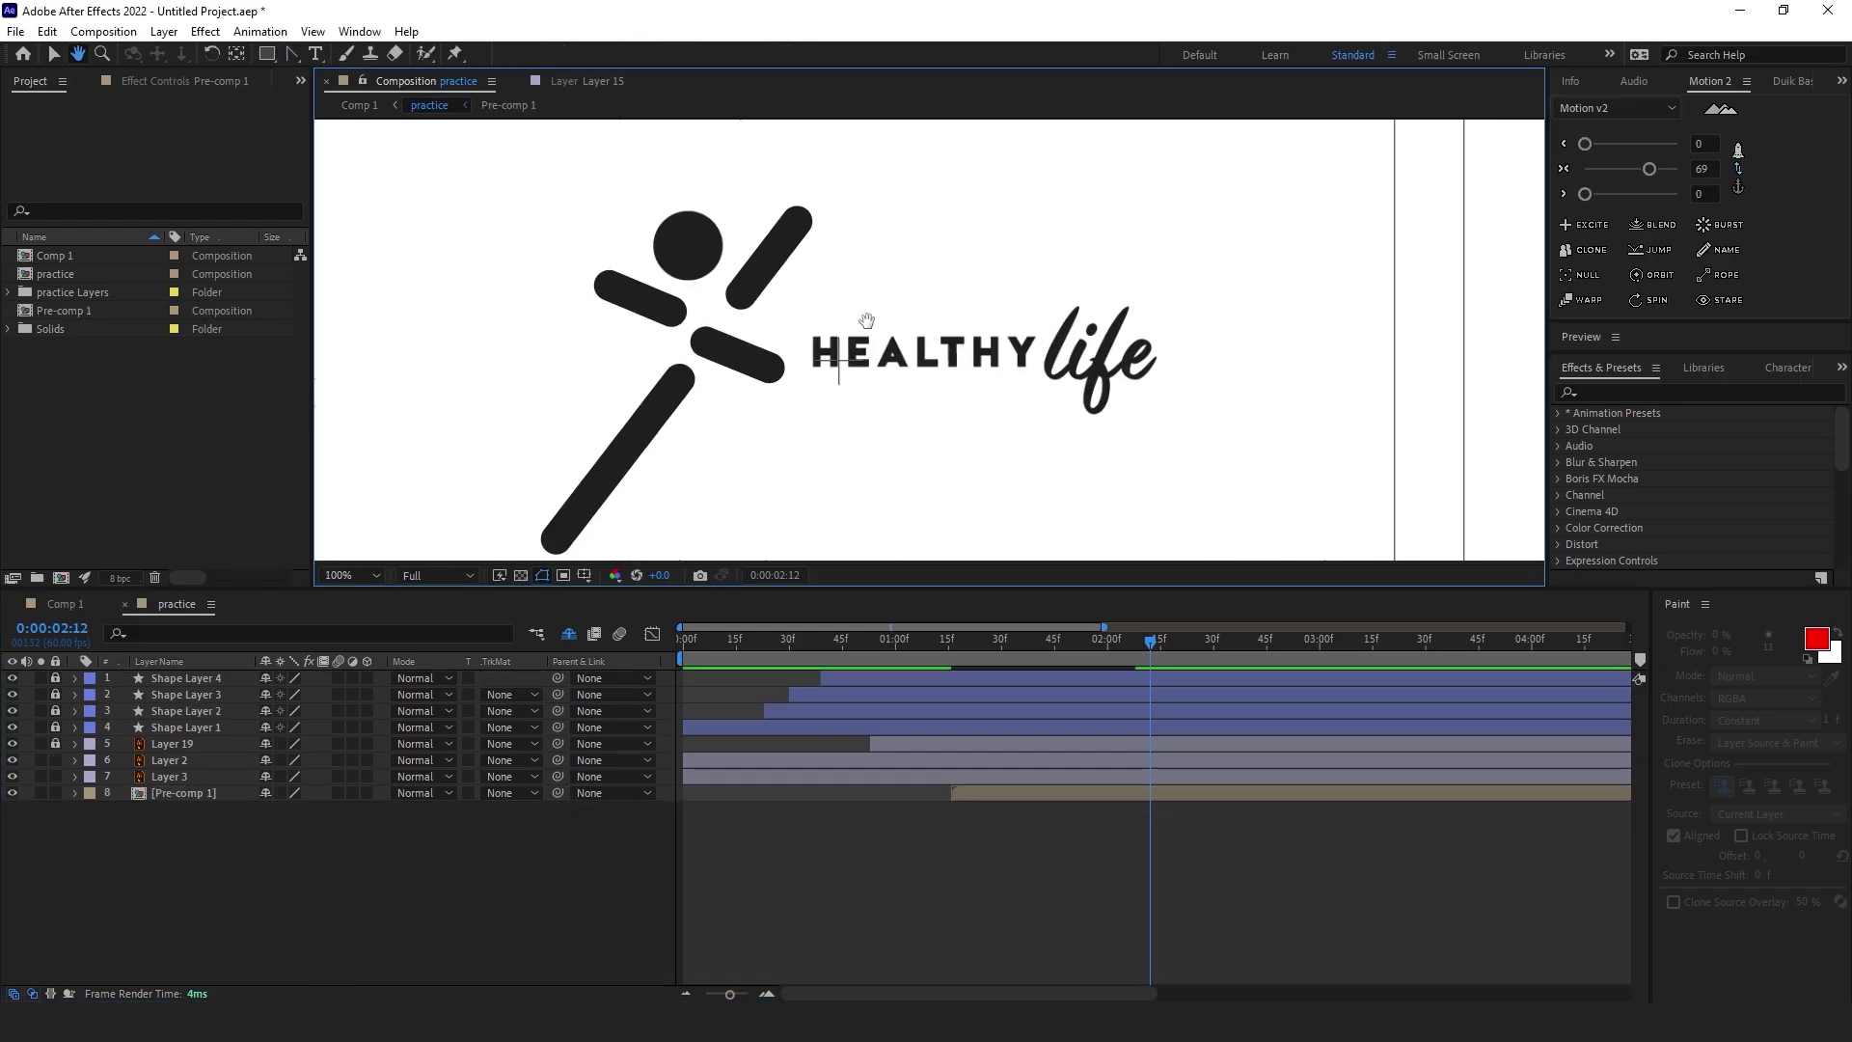
pyautogui.click(279, 55)
pyautogui.moveTo(1115, 314); pyautogui.dragTo(797, 394)
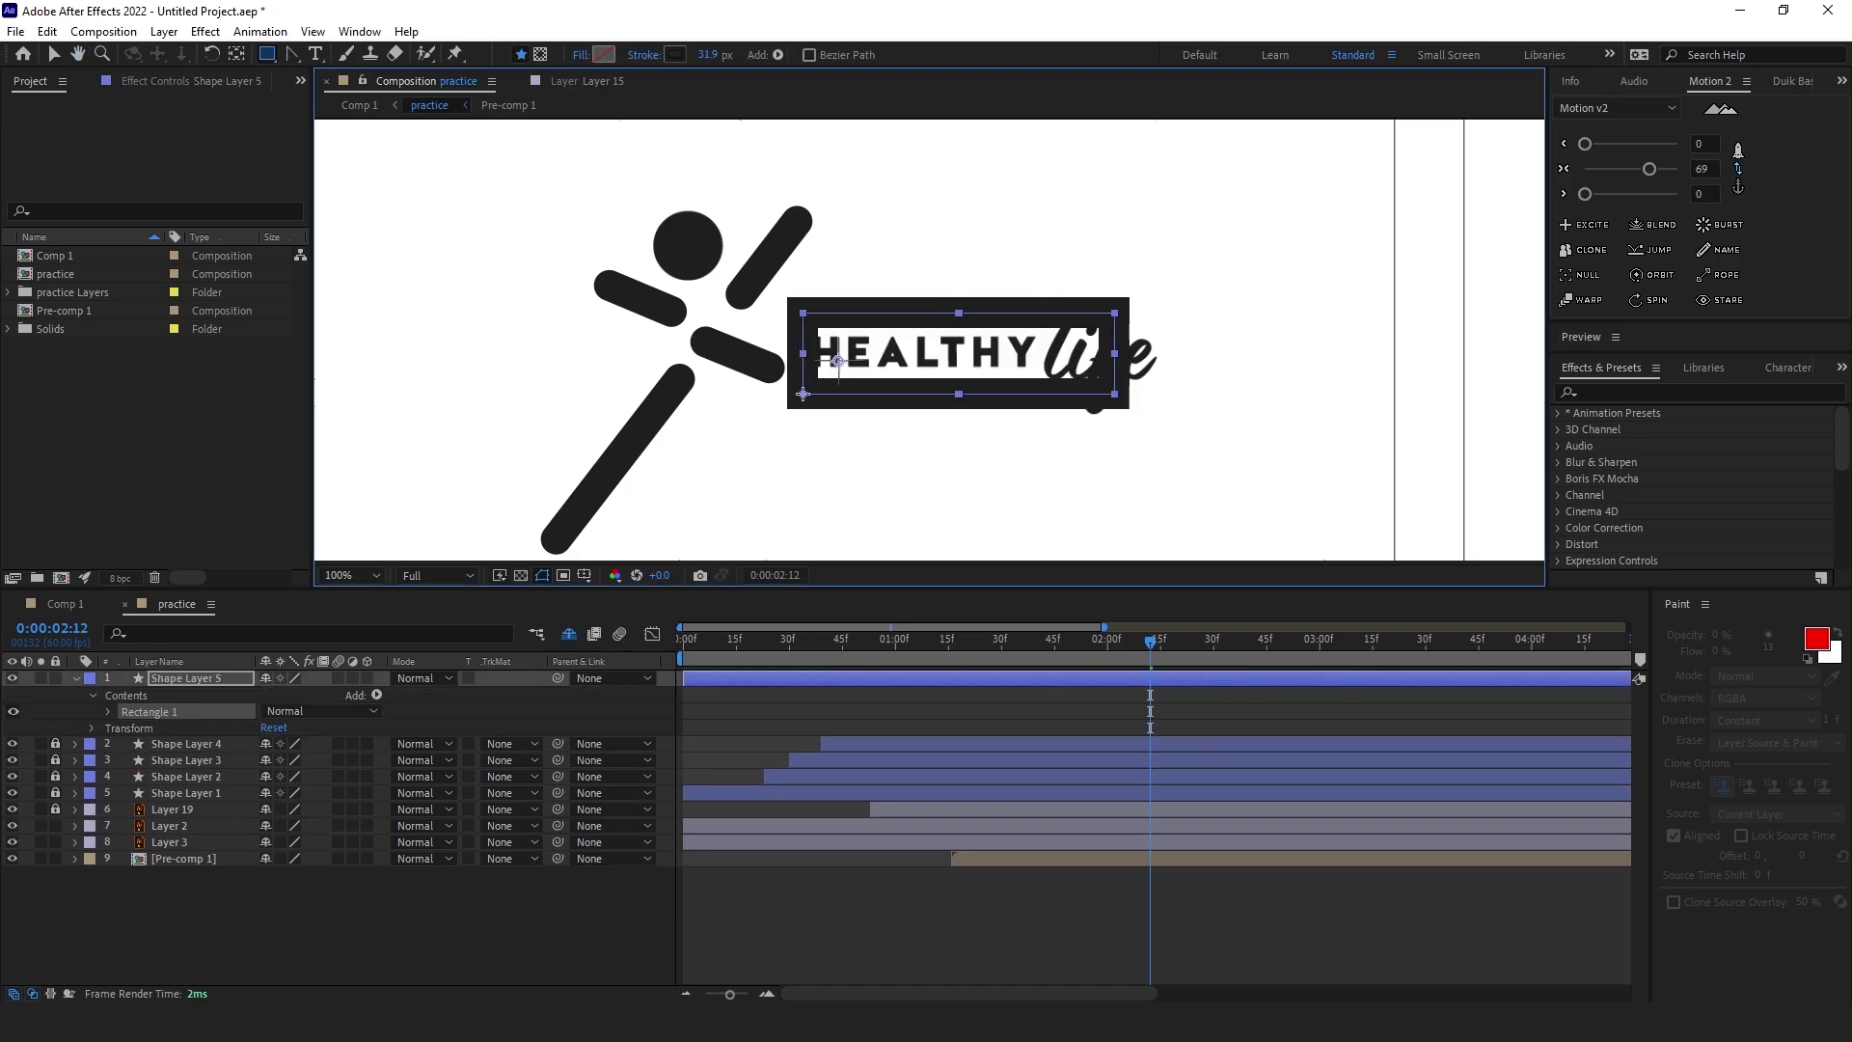
pyautogui.press('Delete')
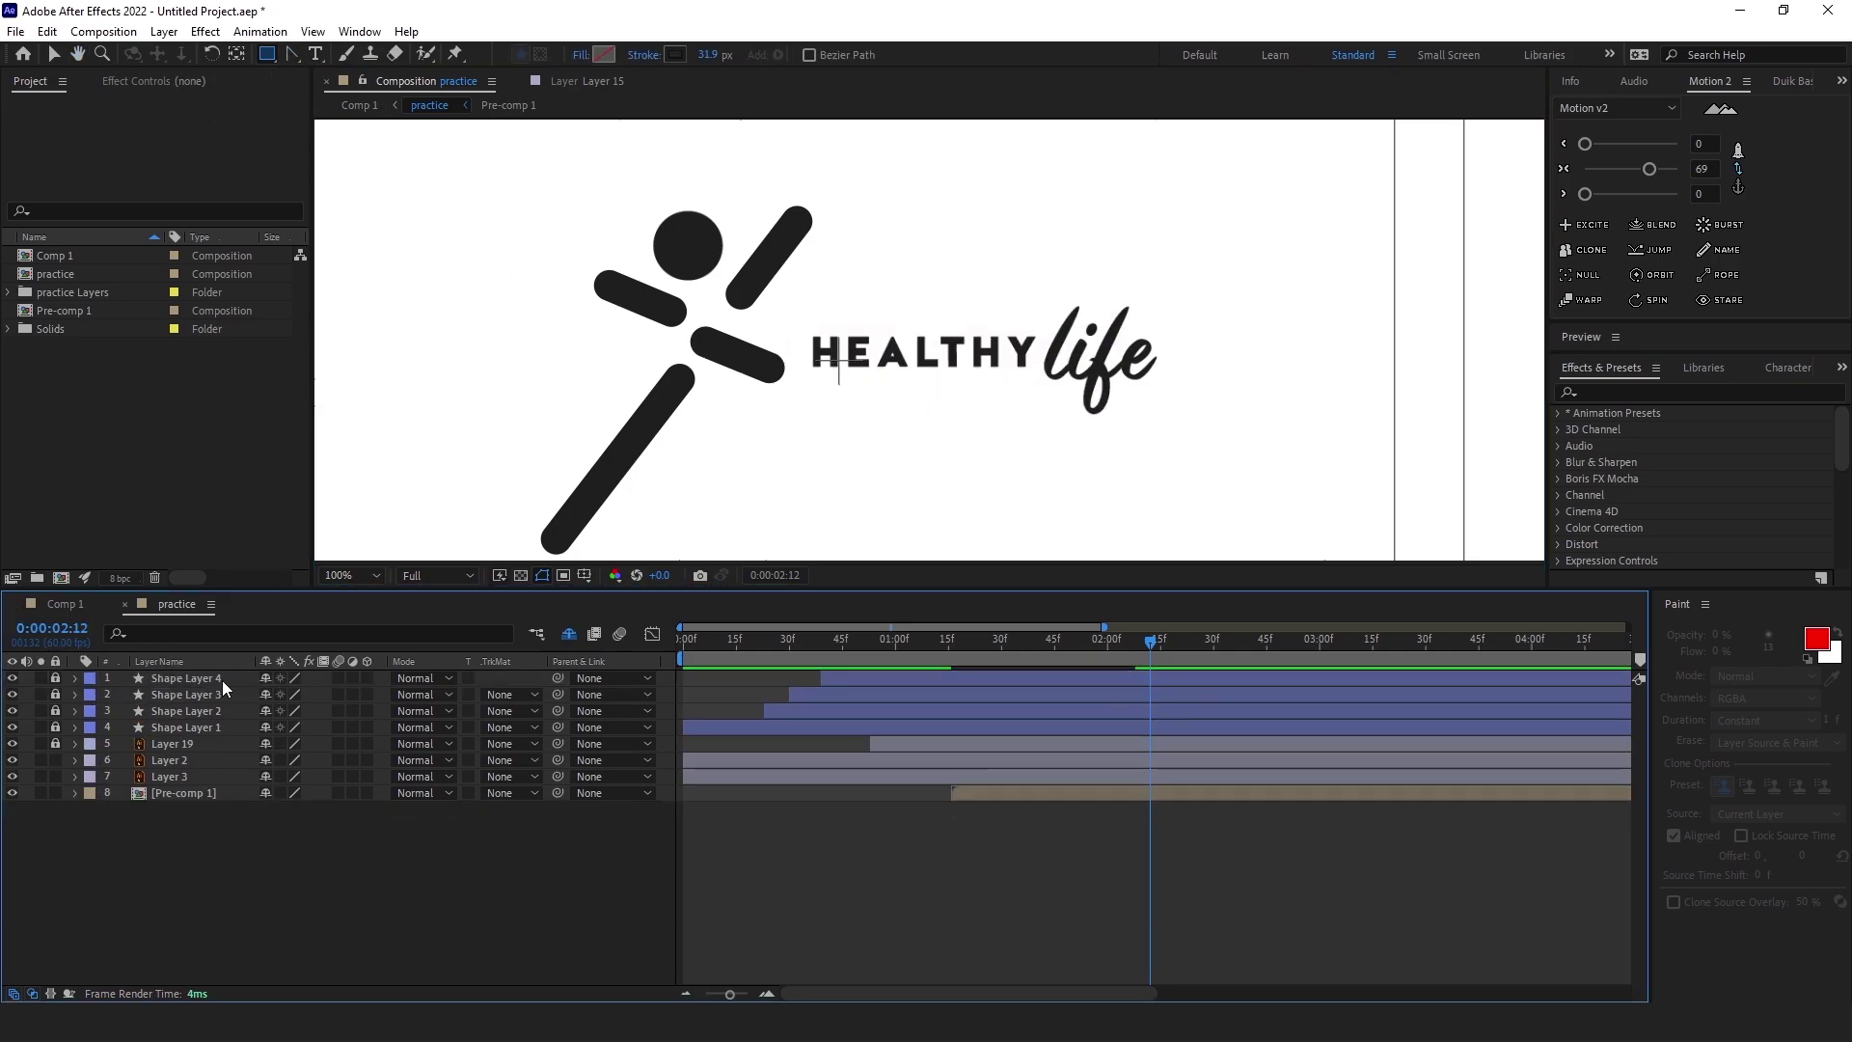
# Set new shapes to solid colour fill with no stroke, and select Pre-comp 1
pyautogui.keyDown('alt'); pyautogui.click(676, 53); pyautogui.keyUp('alt')
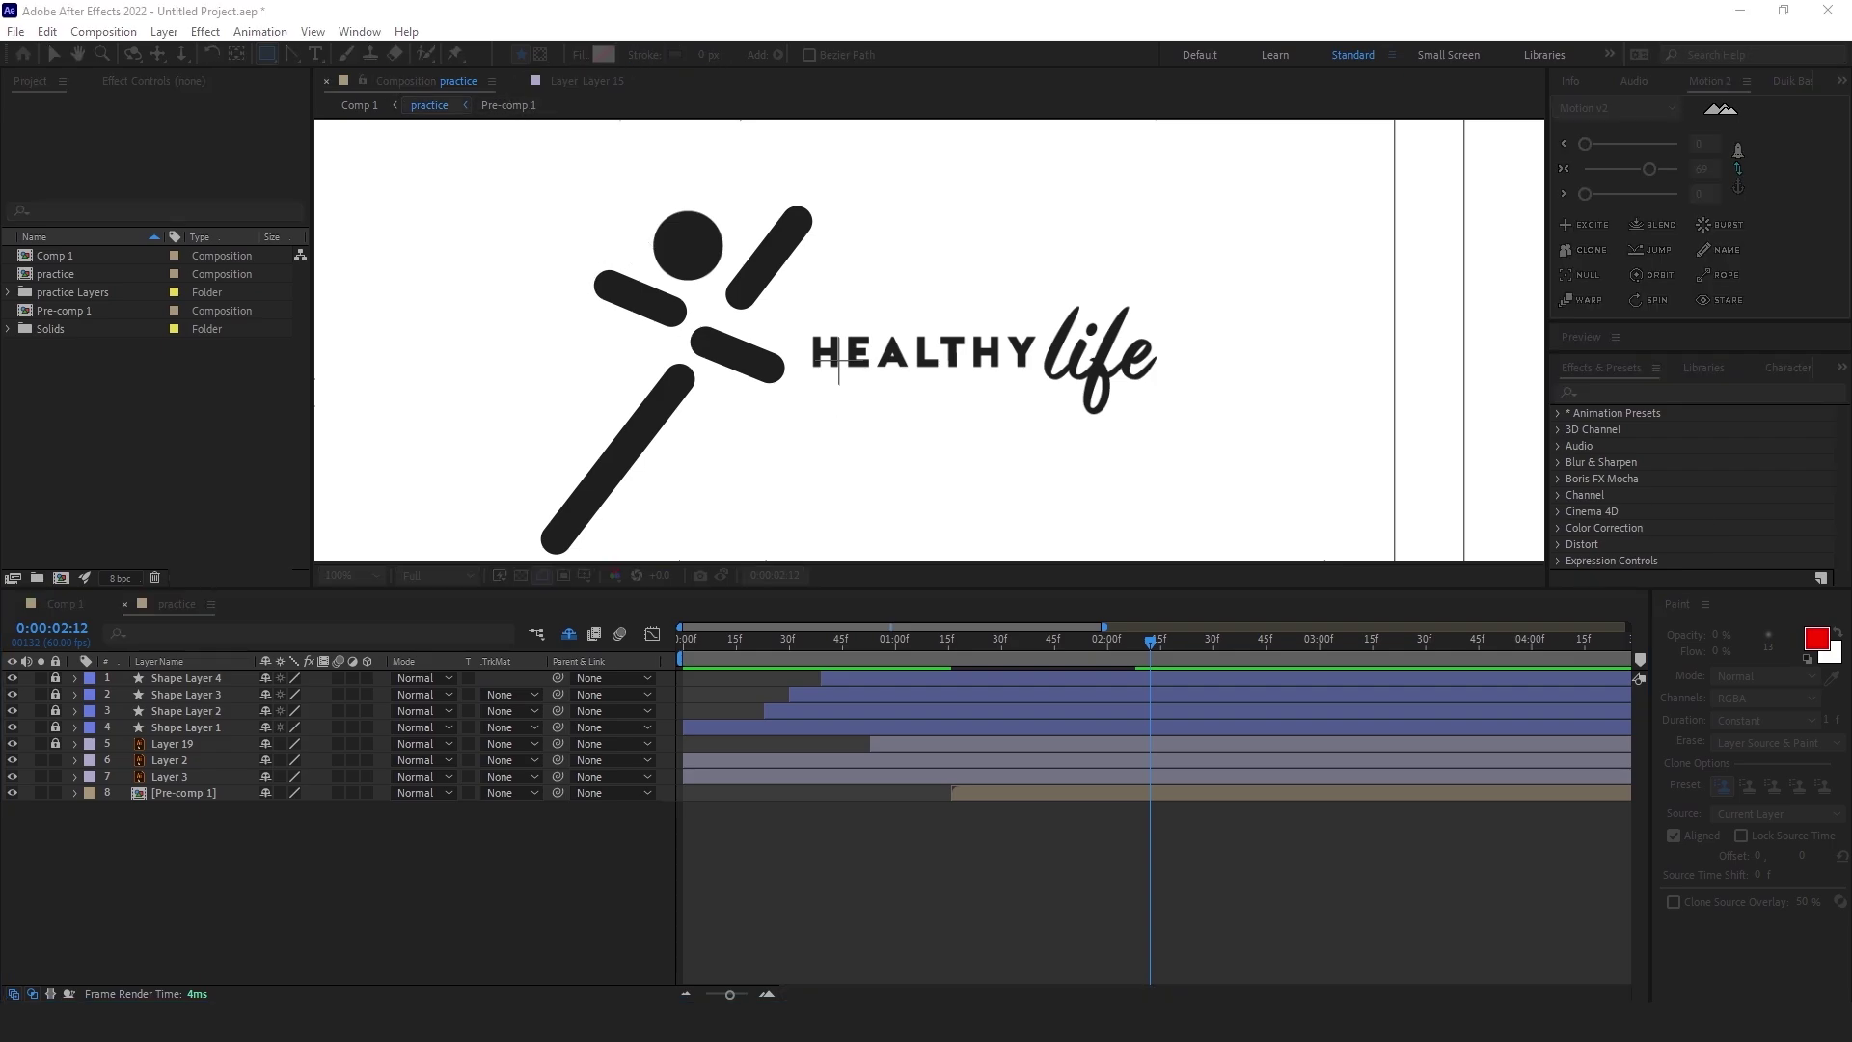
pyautogui.click(1182, 530)
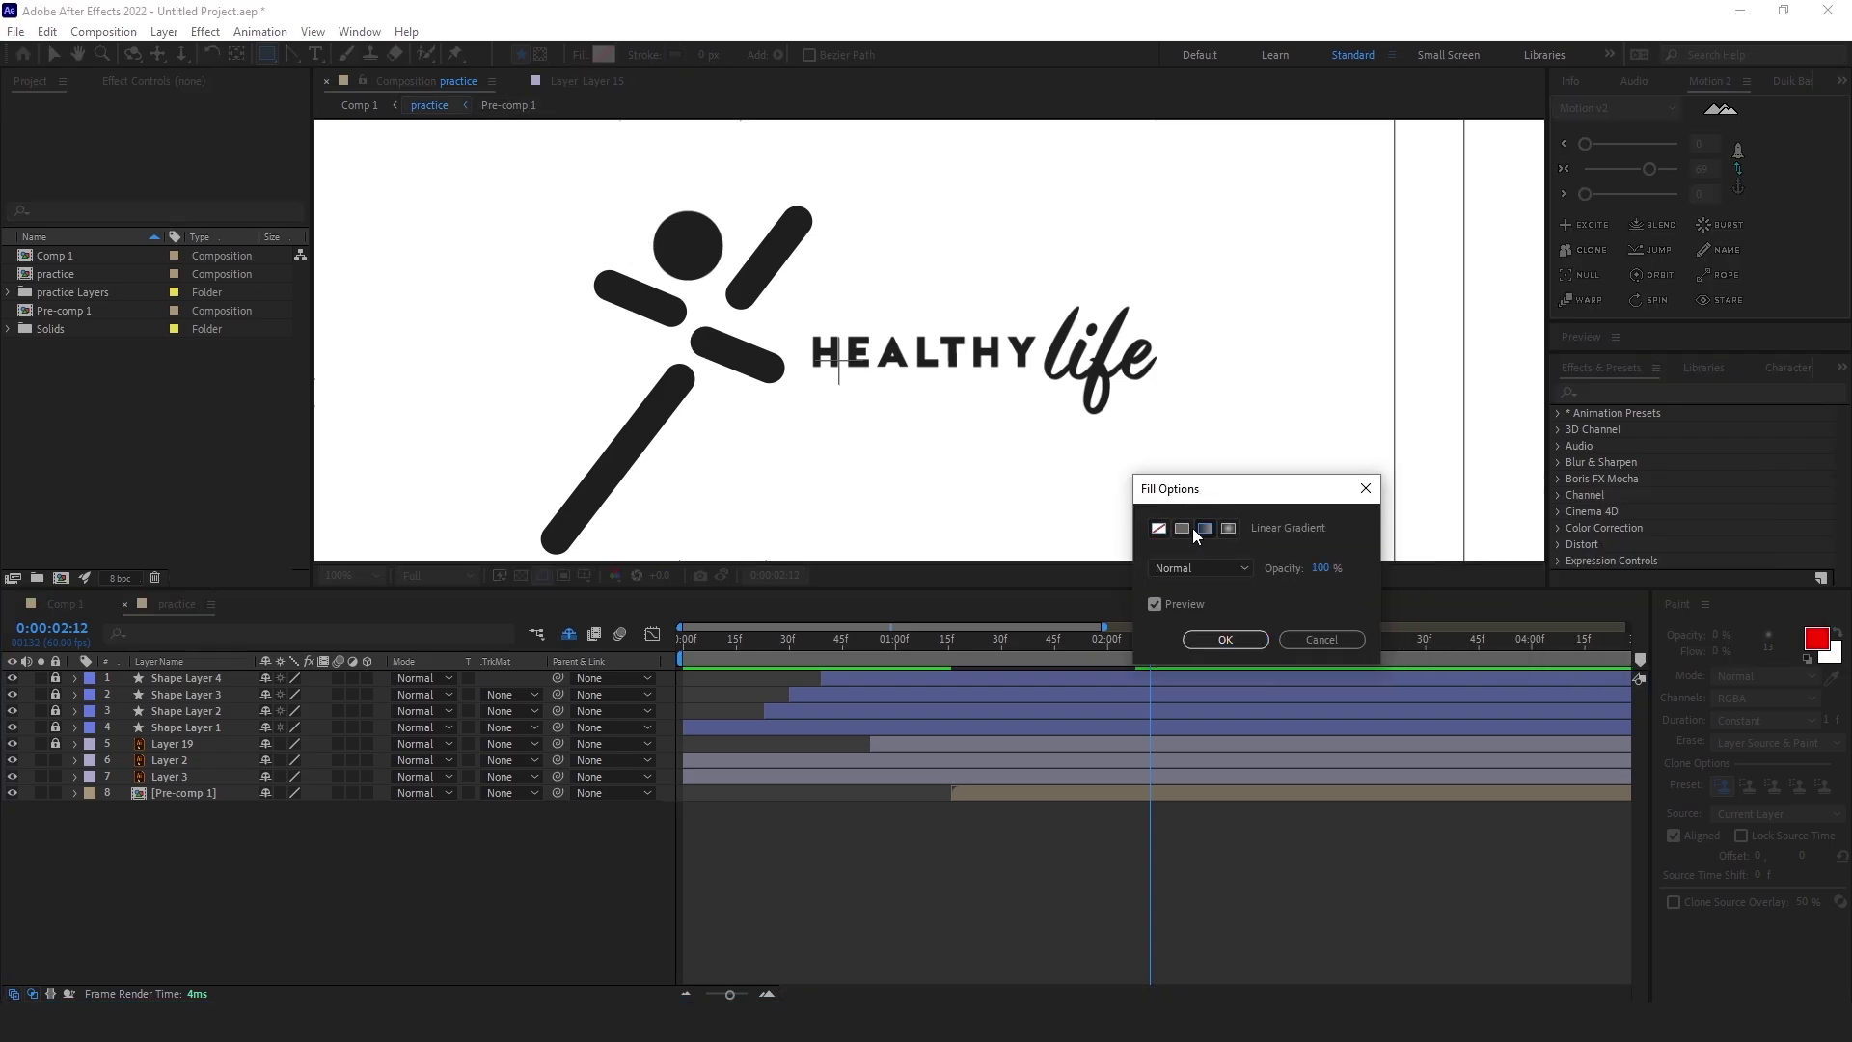
pyautogui.click(1225, 640)
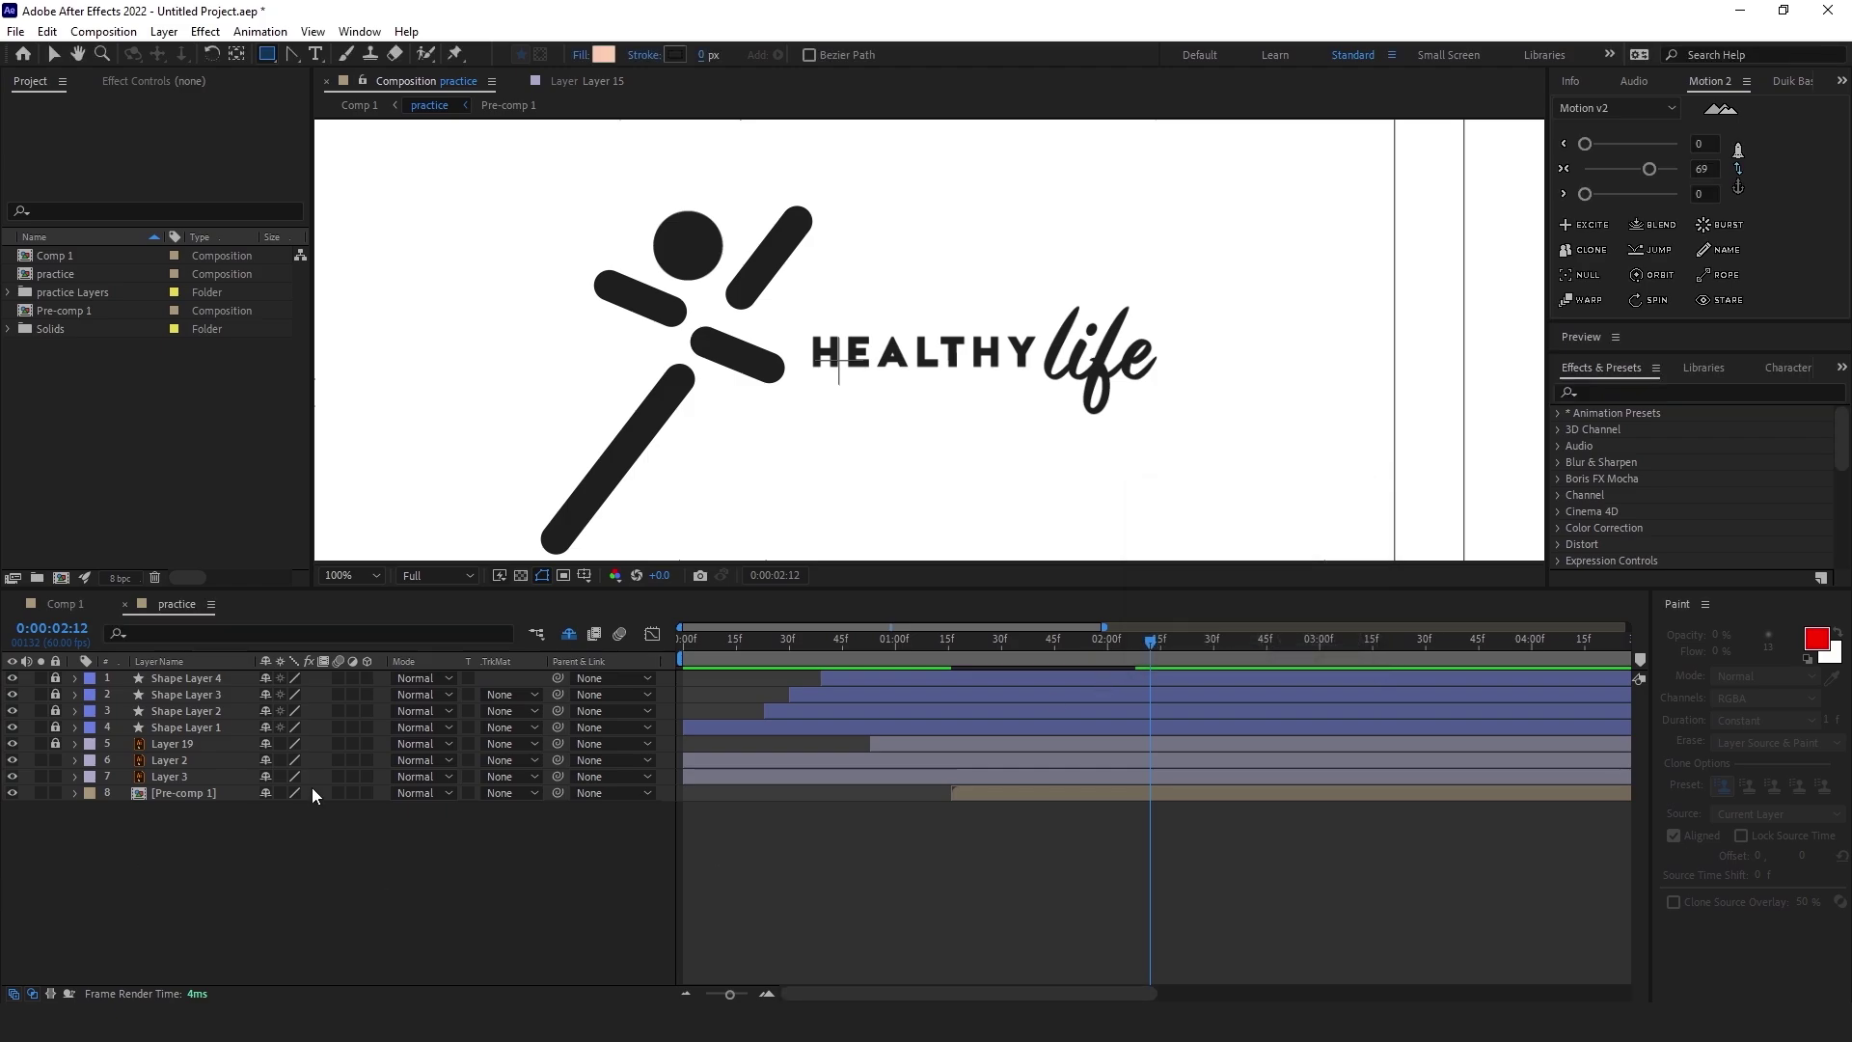
pyautogui.click(187, 800)
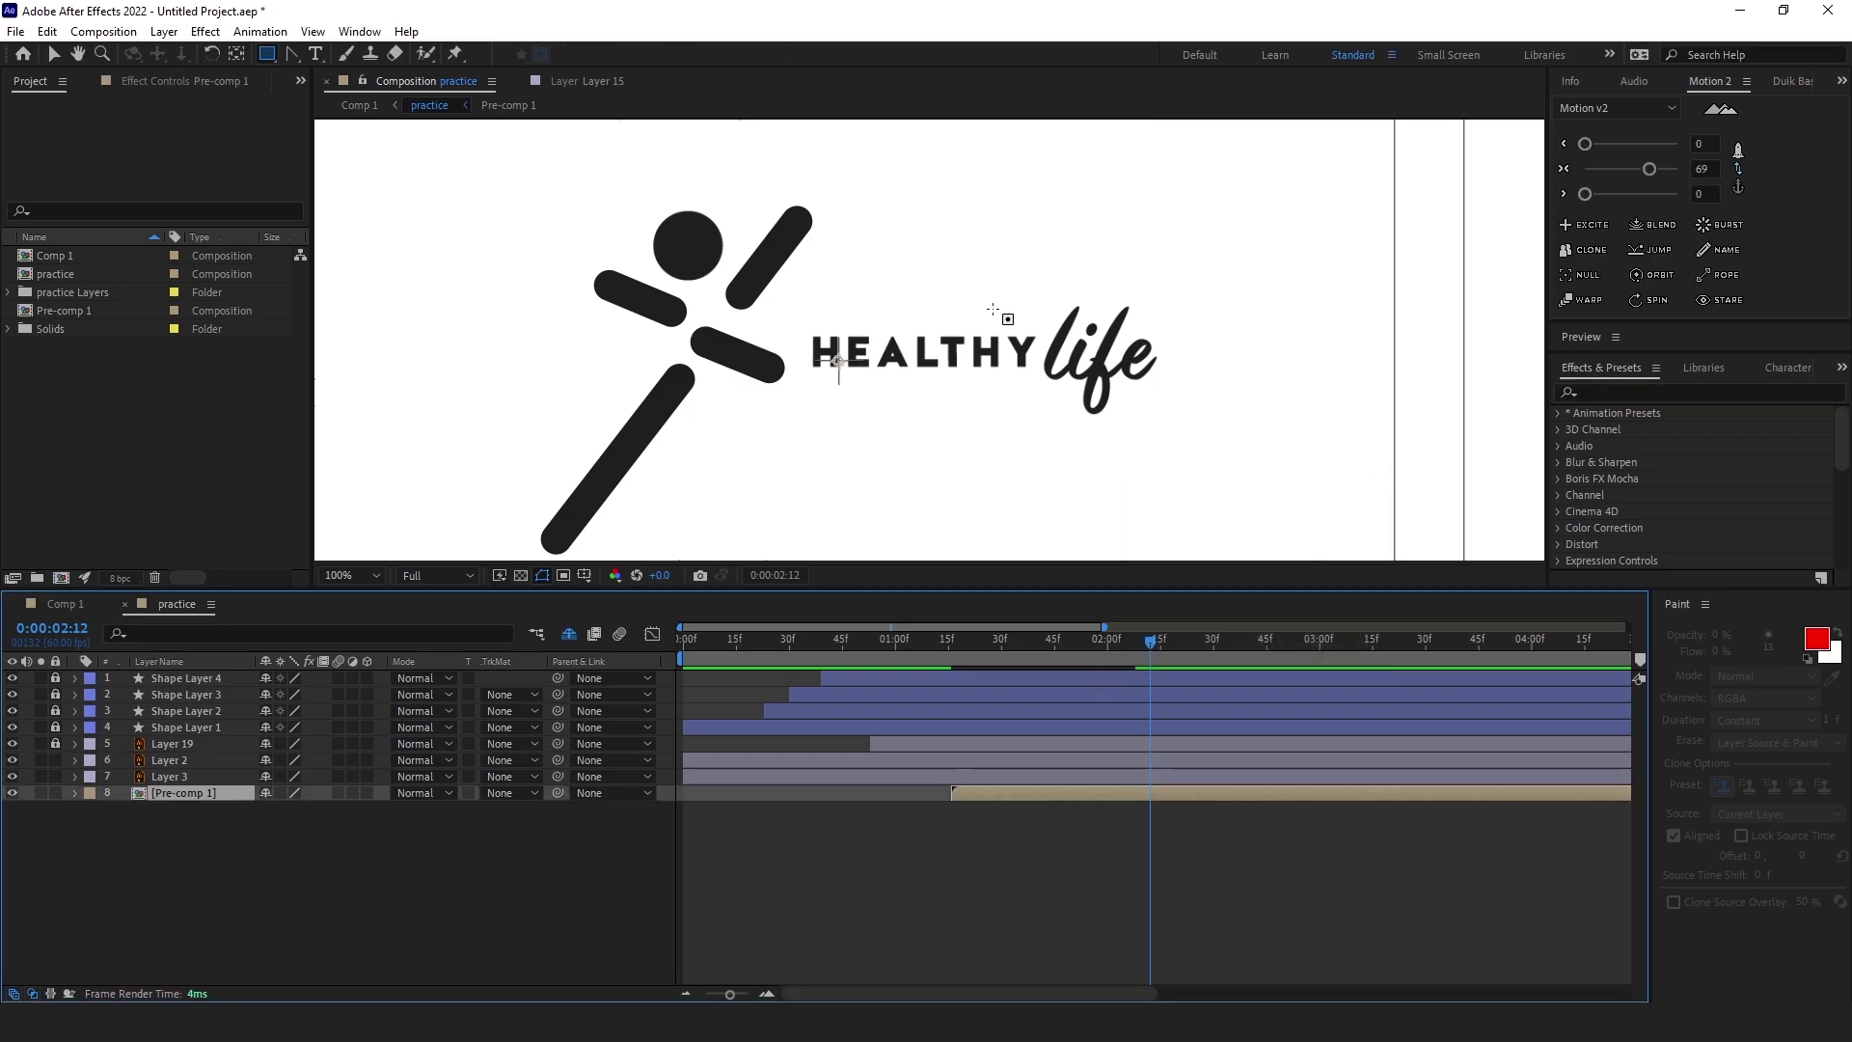
# Mask Pre-comp 1 with a rectangle around HEALTHY, shift it earlier, and preview from 1:07
pyautogui.moveTo(1052, 329); pyautogui.dragTo(739, 369)
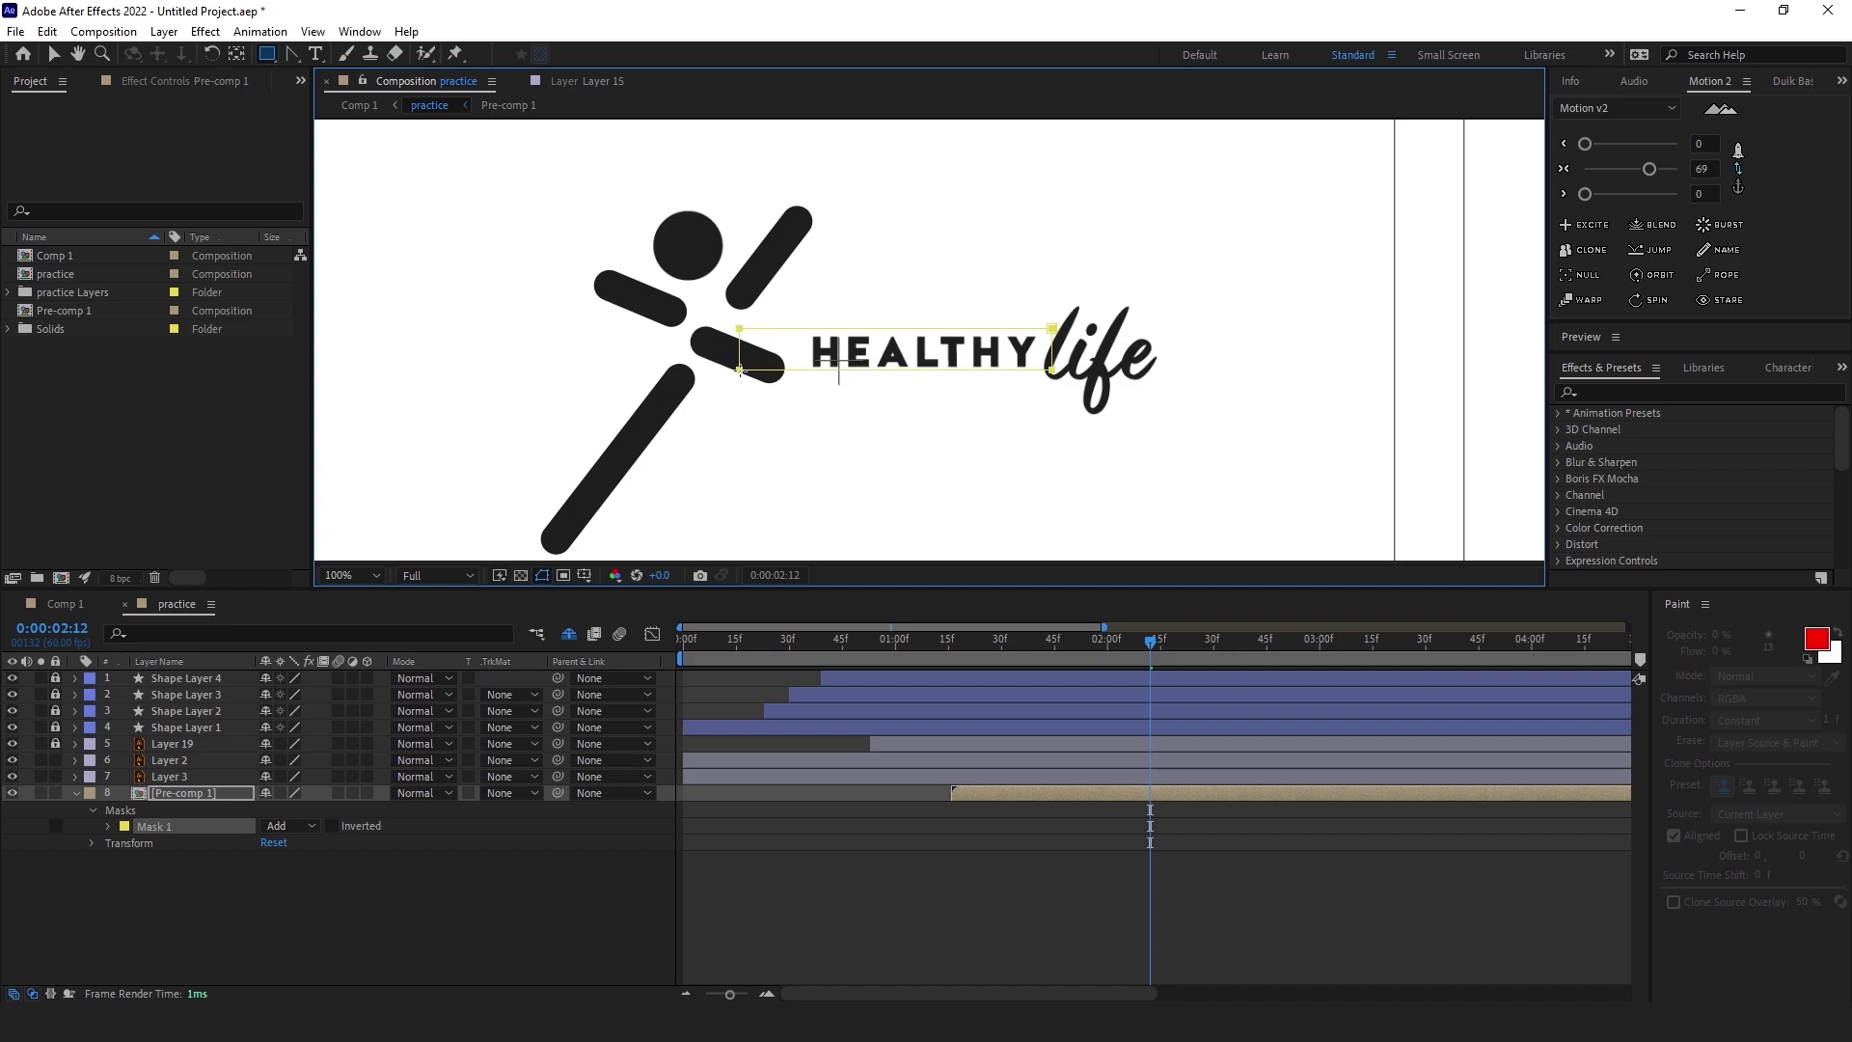
pyautogui.moveTo(1102, 645); pyautogui.dragTo(949, 641)
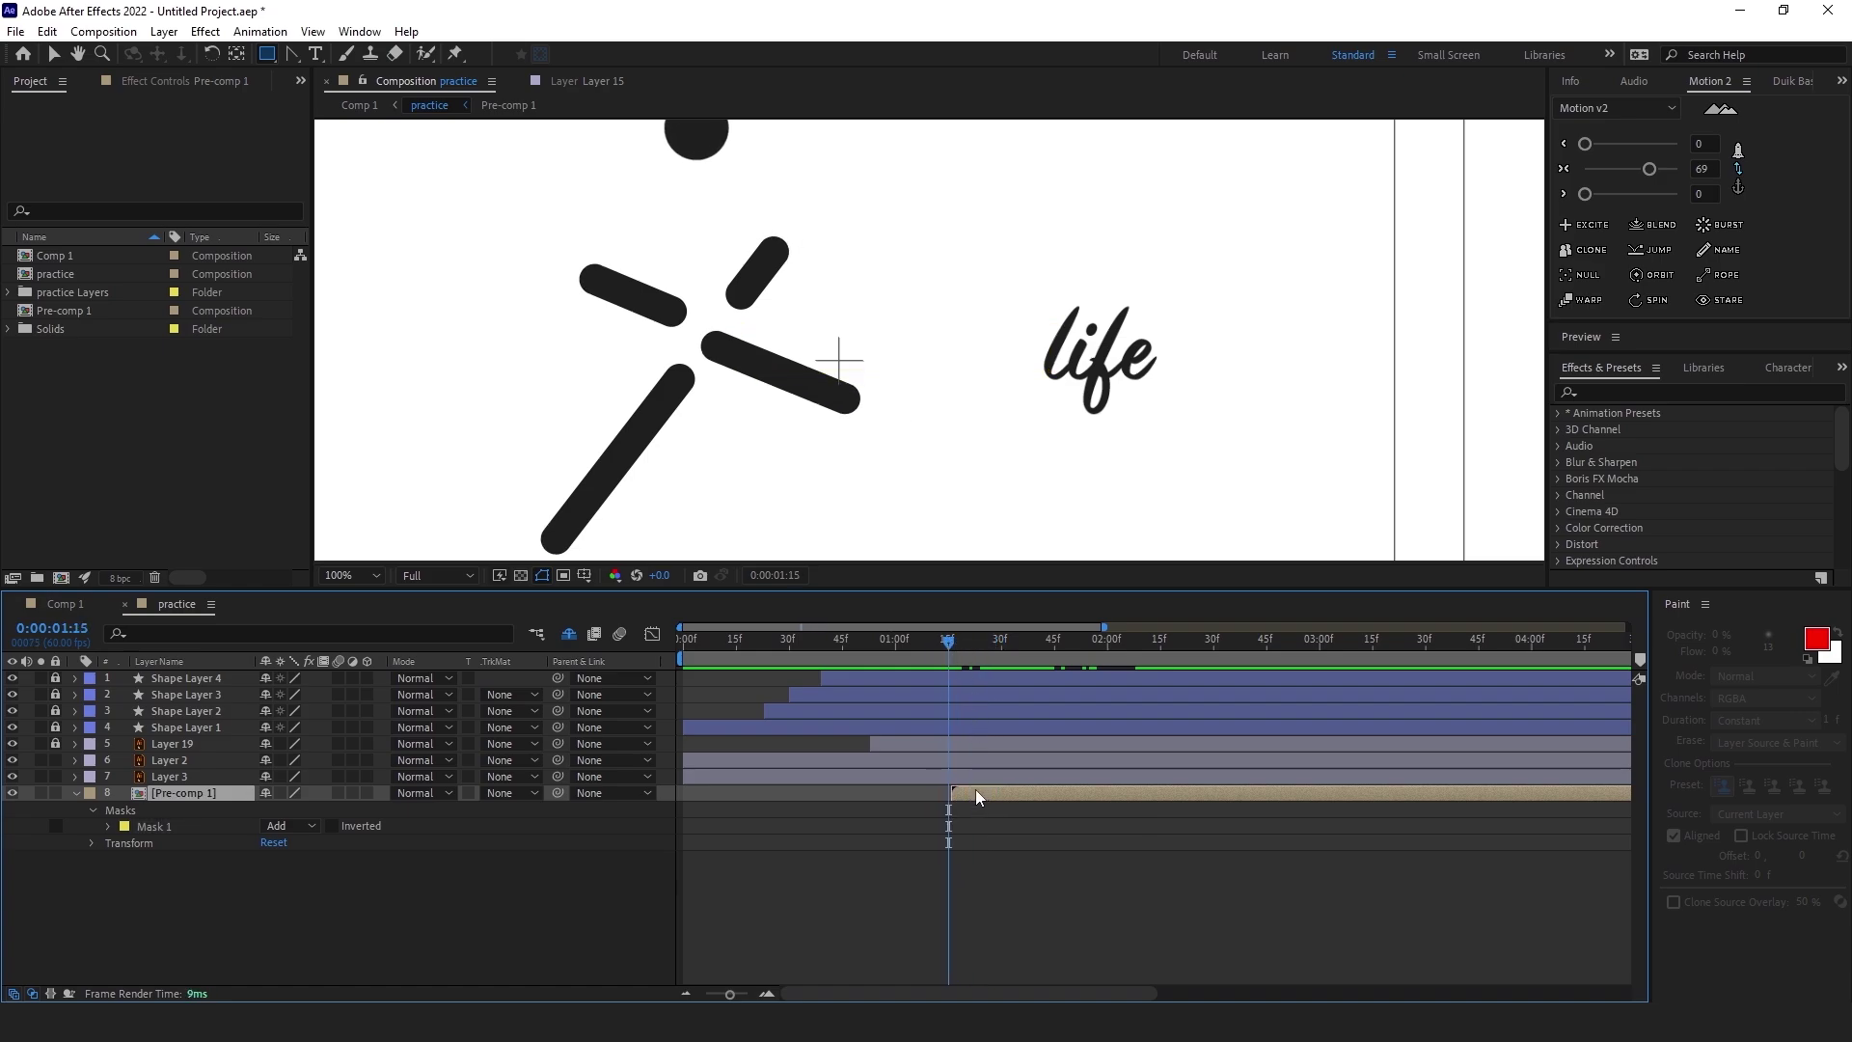
pyautogui.moveTo(976, 790); pyautogui.dragTo(905, 795)
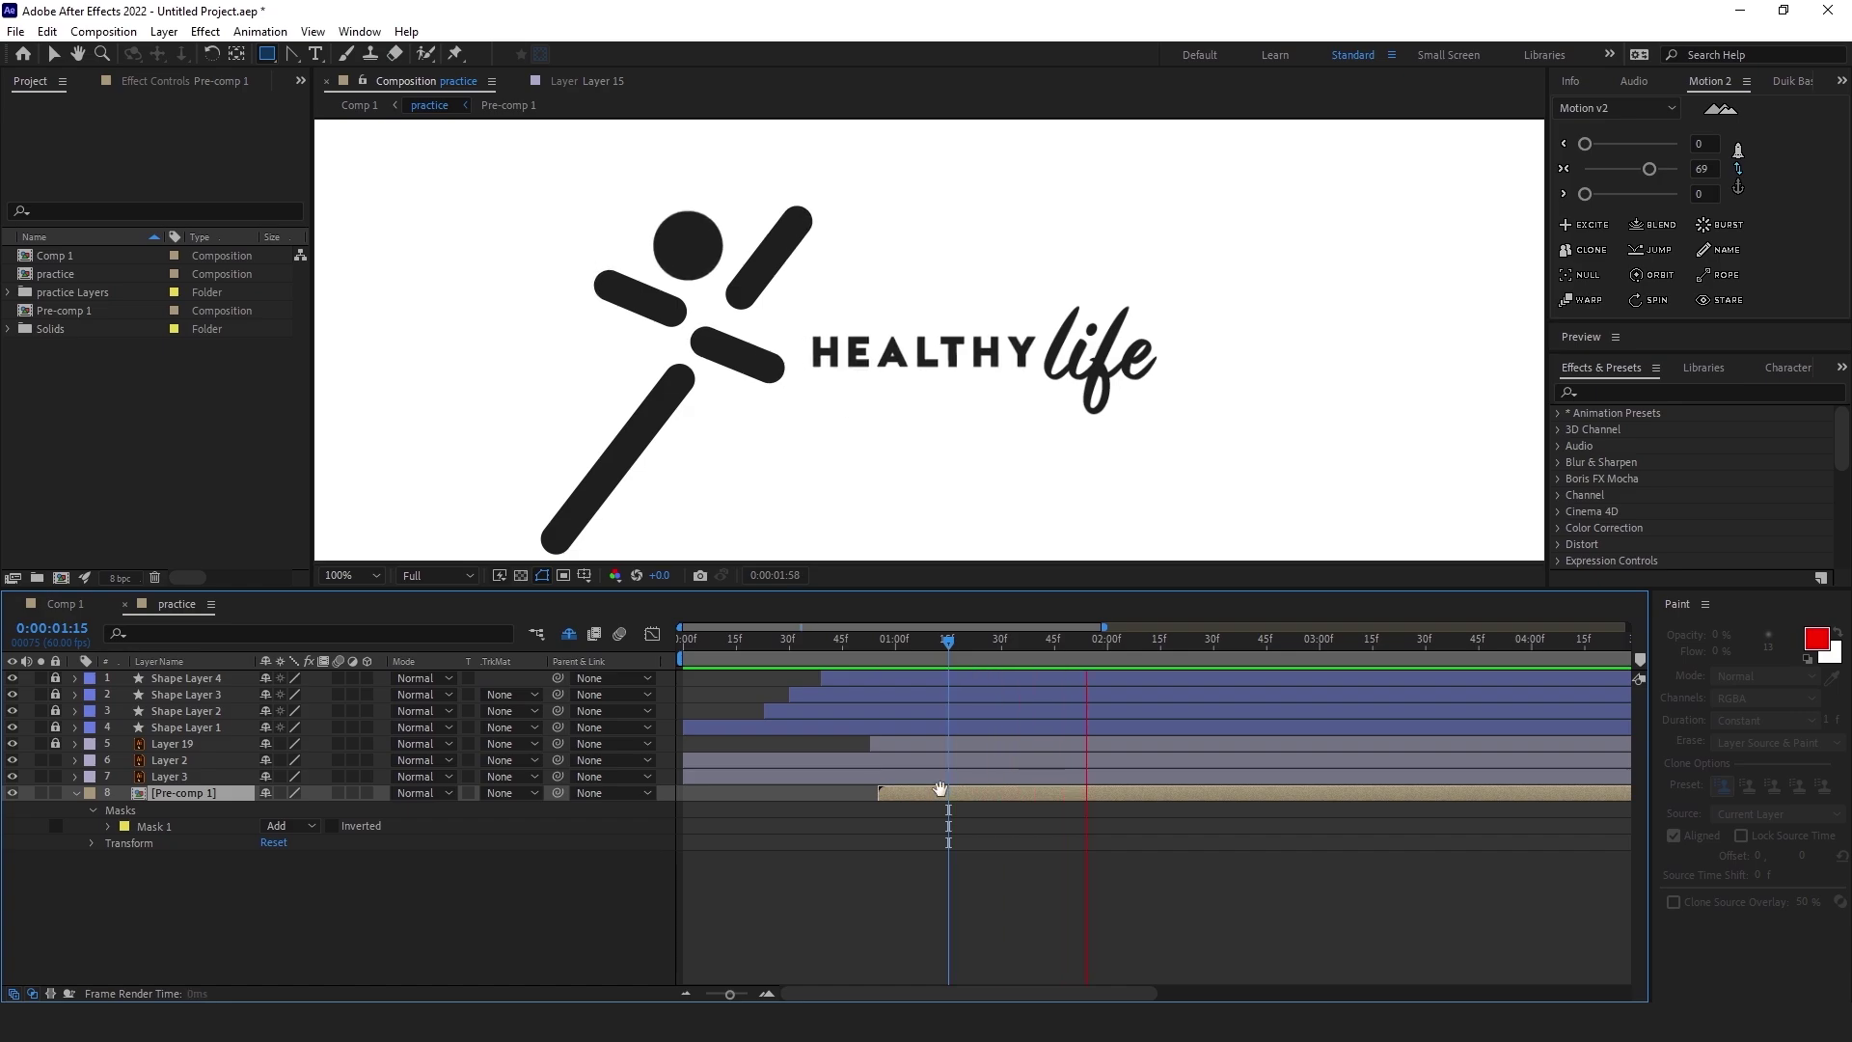
pyautogui.moveTo(949, 639); pyautogui.dragTo(918, 645)
pyautogui.press('space')
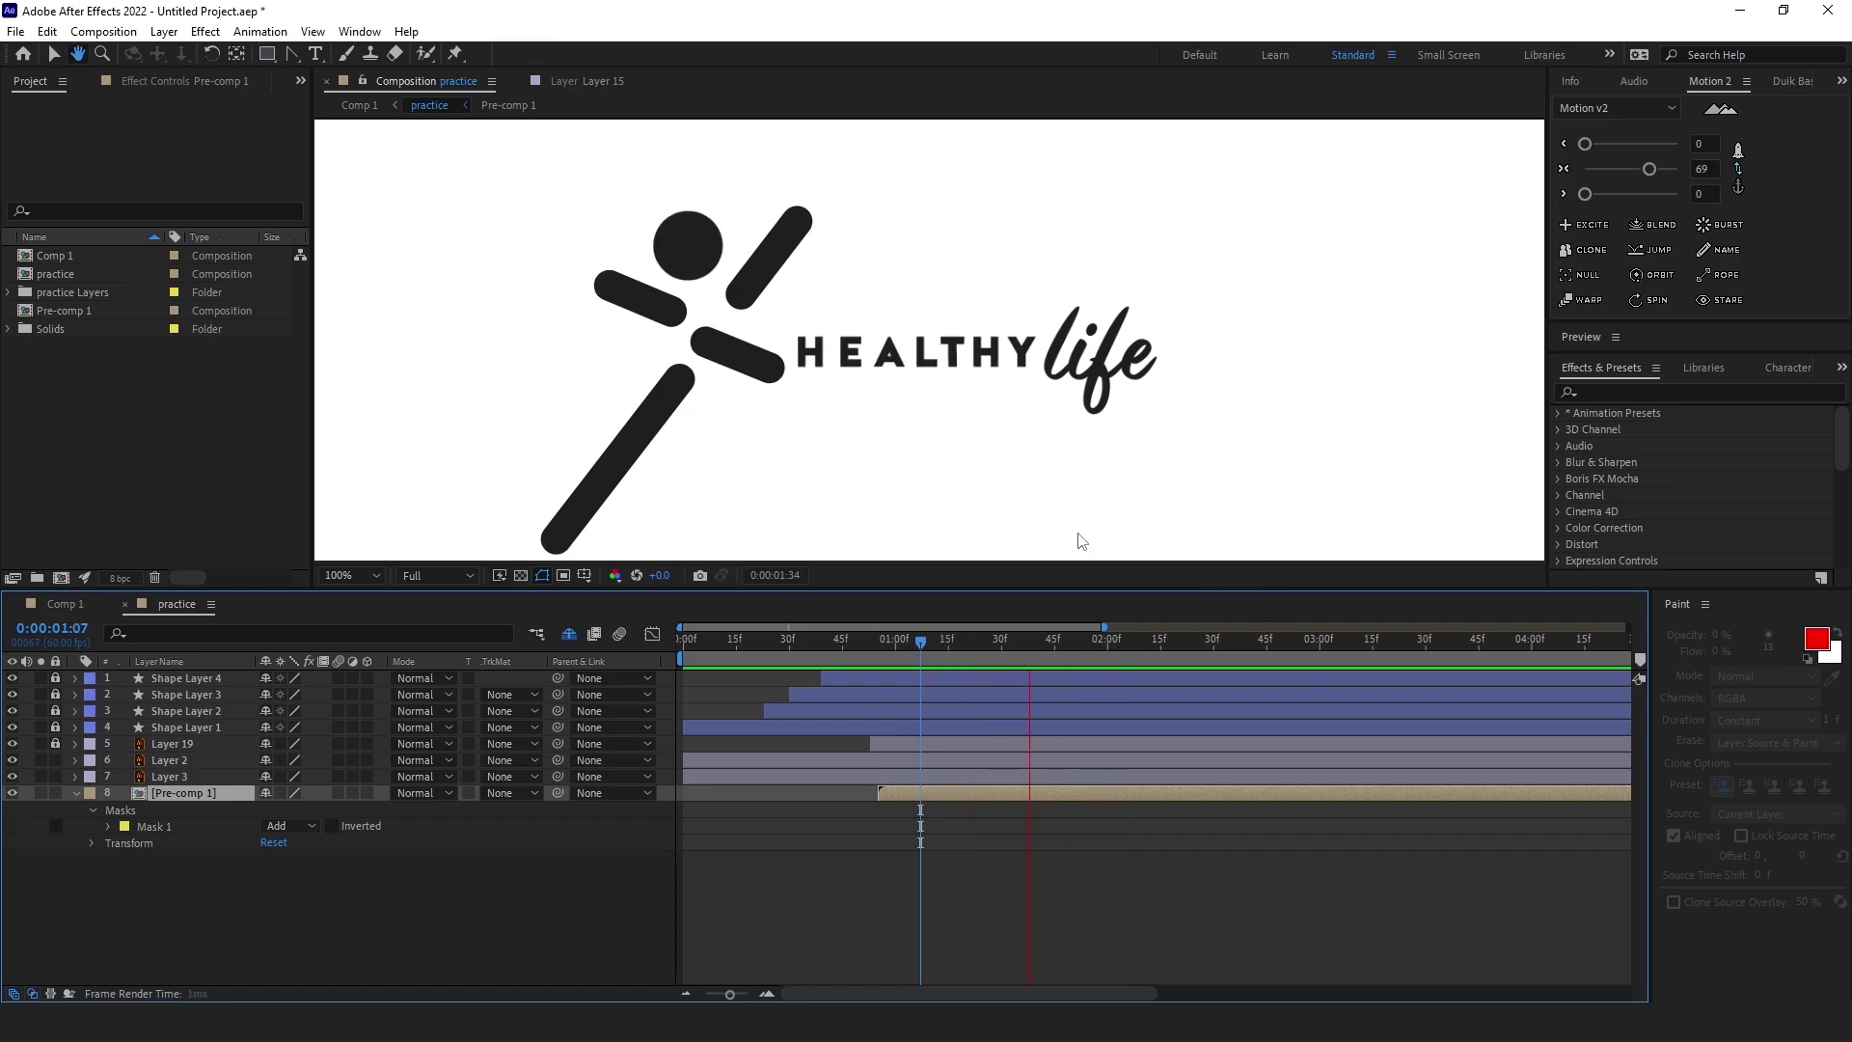
# Move the life layer later and trim it to start at 1:39
pyautogui.click(73, 795)
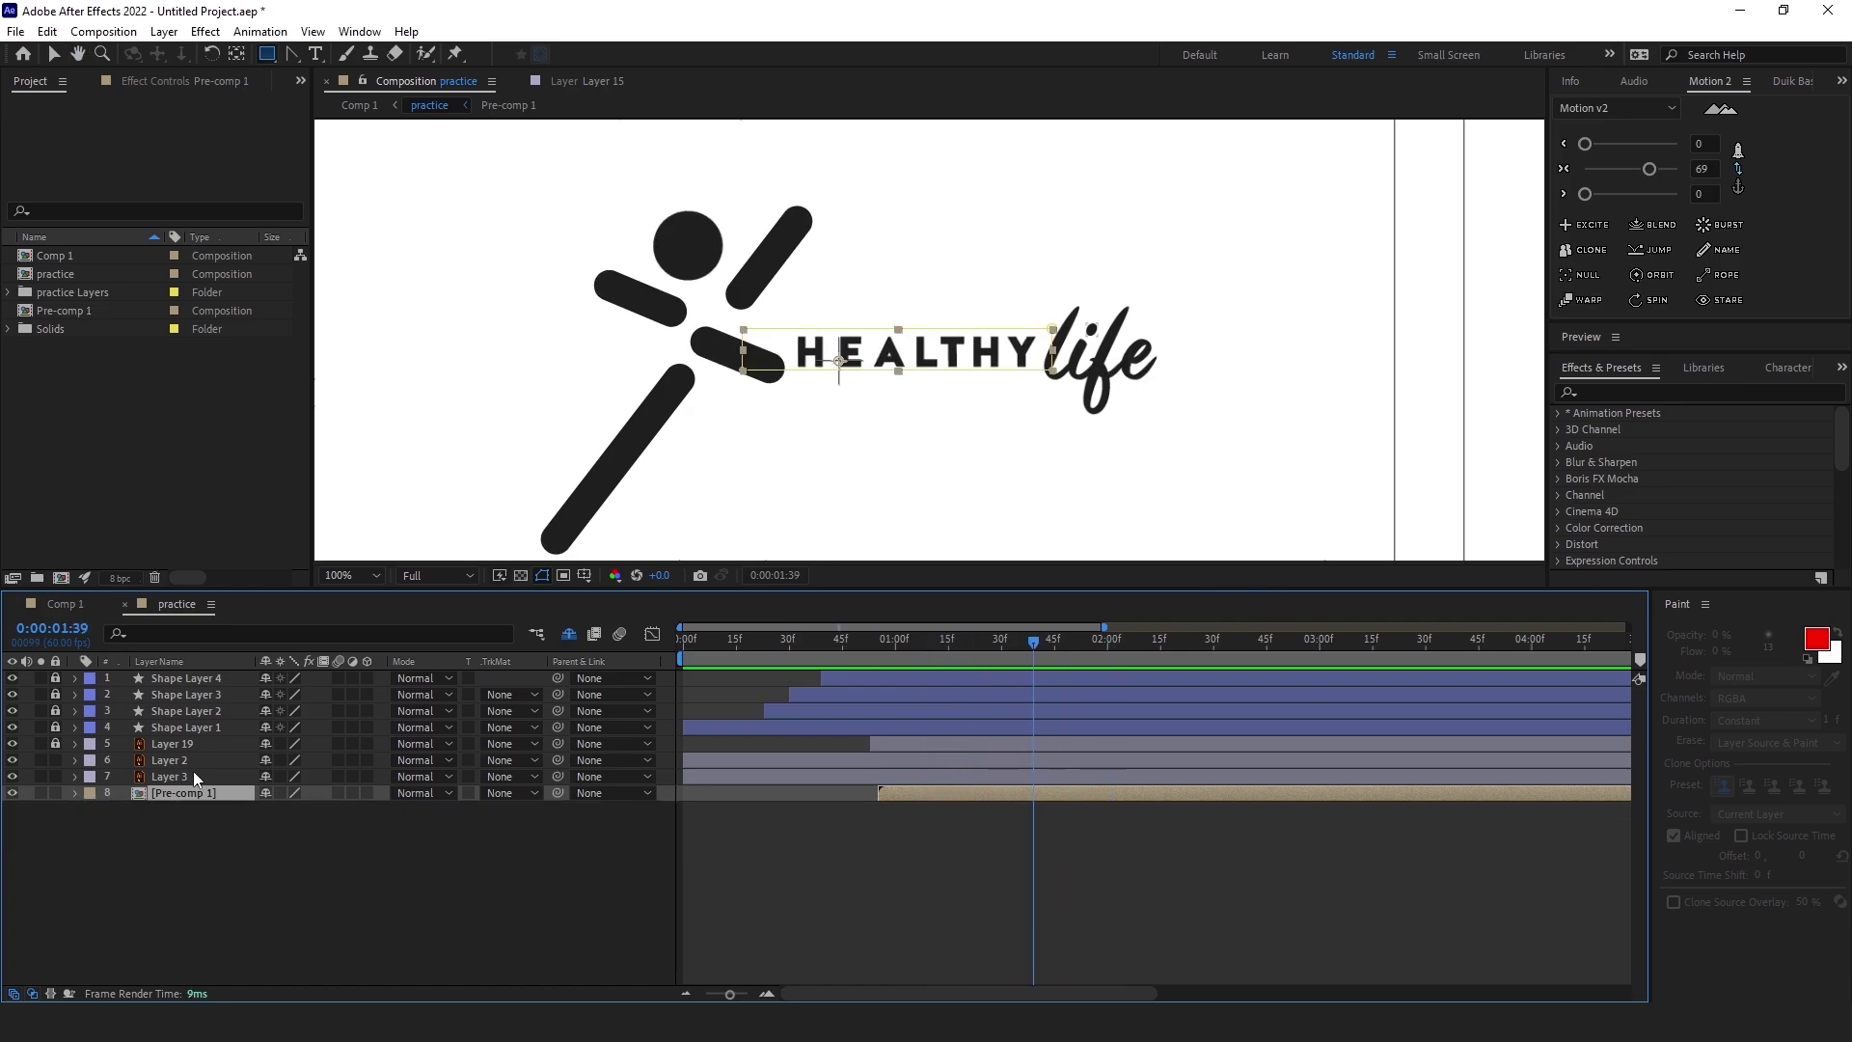
pyautogui.click(193, 778)
pyautogui.click(193, 764)
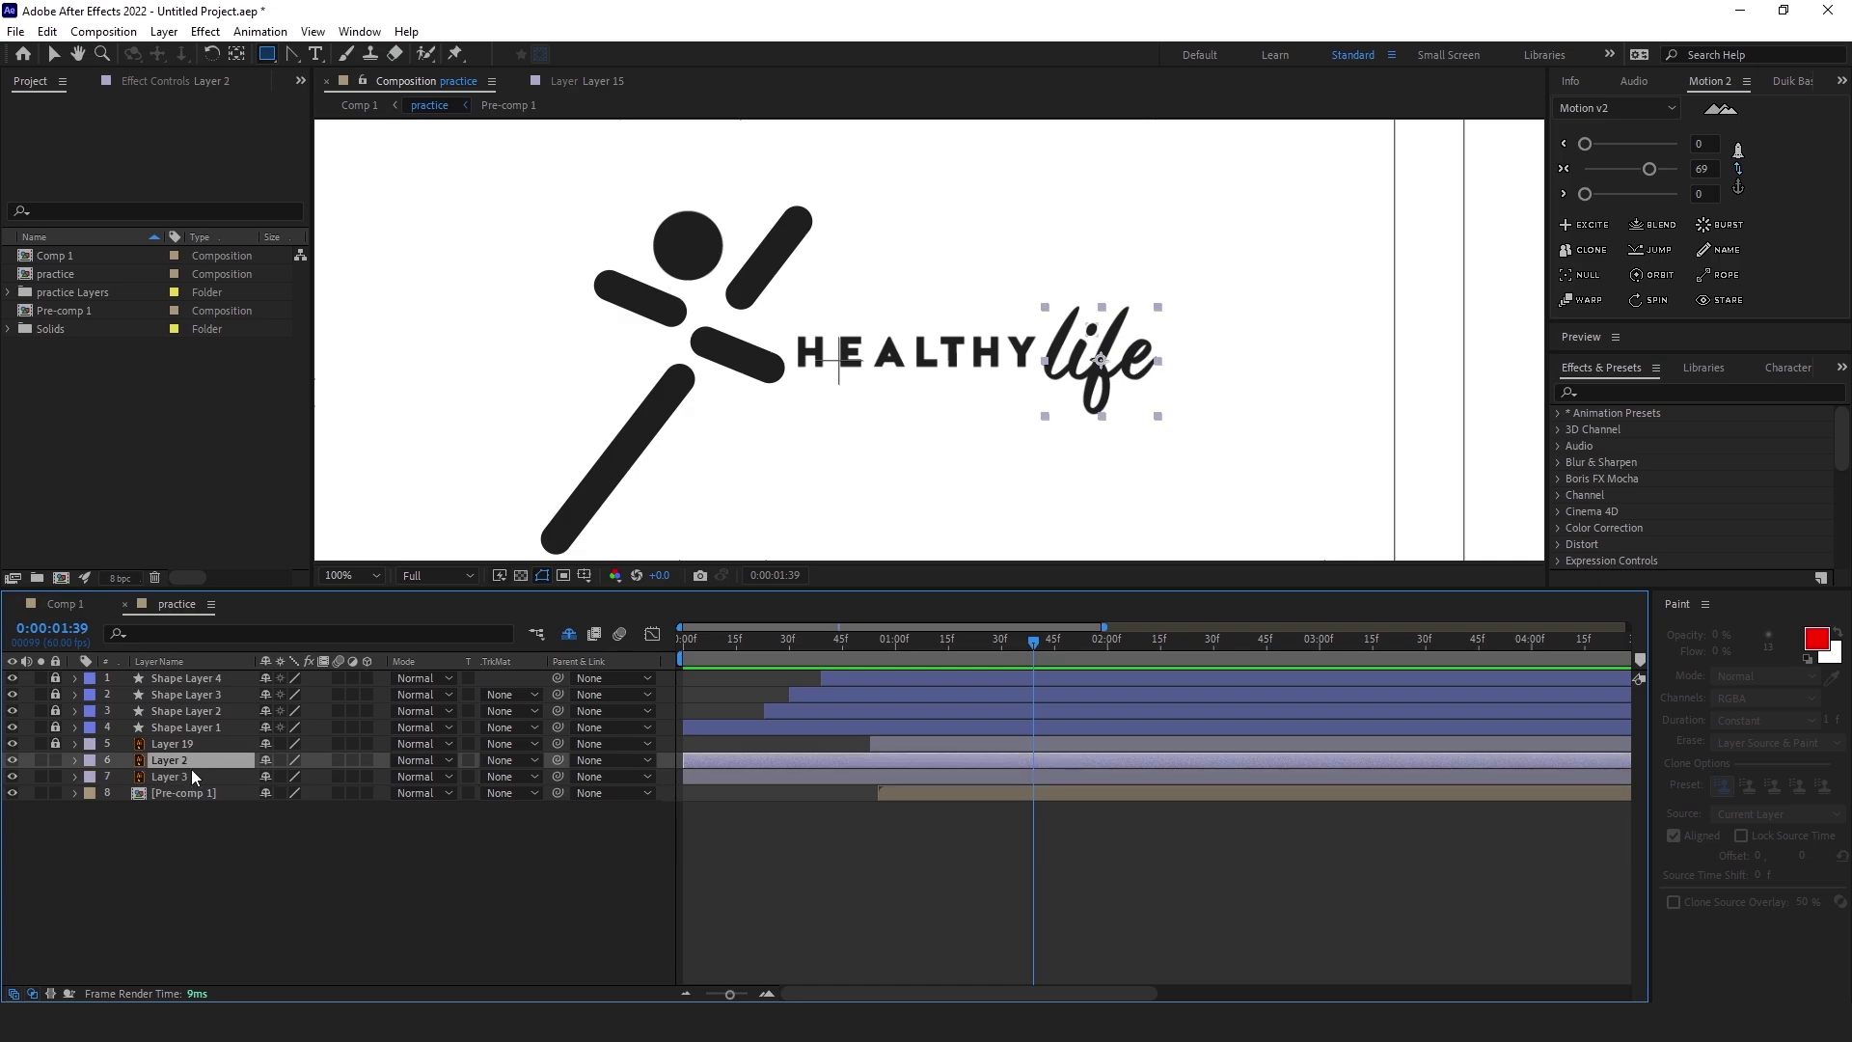
pyautogui.moveTo(812, 762); pyautogui.dragTo(1148, 758)
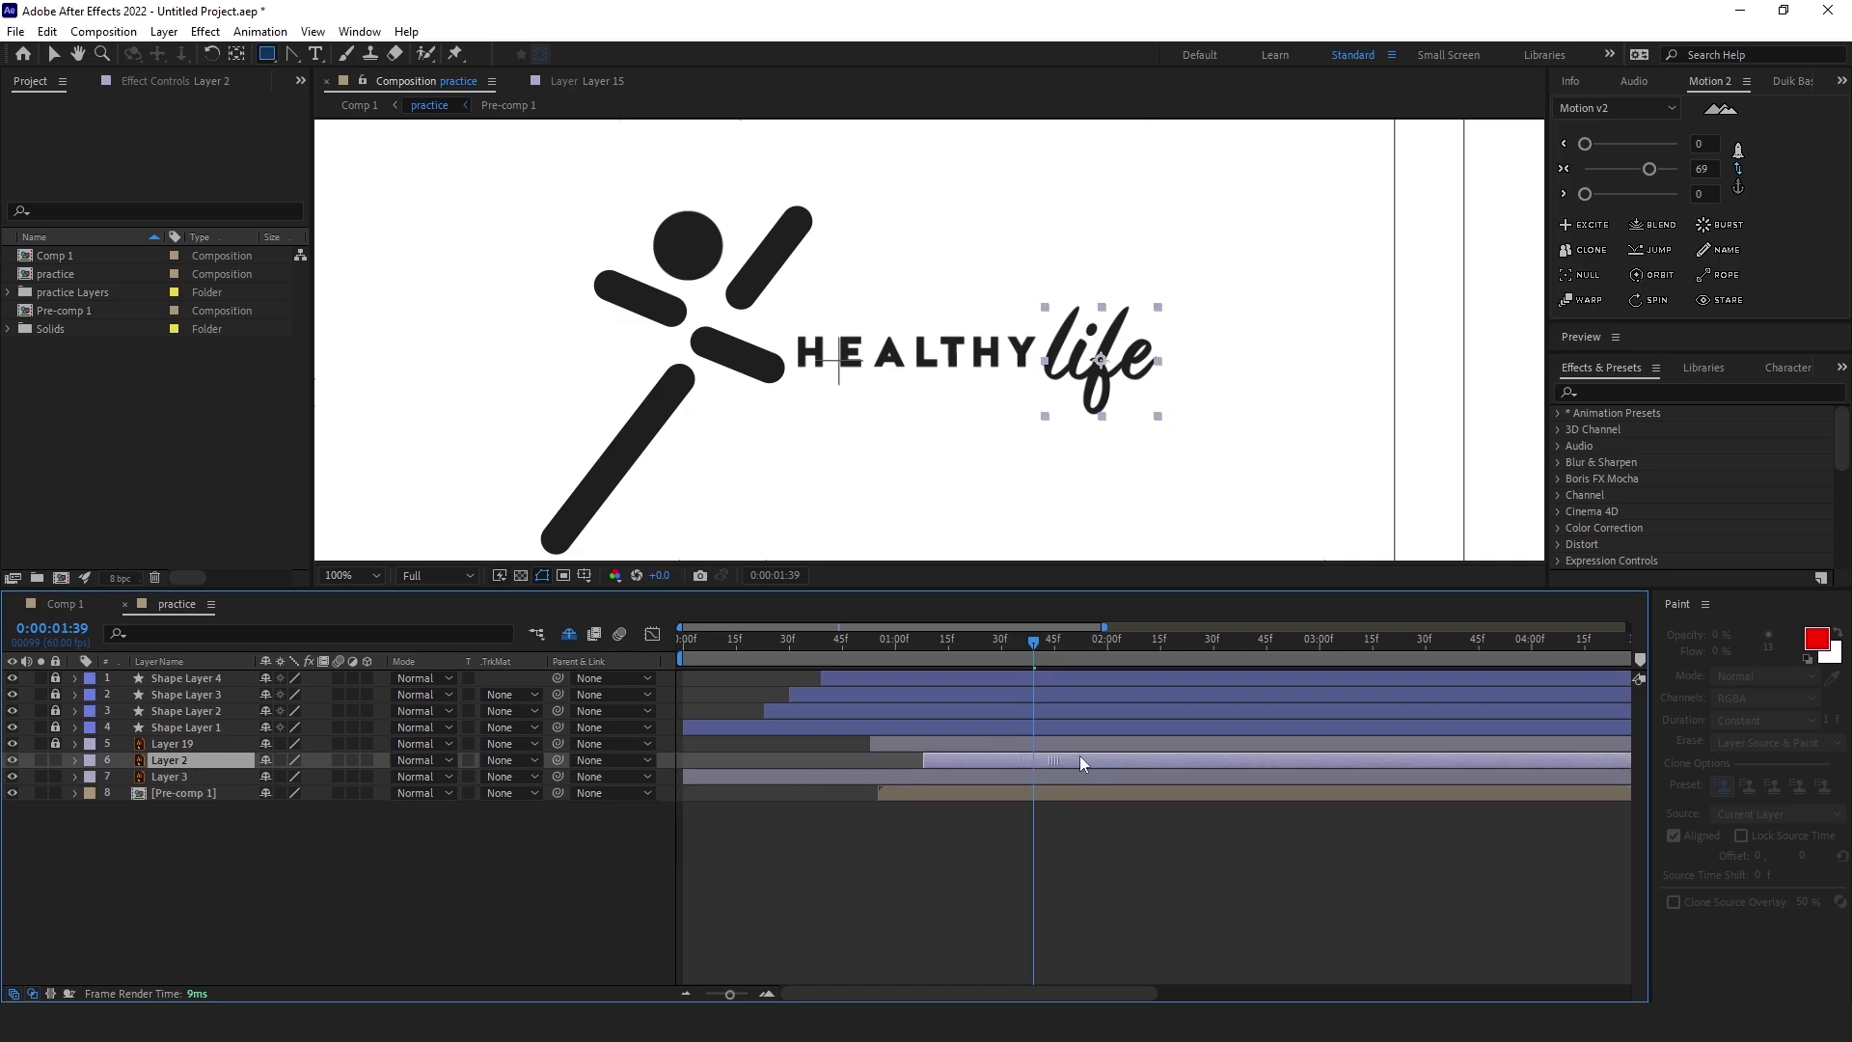
pyautogui.hotkey('alt', '[')
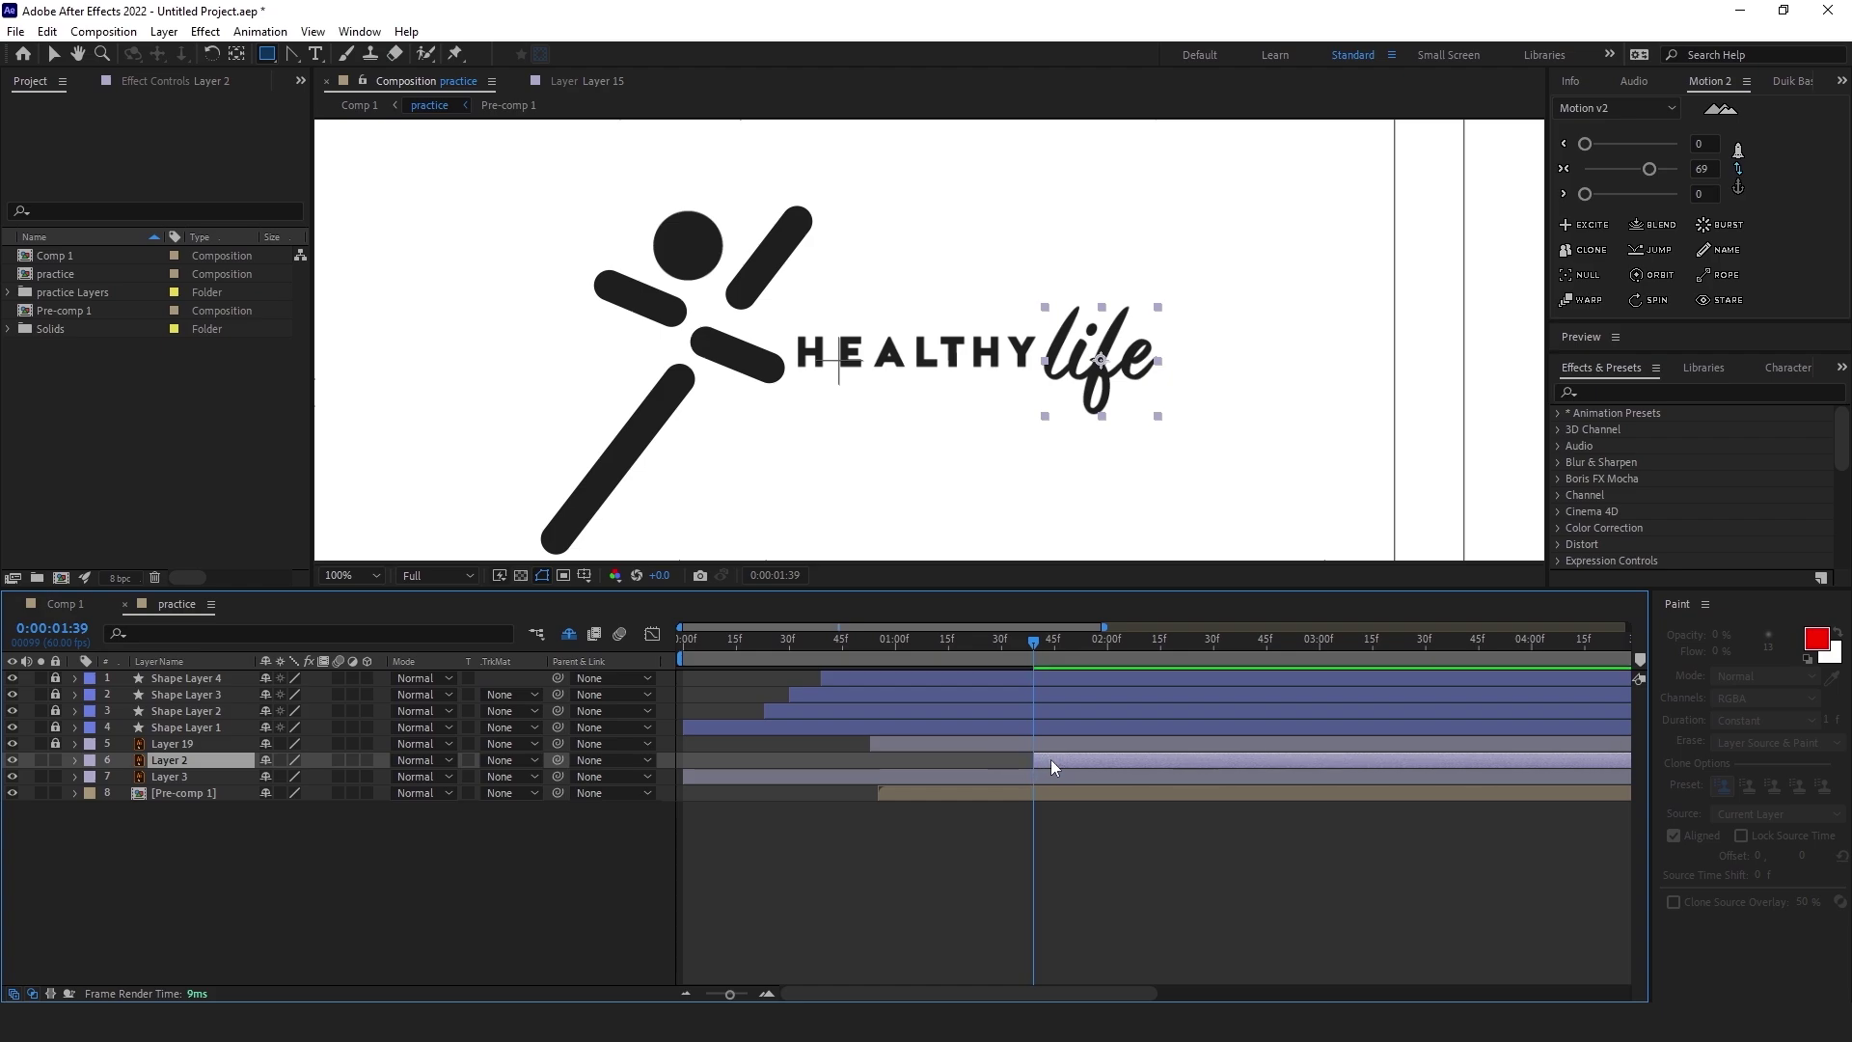
# Zoom in on the word life and set Layer 2's label colour to brown
pyautogui.scroll(2, 1106, 357)
pyautogui.moveTo(1286, 314); pyautogui.dragTo(1077, 313)
pyautogui.press('q')
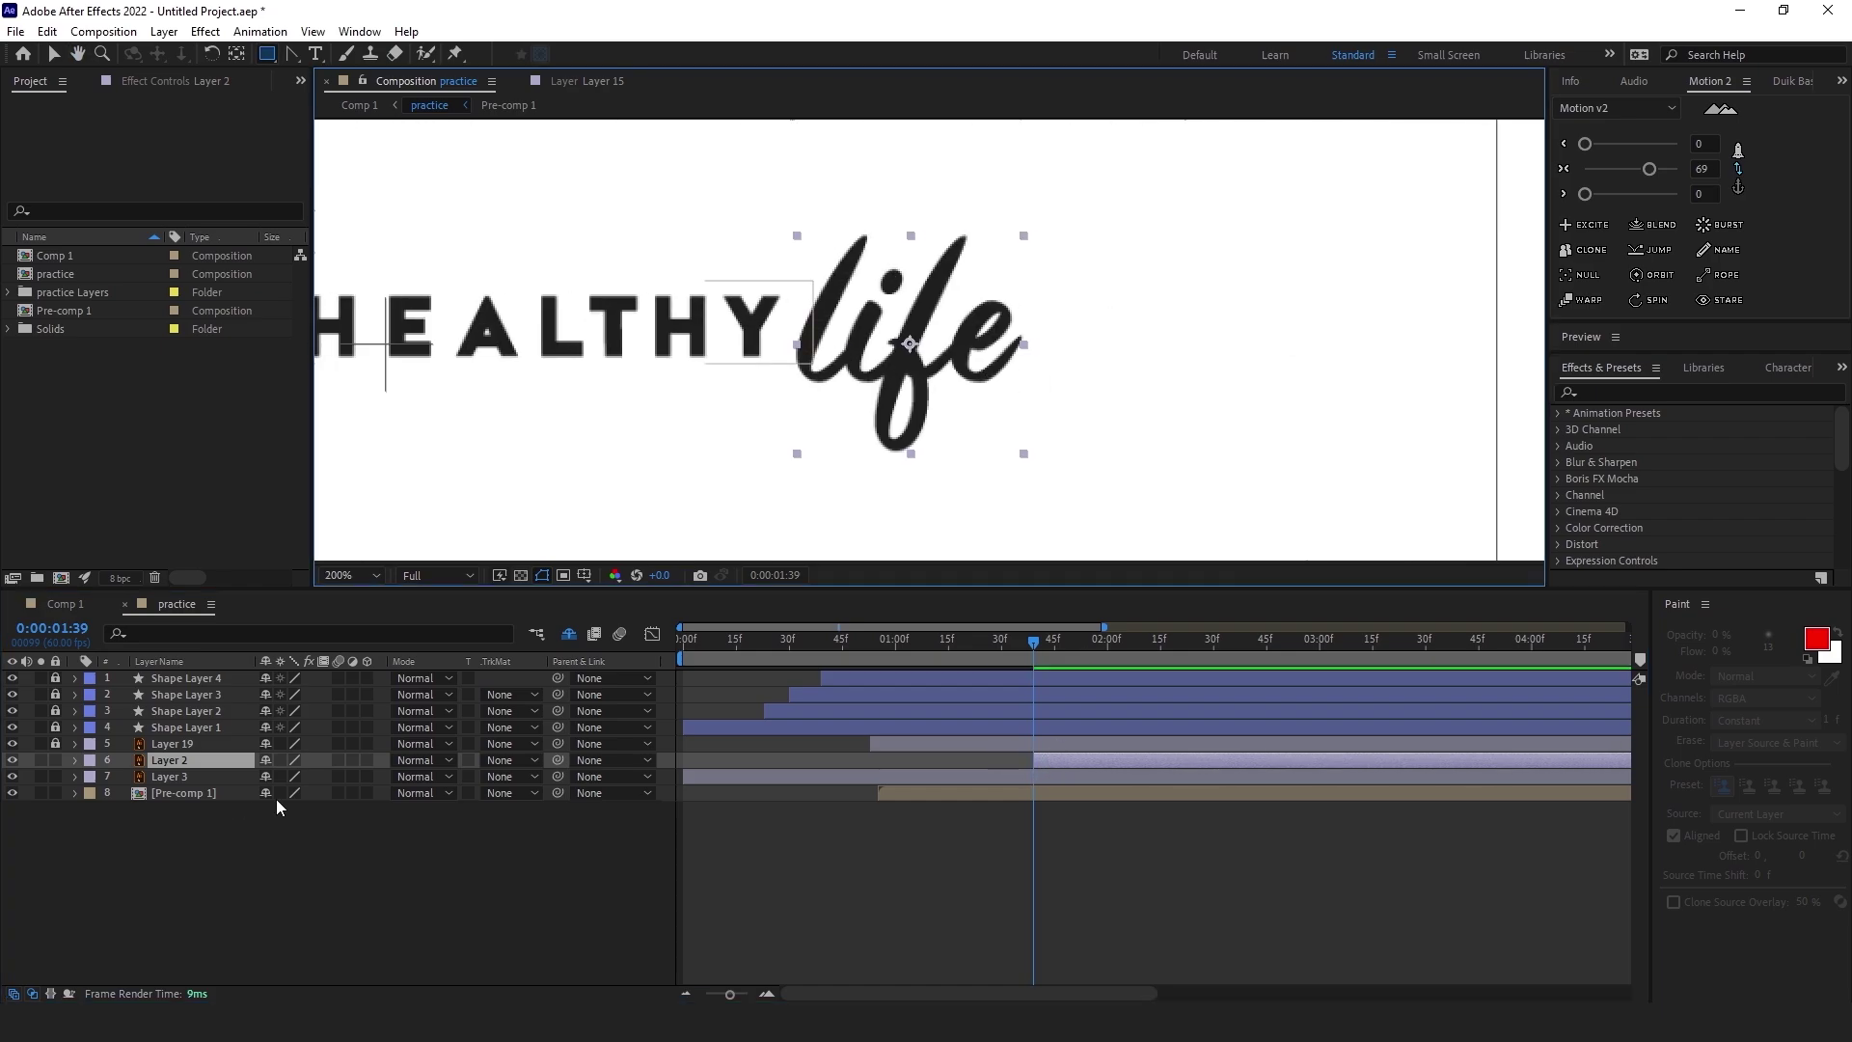
pyautogui.click(228, 881)
pyautogui.click(141, 763)
pyautogui.click(90, 760)
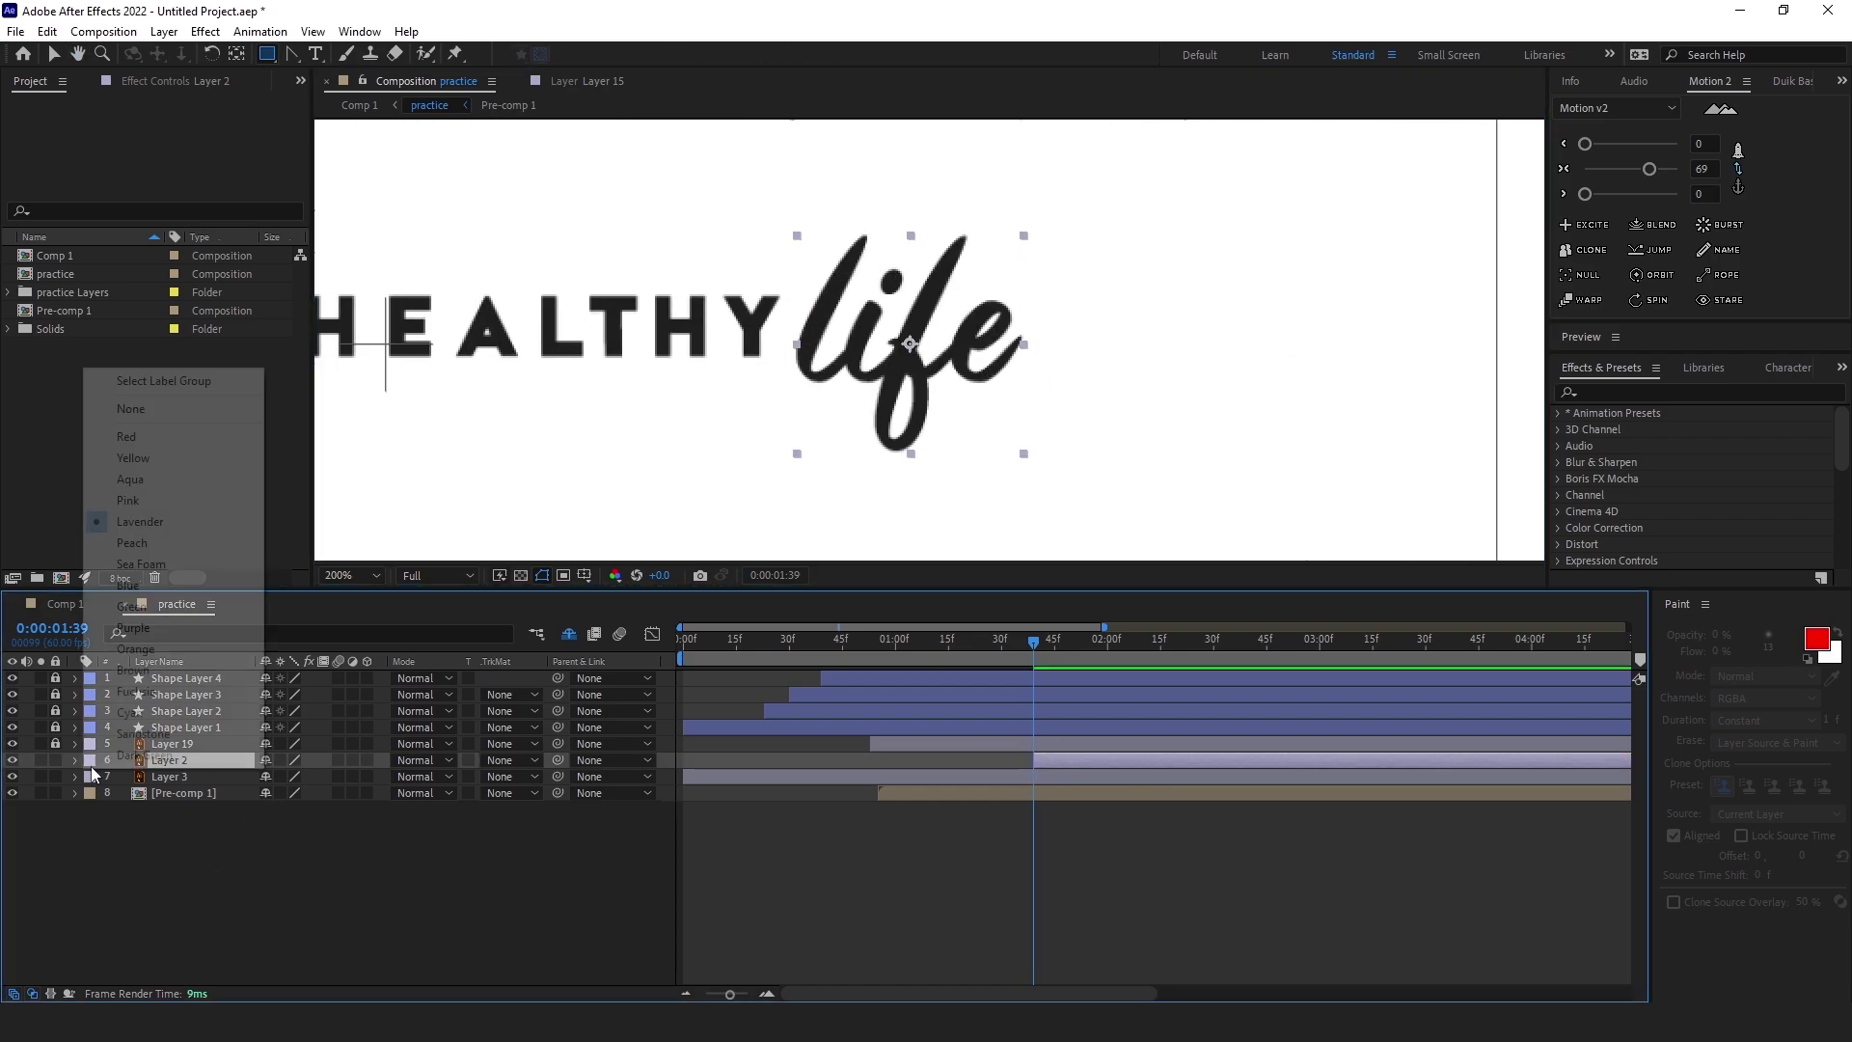
pyautogui.click(135, 661)
pyautogui.click(154, 865)
pyautogui.click(183, 760)
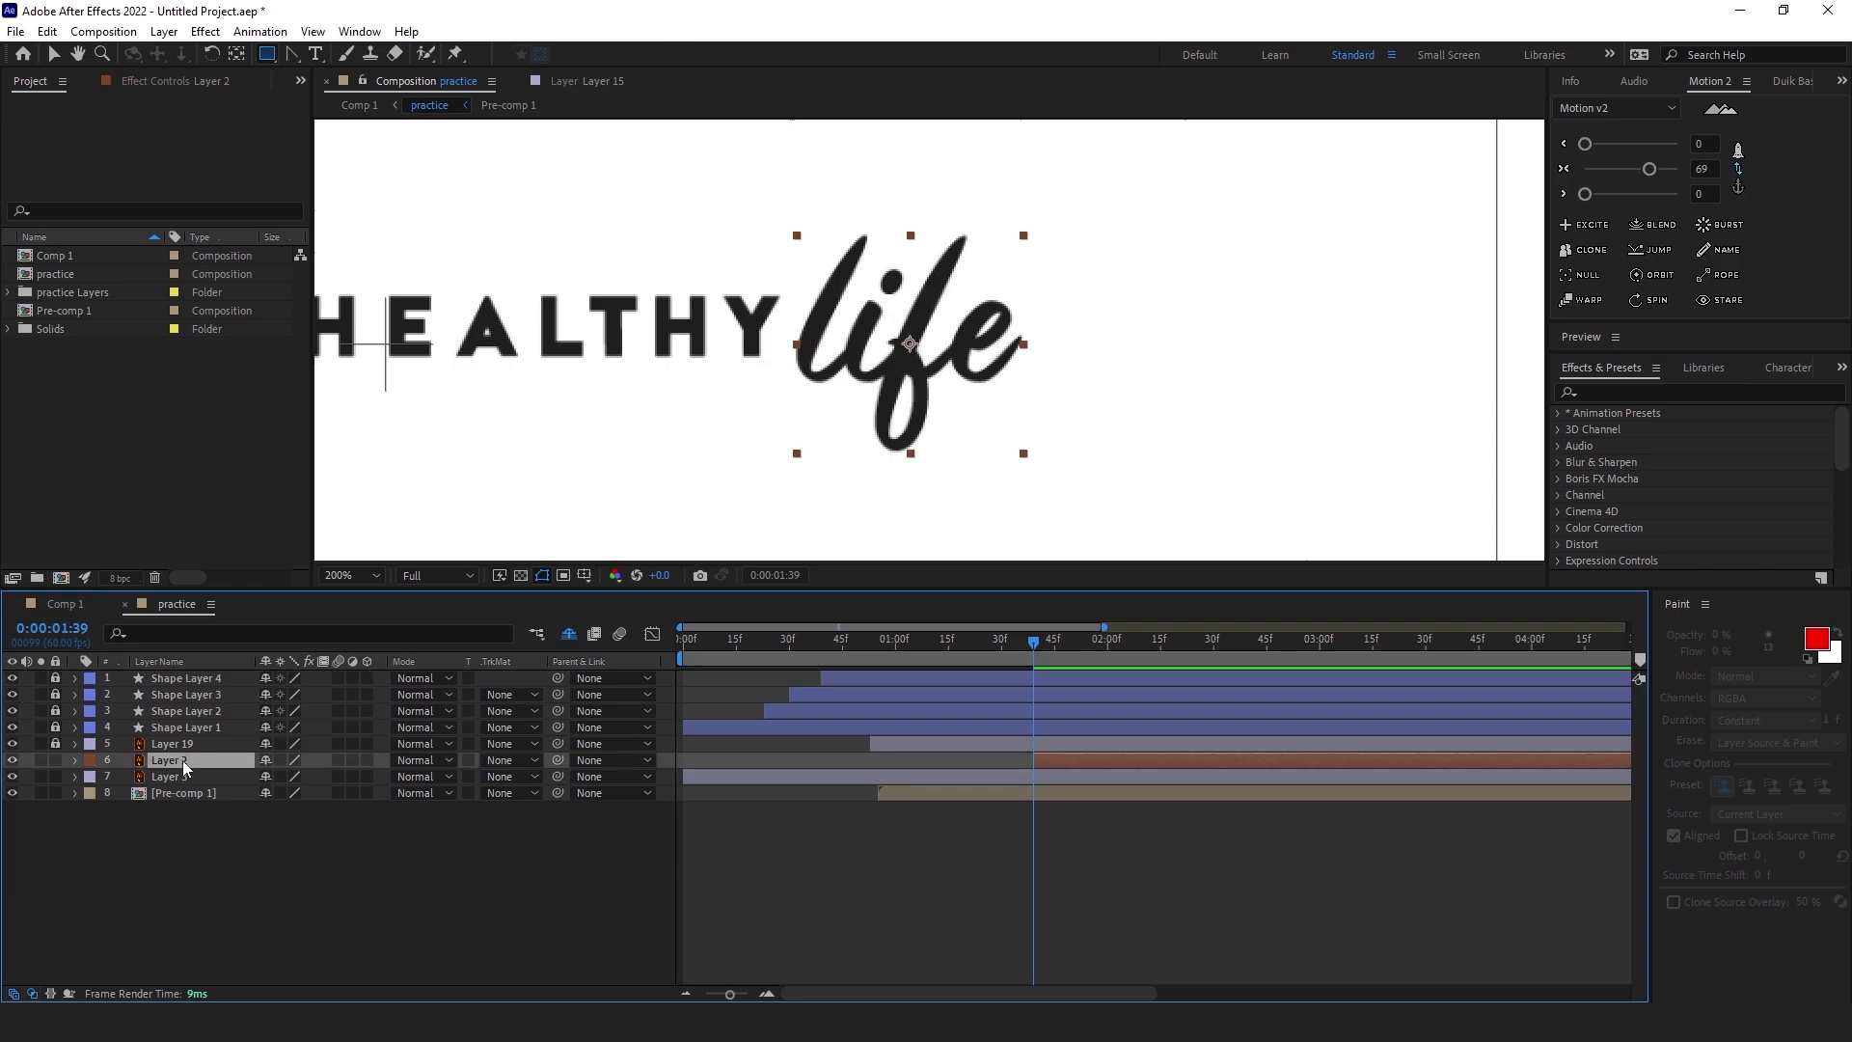
# Start a pen mask path on Layer 2 that follows the l of 'life'
pyautogui.moveTo(291, 53); pyautogui.dragTo(338, 66)
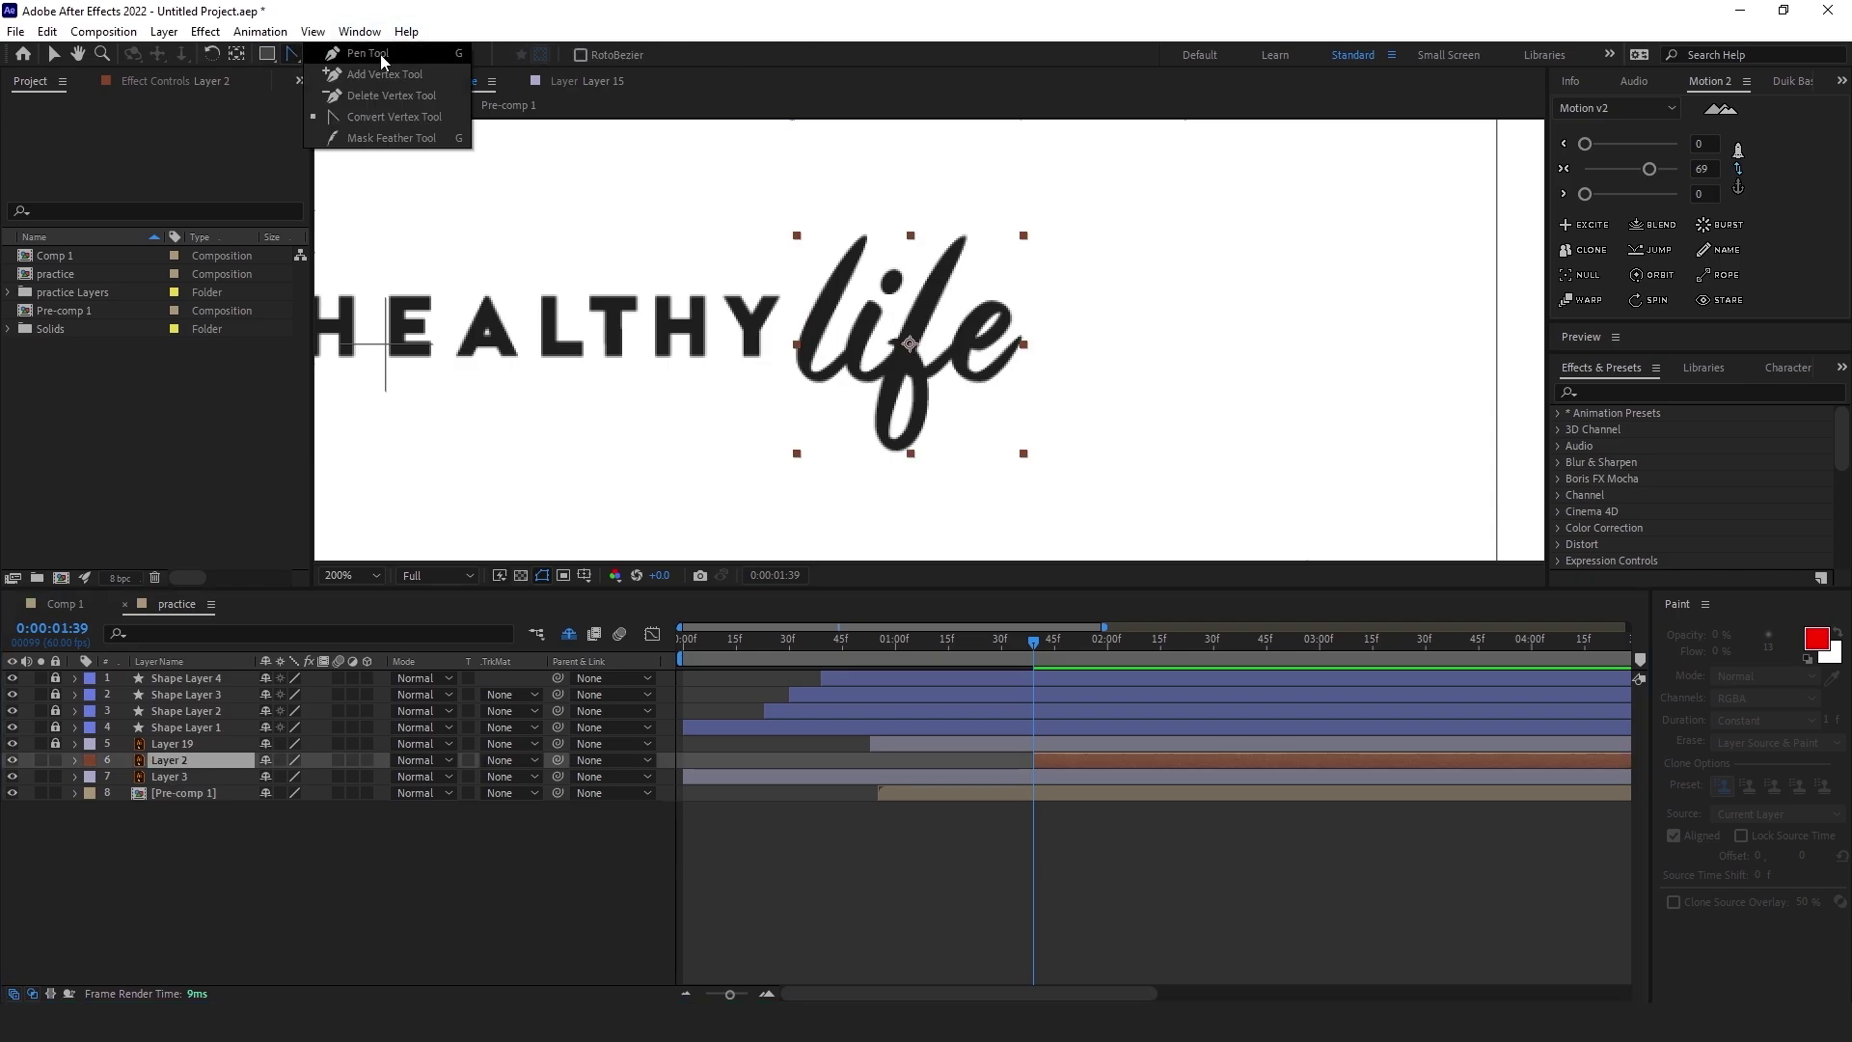
pyautogui.click(868, 235)
pyautogui.moveTo(805, 353)
pyautogui.mouseDown()
pyautogui.moveTo(807, 389)
pyautogui.moveTo(842, 373)
pyautogui.mouseUp()
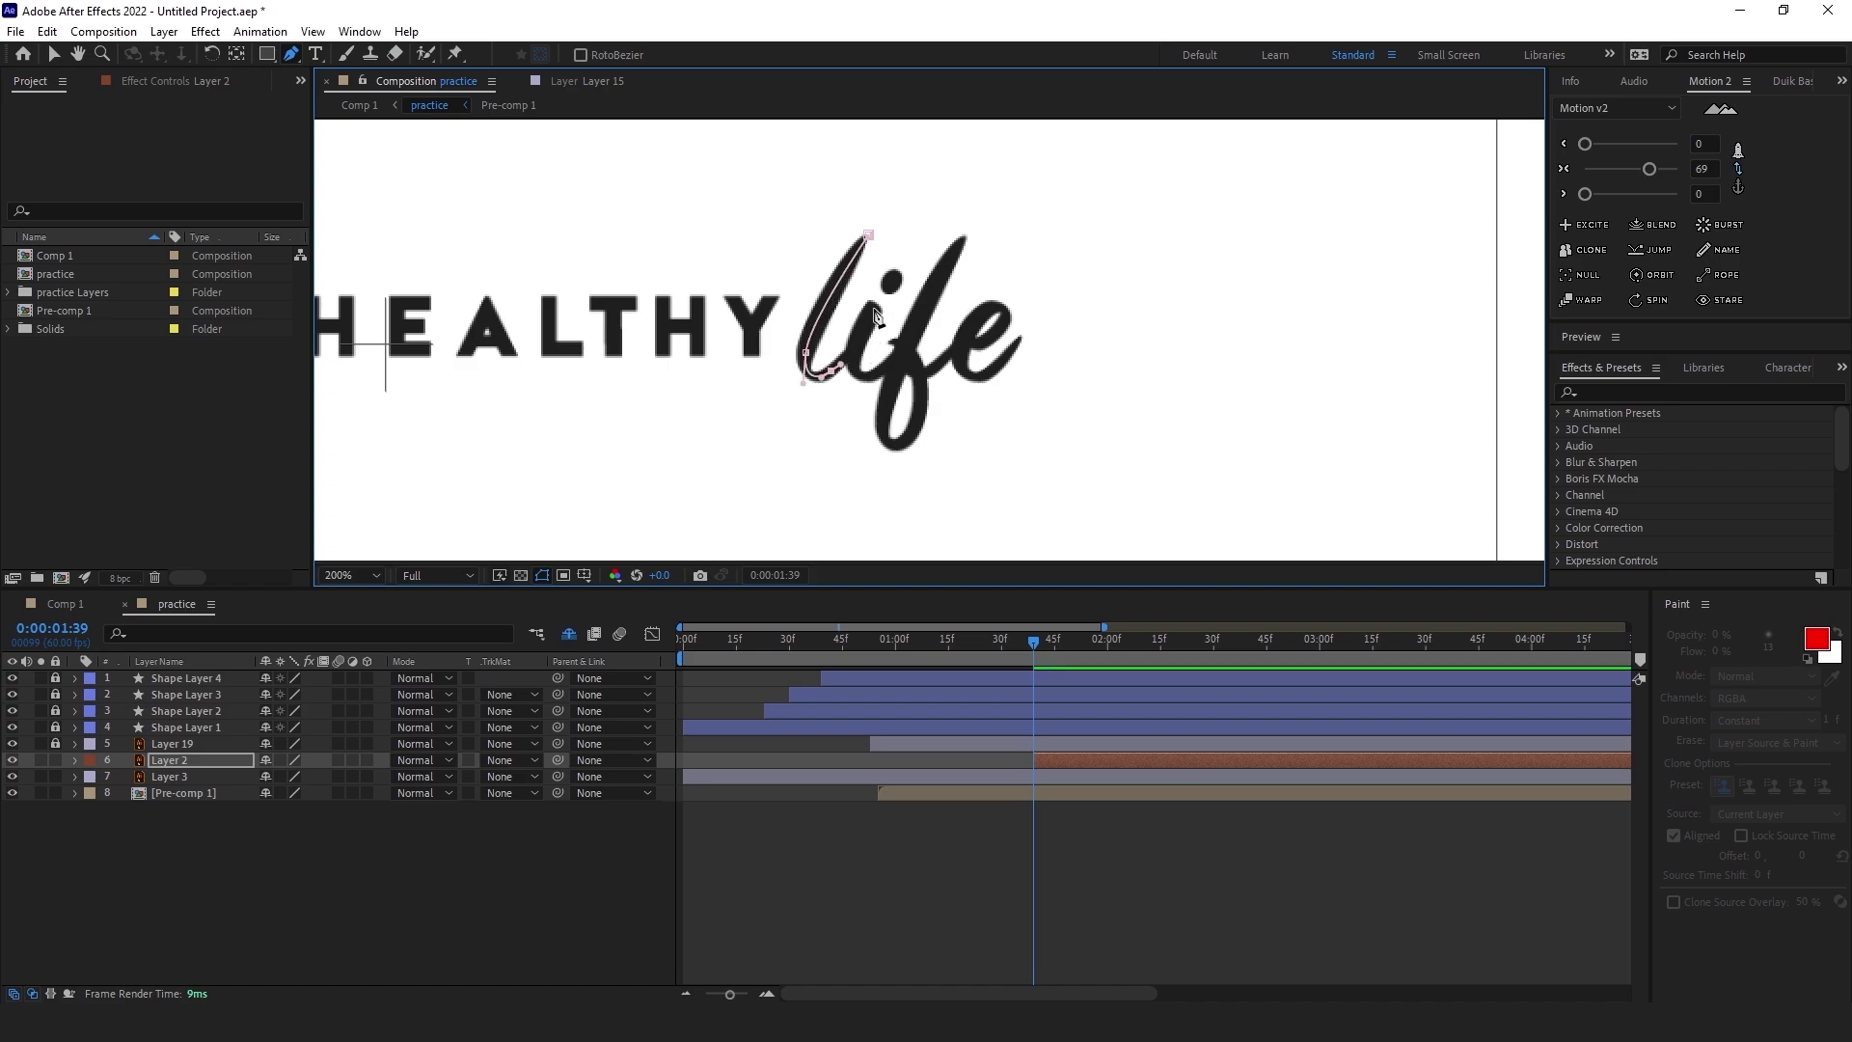
pyautogui.click(877, 302)
pyautogui.moveTo(860, 371)
pyautogui.mouseDown()
pyautogui.moveTo(877, 391)
pyautogui.moveTo(915, 337)
pyautogui.mouseUp()
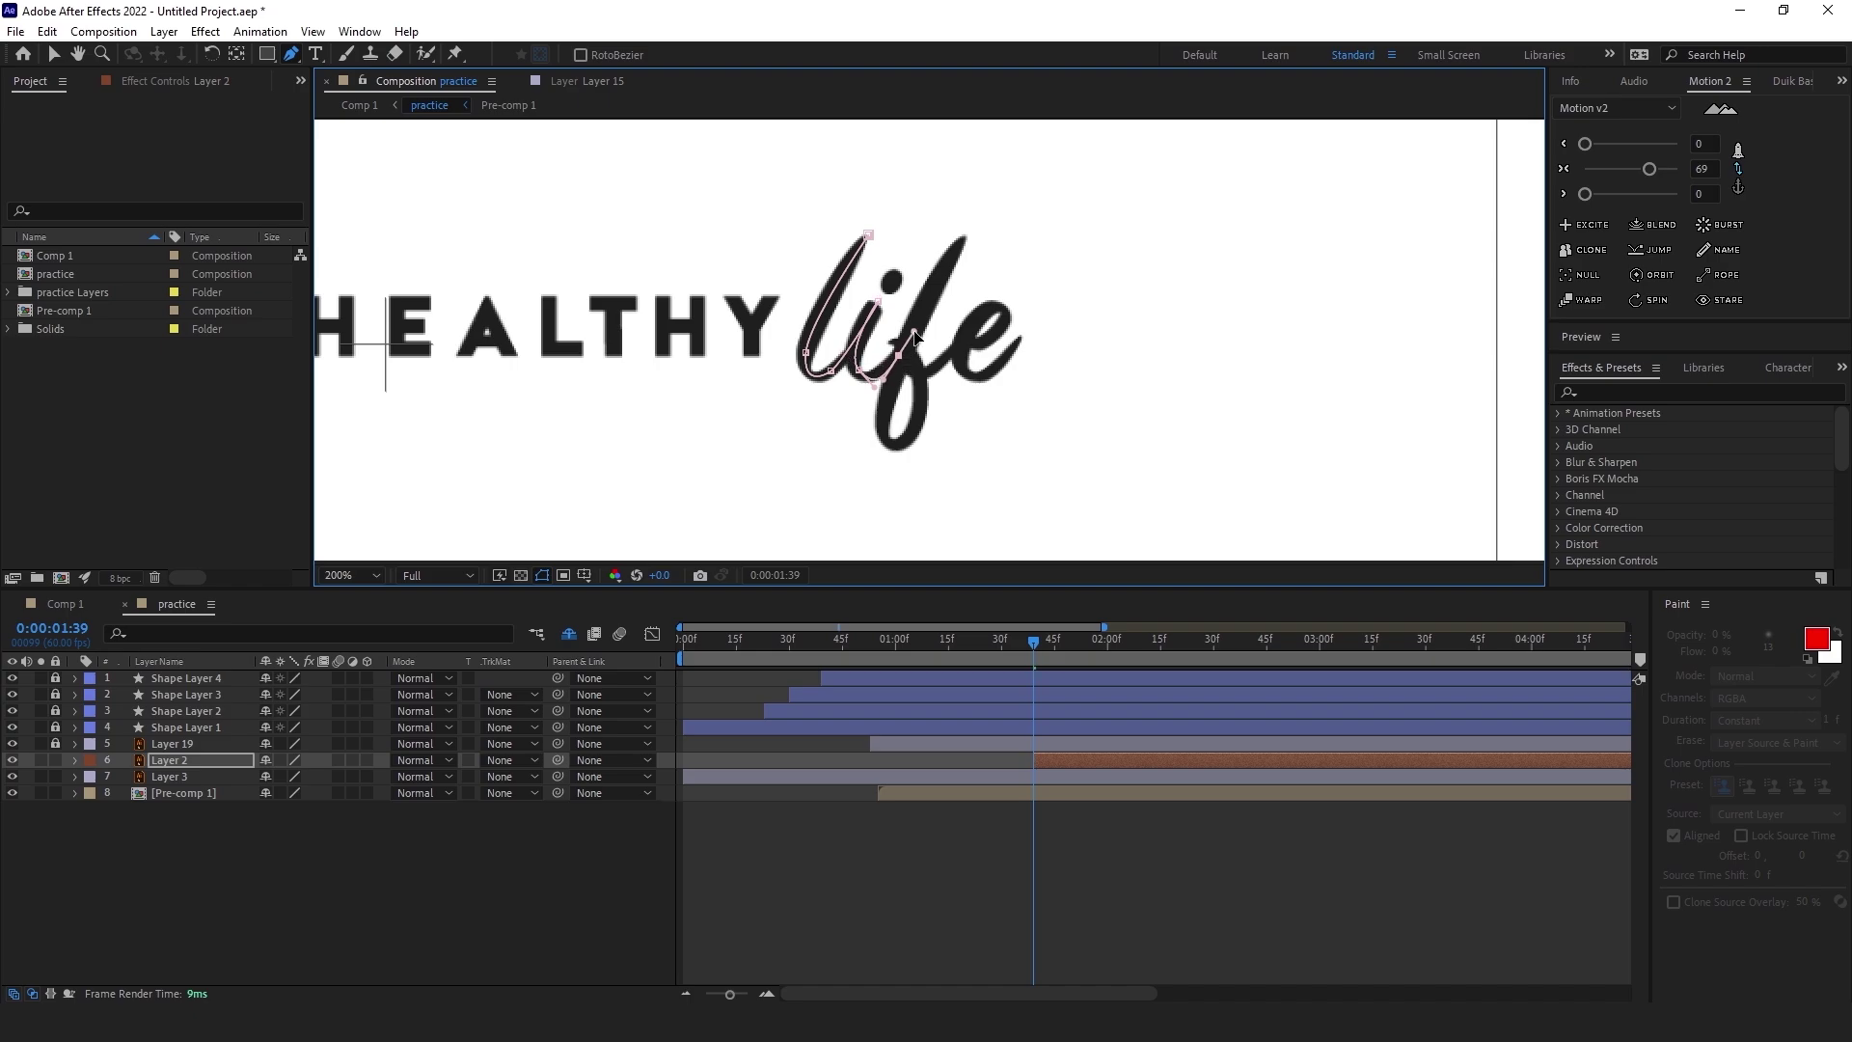
# Continue the path down the f stem, redoing its curve, and on past the e
pyautogui.moveTo(968, 230); pyautogui.dragTo(976, 236)
pyautogui.click(888, 394)
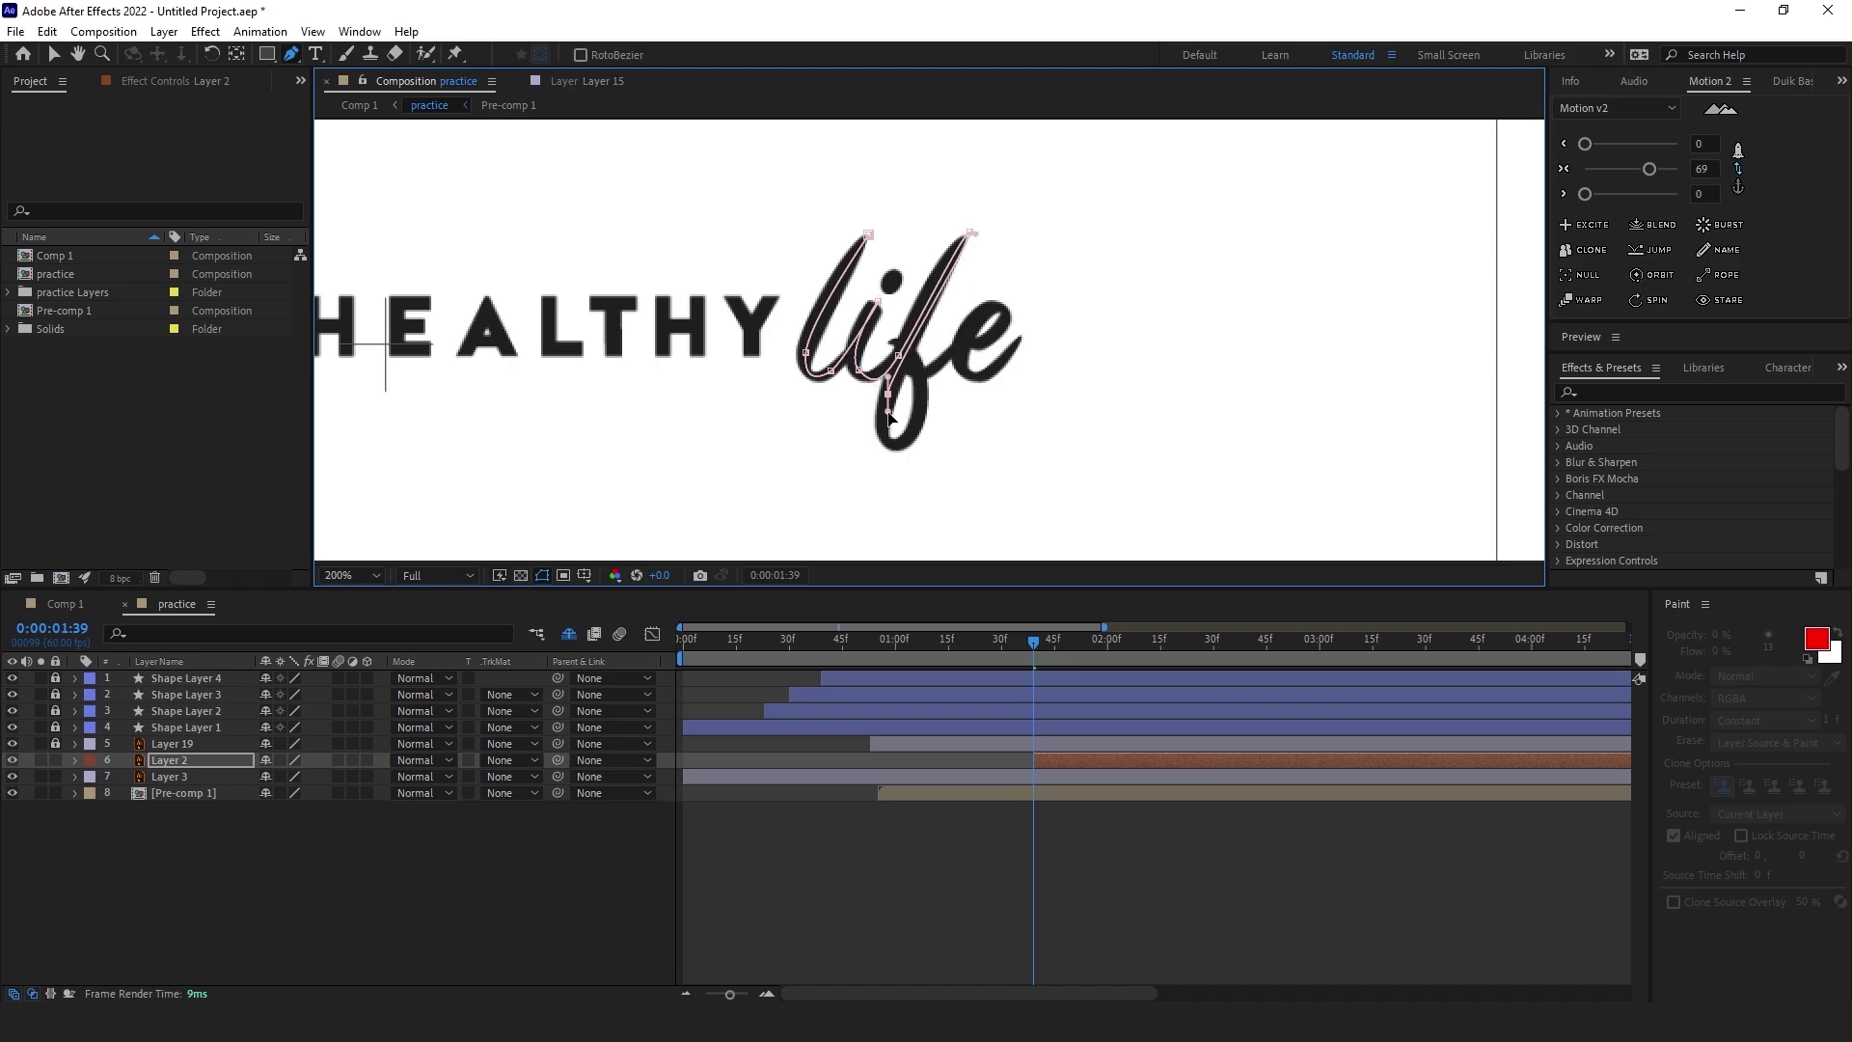
pyautogui.click(888, 422)
pyautogui.moveTo(907, 445); pyautogui.dragTo(950, 426)
pyautogui.hotkey('ctrl', 'z')
pyautogui.hotkey('ctrl', 'z')
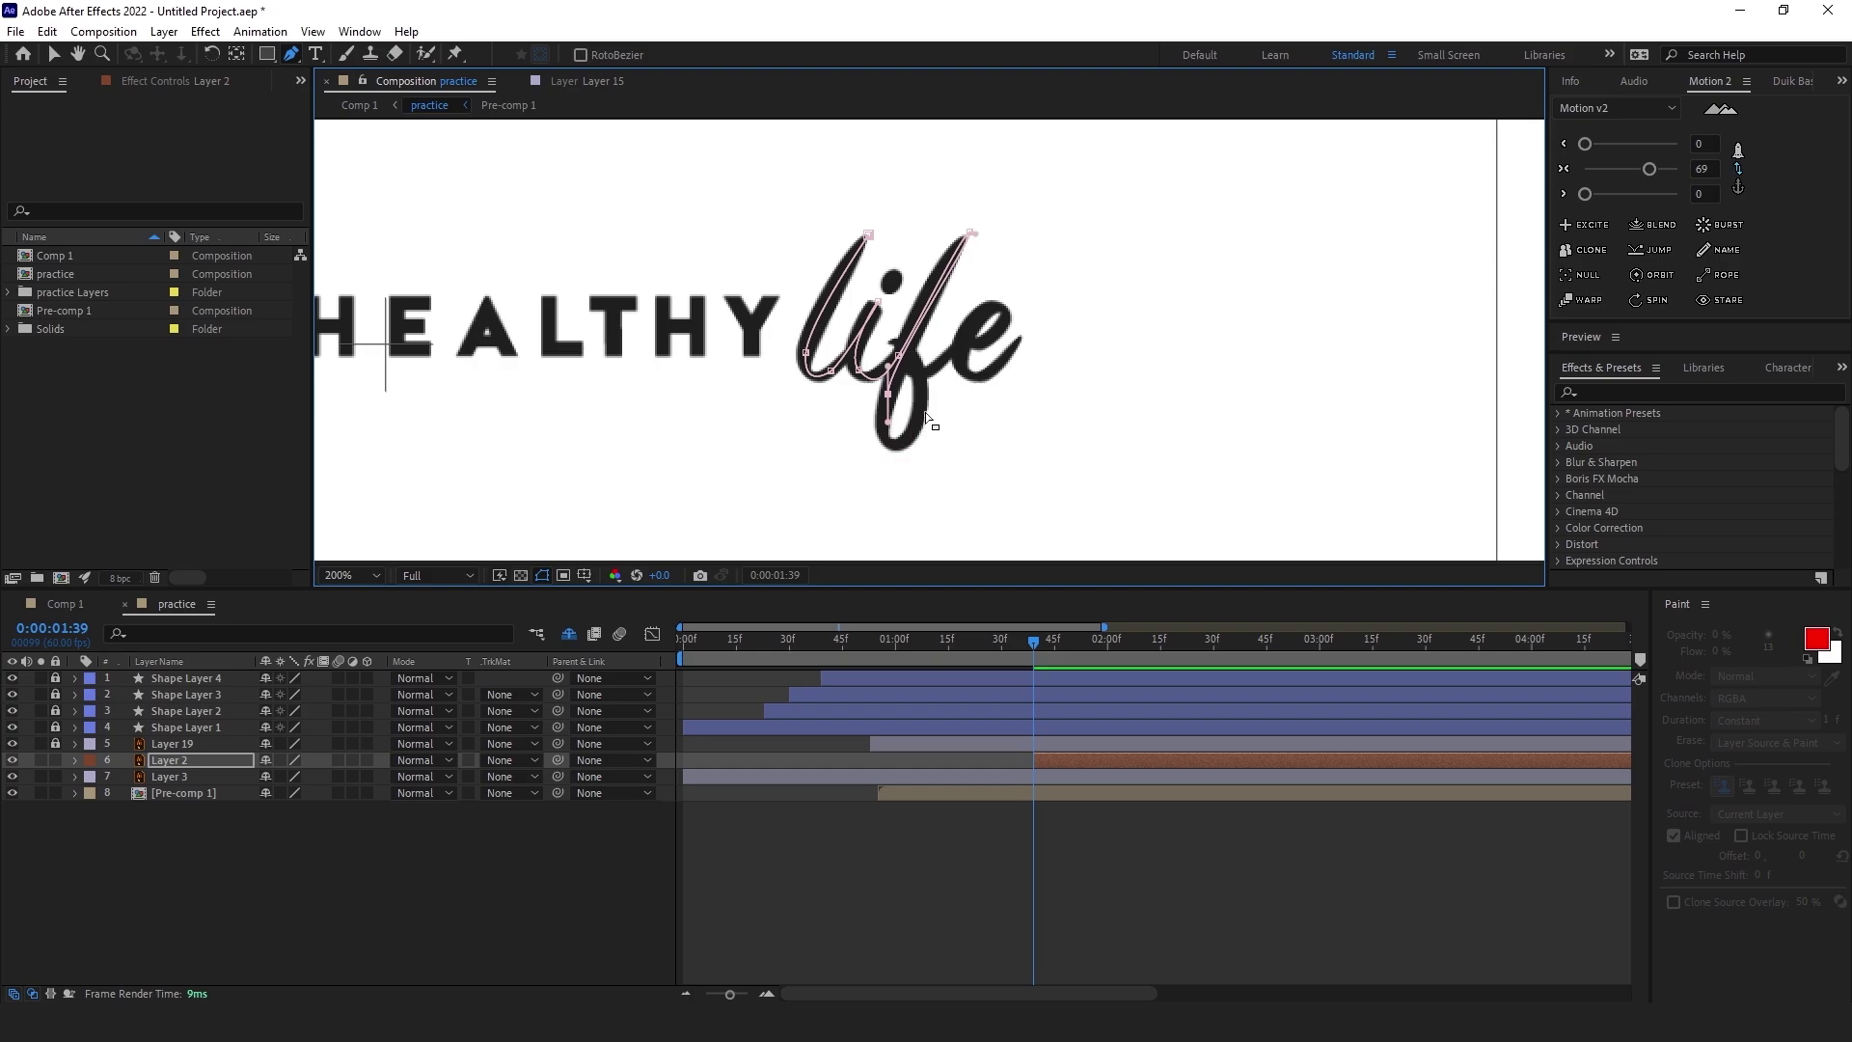
pyautogui.hotkey('ctrl', 'z')
pyautogui.moveTo(884, 409)
pyautogui.mouseDown()
pyautogui.moveTo(885, 436)
pyautogui.moveTo(938, 422)
pyautogui.moveTo(974, 385)
pyautogui.moveTo(963, 360)
pyautogui.moveTo(1014, 329)
pyautogui.moveTo(1000, 421)
pyautogui.mouseUp()
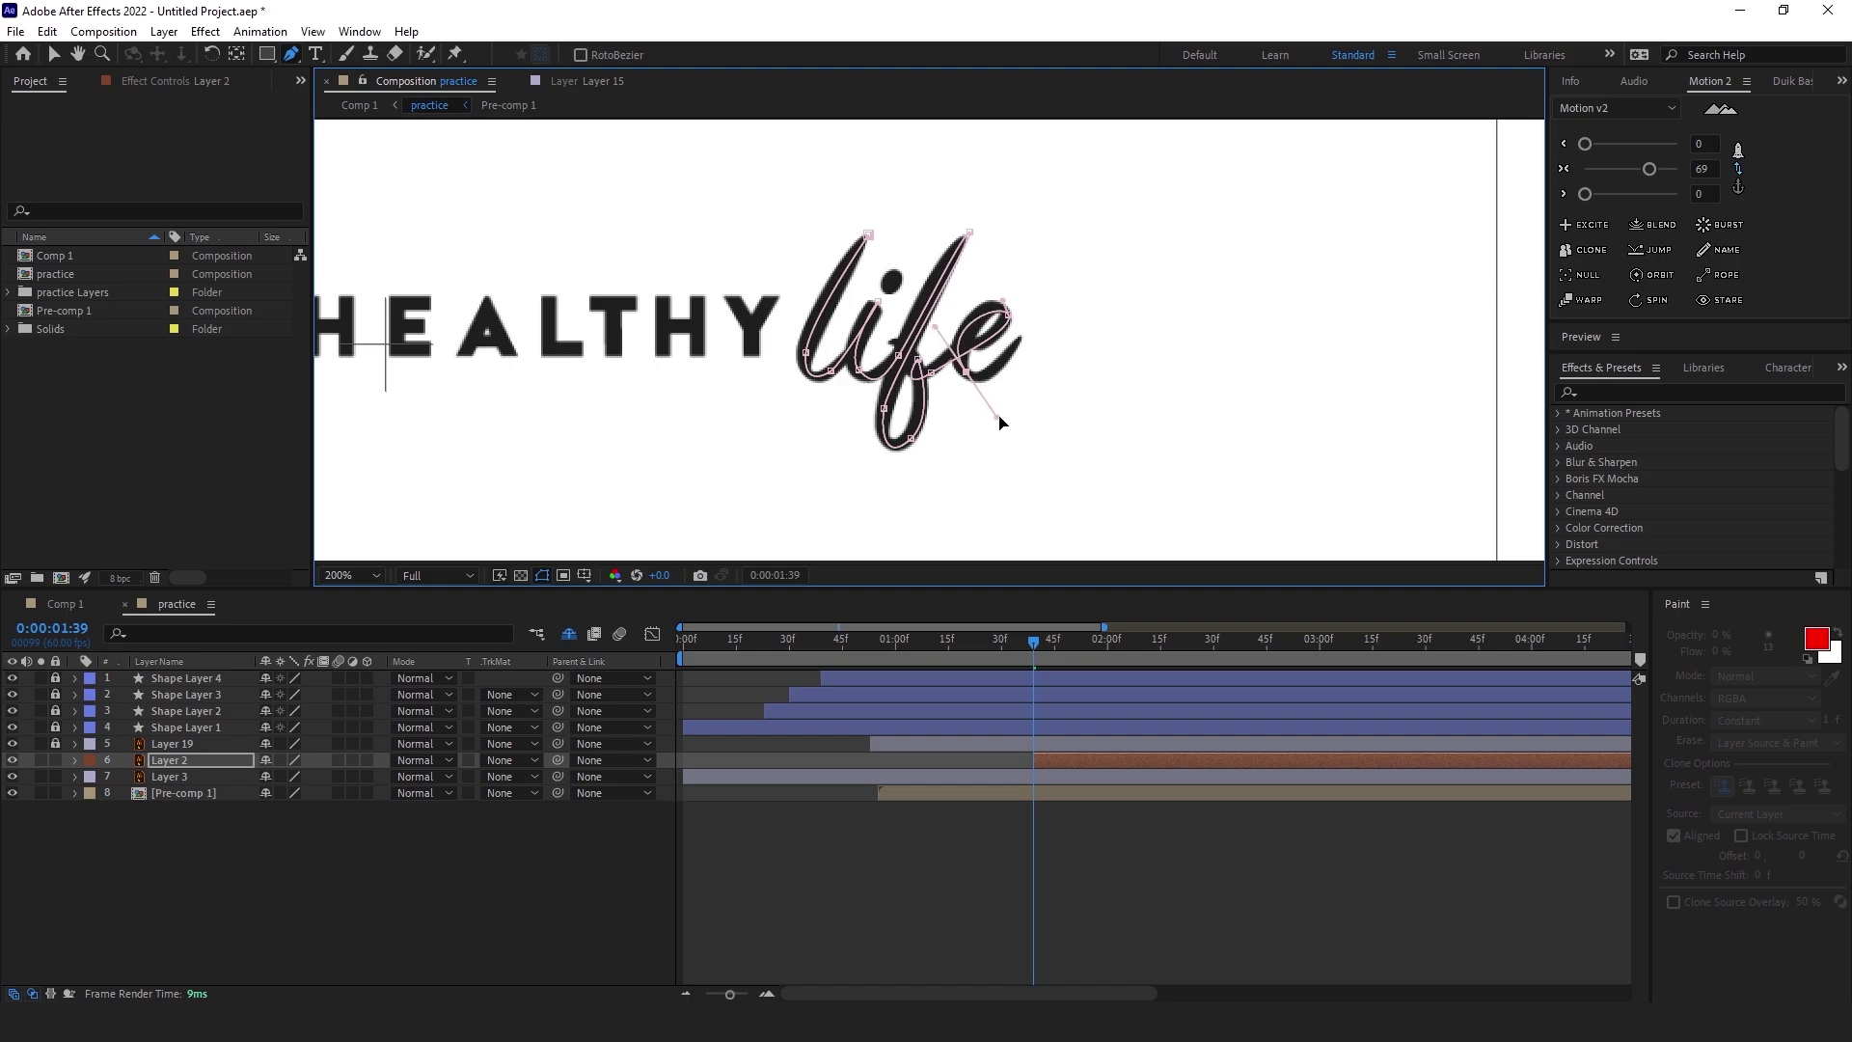
pyautogui.click(1022, 335)
# Shorten the final curve on the e and apply the Generate > Stroke effect to life
pyautogui.moveTo(995, 413); pyautogui.dragTo(985, 398)
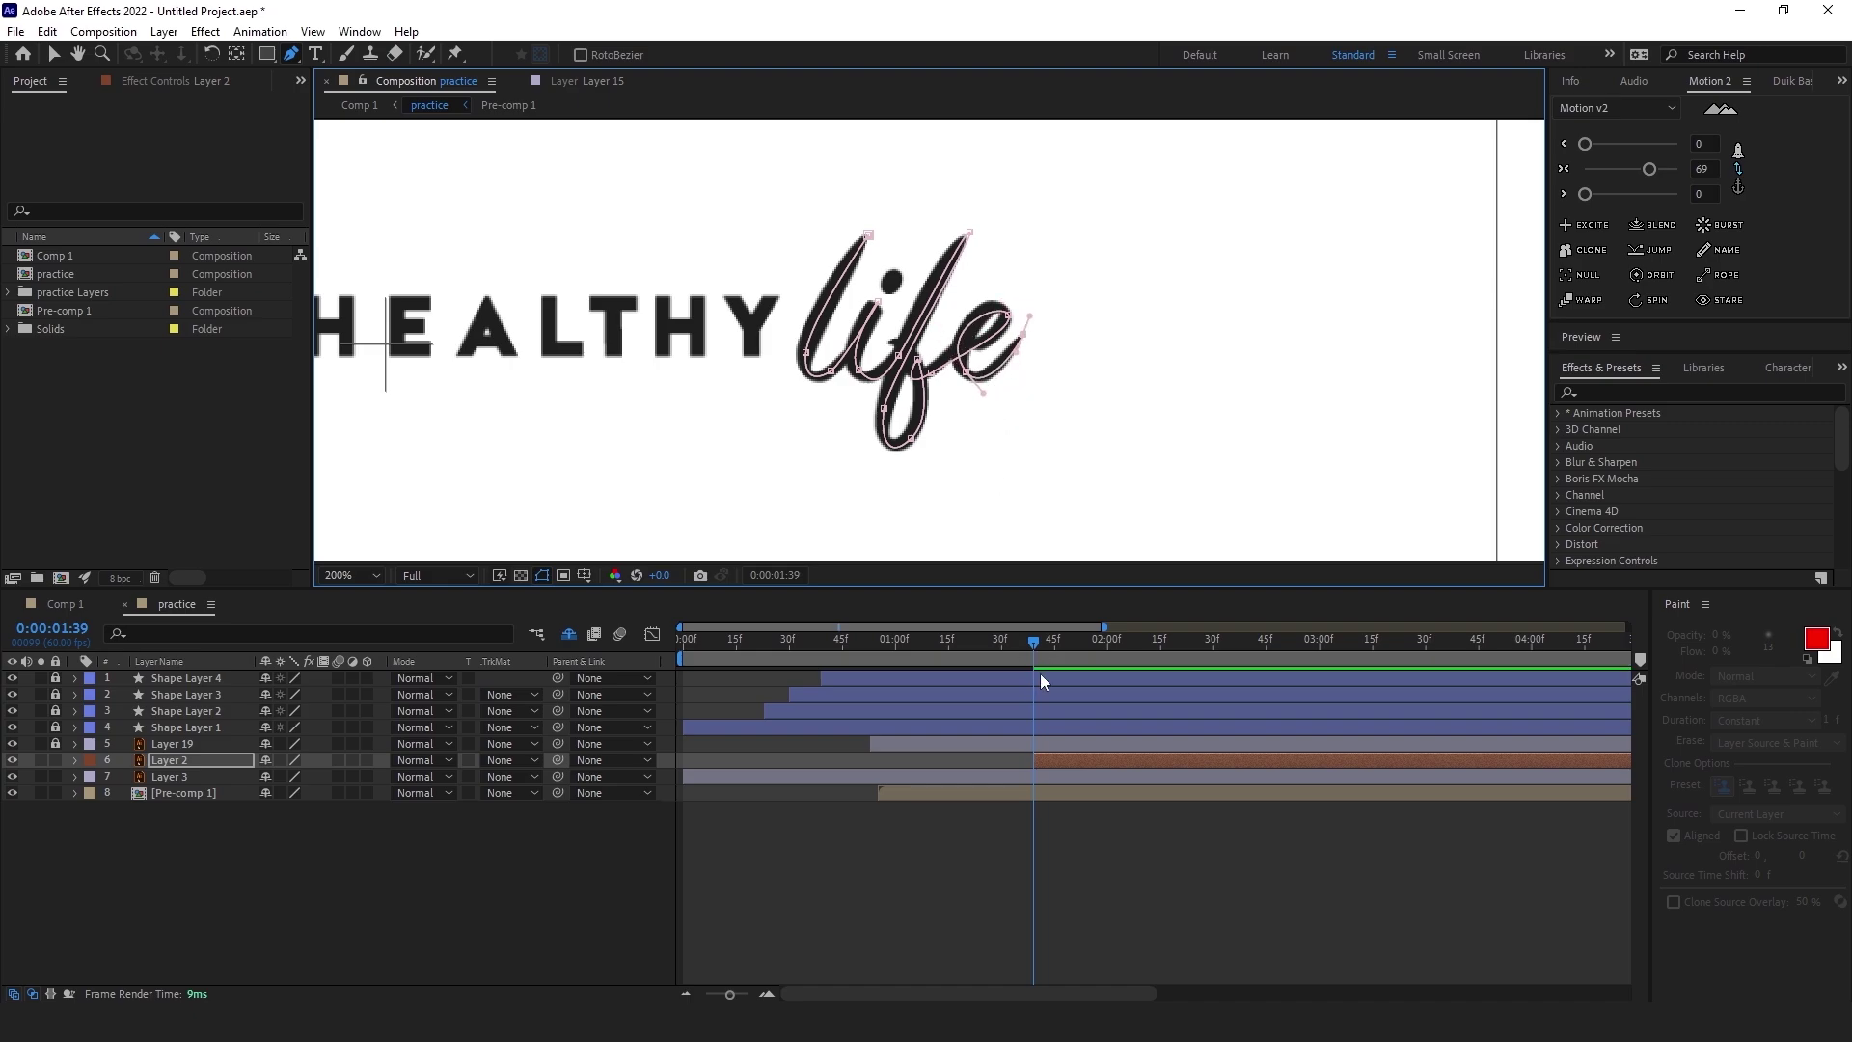
pyautogui.click(1590, 391)
pyautogui.write('stroke')
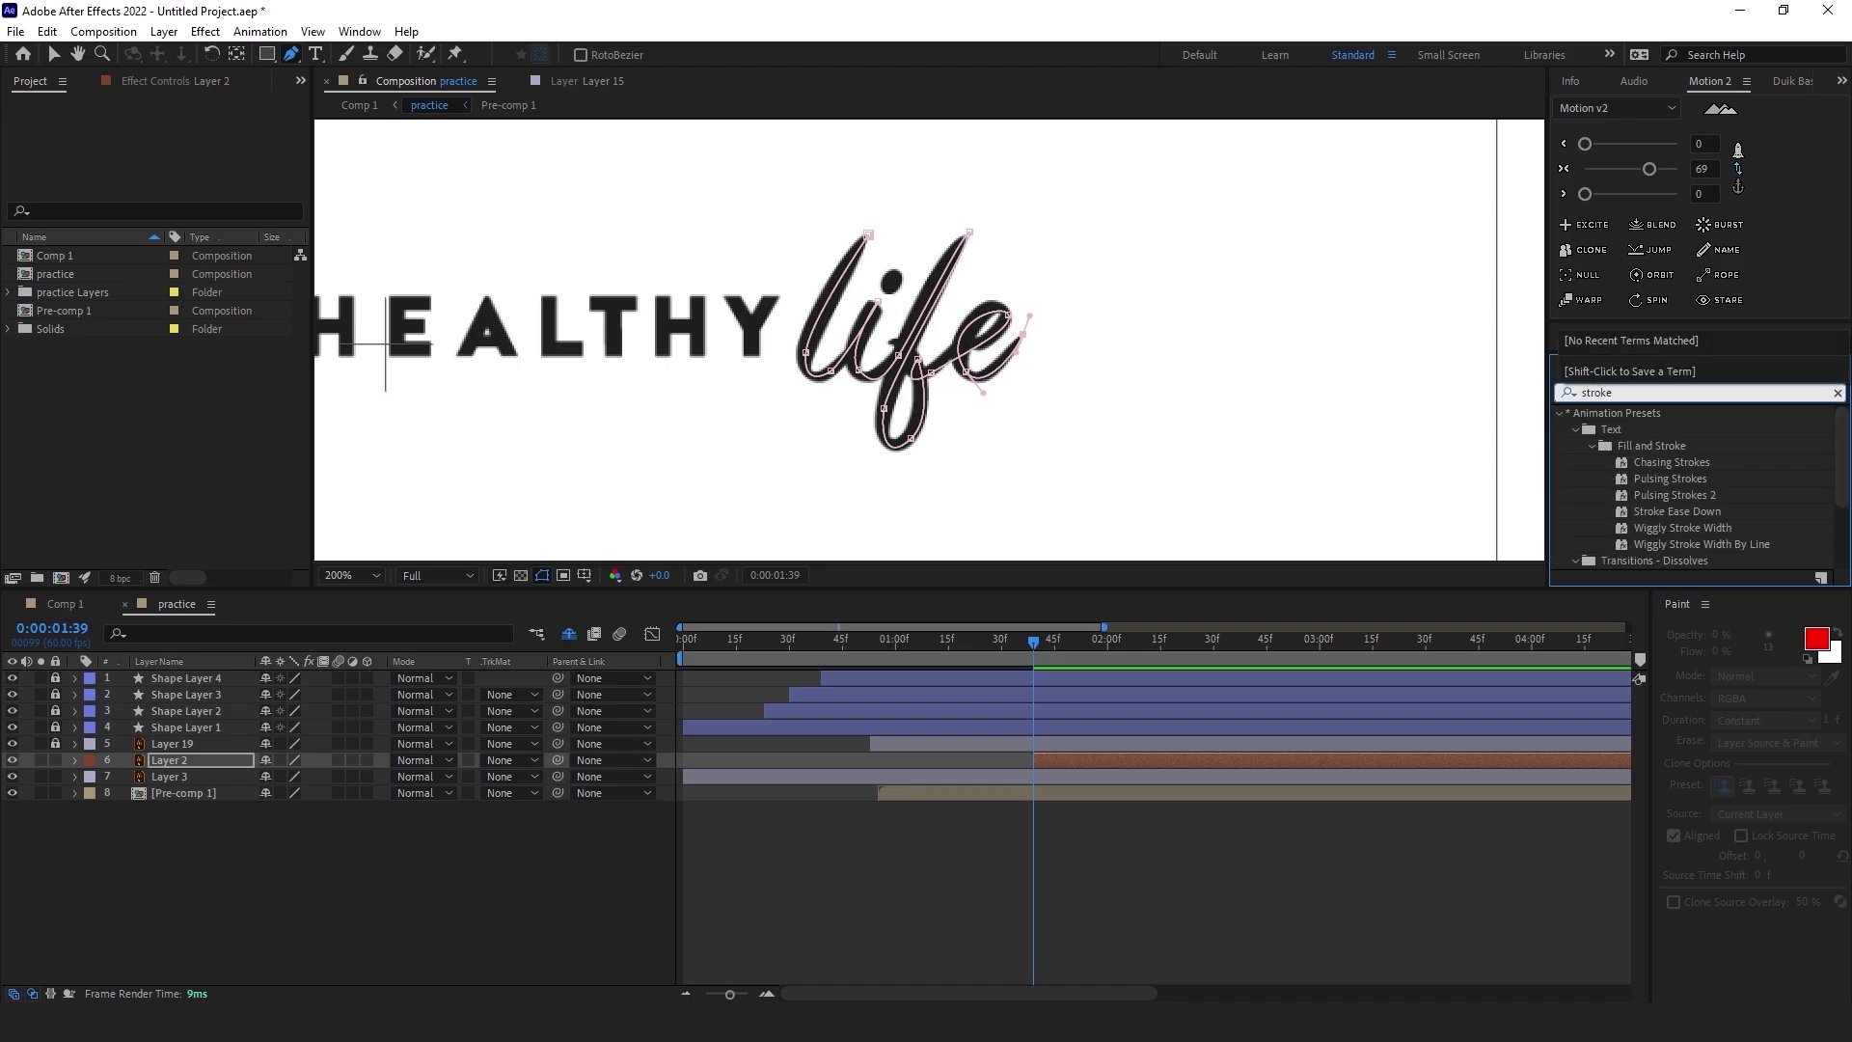
pyautogui.scroll(-2, 1692, 438)
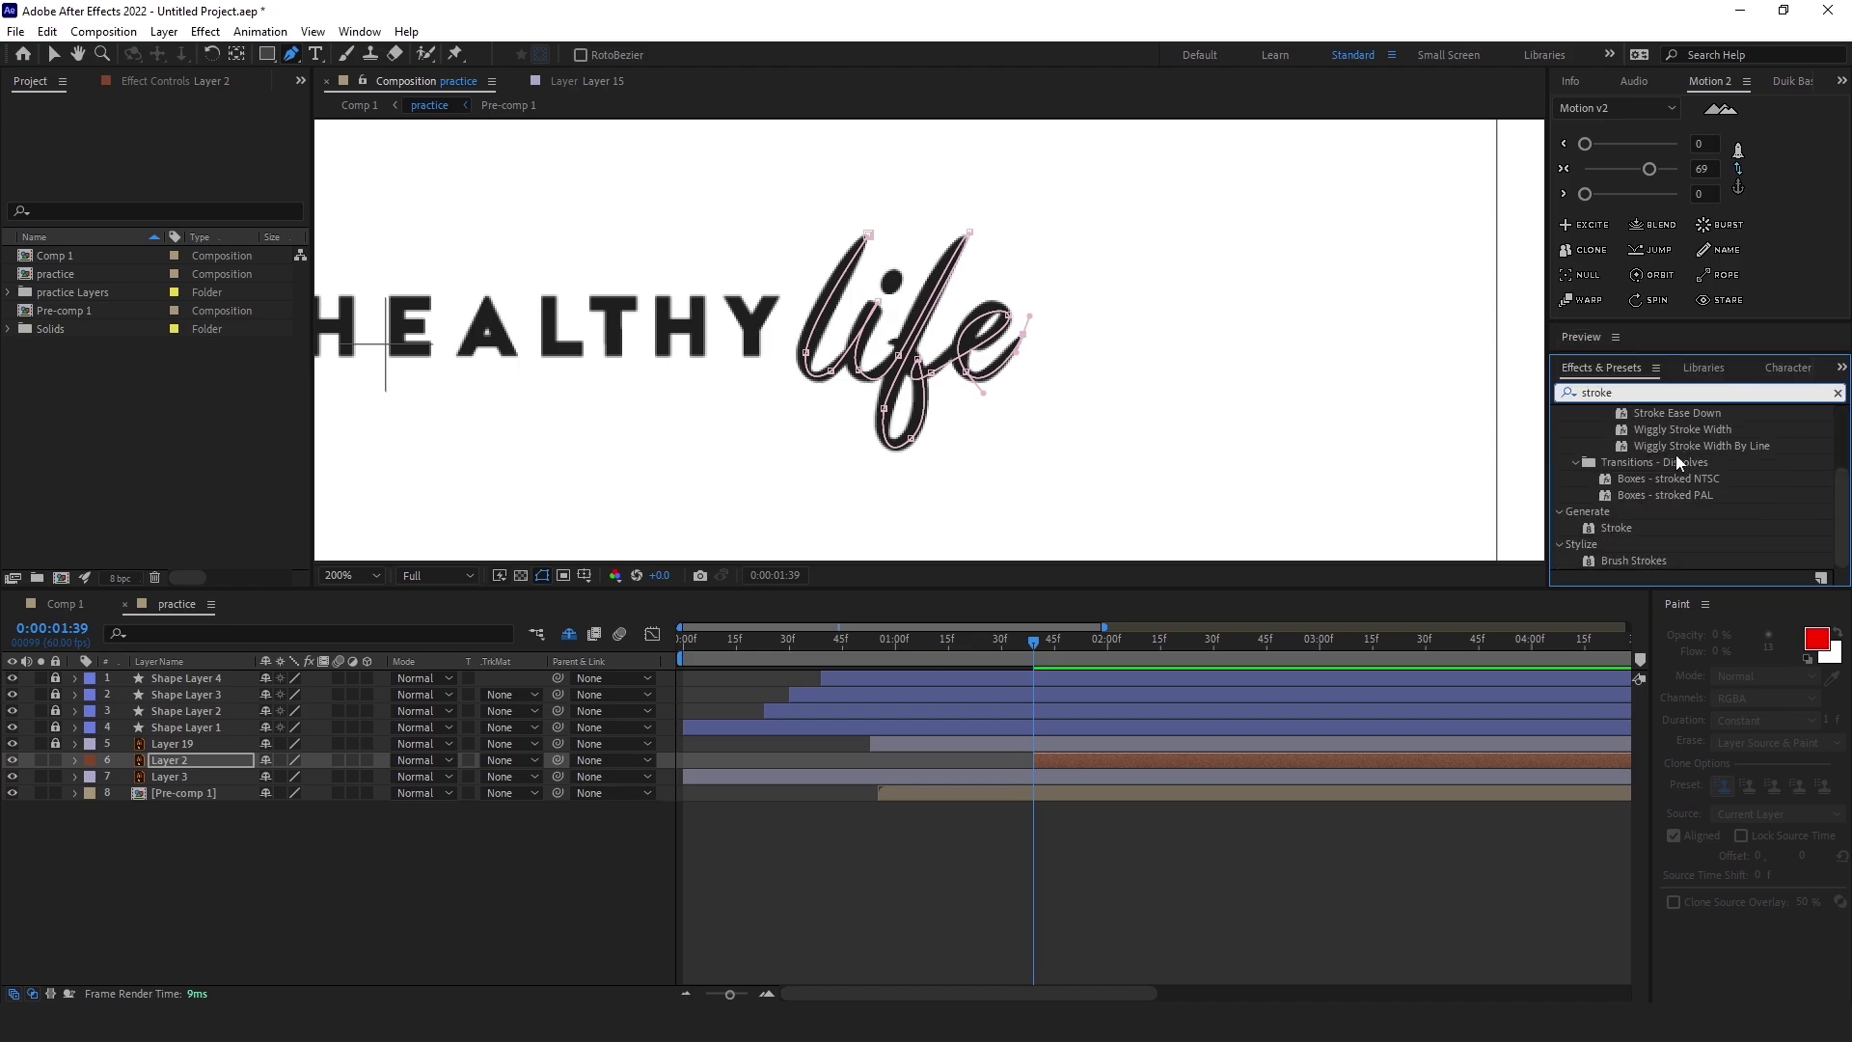
pyautogui.doubleClick(1624, 526)
# Set Stroke to All Masks, Reveal Original Image paint style, brush size 14.1
pyautogui.click(178, 156)
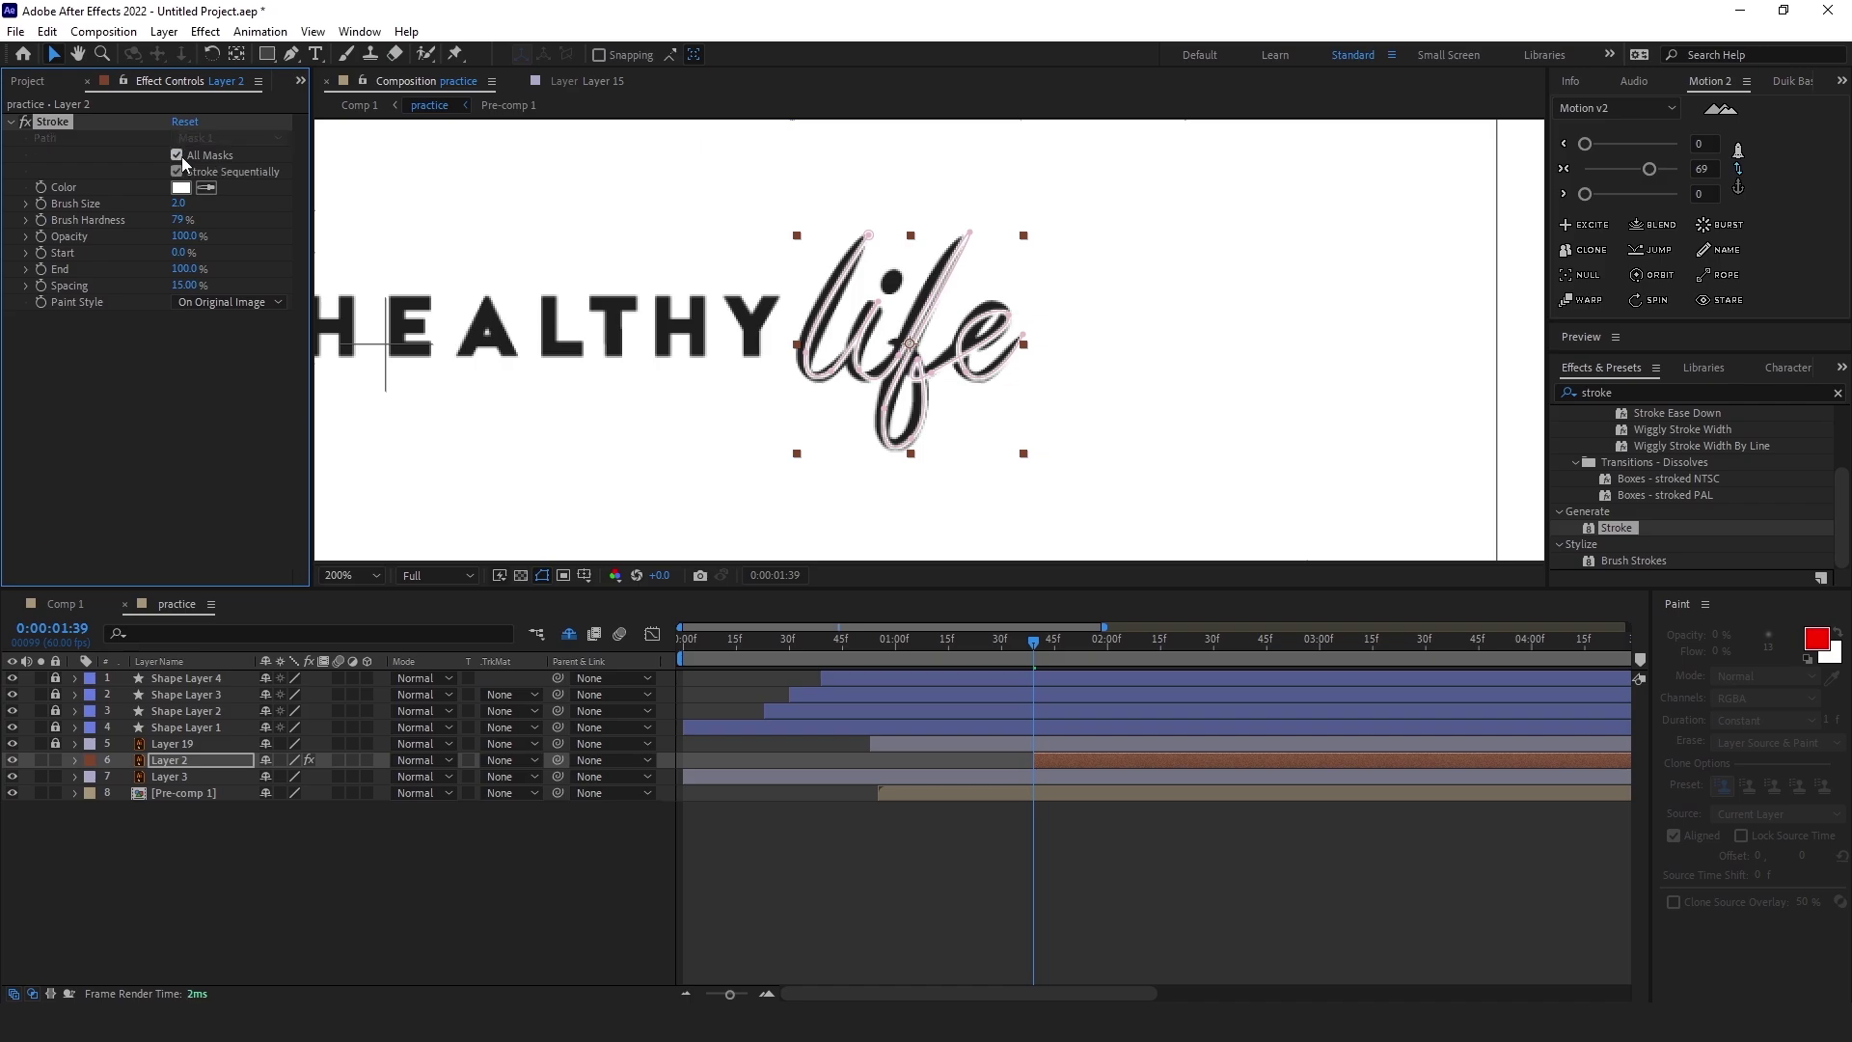
pyautogui.click(208, 302)
pyautogui.click(217, 365)
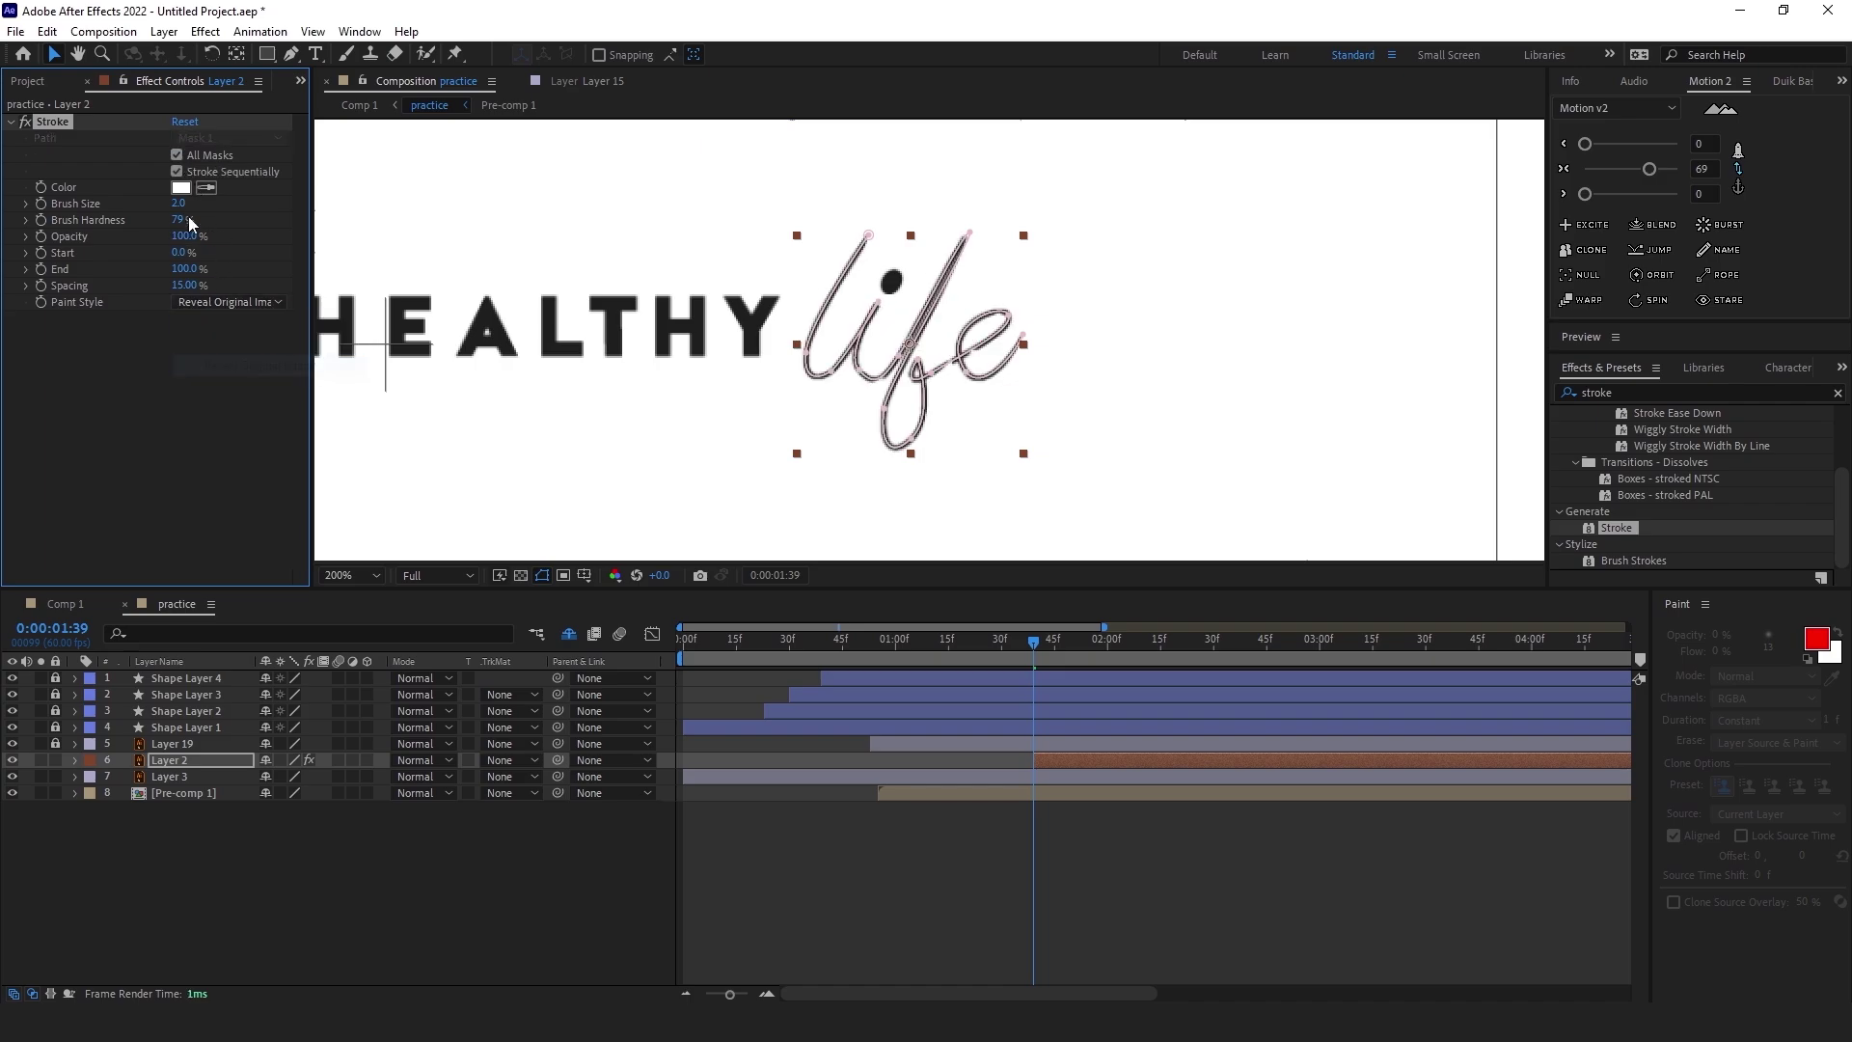
pyautogui.moveTo(180, 203); pyautogui.dragTo(557, 214)
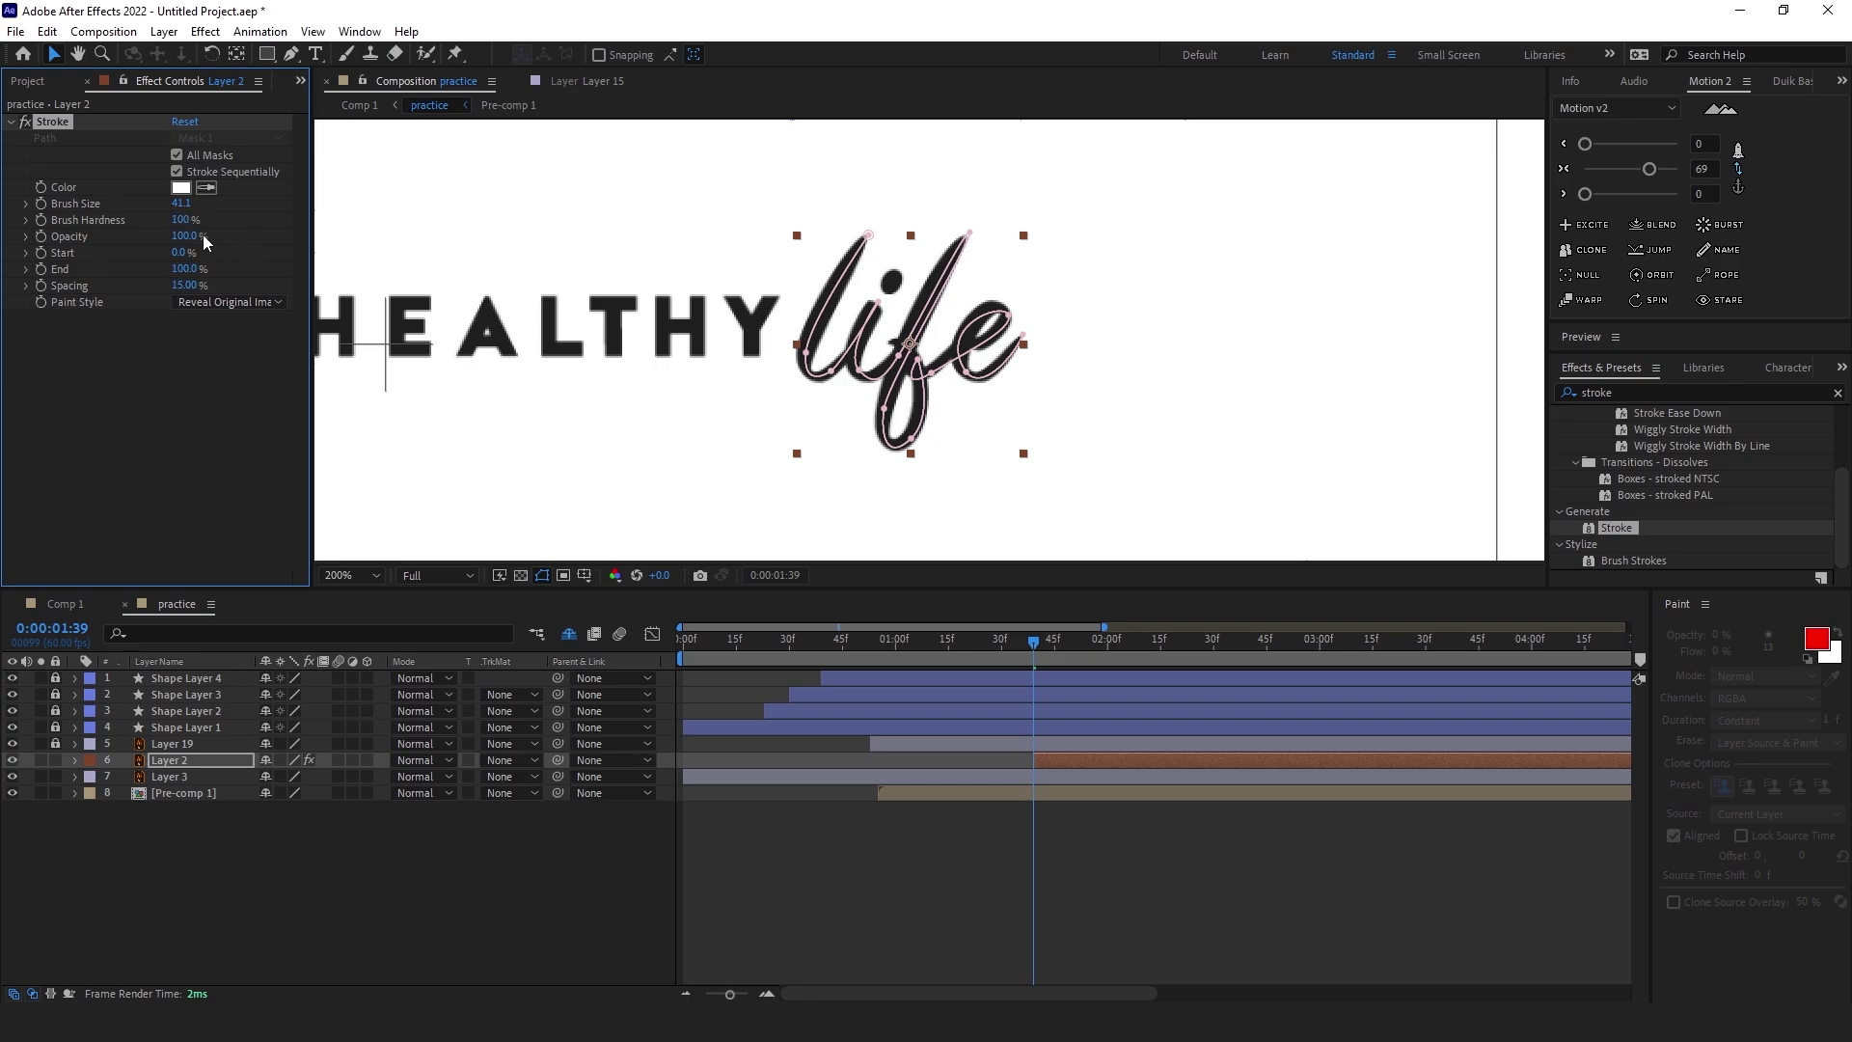
pyautogui.moveTo(46, 203)
pyautogui.mouseDown()
pyautogui.moveTo(174, 212)
pyautogui.moveTo(136, 203)
pyautogui.mouseUp()
# Try keyframing Stroke End at 0%, then remove the keyframes and preview
pyautogui.click(41, 270)
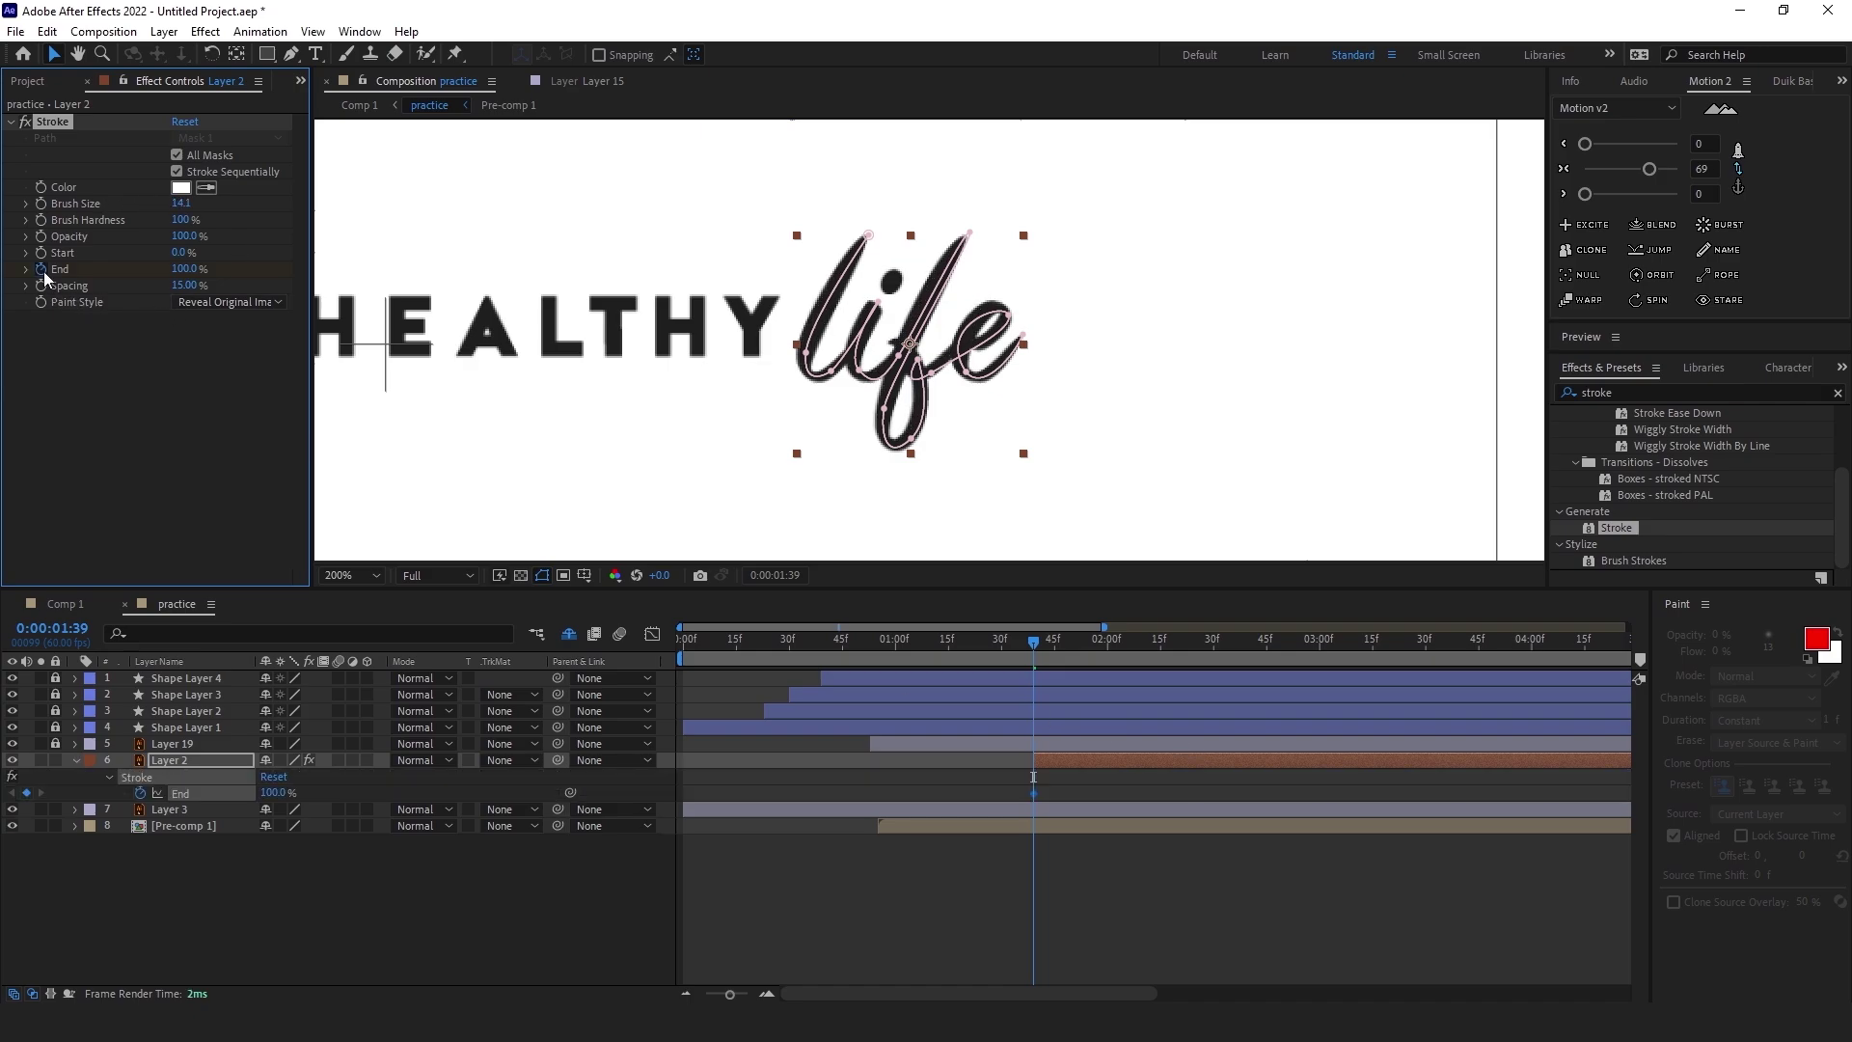
pyautogui.click(183, 269)
pyautogui.write('0')
pyautogui.press('Return')
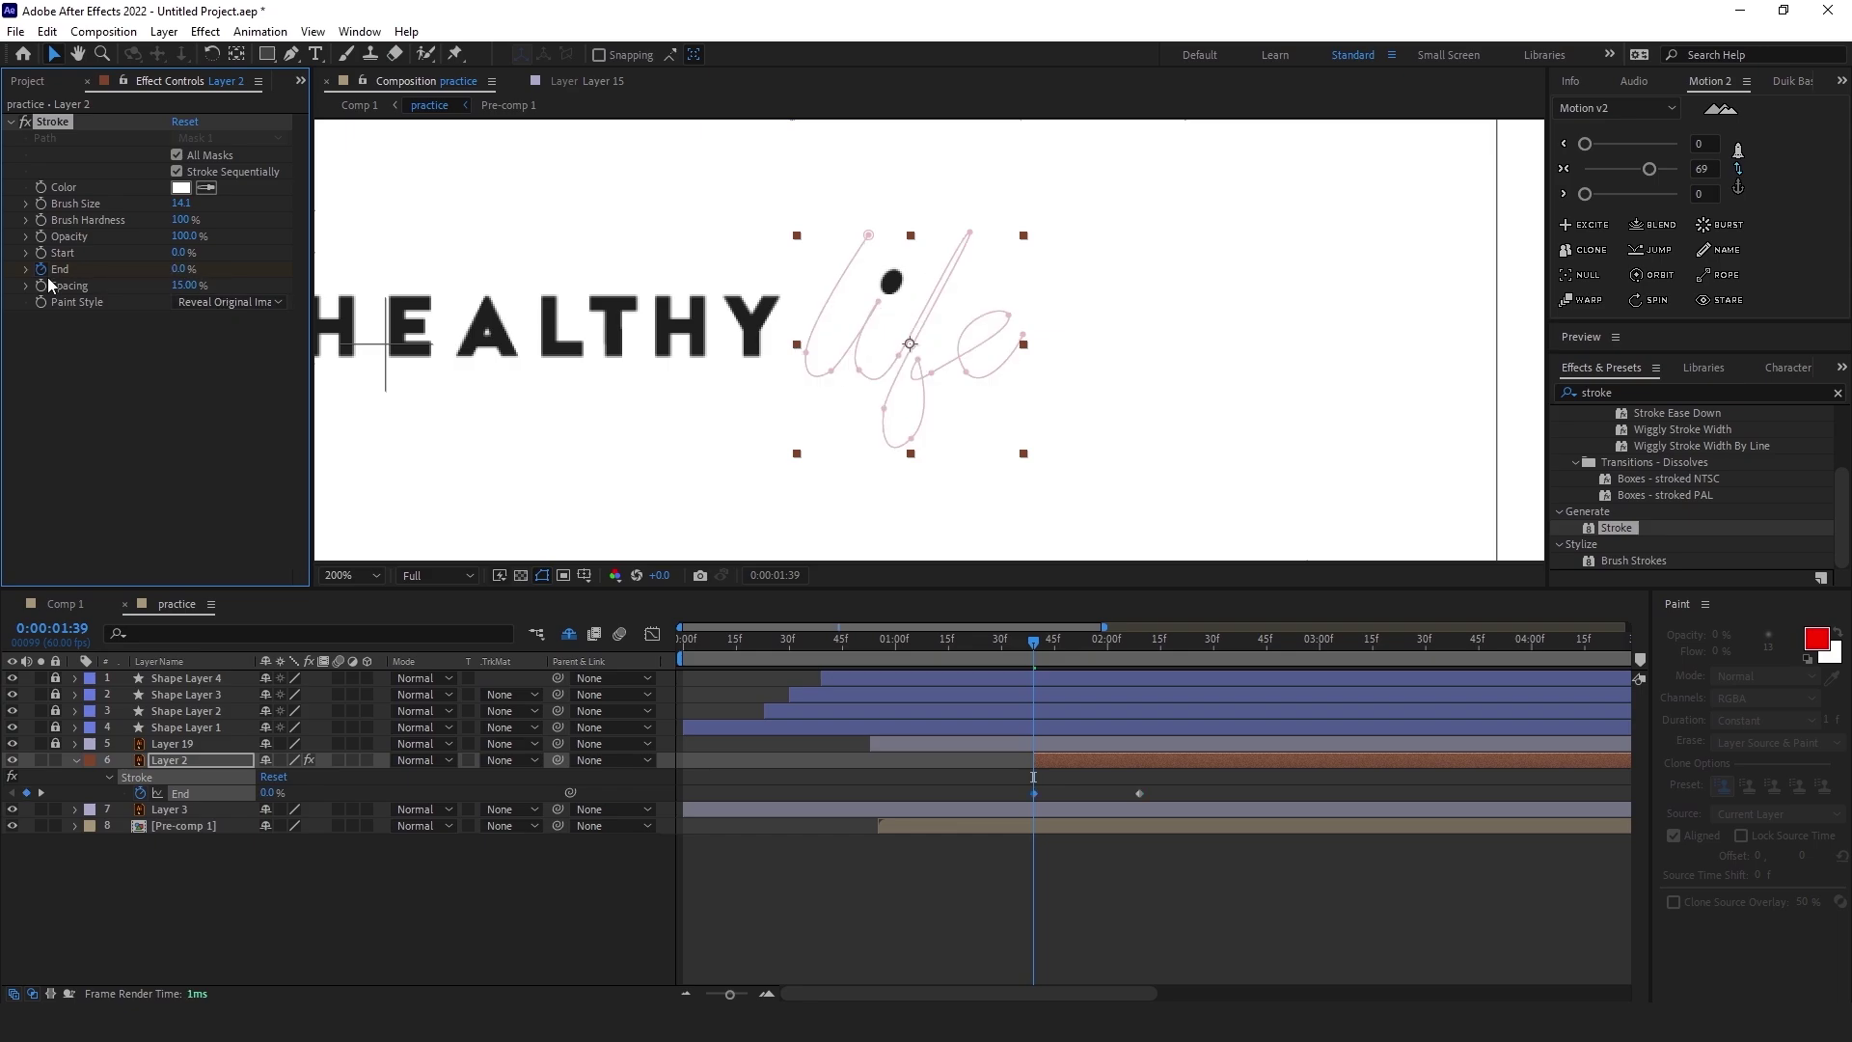
pyautogui.click(42, 269)
pyautogui.press('space')
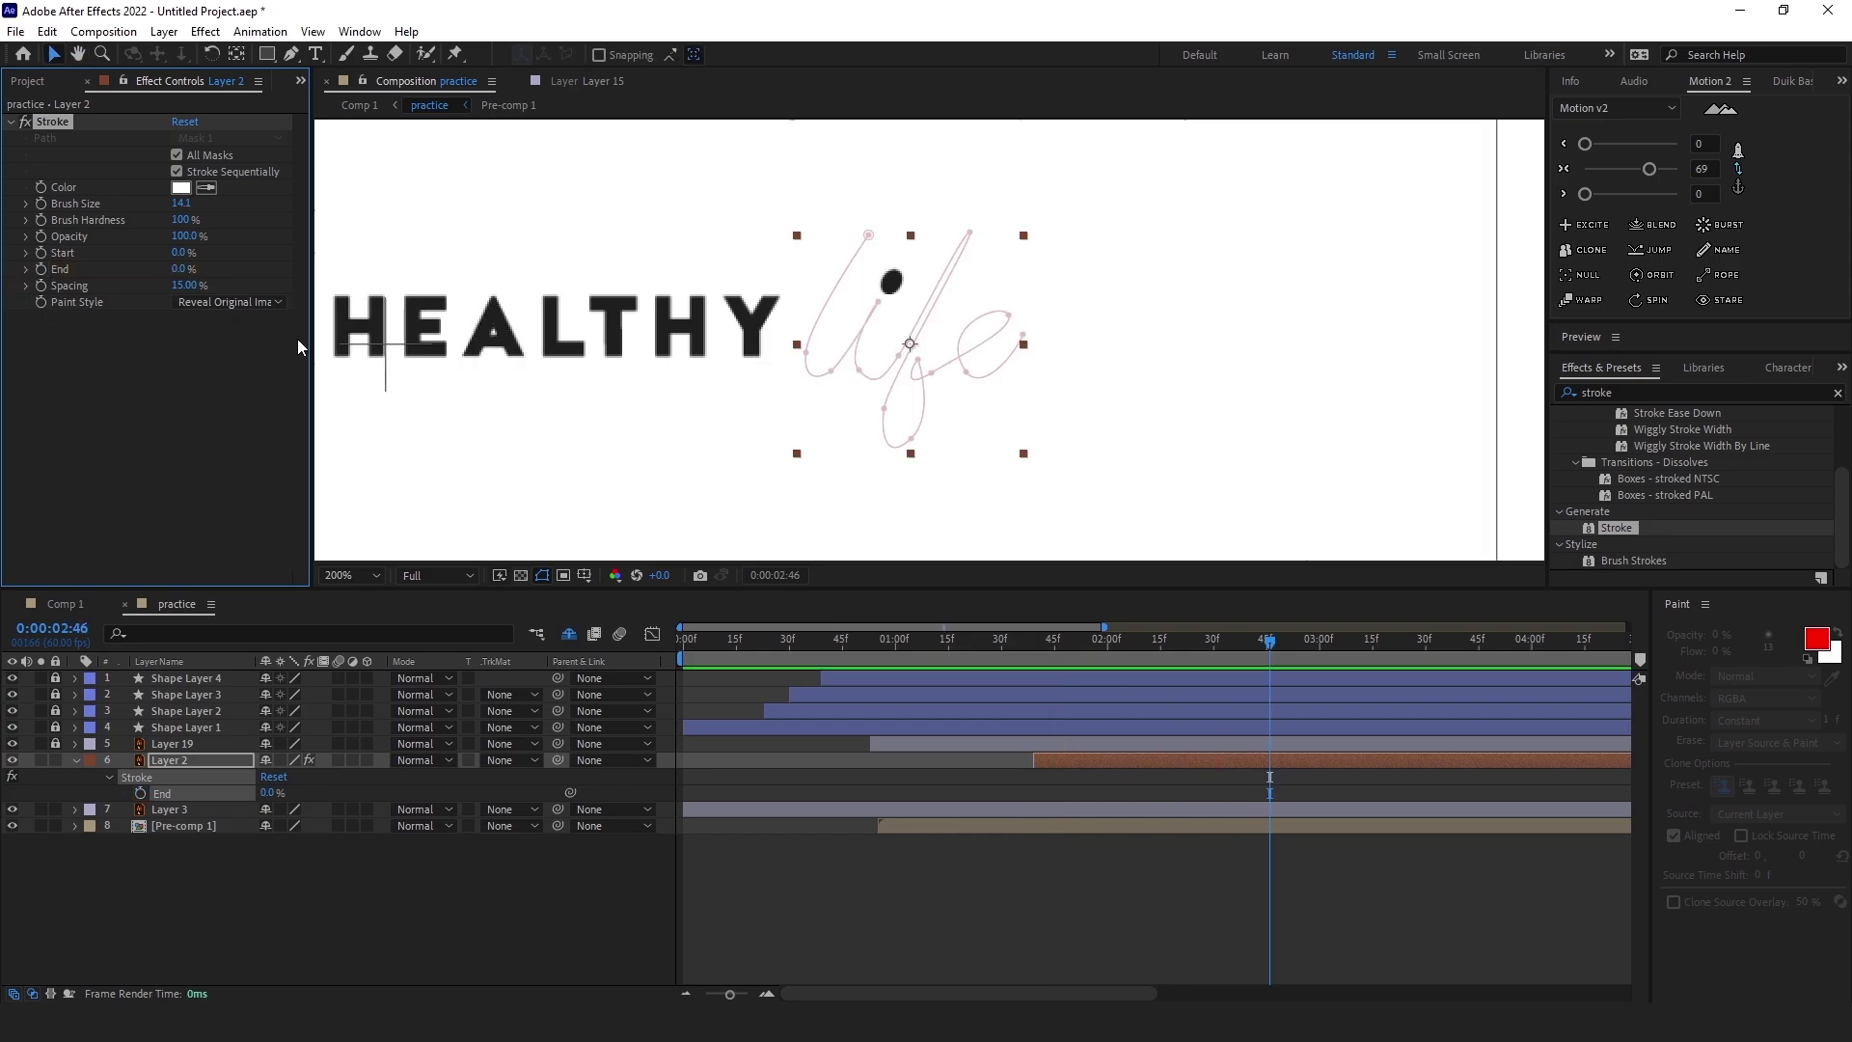
# Keep Reveal Original Image paint style and toggle the All Masks option off
pyautogui.click(257, 301)
pyautogui.click(213, 371)
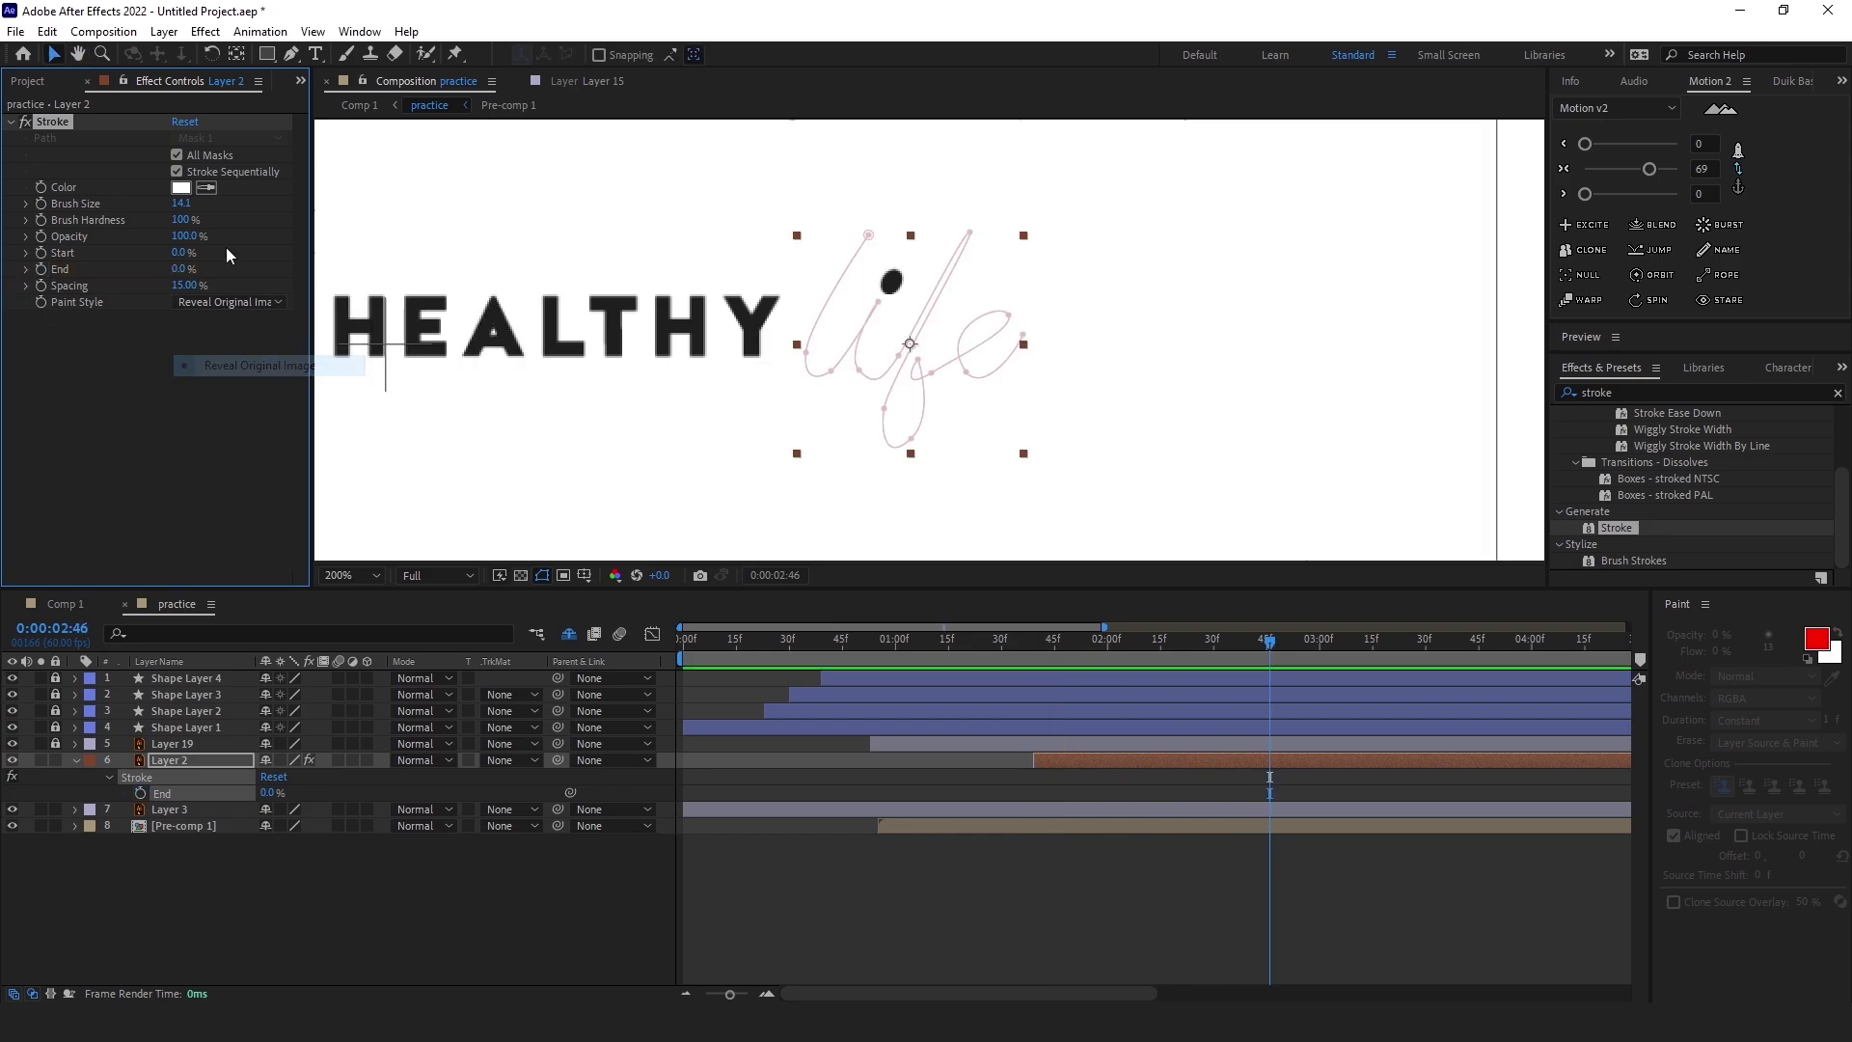
pyautogui.click(178, 154)
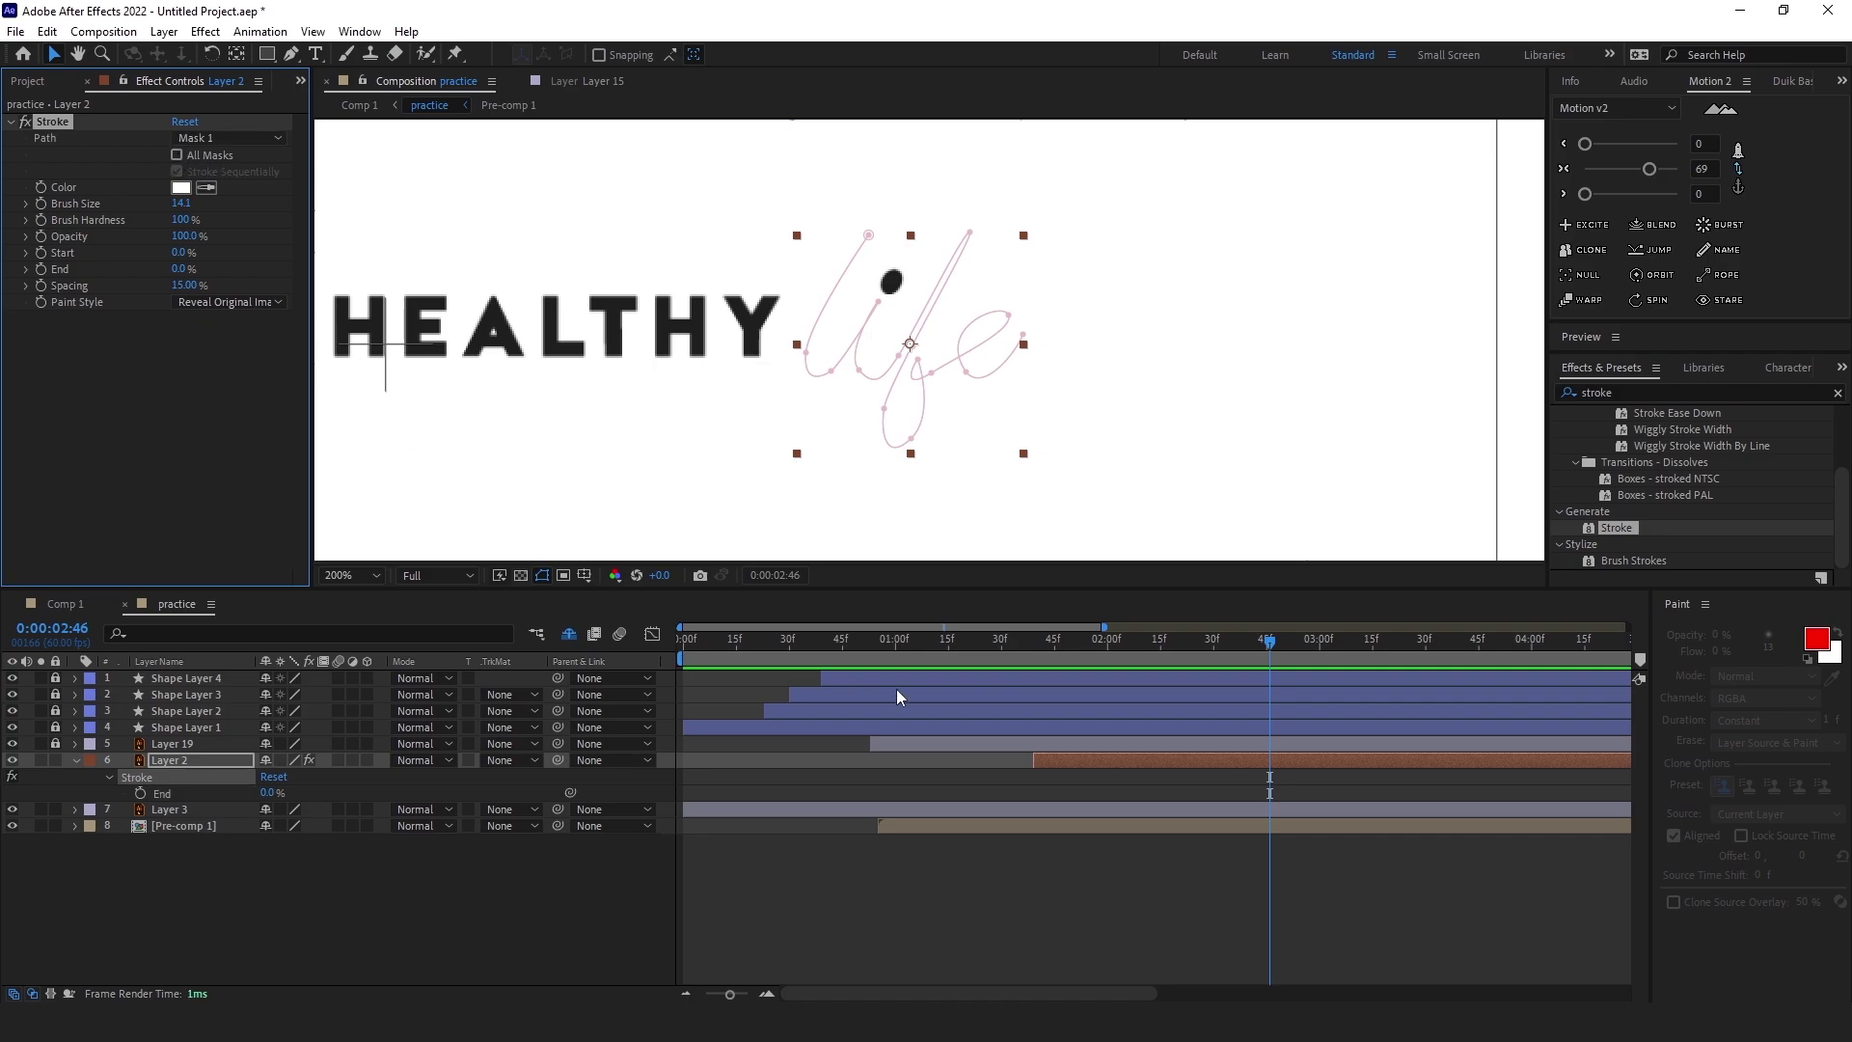
pyautogui.moveTo(1248, 634); pyautogui.dragTo(1087, 639)
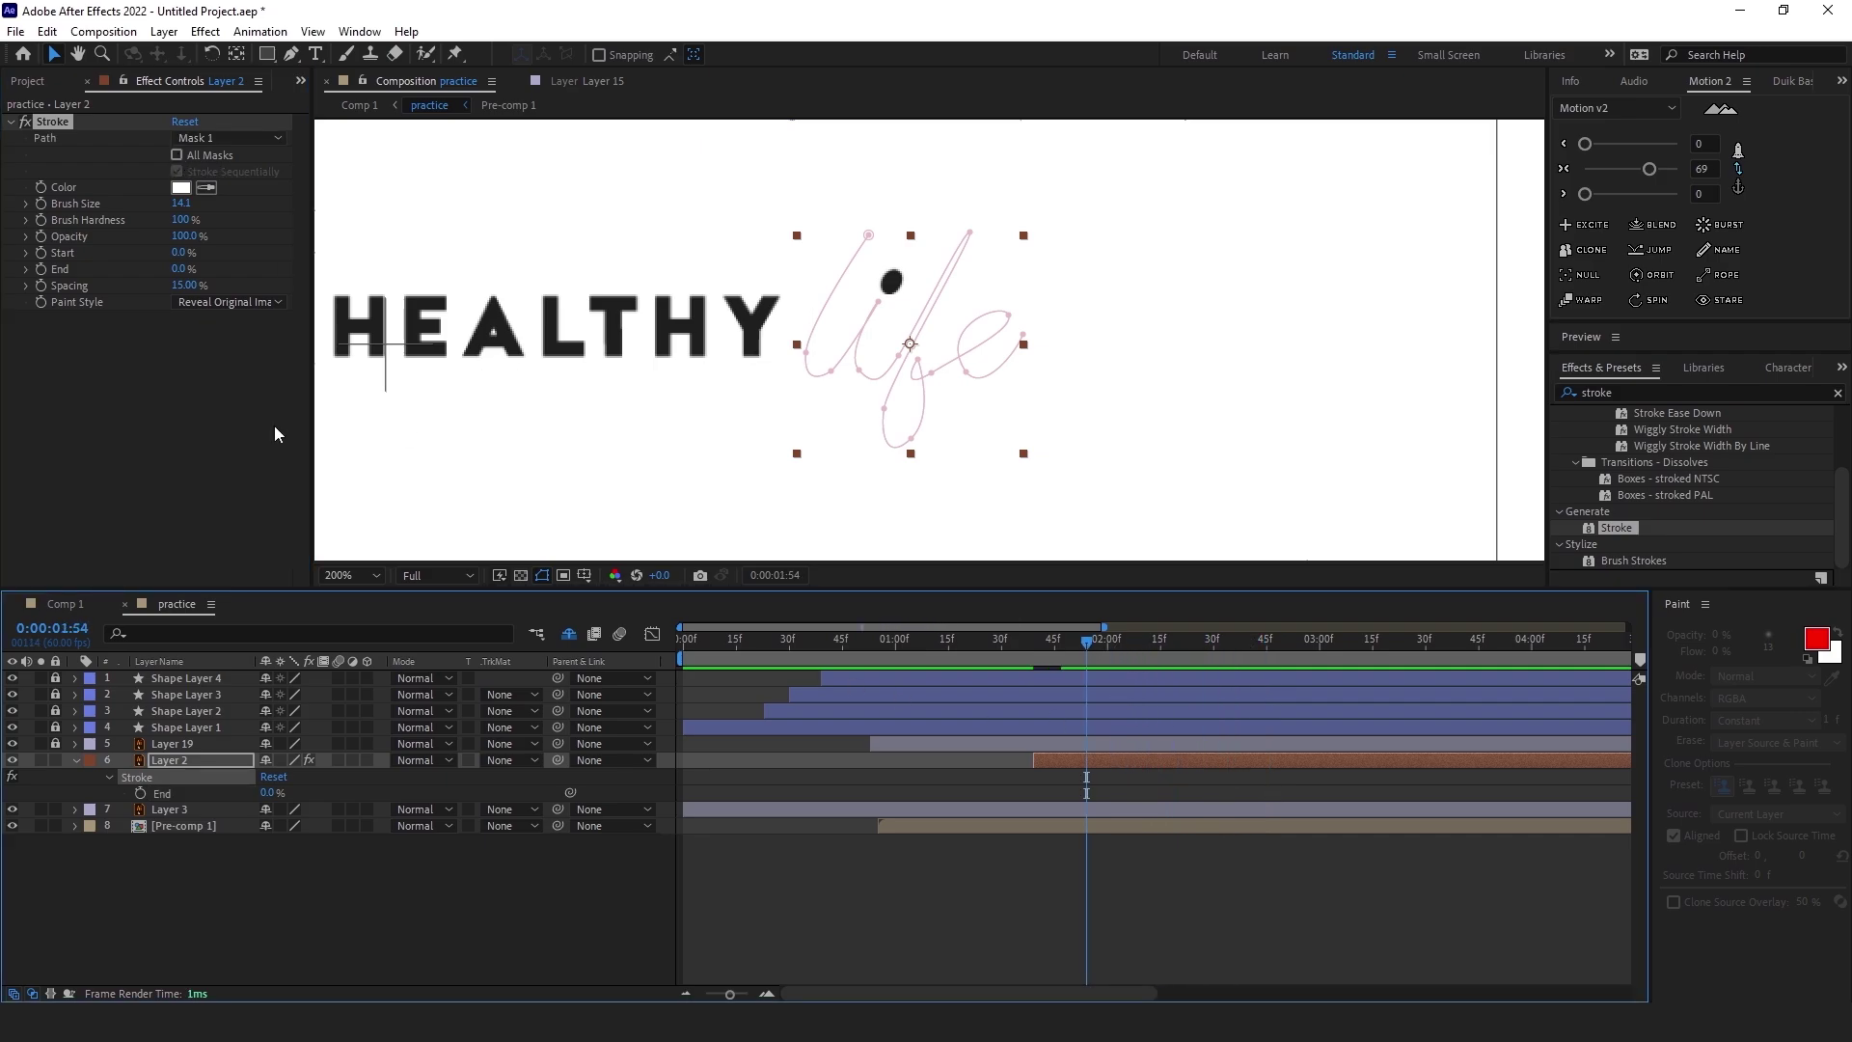
pyautogui.press('u')
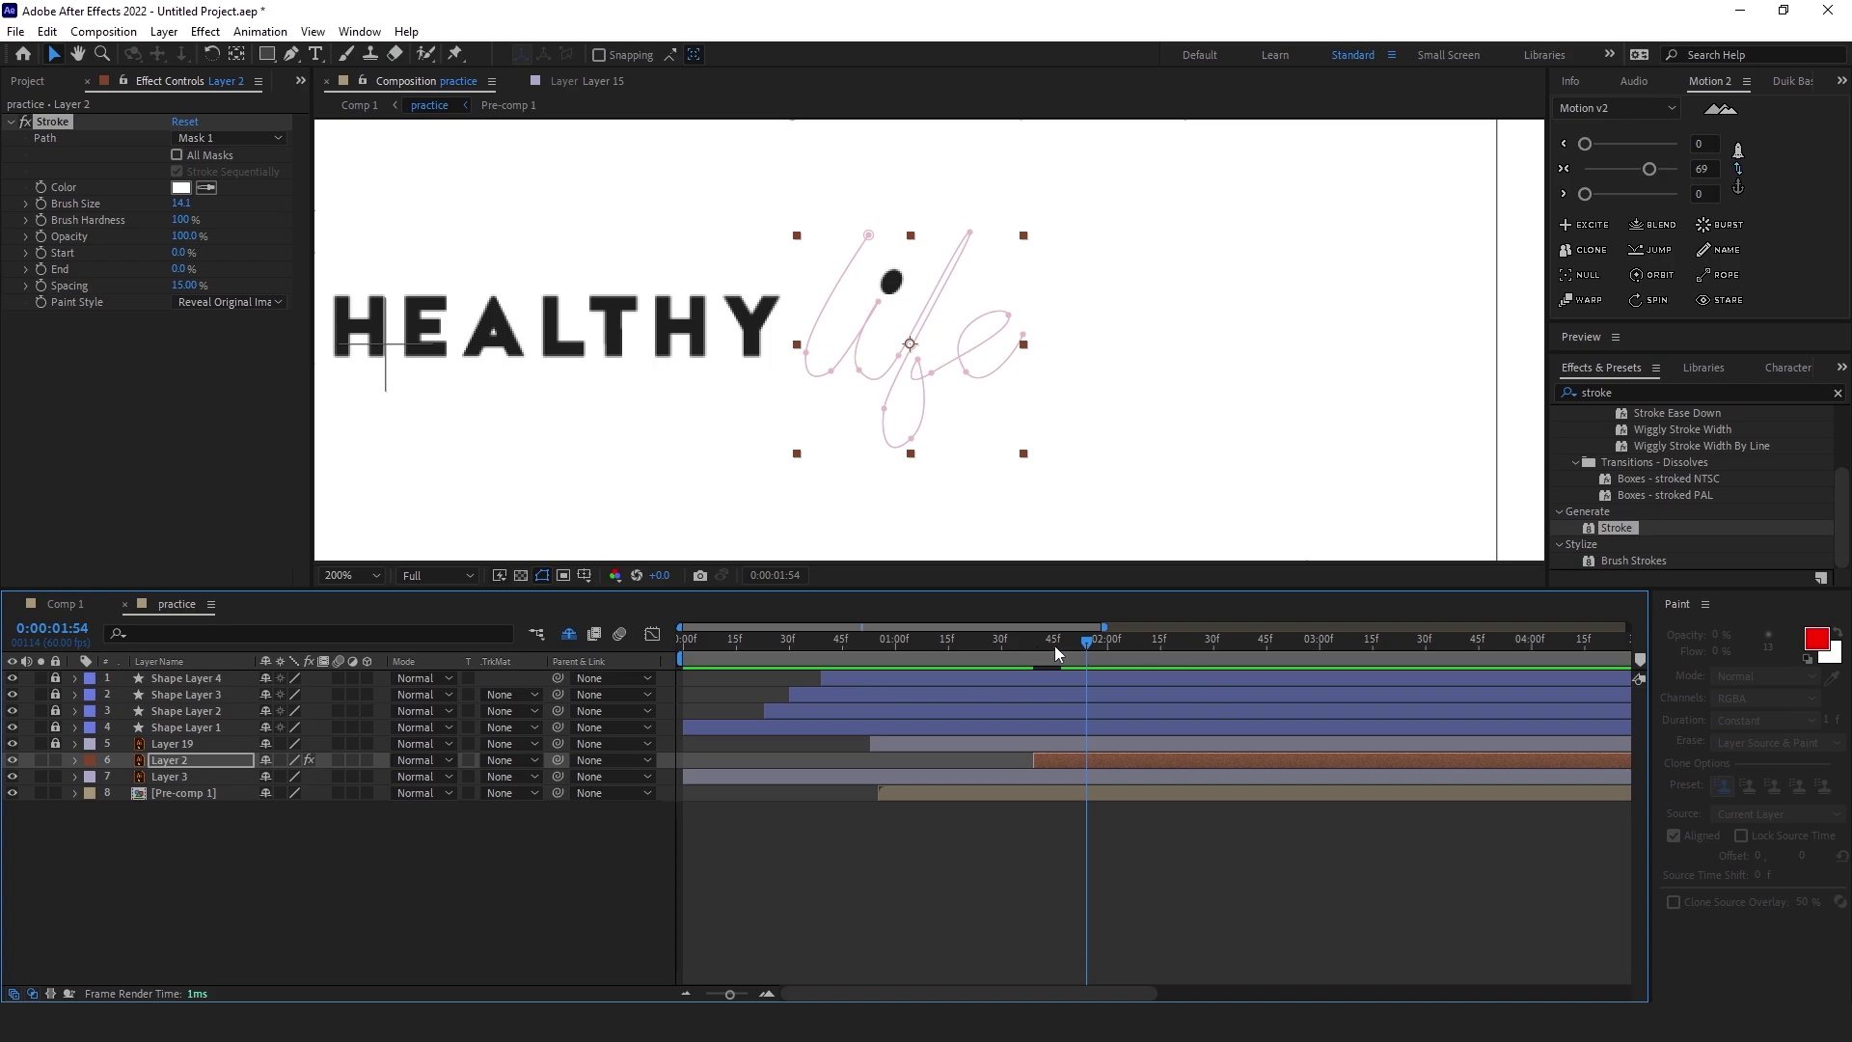
# Keyframe Stroke End at 1:39 and raise it to 100%
pyautogui.moveTo(1056, 645); pyautogui.dragTo(1033, 645)
pyautogui.click(43, 270)
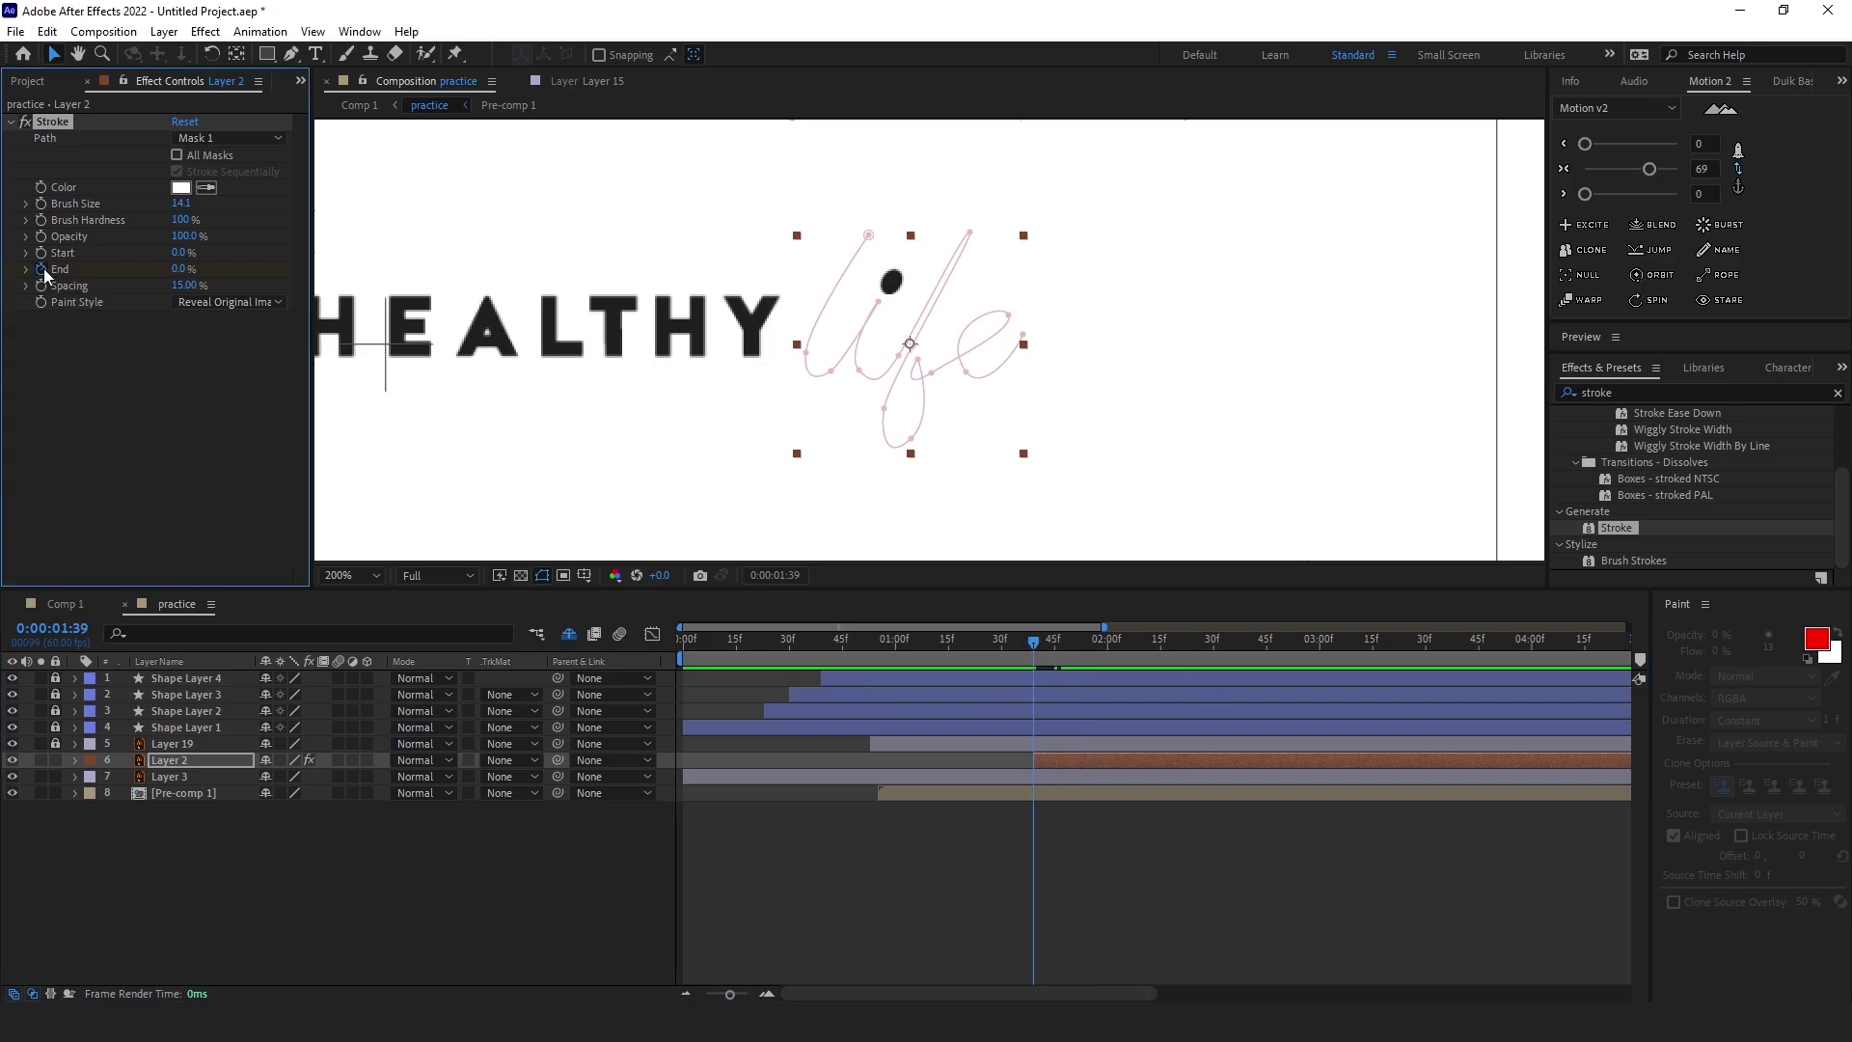
pyautogui.press('u')
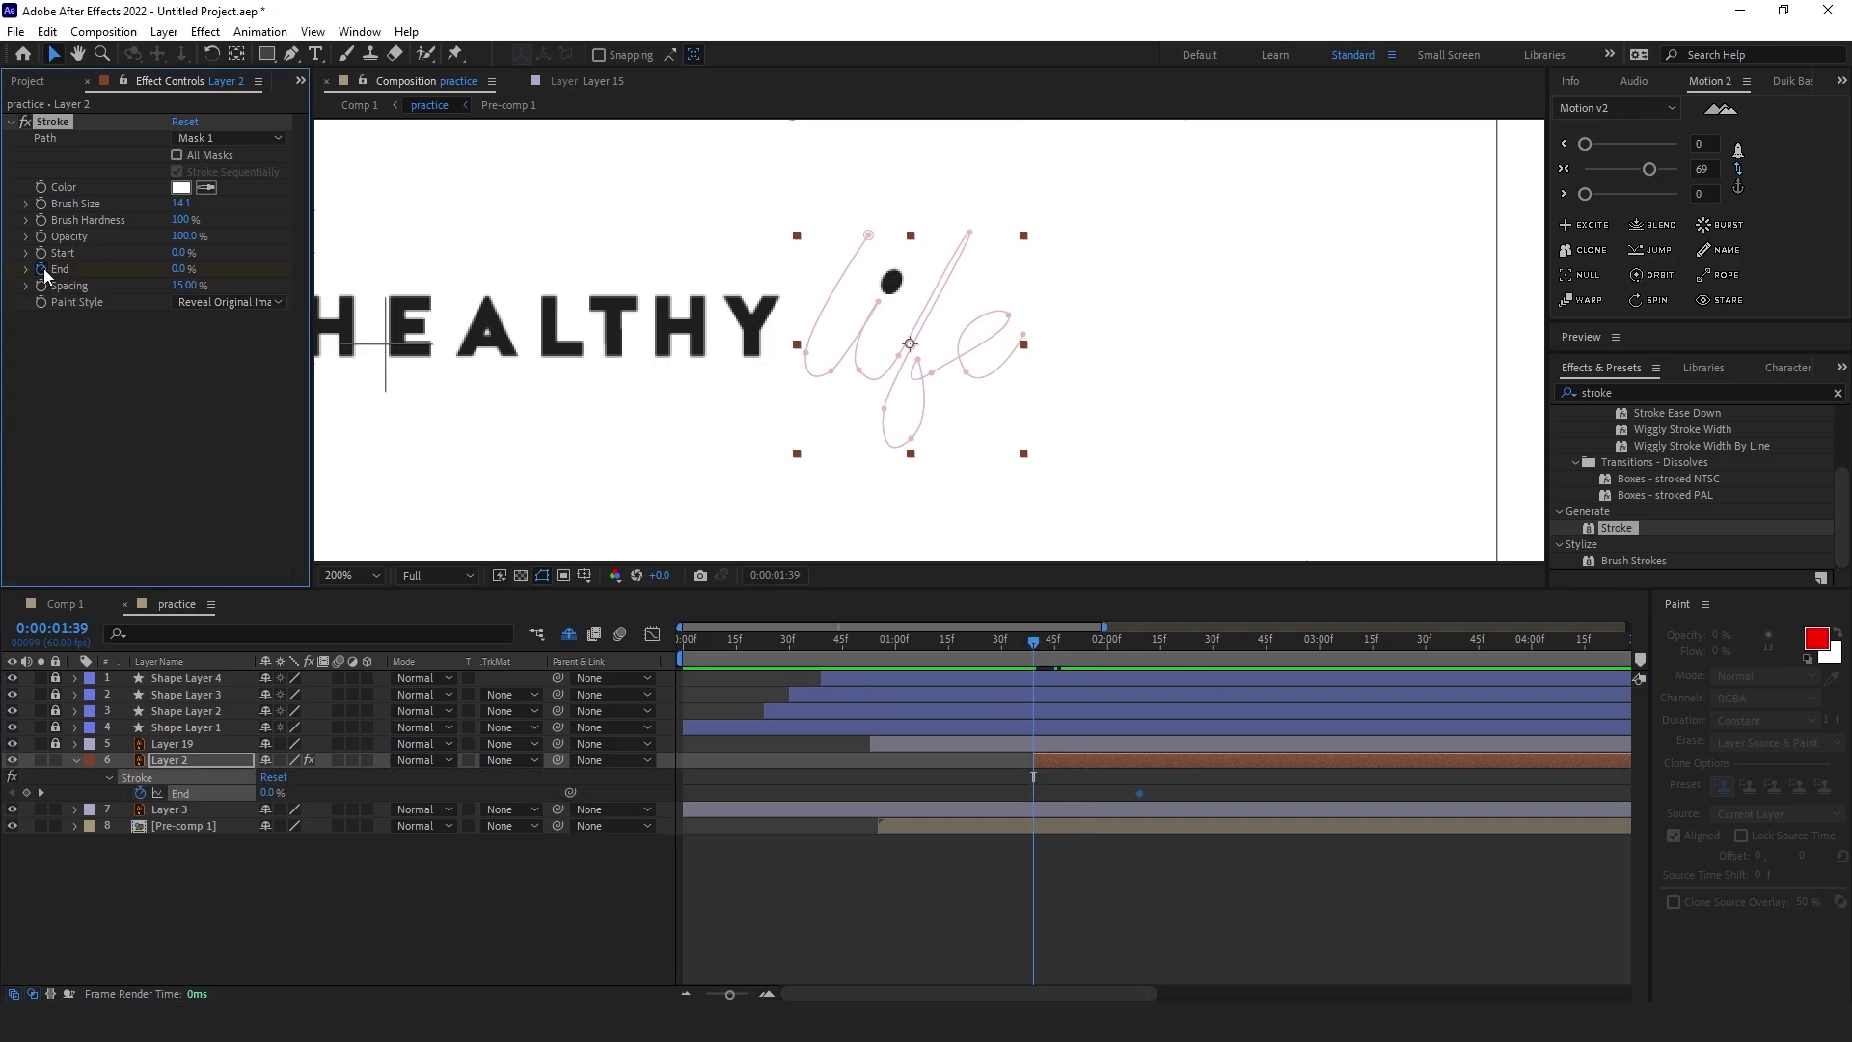
pyautogui.moveTo(175, 270); pyautogui.dragTo(631, 291)
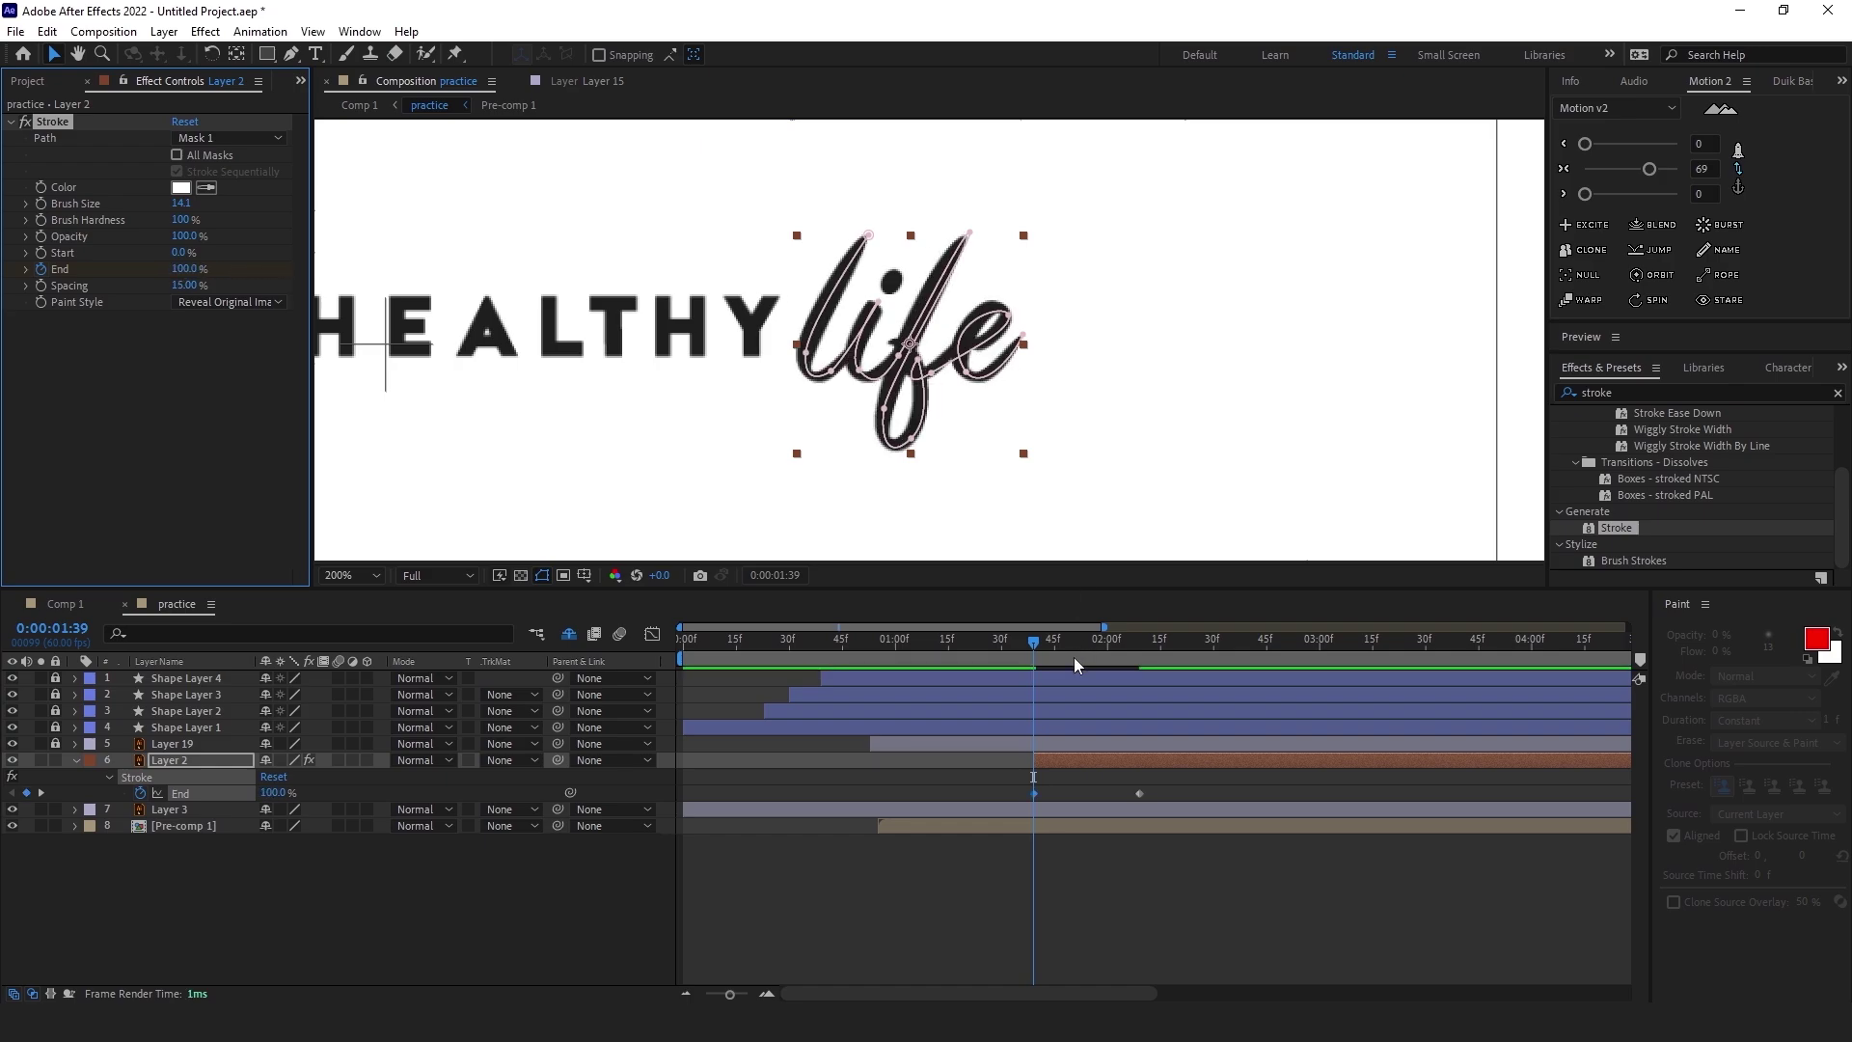
pyautogui.click(1013, 807)
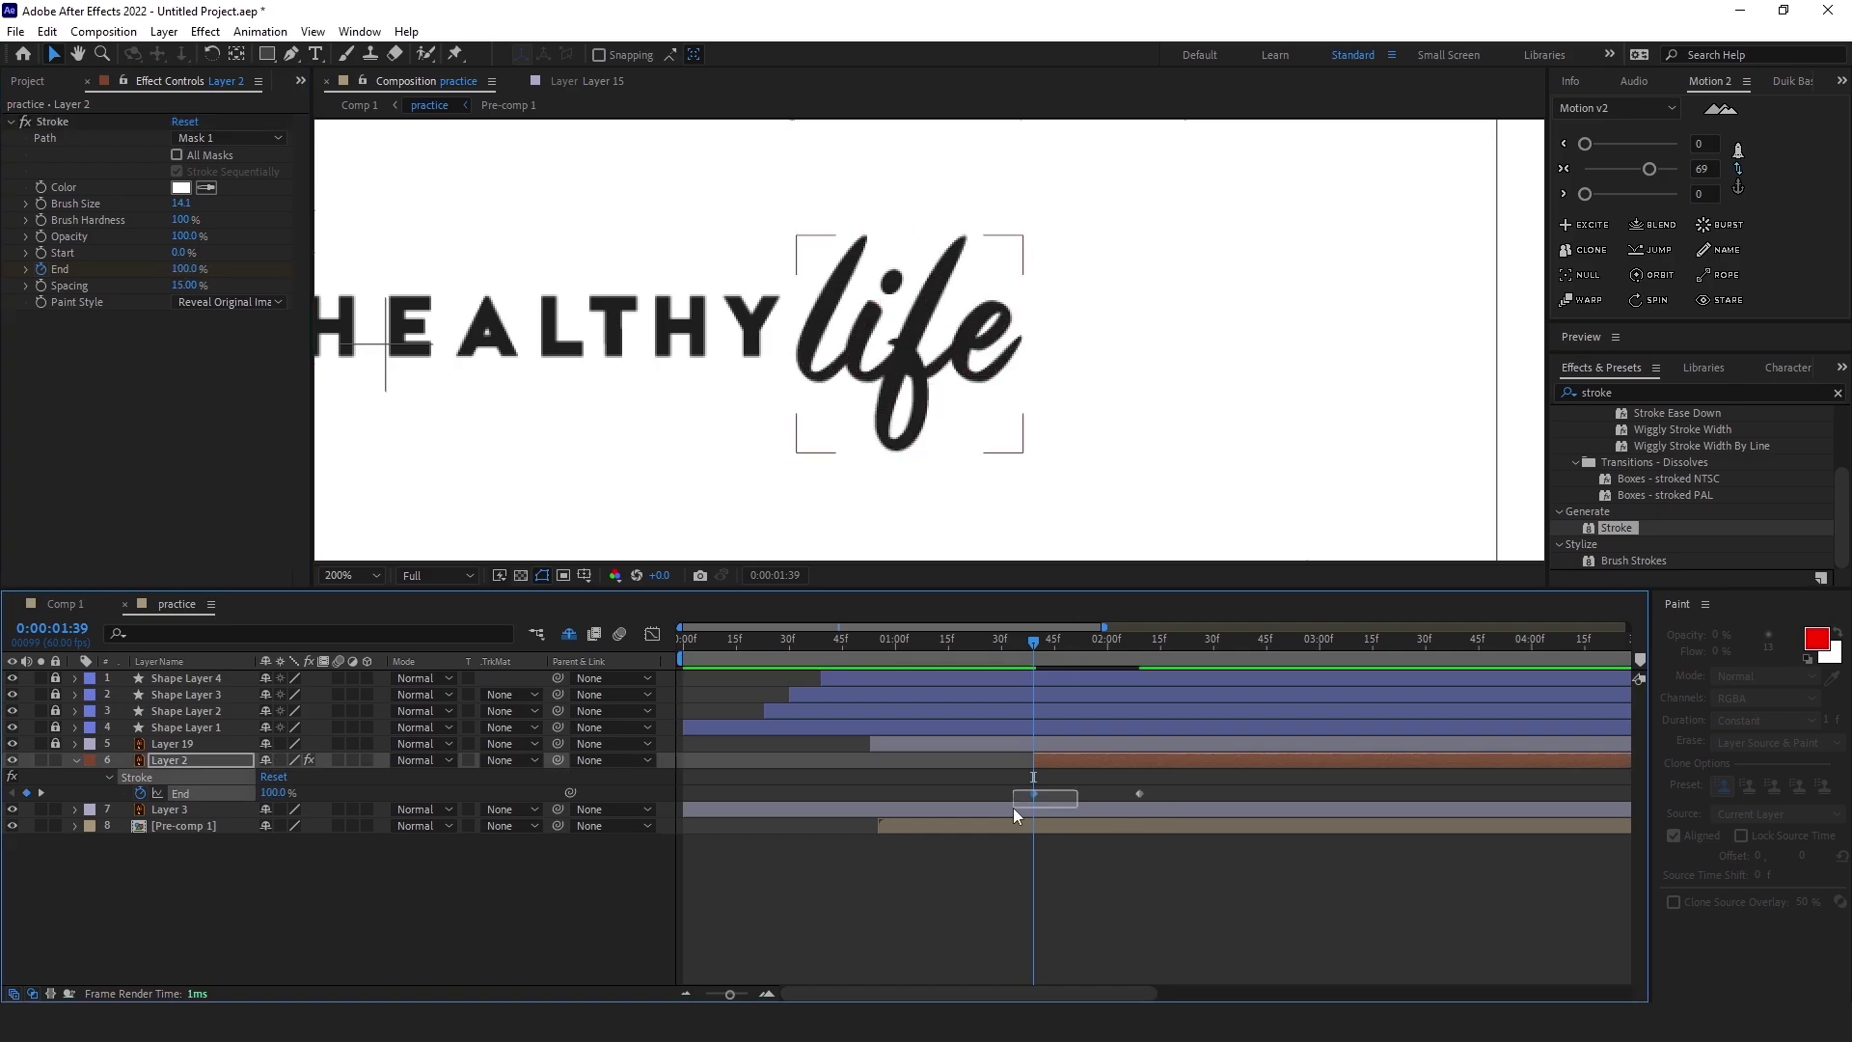
pyautogui.click(1045, 644)
pyautogui.moveTo(1045, 653); pyautogui.dragTo(1029, 650)
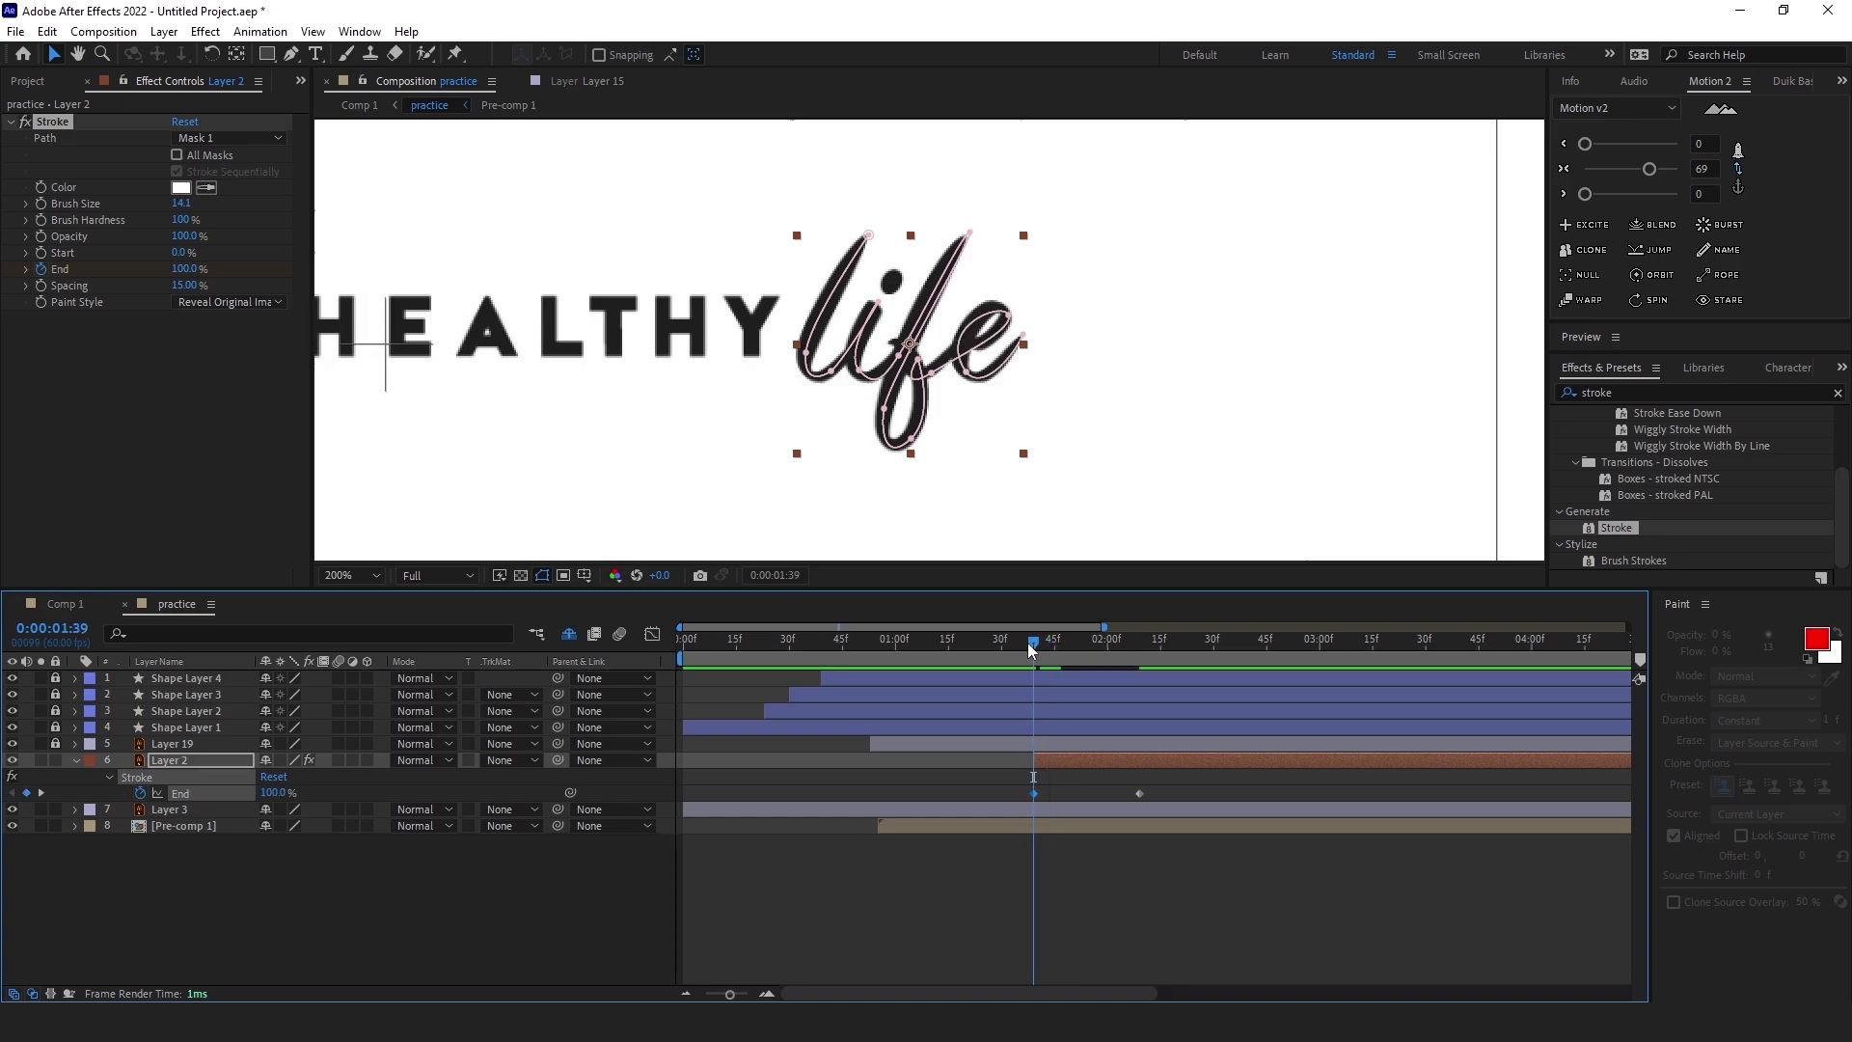
# Delete both End keyframes, leaving End fixed at 100%
pyautogui.moveTo(1182, 781); pyautogui.dragTo(1019, 801)
pyautogui.rightClick(1042, 802)
pyautogui.click(1144, 873)
pyautogui.moveTo(1162, 790); pyautogui.dragTo(993, 802)
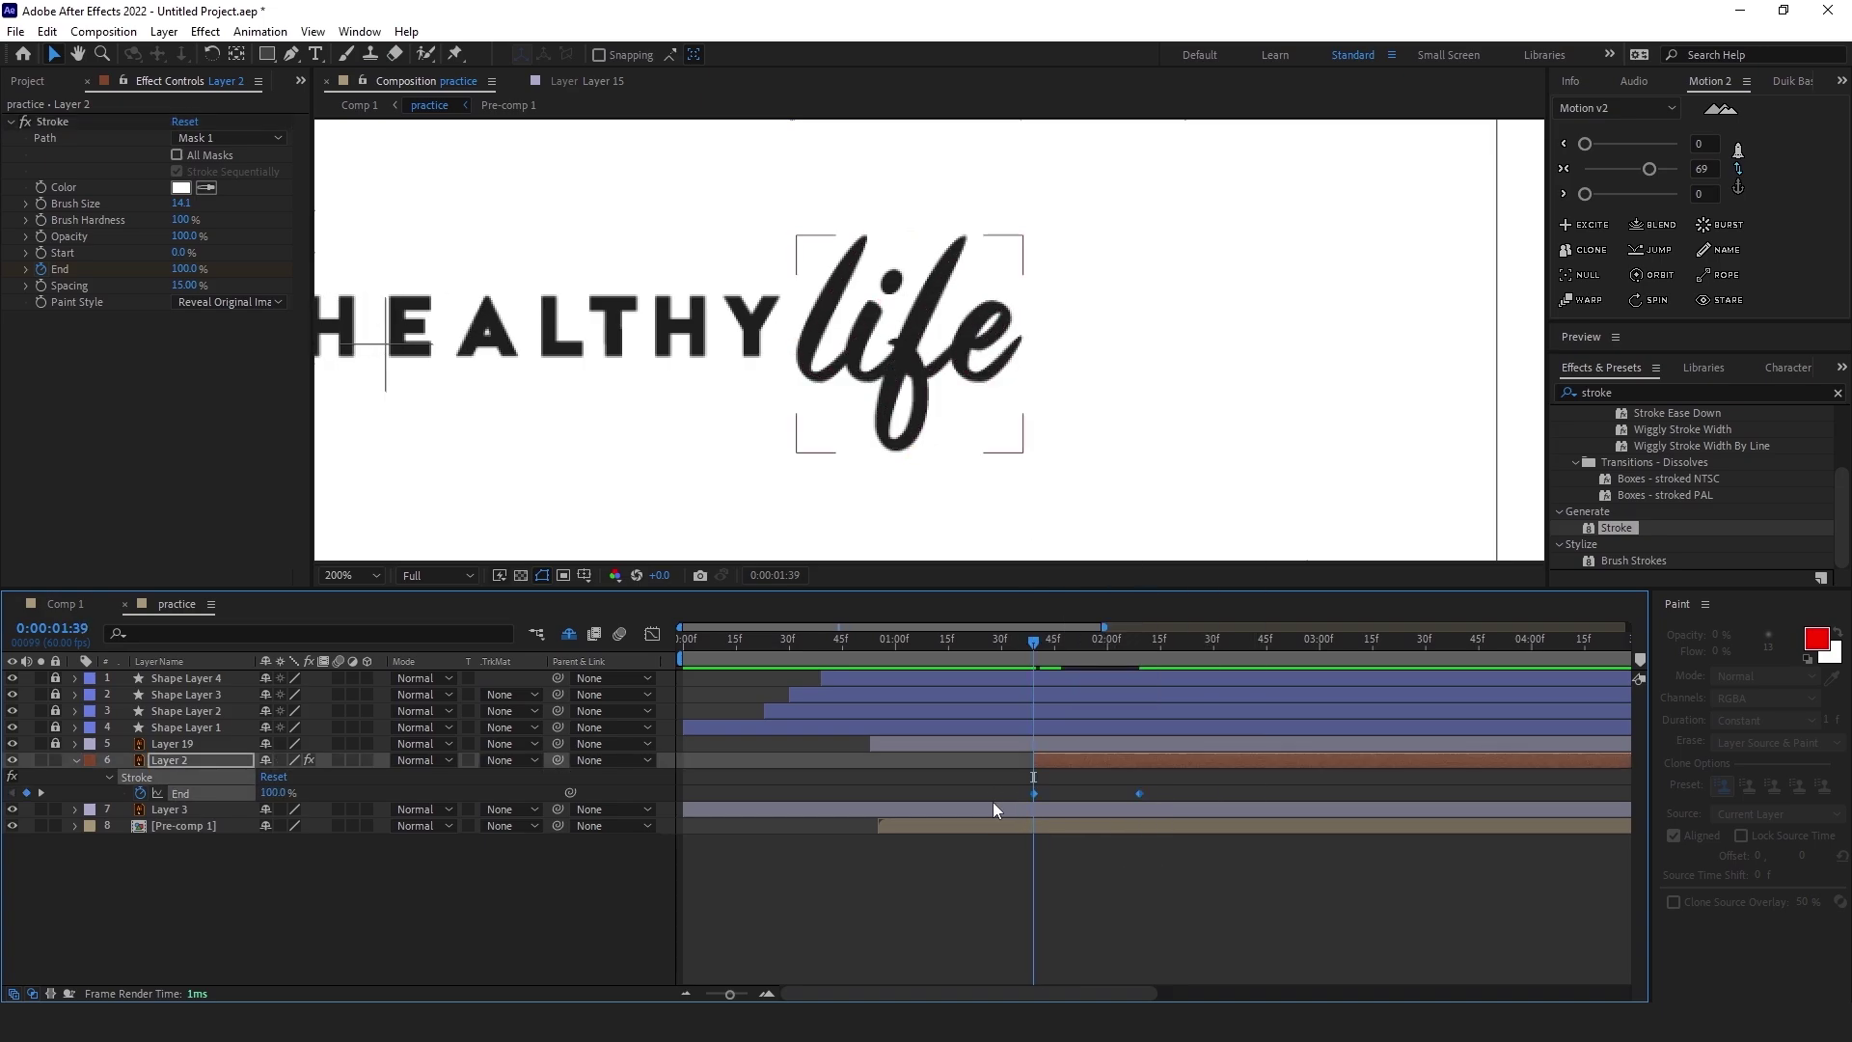
pyautogui.press('Delete')
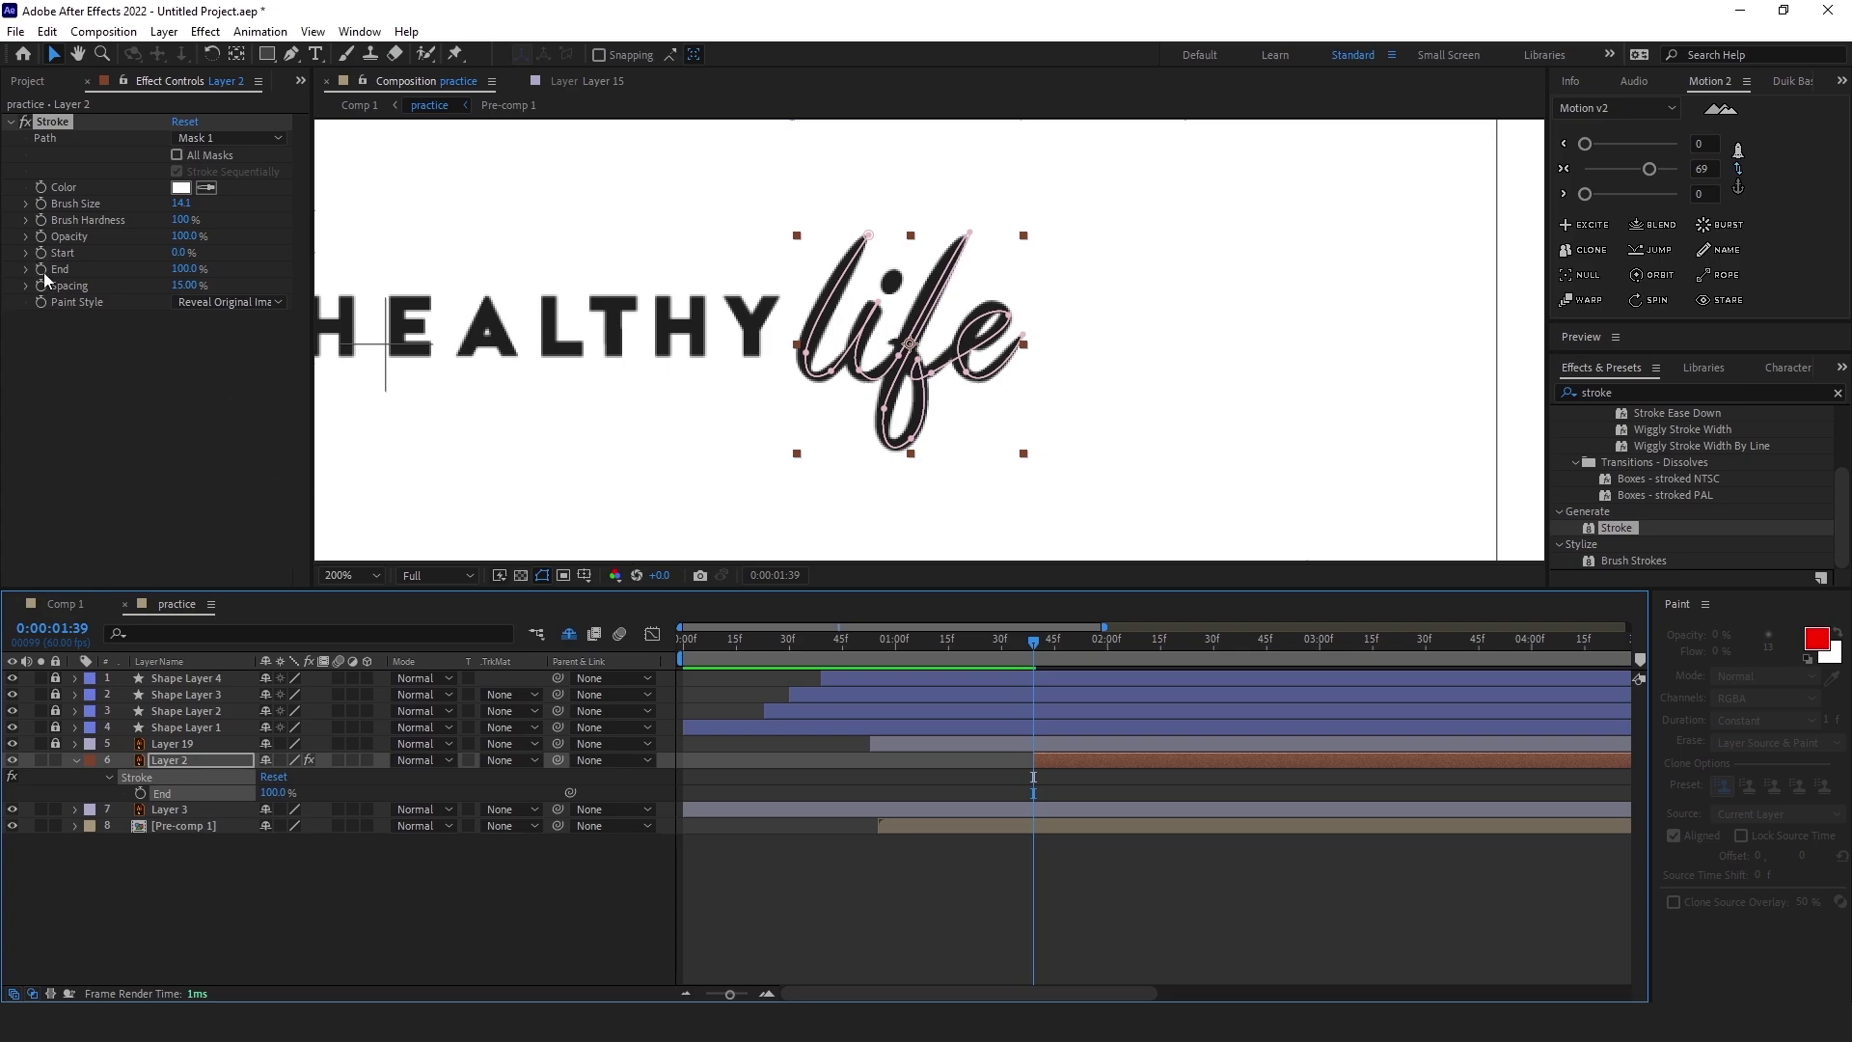
# Keyframe Stroke End from 0% at 1:39 to 100% around 2:06, with Easy Ease
pyautogui.click(42, 271)
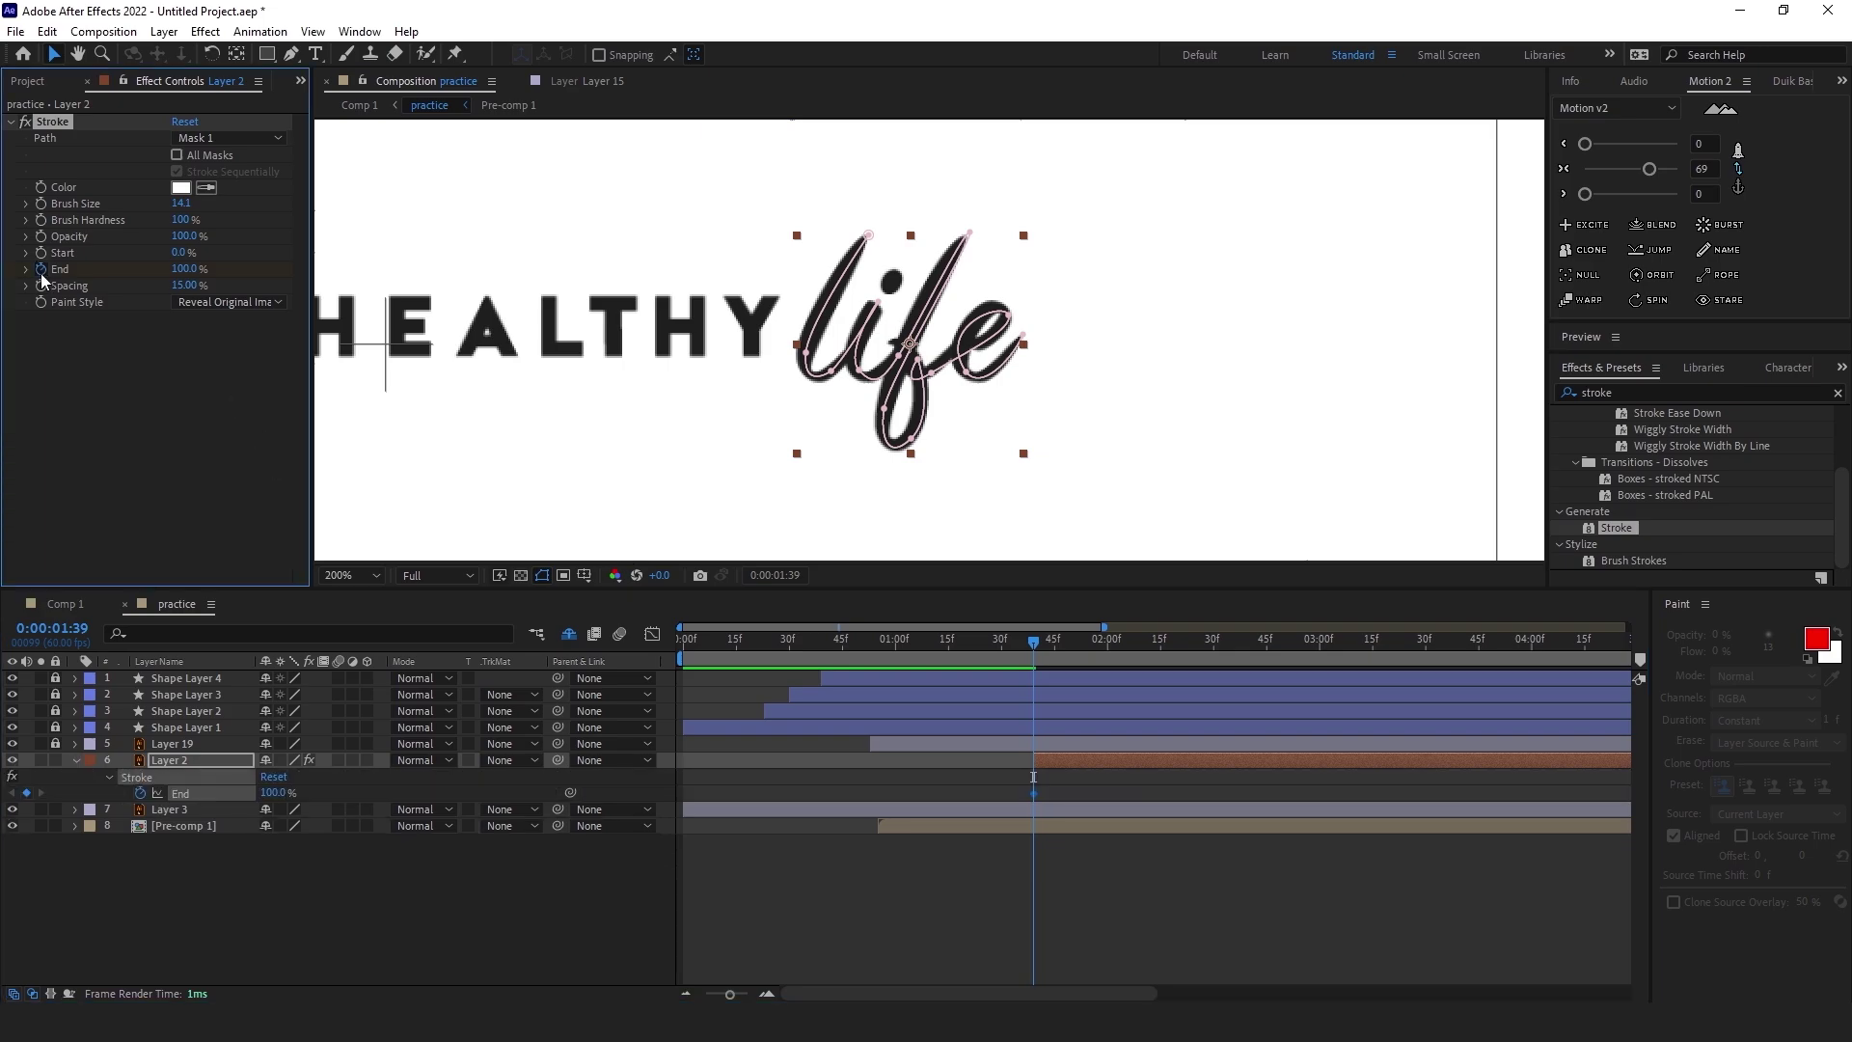
pyautogui.click(181, 269)
pyautogui.write('0')
pyautogui.press('Return')
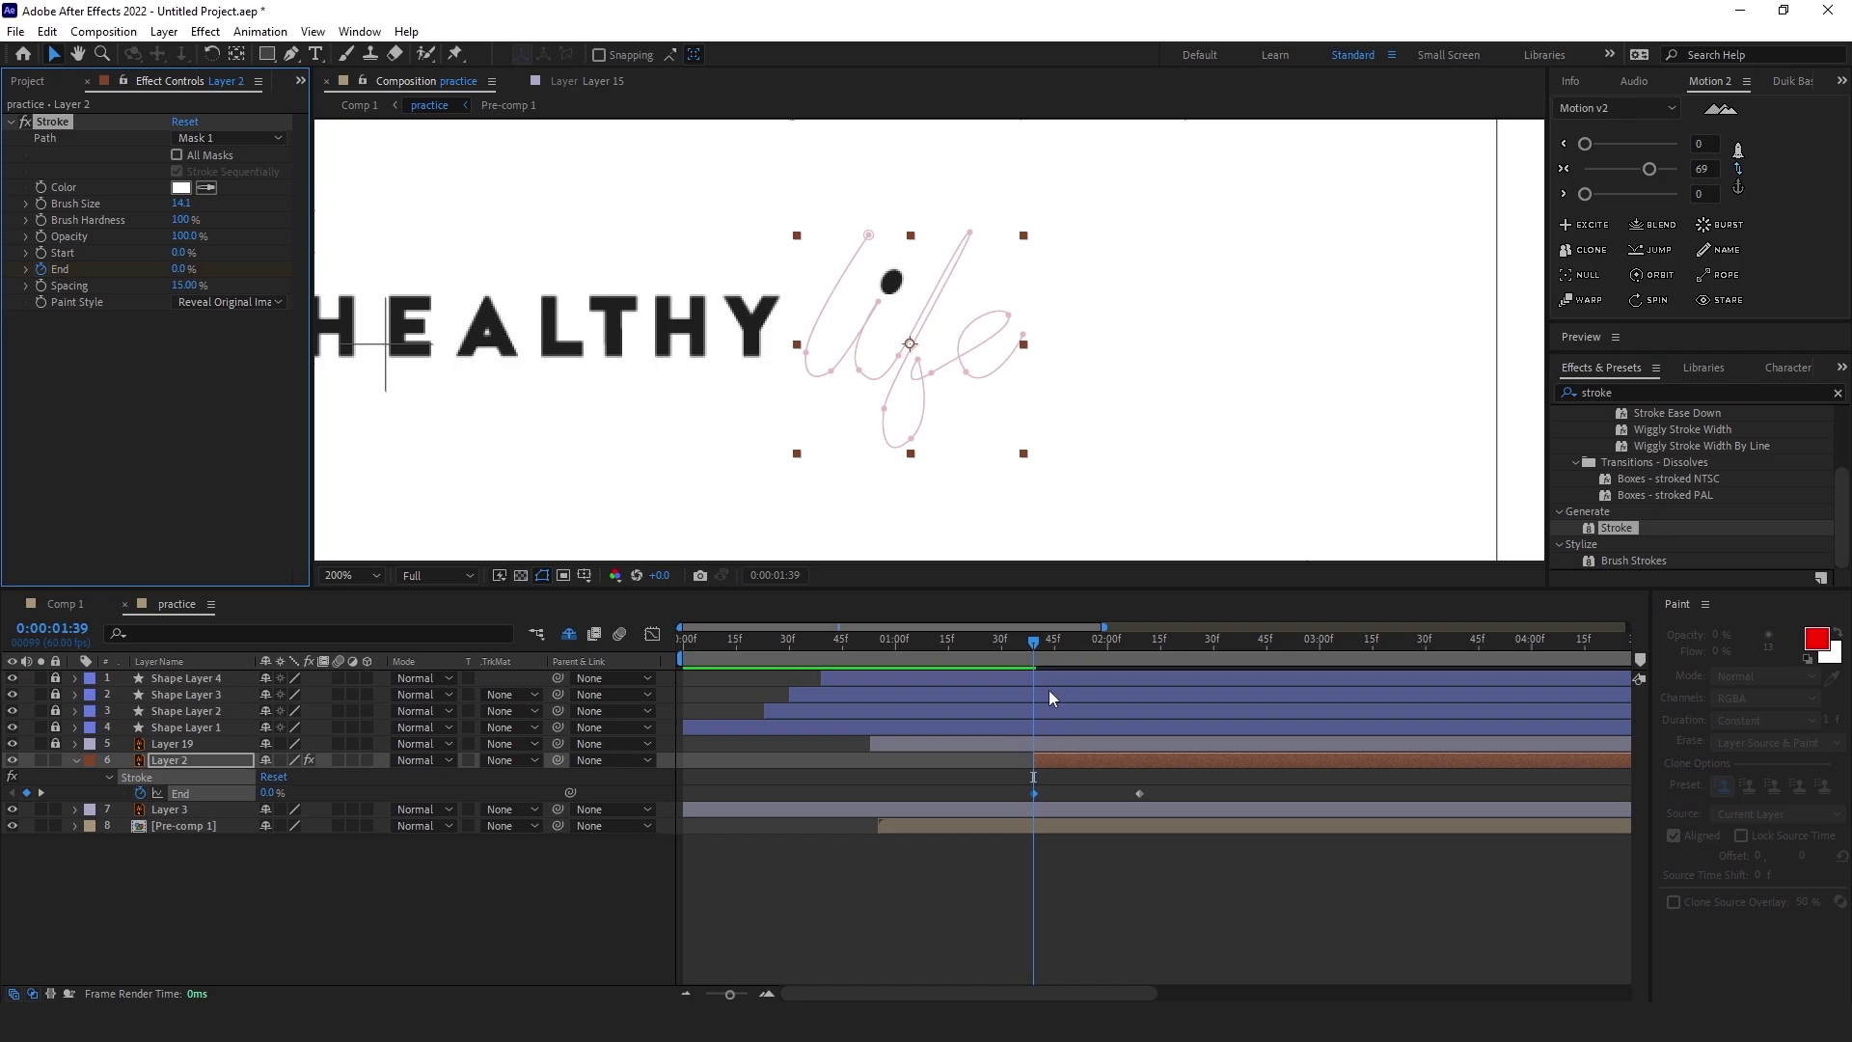
pyautogui.moveTo(1035, 641); pyautogui.dragTo(1136, 655)
pyautogui.moveTo(1168, 786); pyautogui.dragTo(1019, 797)
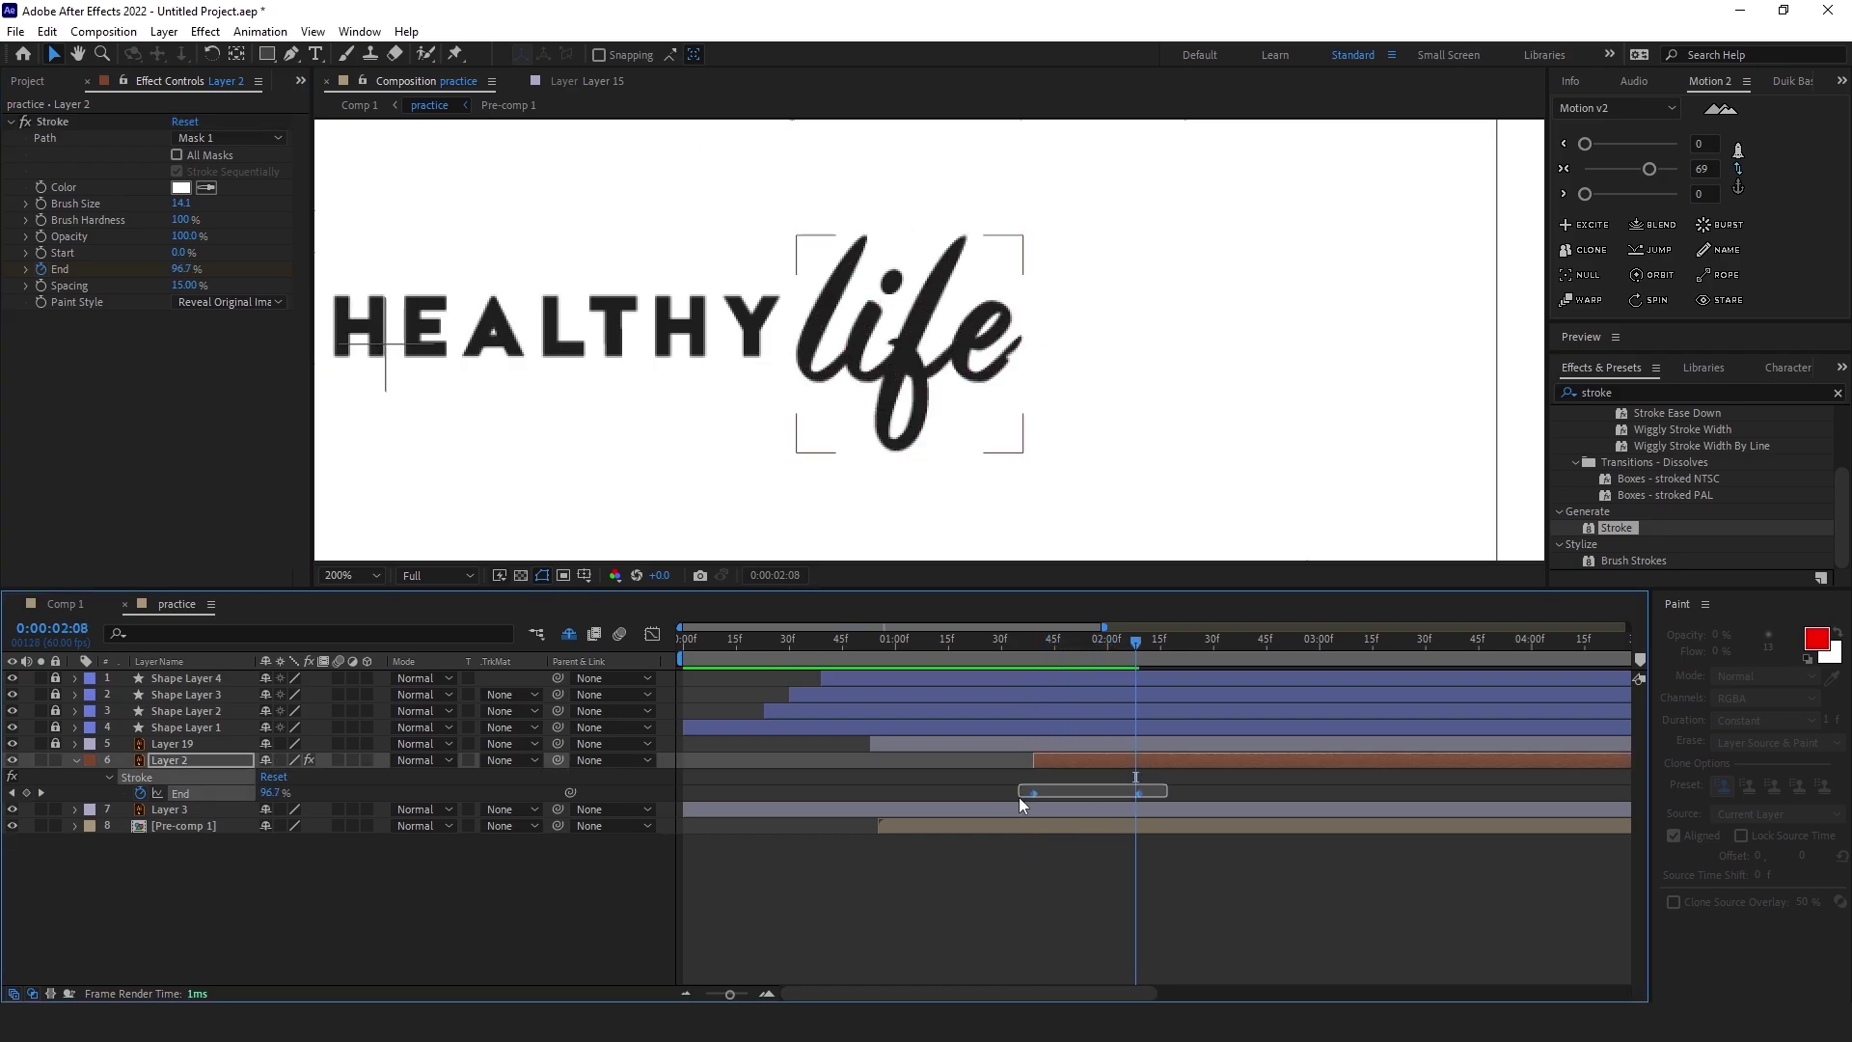
pyautogui.click(1564, 168)
# Shift the life layer earlier and play back the write-on
pyautogui.moveTo(1136, 649); pyautogui.dragTo(975, 650)
pyautogui.moveTo(1063, 762); pyautogui.dragTo(990, 766)
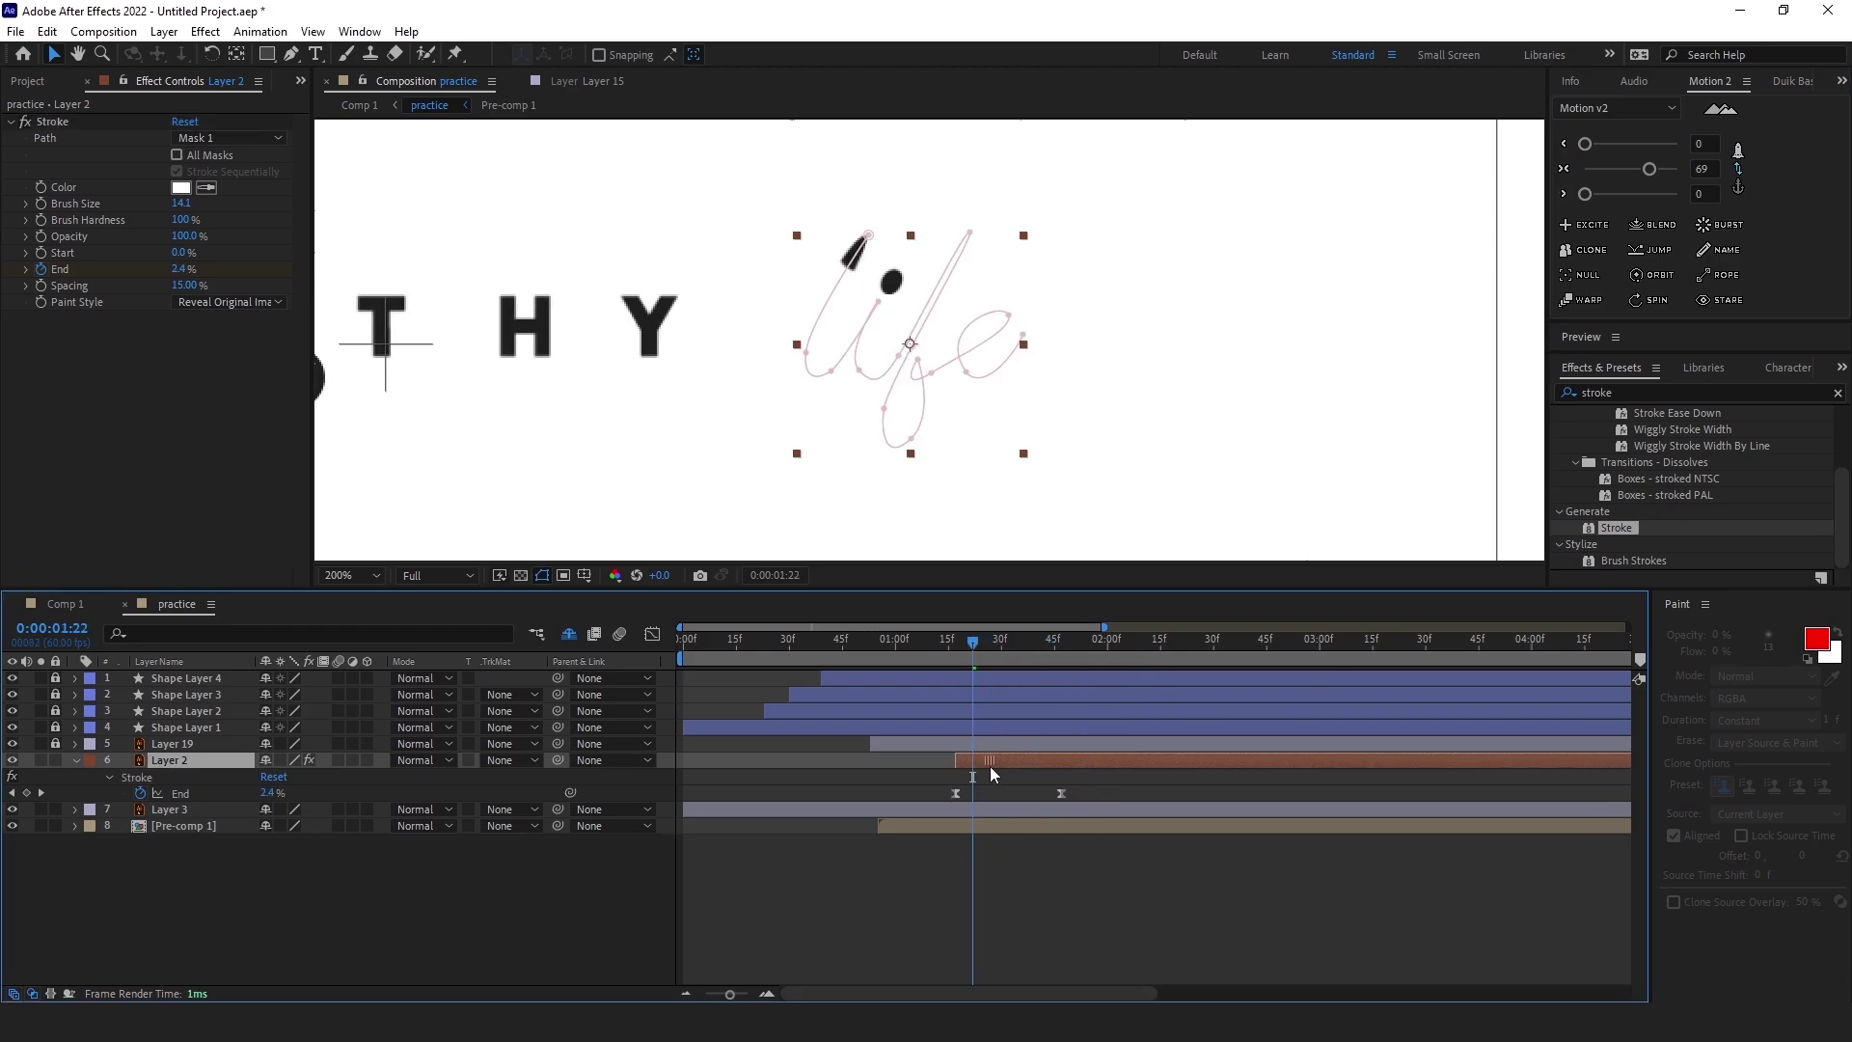
pyautogui.press('space')
pyautogui.press('space')
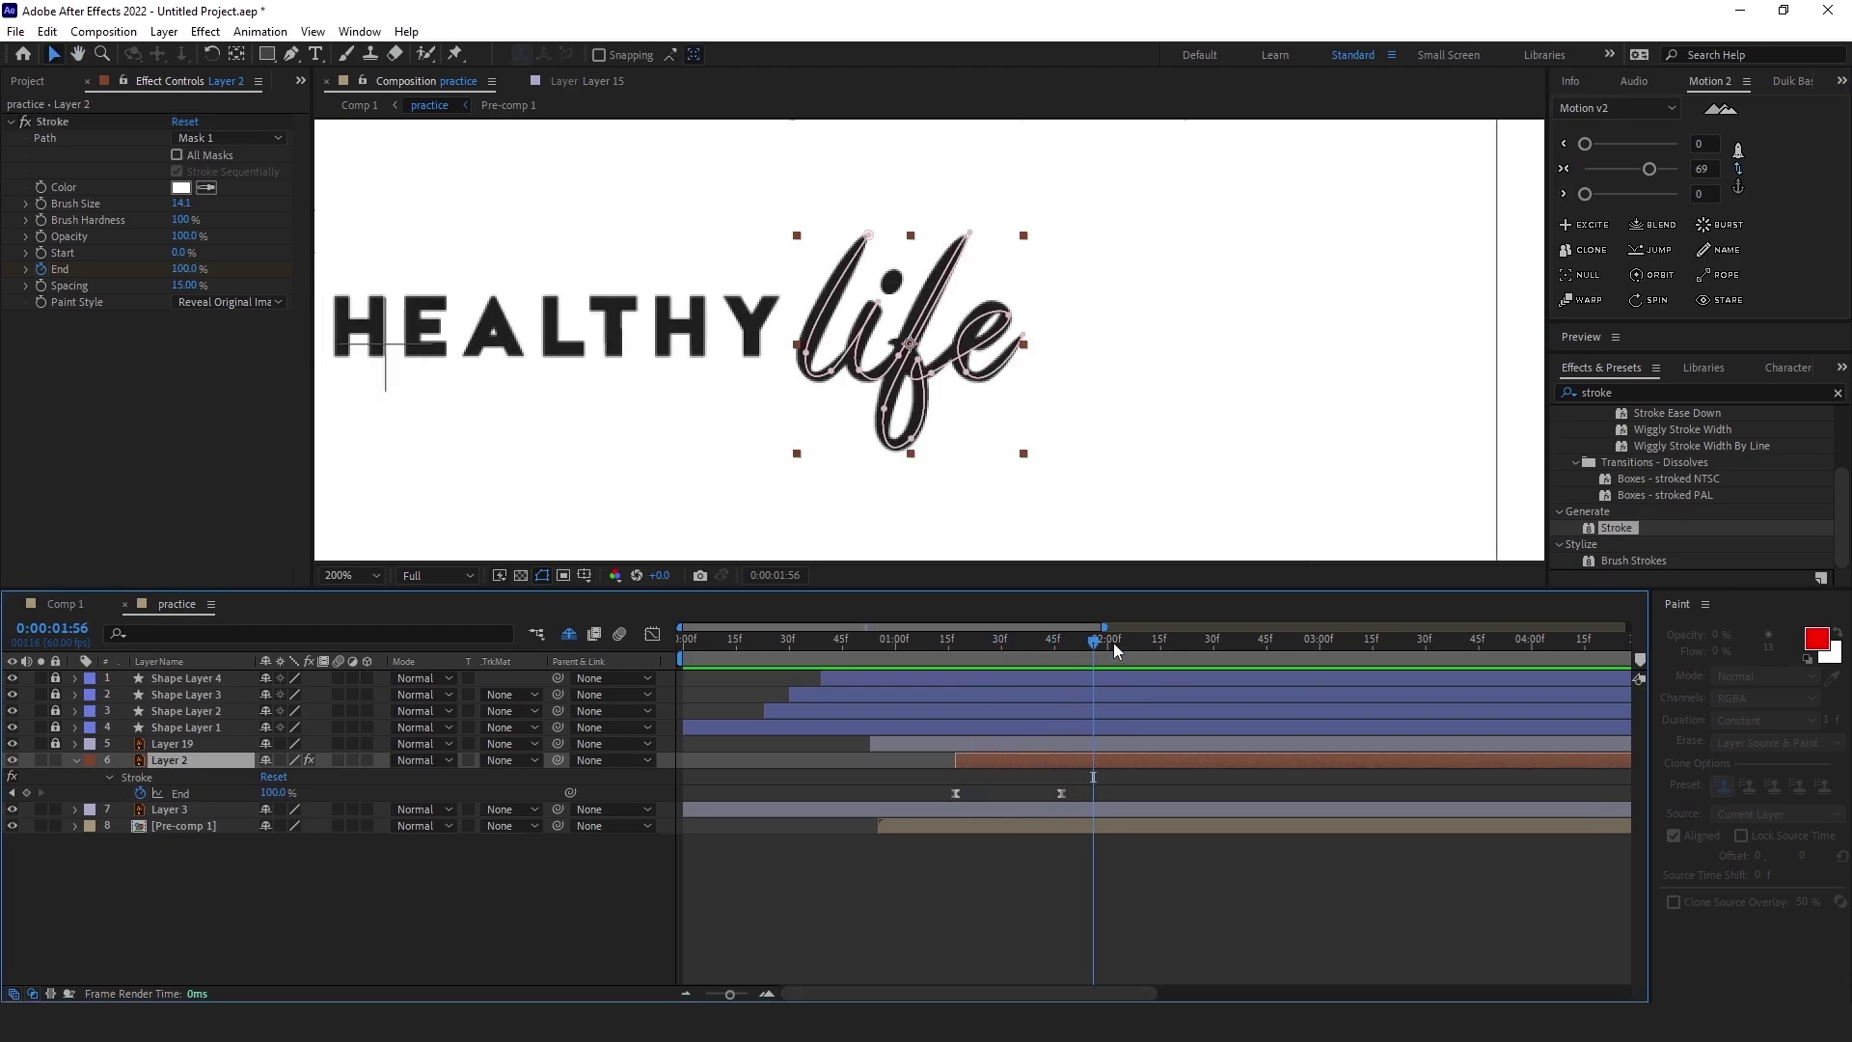
# Trim the i-dot layer's in-point and keyframe its Scale from 0% to 94% with Easy Ease
pyautogui.click(995, 810)
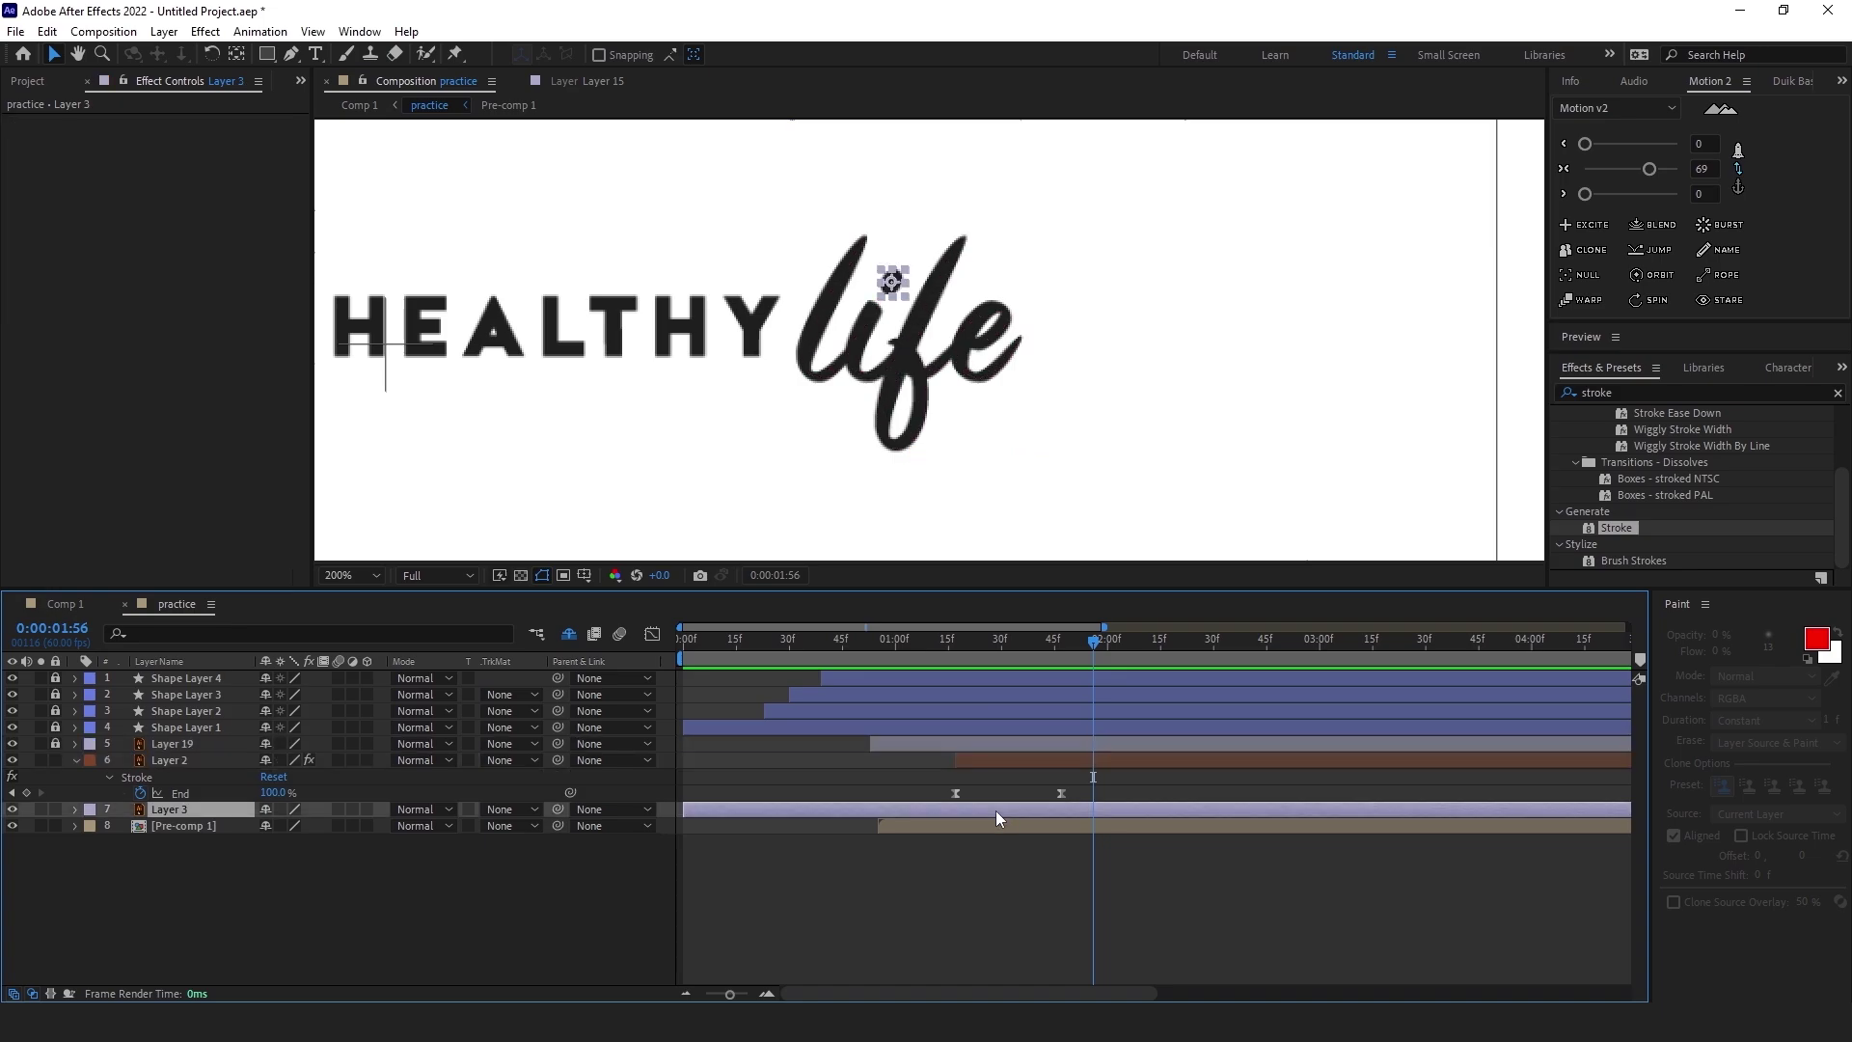
pyautogui.hotkey('alt', '[')
pyautogui.press('s')
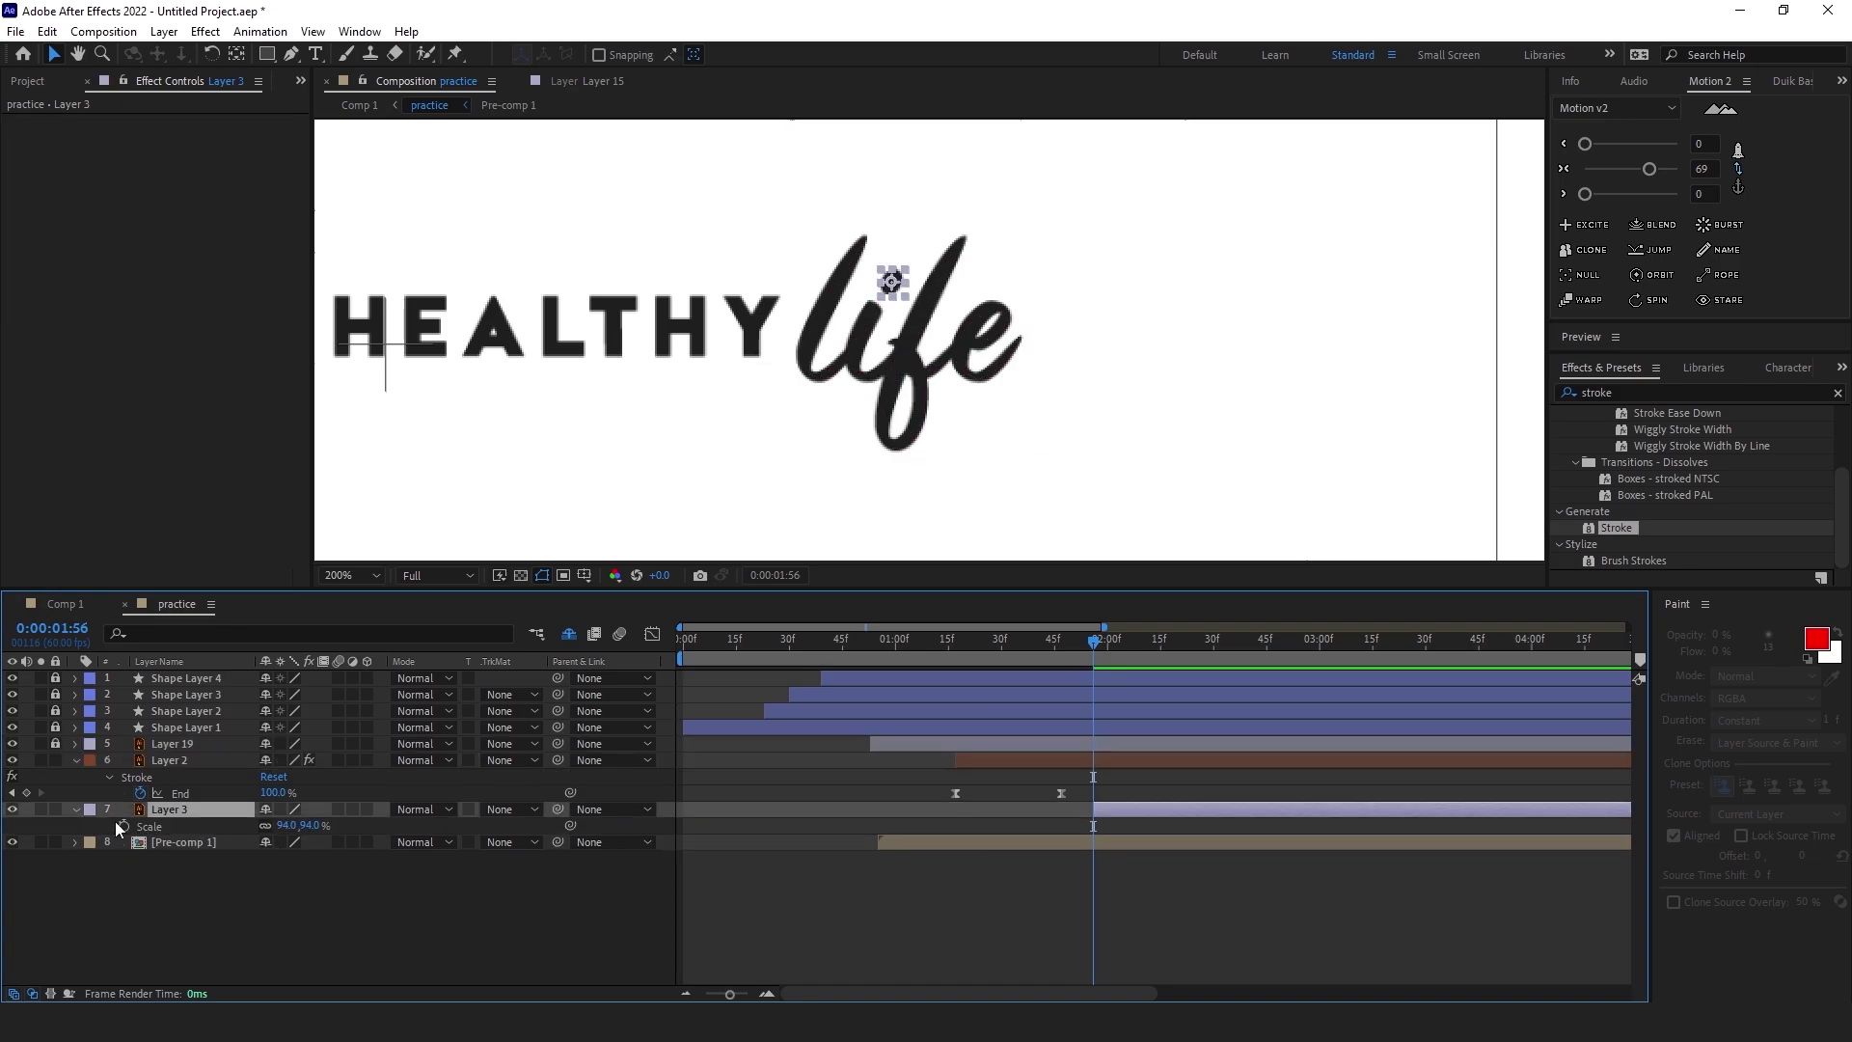
pyautogui.click(125, 826)
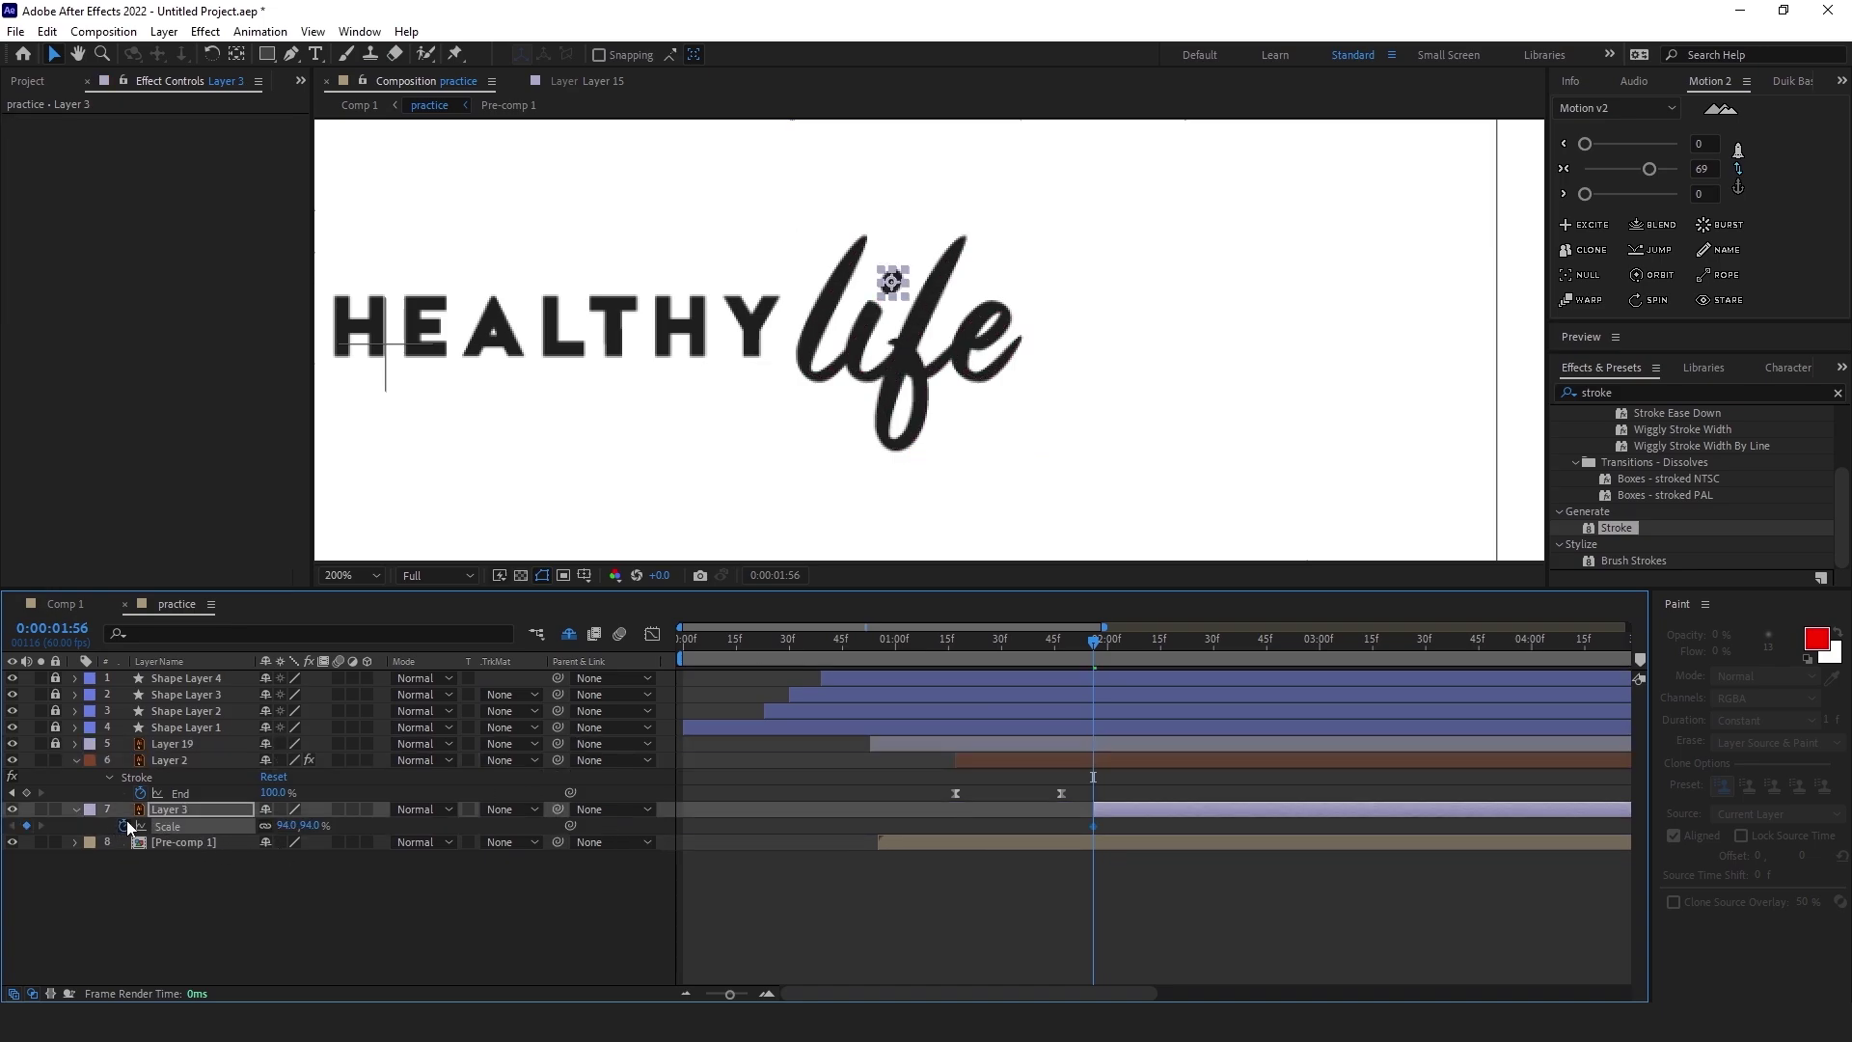
pyautogui.click(284, 826)
pyautogui.write('0')
pyautogui.press('Return')
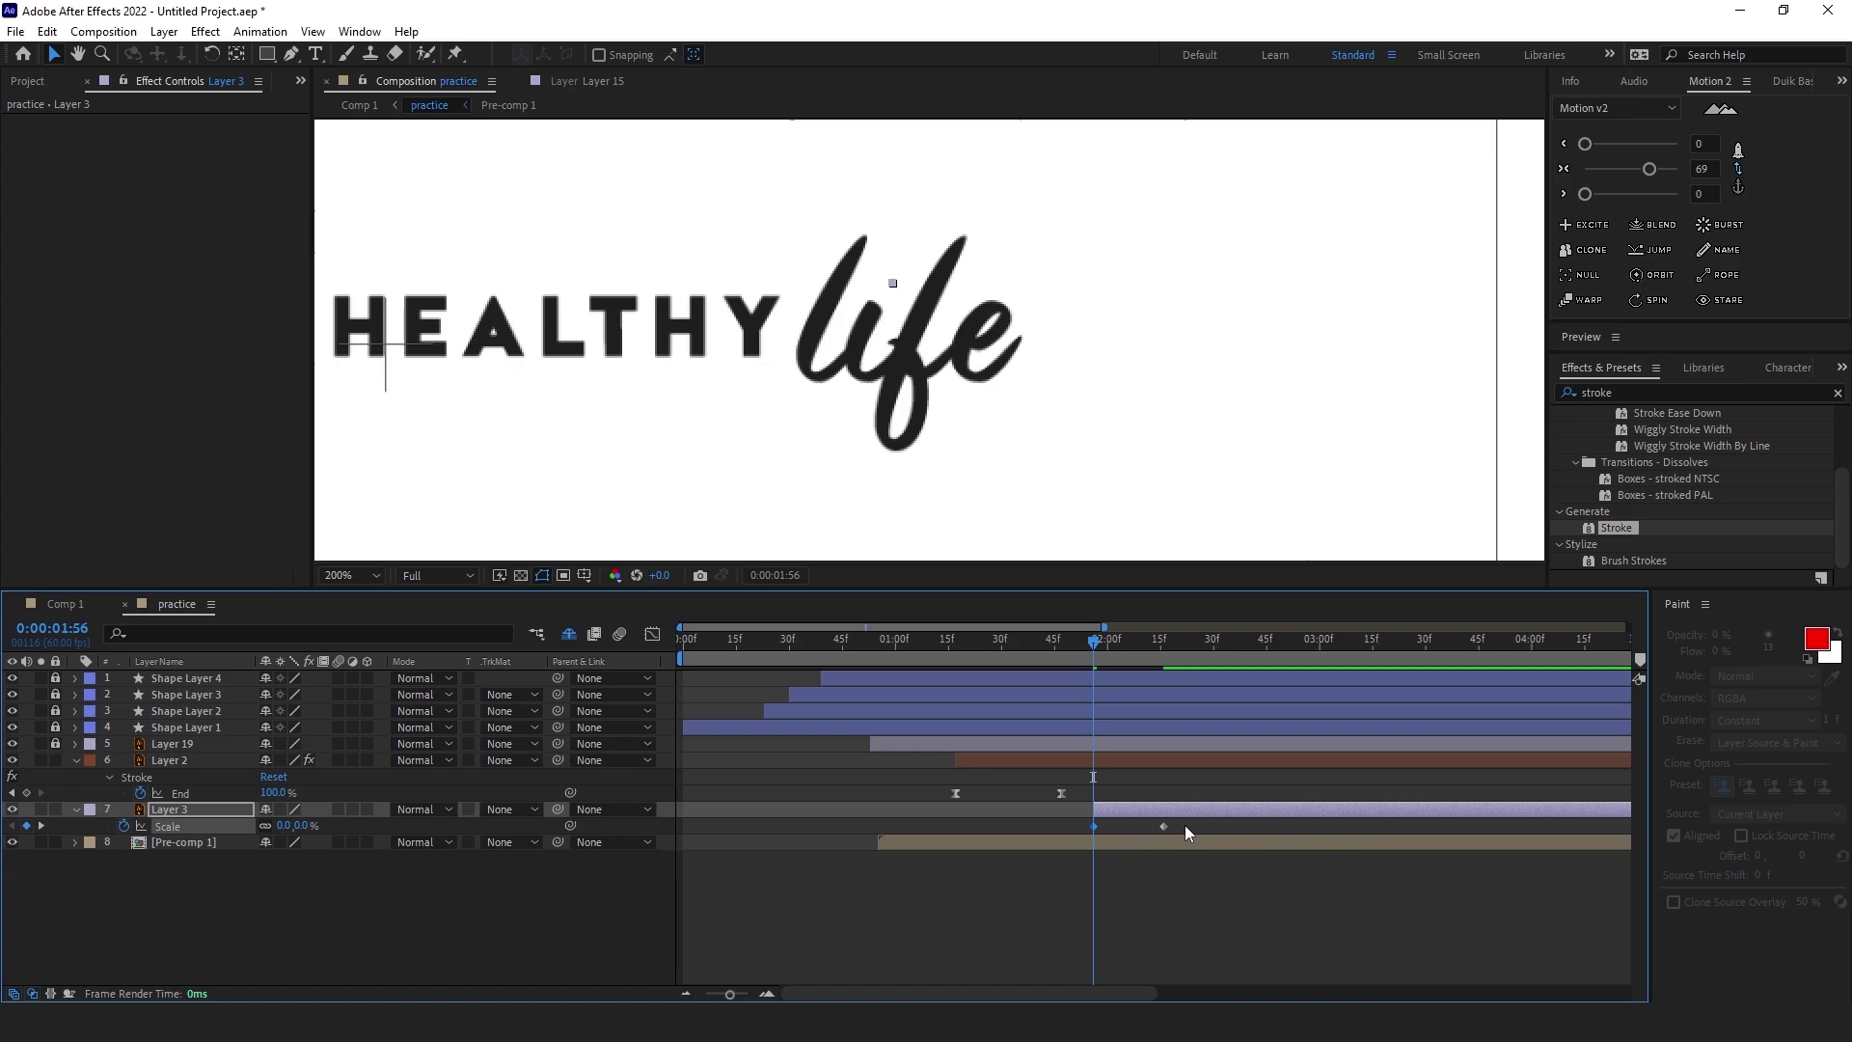
pyautogui.click(1564, 168)
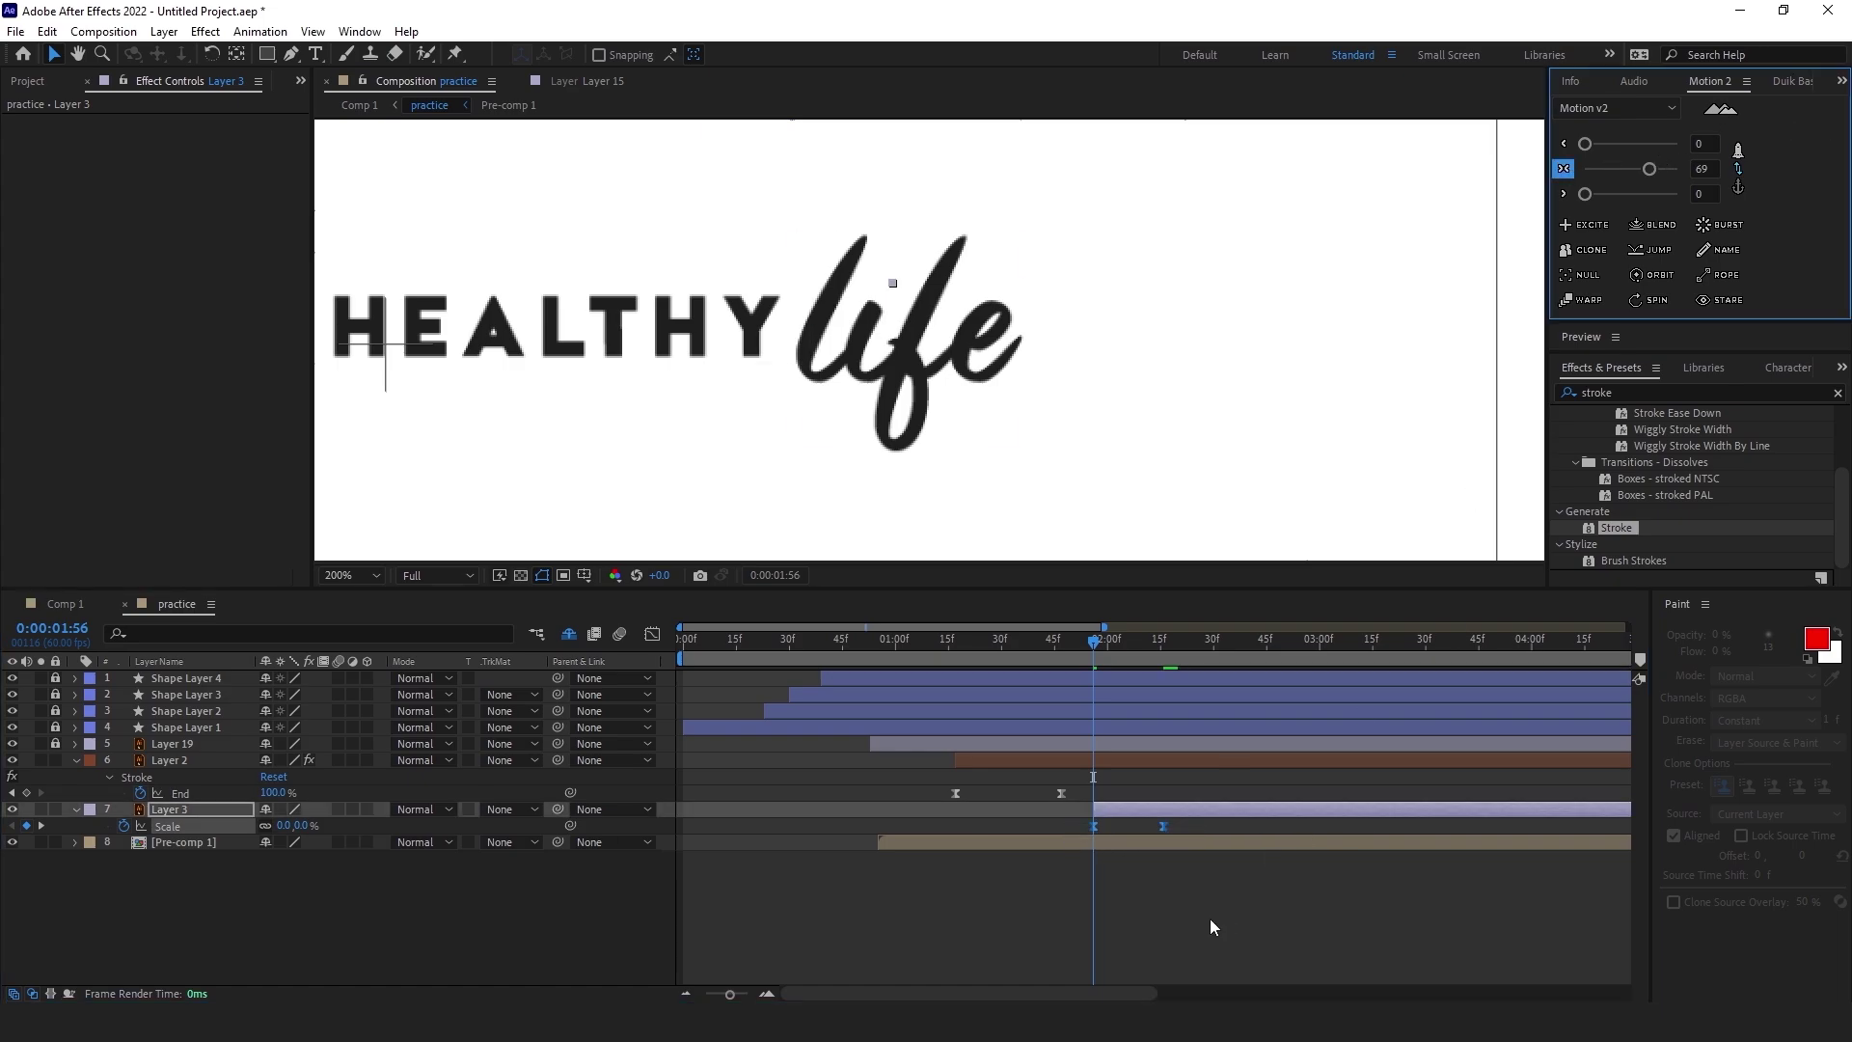
# Shift the life and i-dot layers later in time and play back to check timing
pyautogui.moveTo(1081, 641); pyautogui.dragTo(1015, 646)
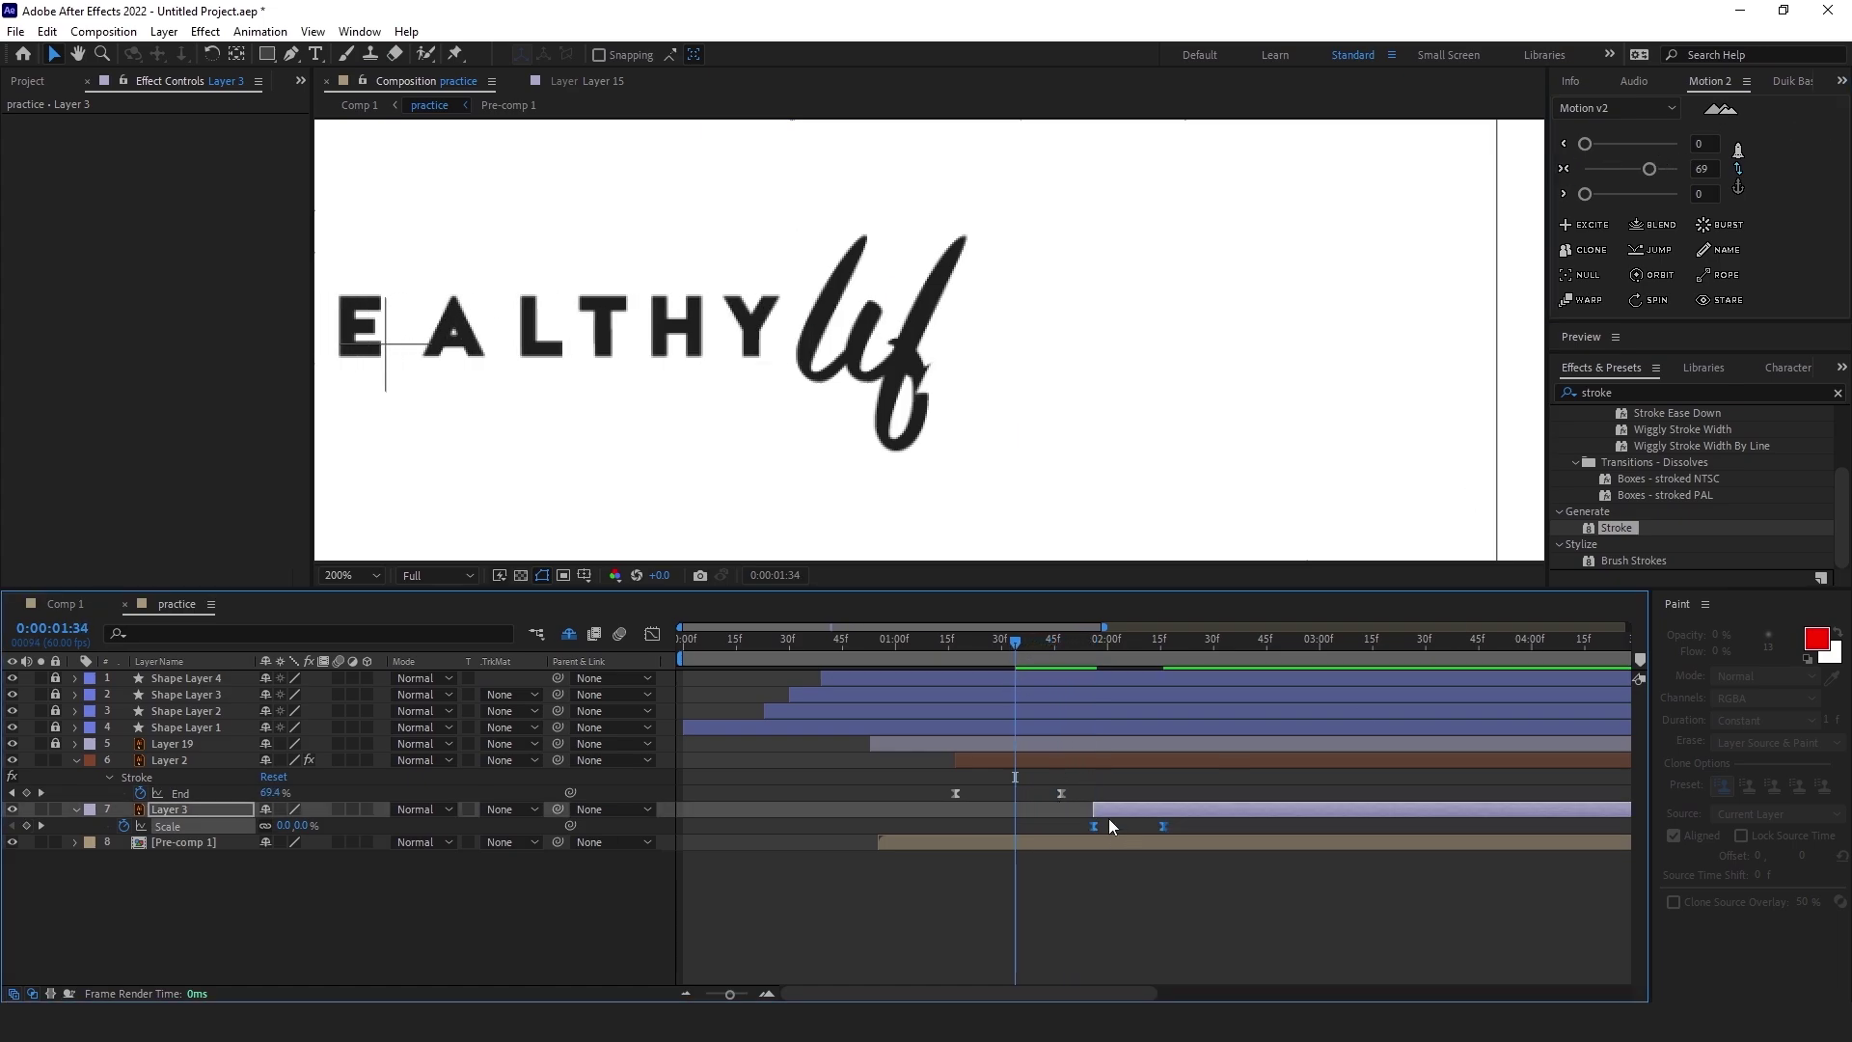
pyautogui.click(1023, 757)
pyautogui.keyDown('shift'); pyautogui.click(1105, 810); pyautogui.keyUp('shift')
pyautogui.moveTo(1053, 758); pyautogui.dragTo(1101, 760)
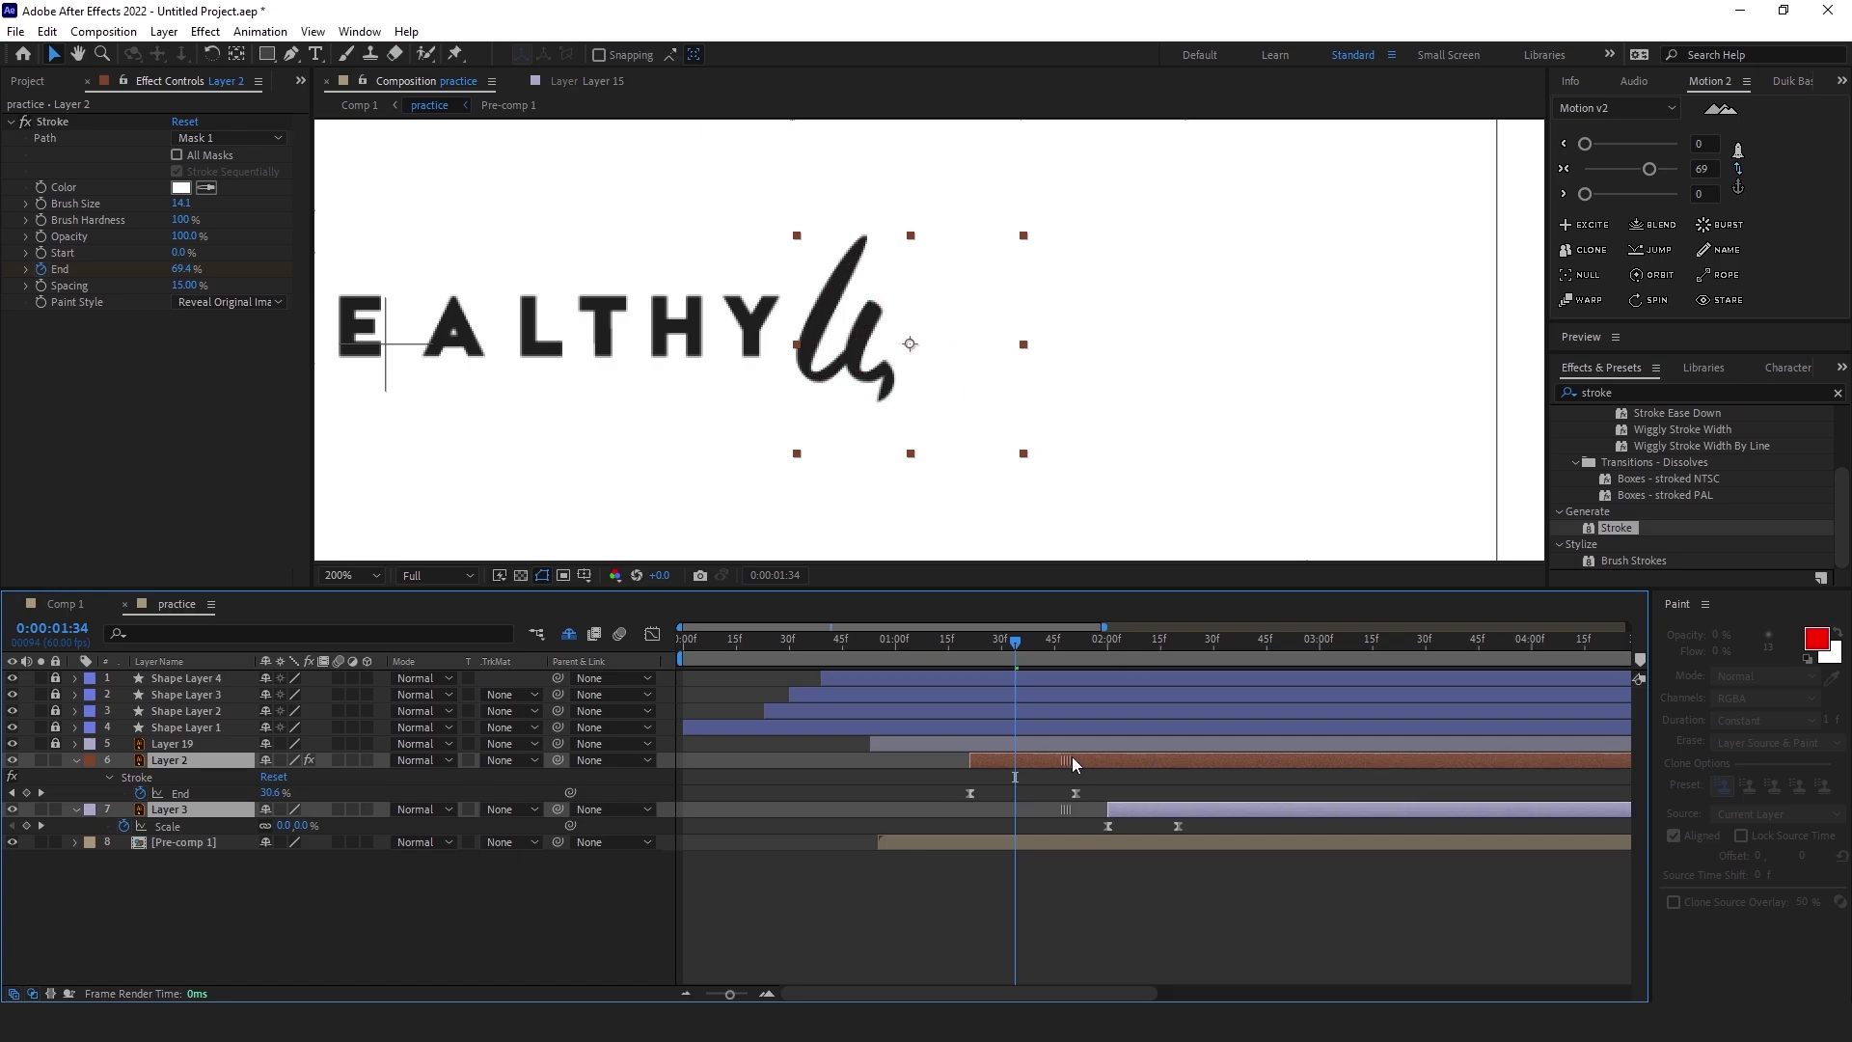
pyautogui.press('space')
pyautogui.press('space')
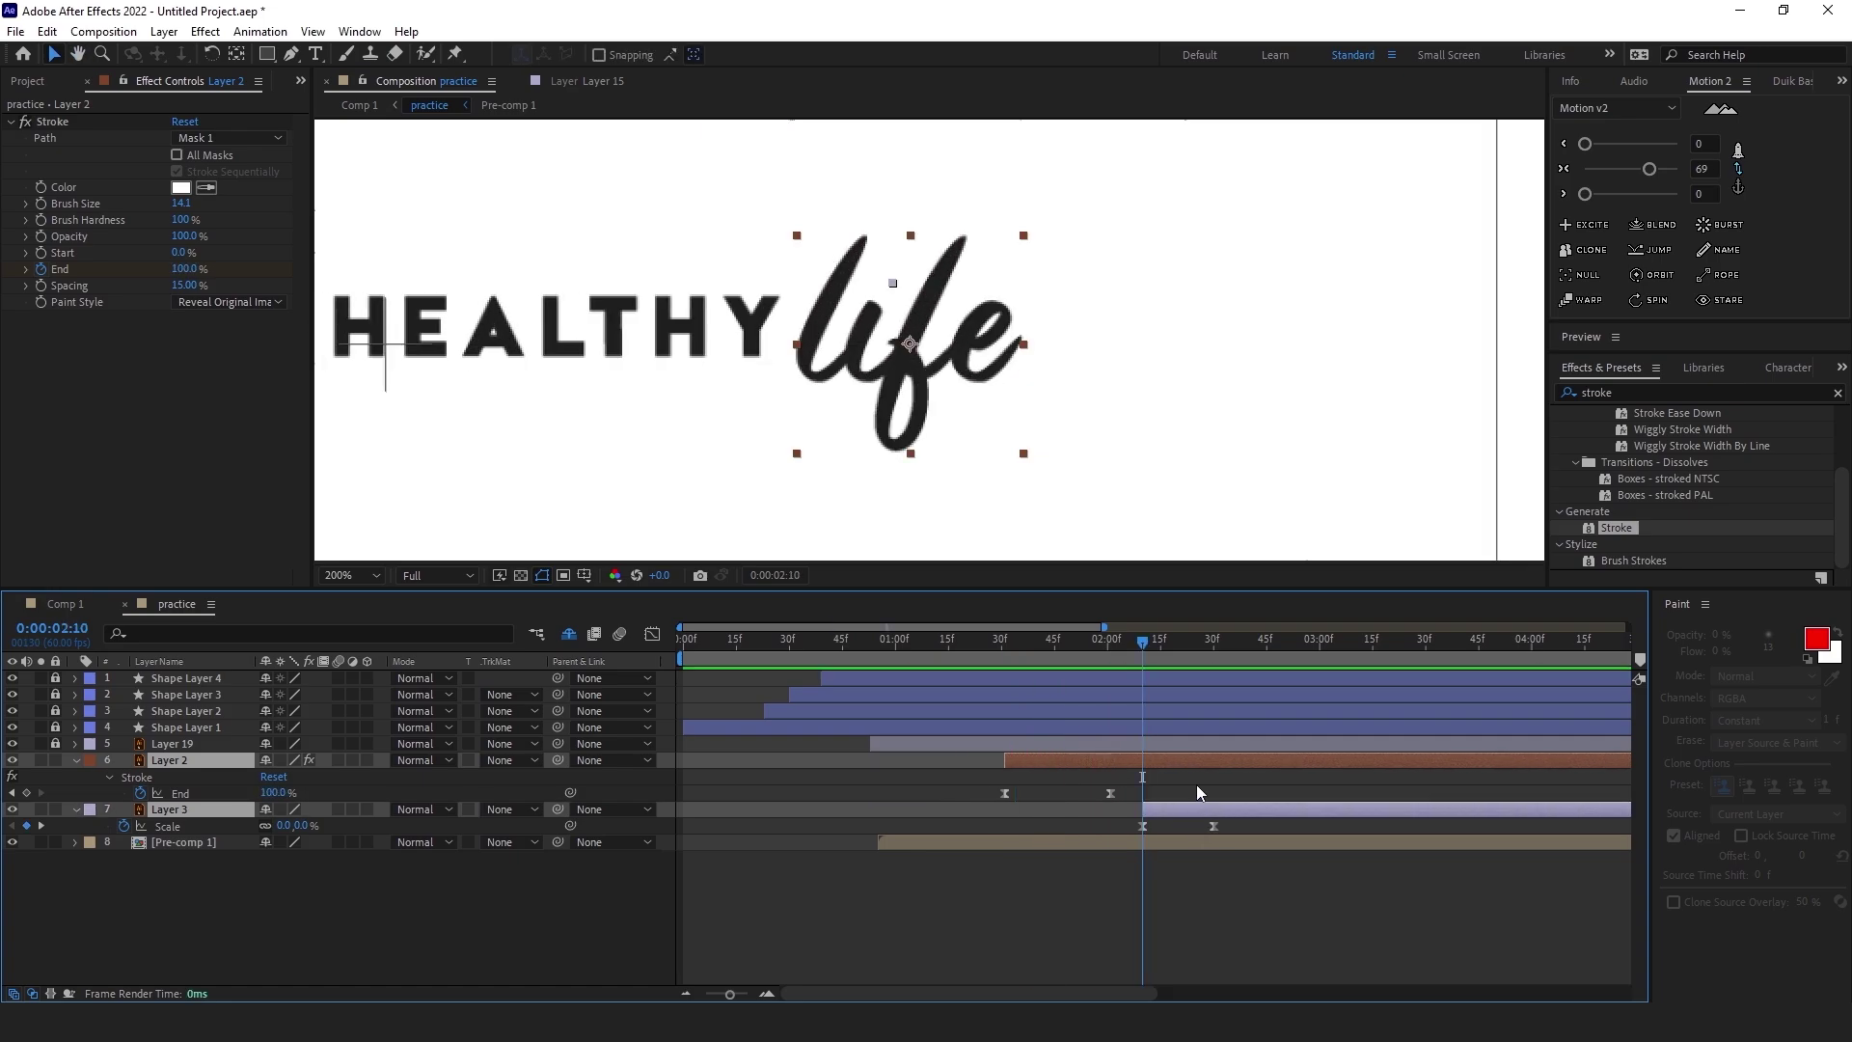
# Nudge the i-dot layer slightly earlier so it pops in around 1:45
pyautogui.click(1185, 807)
pyautogui.moveTo(1185, 806); pyautogui.dragTo(1129, 812)
pyautogui.moveTo(1138, 641); pyautogui.dragTo(1053, 647)
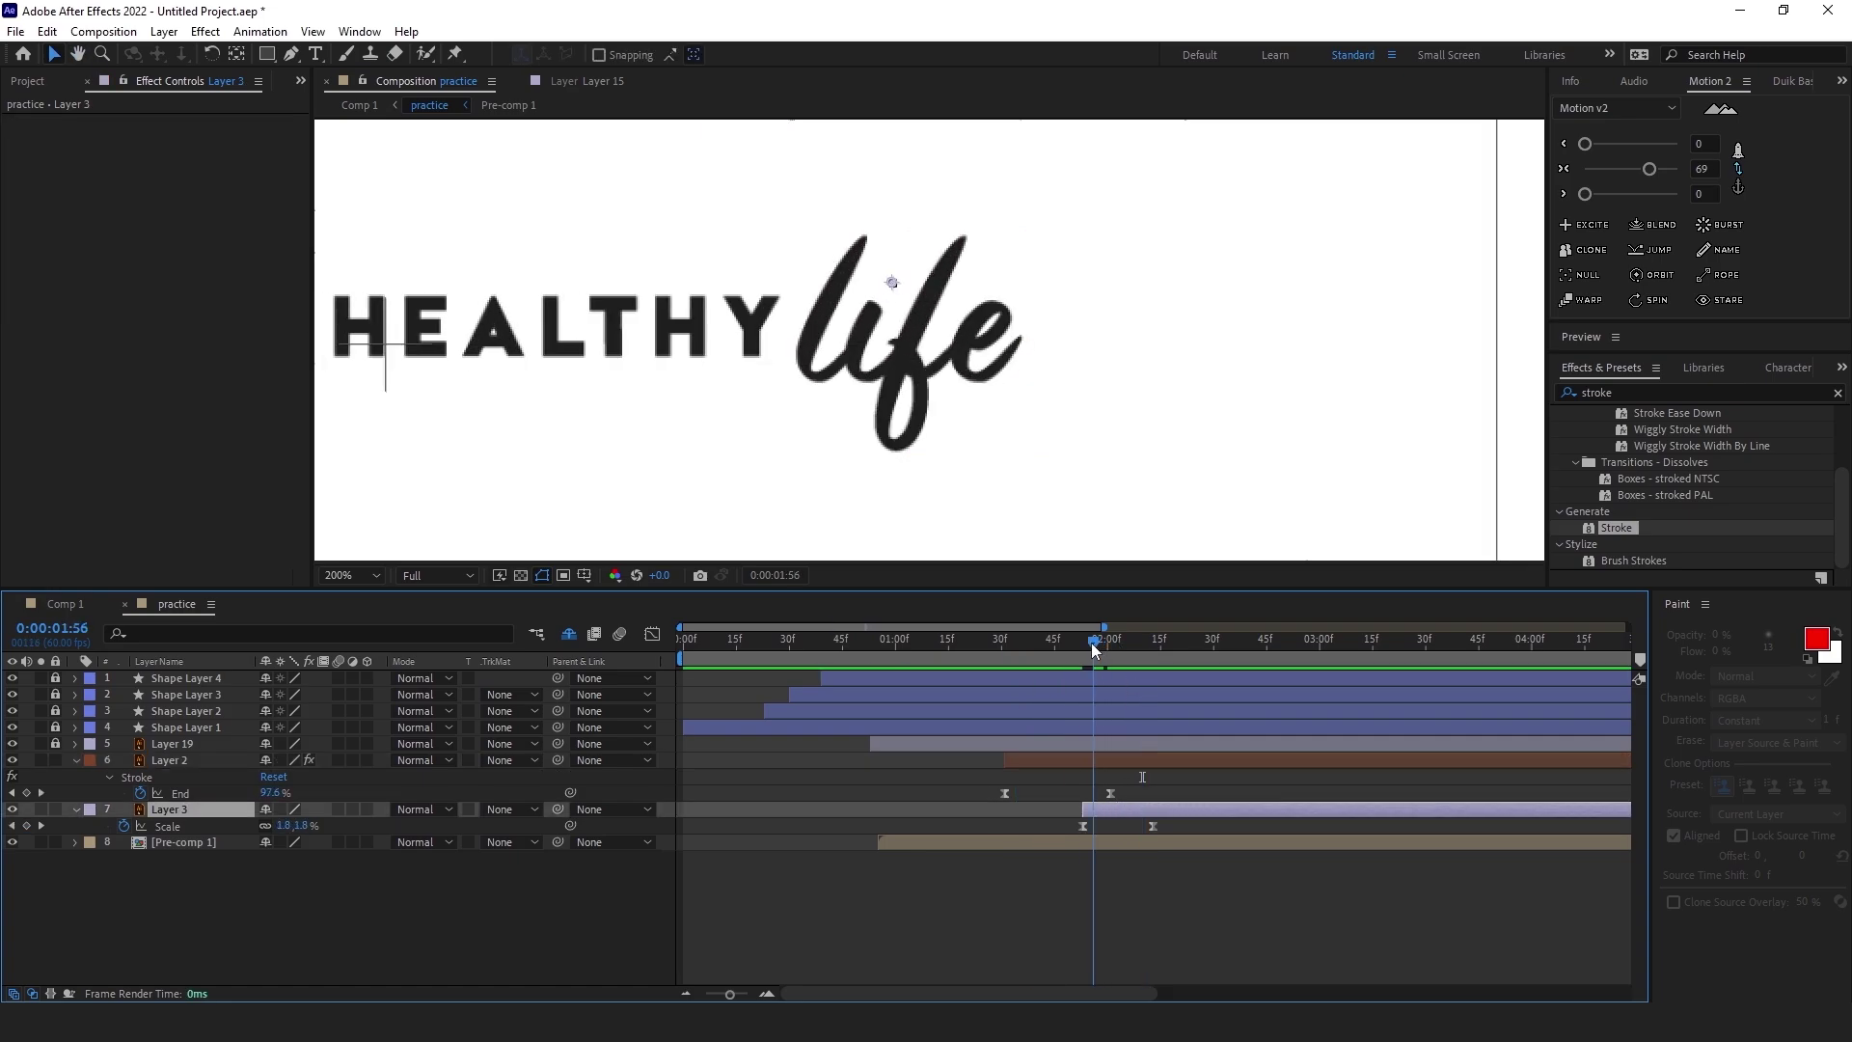
pyautogui.moveTo(1145, 816); pyautogui.dragTo(1119, 818)
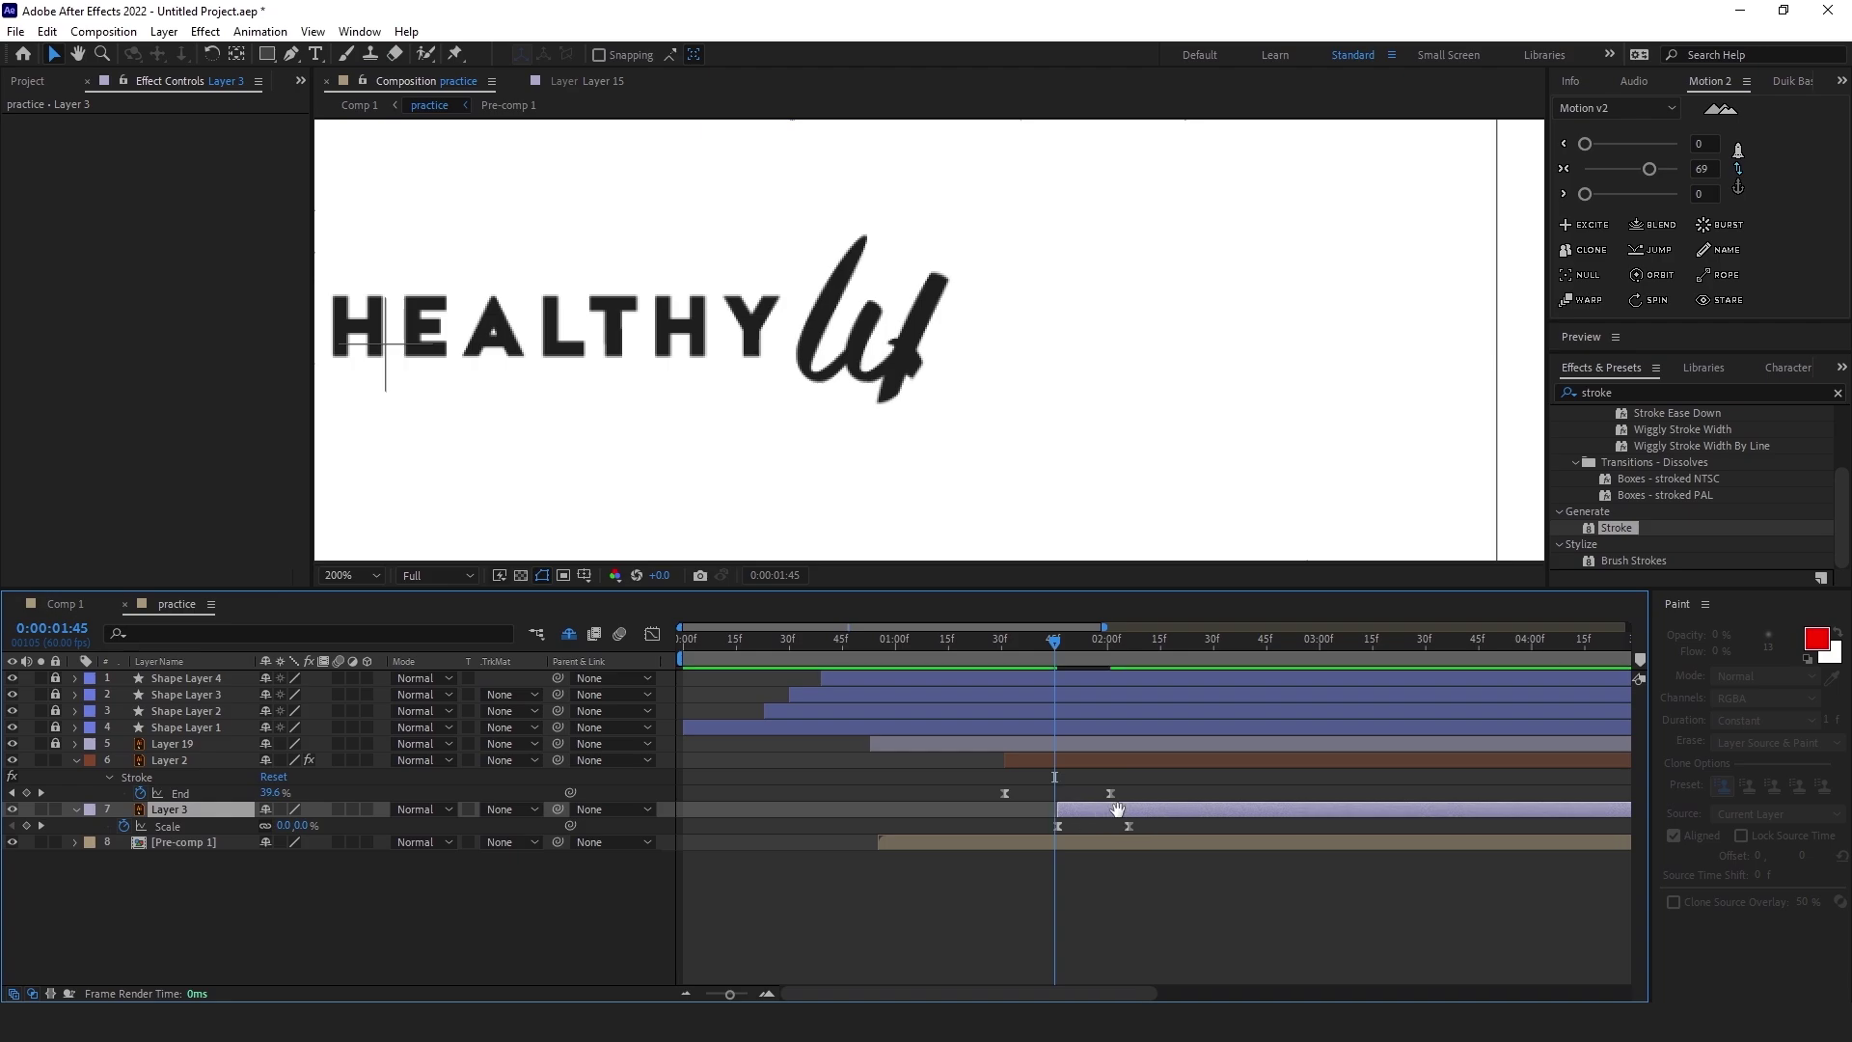
pyautogui.scroll(-4, 1054, 421)
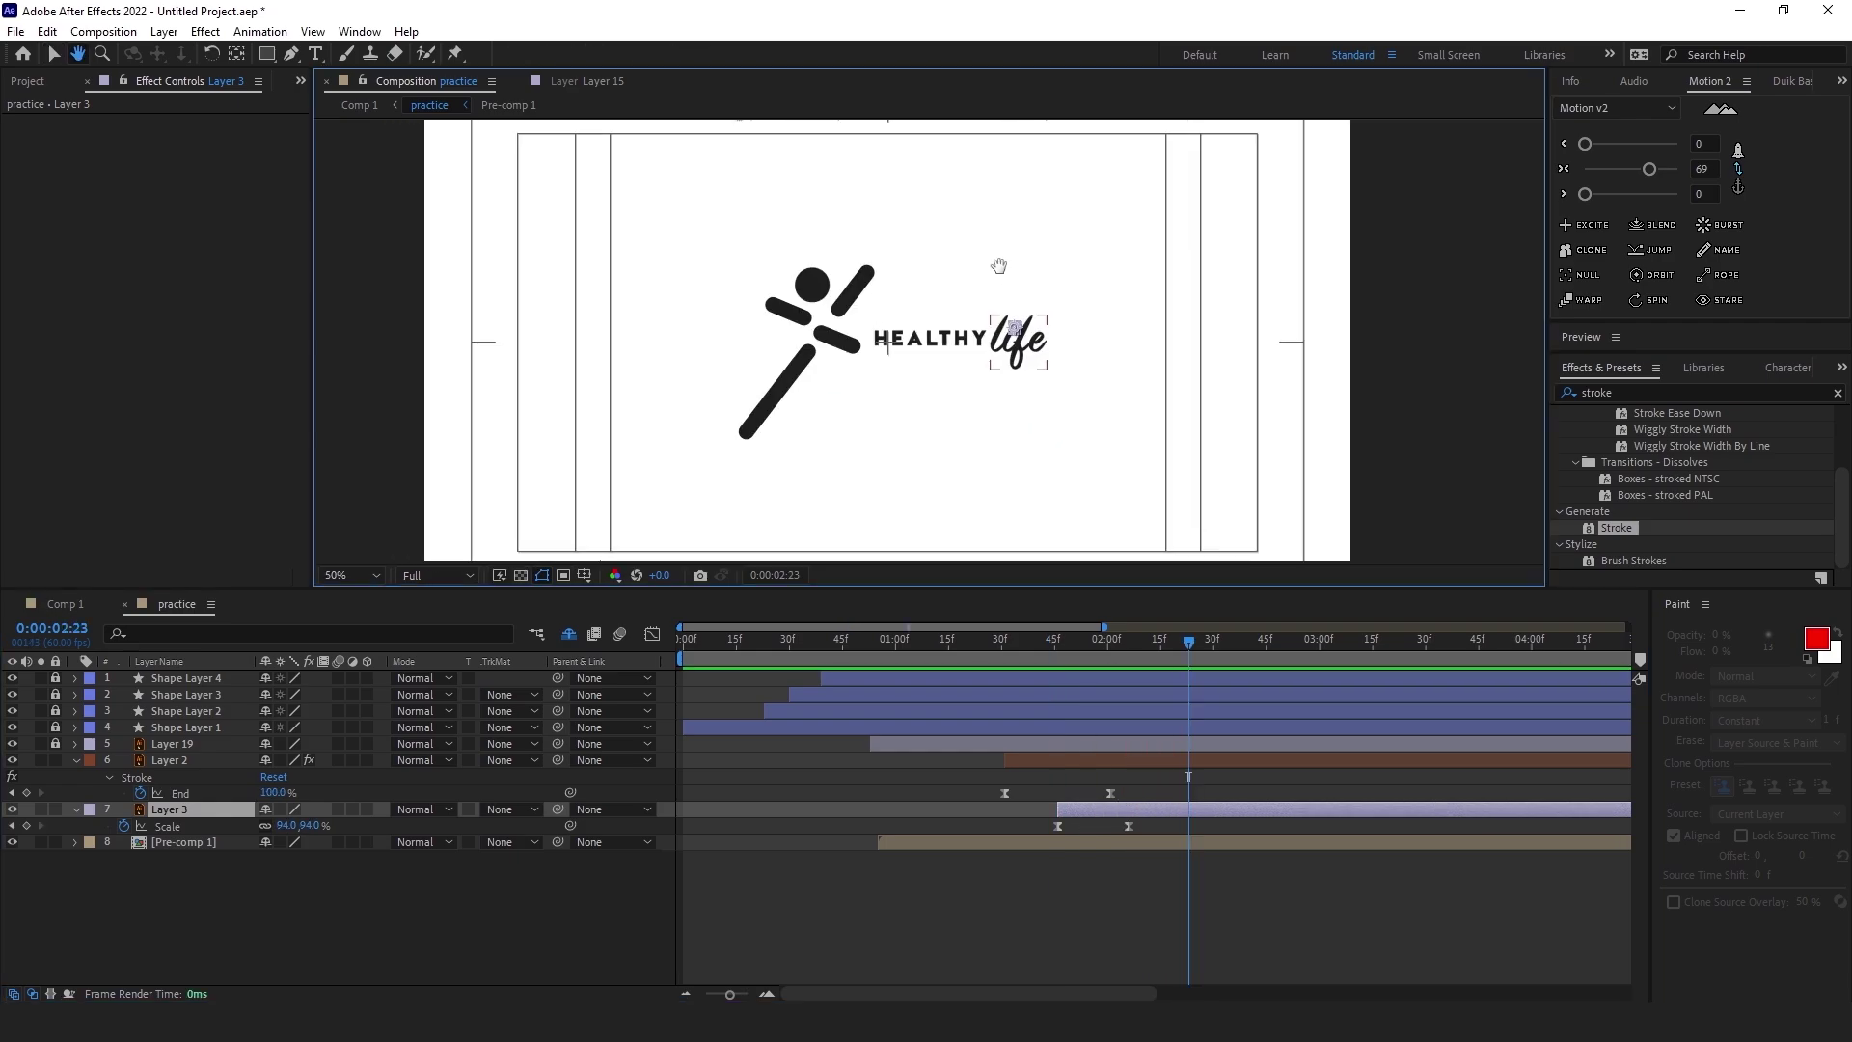
pyautogui.moveTo(997, 269); pyautogui.dragTo(1017, 263)
pyautogui.moveTo(1109, 644); pyautogui.dragTo(618, 683)
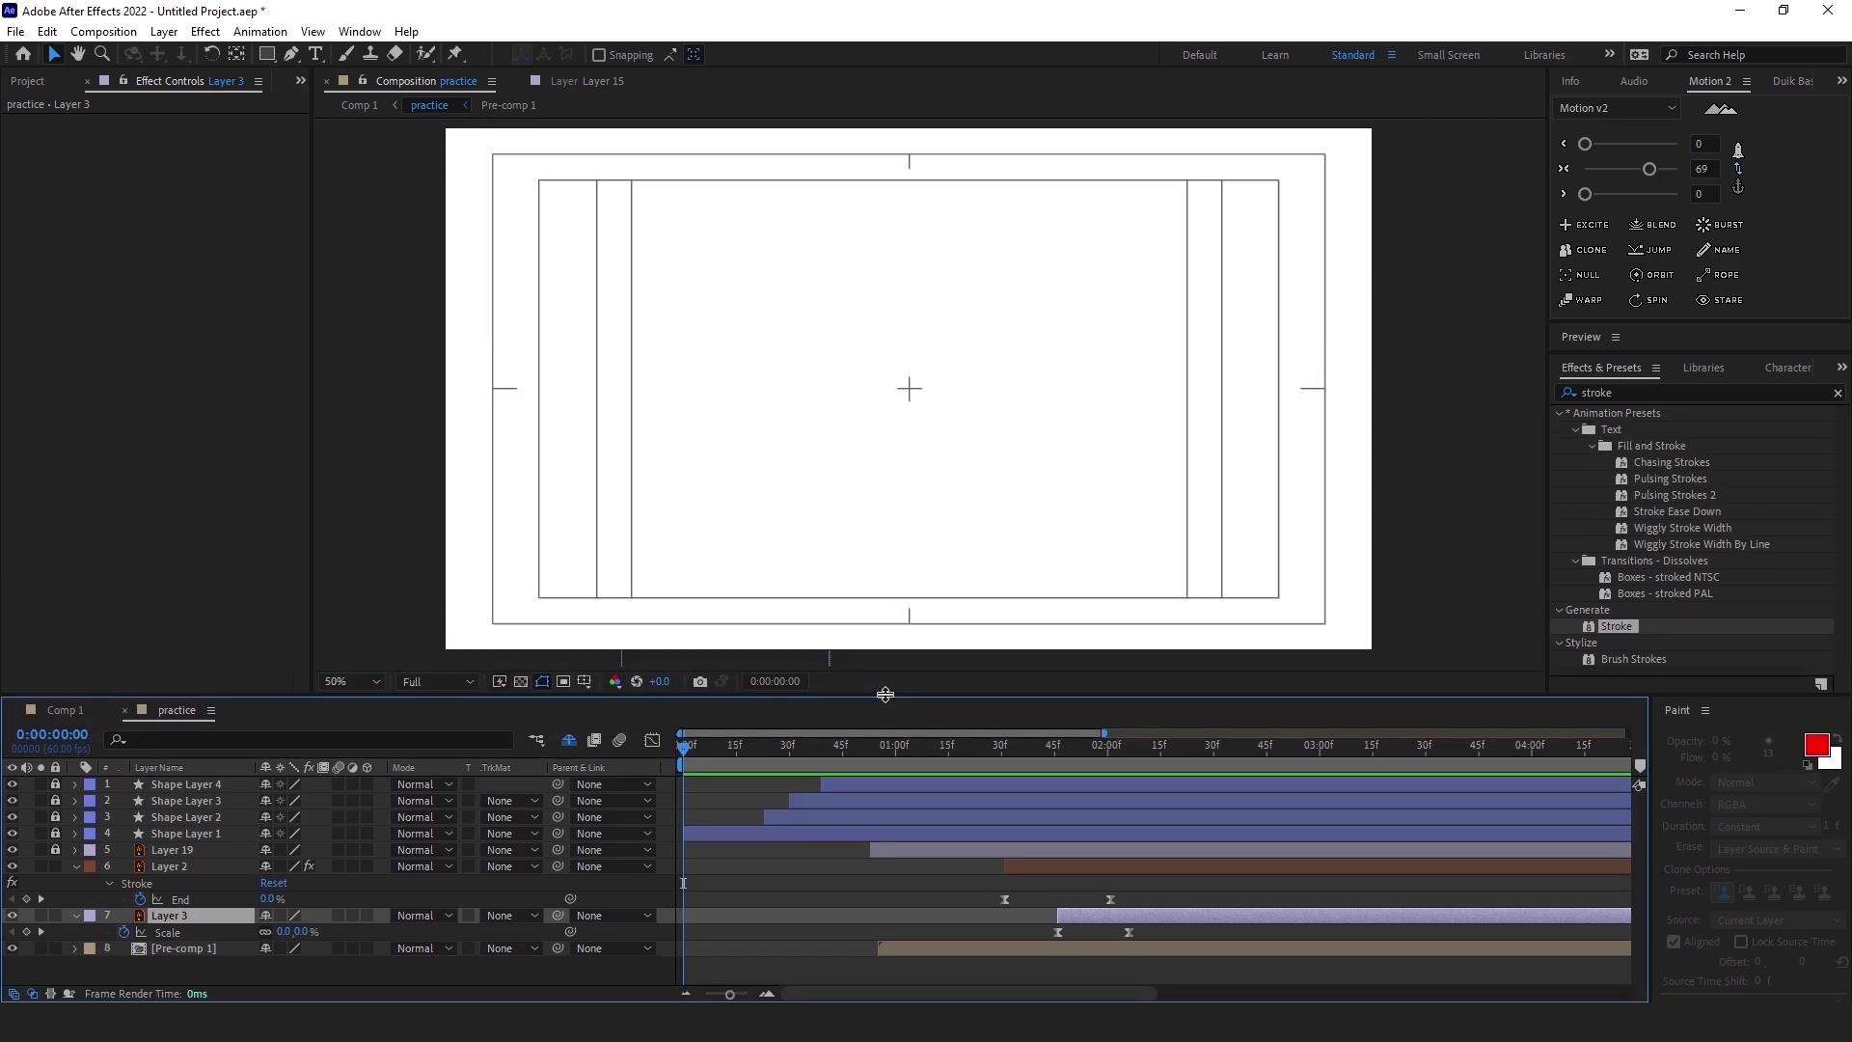
pyautogui.press('space')
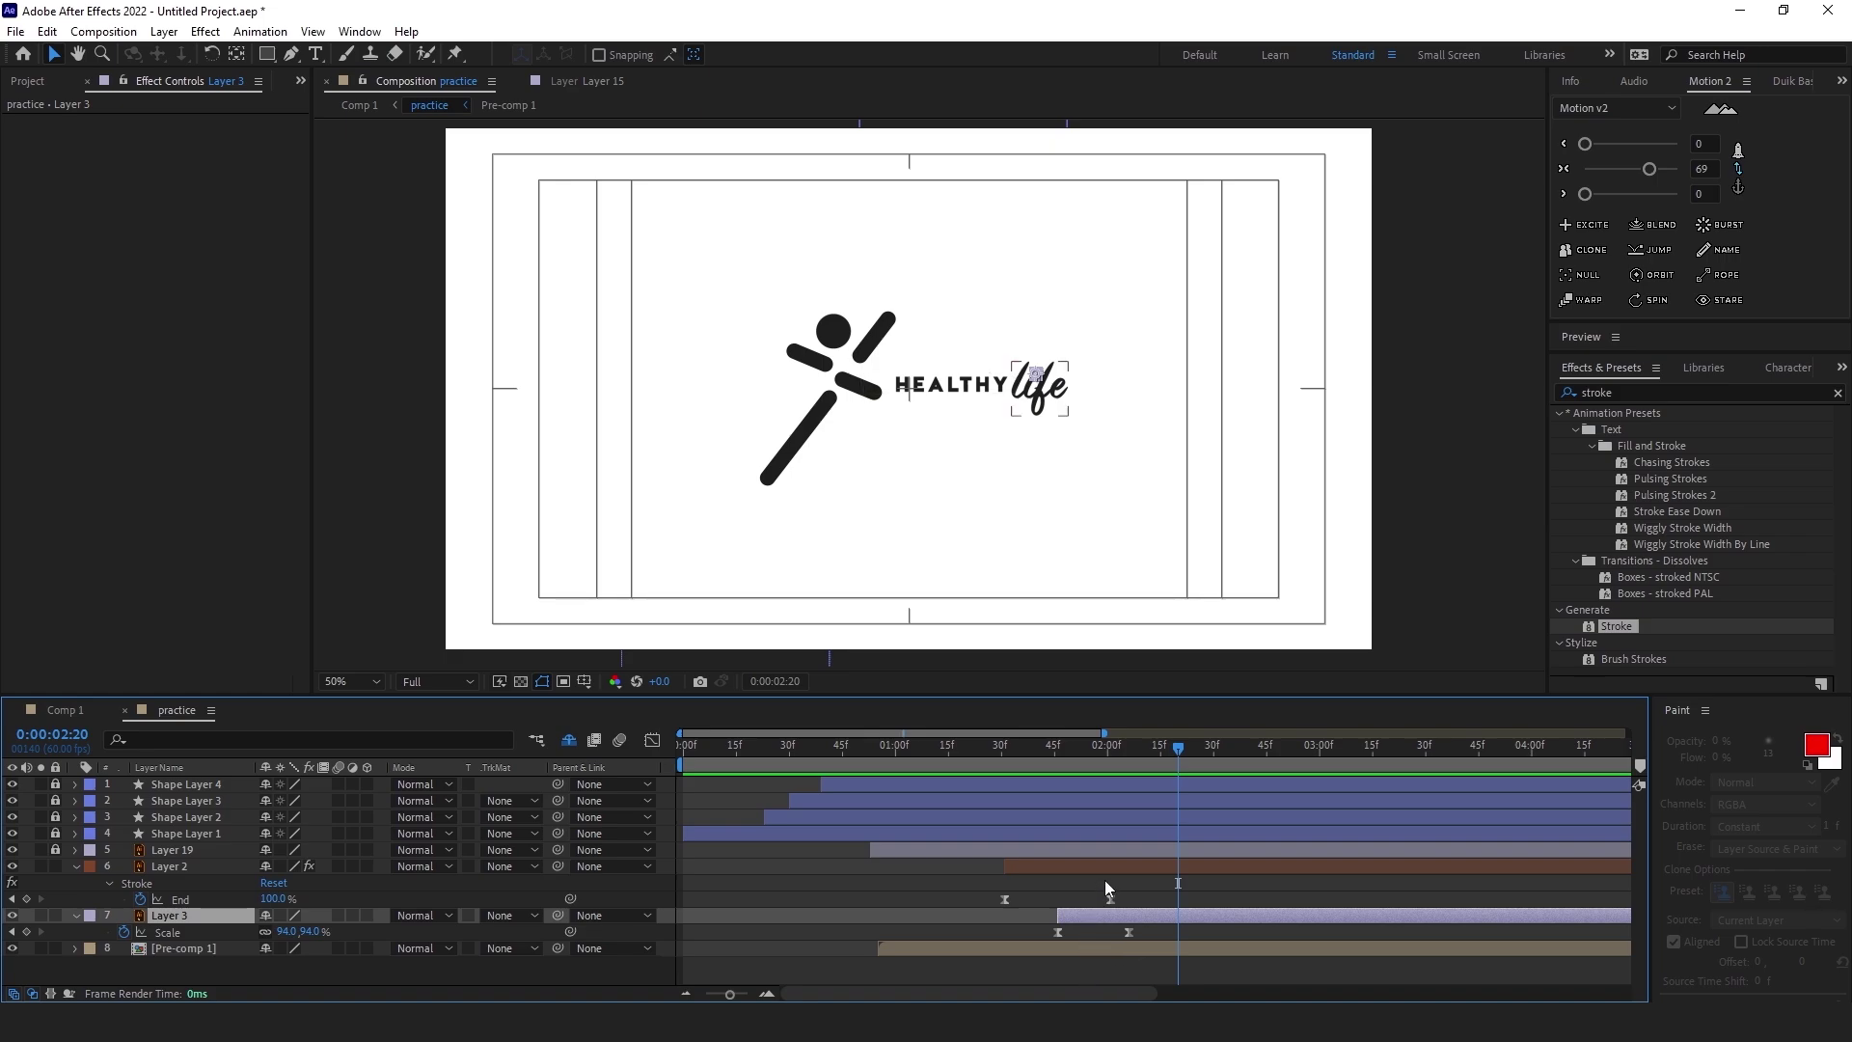
pyautogui.press('space')
pyautogui.moveTo(1123, 752); pyautogui.dragTo(815, 786)
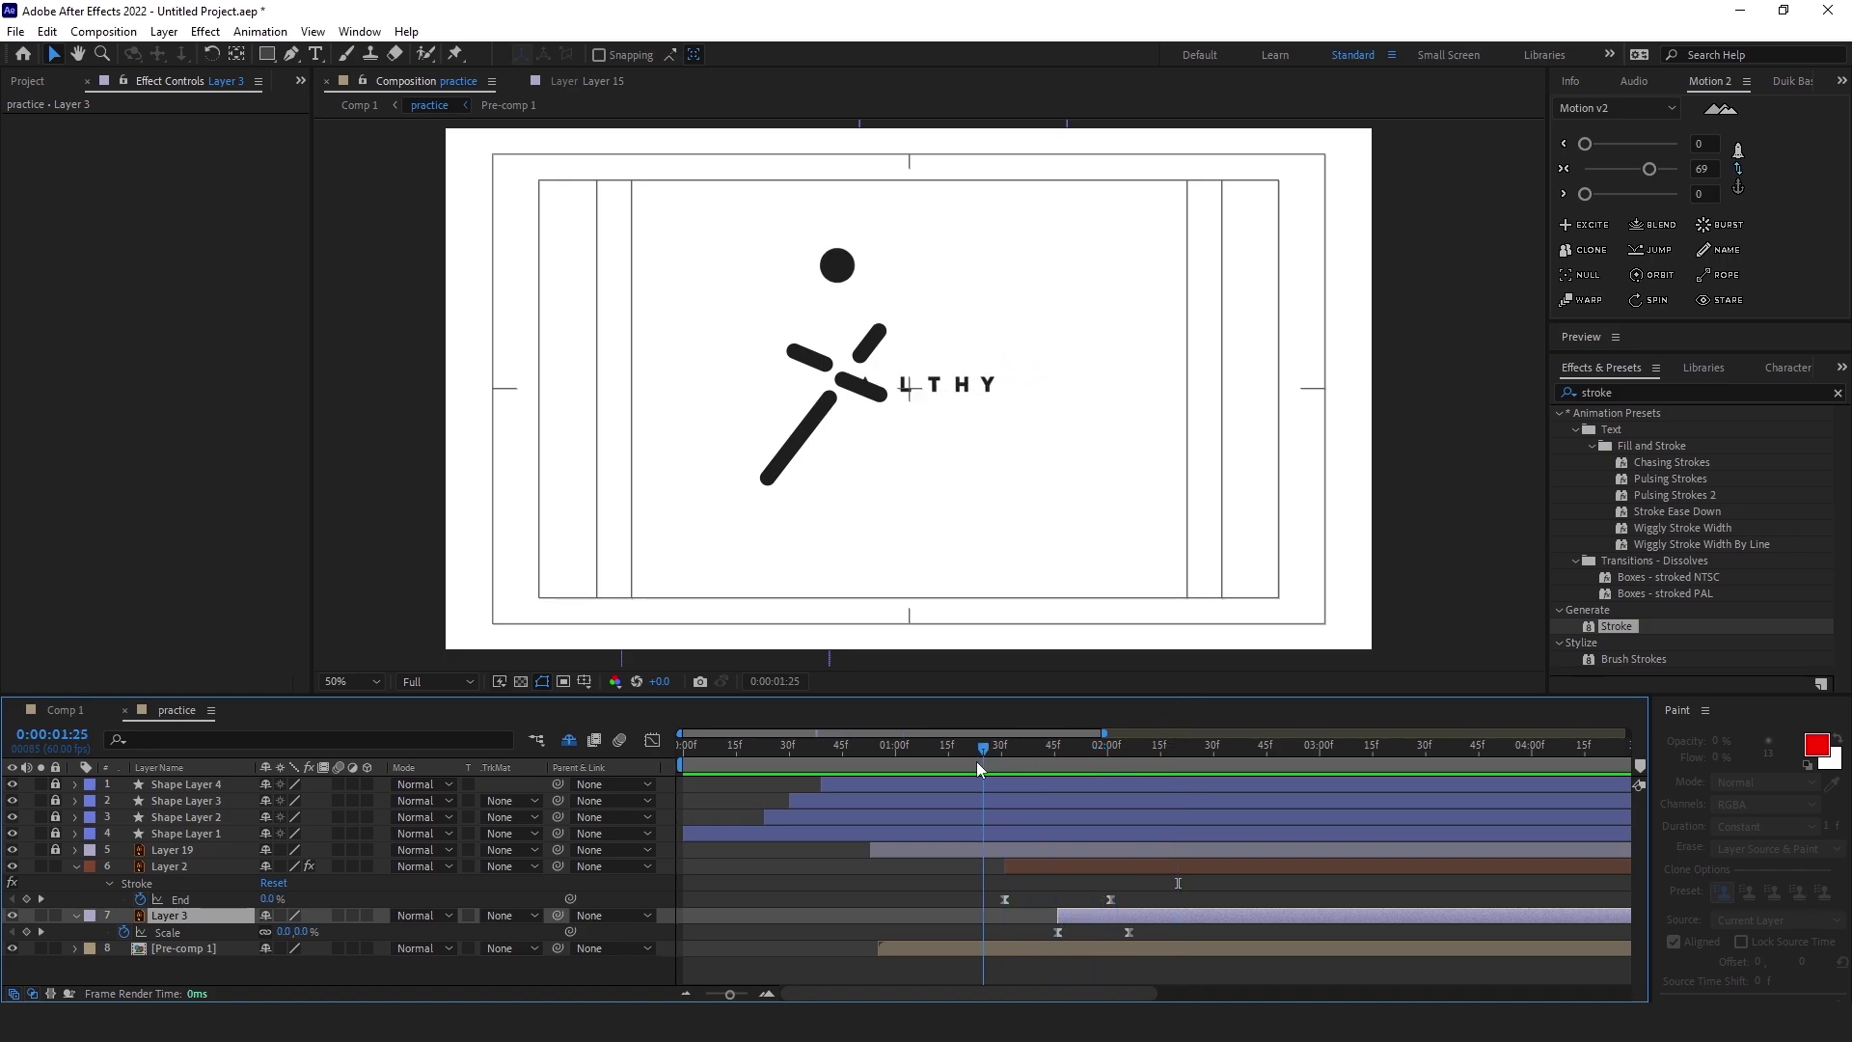
pyautogui.press('space')
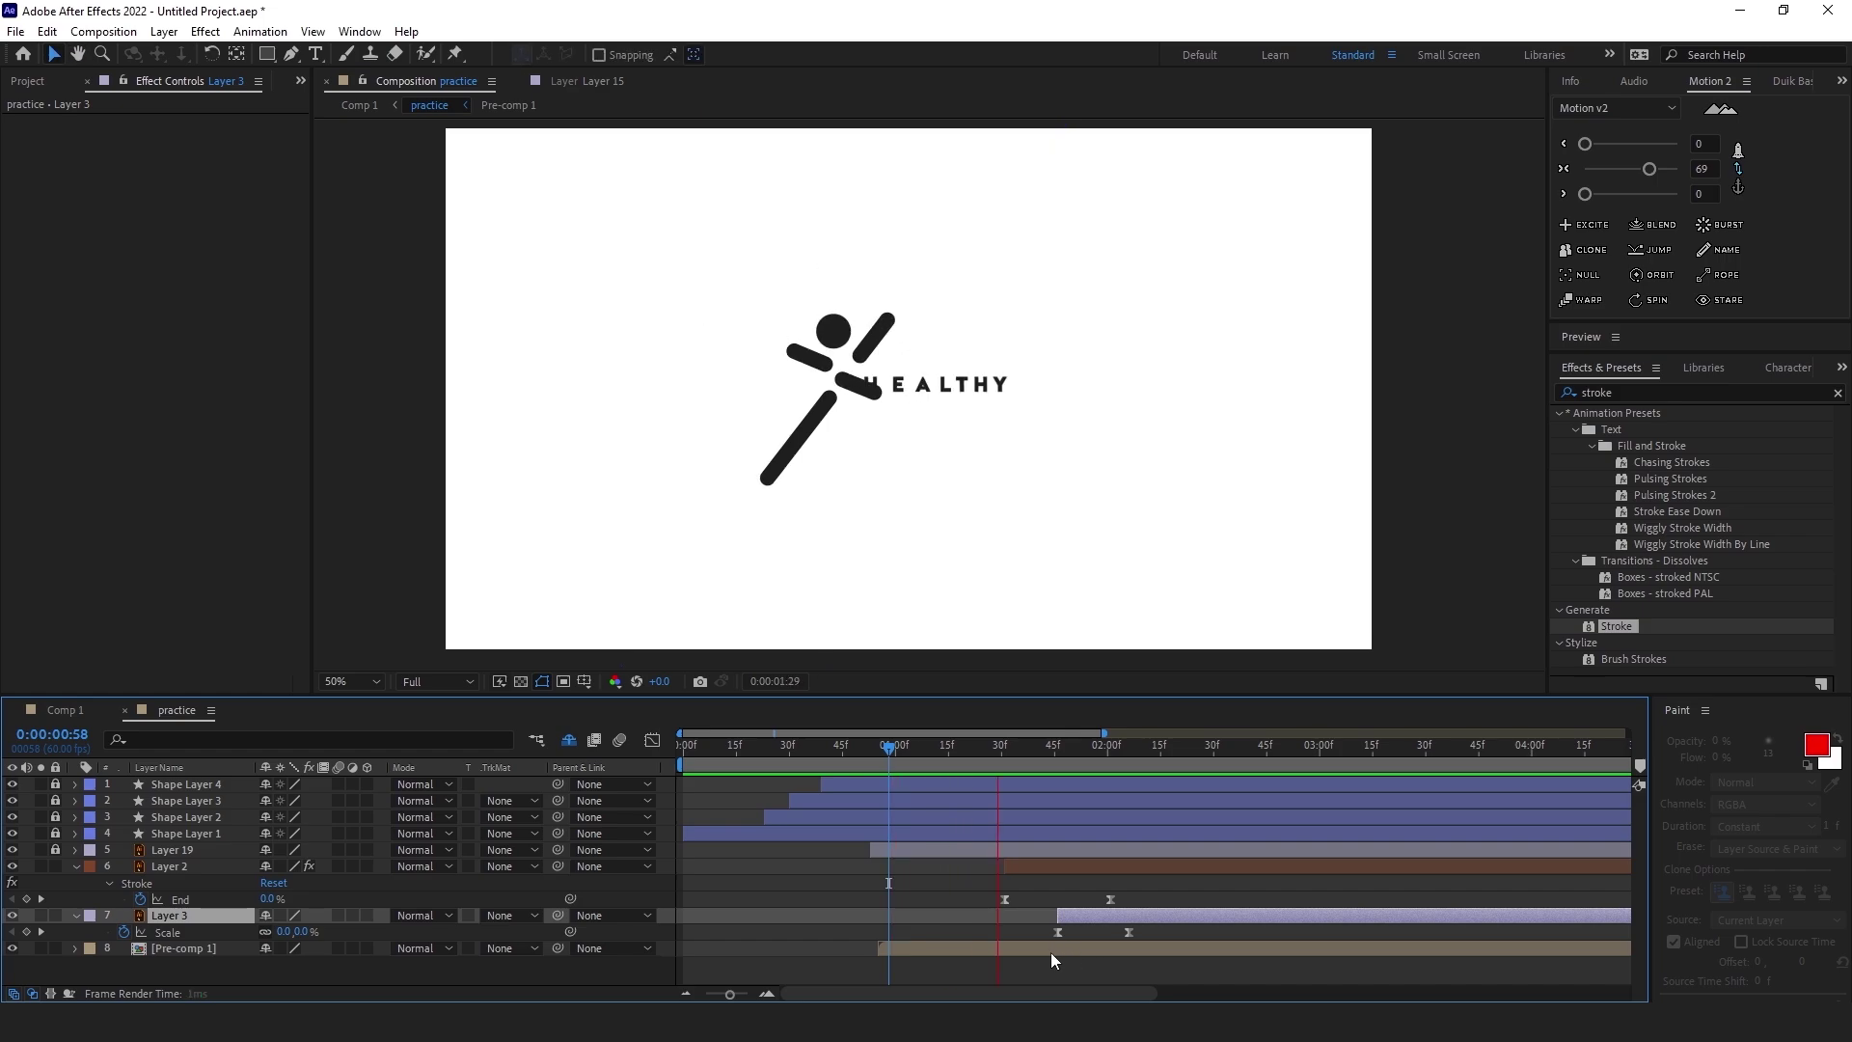
pyautogui.press('space')
pyautogui.click(797, 878)
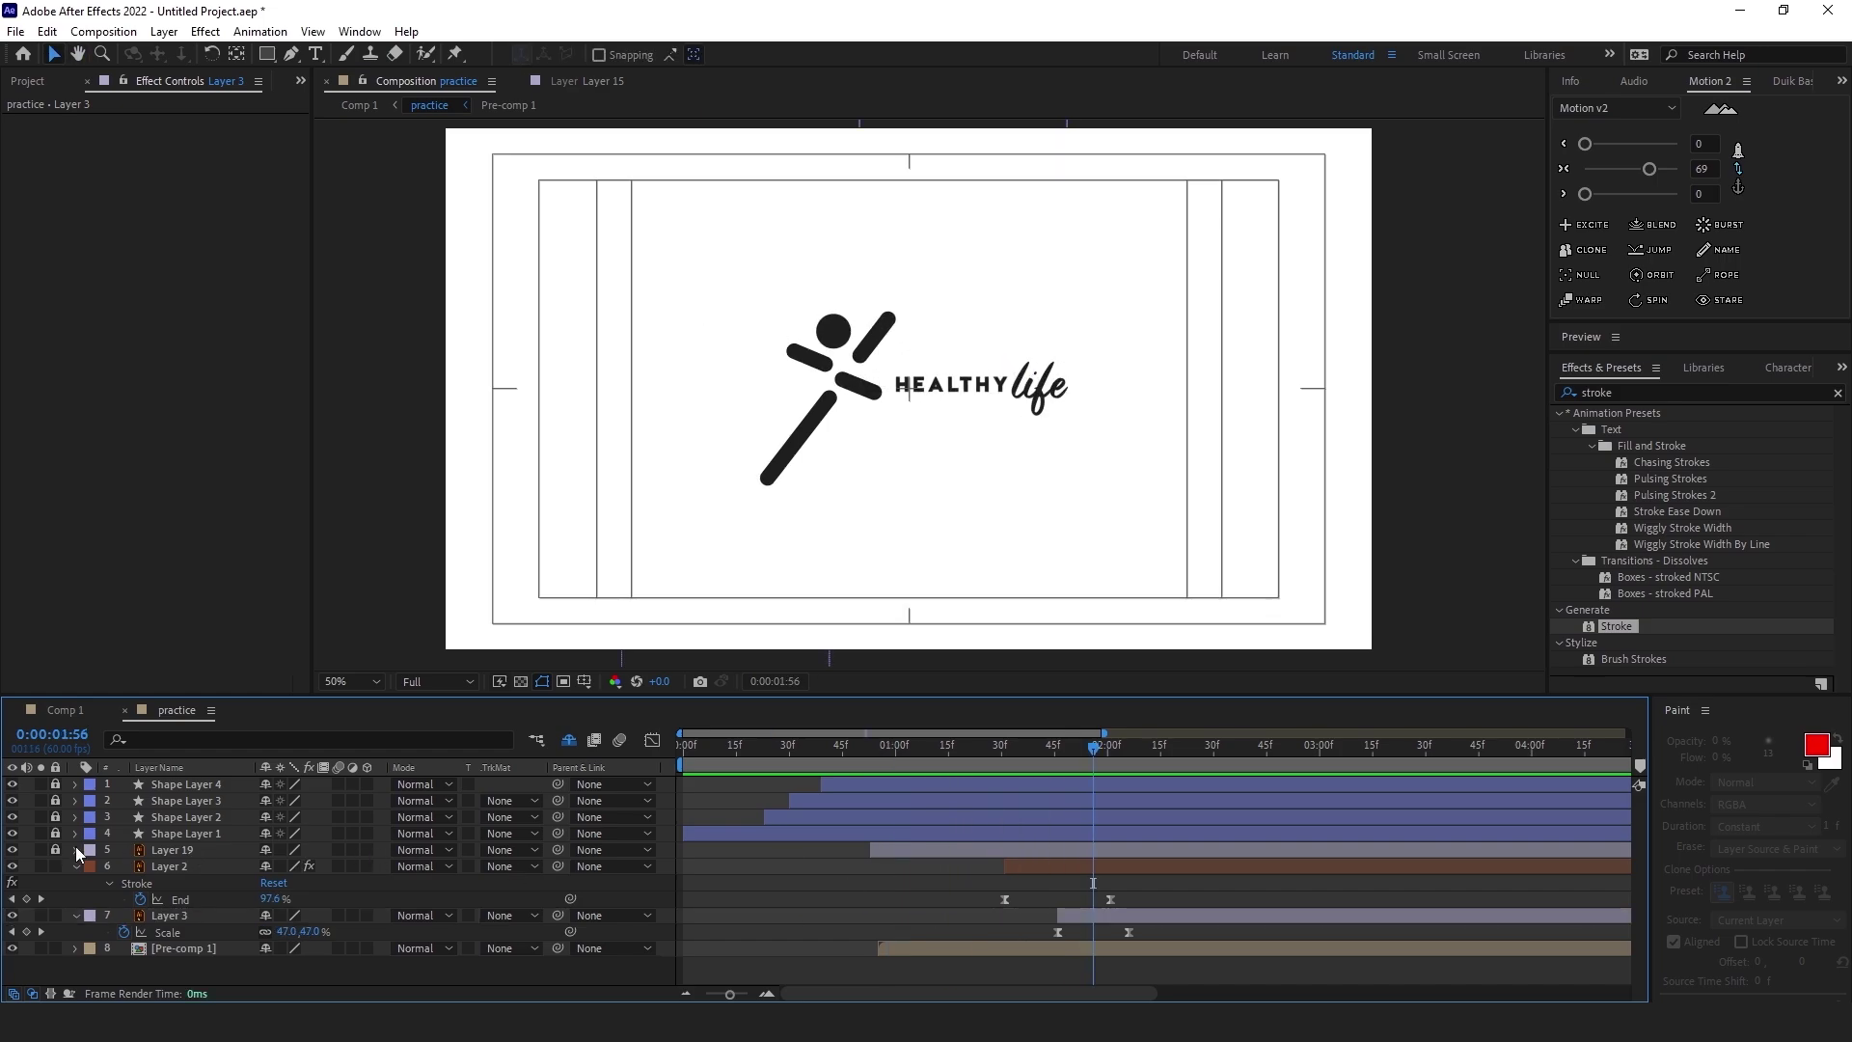